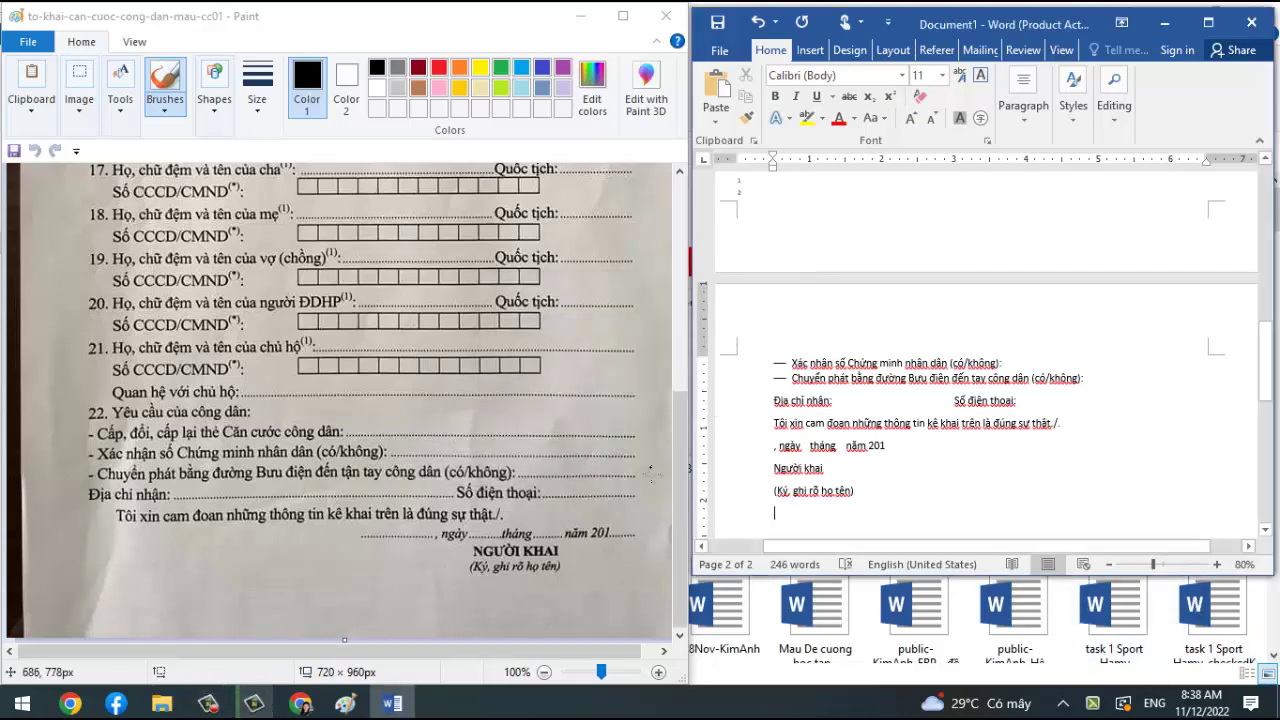
Scroll the scanned form and the Word document to the top, then select the two header lines.
{"action": "left_click", "coordinate": [693, 289]}
{"action": "left_click_drag", "start_coordinate": [679, 458], "coordinate": [683, 176]}
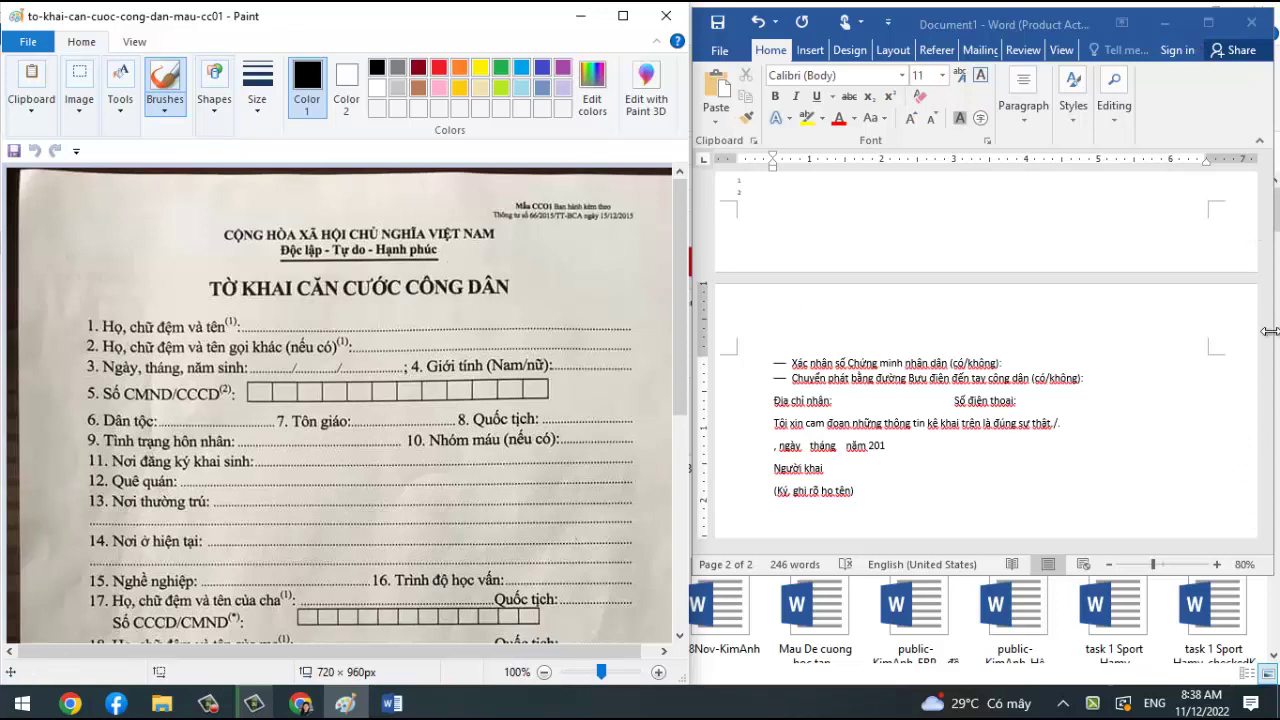
{"action": "mouse_move", "coordinate": [985, 430]}
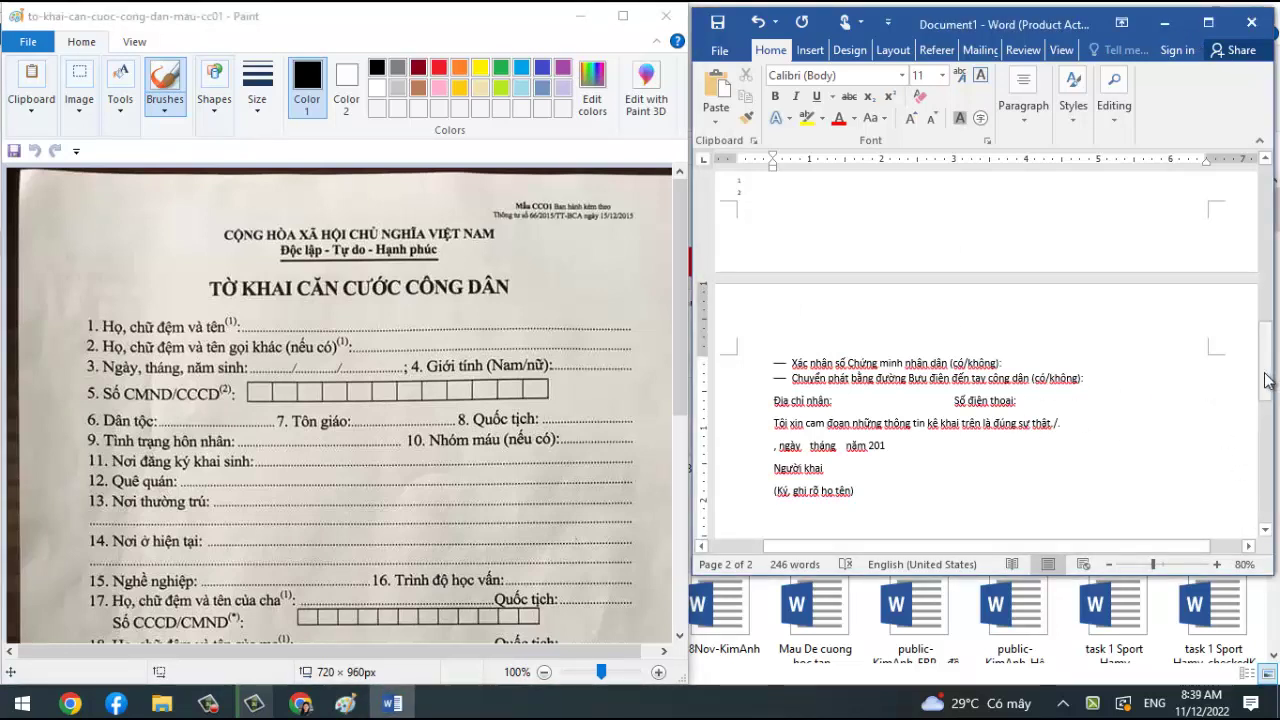
{"action": "left_click_drag", "start_coordinate": [1266, 375], "coordinate": [1266, 180]}
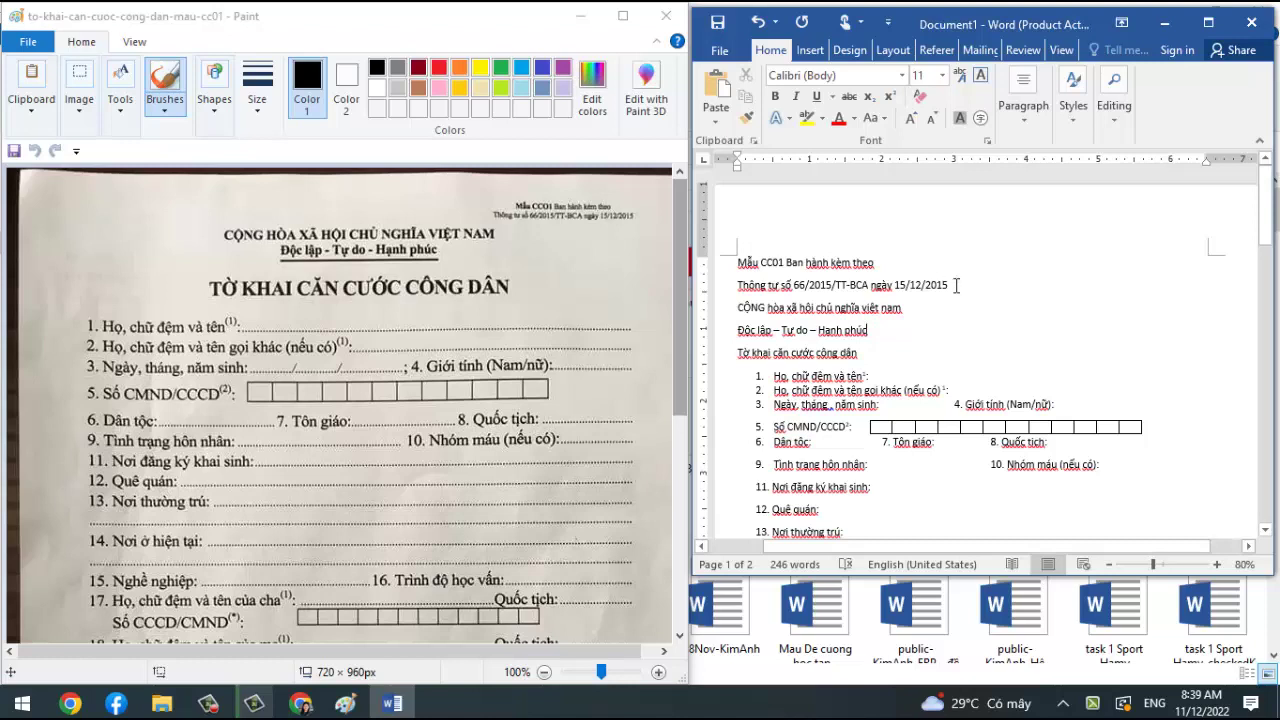
{"action": "left_click_drag", "start_coordinate": [956, 285], "coordinate": [738, 262]}
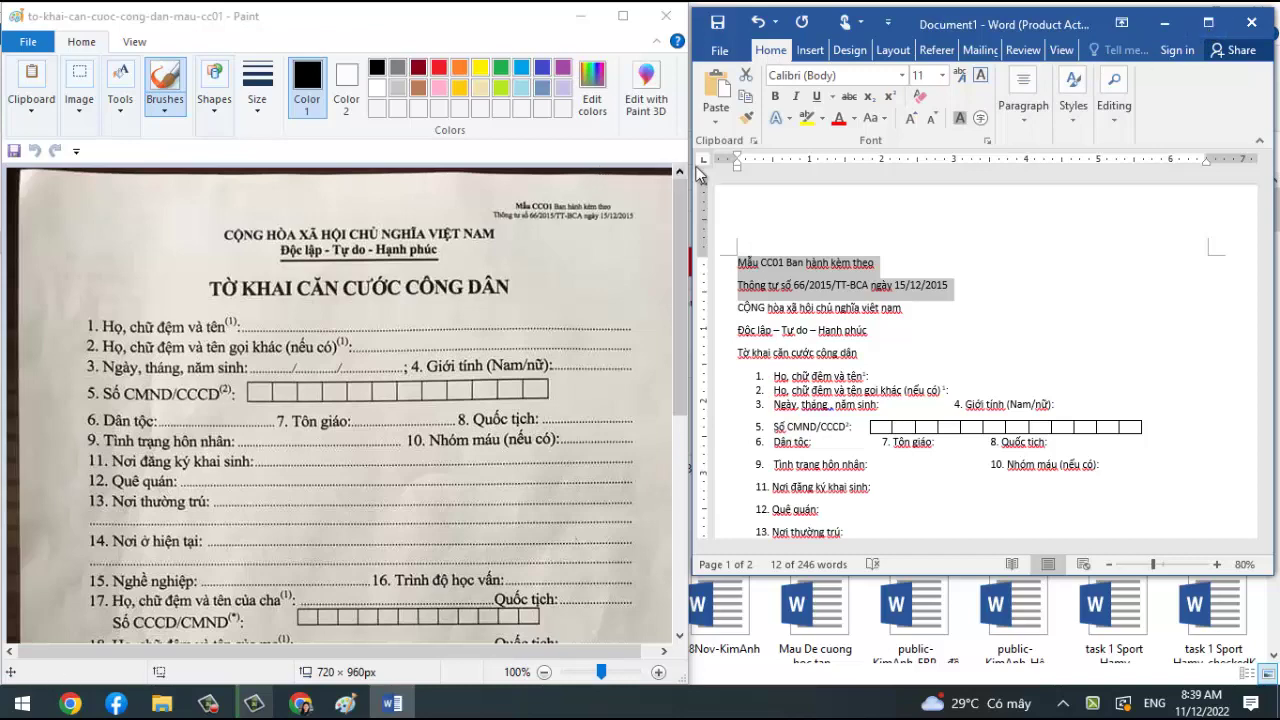
Narrow Paint, zoom the scanned form to 50% so it fits, and widen Word beside it.
{"action": "left_click_drag", "start_coordinate": [679, 166], "coordinate": [423, 170]}
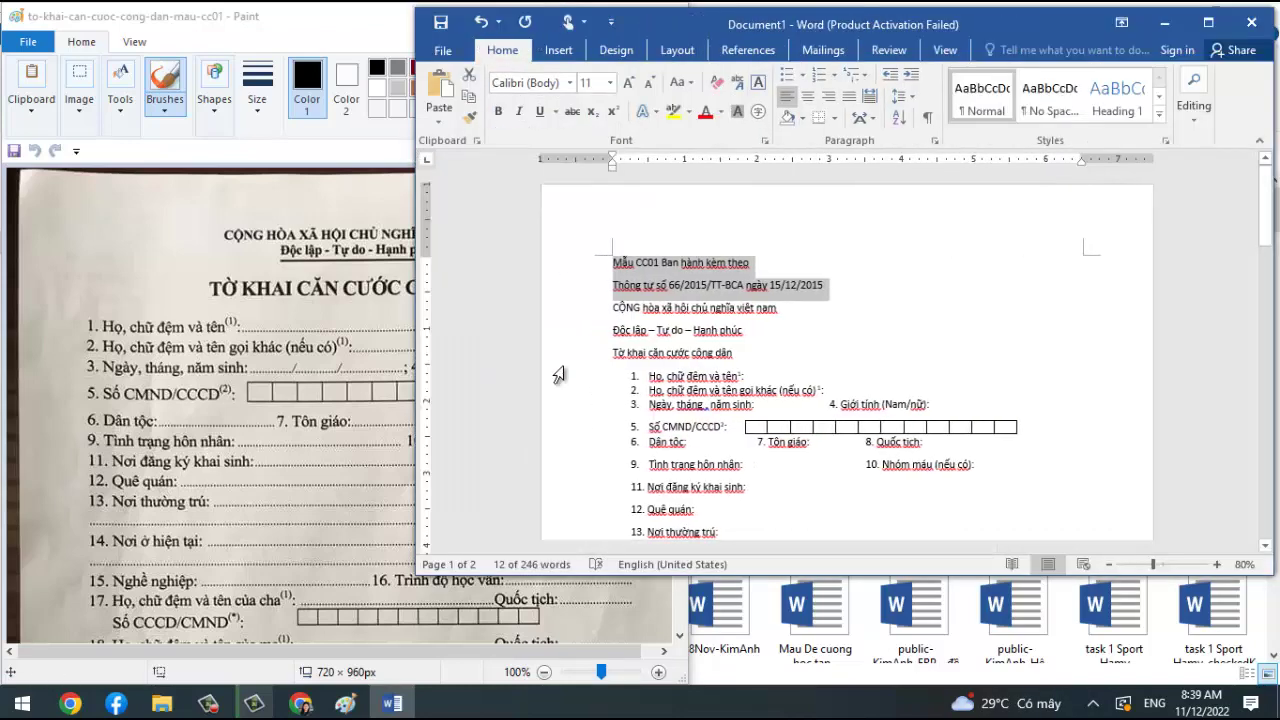
{"action": "left_click", "coordinate": [686, 528]}
{"action": "left_click_drag", "start_coordinate": [686, 528], "coordinate": [380, 444]}
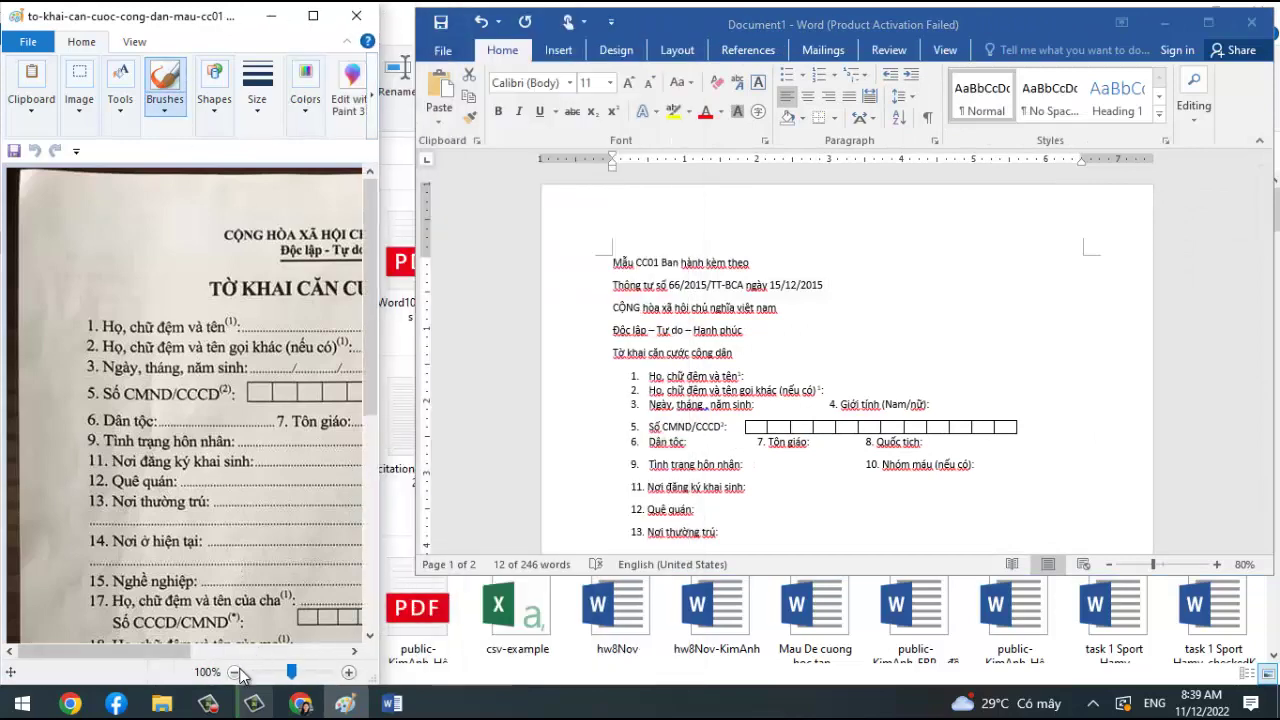
{"action": "left_click", "coordinate": [234, 672]}
{"action": "left_click", "coordinate": [234, 672]}
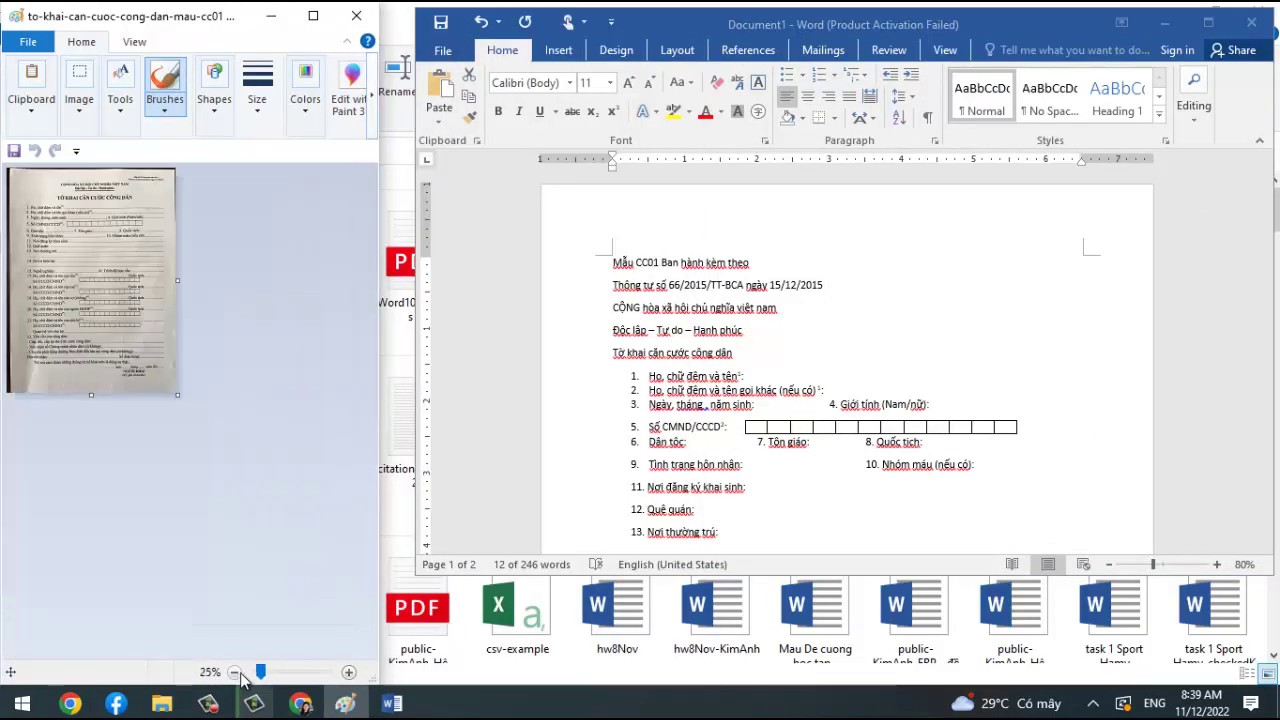
{"action": "left_click", "coordinate": [348, 672]}
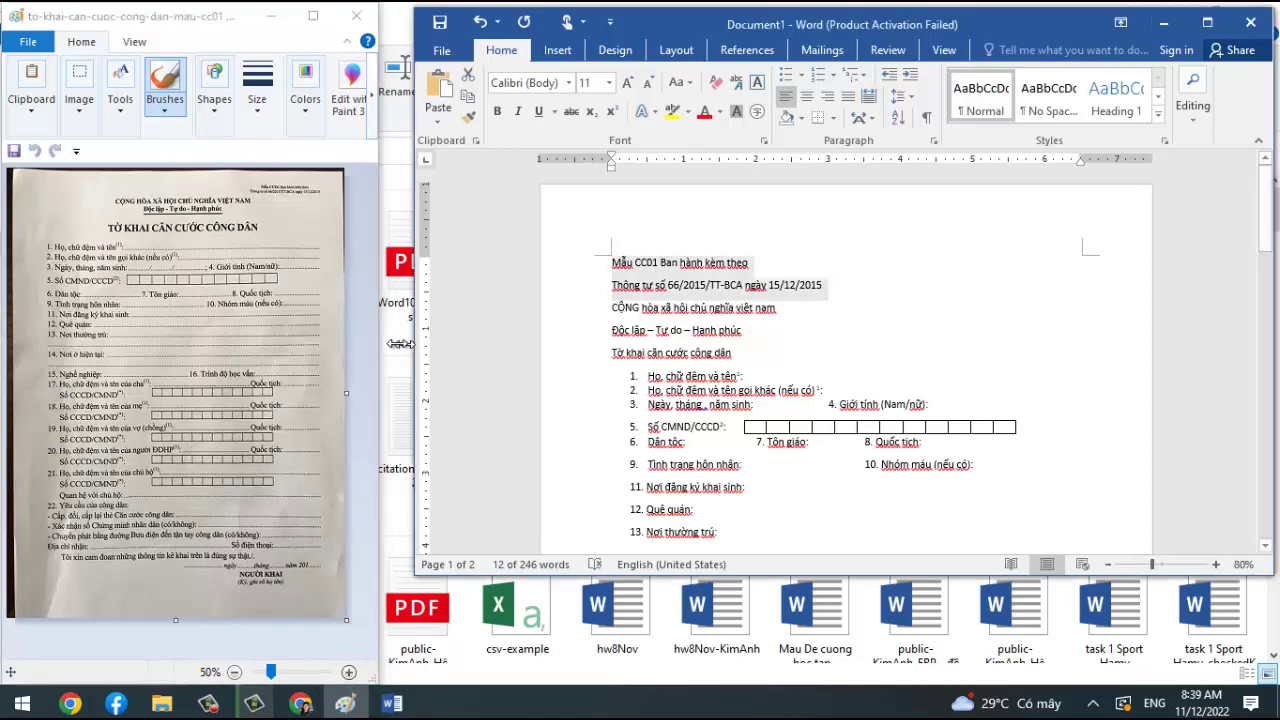
{"action": "left_click_drag", "start_coordinate": [412, 347], "coordinate": [380, 343]}
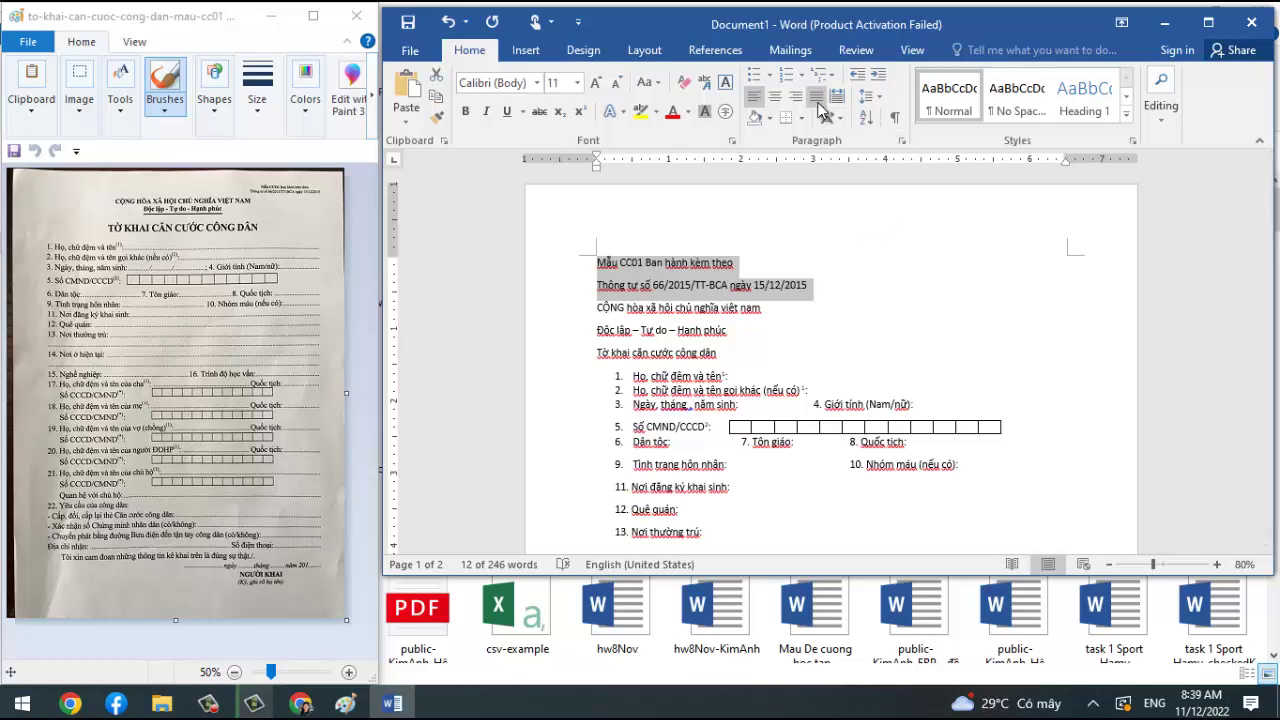
Center the two Mẫu CC01 header lines and indent them toward the right margin.
{"action": "left_click", "coordinate": [776, 98]}
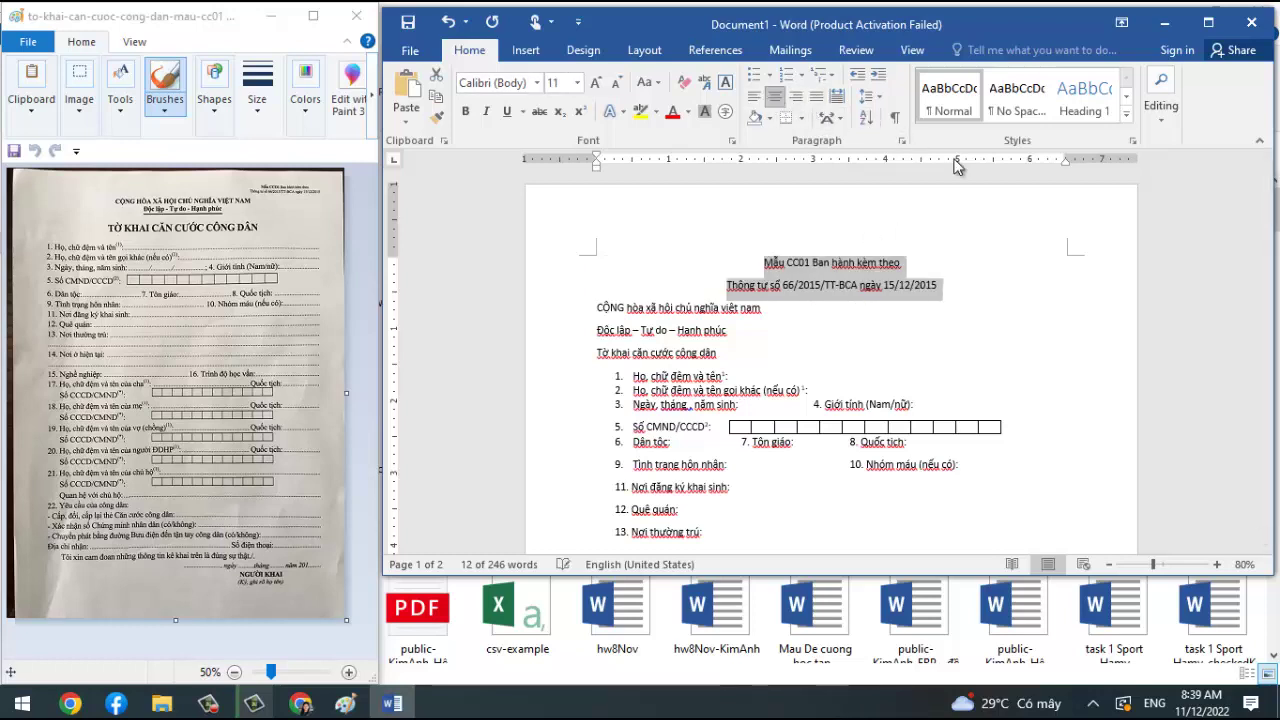
{"action": "left_click", "coordinate": [879, 75]}
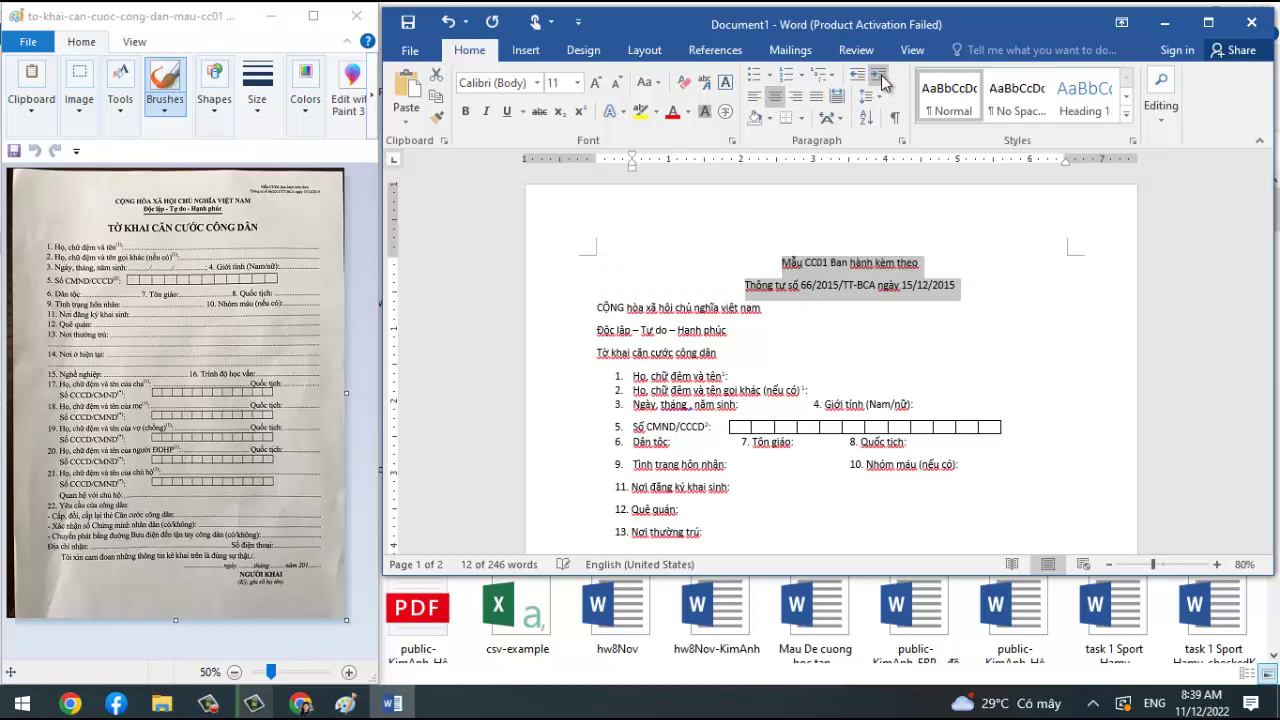
{"action": "left_click", "coordinate": [879, 75]}
{"action": "left_click", "coordinate": [879, 75]}
{"action": "left_click", "coordinate": [879, 80]}
{"action": "left_click", "coordinate": [879, 80]}
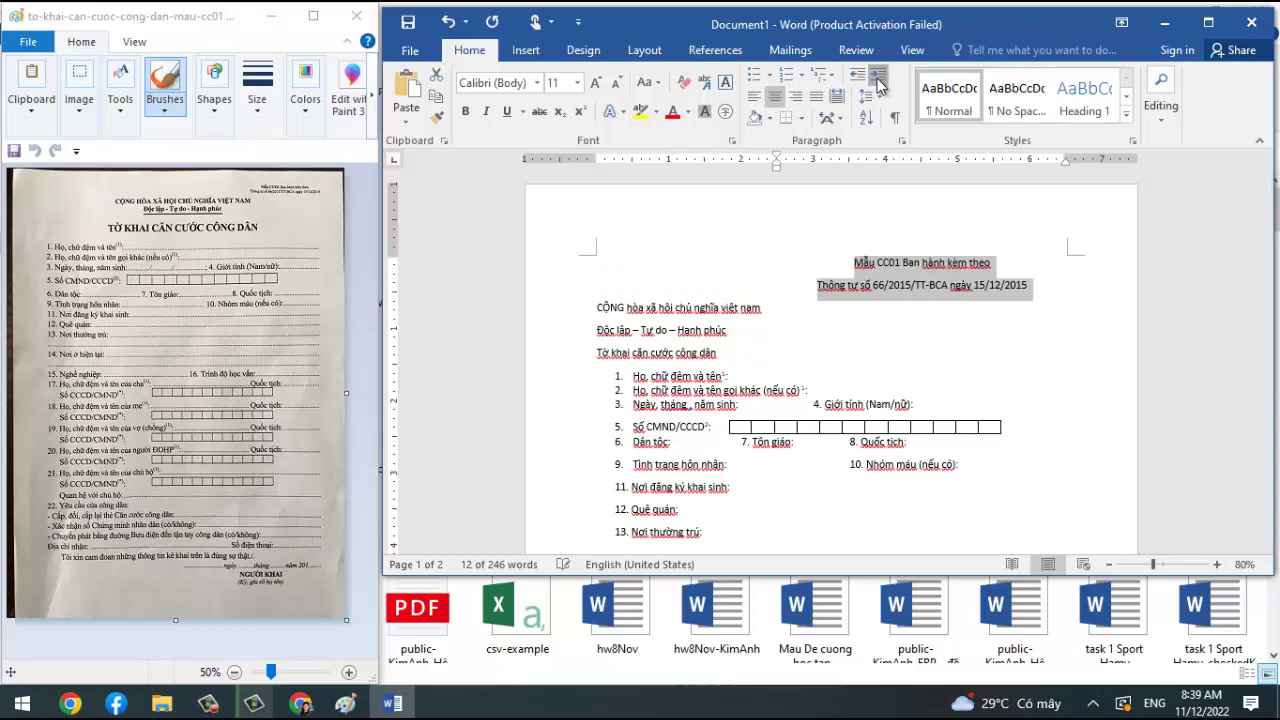
{"action": "left_click", "coordinate": [879, 80]}
{"action": "left_click", "coordinate": [879, 80]}
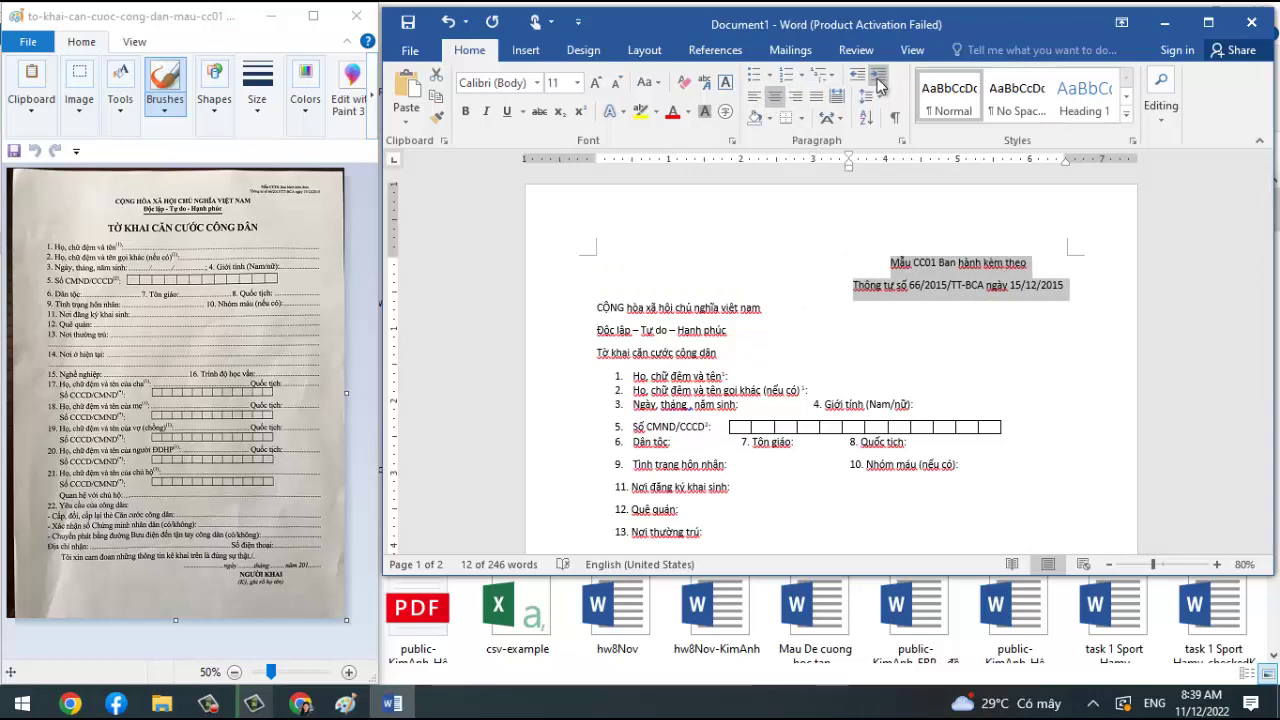
{"action": "left_click", "coordinate": [877, 80]}
{"action": "left_click", "coordinate": [877, 80]}
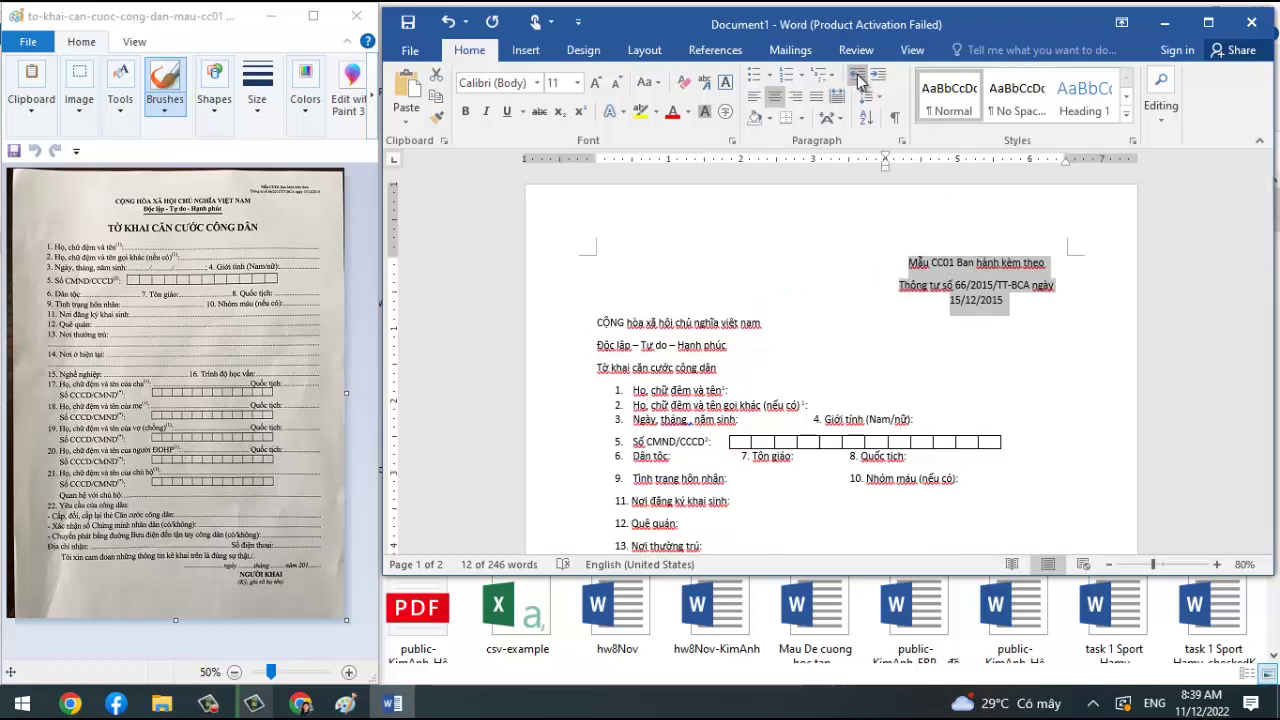
{"action": "left_click", "coordinate": [860, 80]}
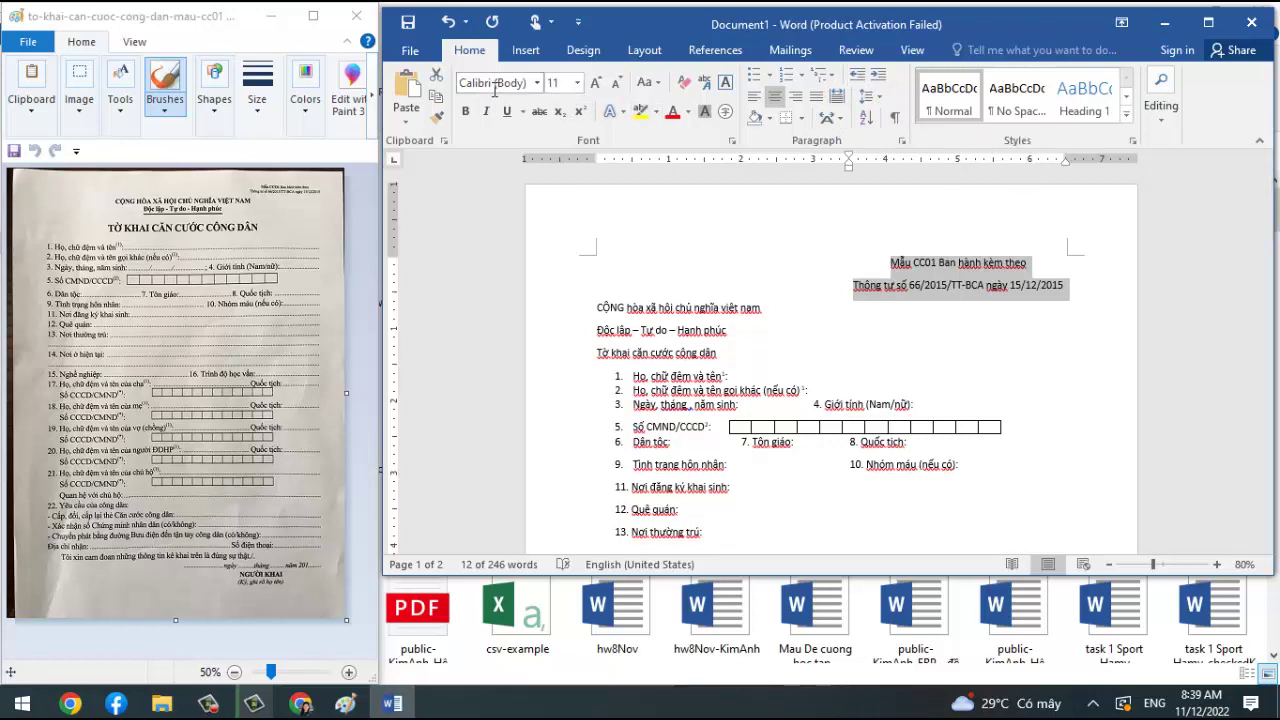
Shrink the header text to 9 pt, indent it one more step, and reselect both lines.
{"action": "left_click", "coordinate": [618, 86]}
{"action": "left_click", "coordinate": [619, 87]}
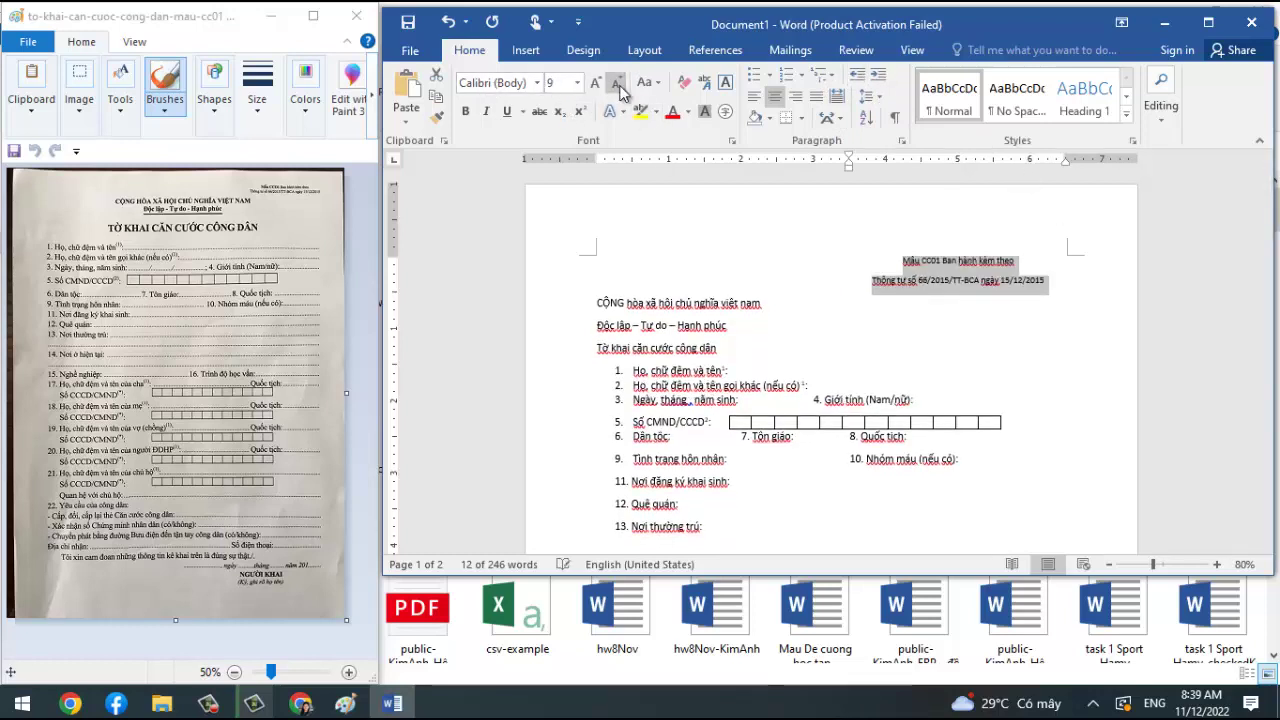
{"action": "left_click", "coordinate": [876, 80]}
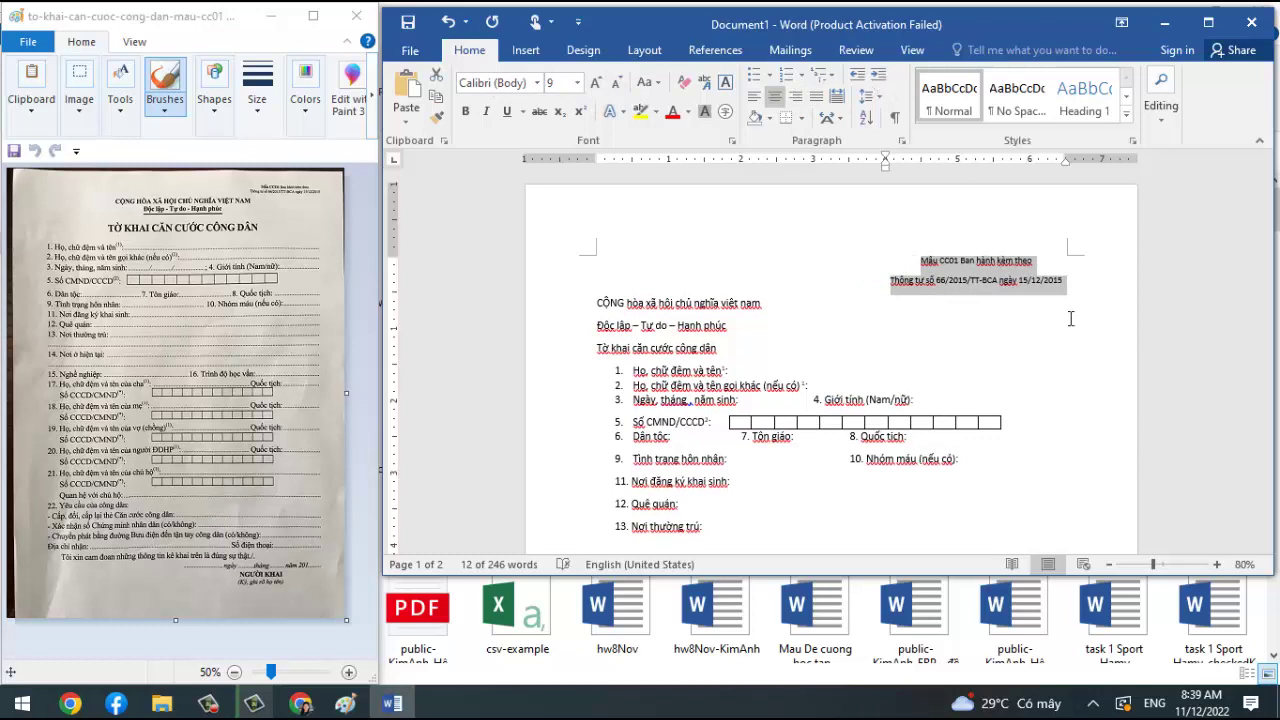
{"action": "left_click", "coordinate": [874, 293]}
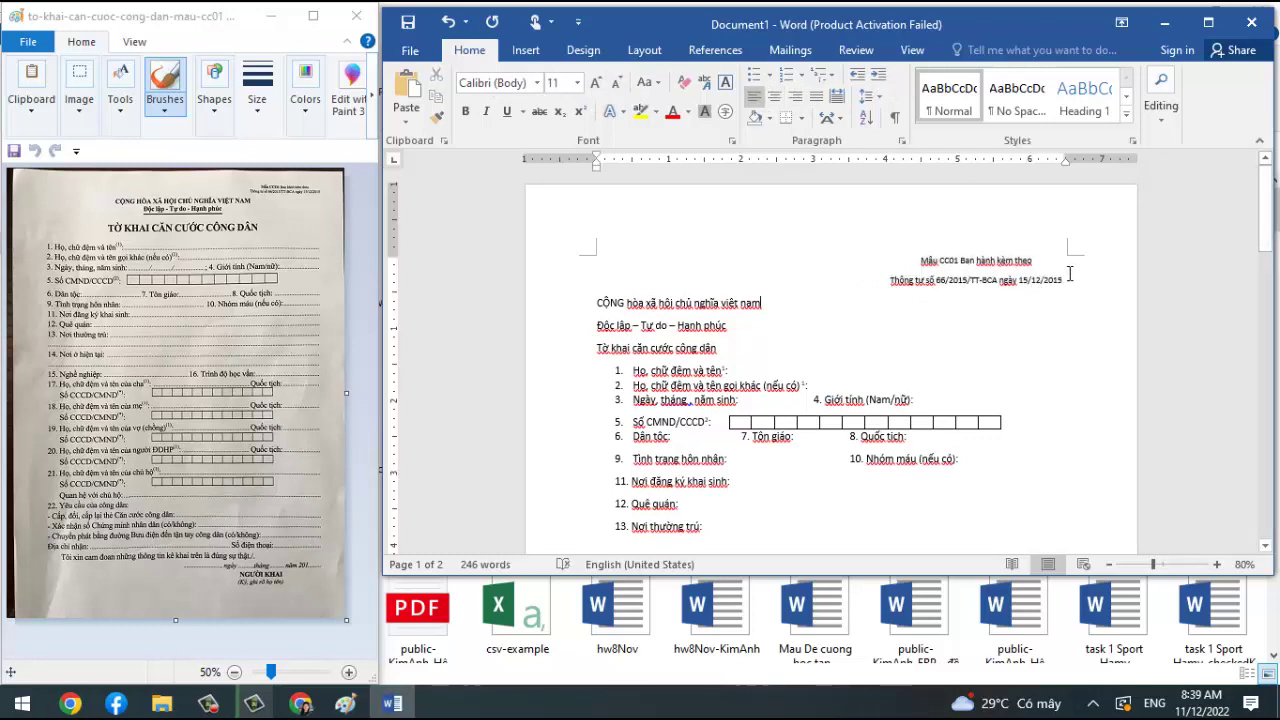
{"action": "left_click", "coordinate": [922, 260]}
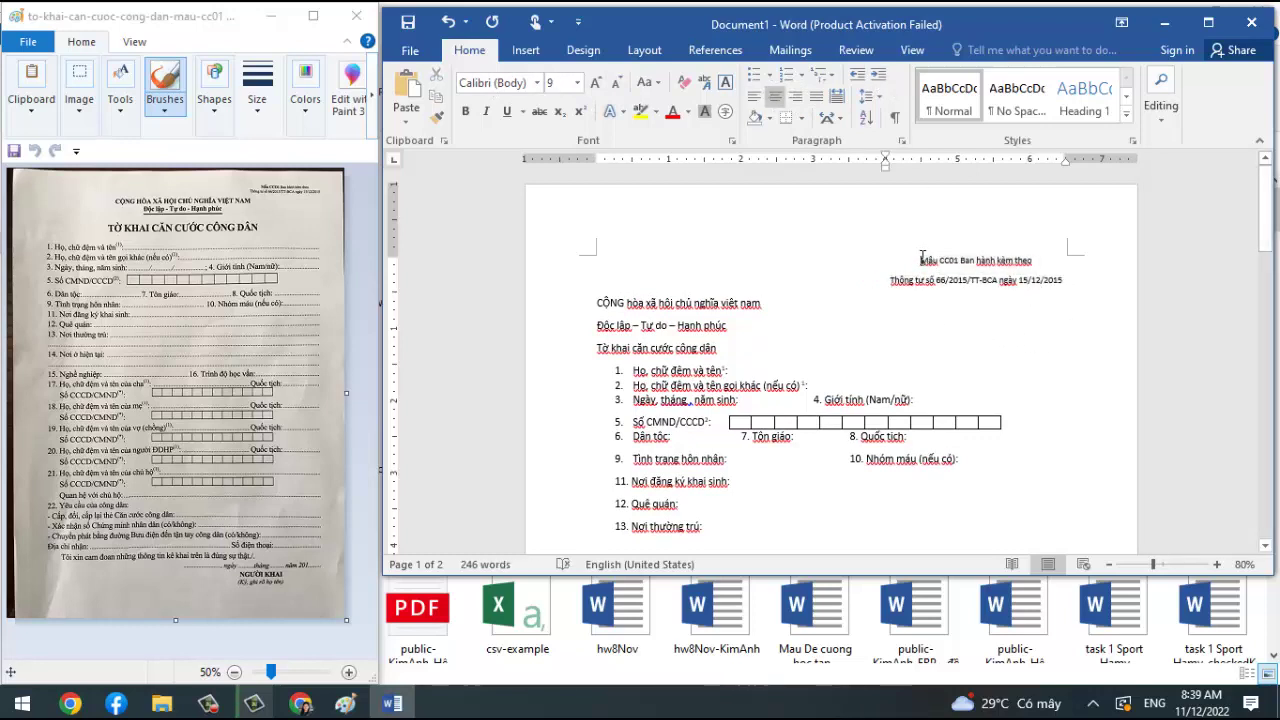
{"action": "left_click_drag", "start_coordinate": [921, 260], "coordinate": [1068, 283]}
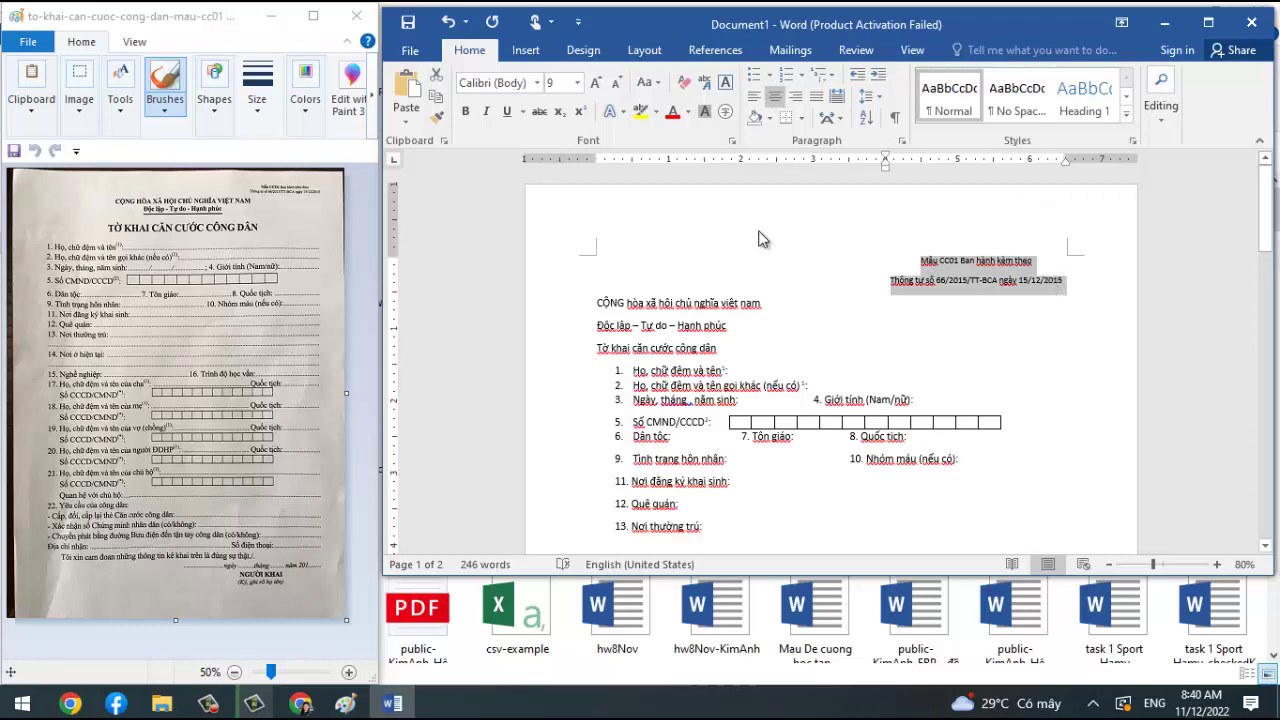
Set the two header lines to 1.0 spacing, keeping Line spacing at Single in the paragraph settings.
{"action": "left_click", "coordinate": [880, 98]}
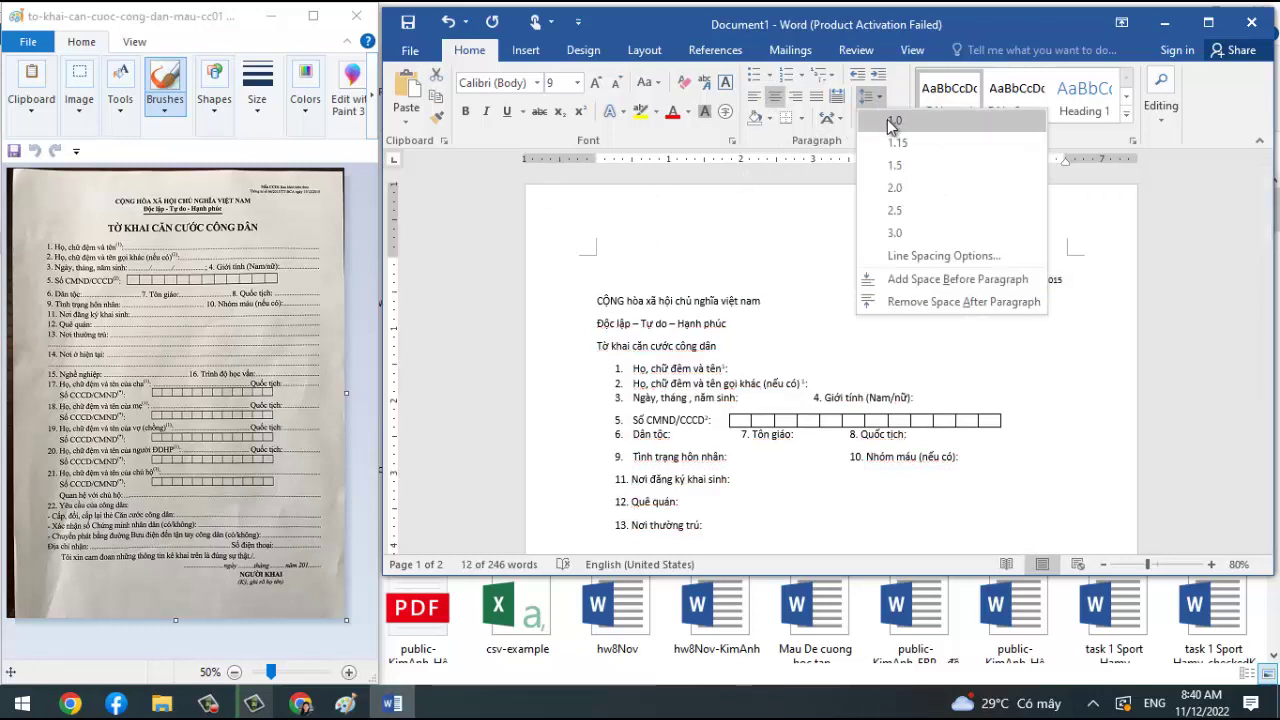
{"action": "left_click", "coordinate": [887, 119]}
{"action": "left_click", "coordinate": [877, 98]}
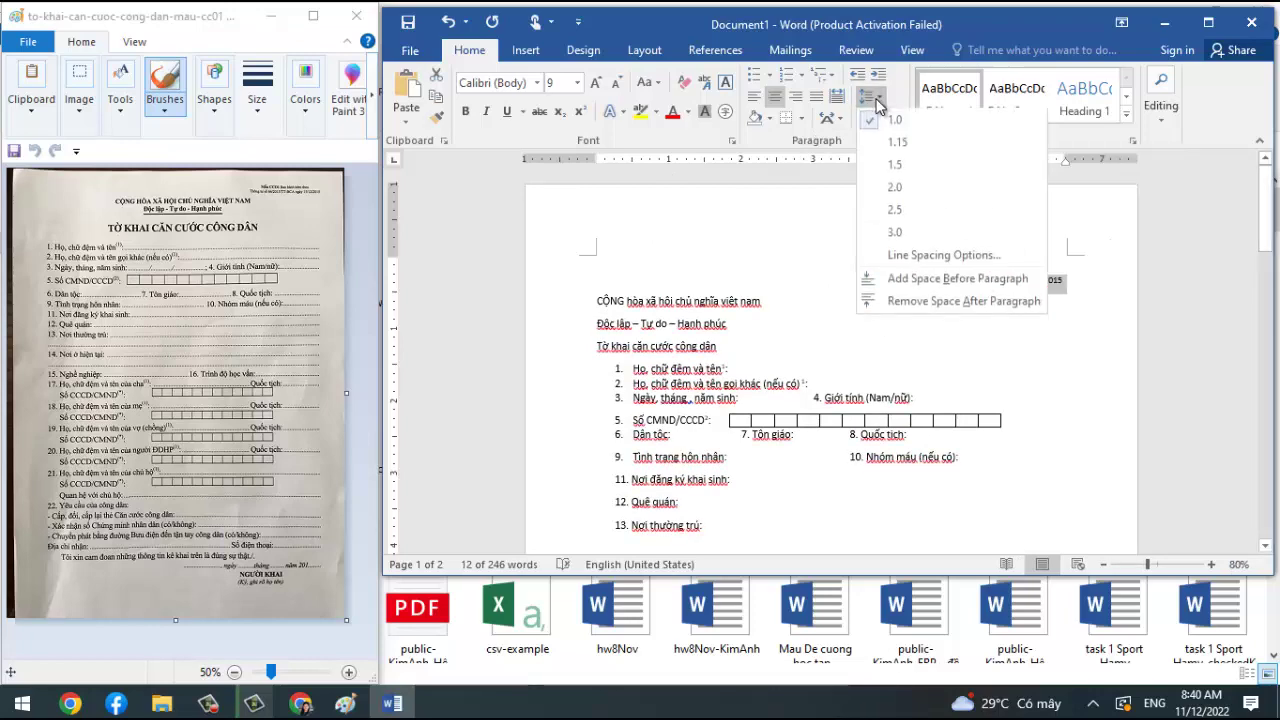
{"action": "left_click", "coordinate": [900, 257]}
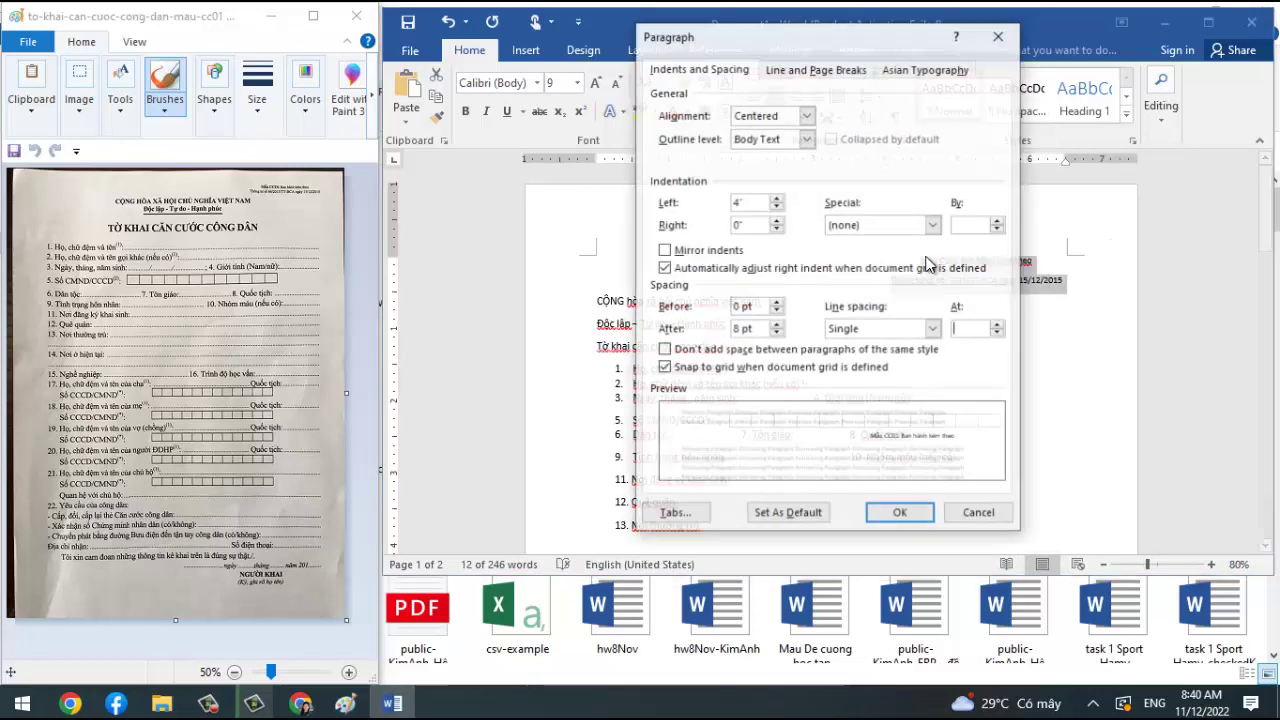
{"action": "left_click", "coordinate": [933, 329]}
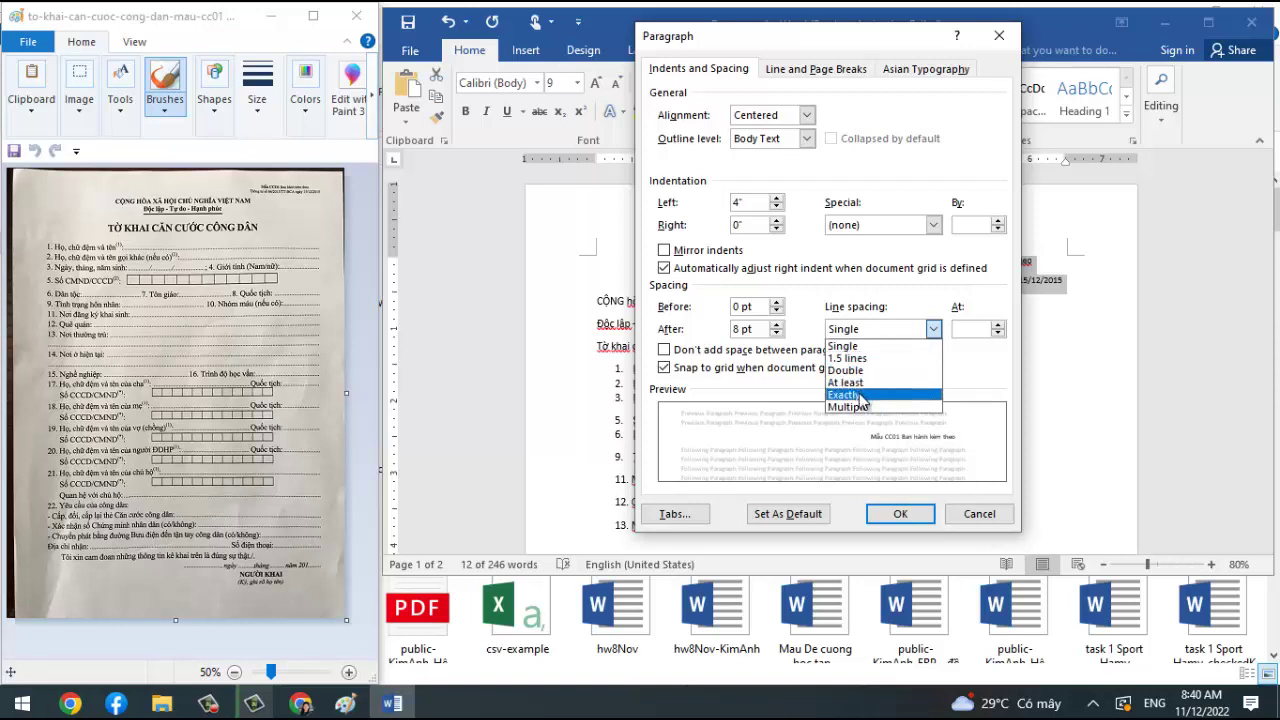
{"action": "left_click", "coordinate": [866, 395]}
{"action": "left_click", "coordinate": [898, 330]}
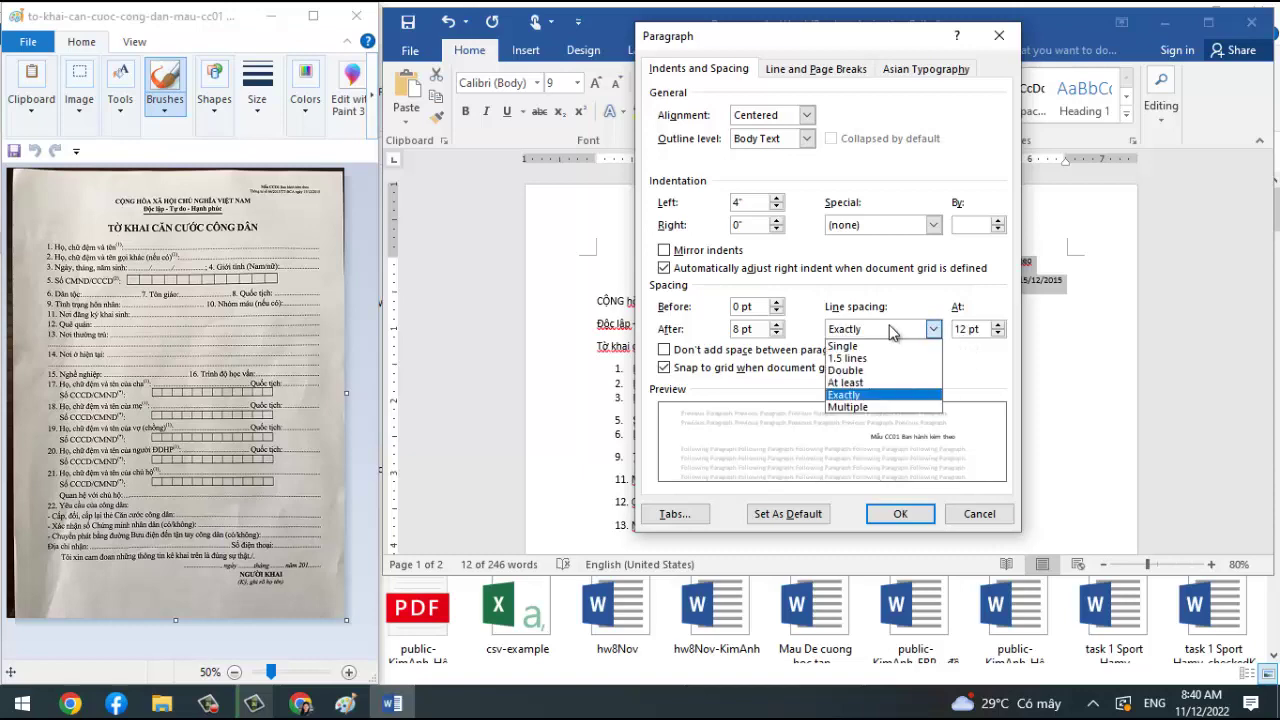
{"action": "left_click", "coordinate": [876, 346]}
{"action": "left_click", "coordinate": [900, 514]}
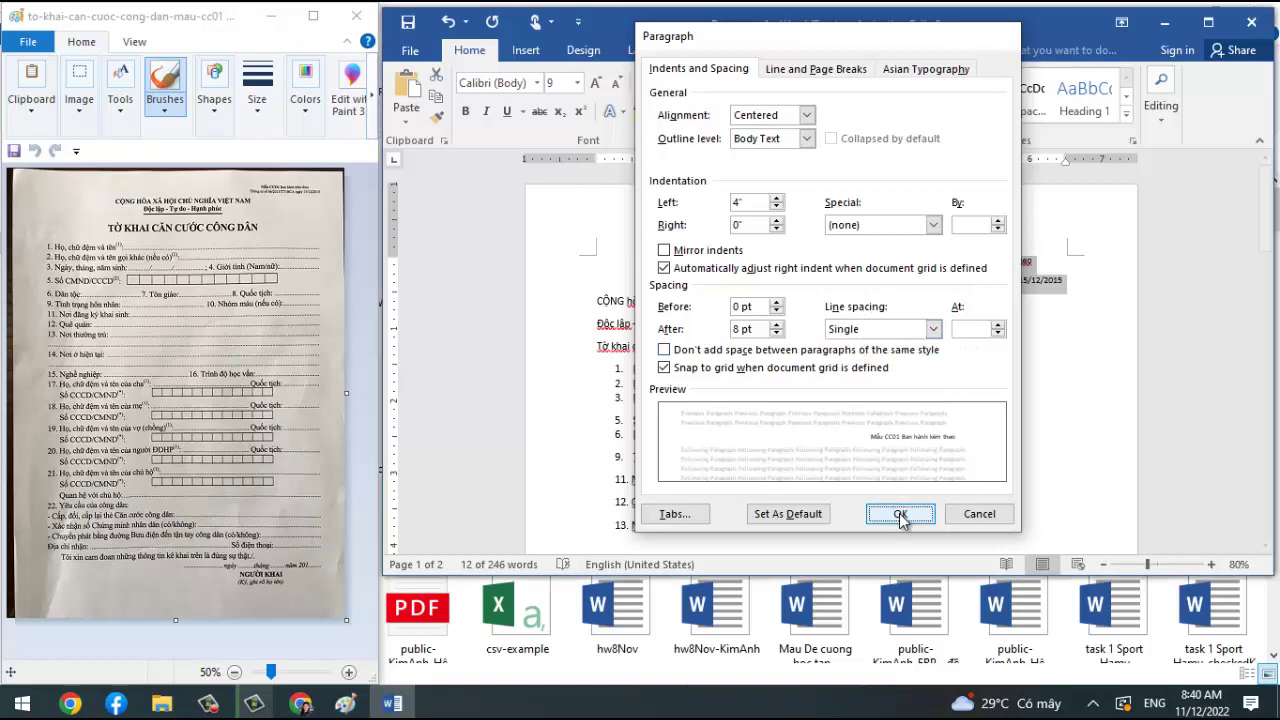
{"action": "left_click", "coordinate": [915, 346]}
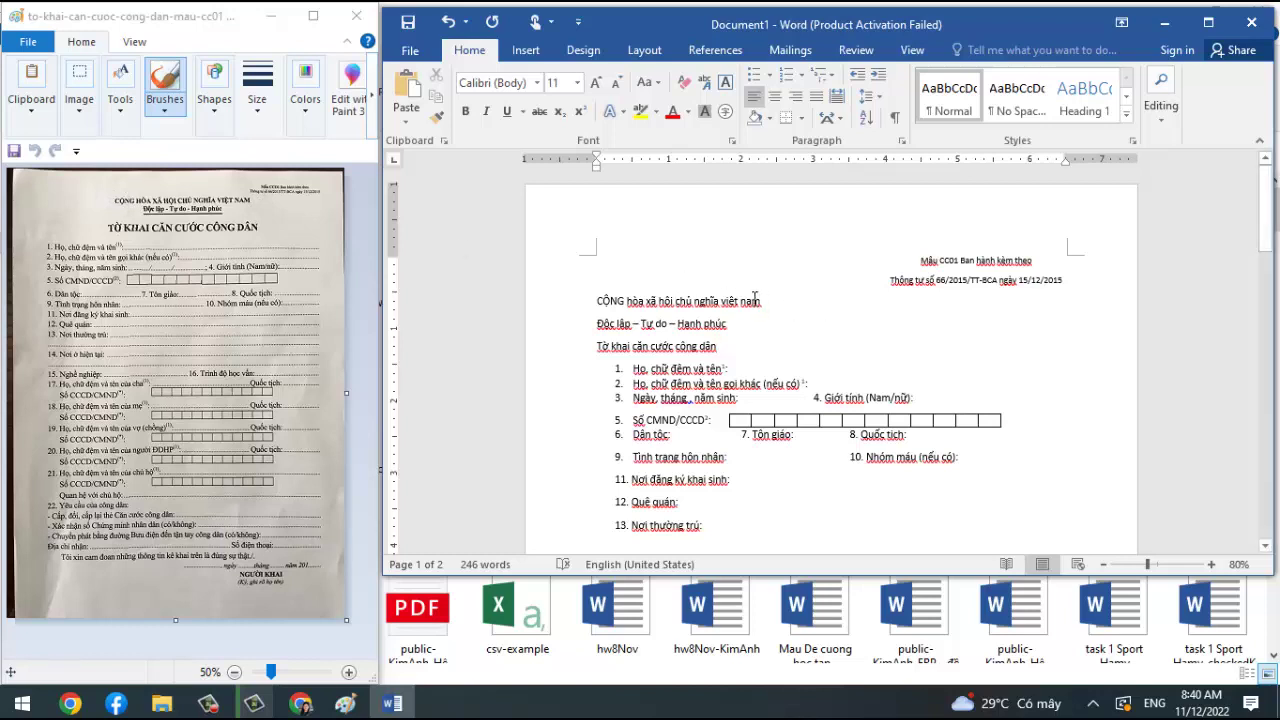
Convert 'CÔNG hòa xã hội chủ nghĩa việt nam' to UPPERCASE: CỘNG HÒA XÃ HỘI CHỦ NGHĨA VIỆT NAM.
{"action": "left_click_drag", "start_coordinate": [760, 301], "coordinate": [611, 303]}
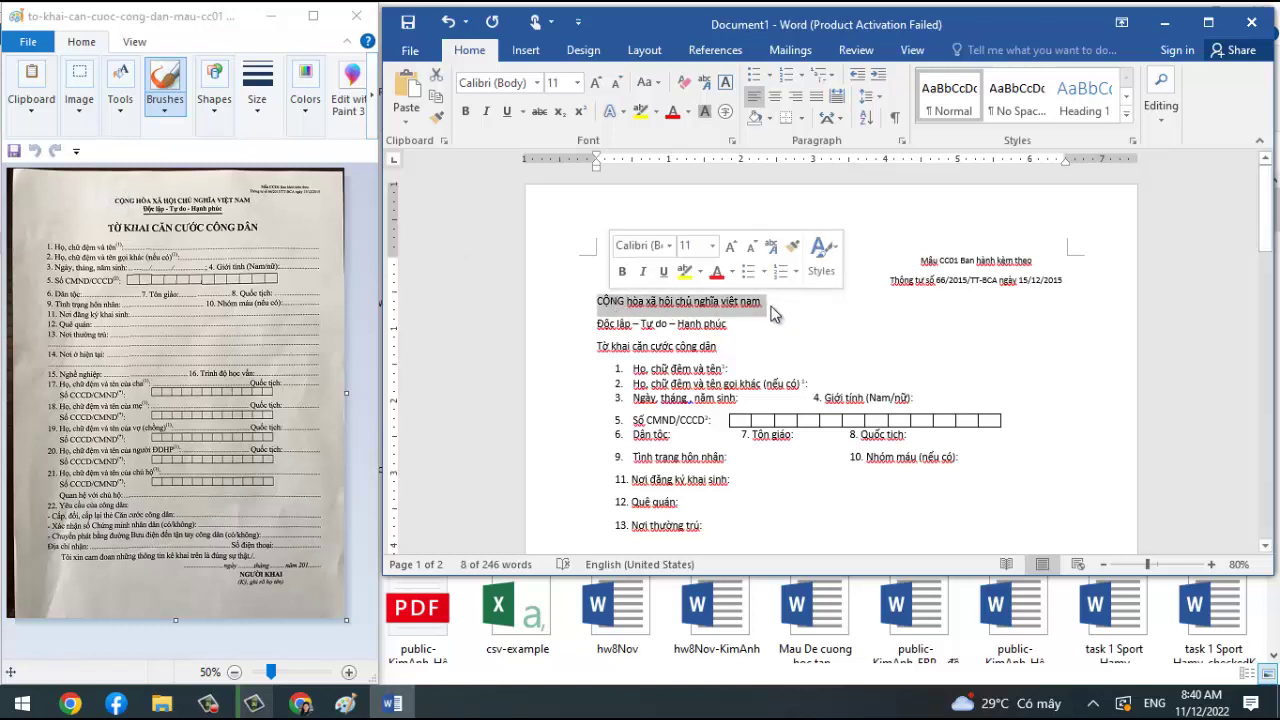
{"action": "left_click", "coordinate": [661, 88]}
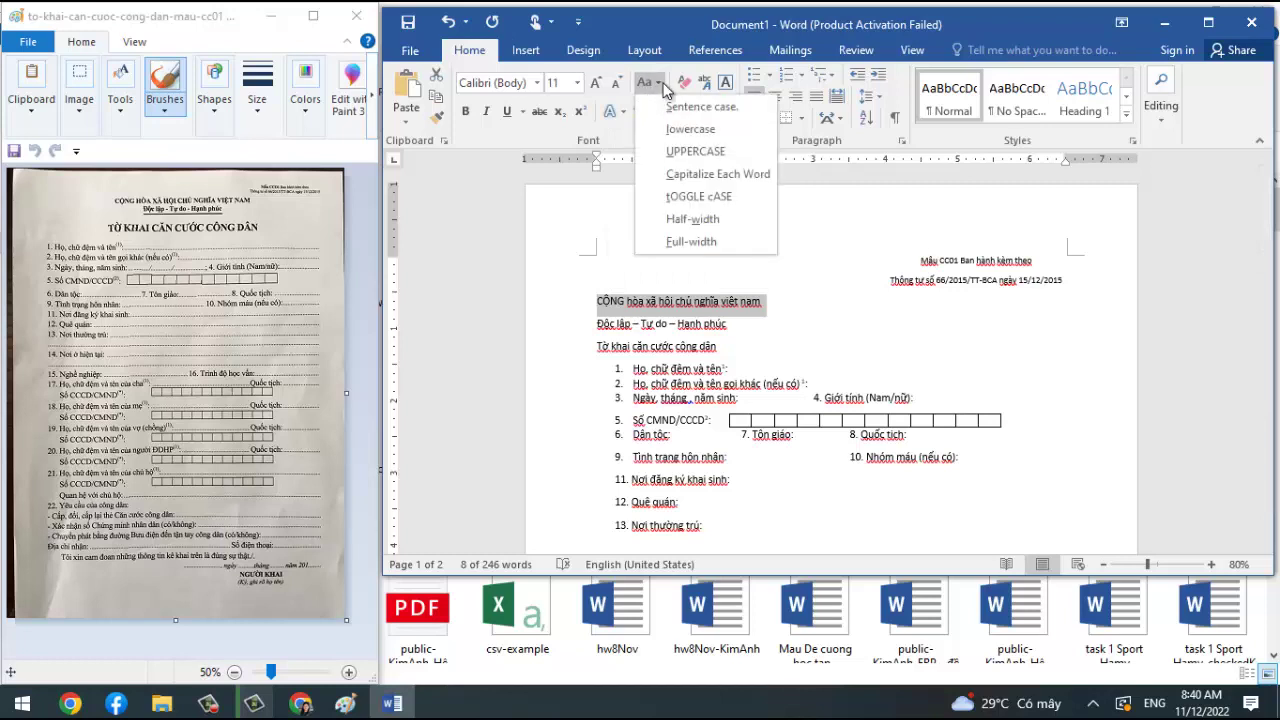
{"action": "left_click", "coordinate": [697, 158]}
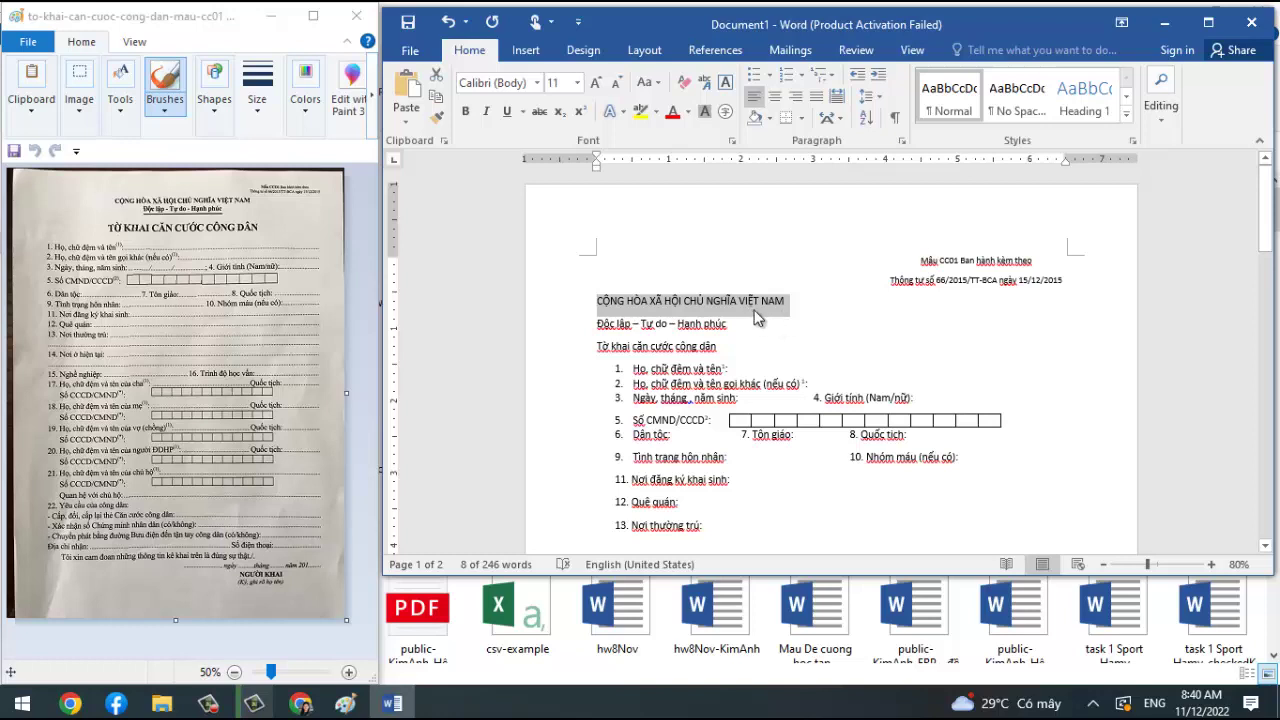
Center and bold the national heading, then center the motto line and enlarge it to 12 pt.
{"action": "left_click", "coordinate": [775, 97]}
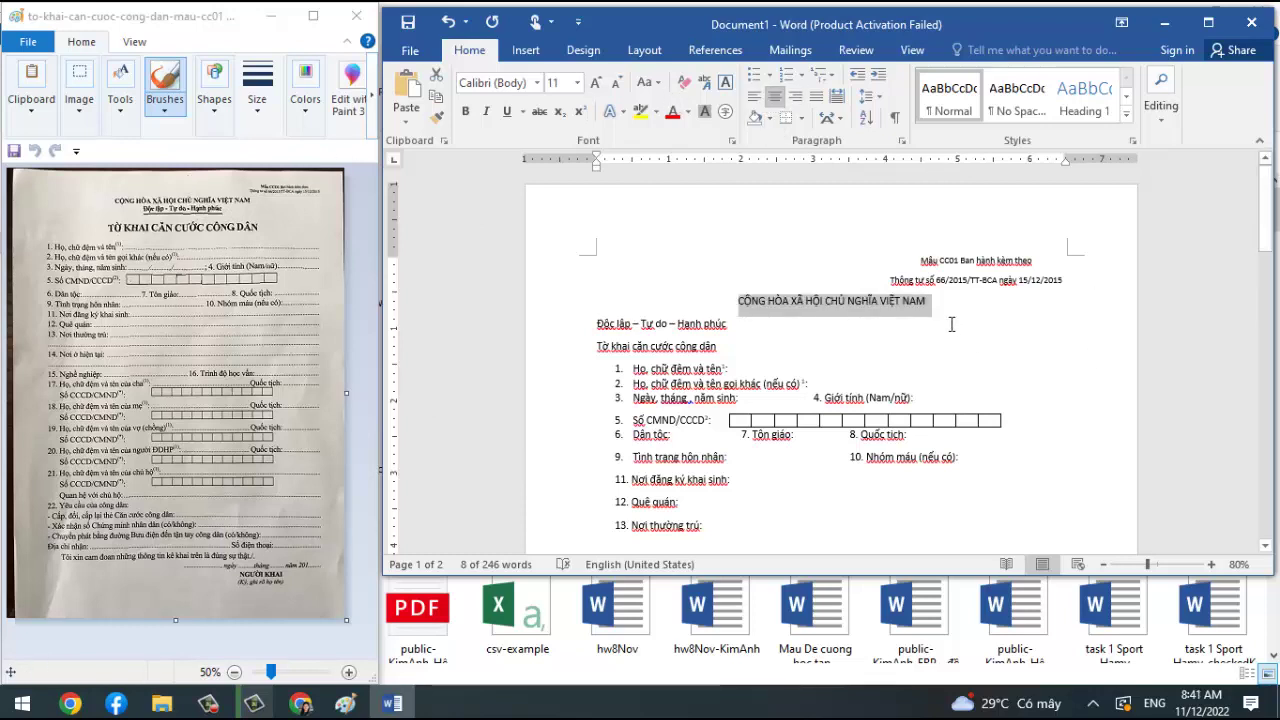
{"action": "left_click", "coordinate": [466, 111]}
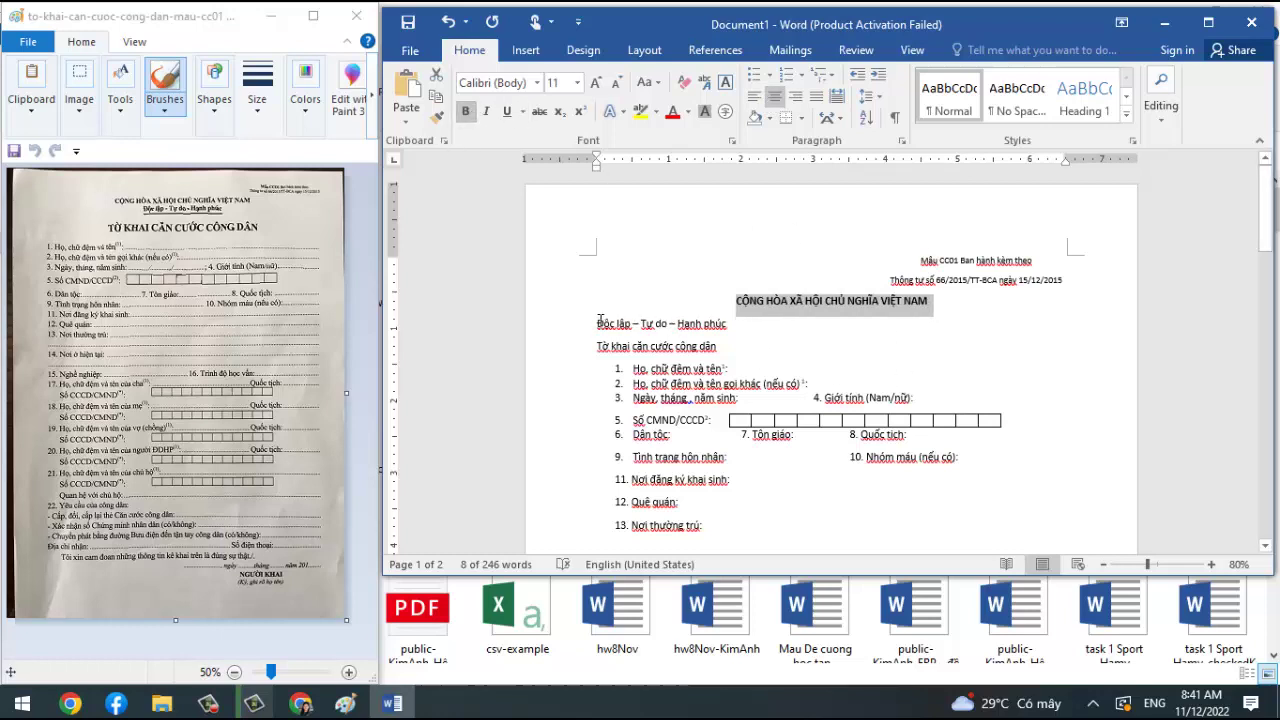
{"action": "left_click_drag", "start_coordinate": [603, 321], "coordinate": [722, 318]}
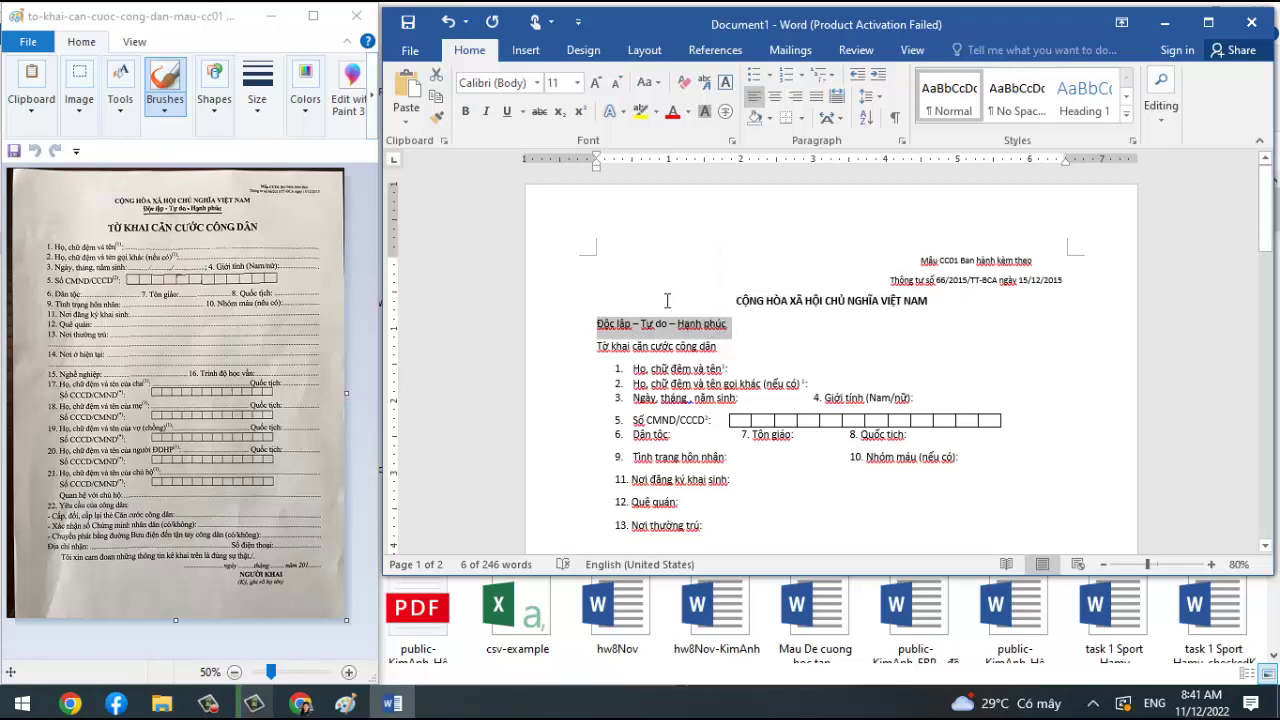
{"action": "left_click", "coordinate": [777, 96]}
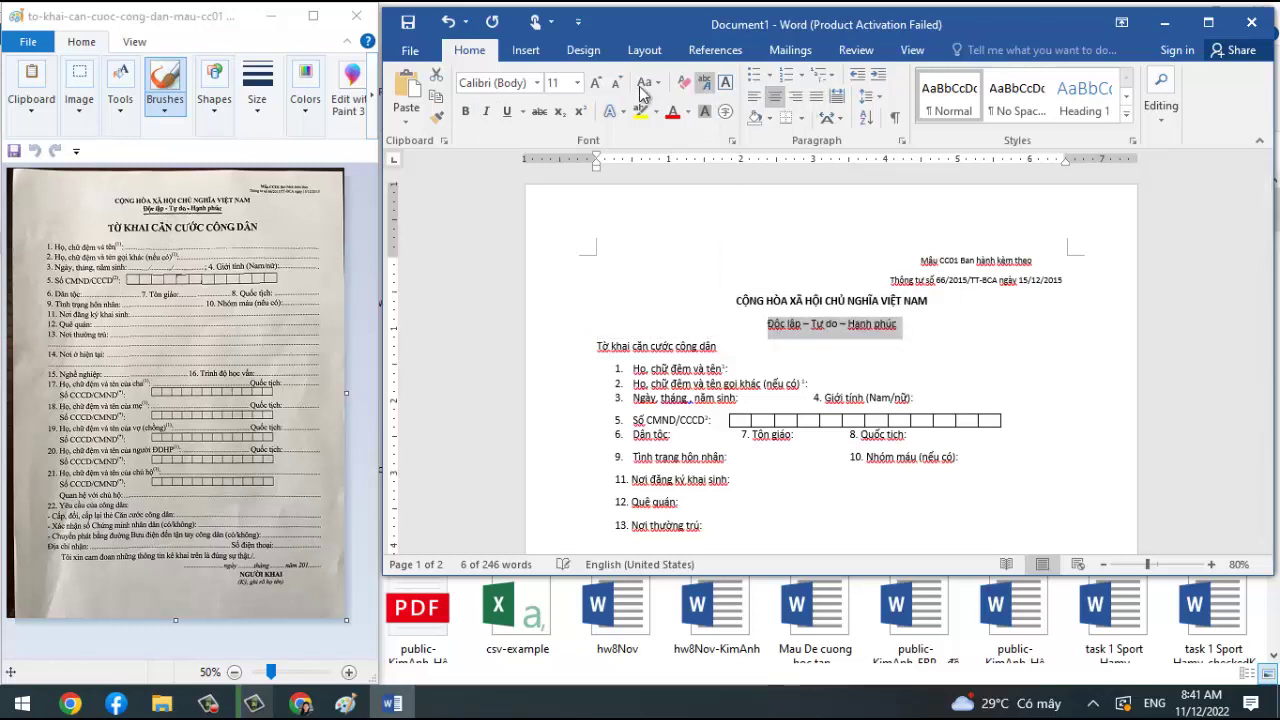
{"action": "left_click", "coordinate": [597, 84]}
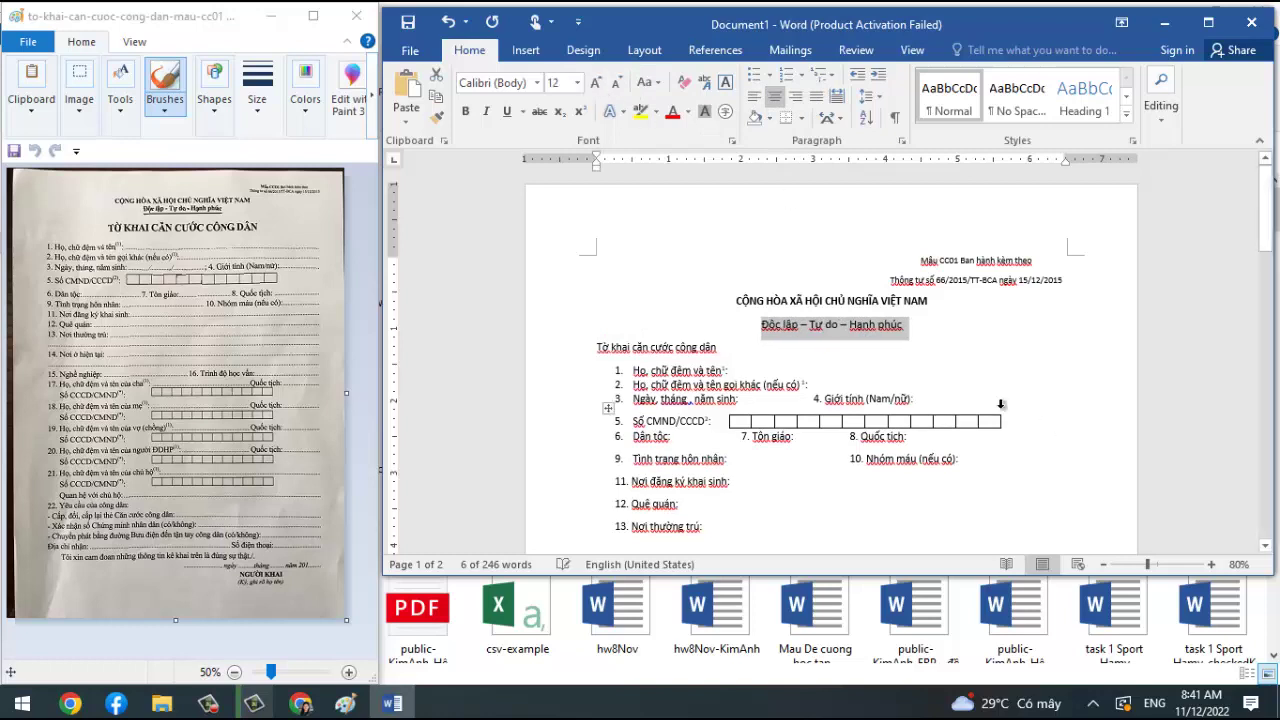
Add a blank line under 'Độc lập – Tự do – Hạnh phúc' and make the motto bold.
{"action": "left_click", "coordinate": [877, 348]}
{"action": "left_click", "coordinate": [913, 325]}
{"action": "key", "text": "Return"}
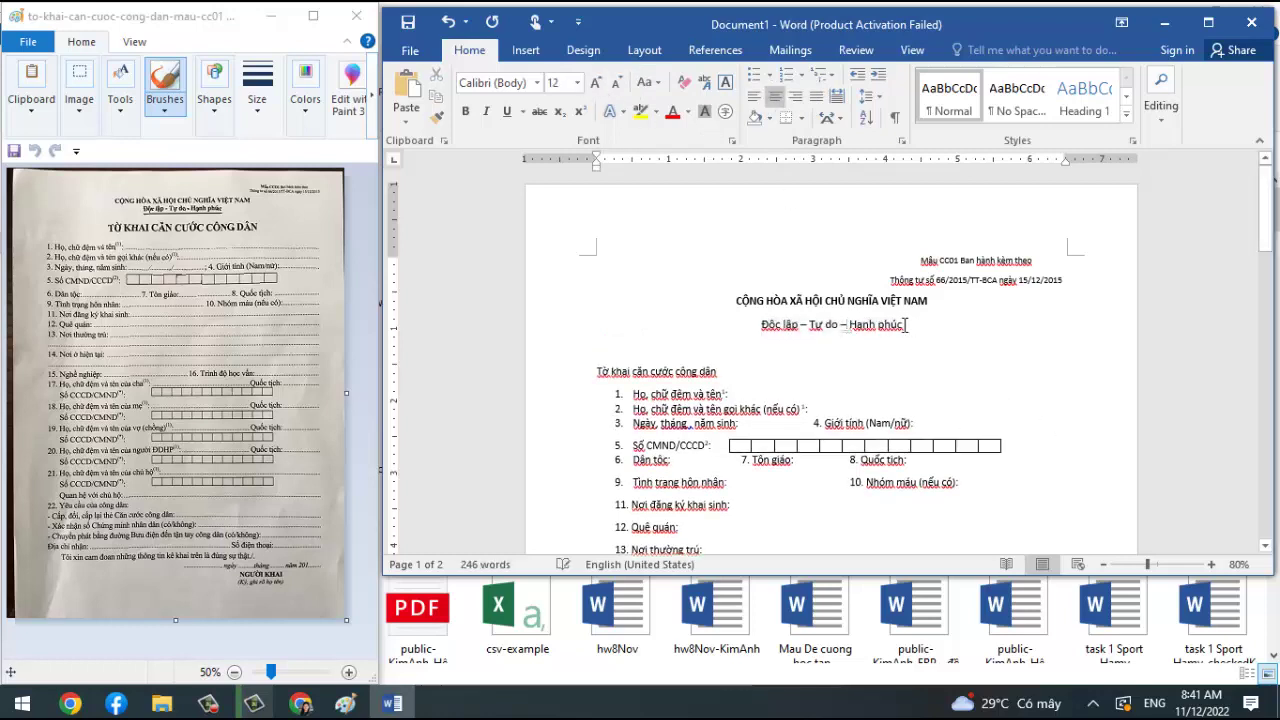
{"action": "left_click_drag", "start_coordinate": [906, 325], "coordinate": [760, 326]}
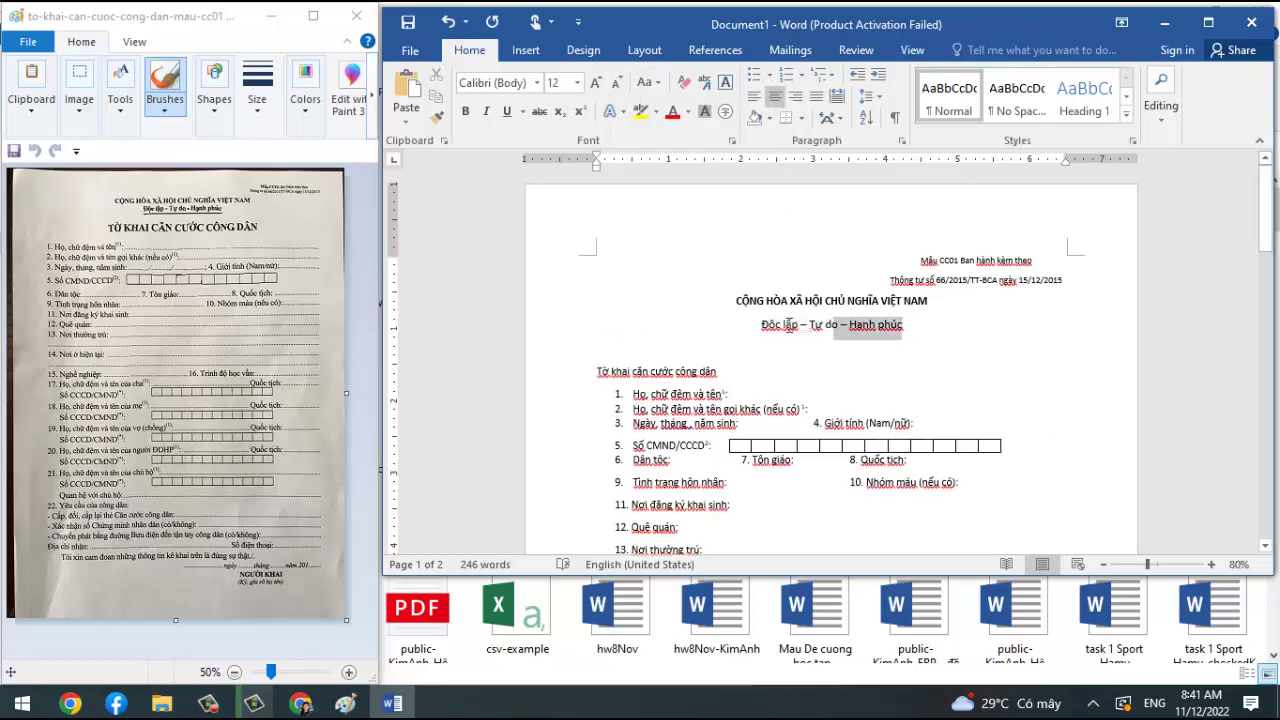
{"action": "left_click", "coordinate": [465, 111]}
{"action": "left_click", "coordinate": [825, 346]}
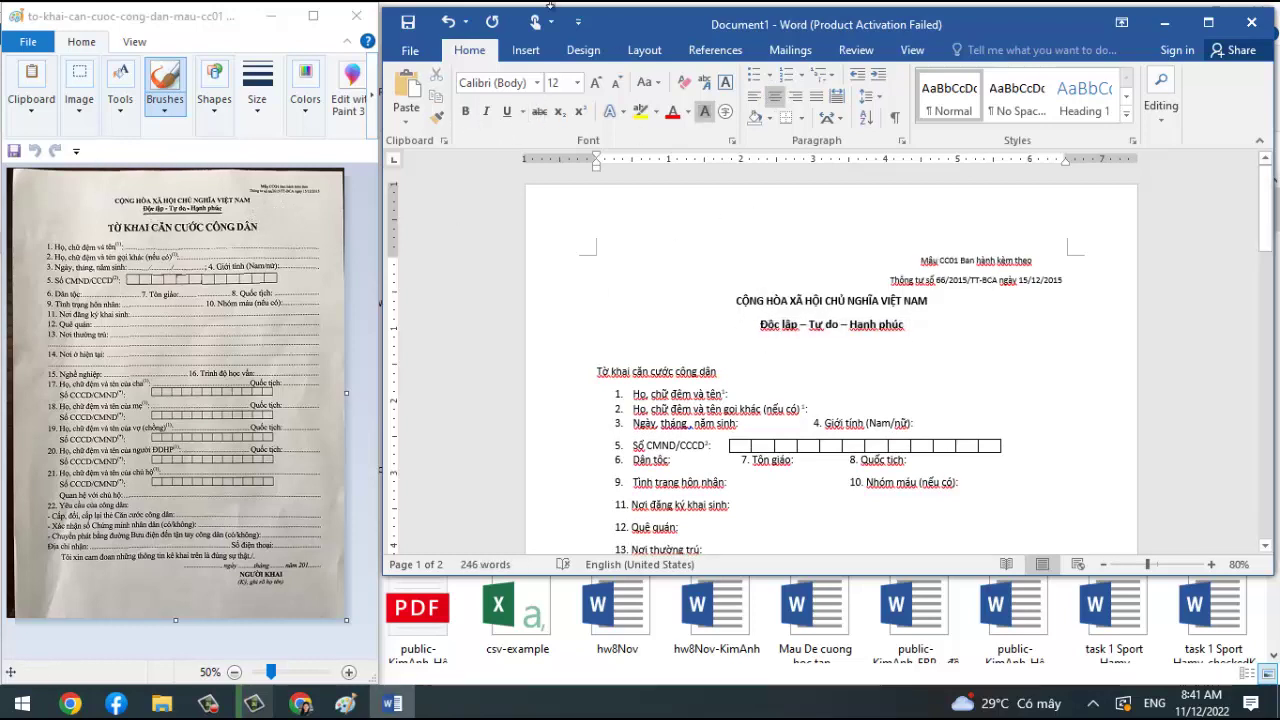
Draw a straight horizontal line under the 'Độc lập – Tự do – Hạnh phúc' motto.
{"action": "left_click", "coordinate": [528, 52]}
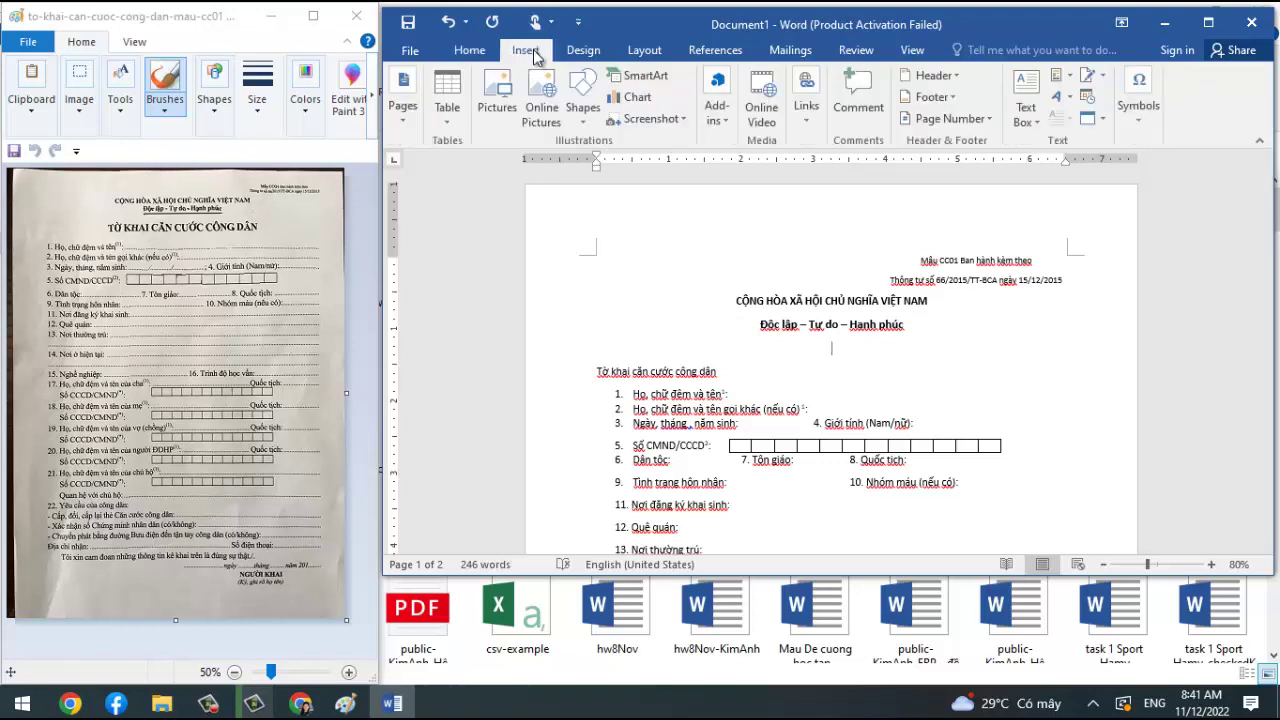
{"action": "left_click", "coordinate": [583, 116]}
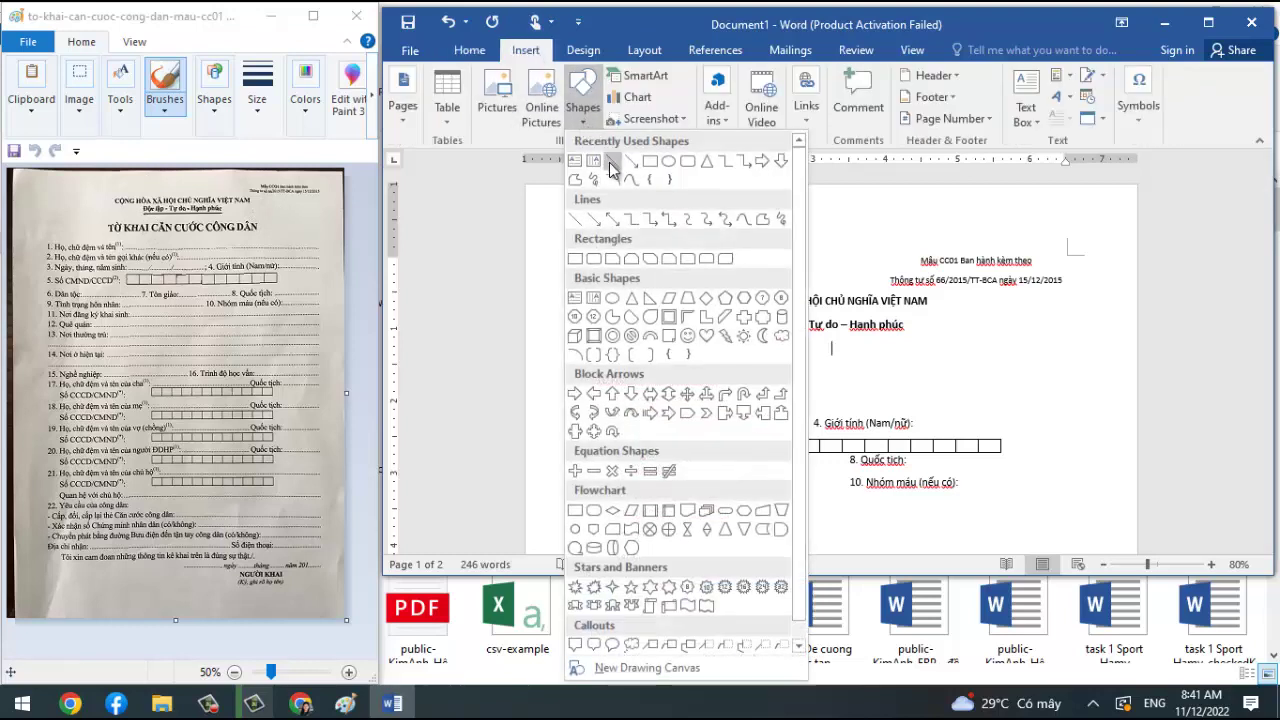
{"action": "left_click", "coordinate": [612, 161]}
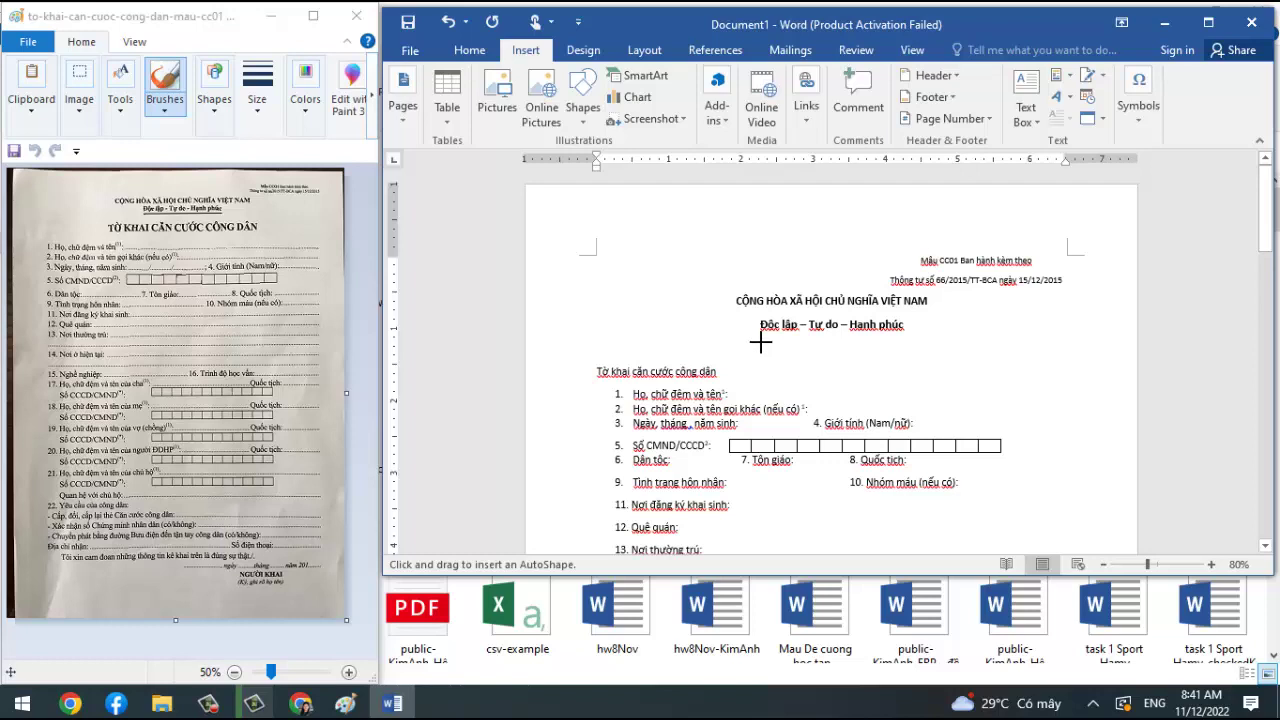
{"action": "left_click_drag", "start_coordinate": [760, 342], "coordinate": [903, 340]}
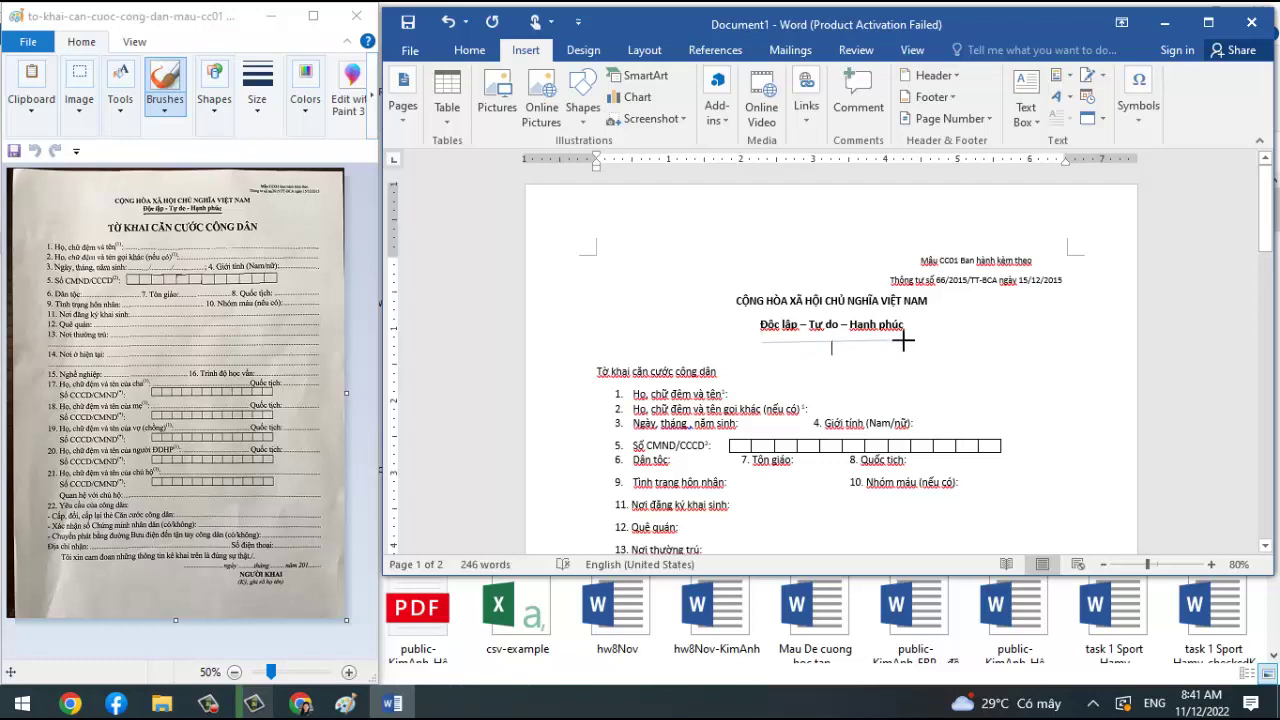
{"action": "left_click_drag", "start_coordinate": [904, 342], "coordinate": [906, 342]}
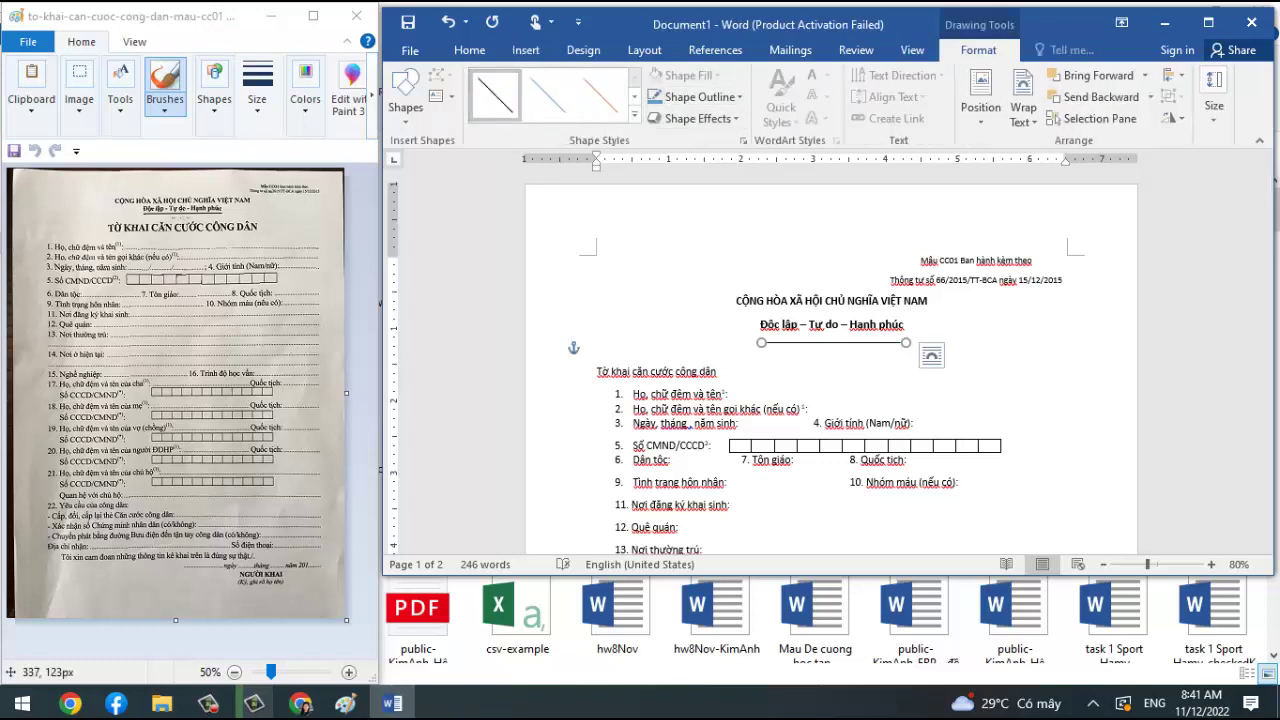
Give the line an outline weight thicker than 1 pt and nudge it up beneath the motto.
{"action": "left_click", "coordinate": [736, 121]}
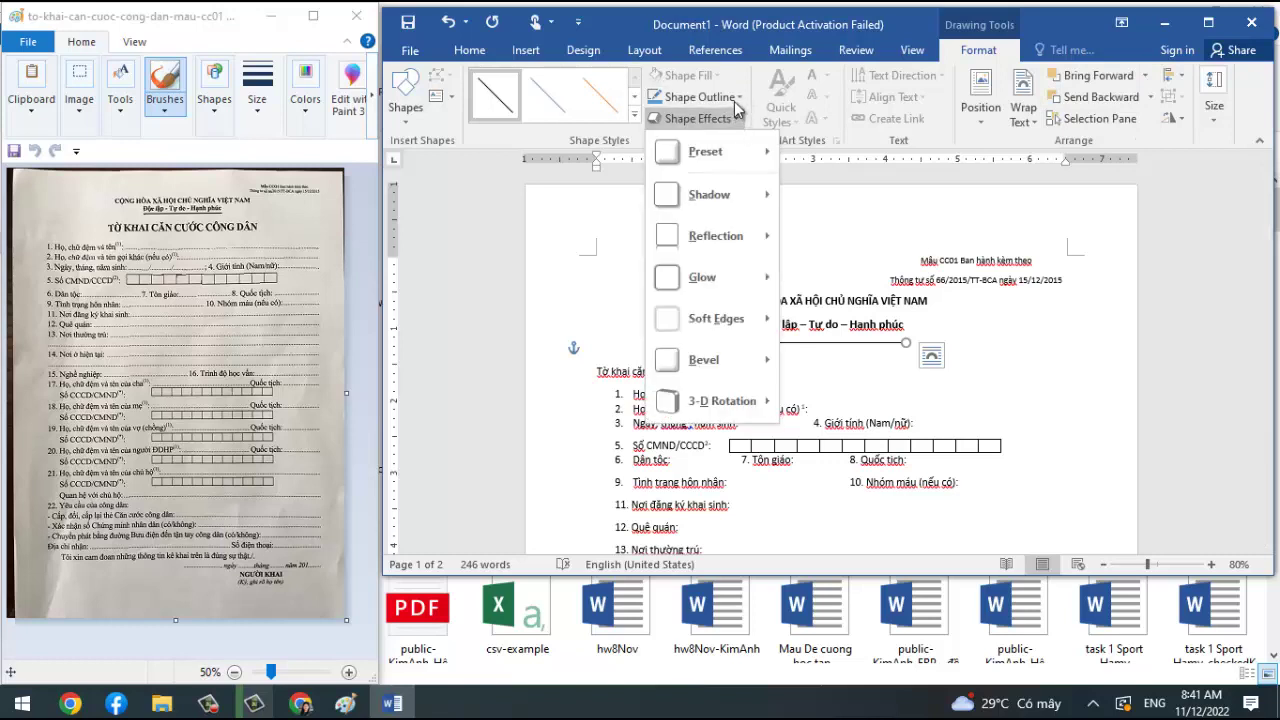
{"action": "left_click", "coordinate": [737, 97]}
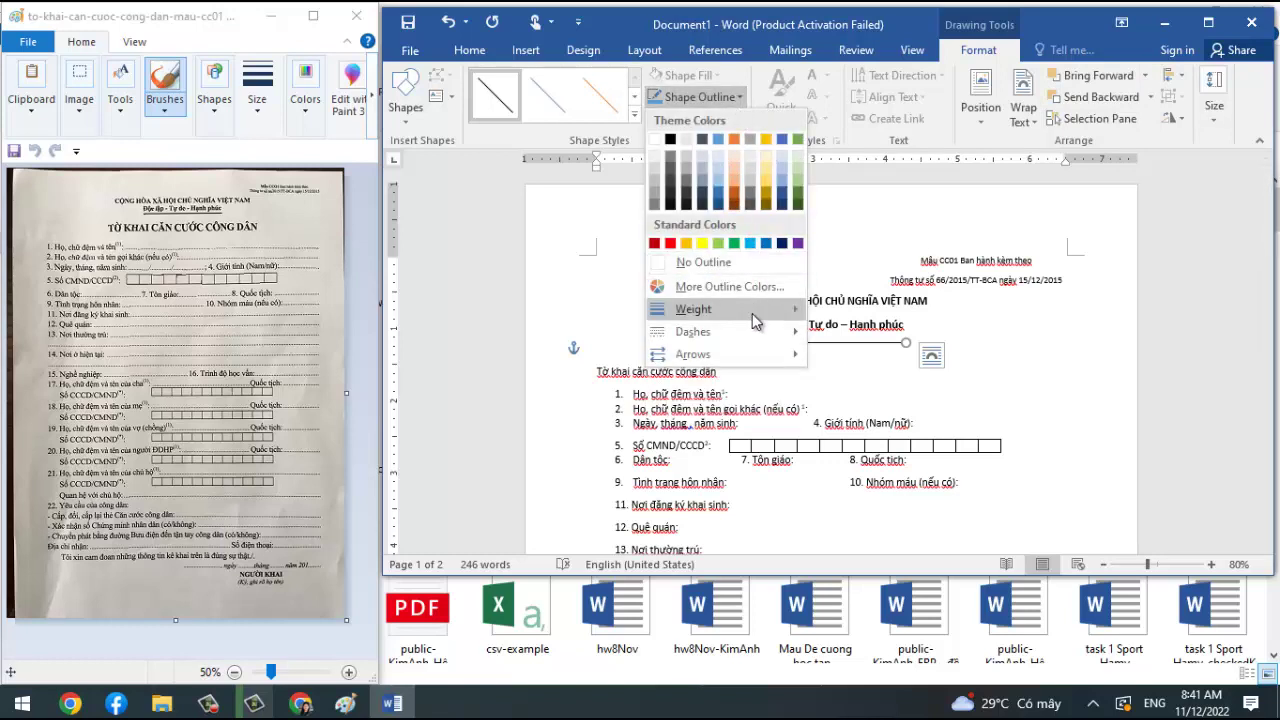
{"action": "mouse_move", "coordinate": [705, 309]}
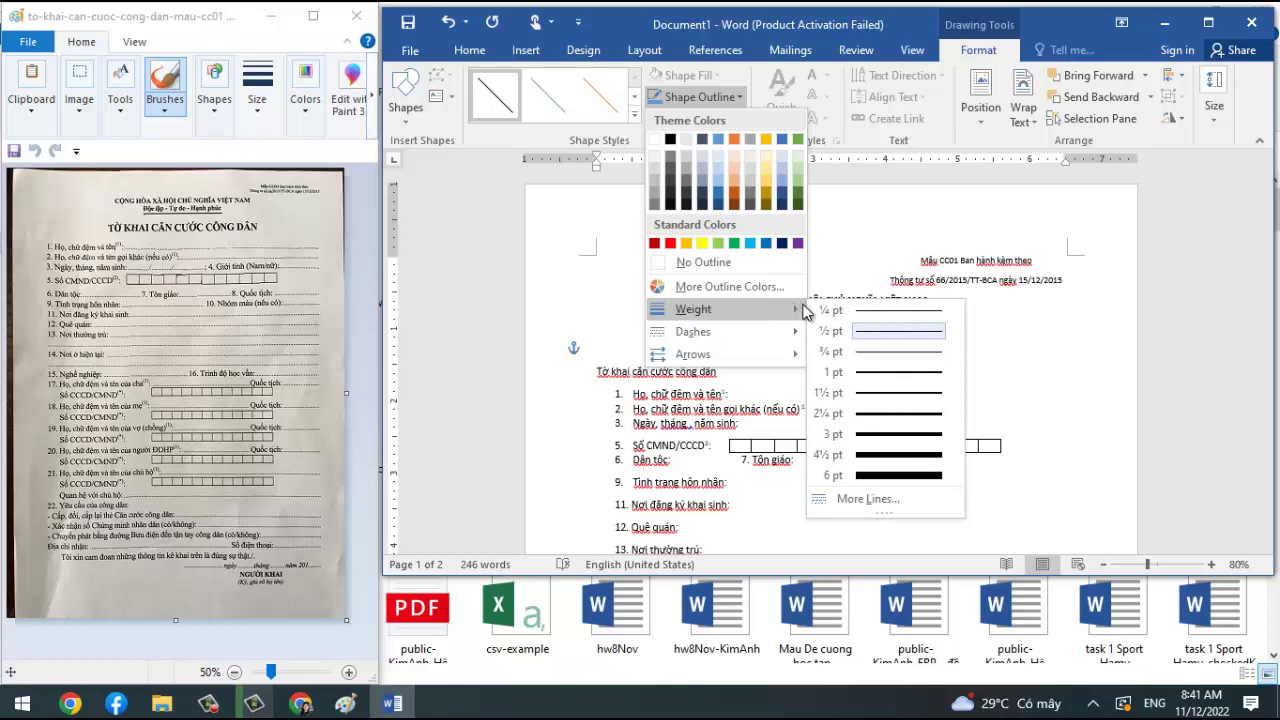
{"action": "left_click", "coordinate": [866, 381]}
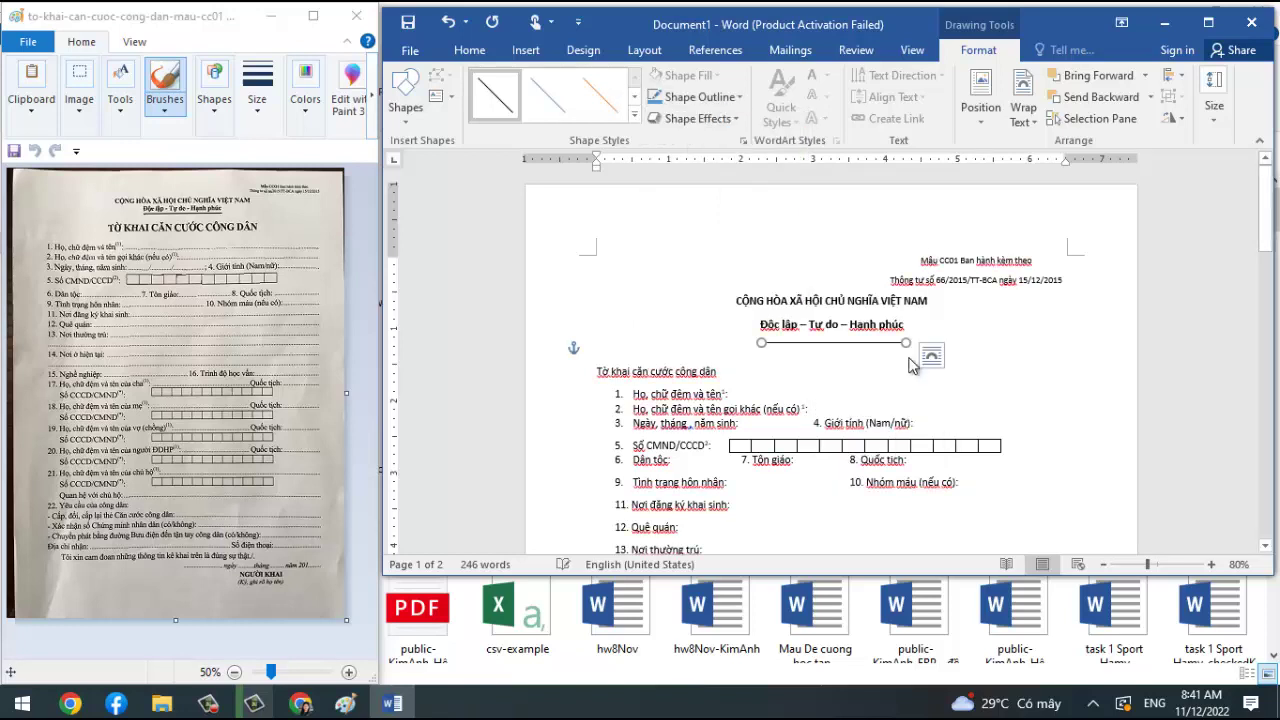
{"action": "left_click", "coordinate": [700, 97]}
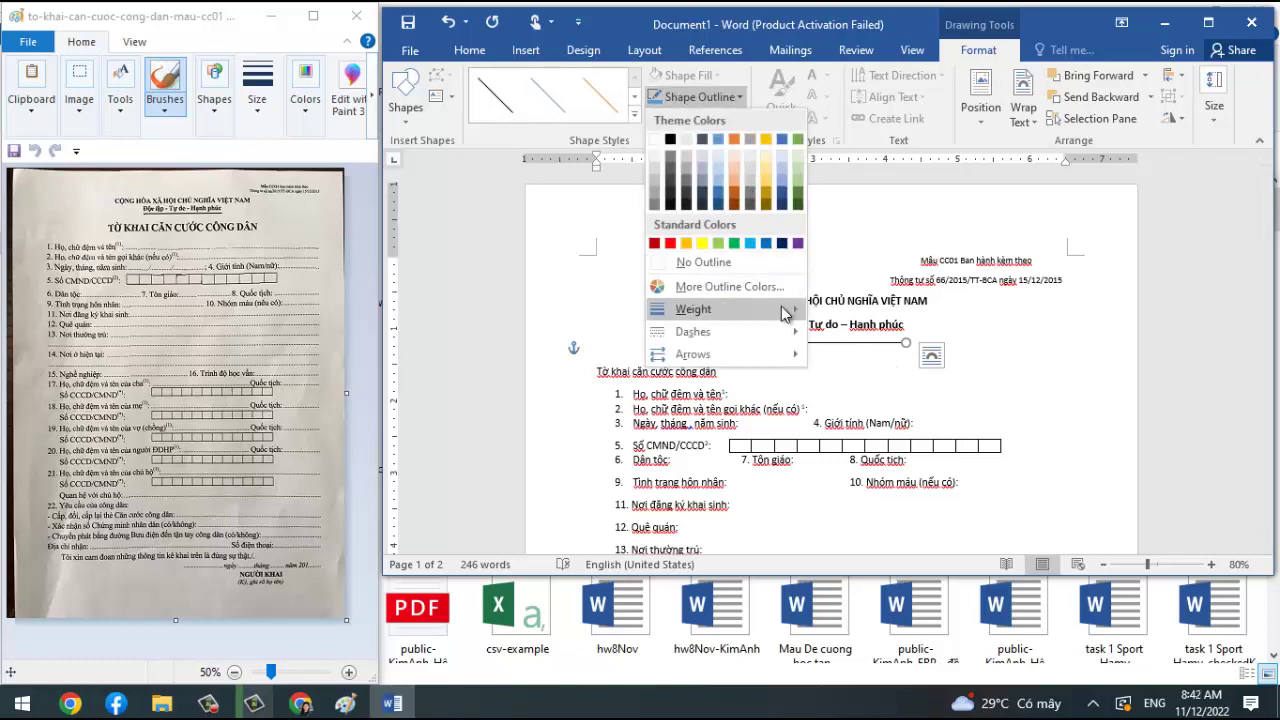
{"action": "mouse_move", "coordinate": [693, 309]}
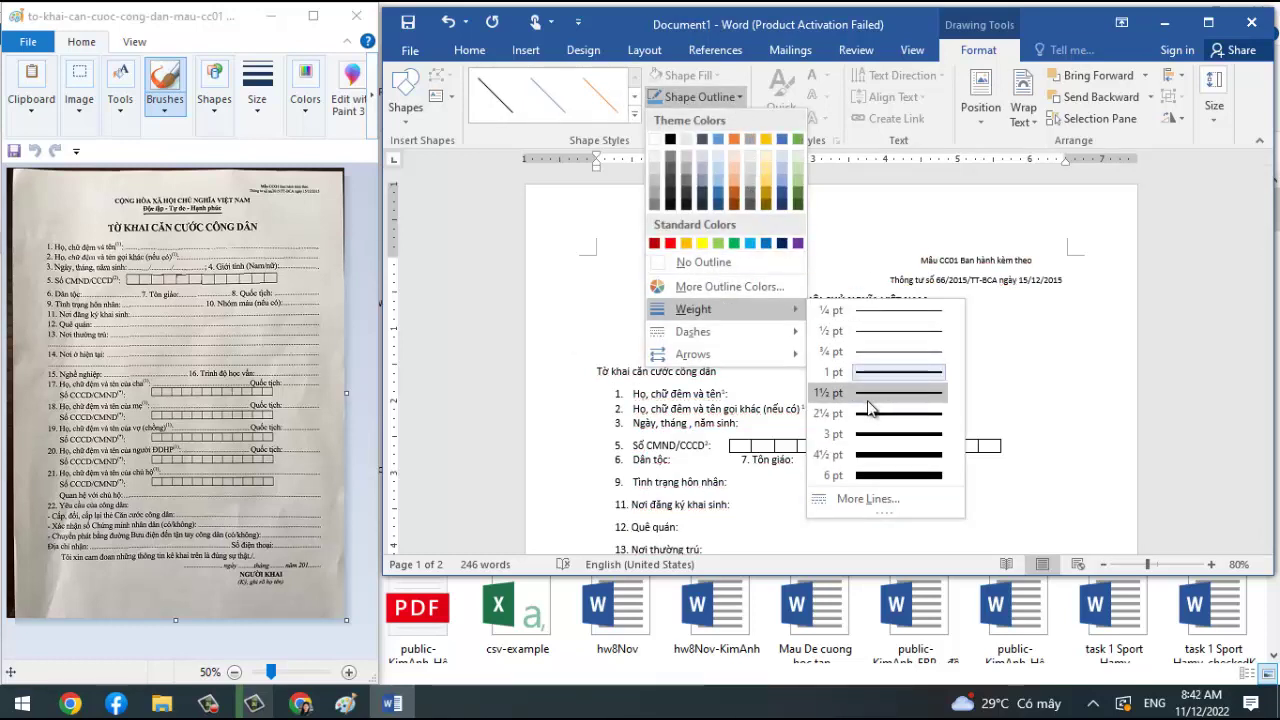
{"action": "left_click", "coordinate": [869, 415]}
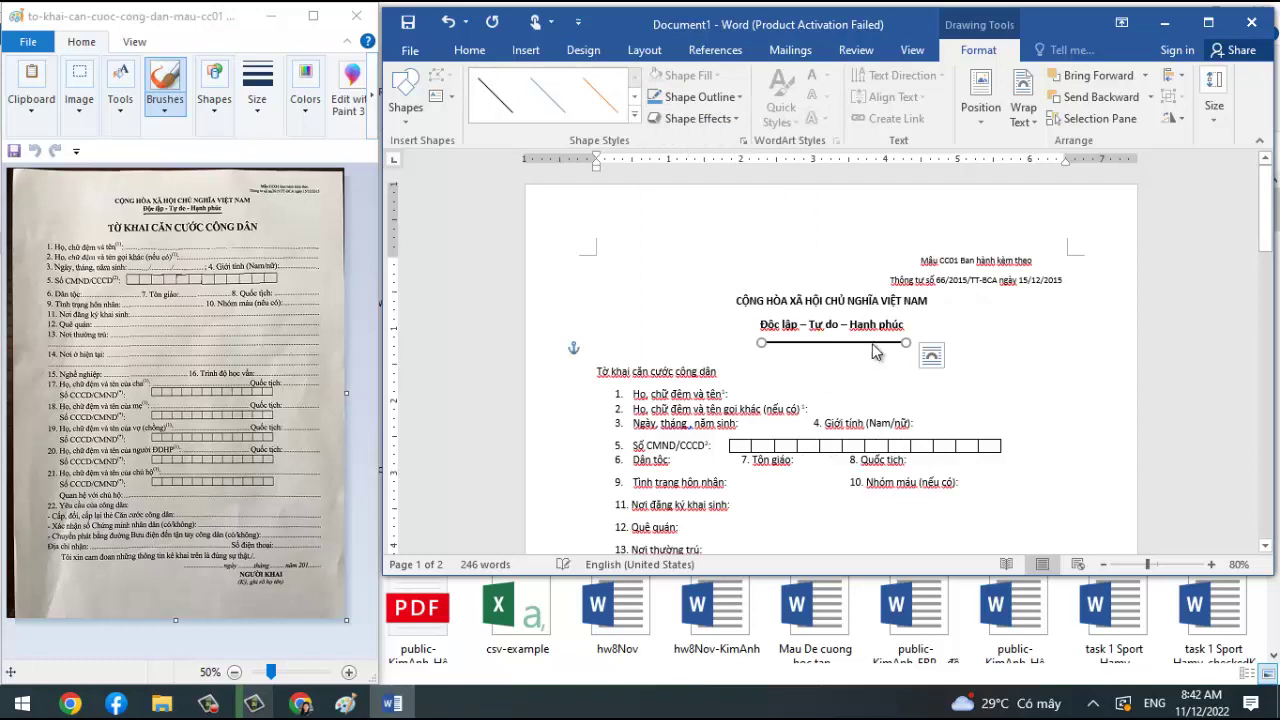
{"action": "left_click_drag", "start_coordinate": [873, 345], "coordinate": [873, 339]}
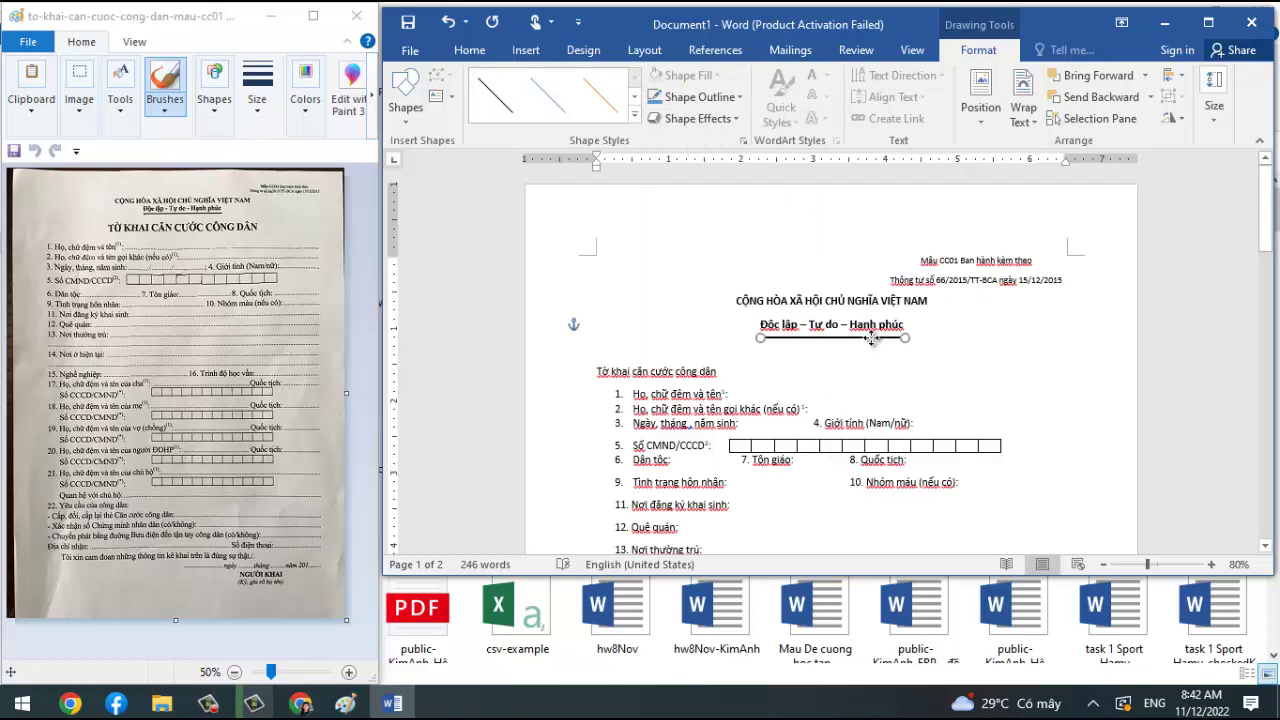
Center the 'Tờ khai căn cước công dân' heading and enlarge it to 24 pt.
{"action": "left_click", "coordinate": [1034, 335]}
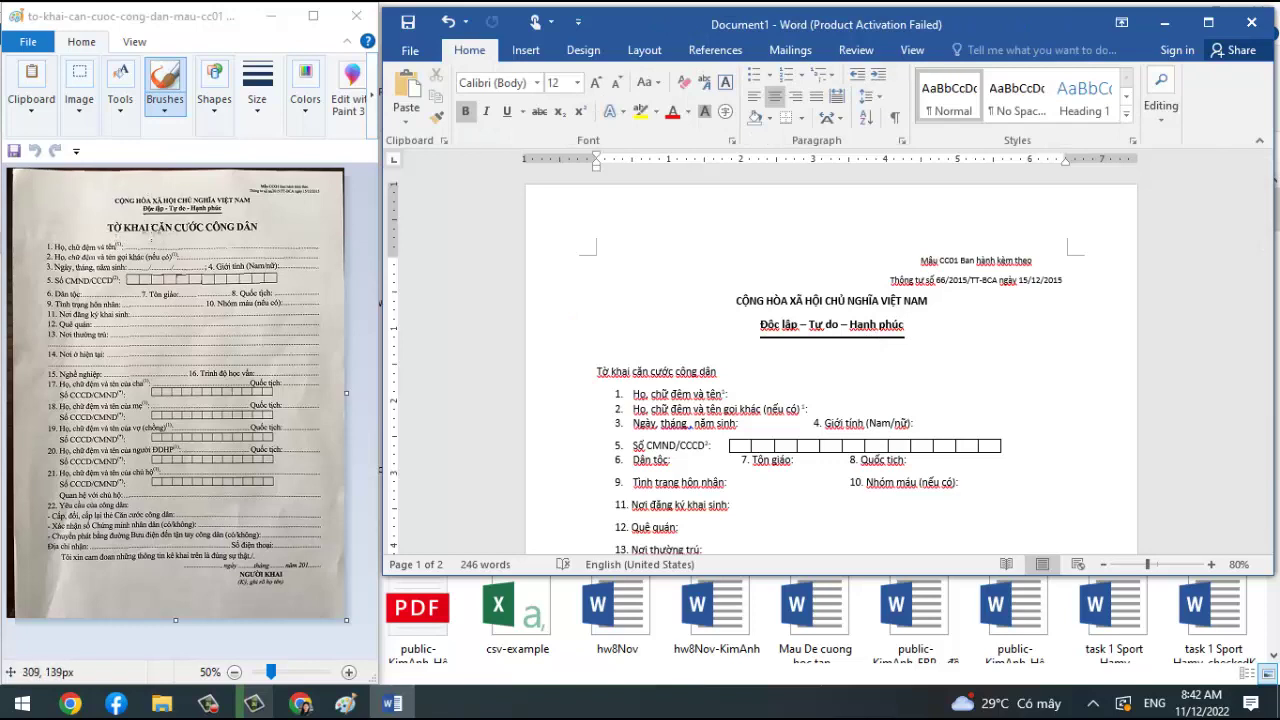
{"action": "left_click_drag", "start_coordinate": [600, 371], "coordinate": [722, 373]}
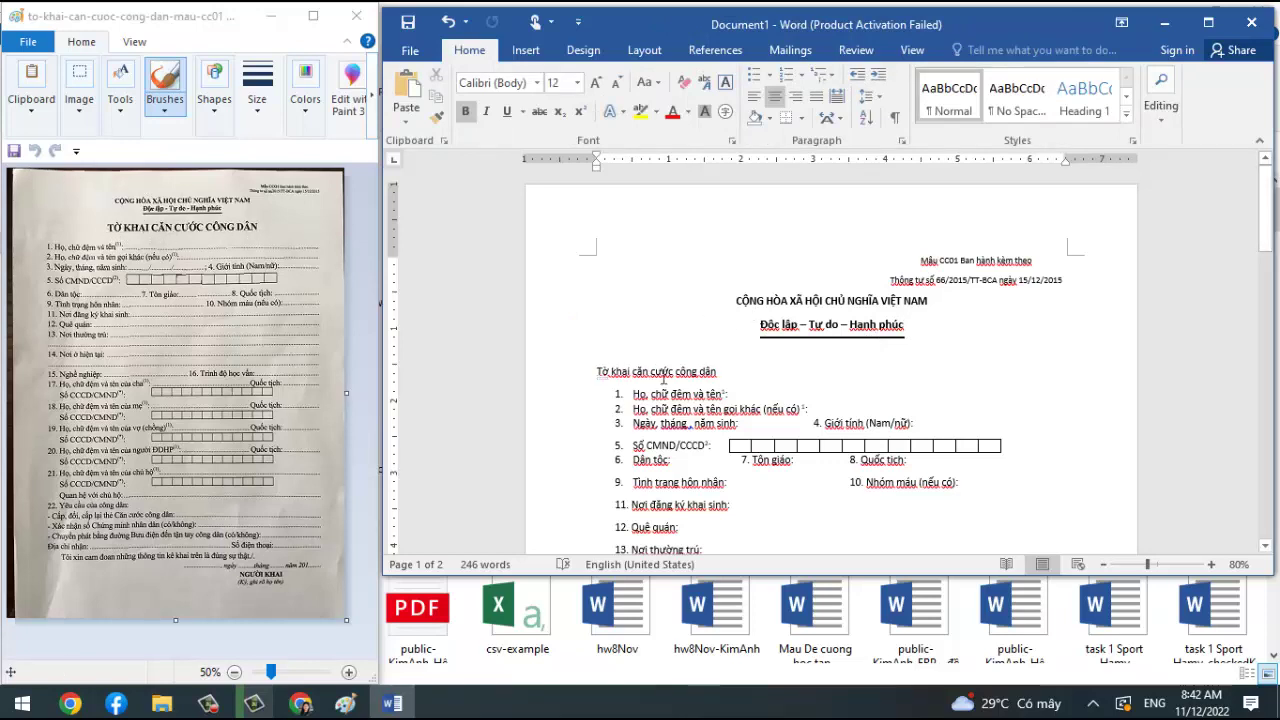
{"action": "left_click", "coordinate": [774, 96]}
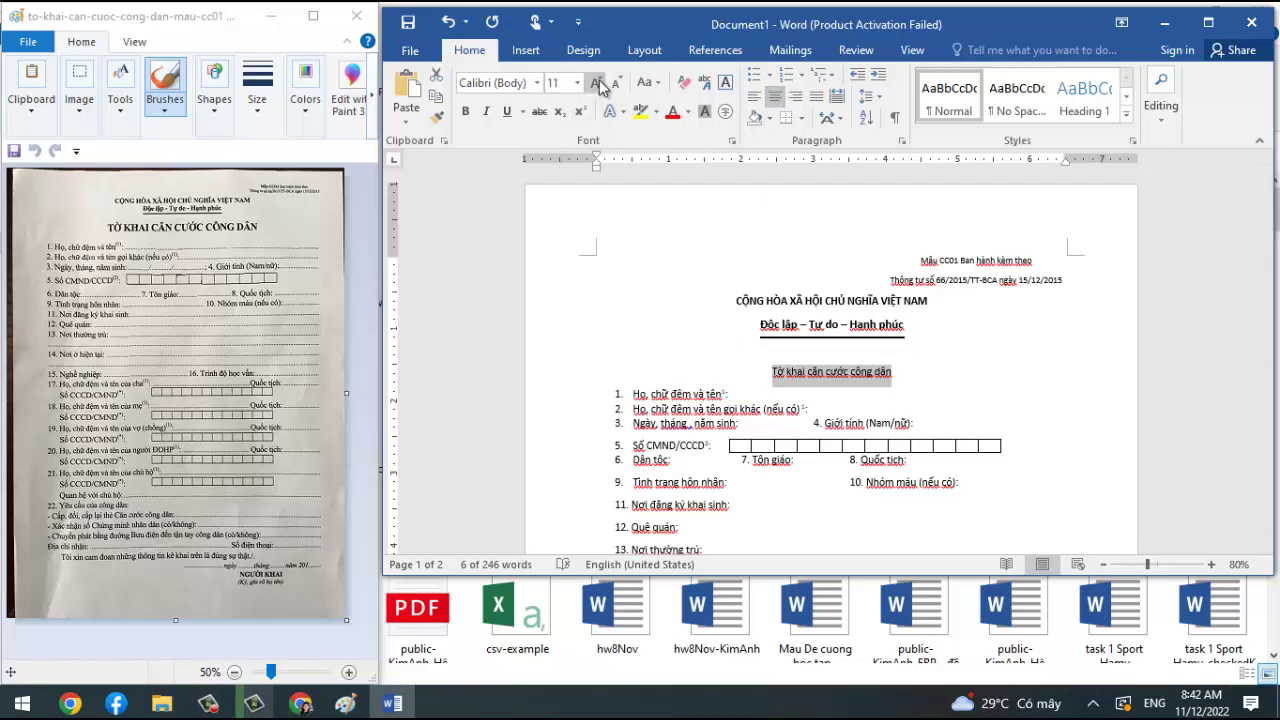
{"action": "left_click", "coordinate": [597, 83]}
{"action": "left_click", "coordinate": [597, 83]}
{"action": "left_click", "coordinate": [597, 83]}
{"action": "left_click", "coordinate": [597, 83]}
{"action": "left_click", "coordinate": [597, 83]}
{"action": "left_click", "coordinate": [597, 83]}
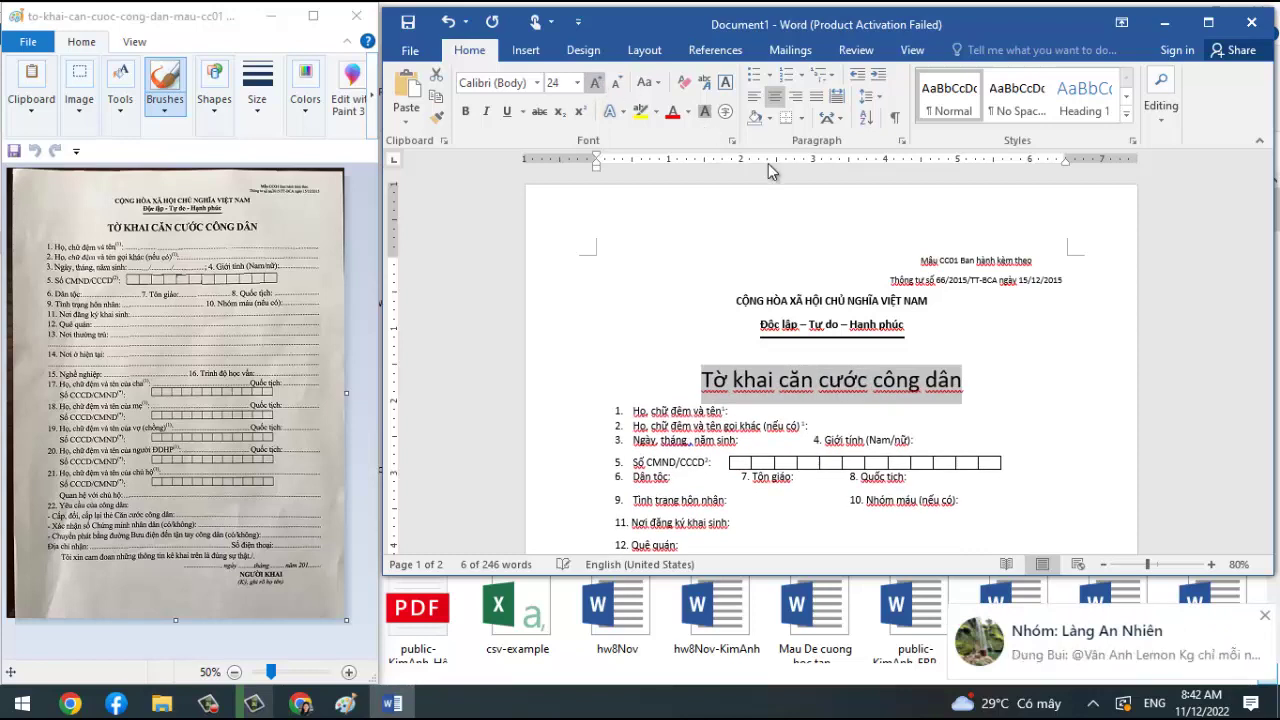
Make the heading UPPERCASE and bold, settling its size back at 24 pt.
{"action": "left_click", "coordinate": [648, 82]}
{"action": "left_click", "coordinate": [700, 155]}
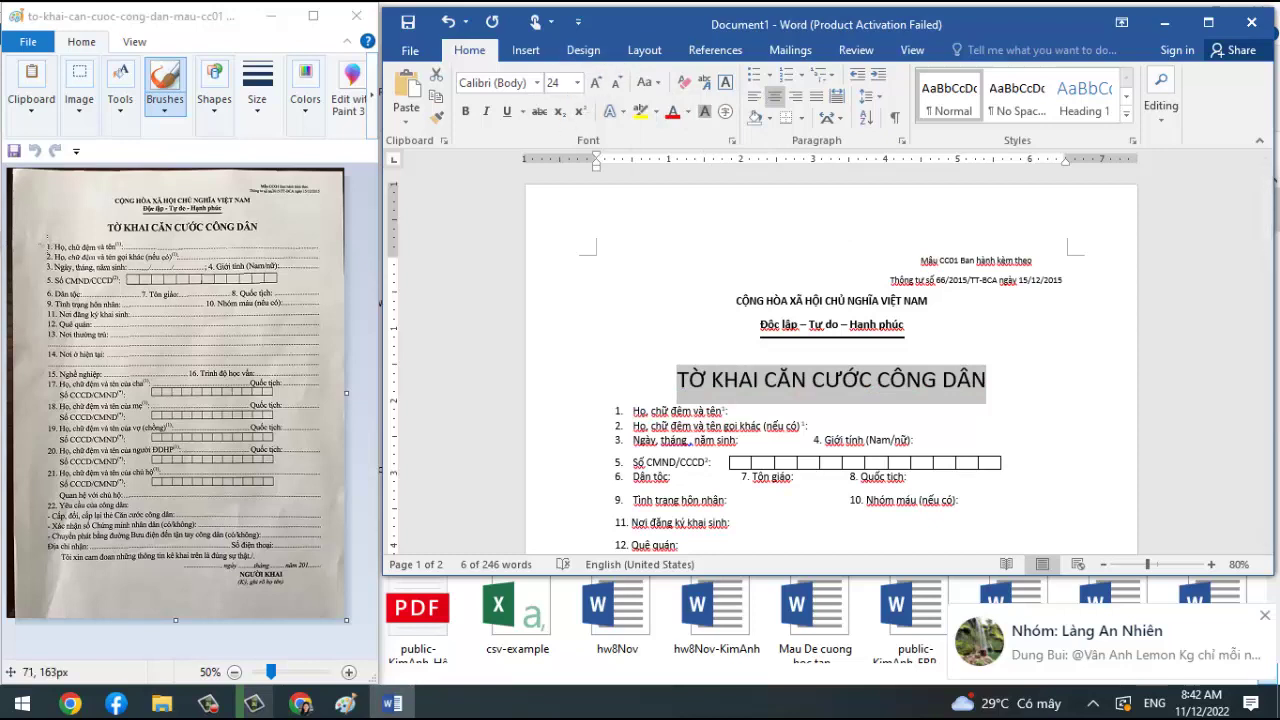
{"action": "left_click", "coordinate": [466, 112]}
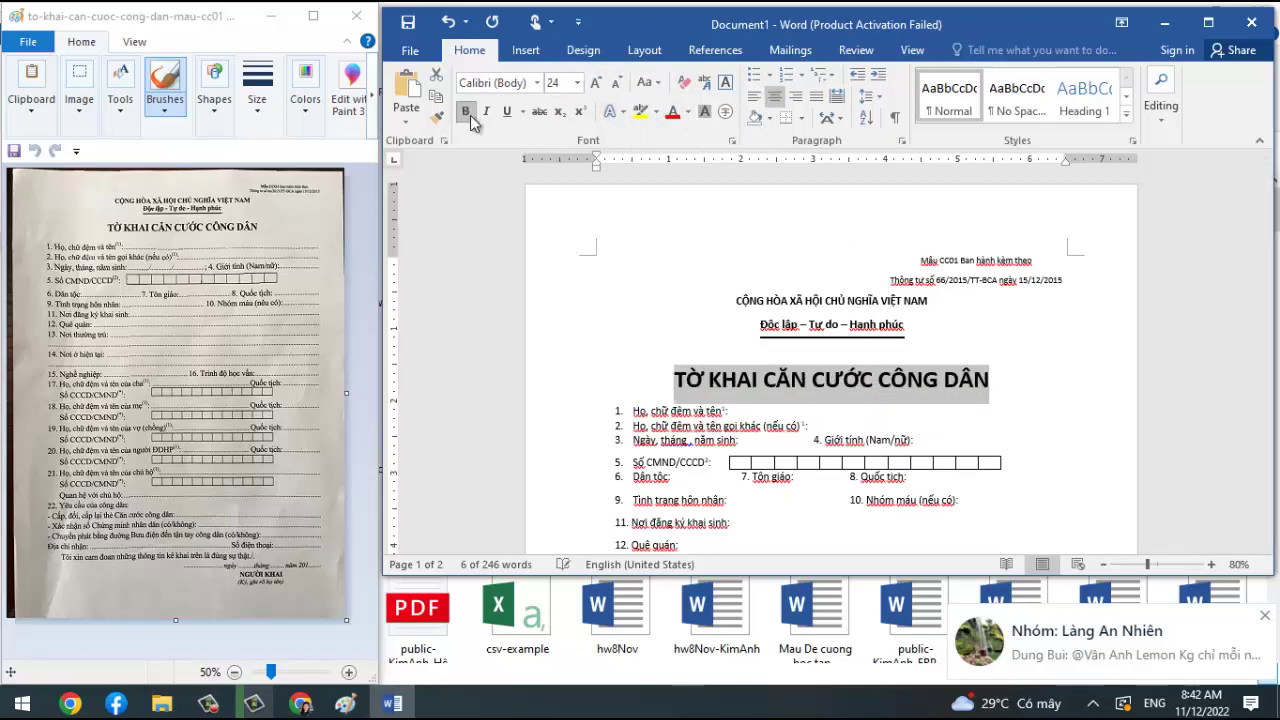
{"action": "left_click", "coordinate": [595, 82]}
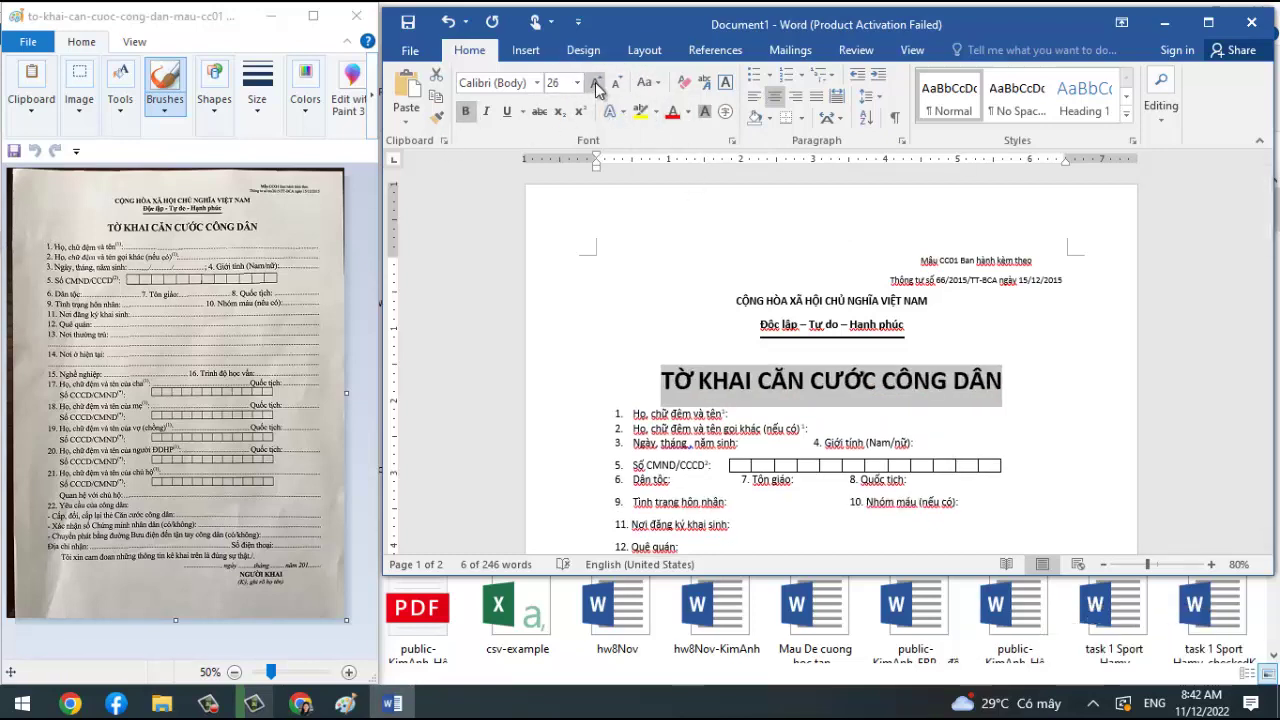
{"action": "left_click", "coordinate": [780, 375]}
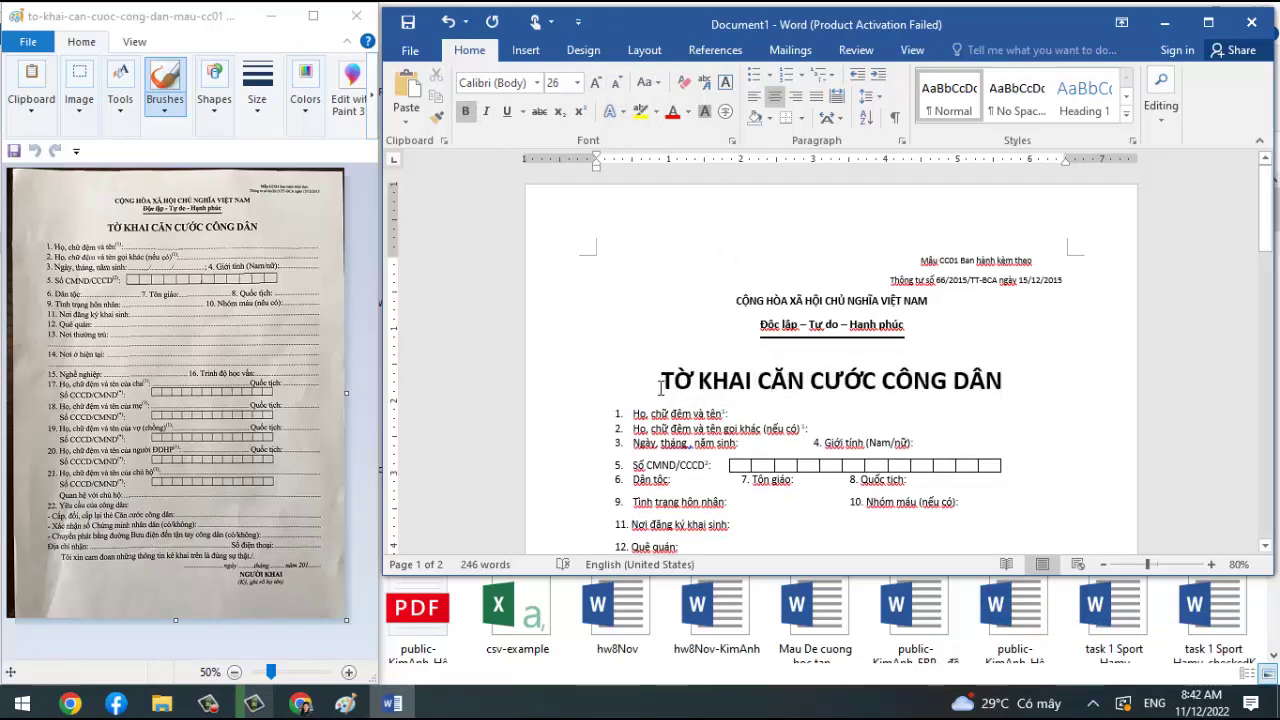
{"action": "left_click_drag", "start_coordinate": [953, 379], "coordinate": [658, 380]}
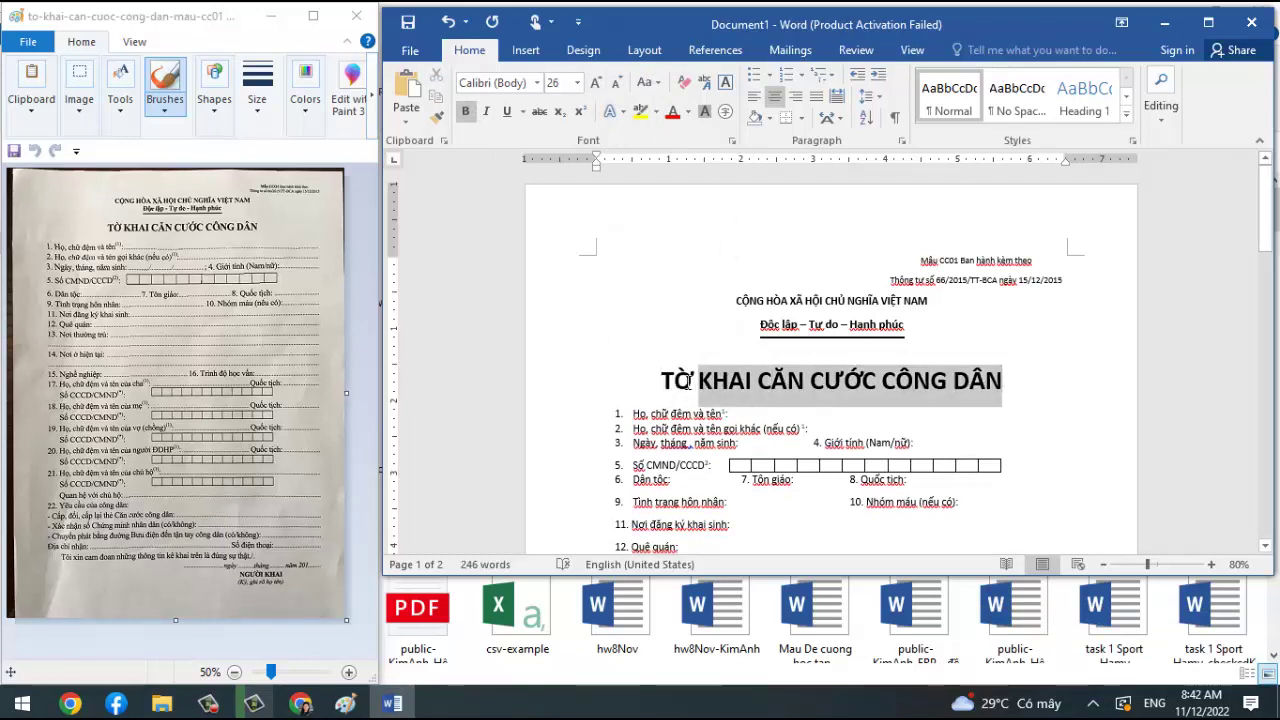
{"action": "left_click", "coordinate": [616, 88]}
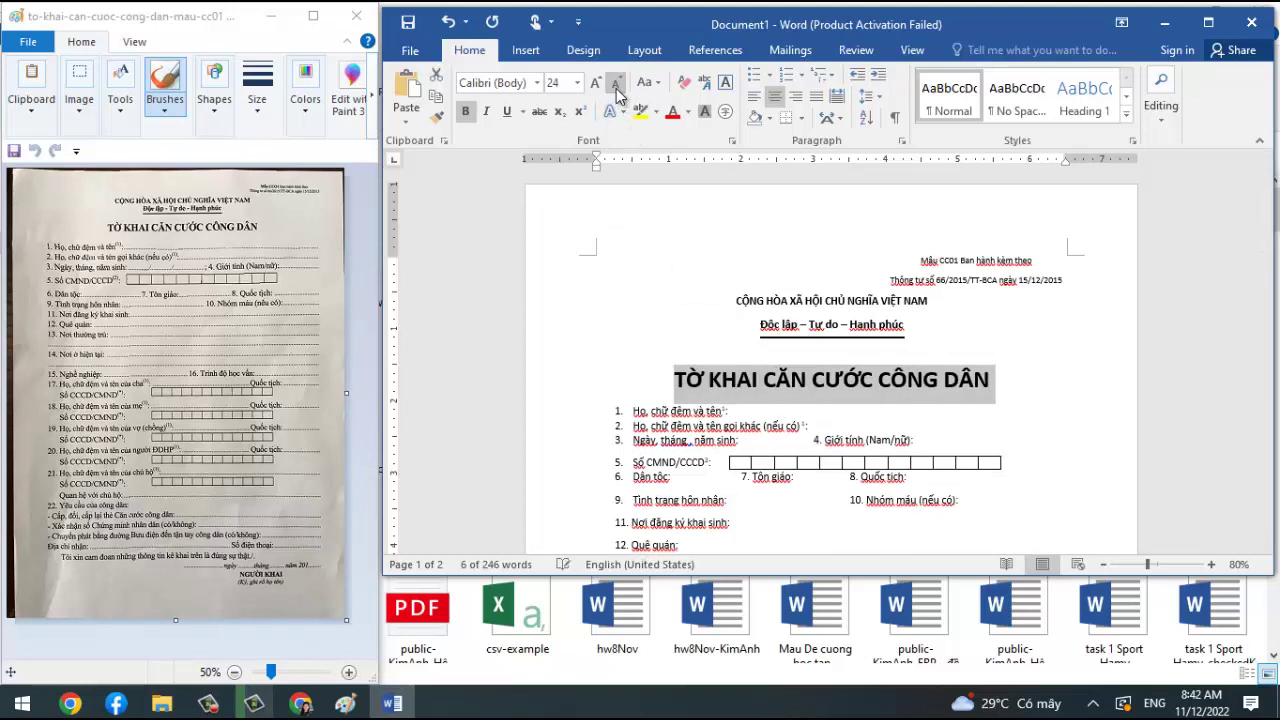
{"action": "left_click", "coordinate": [825, 379]}
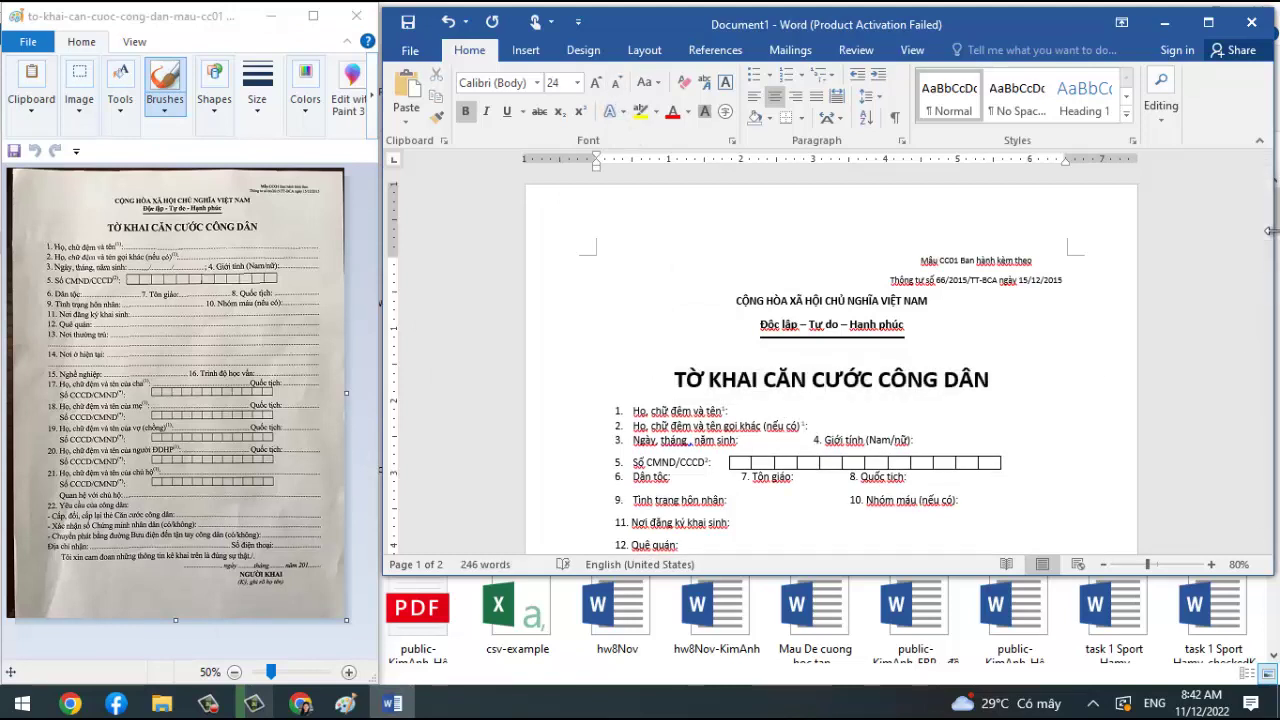
{"action": "left_click_drag", "start_coordinate": [1267, 225], "coordinate": [1270, 270]}
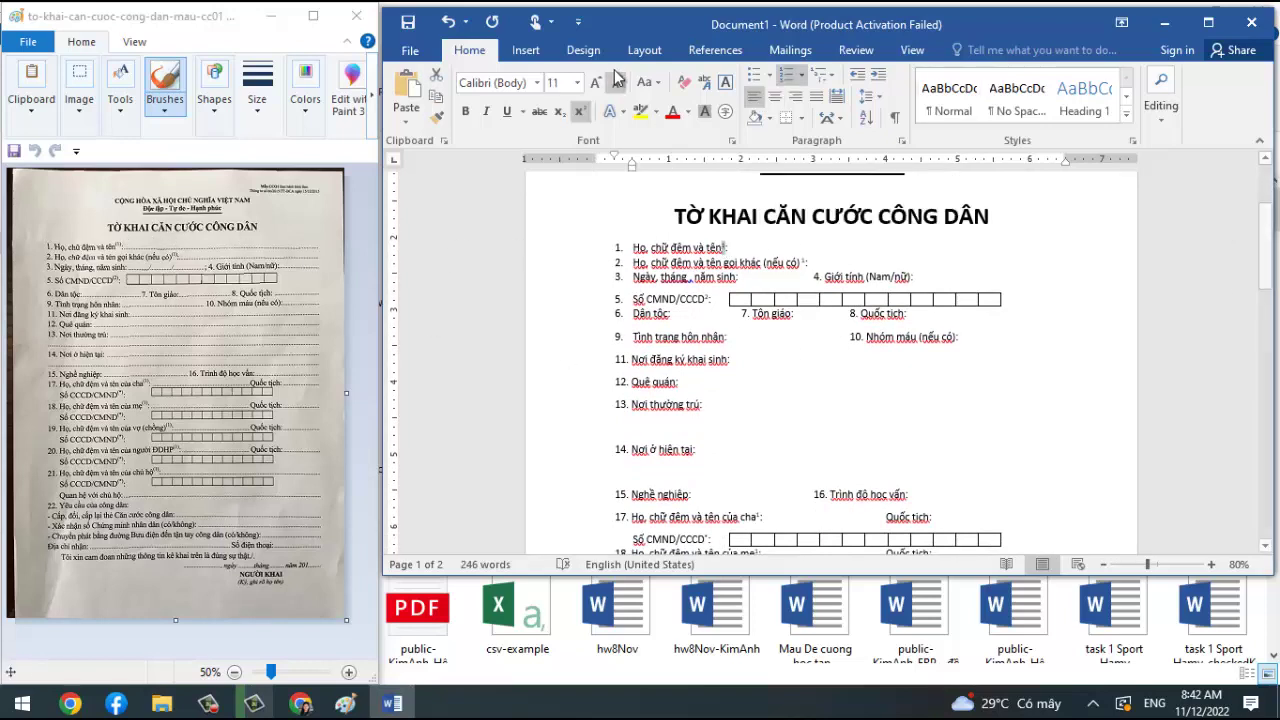
{"action": "left_click", "coordinate": [644, 50]}
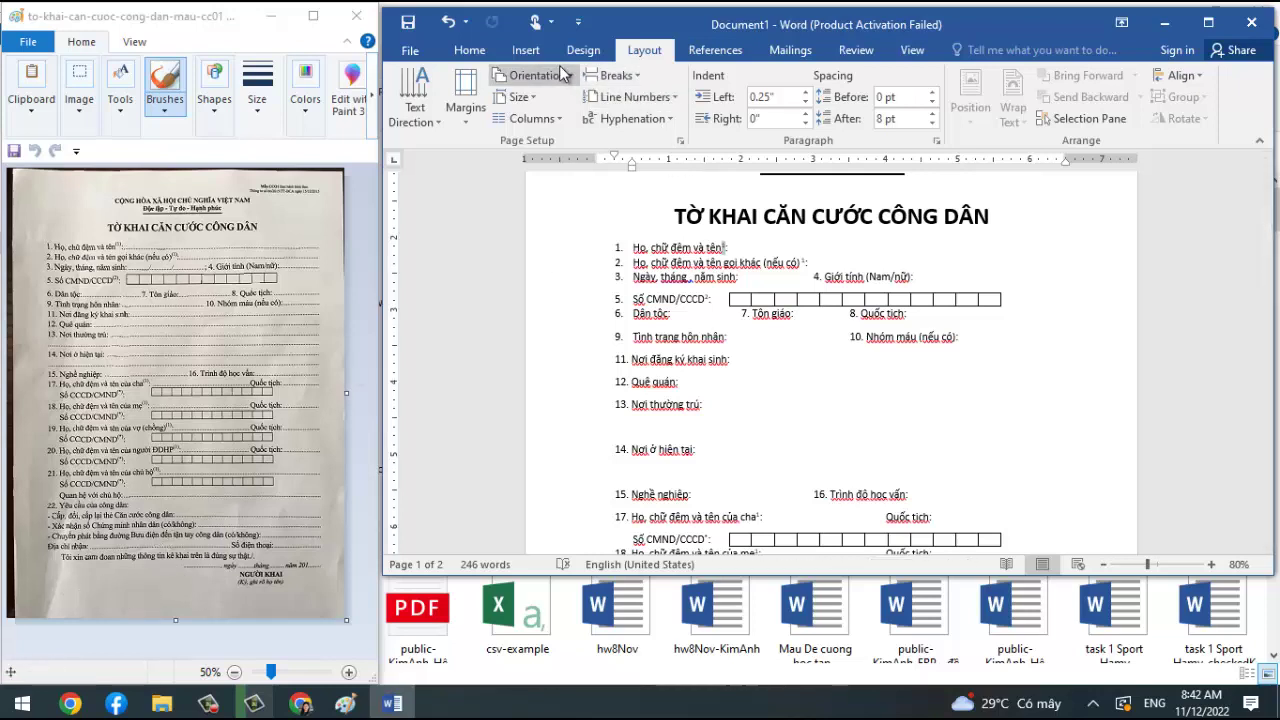
{"action": "left_click", "coordinate": [472, 55]}
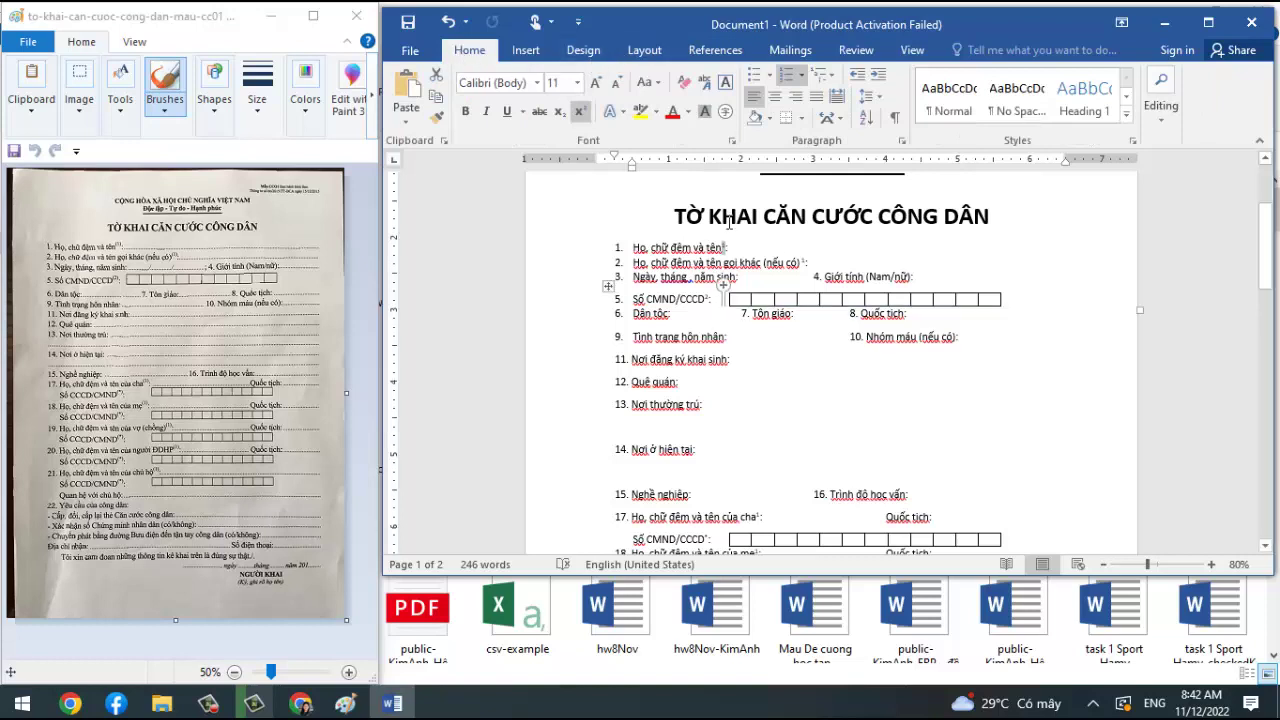
{"action": "left_click", "coordinate": [644, 52]}
{"action": "left_click", "coordinate": [716, 52]}
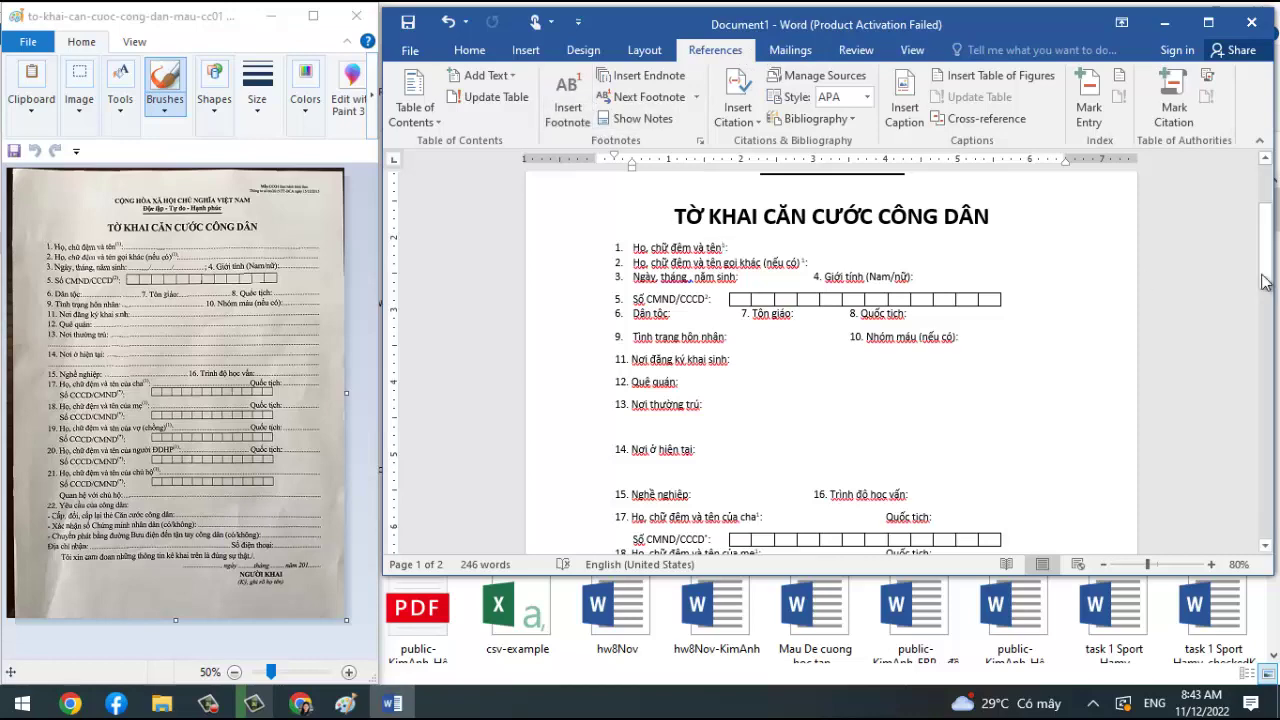
{"action": "left_click_drag", "start_coordinate": [1267, 278], "coordinate": [1275, 368]}
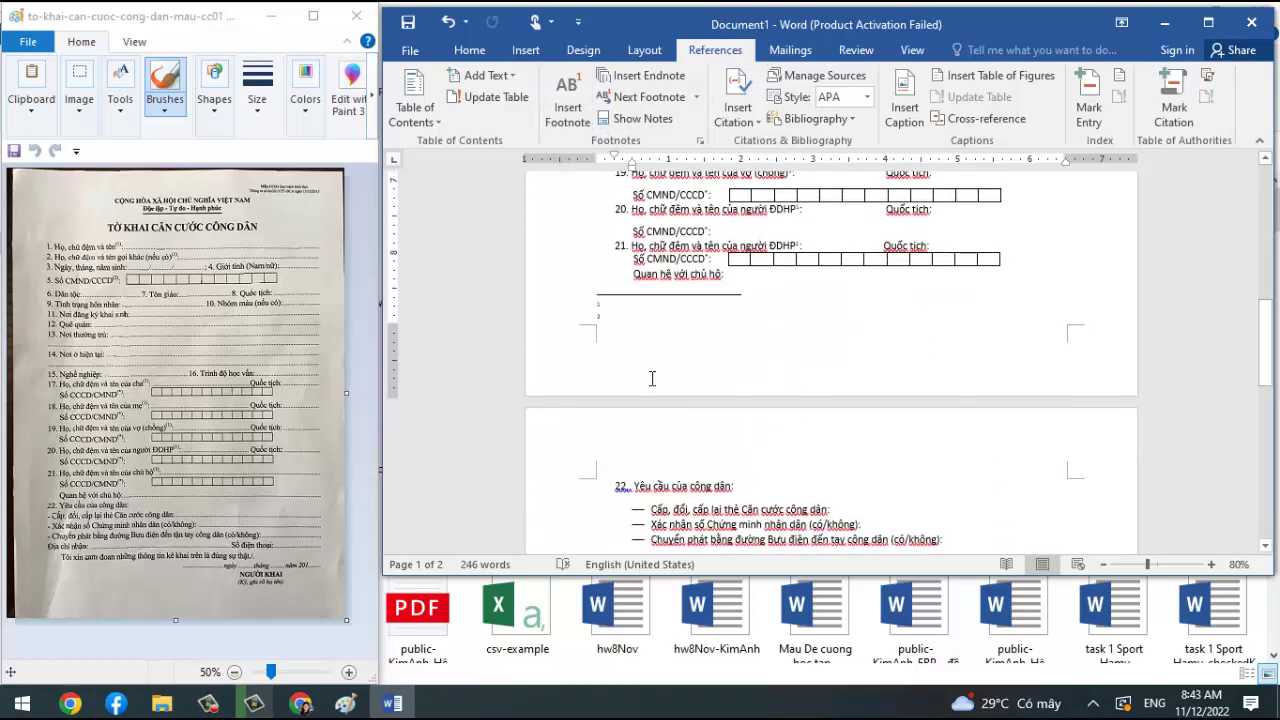
{"action": "left_click", "coordinate": [619, 309]}
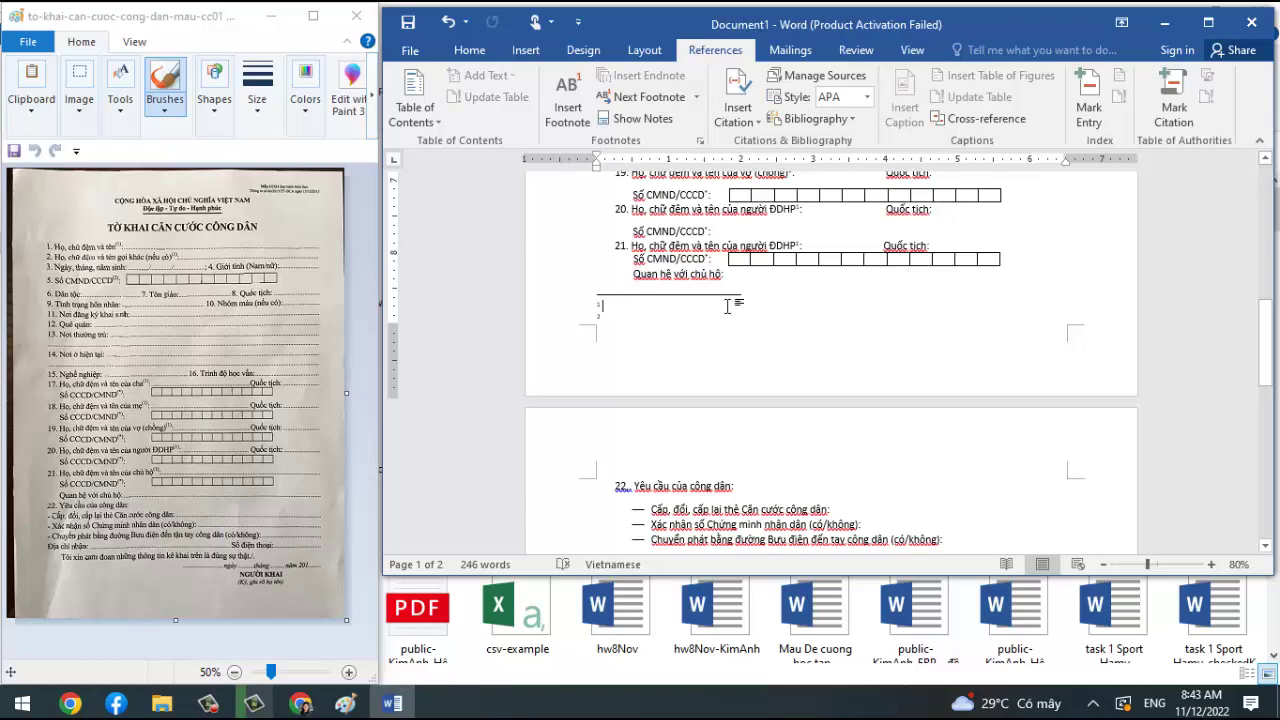
{"action": "left_click_drag", "start_coordinate": [1272, 364], "coordinate": [1270, 276]}
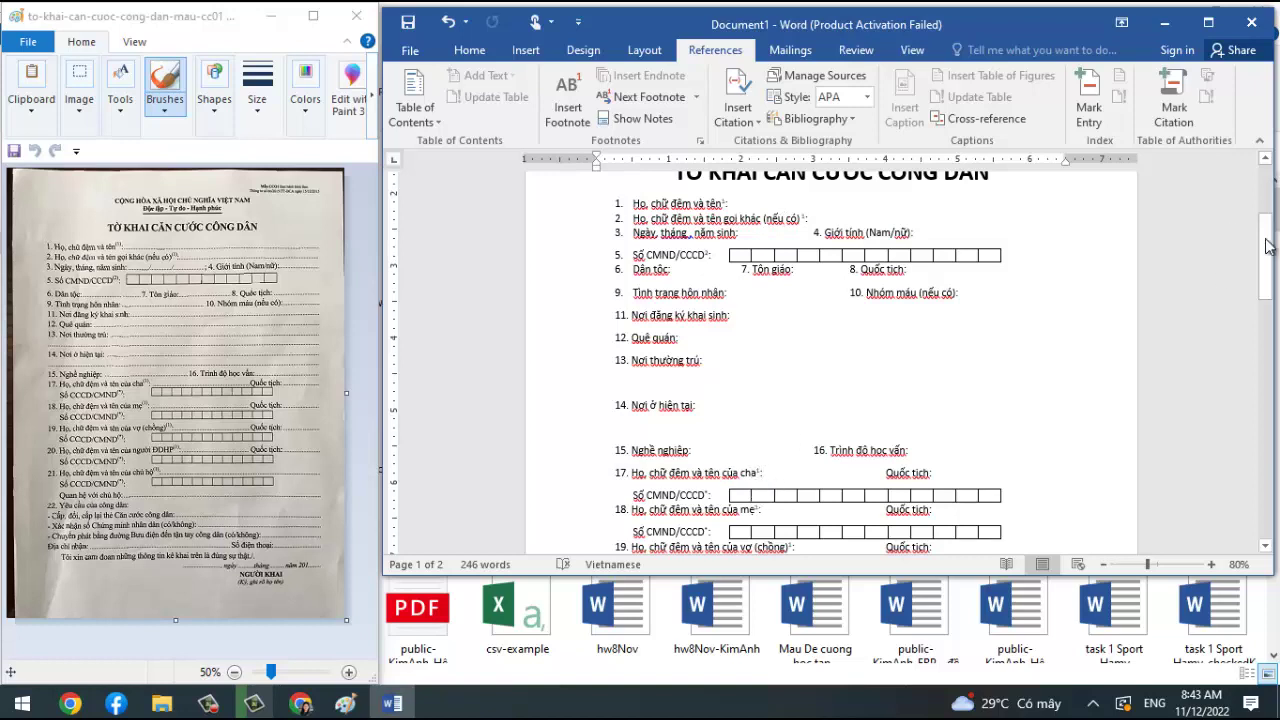
{"action": "left_click_drag", "start_coordinate": [1268, 246], "coordinate": [1268, 236]}
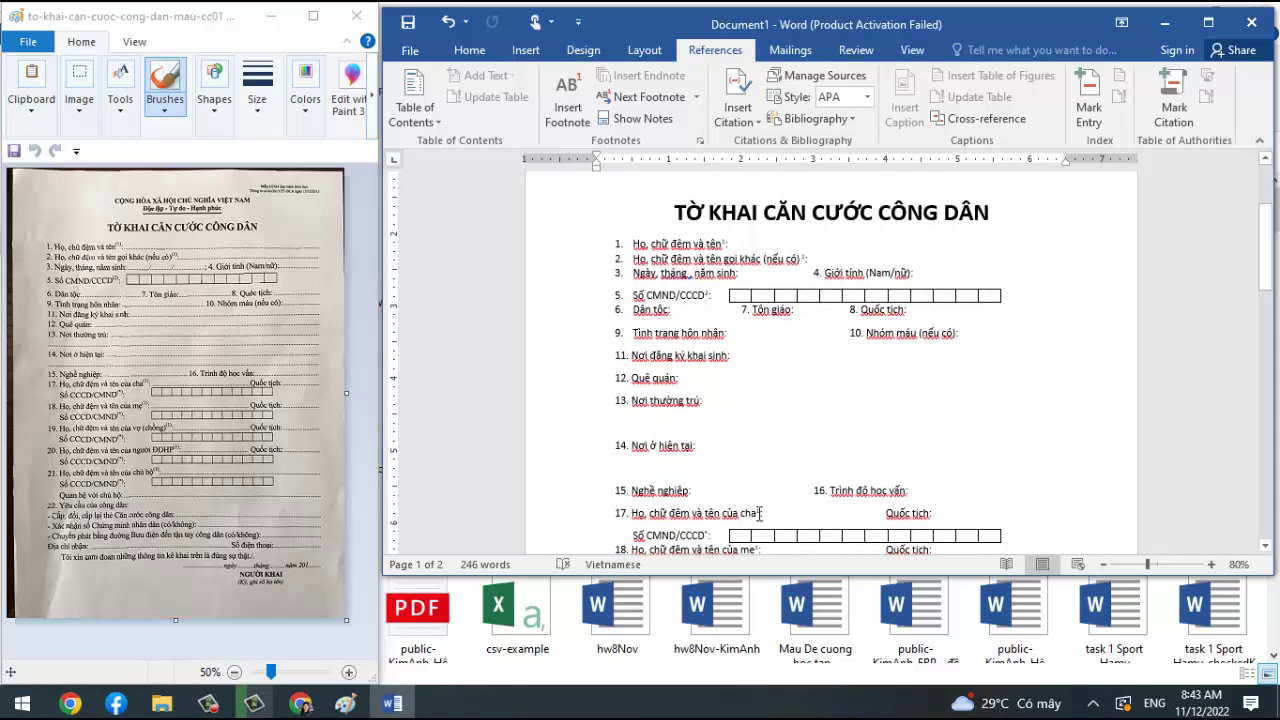
{"action": "left_click", "coordinate": [469, 50]}
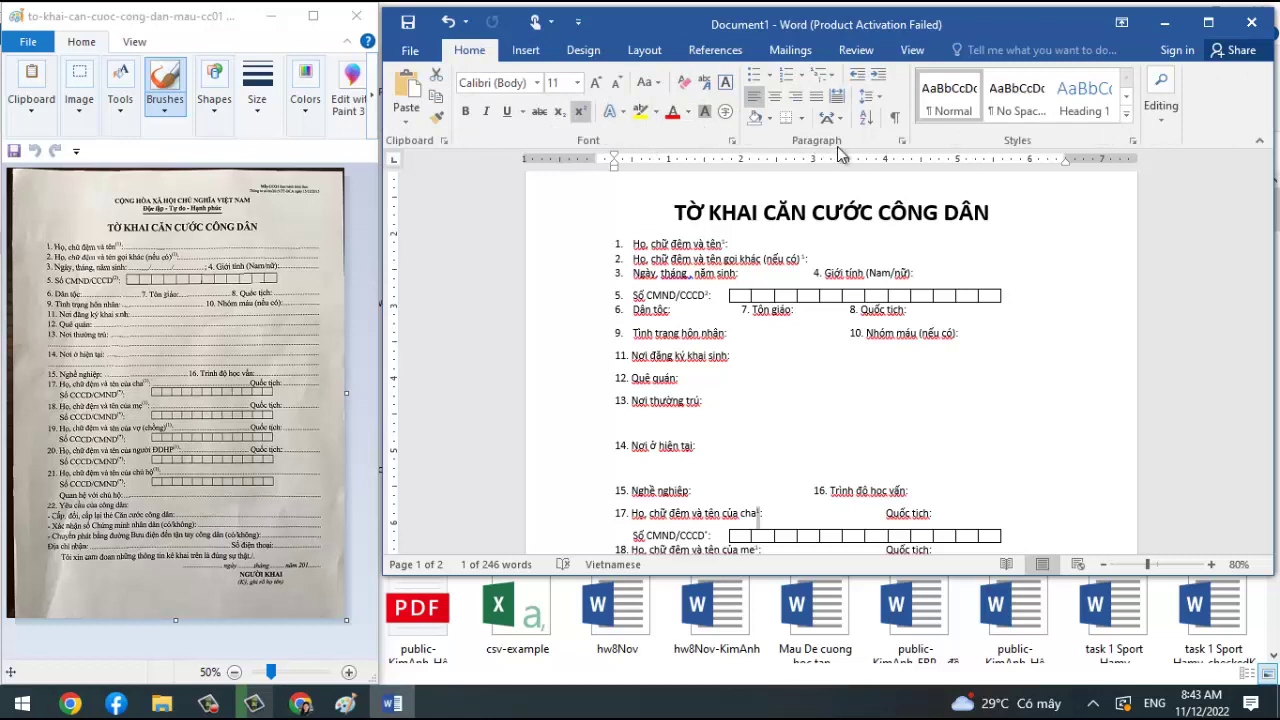
{"action": "left_click", "coordinate": [526, 52]}
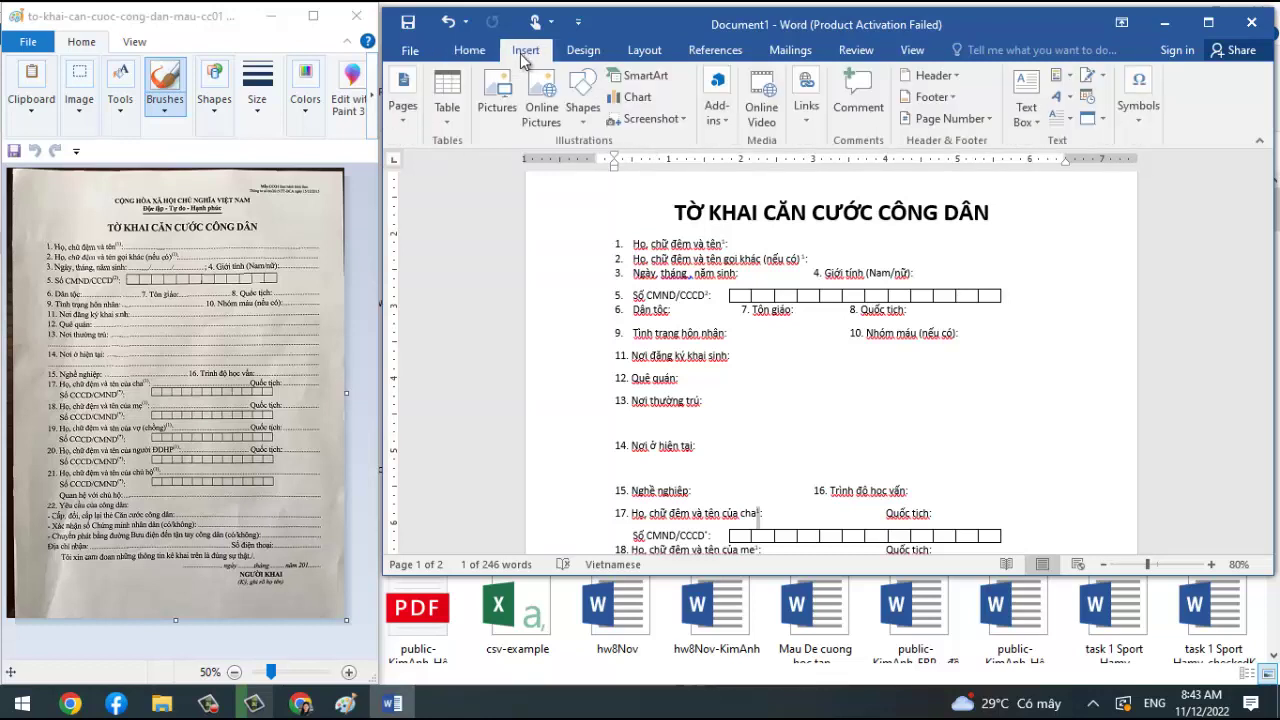
{"action": "left_click", "coordinate": [466, 52]}
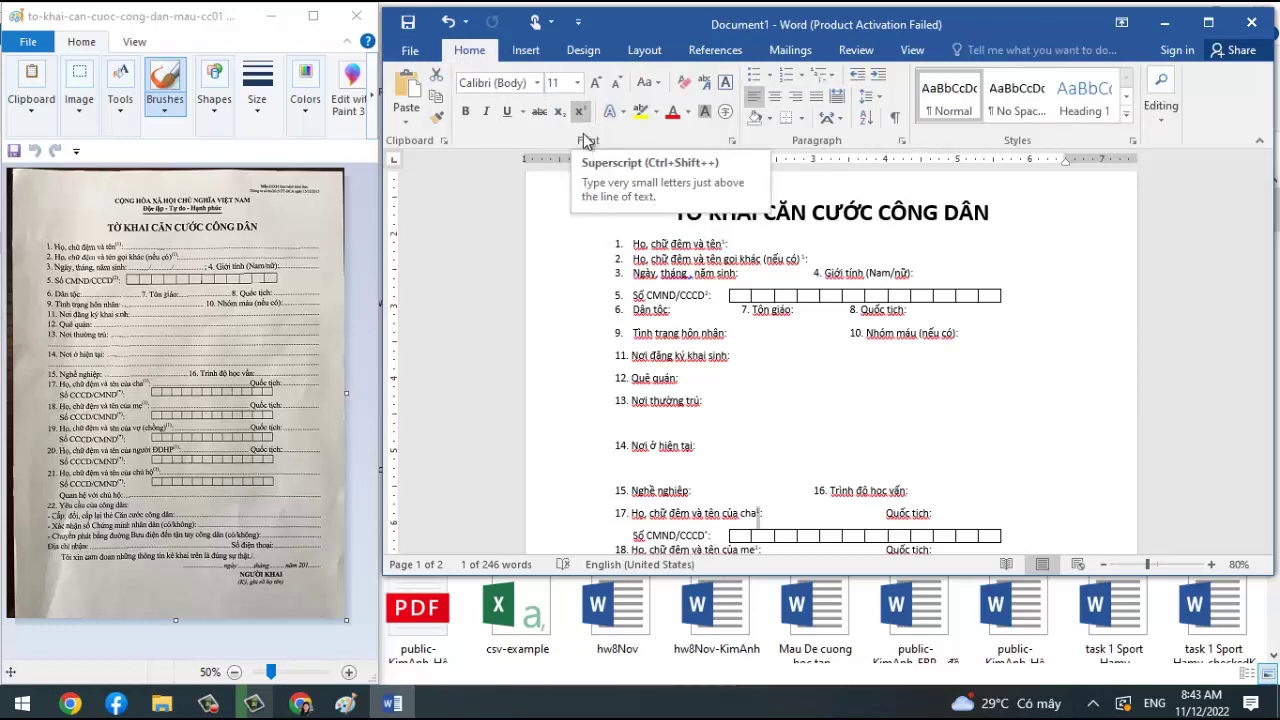
{"action": "left_click", "coordinate": [727, 401]}
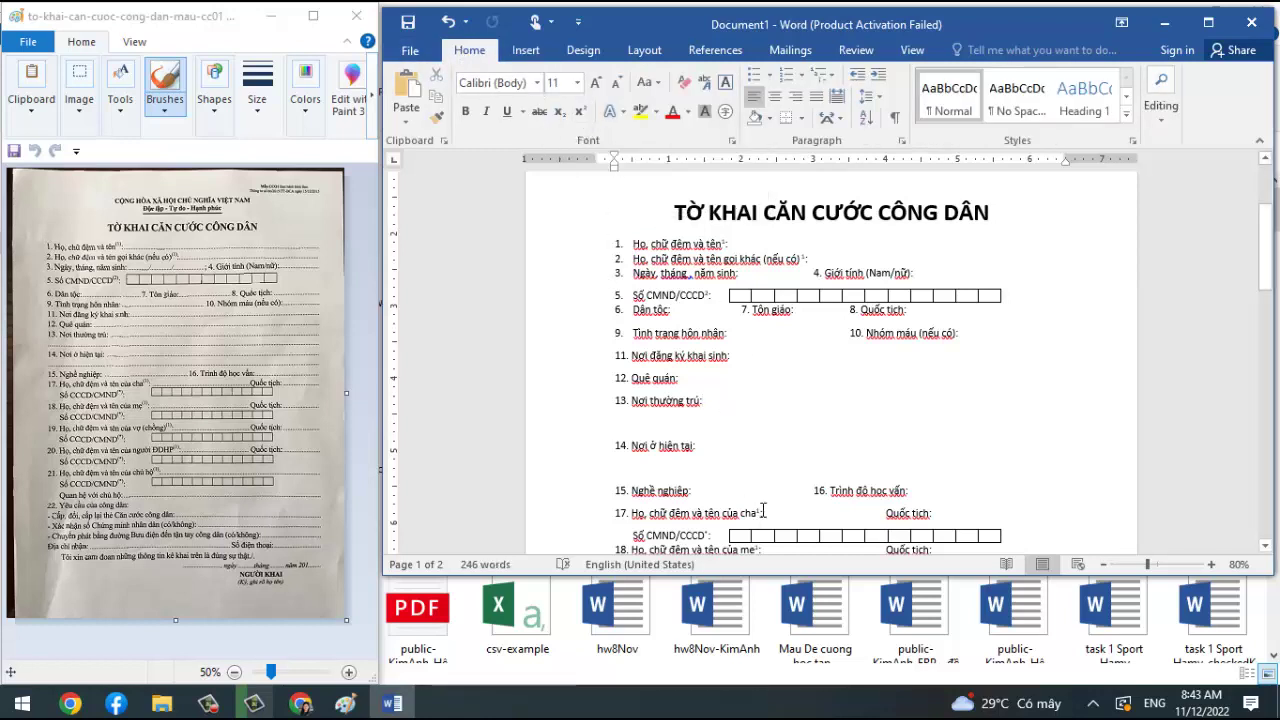
{"action": "left_click", "coordinate": [644, 50]}
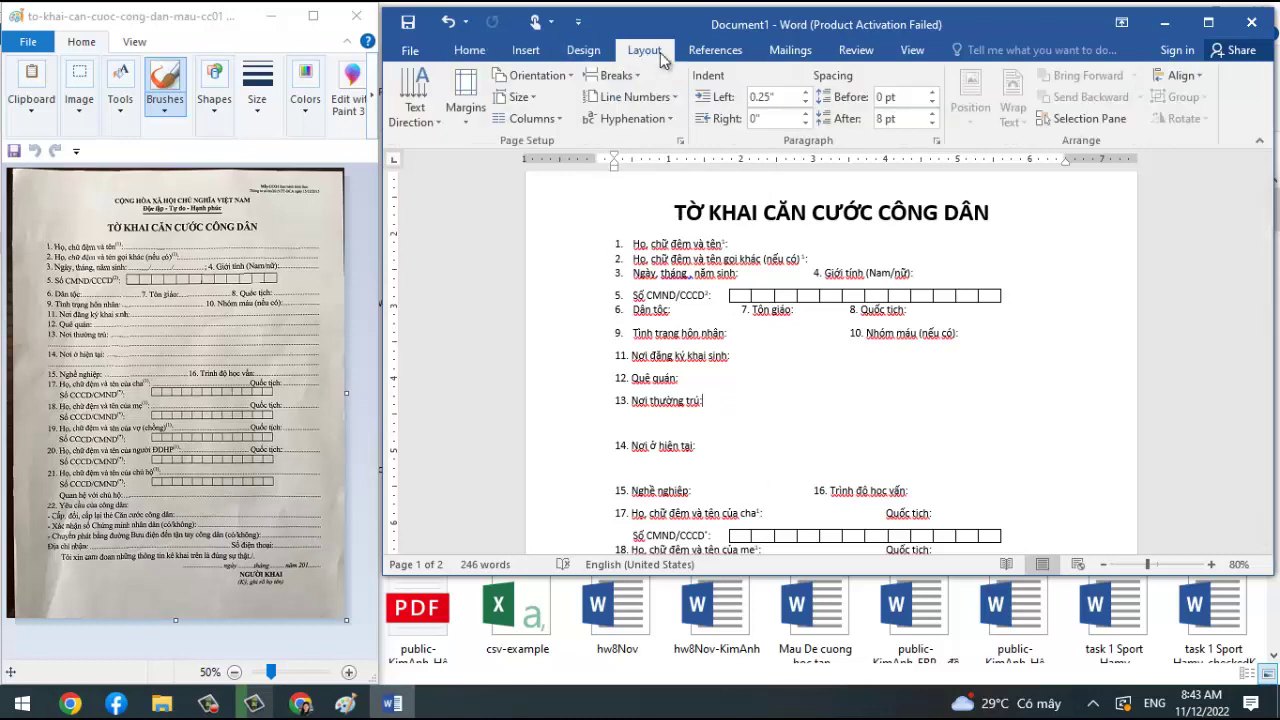
{"action": "left_click", "coordinate": [722, 50]}
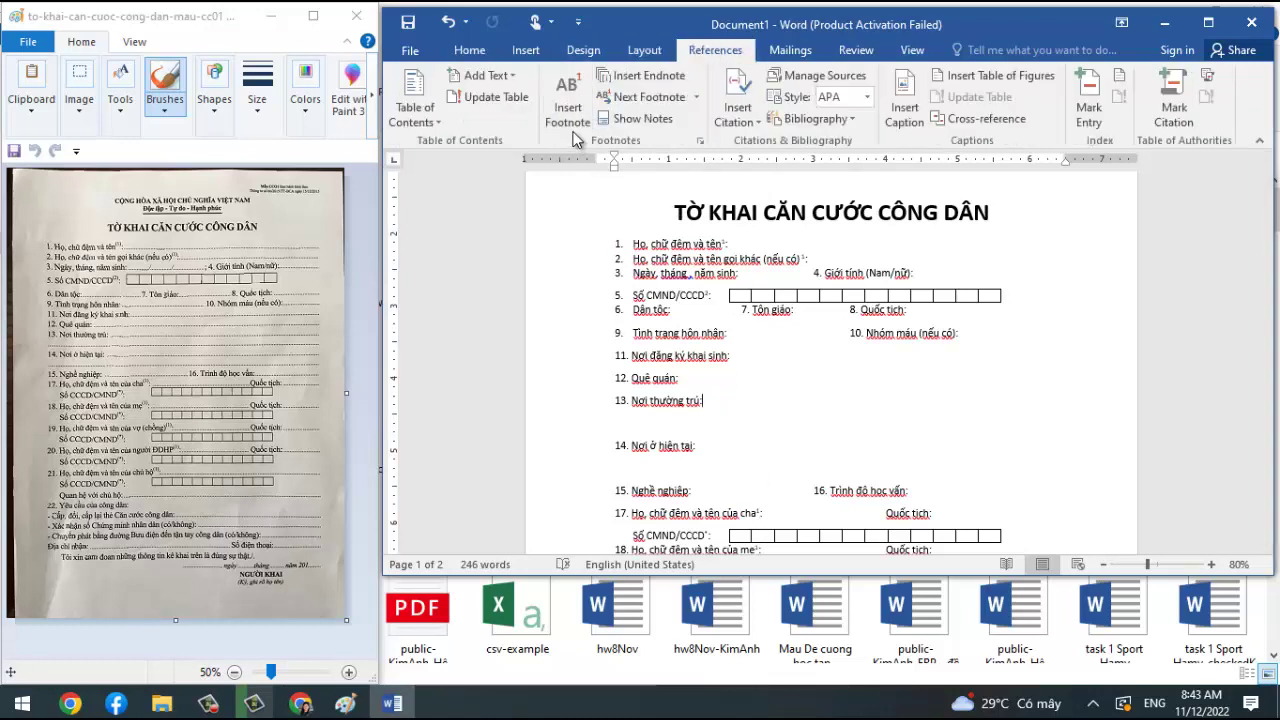
{"action": "mouse_move", "coordinate": [745, 285]}
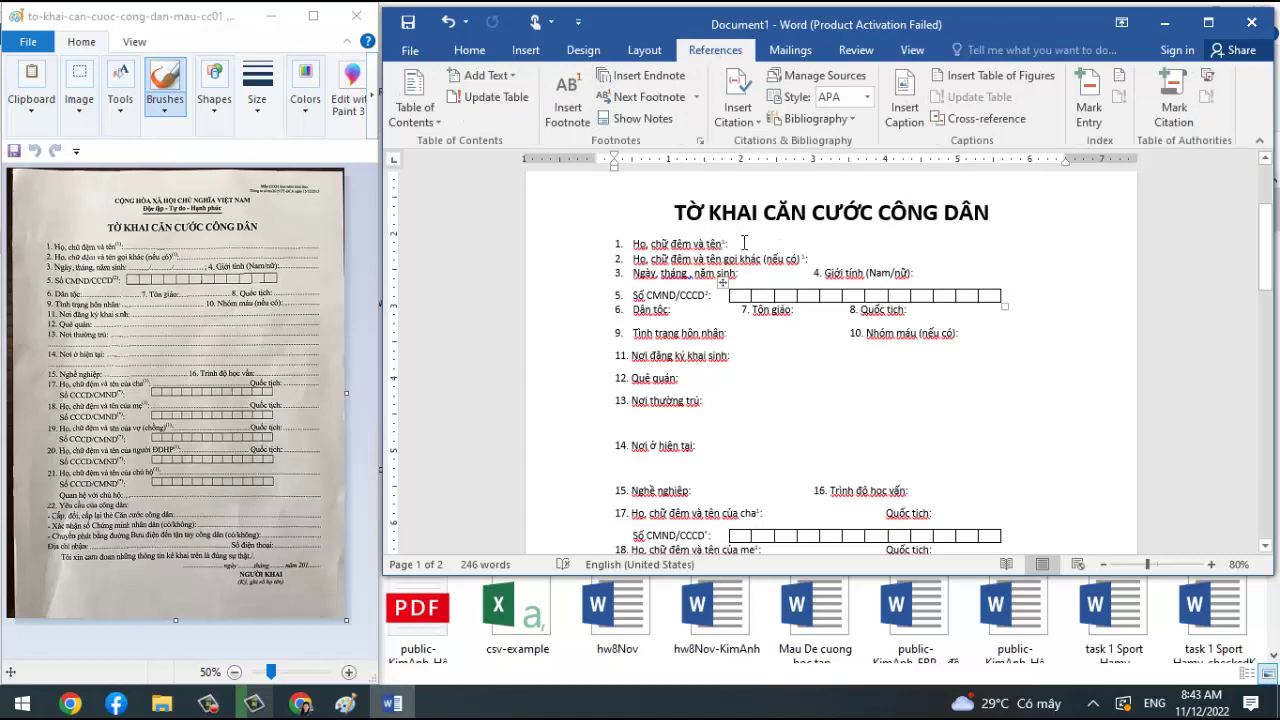
{"action": "mouse_move", "coordinate": [1266, 272]}
{"action": "left_mouse_down"}
{"action": "mouse_move", "coordinate": [1270, 365]}
{"action": "mouse_move", "coordinate": [1270, 326]}
{"action": "mouse_move", "coordinate": [1211, 254]}
{"action": "left_mouse_up"}
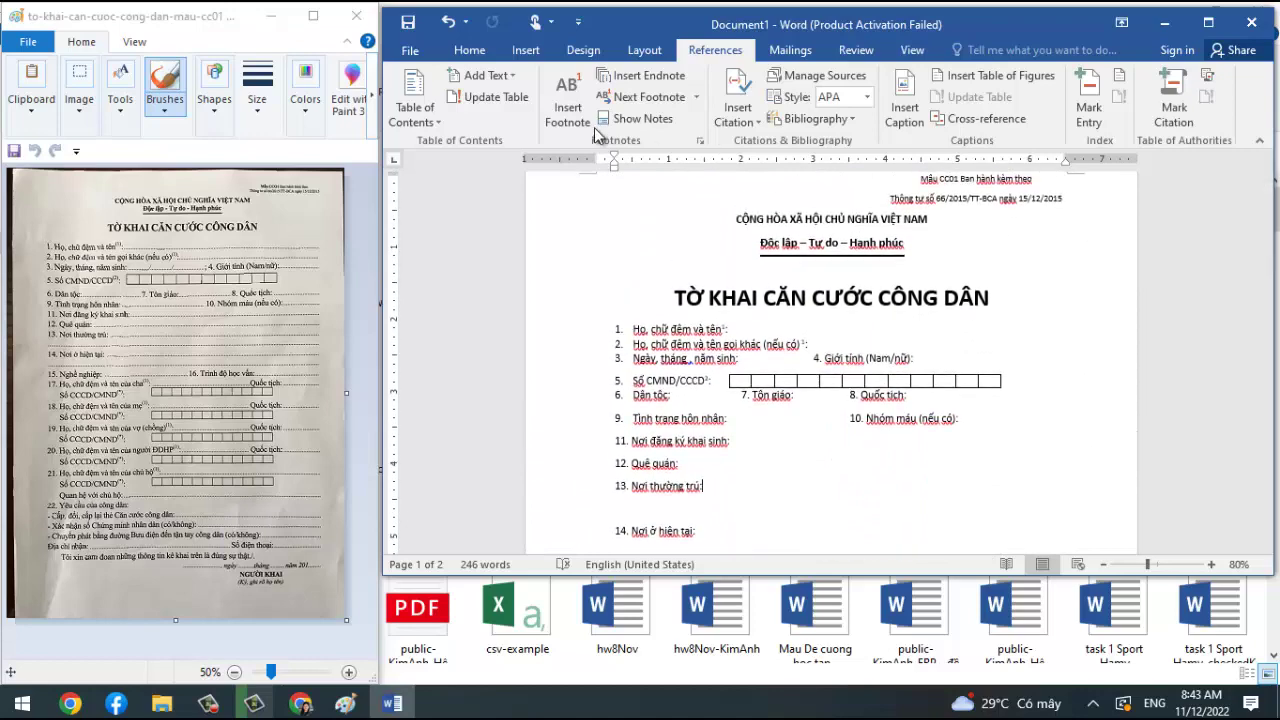
Superscript the footnote number after '(nếu có)' in item 2's label.
{"action": "mouse_move", "coordinate": [1211, 254]}
{"action": "left_mouse_down"}
{"action": "mouse_move", "coordinate": [1270, 268]}
{"action": "mouse_move", "coordinate": [1270, 330]}
{"action": "left_mouse_up"}
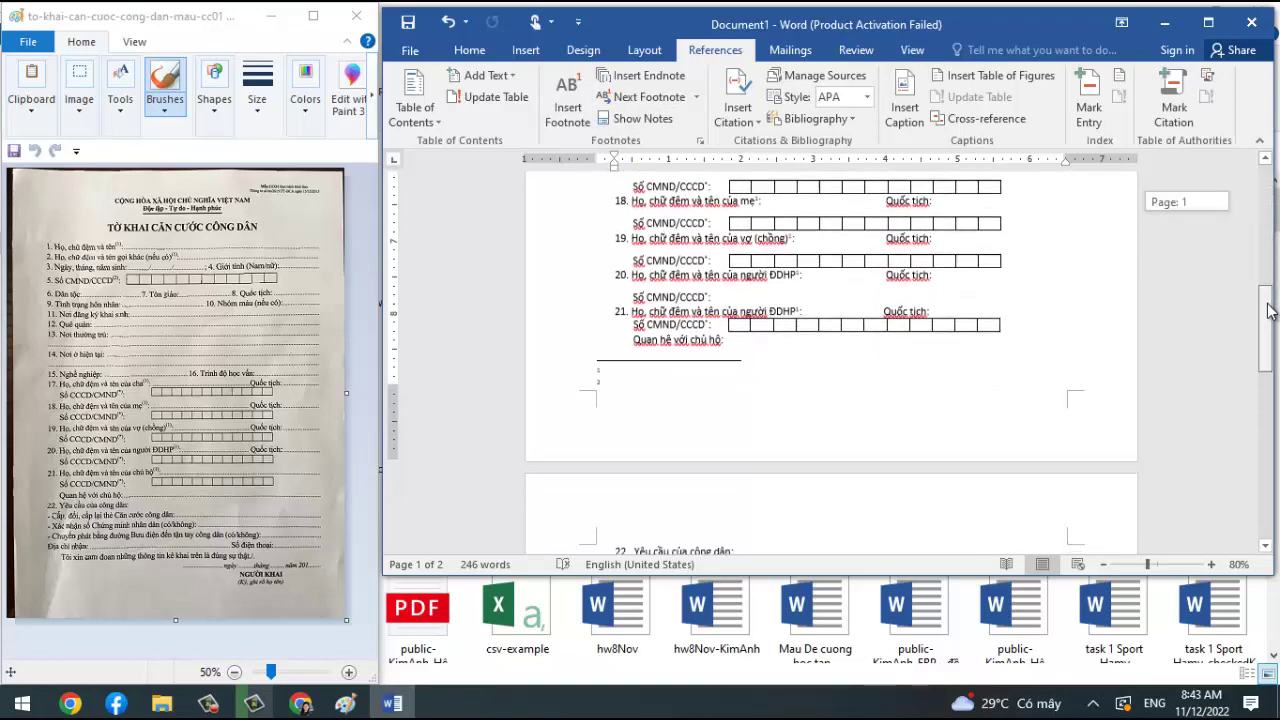
{"action": "left_click", "coordinate": [615, 381]}
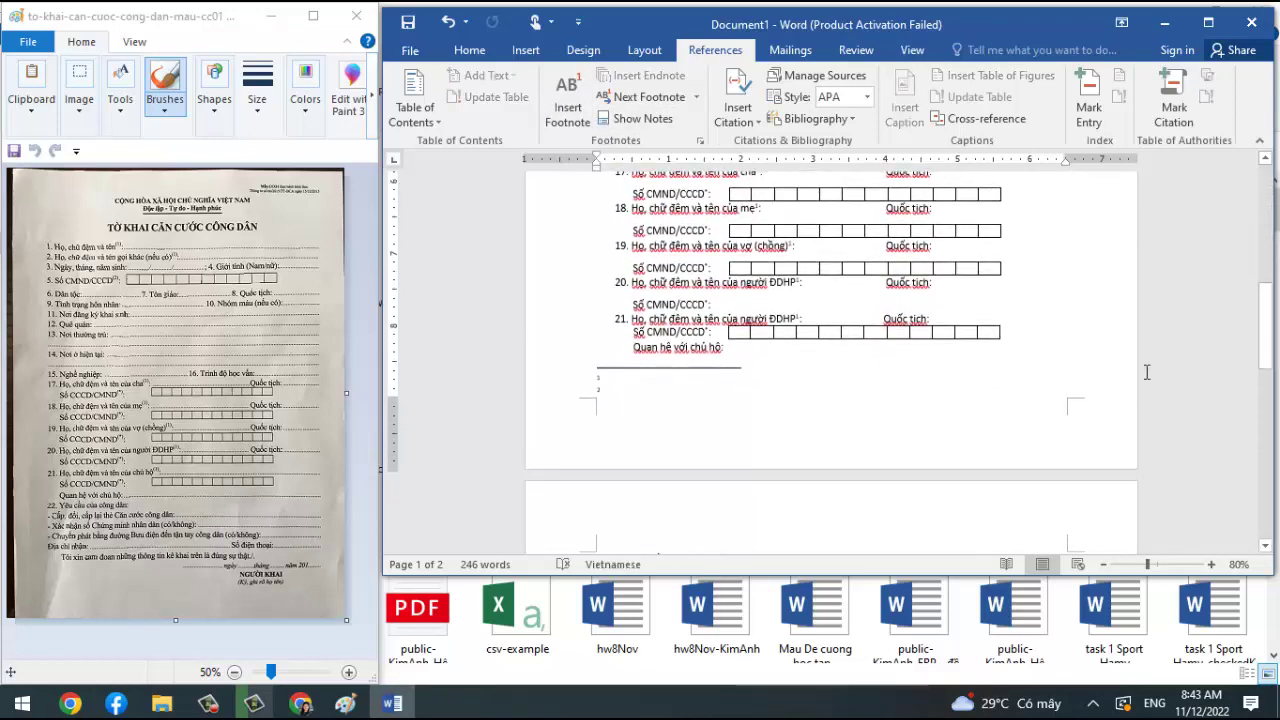
{"action": "left_click_drag", "start_coordinate": [1268, 330], "coordinate": [1268, 232]}
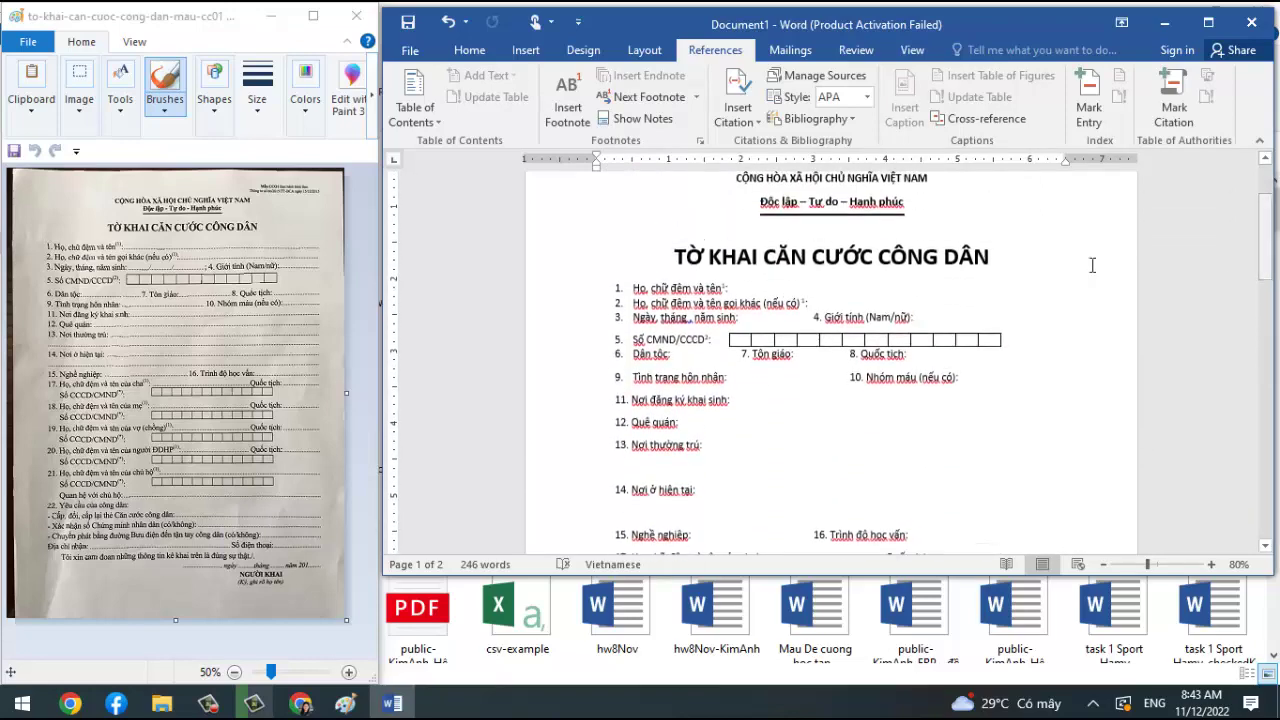
{"action": "left_click_drag", "start_coordinate": [727, 284], "coordinate": [730, 288]}
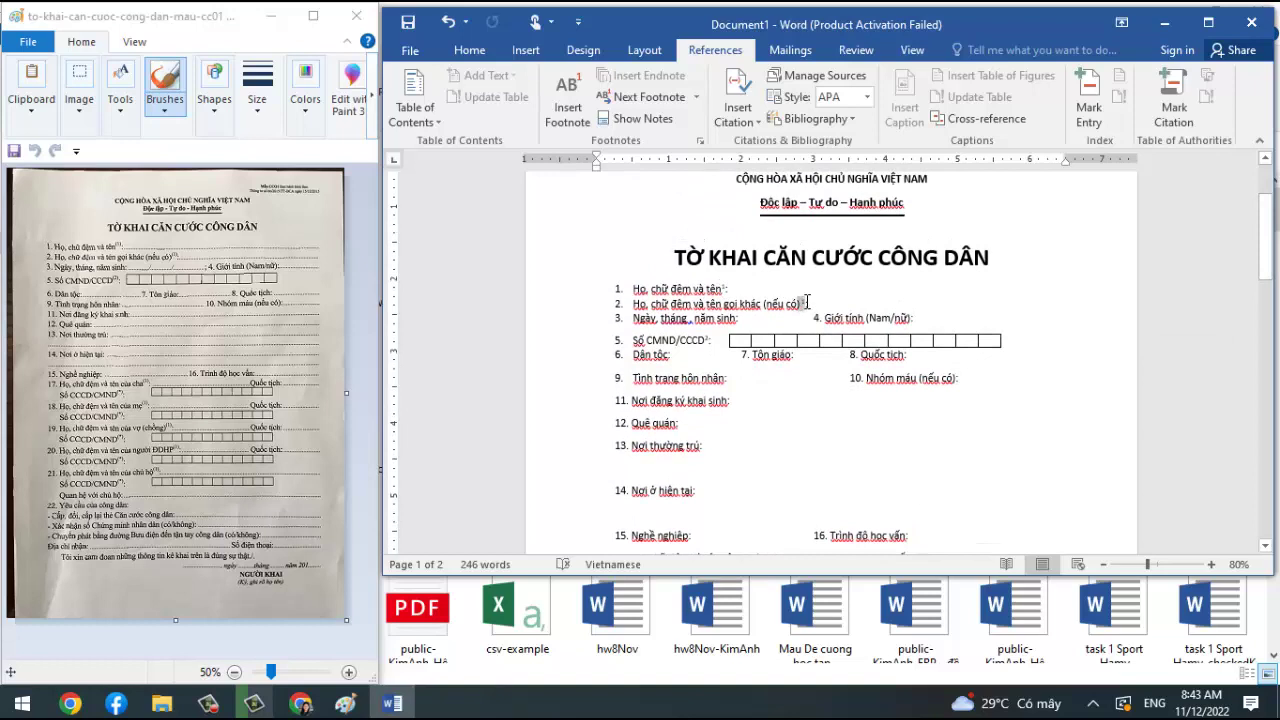
{"action": "left_click", "coordinate": [807, 302]}
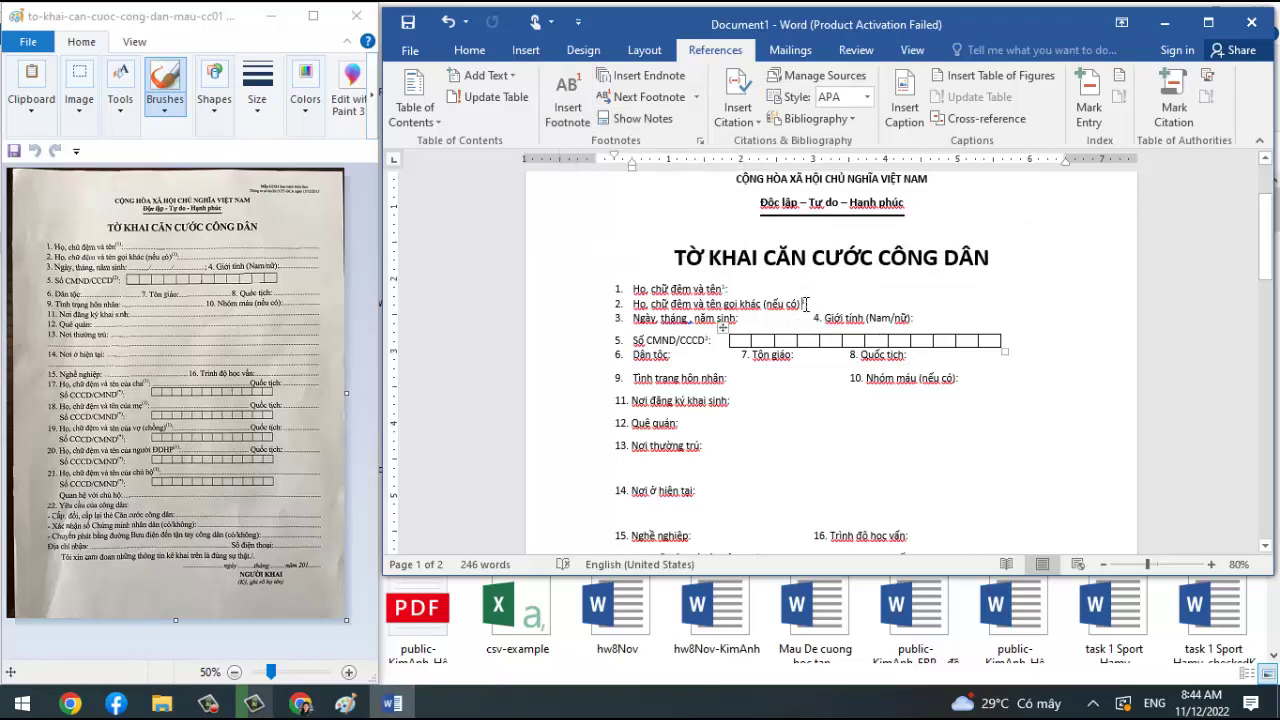
{"action": "double_click", "coordinate": [804, 303]}
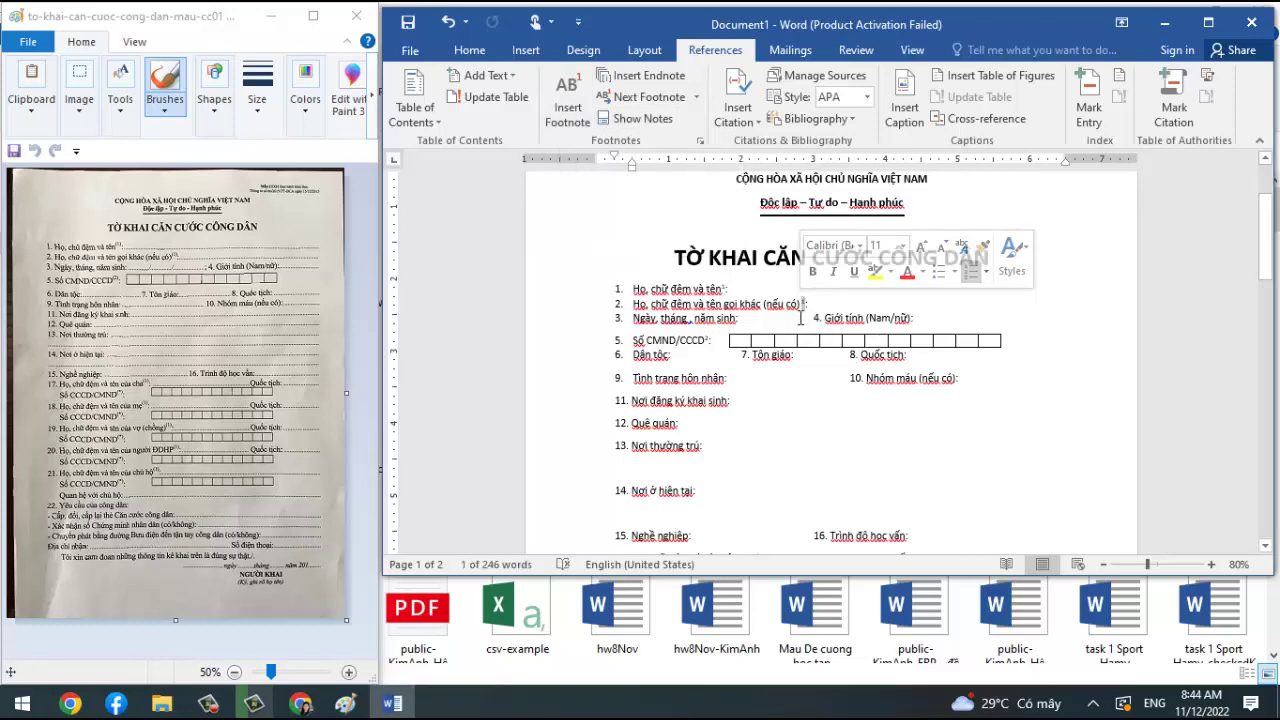
{"action": "key", "text": "Right"}
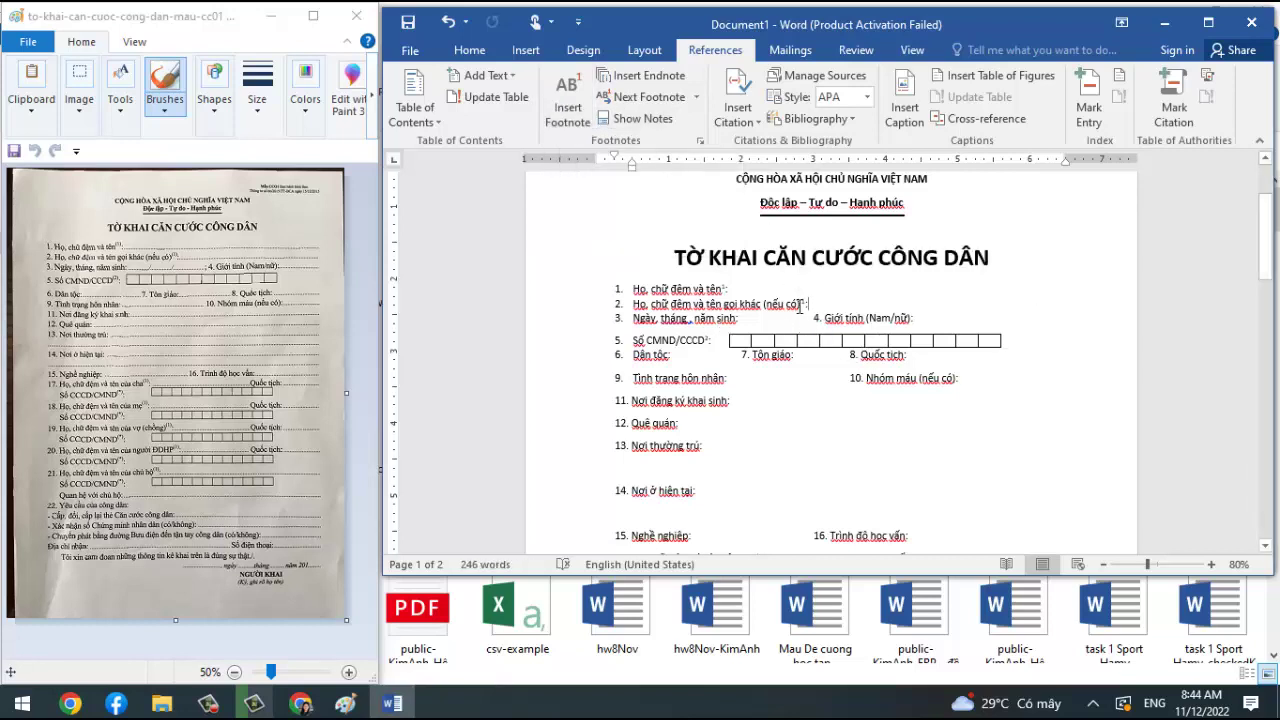
{"action": "double_click", "coordinate": [804, 303]}
{"action": "left_click", "coordinate": [469, 50]}
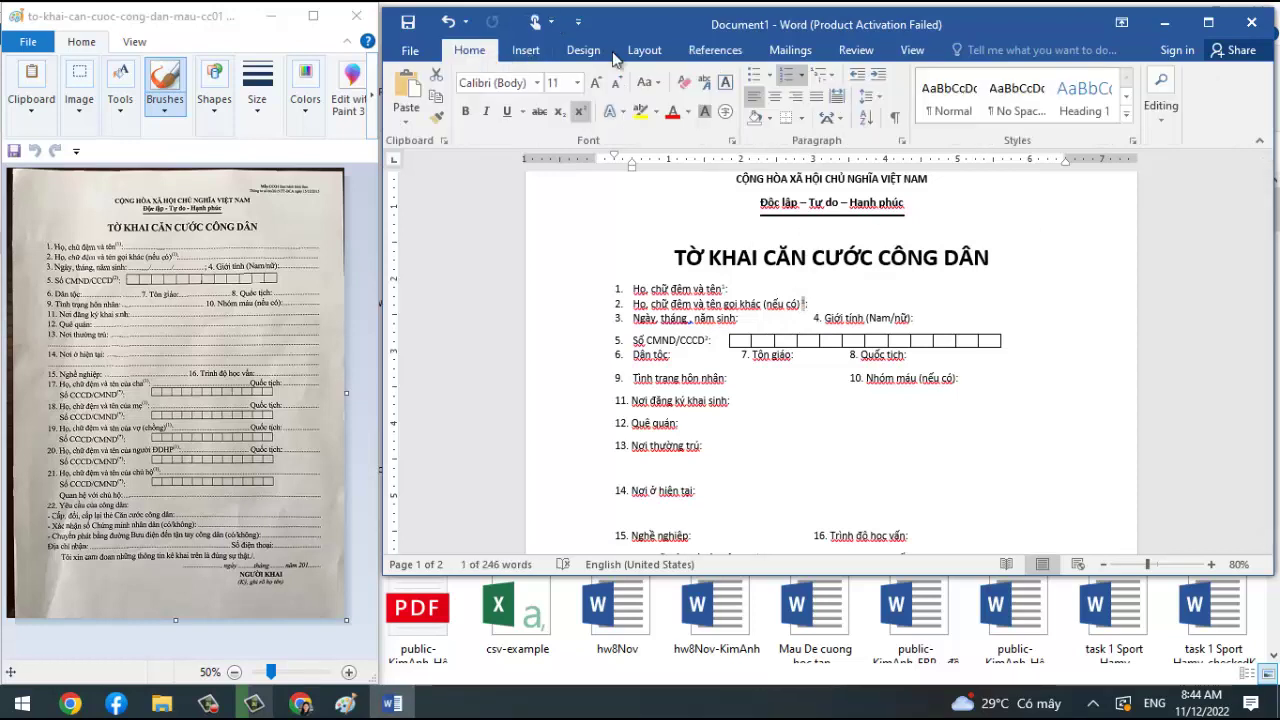
{"action": "left_click", "coordinate": [579, 112]}
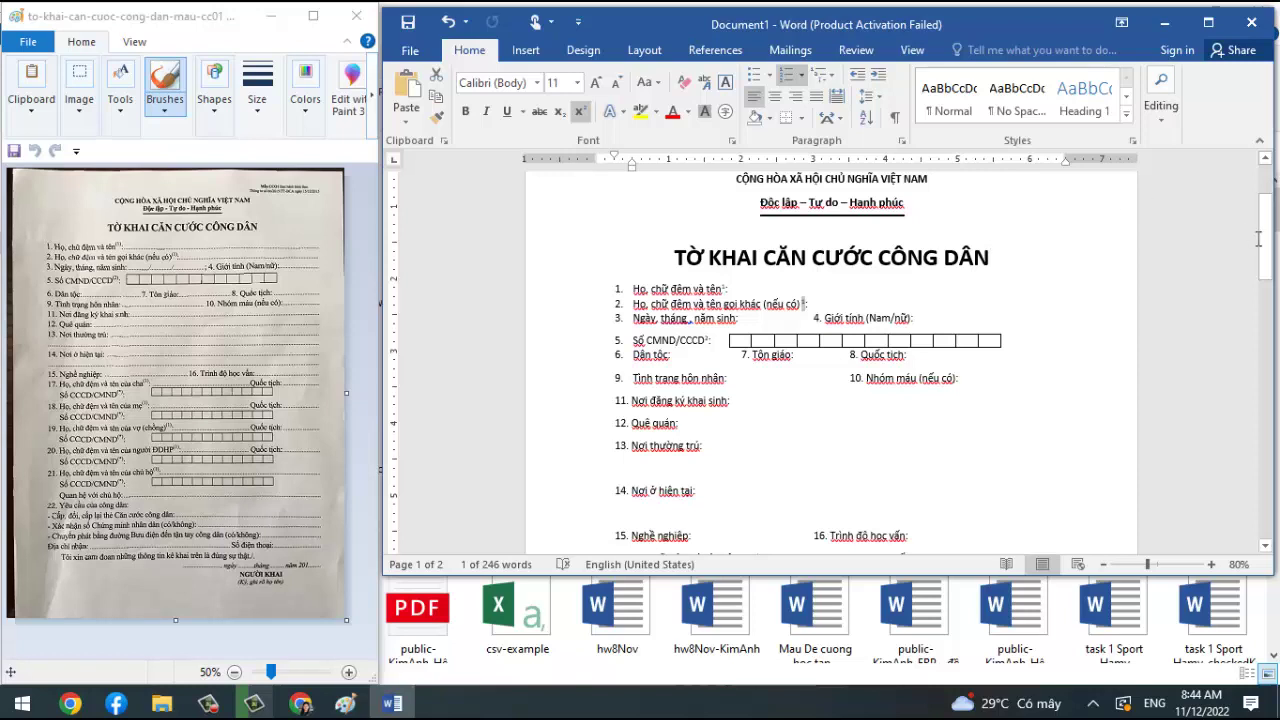
{"action": "left_click", "coordinate": [800, 380]}
{"action": "mouse_move", "coordinate": [865, 340]}
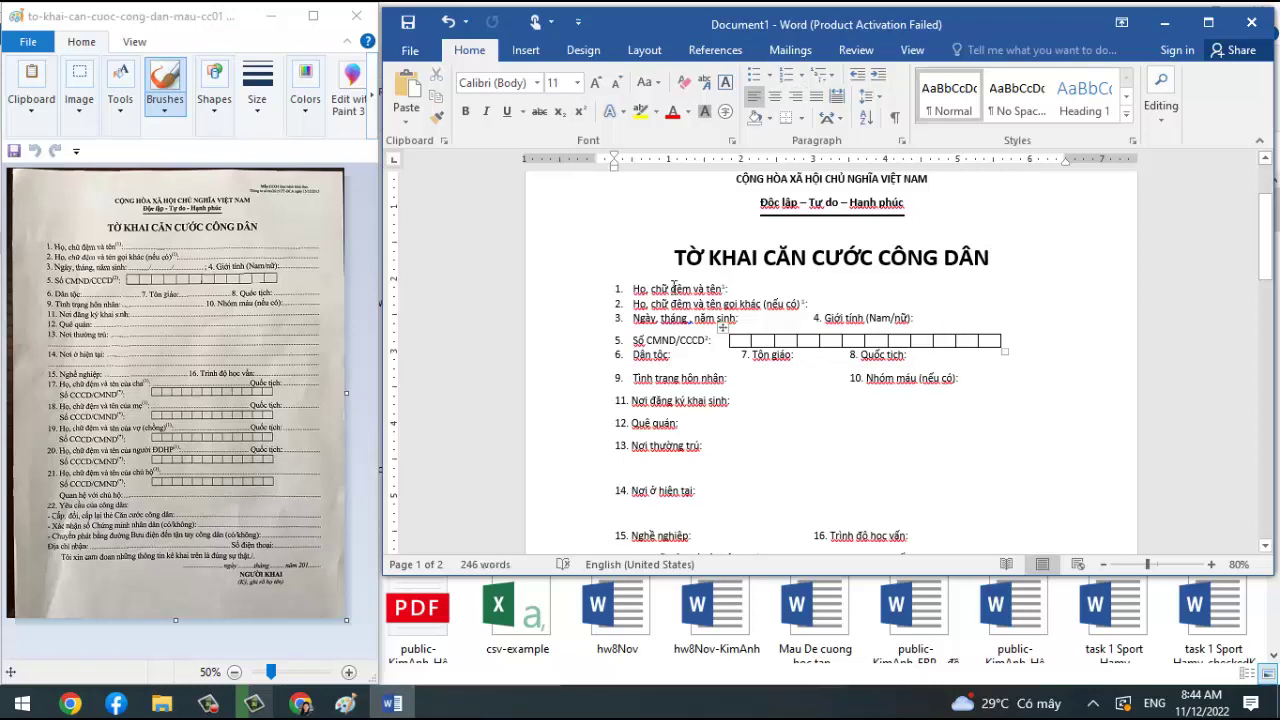
{"action": "left_click", "coordinate": [755, 288]}
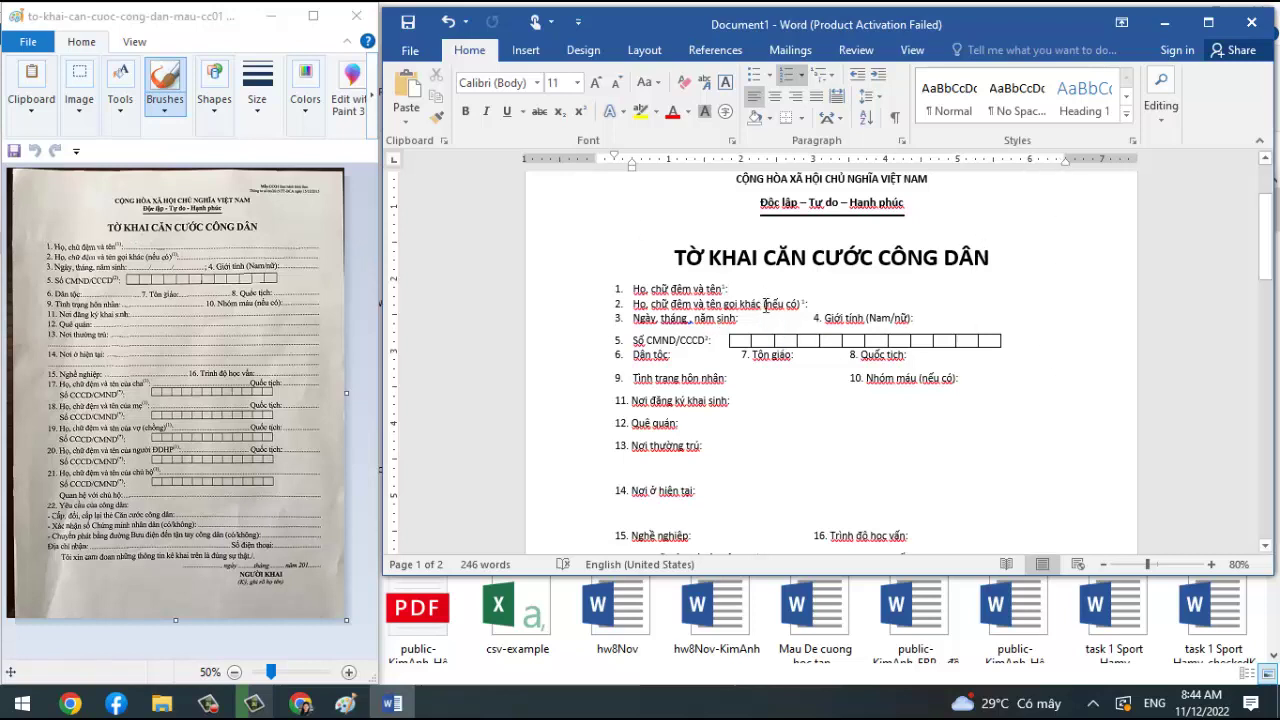
Open Page Setup from the ruler, close it without changes, and bring up the View options.
{"action": "left_click", "coordinate": [530, 52]}
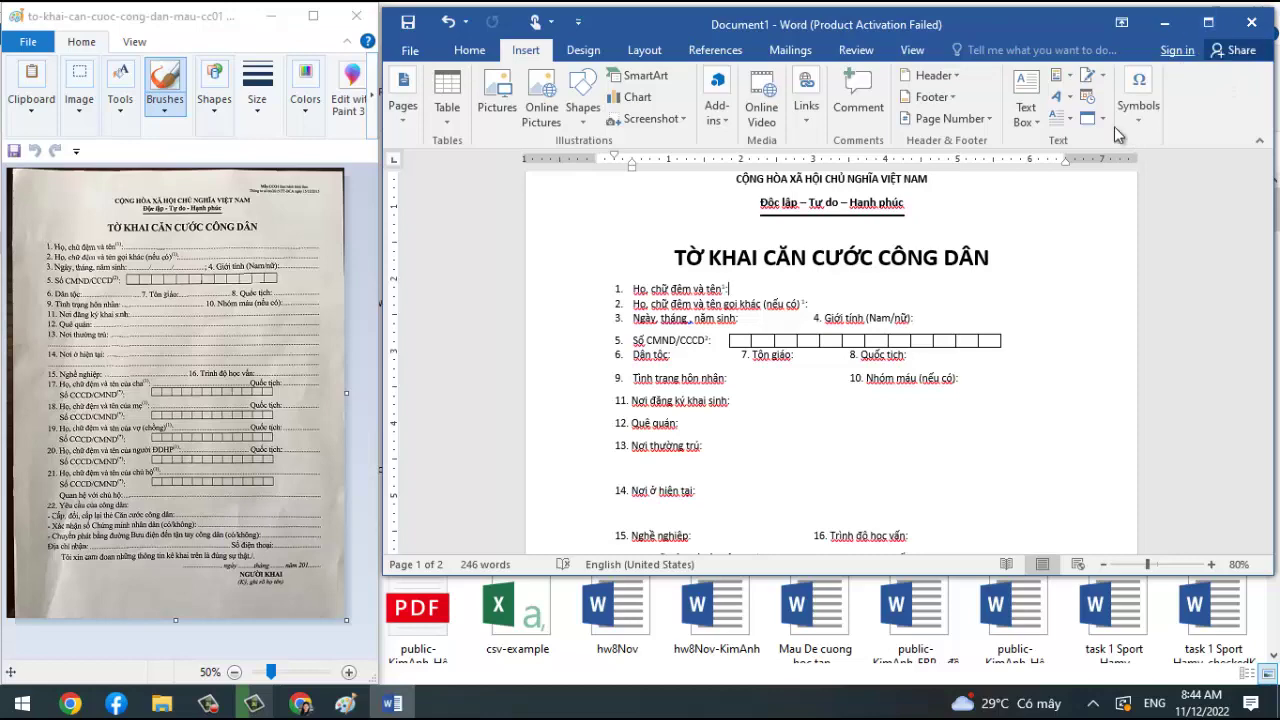
{"action": "double_click", "coordinate": [1031, 160]}
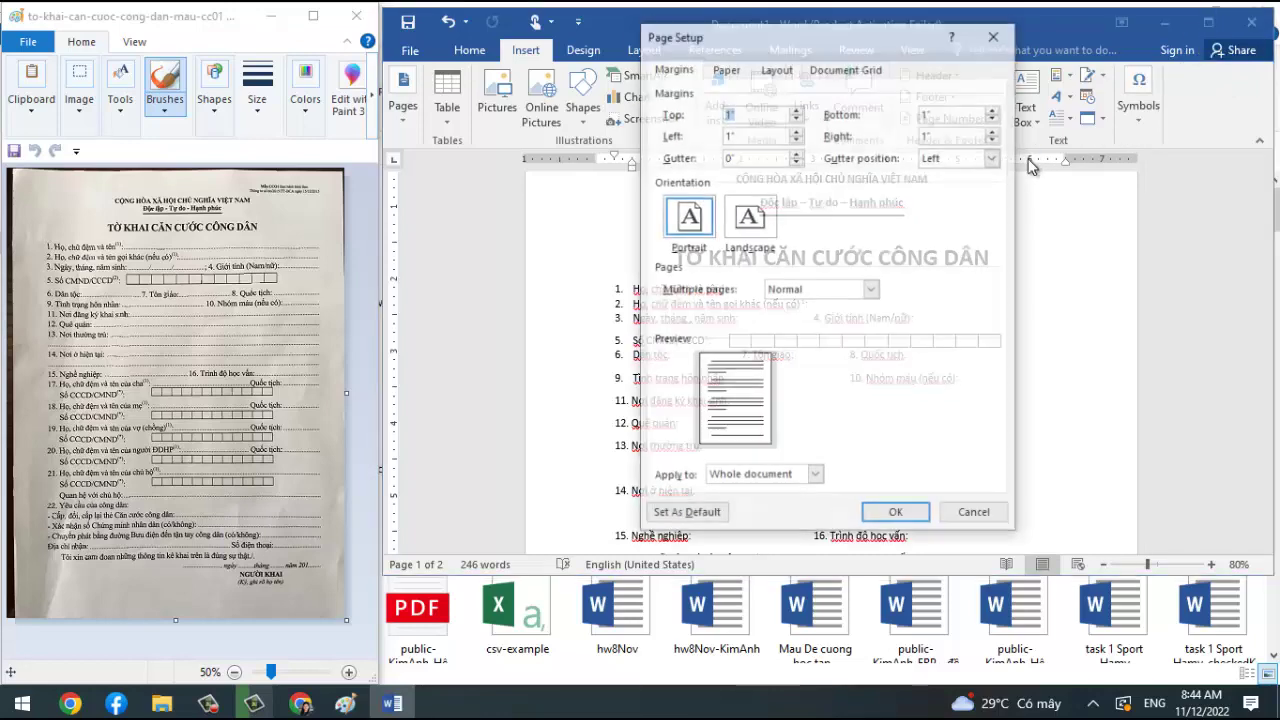
{"action": "left_click", "coordinate": [1008, 36]}
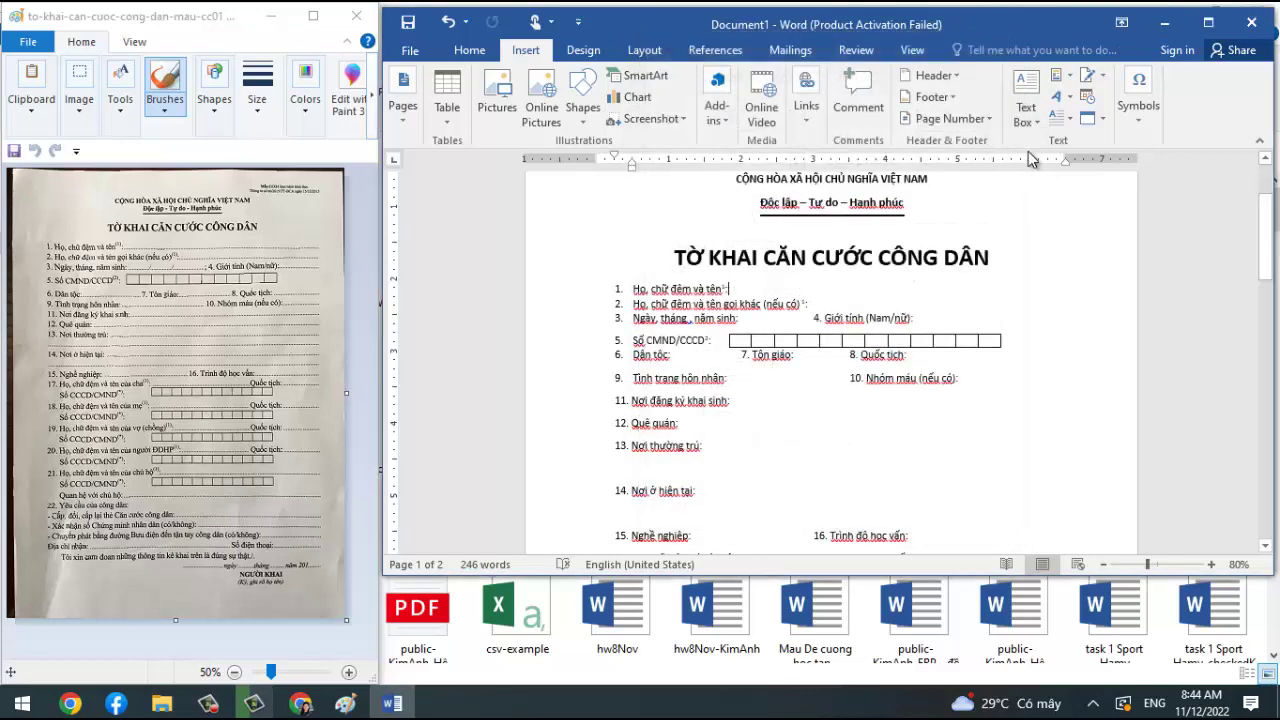
{"action": "double_click", "coordinate": [1030, 161]}
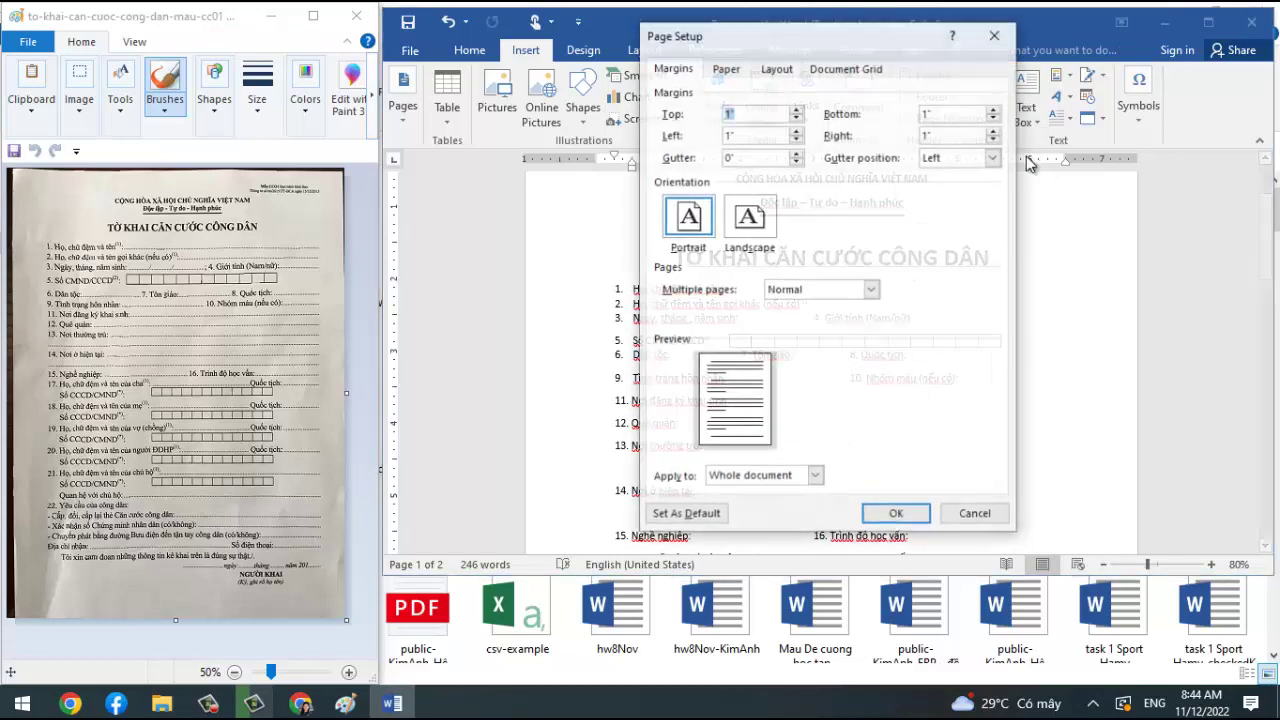
{"action": "left_click", "coordinate": [992, 44]}
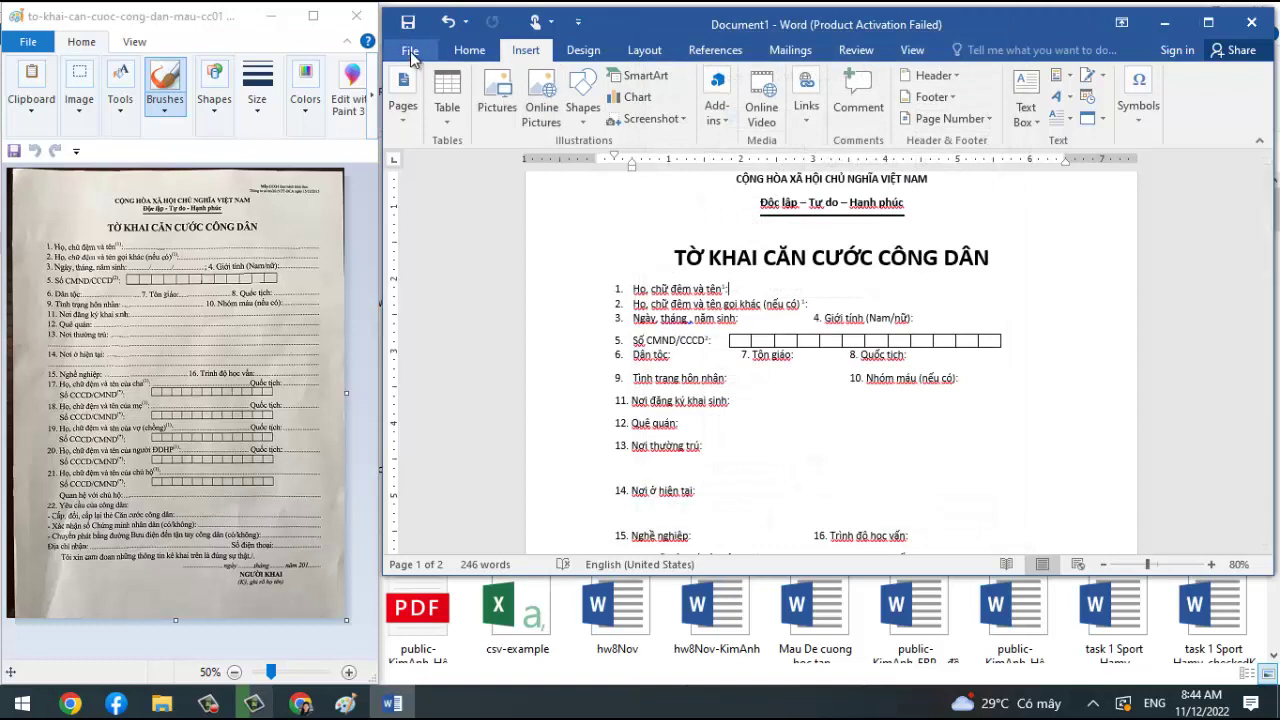
{"action": "left_click", "coordinate": [910, 50]}
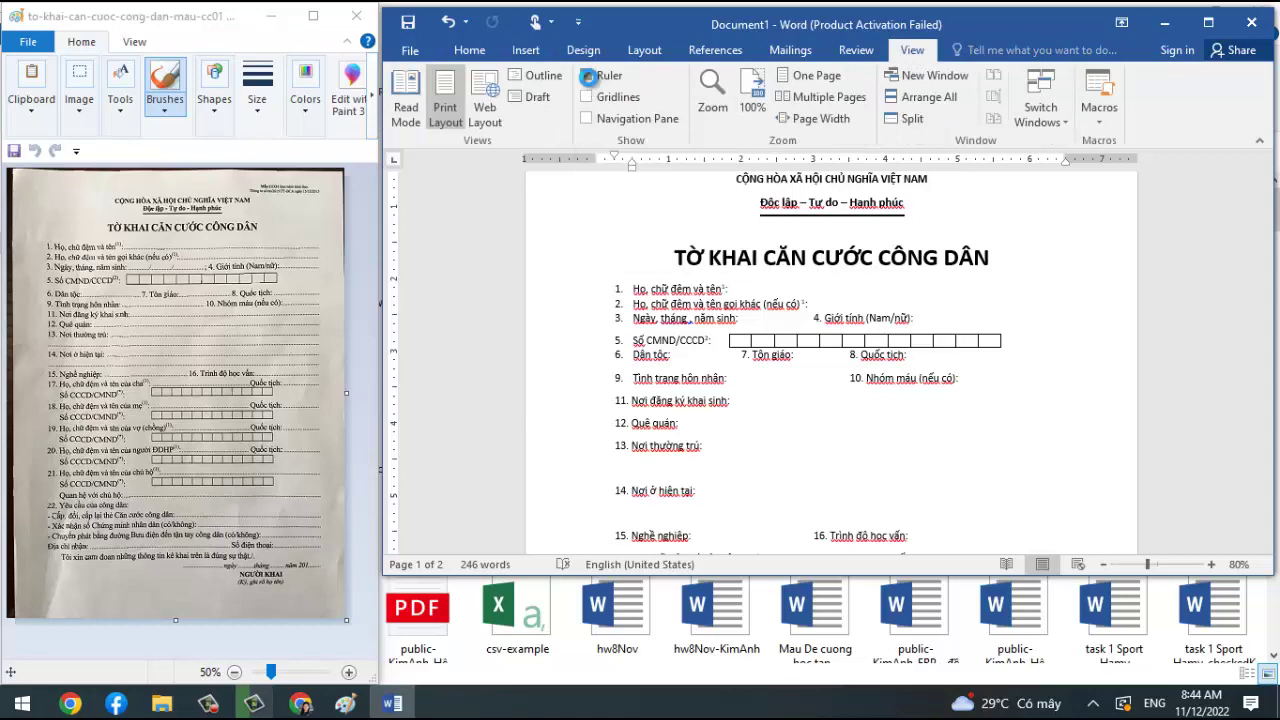
Toggle the rulers off and on a few times, leaving them visible.
{"action": "left_click", "coordinate": [588, 76]}
{"action": "left_click", "coordinate": [588, 76]}
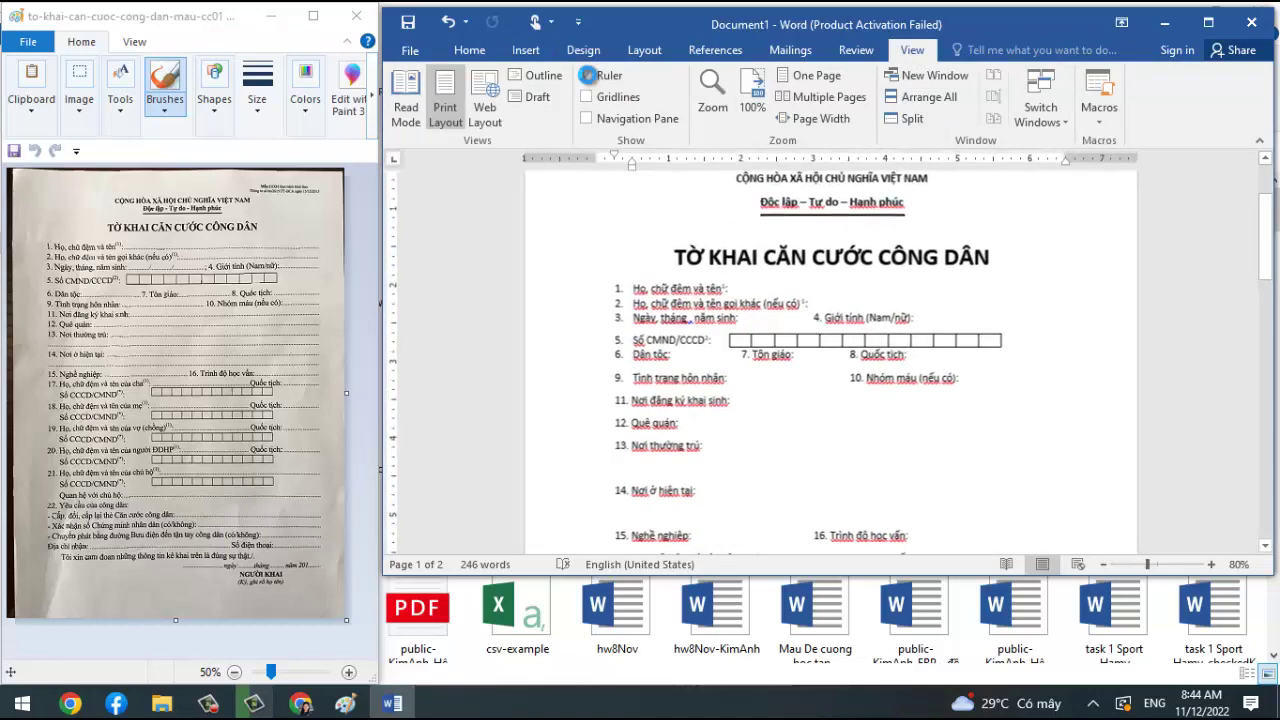
{"action": "left_click", "coordinate": [588, 76]}
{"action": "left_click", "coordinate": [588, 76]}
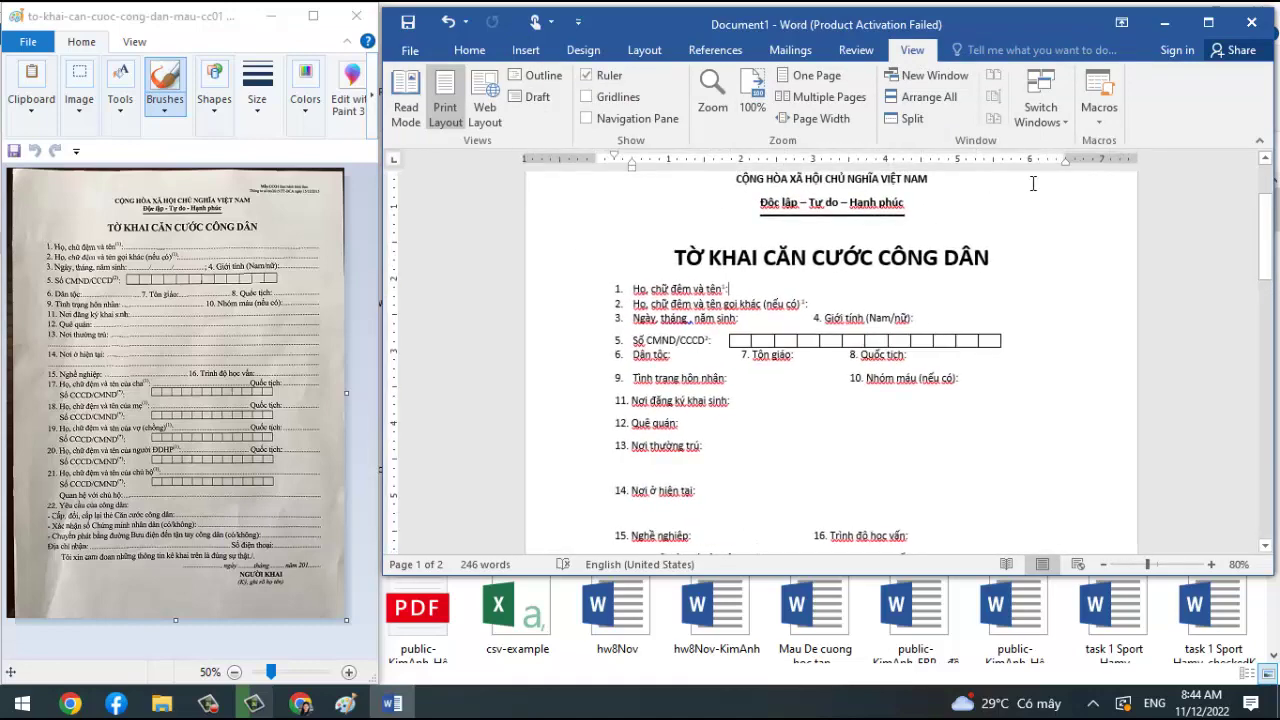
Review the Page Setup Margins, Paper, Layout and Document Grid tabs, then close it unchanged.
{"action": "double_click", "coordinate": [1016, 158]}
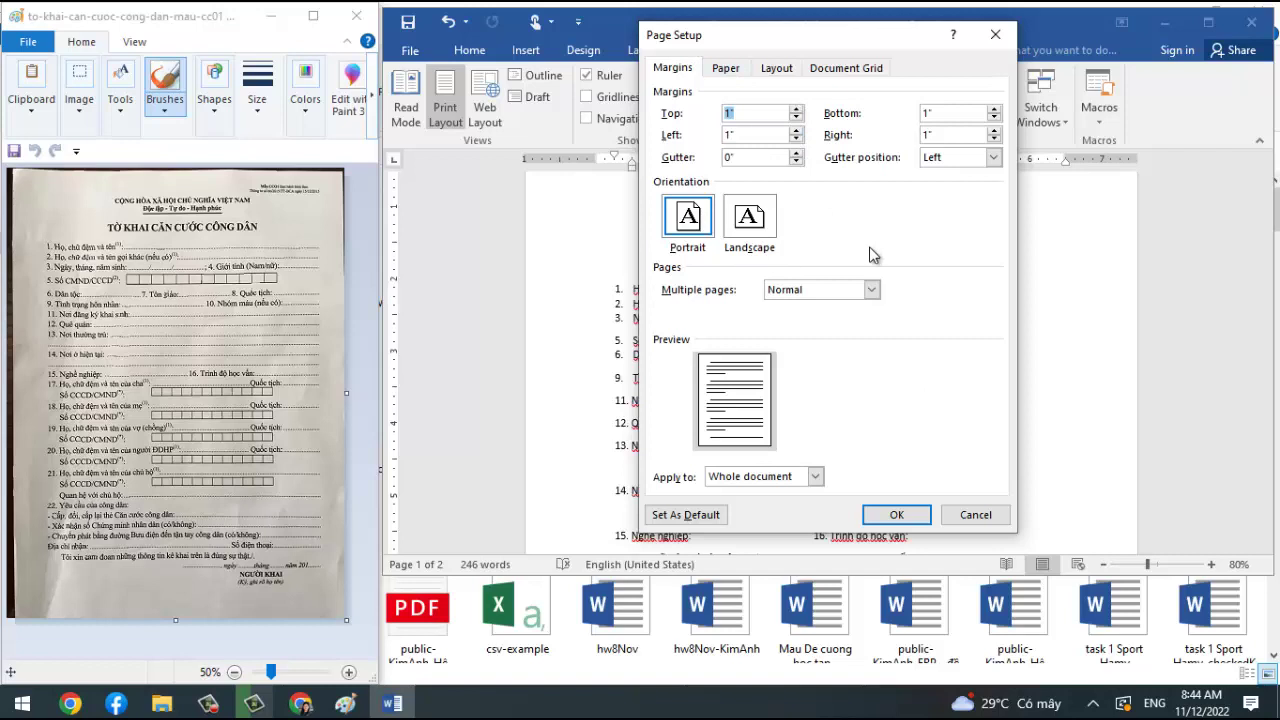
{"action": "left_click", "coordinate": [728, 70]}
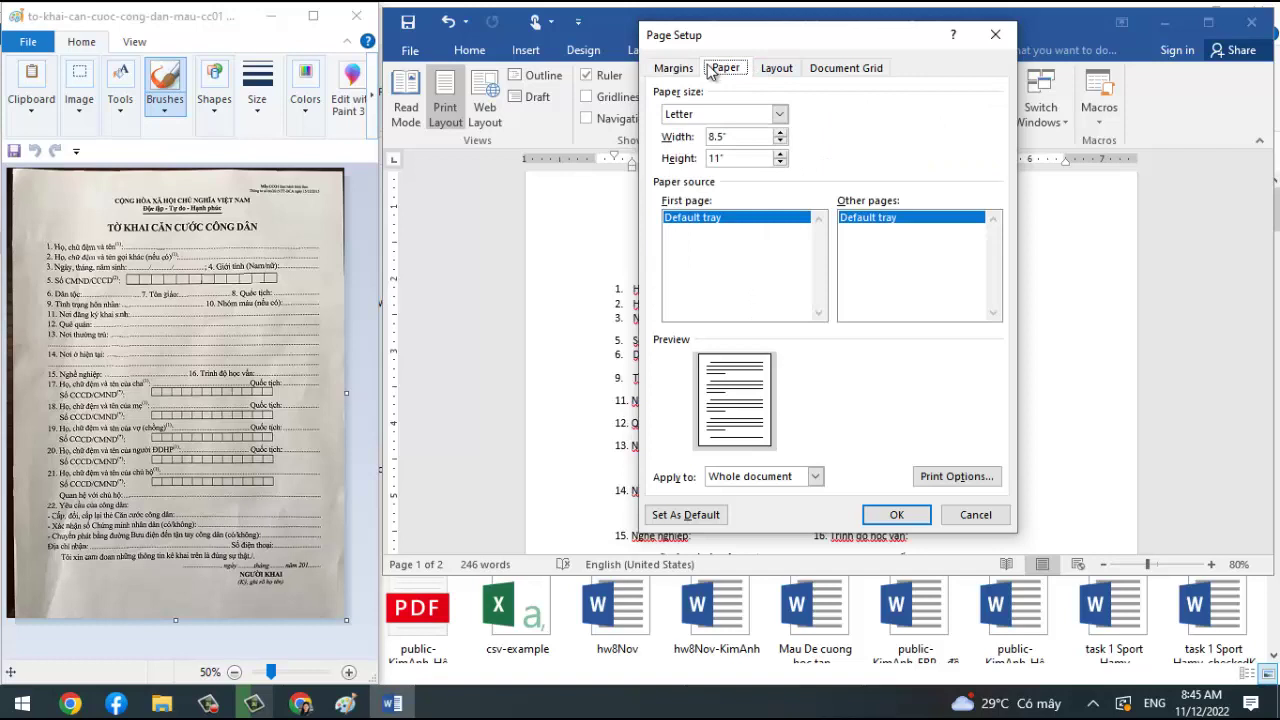
{"action": "left_click", "coordinate": [765, 74]}
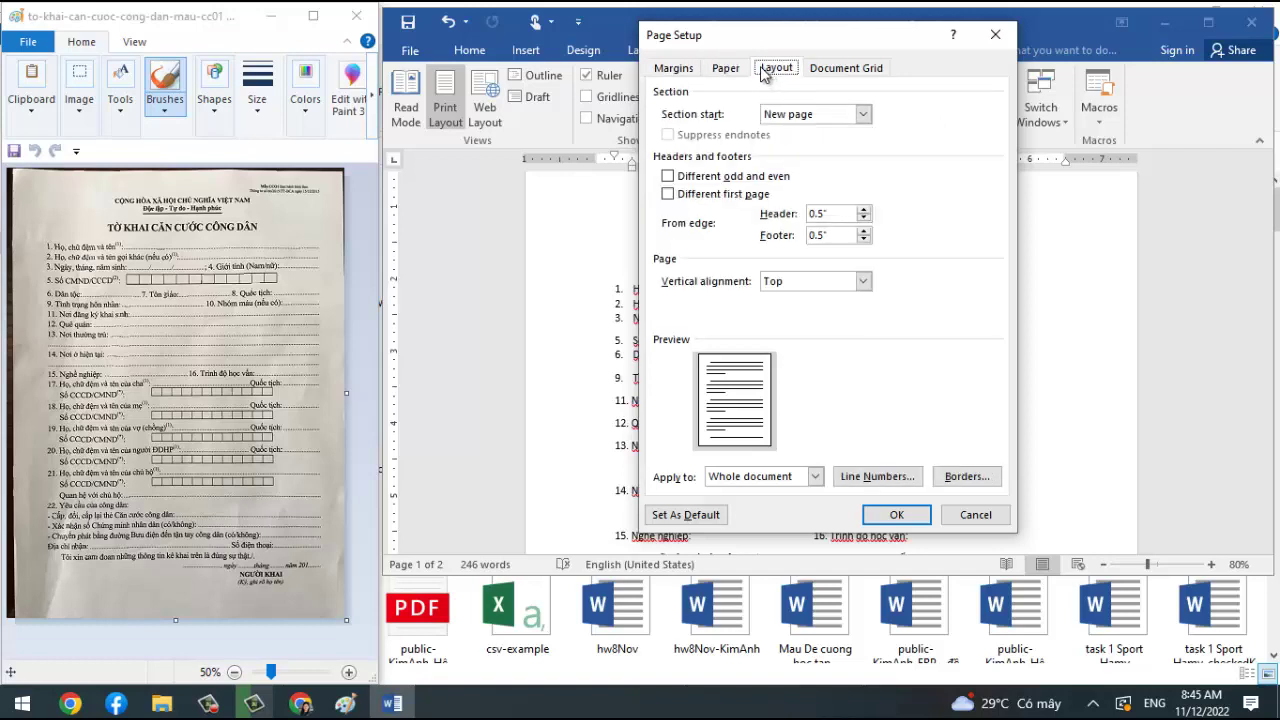
{"action": "left_click", "coordinate": [846, 70]}
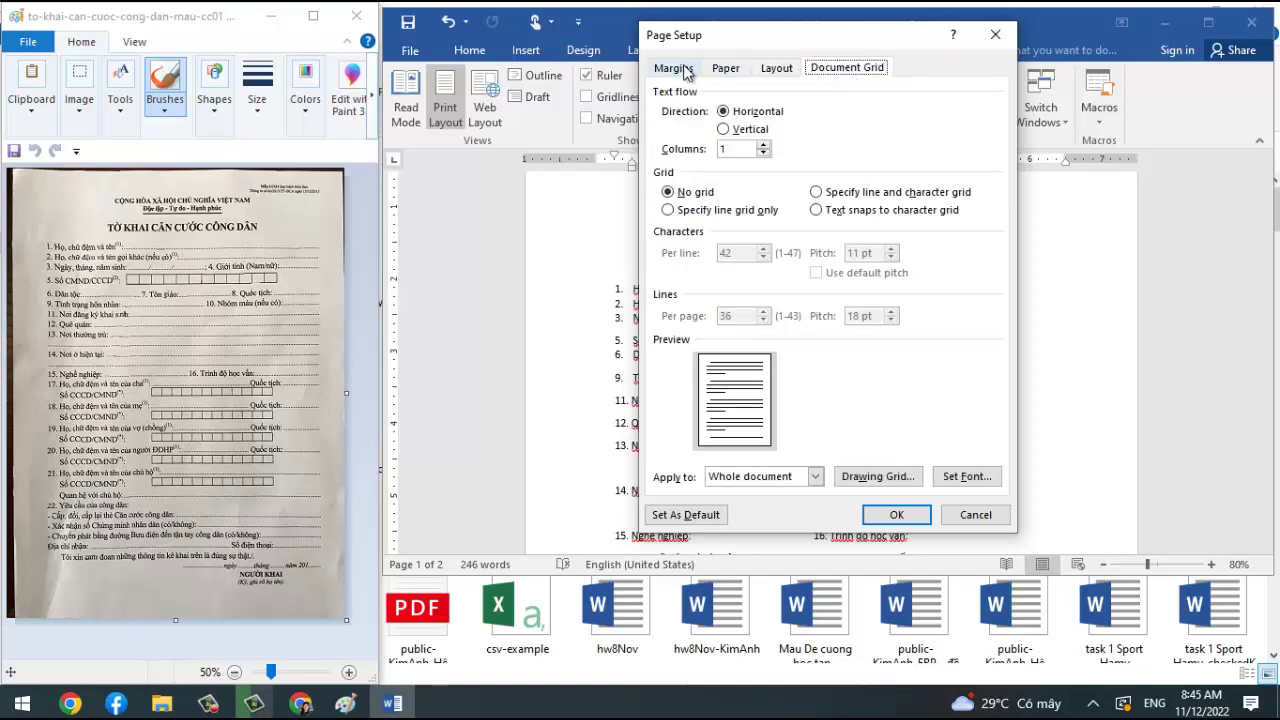
{"action": "left_click", "coordinate": [686, 72]}
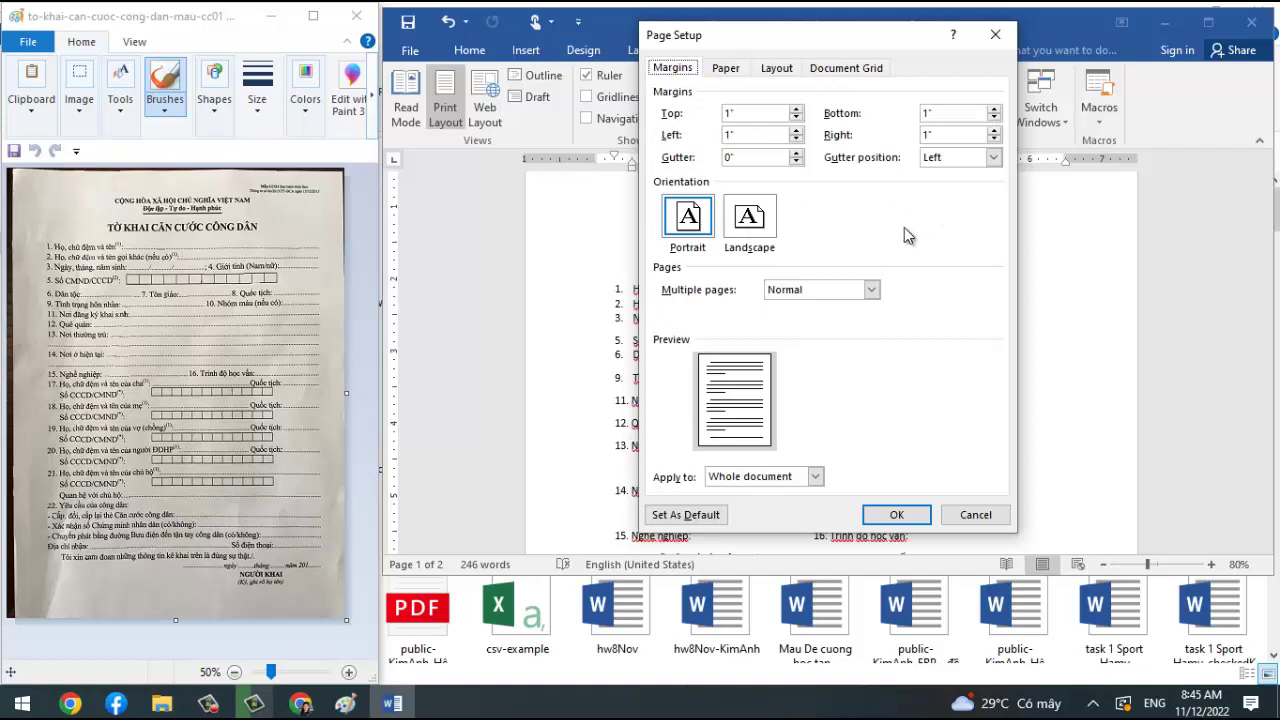
{"action": "left_click", "coordinate": [716, 76]}
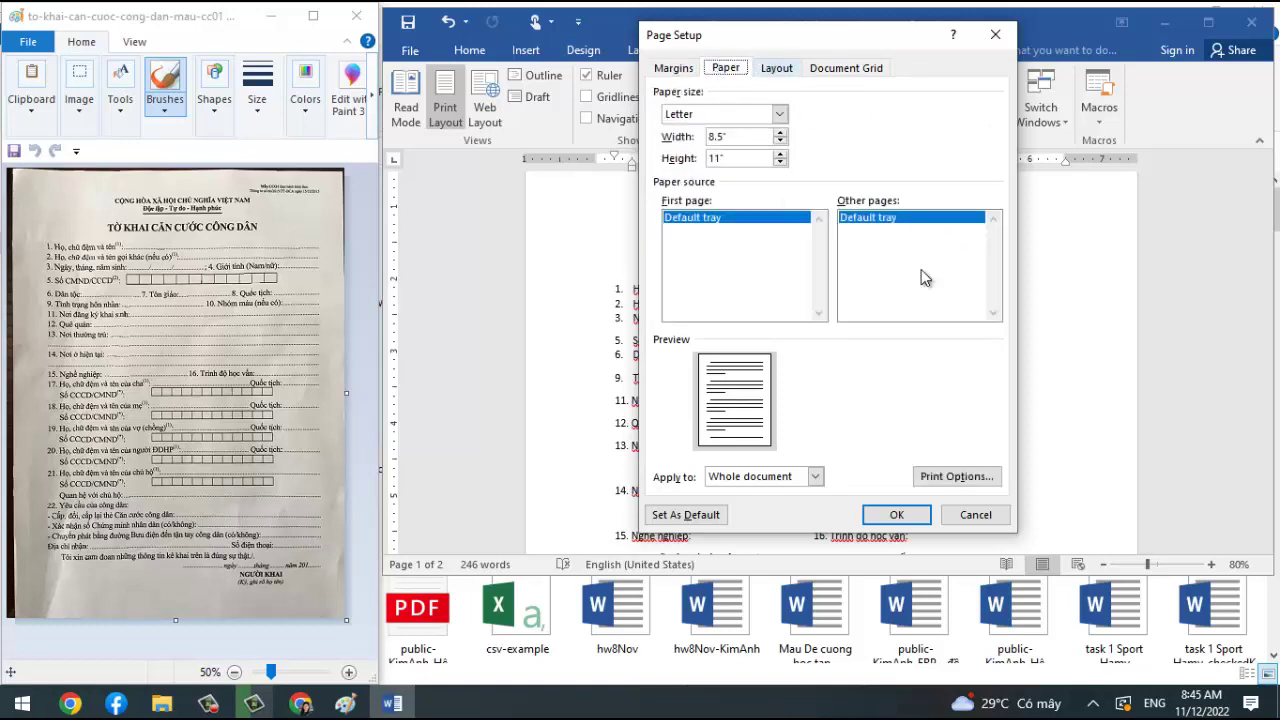
{"action": "left_click", "coordinate": [785, 74]}
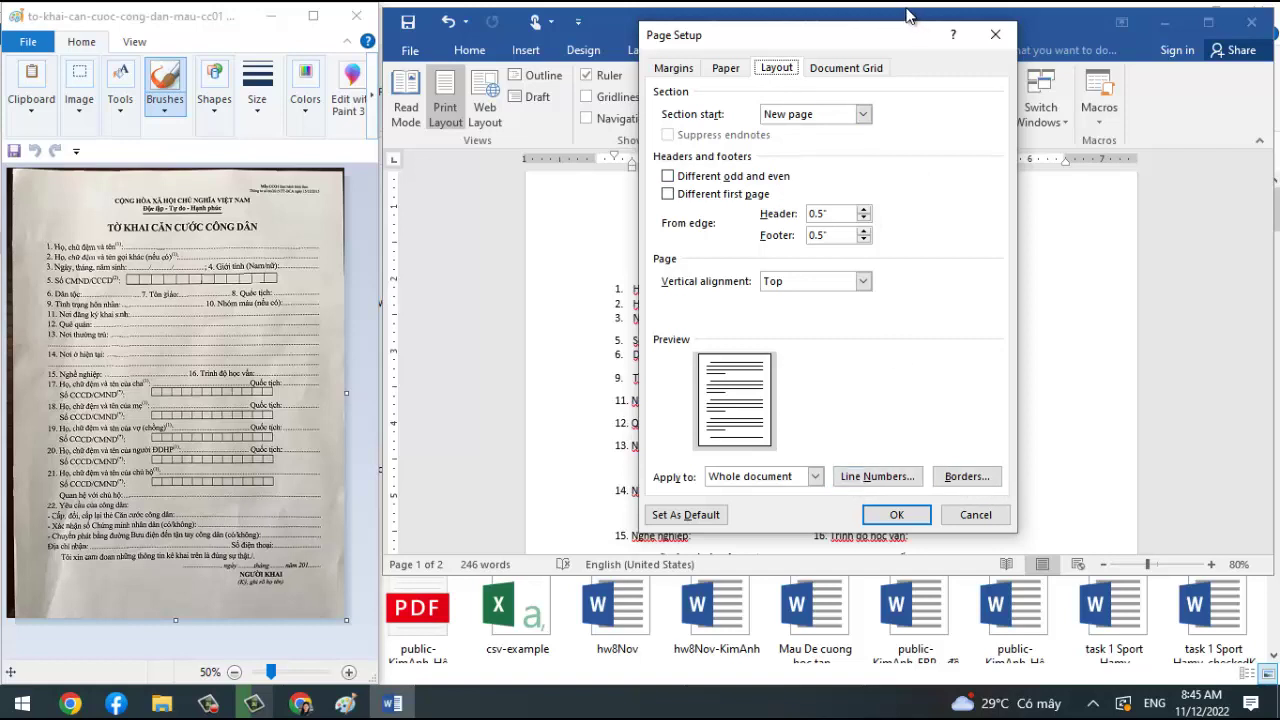
{"action": "left_click", "coordinate": [840, 70]}
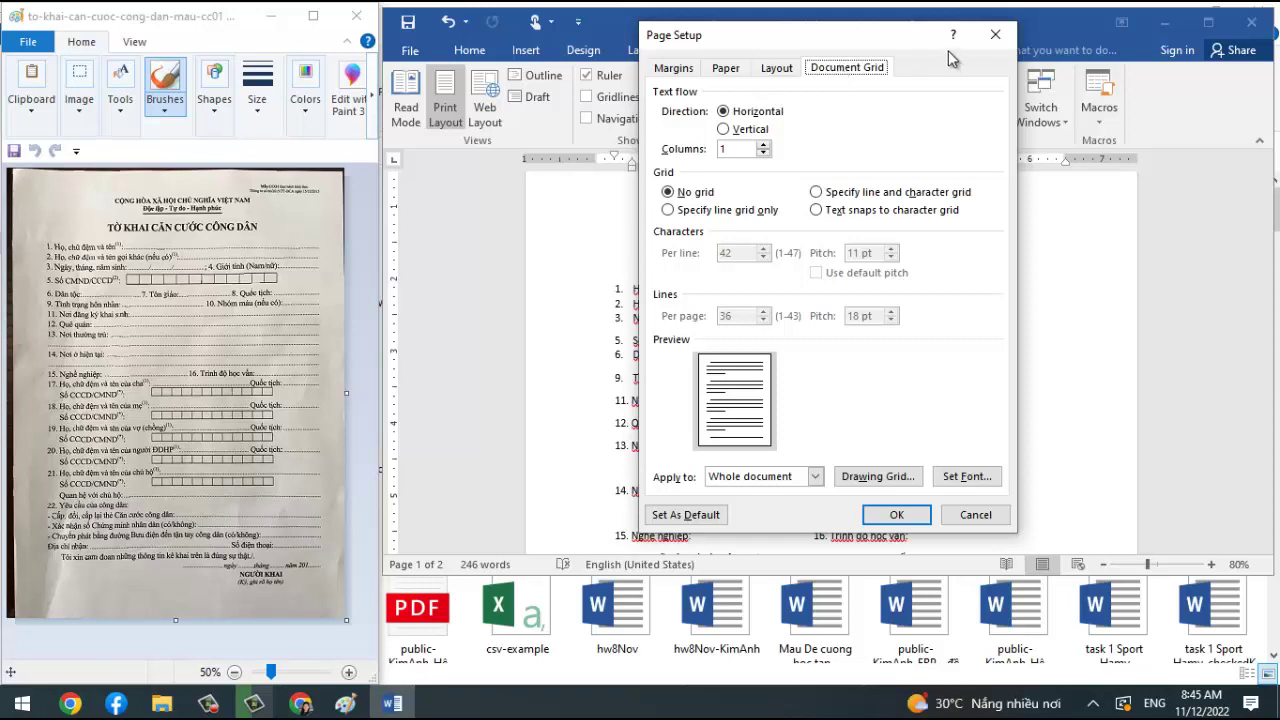
{"action": "left_click", "coordinate": [994, 34]}
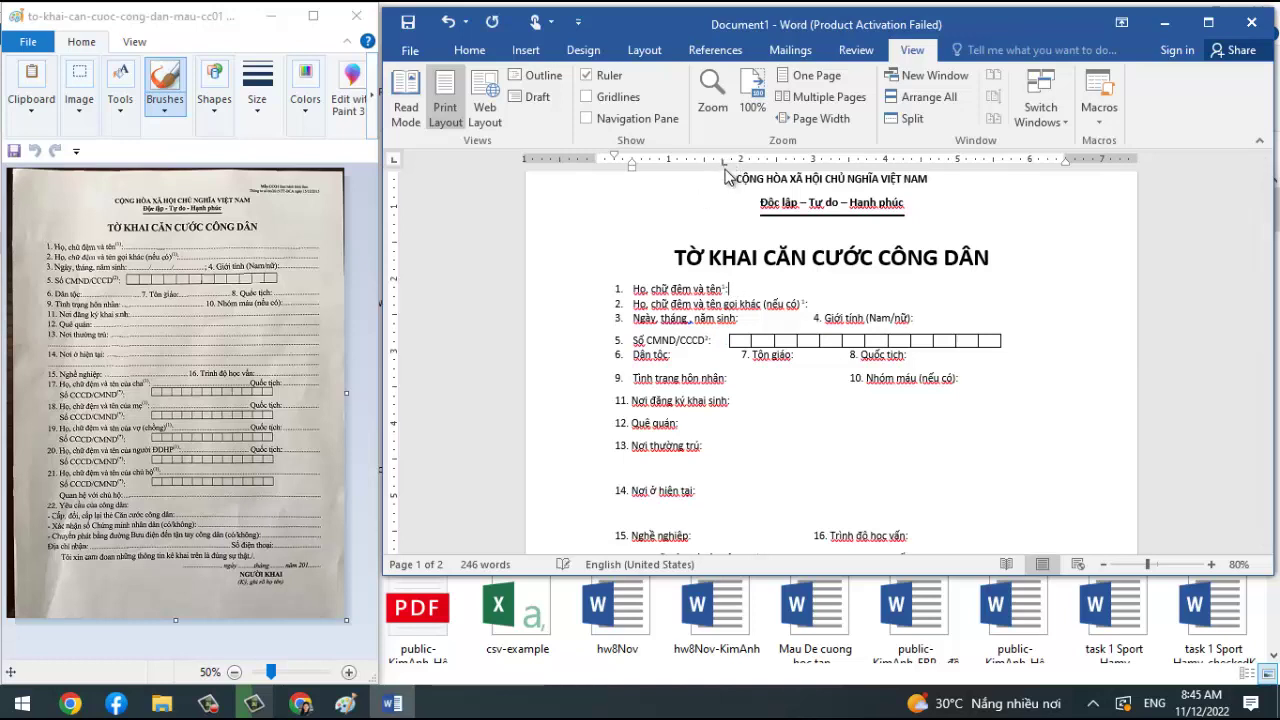
Open Page Setup from the ruler and confirm it, then reopen it to view Layout and close it.
{"action": "double_click", "coordinate": [725, 162]}
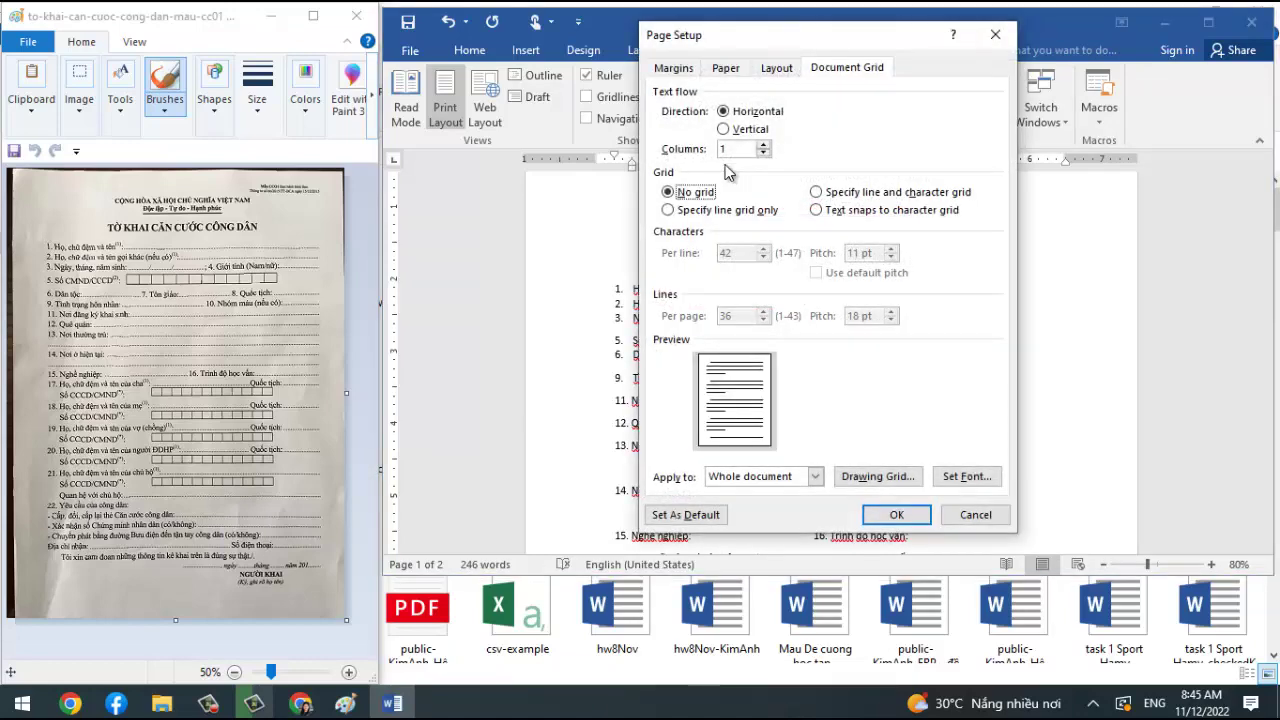
{"action": "left_click", "coordinate": [922, 518]}
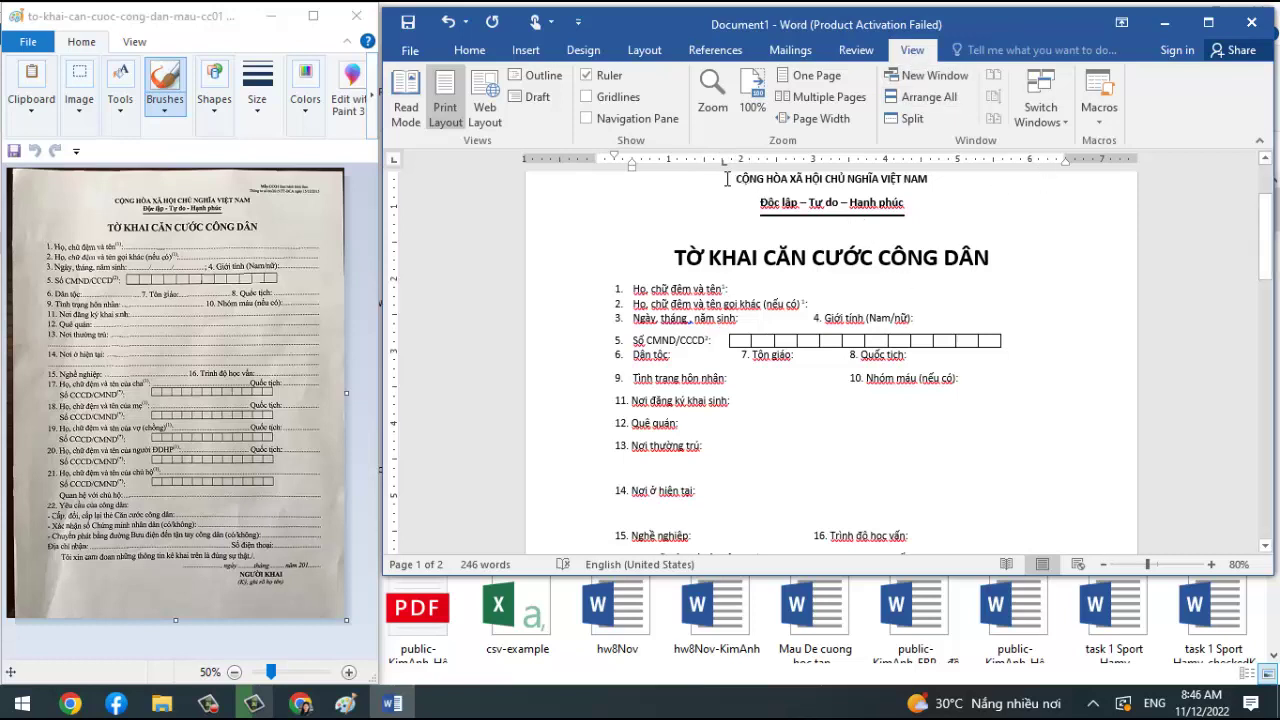
{"action": "double_click", "coordinate": [1058, 164]}
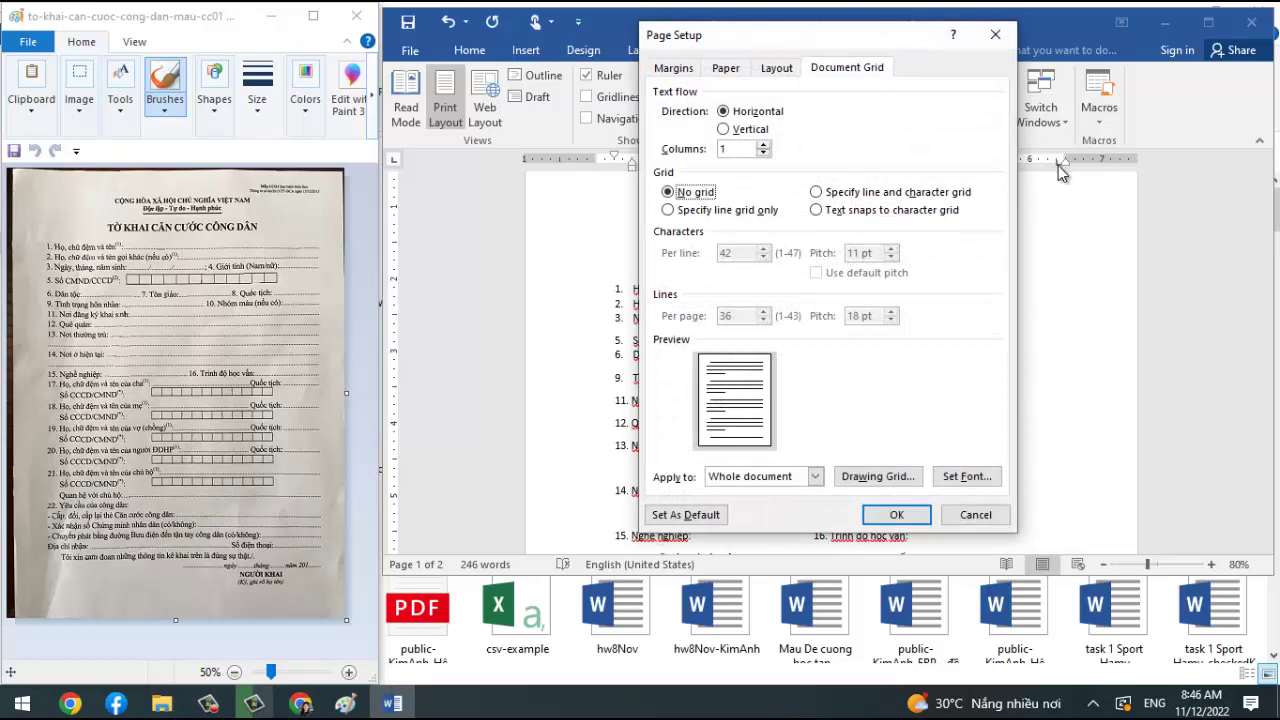
{"action": "left_click", "coordinate": [777, 68]}
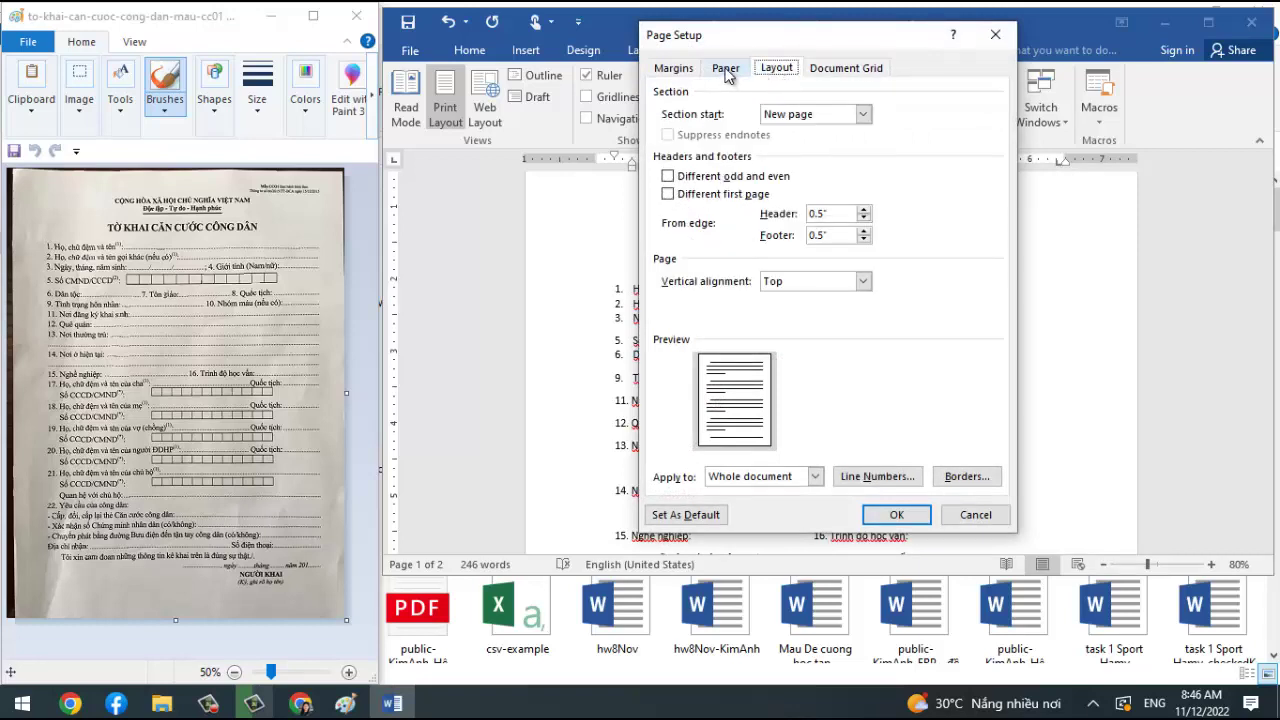
{"action": "left_click", "coordinate": [995, 34]}
Go back from the Info page, then browse the Paragraph dialog's Indents, Line/Page Breaks and Asian Typography tabs unchanged.
{"action": "left_click", "coordinate": [410, 50]}
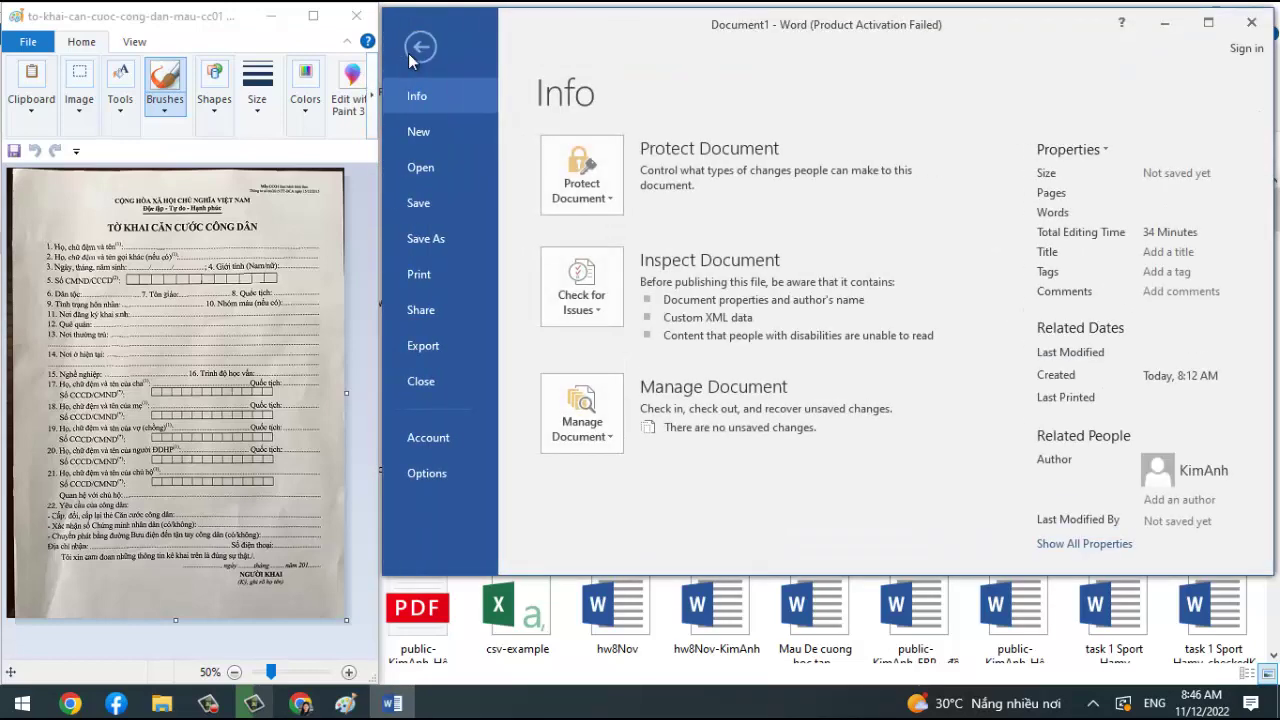
{"action": "left_click", "coordinate": [424, 50]}
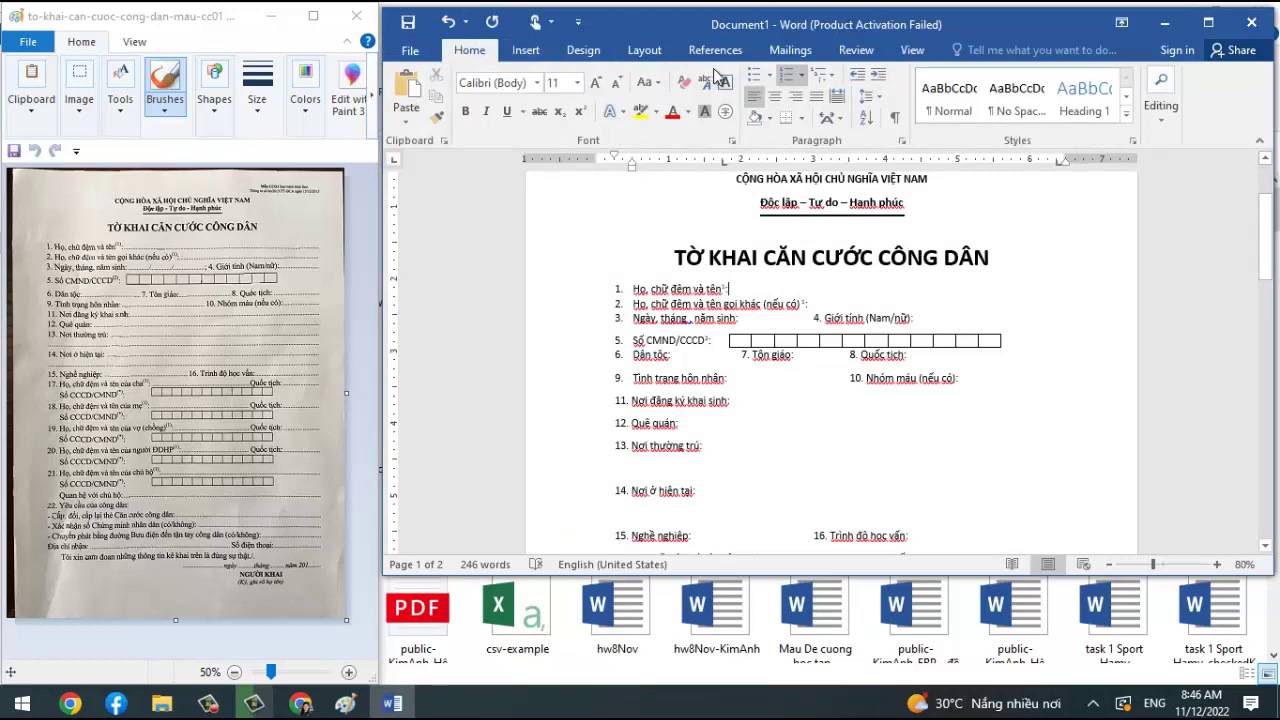
{"action": "left_click", "coordinate": [899, 144]}
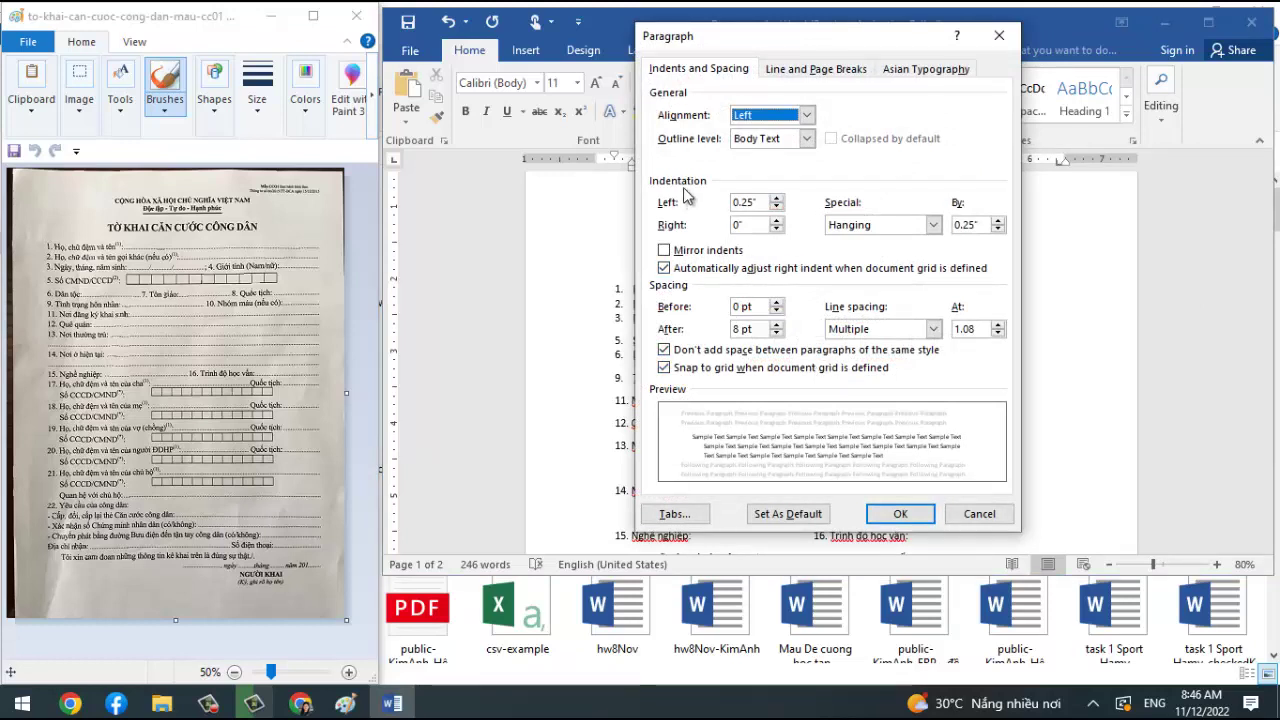
{"action": "left_click", "coordinate": [802, 78]}
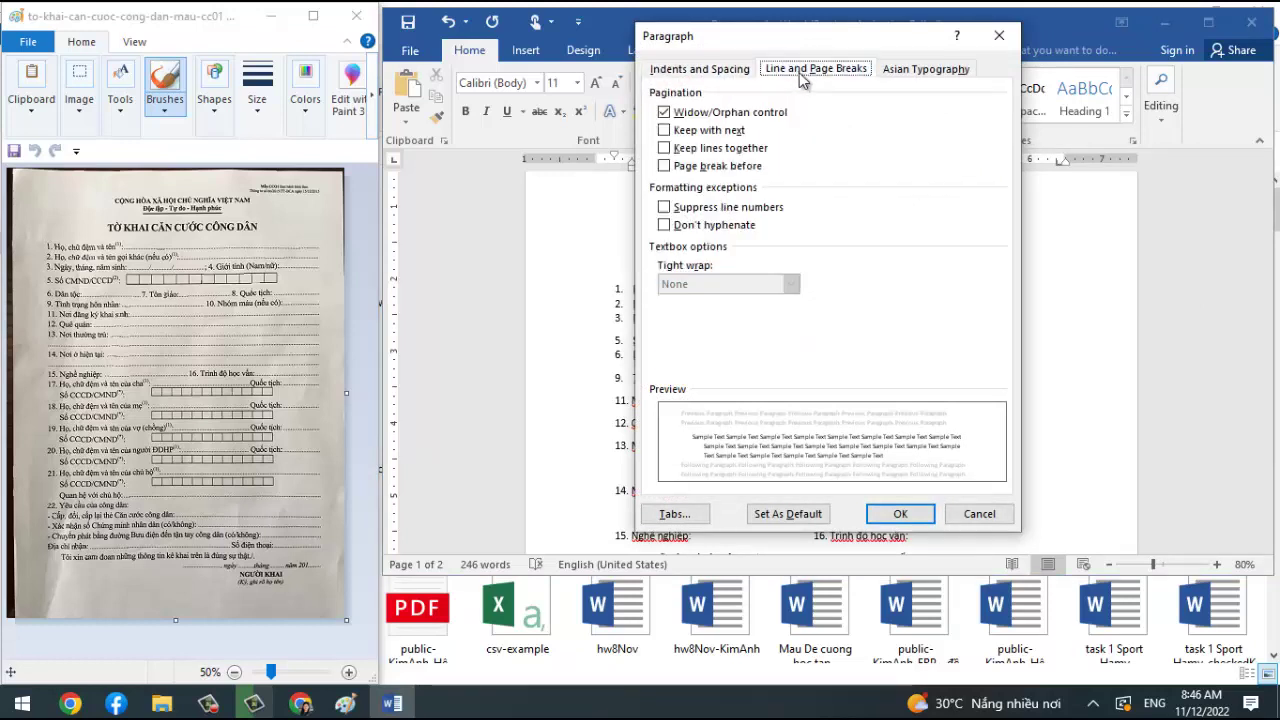
{"action": "left_click", "coordinate": [706, 78]}
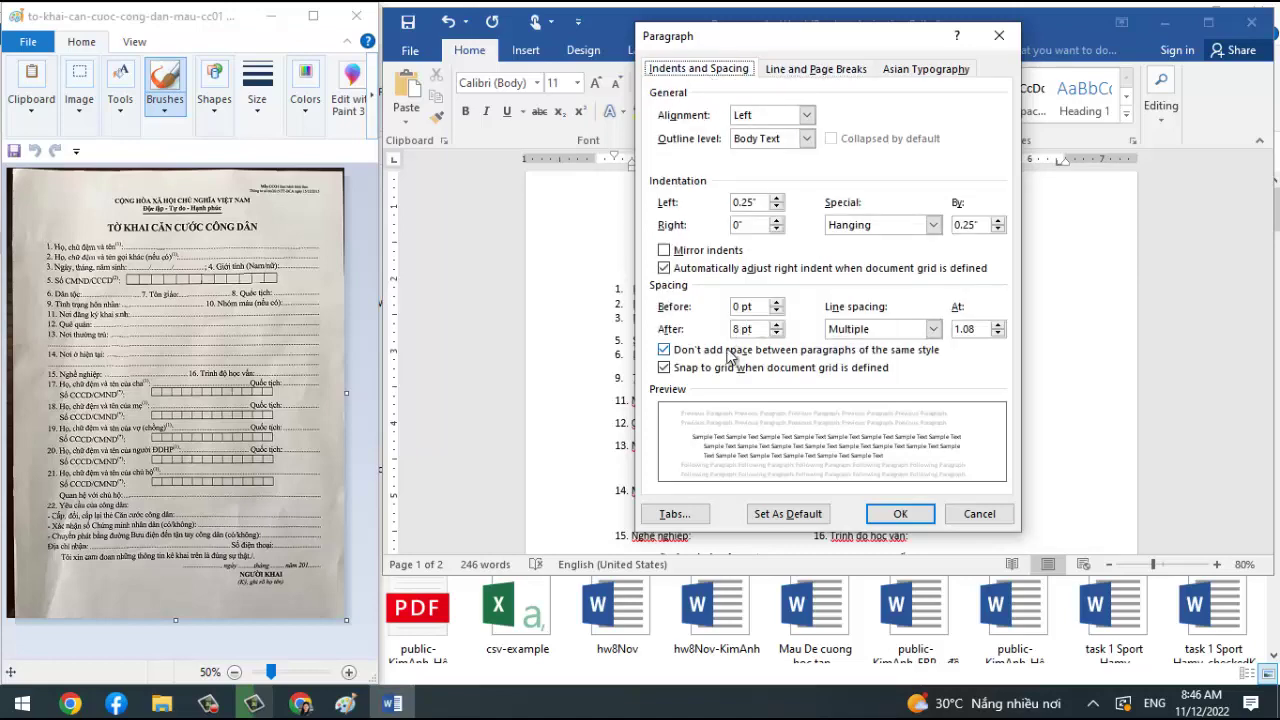
{"action": "left_click", "coordinate": [927, 70]}
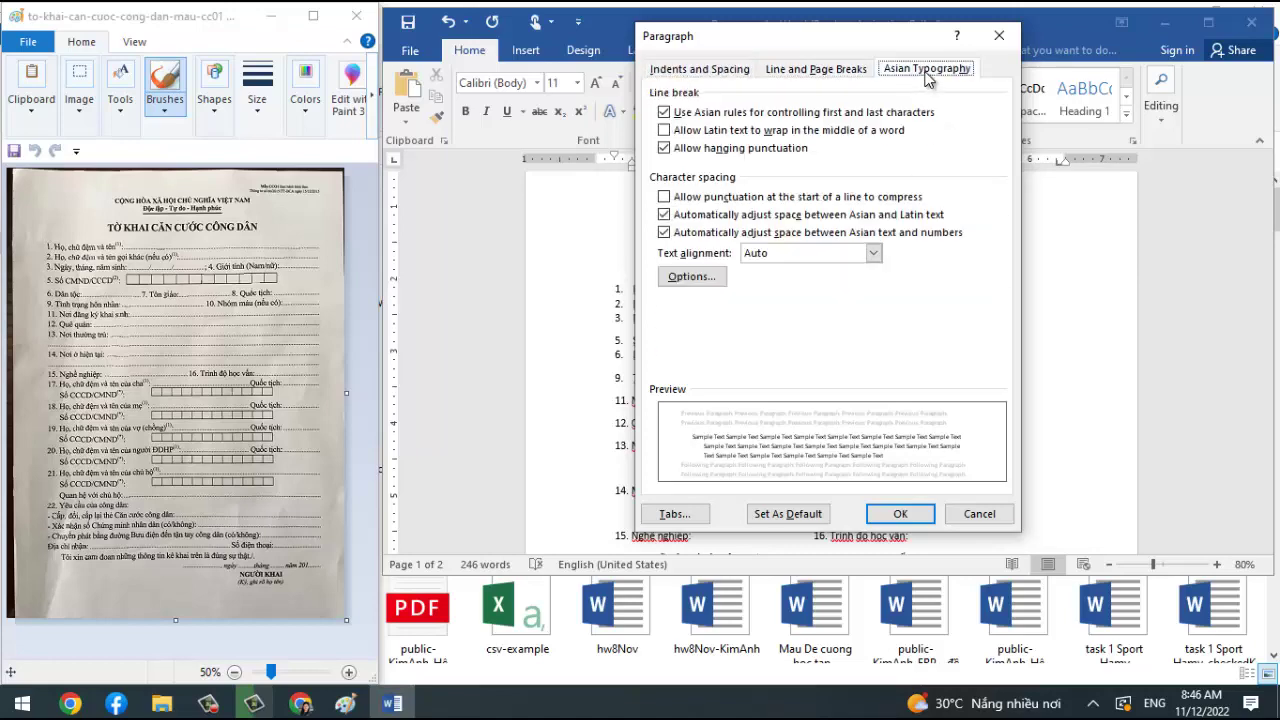
{"action": "left_click", "coordinate": [1000, 38]}
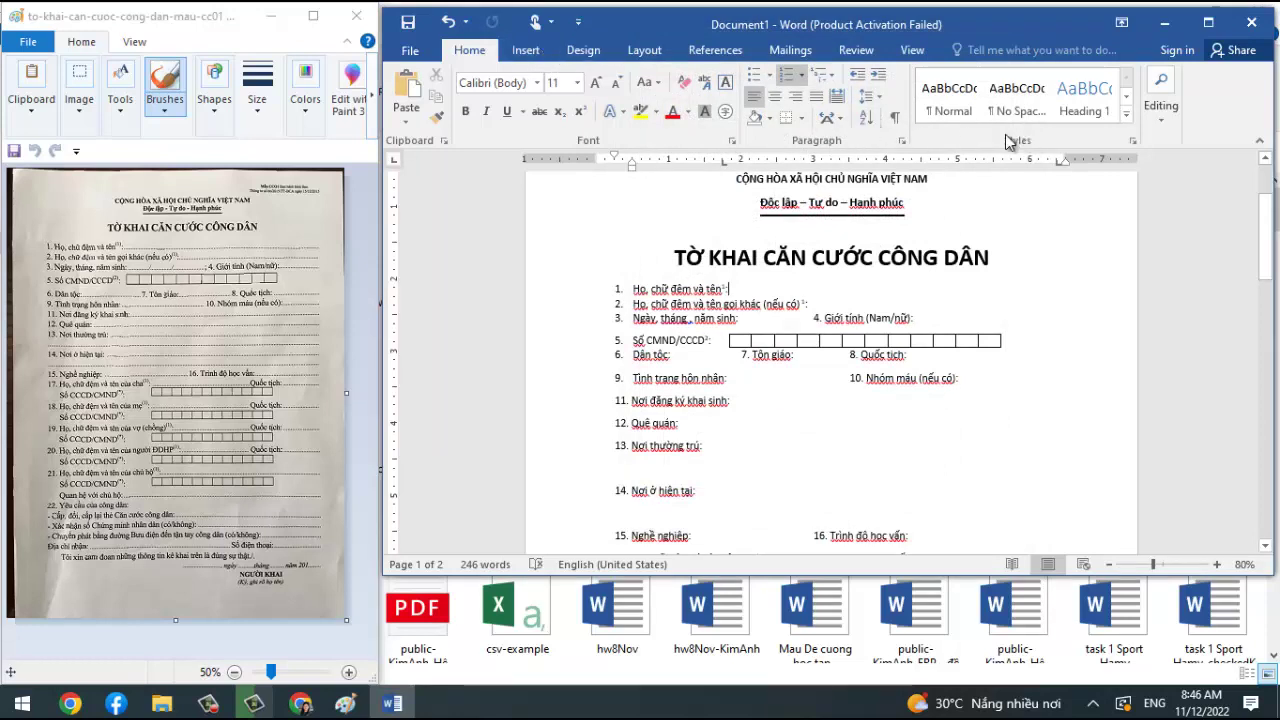
{"action": "left_click", "coordinate": [526, 50]}
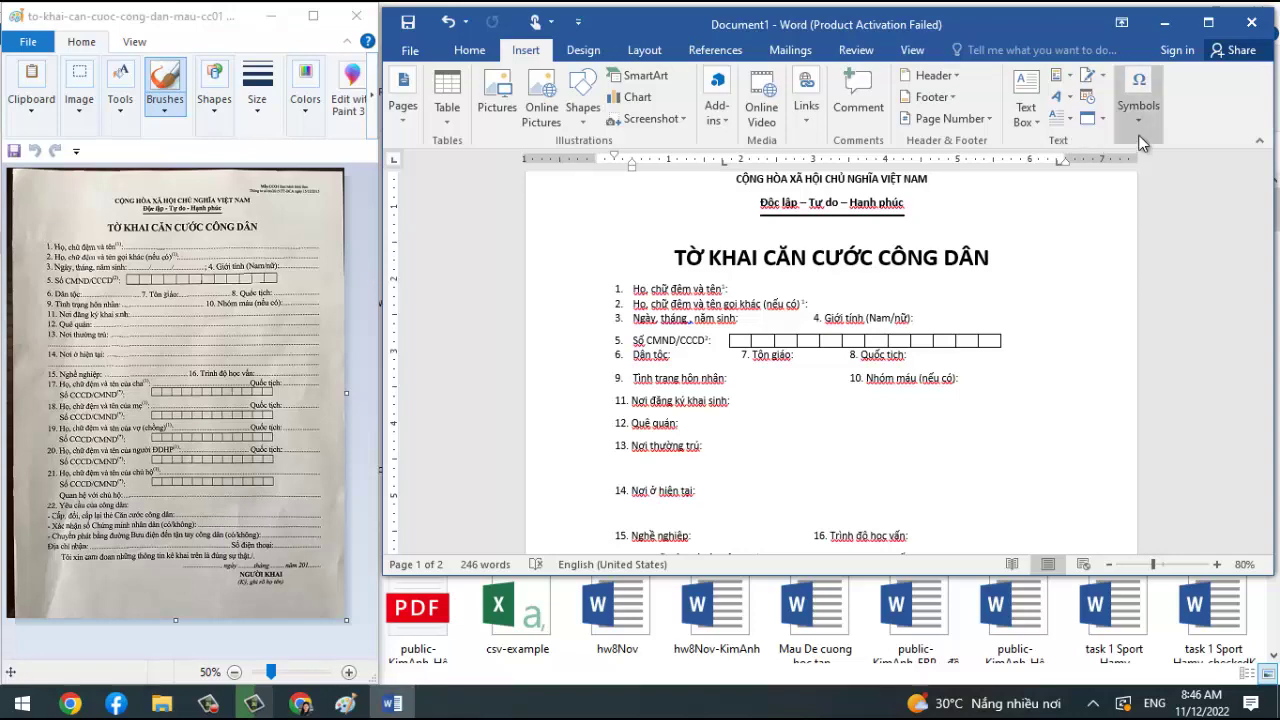
Maximize the Word window, then open and close the Cover Page gallery without inserting anything.
{"action": "left_click", "coordinate": [1219, 24]}
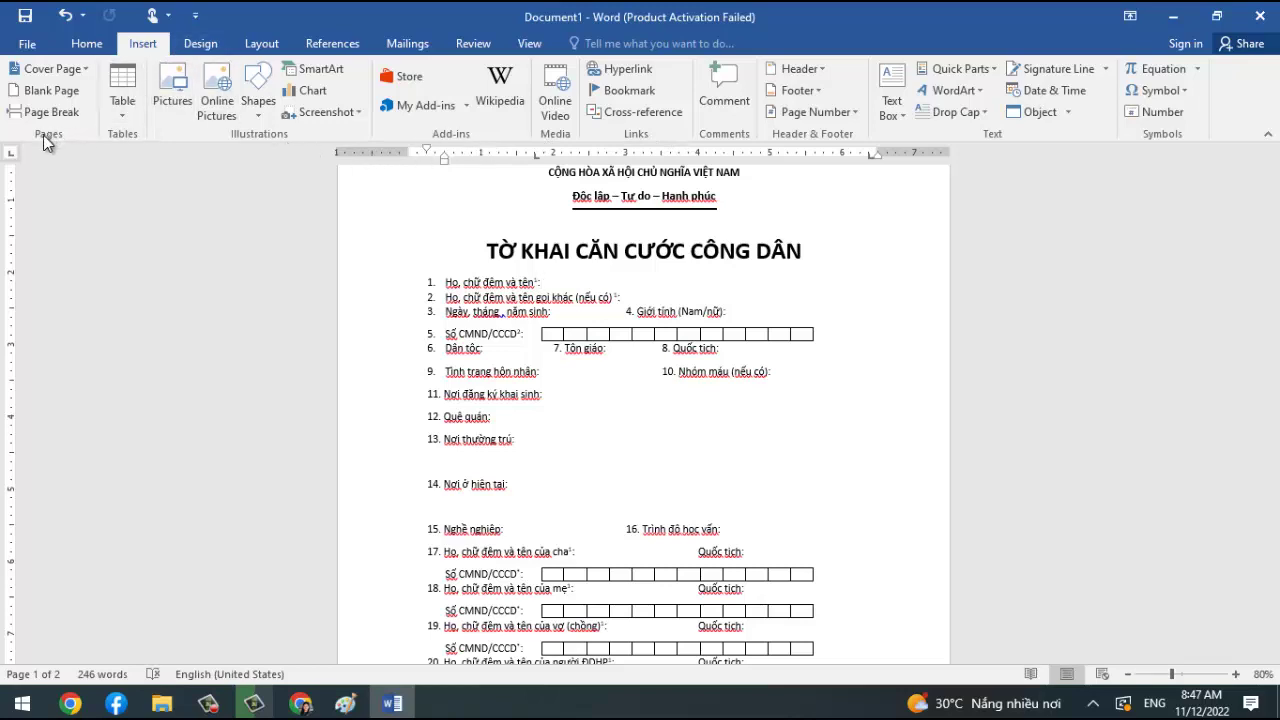
{"action": "left_click", "coordinate": [86, 68]}
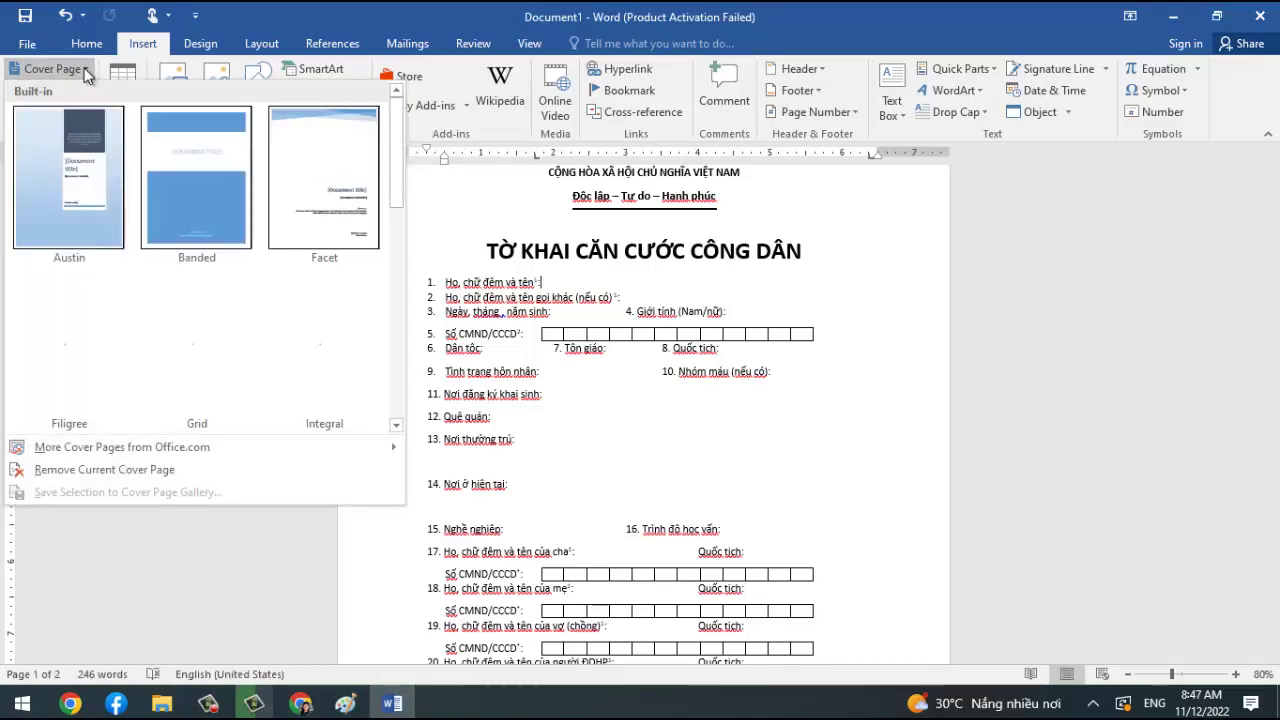
{"action": "left_click", "coordinate": [139, 44]}
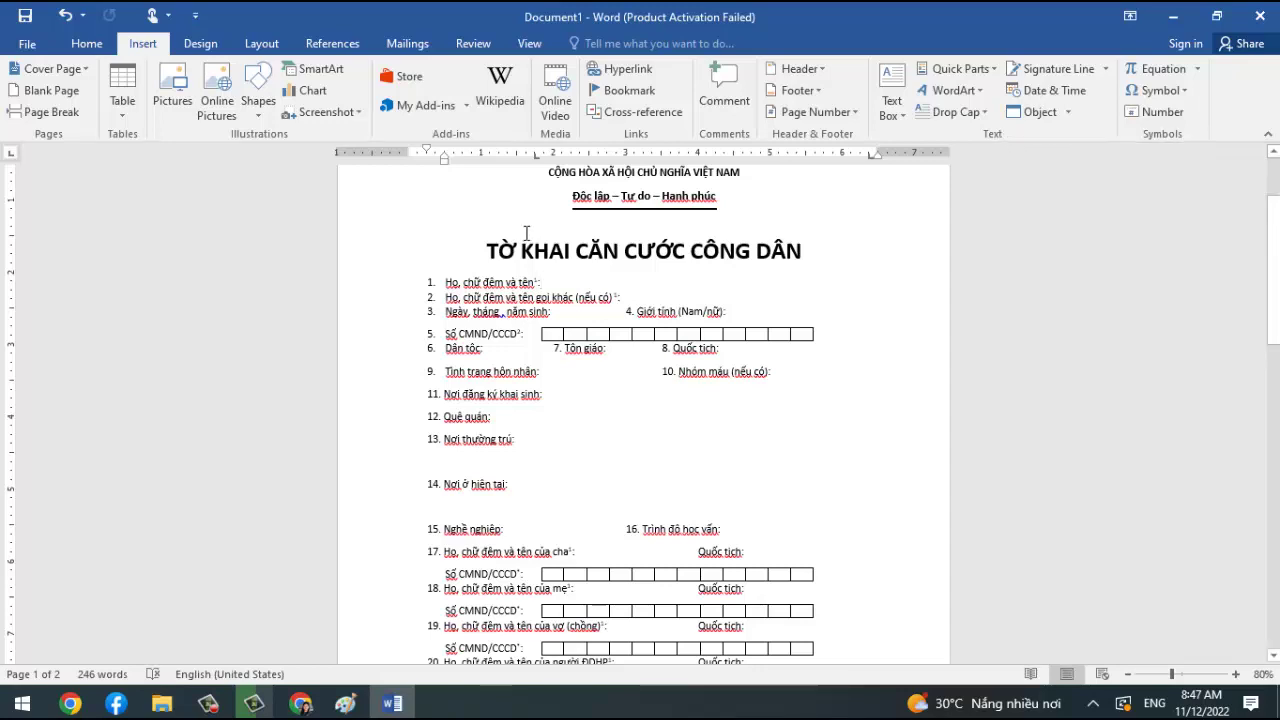
{"action": "left_click", "coordinate": [566, 281]}
{"action": "right_click", "coordinate": [561, 284]}
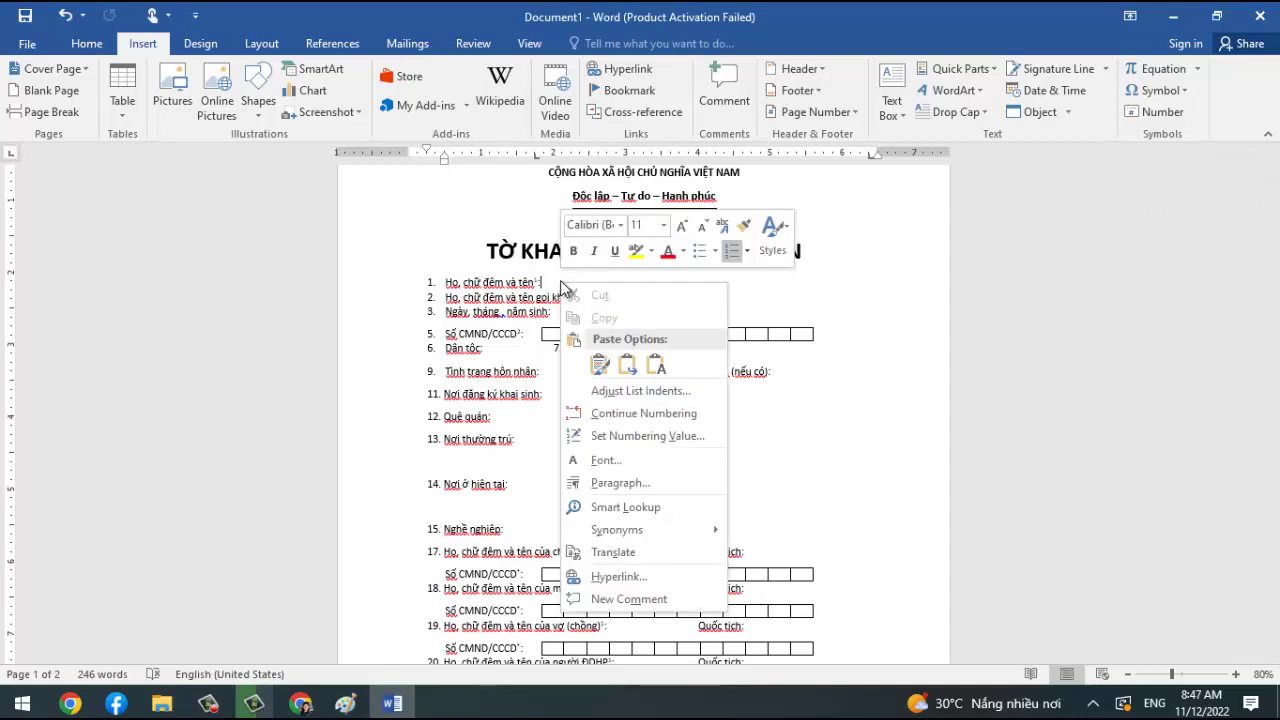
{"action": "left_click", "coordinate": [560, 283]}
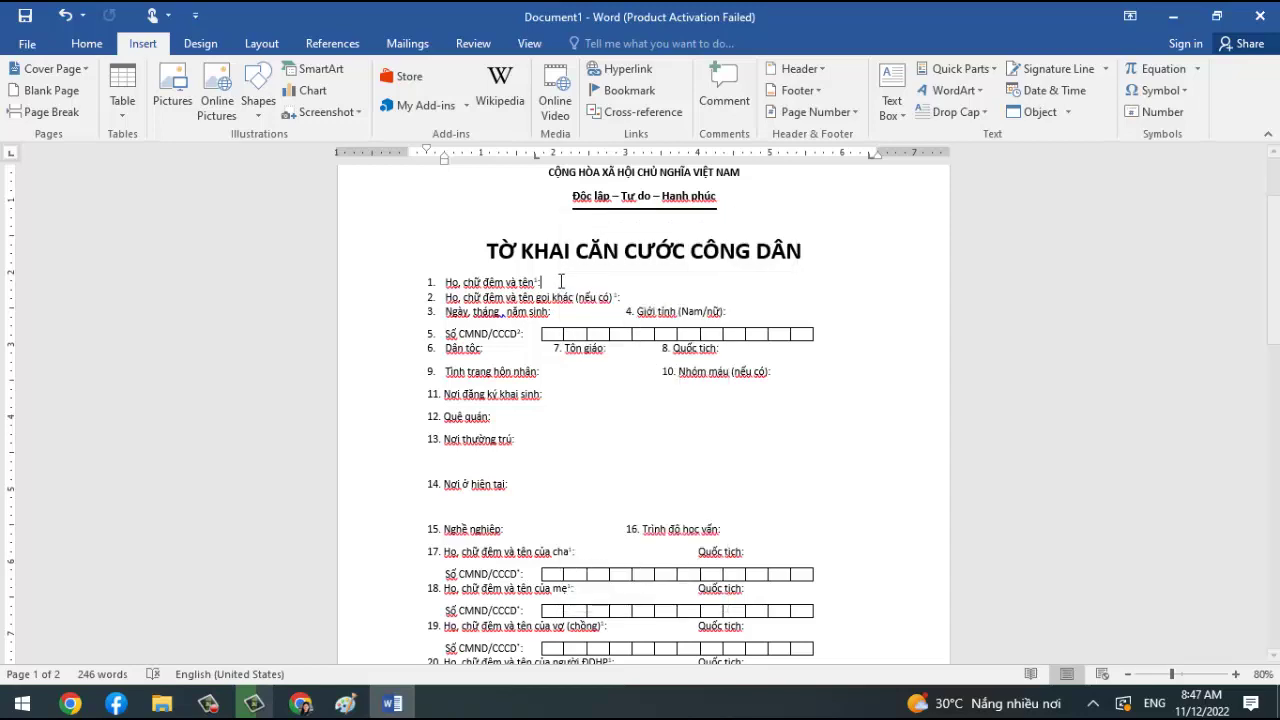
{"action": "left_click", "coordinate": [870, 282]}
{"action": "left_click", "coordinate": [841, 152]}
{"action": "double_click", "coordinate": [841, 152]}
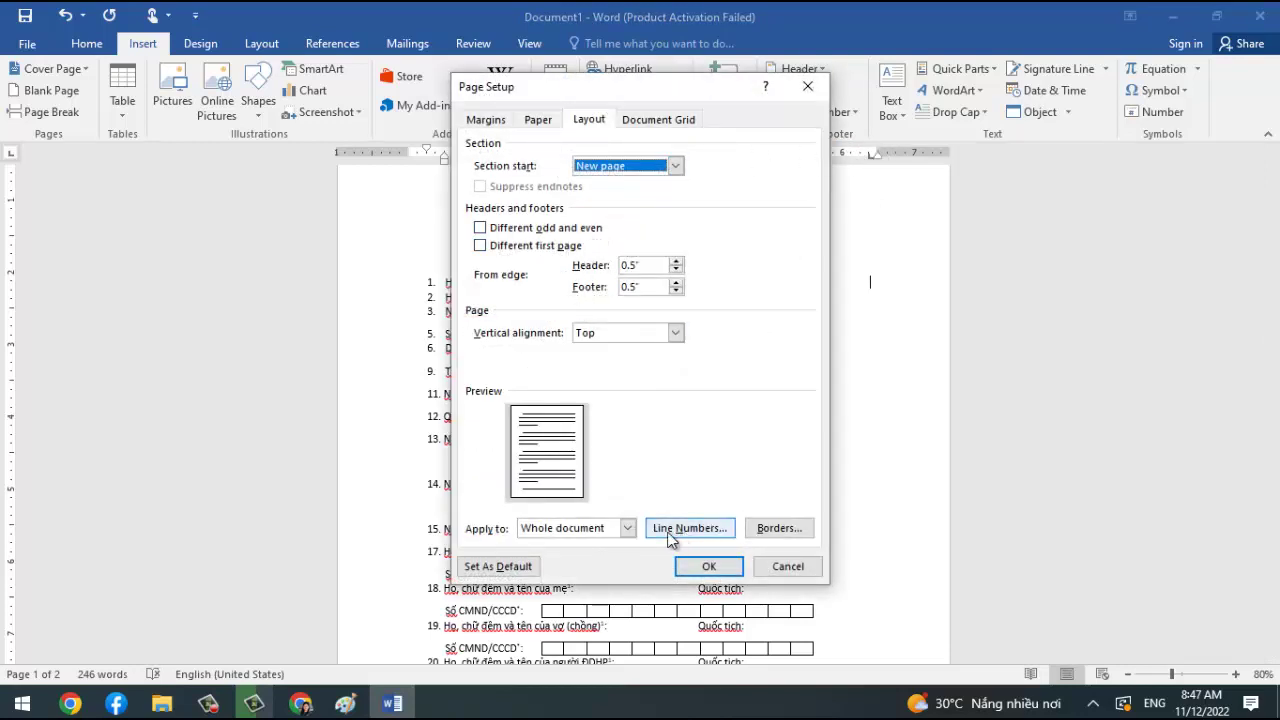
{"action": "left_click", "coordinate": [628, 530]}
{"action": "left_click", "coordinate": [629, 528]}
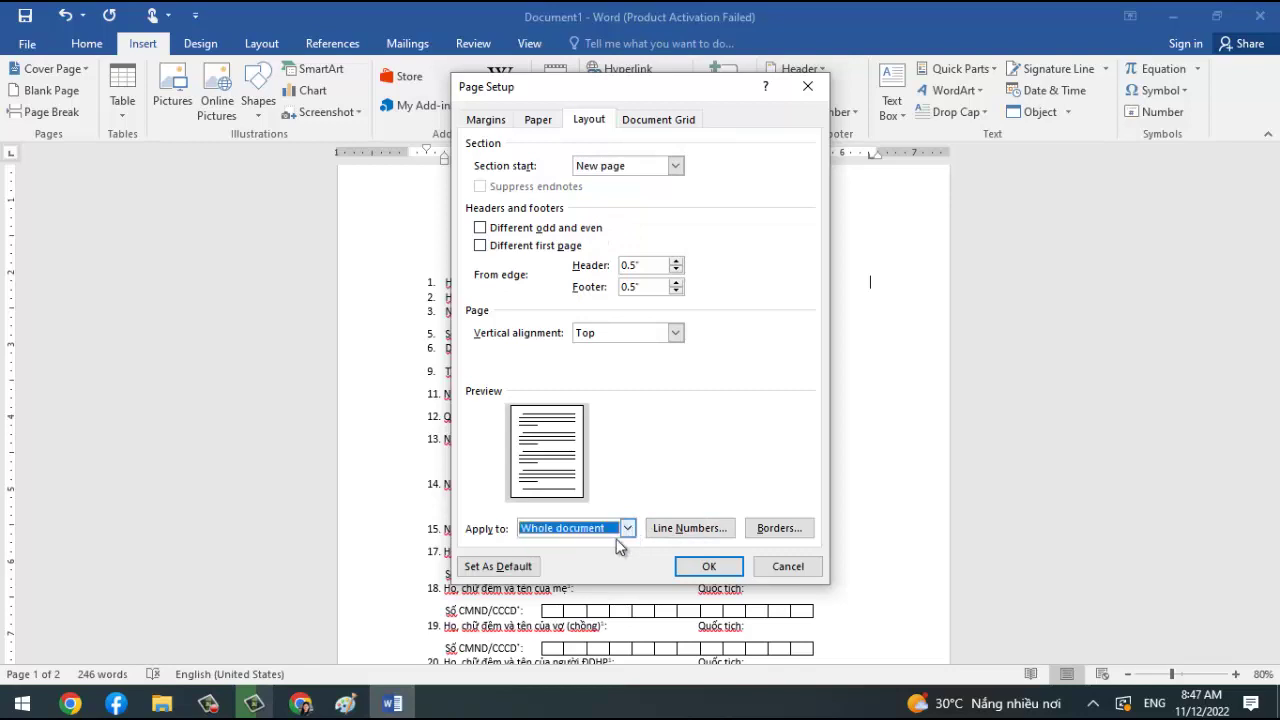
{"action": "left_click", "coordinate": [537, 121]}
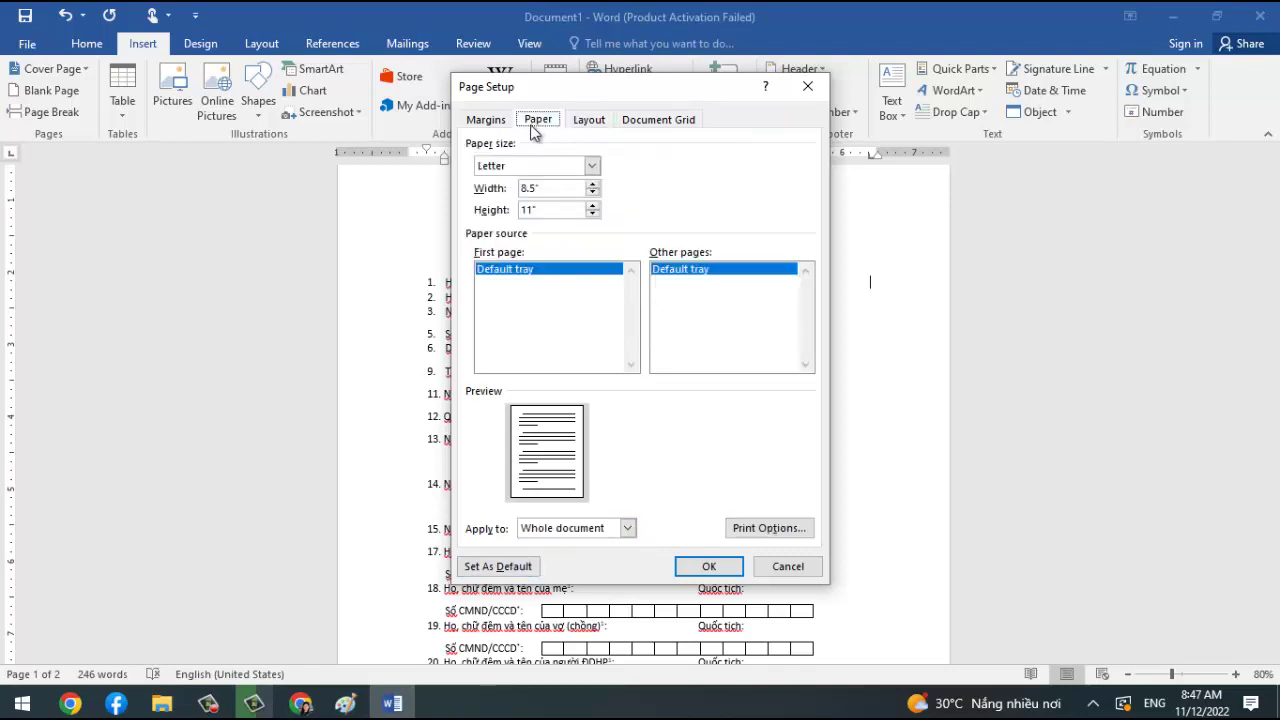
{"action": "left_click", "coordinate": [492, 120]}
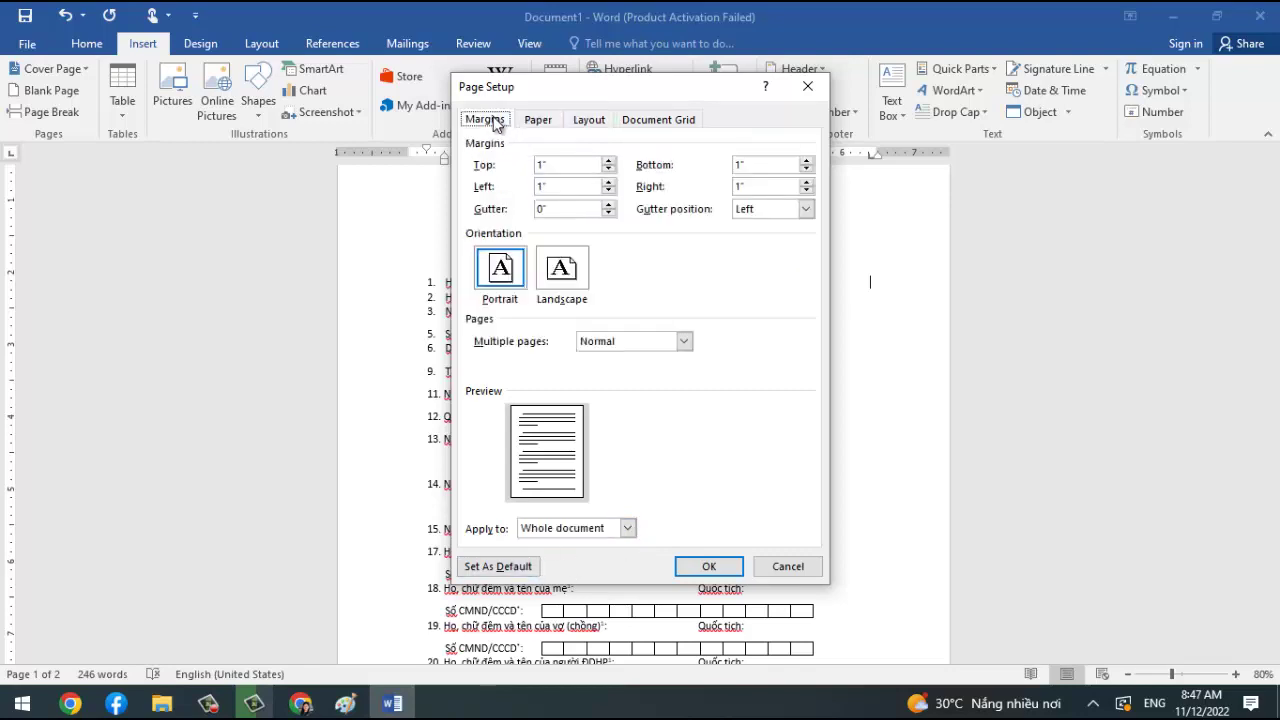
{"action": "left_click", "coordinate": [648, 122]}
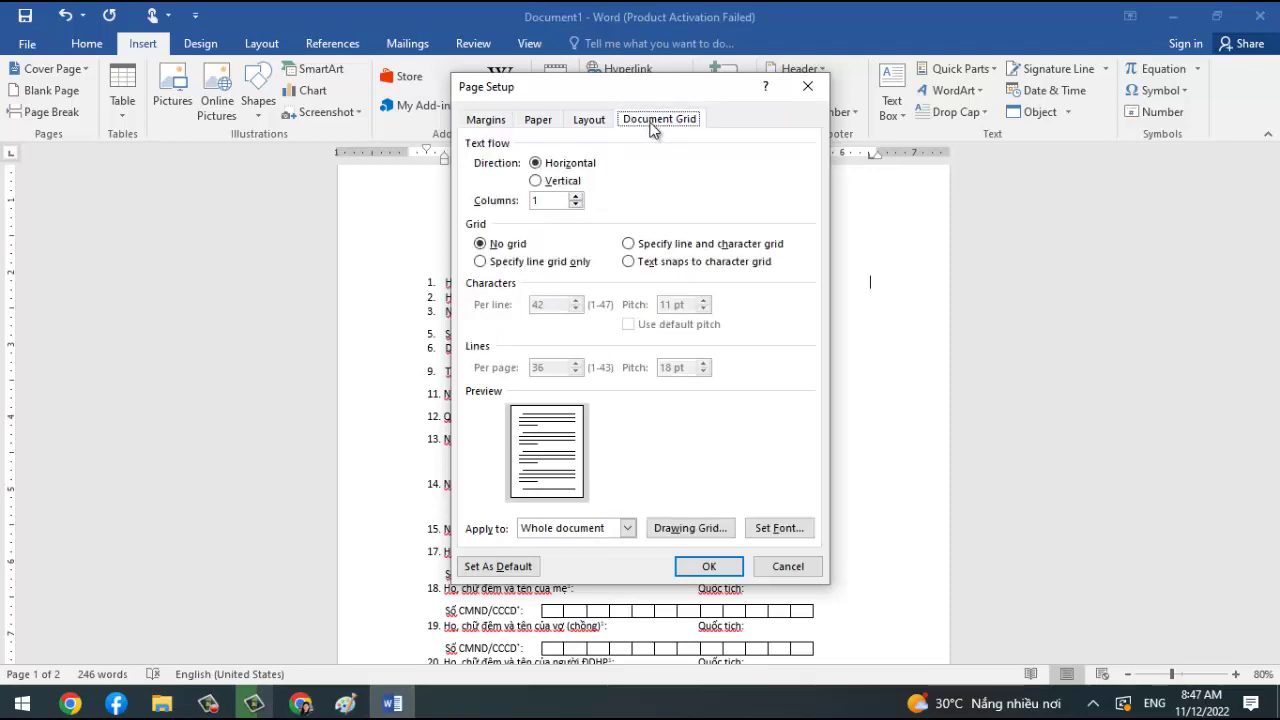
{"action": "left_click", "coordinate": [808, 88]}
{"action": "mouse_move", "coordinate": [300, 704]}
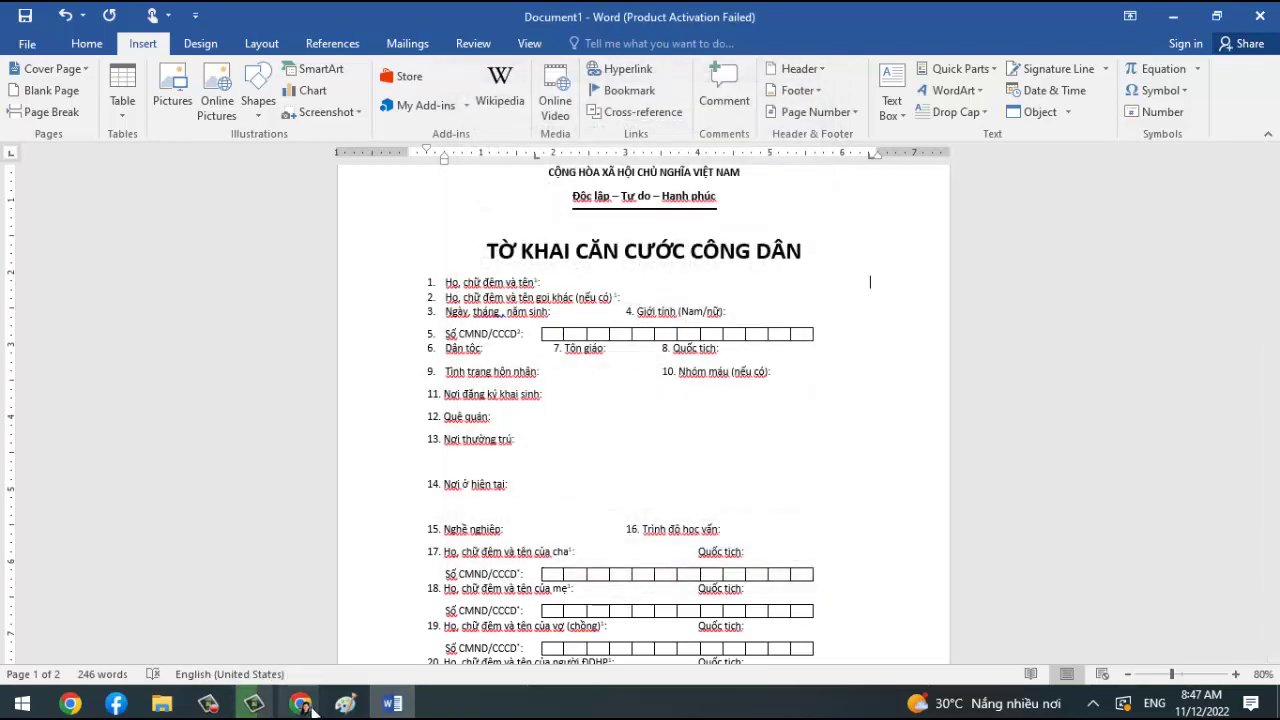
Bring Chrome forward and start a search query 'tab windows 2012' in a new tab.
{"action": "left_click", "coordinate": [477, 640]}
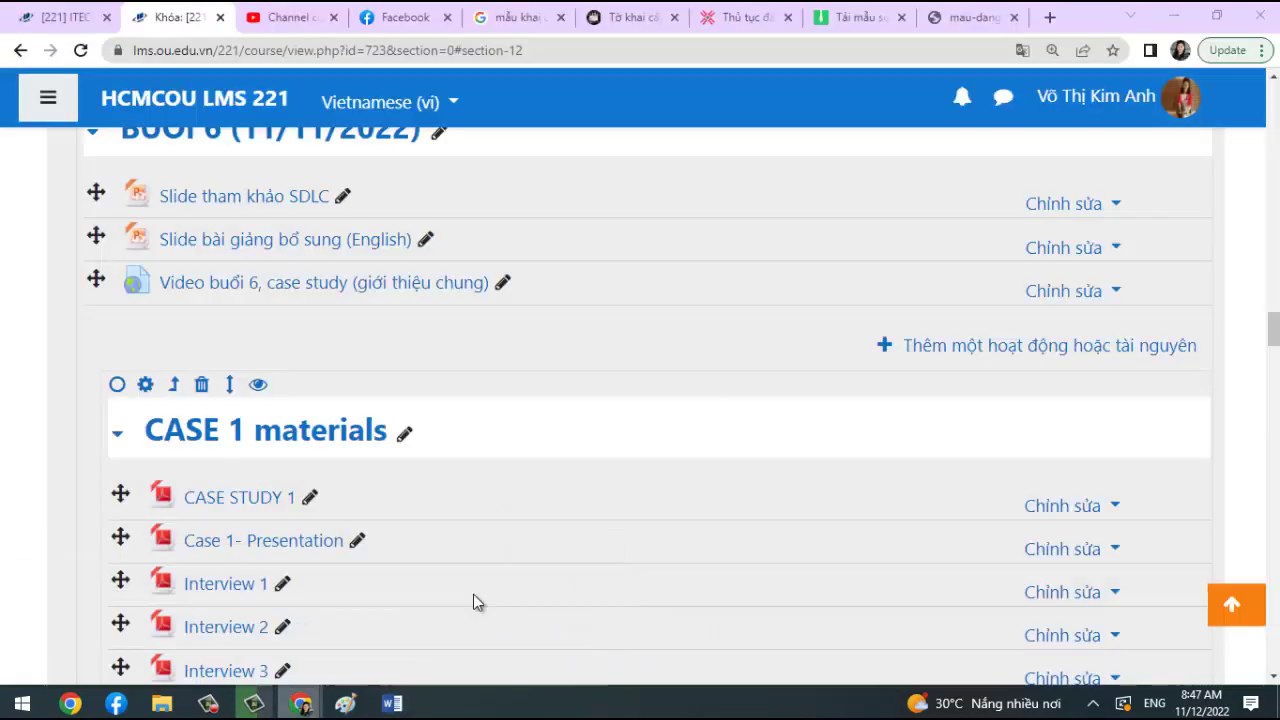
{"action": "left_click", "coordinate": [1045, 20]}
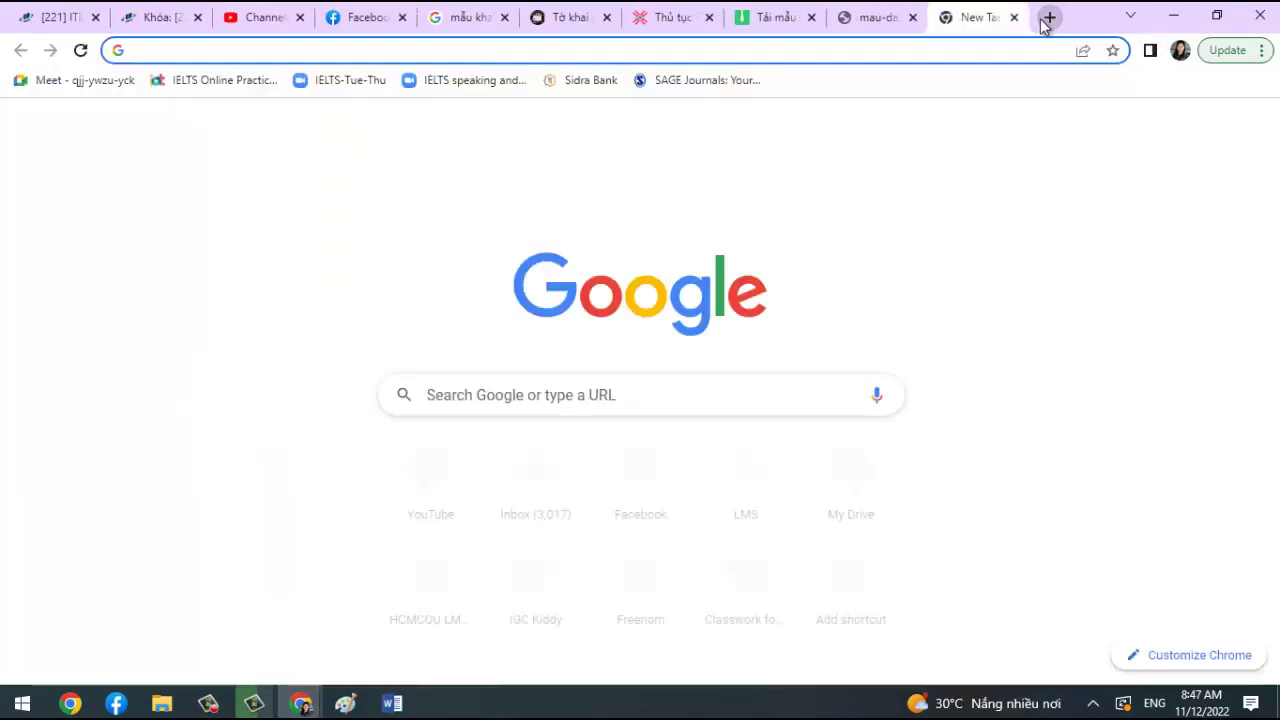
{"action": "type", "text": "tab window"}
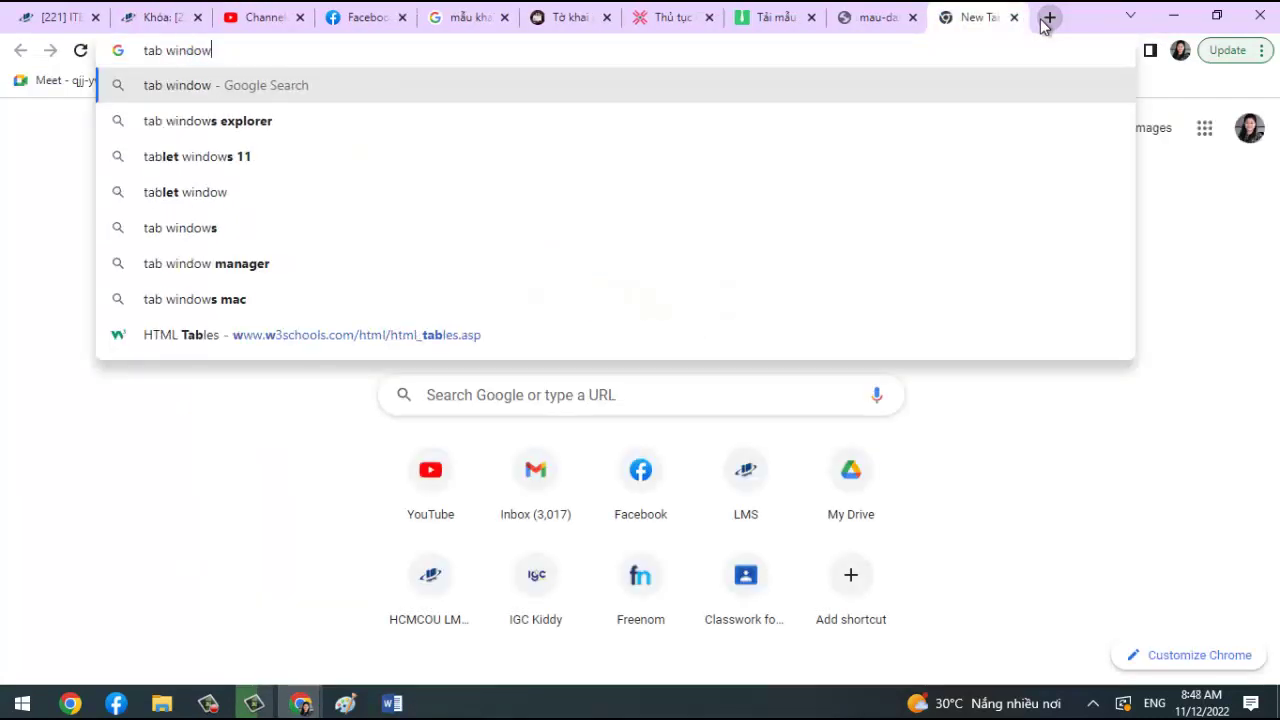
{"action": "type", "text": "s 2012"}
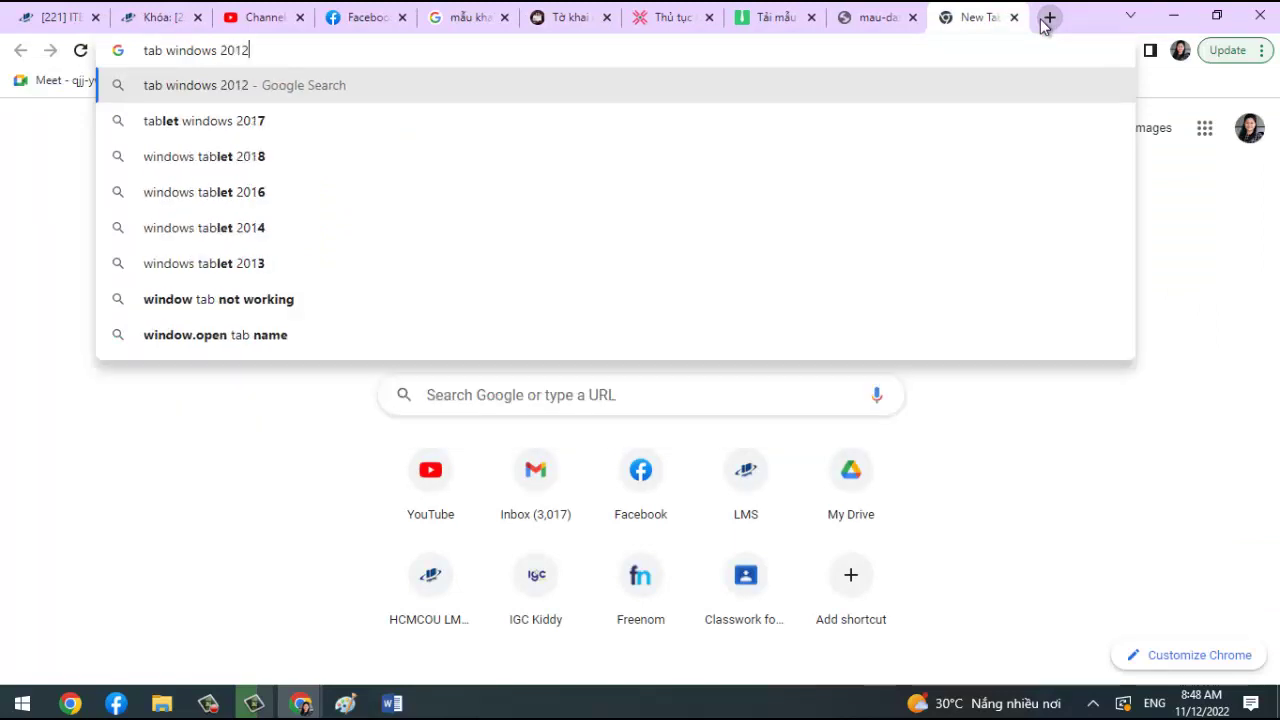
{"action": "left_click", "coordinate": [12, 704]}
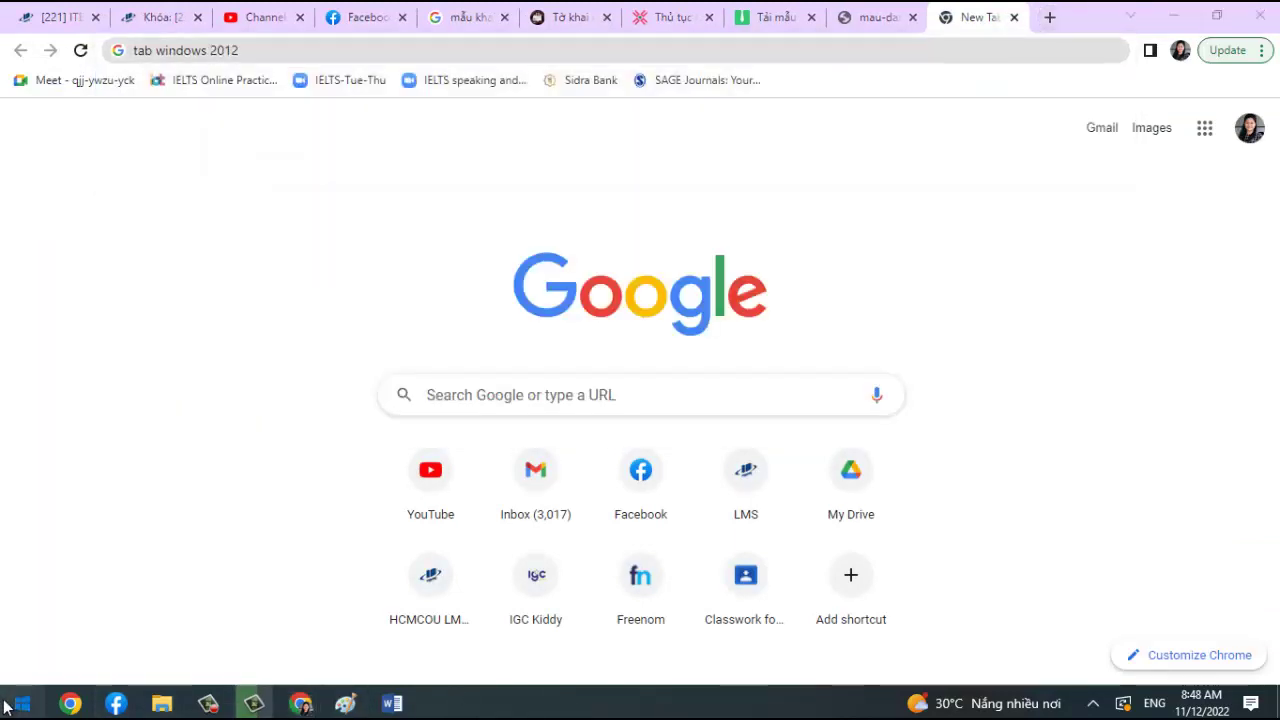
{"action": "type", "text": "ư"}
{"action": "type", "text": "w"}
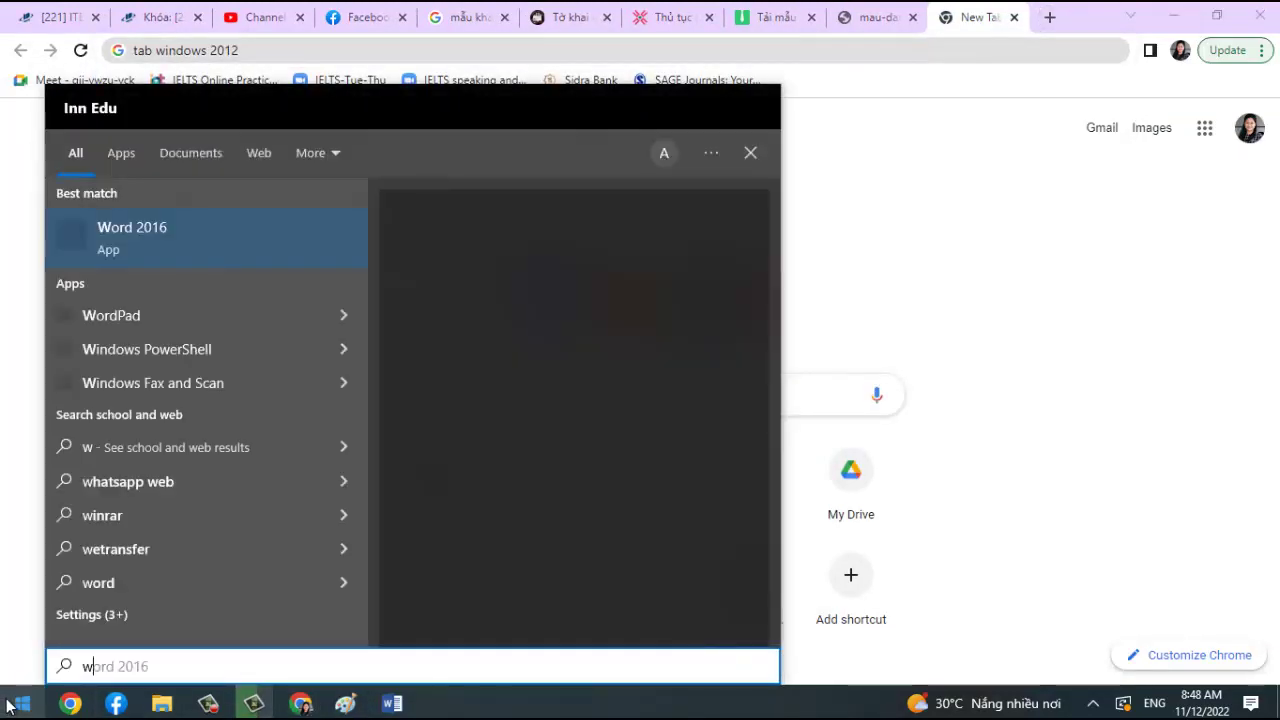
{"action": "type", "text": "ord"}
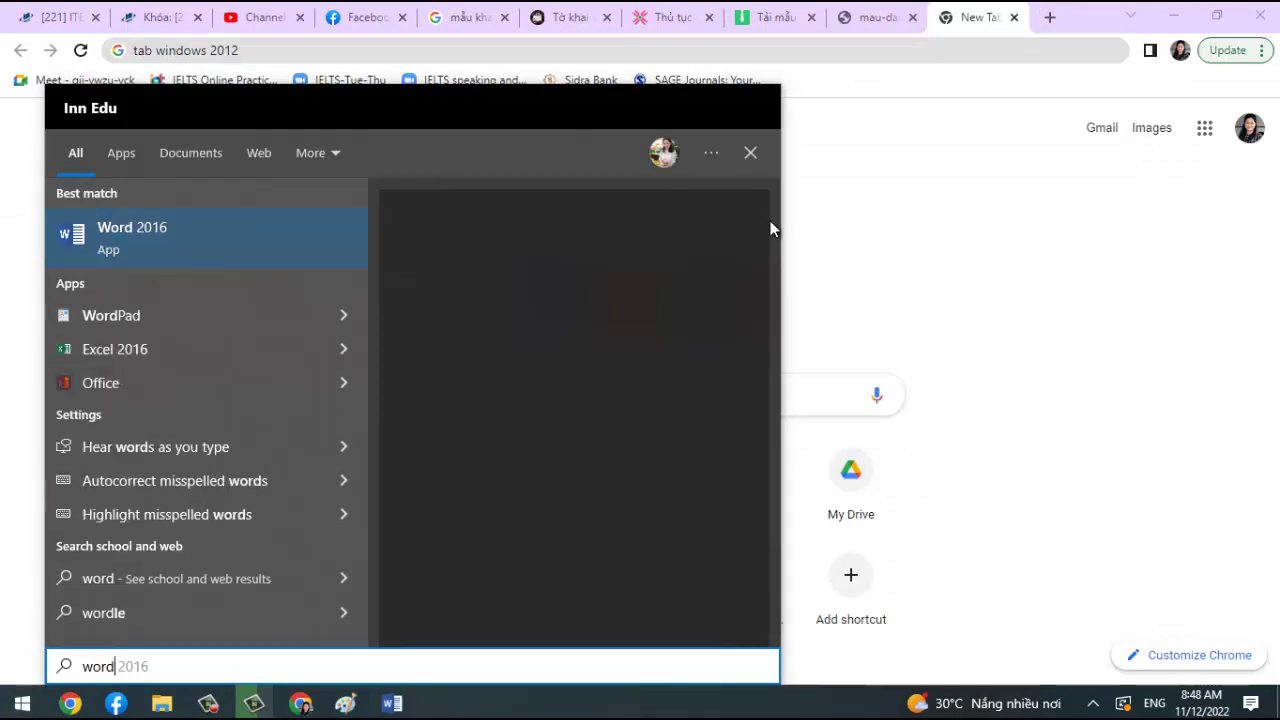
{"action": "left_click", "coordinate": [918, 170]}
Correct the query to 'tab word 2016' and run the search.
{"action": "left_click", "coordinate": [240, 50]}
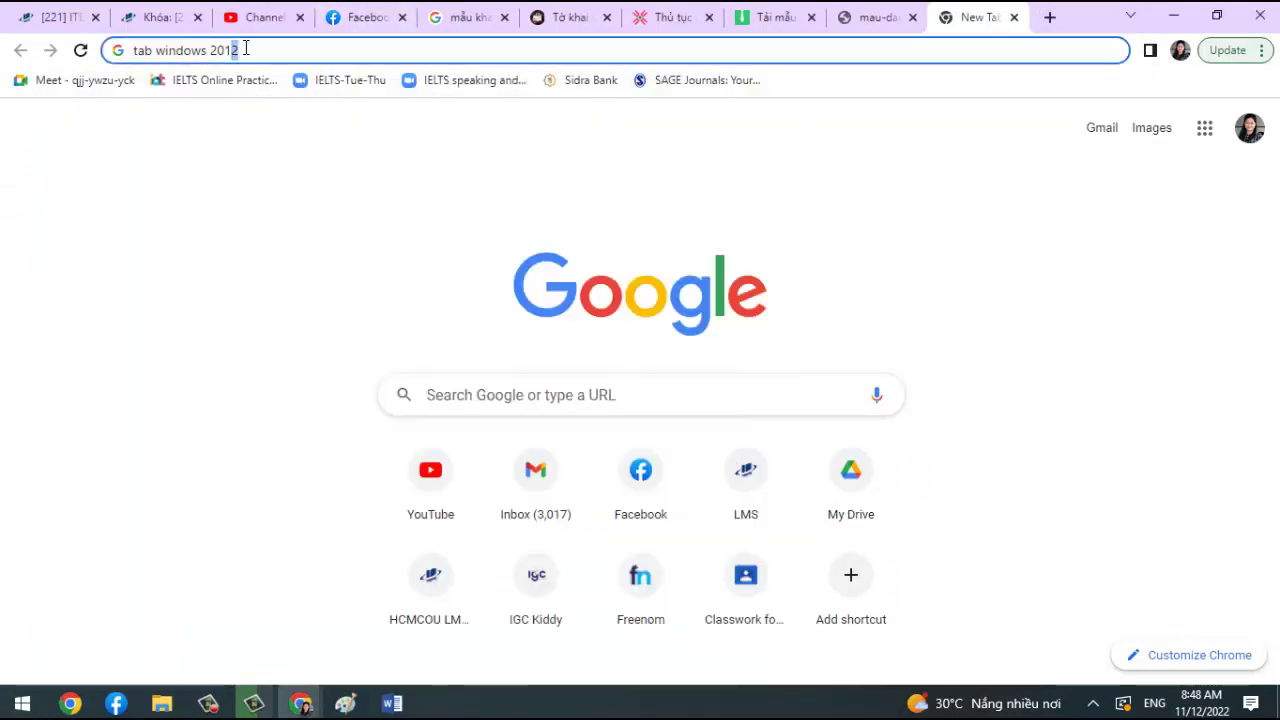
{"action": "key", "text": "BackSpace"}
{"action": "type", "text": "6"}
{"action": "left_click", "coordinate": [222, 50]}
{"action": "key", "text": "BackSpace"}
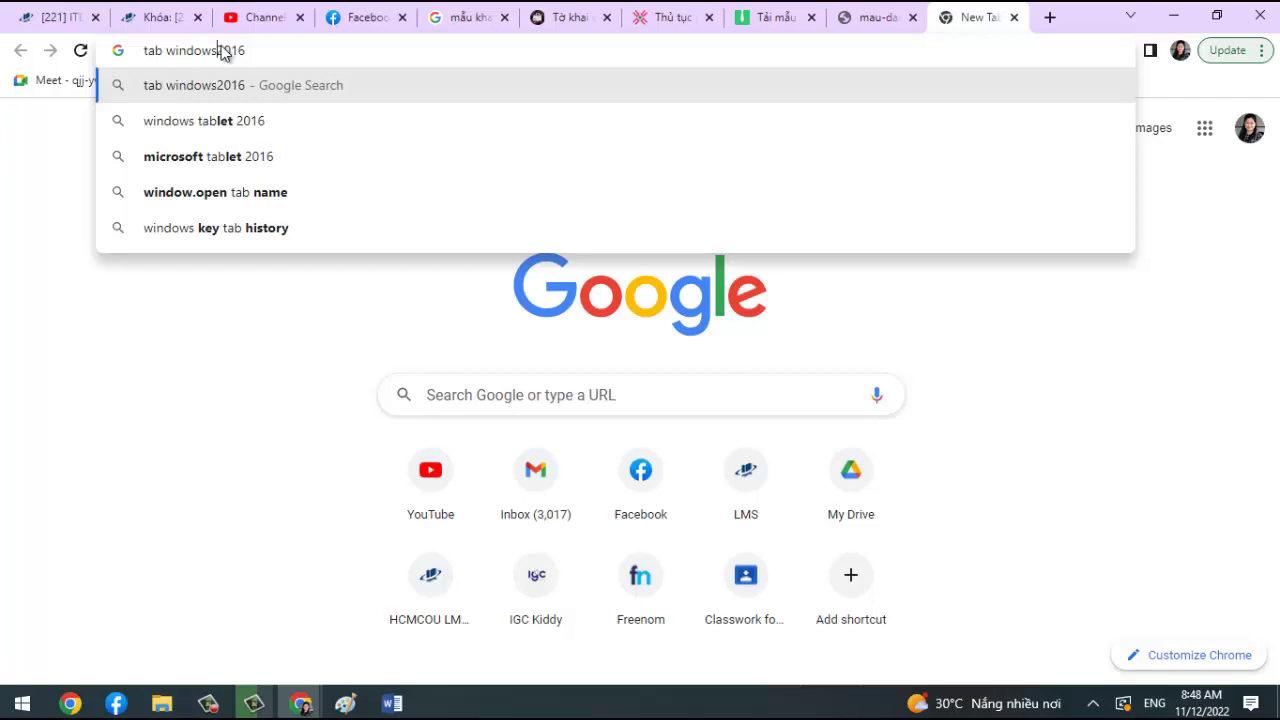
{"action": "key", "text": "BackSpace"}
{"action": "key", "text": "BackSpace"}
{"action": "key", "text": "BackSpace"}
{"action": "key", "text": "BackSpace"}
{"action": "key", "text": "BackSpace"}
{"action": "key", "text": "BackSpace"}
{"action": "type", "text": "ò"}
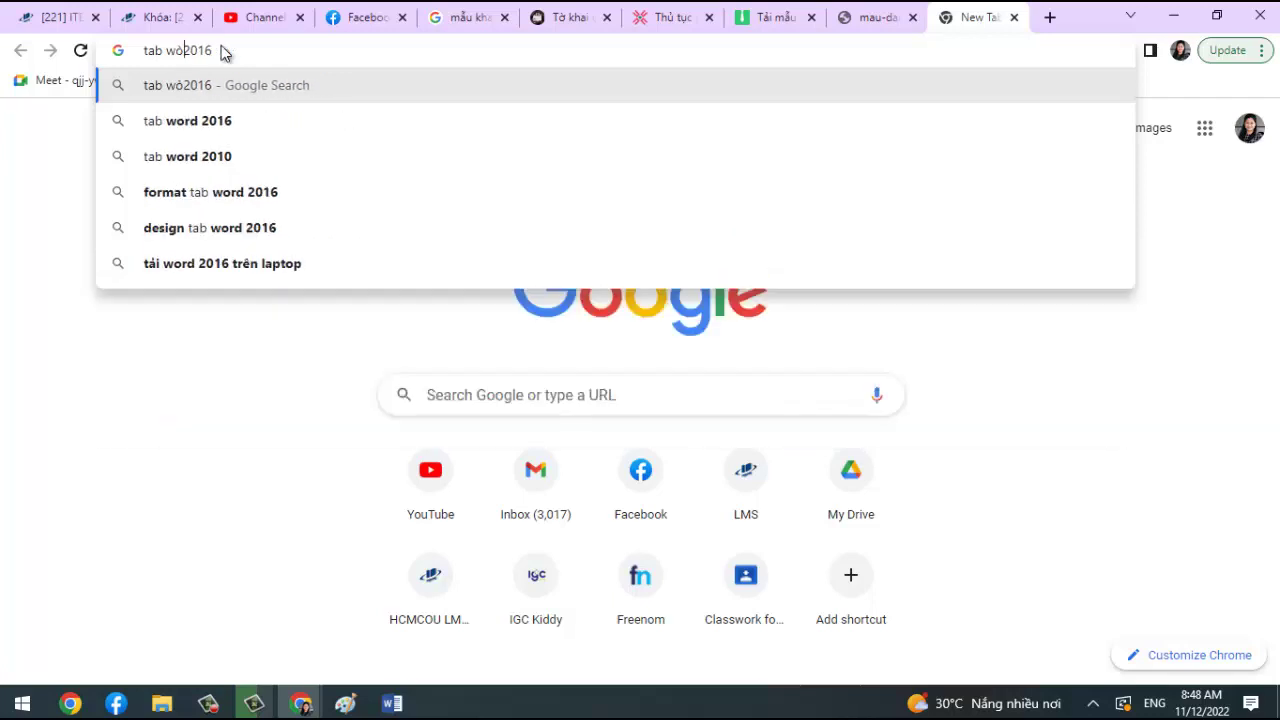
{"action": "key", "text": "BackSpace"}
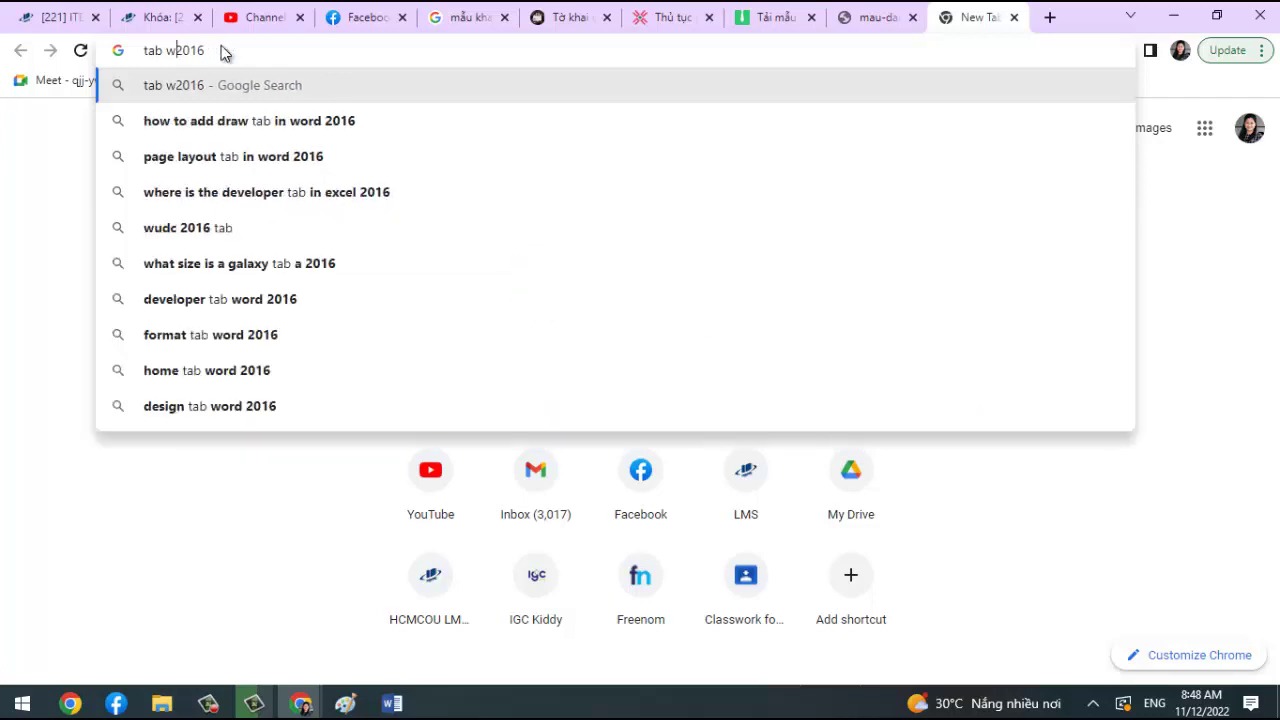
{"action": "type", "text": "ord"}
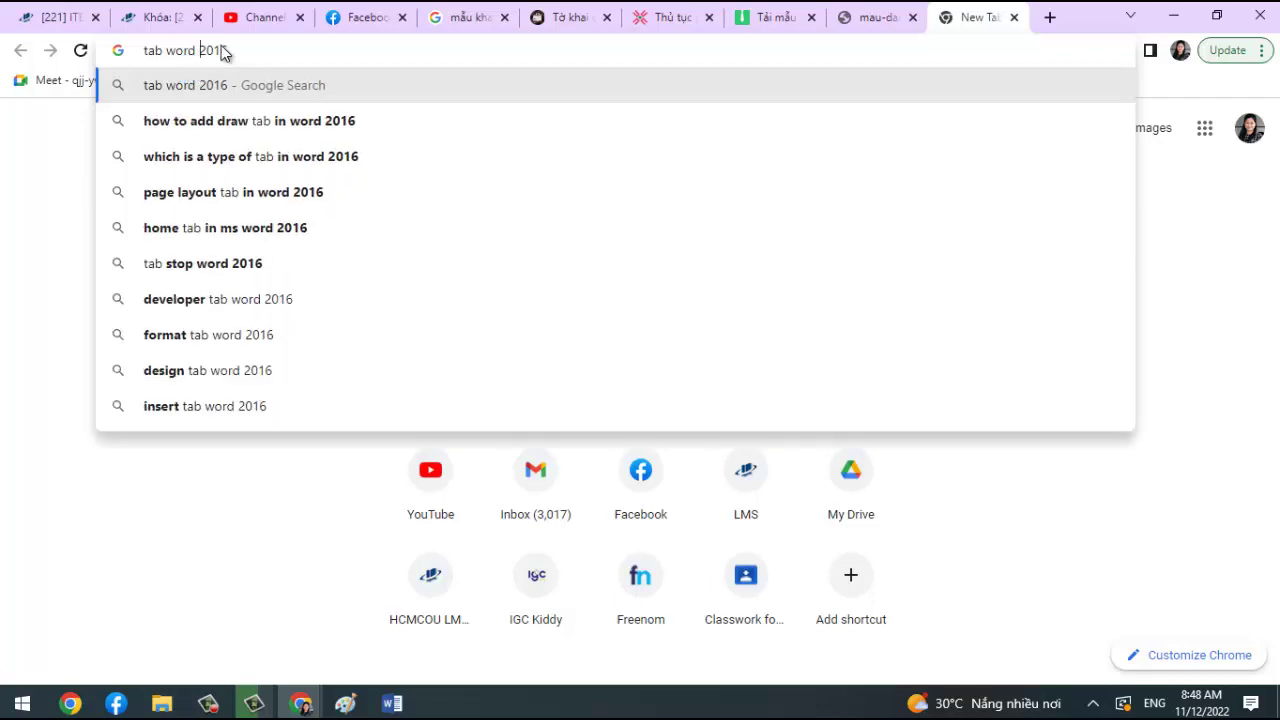
{"action": "key", "text": "Return"}
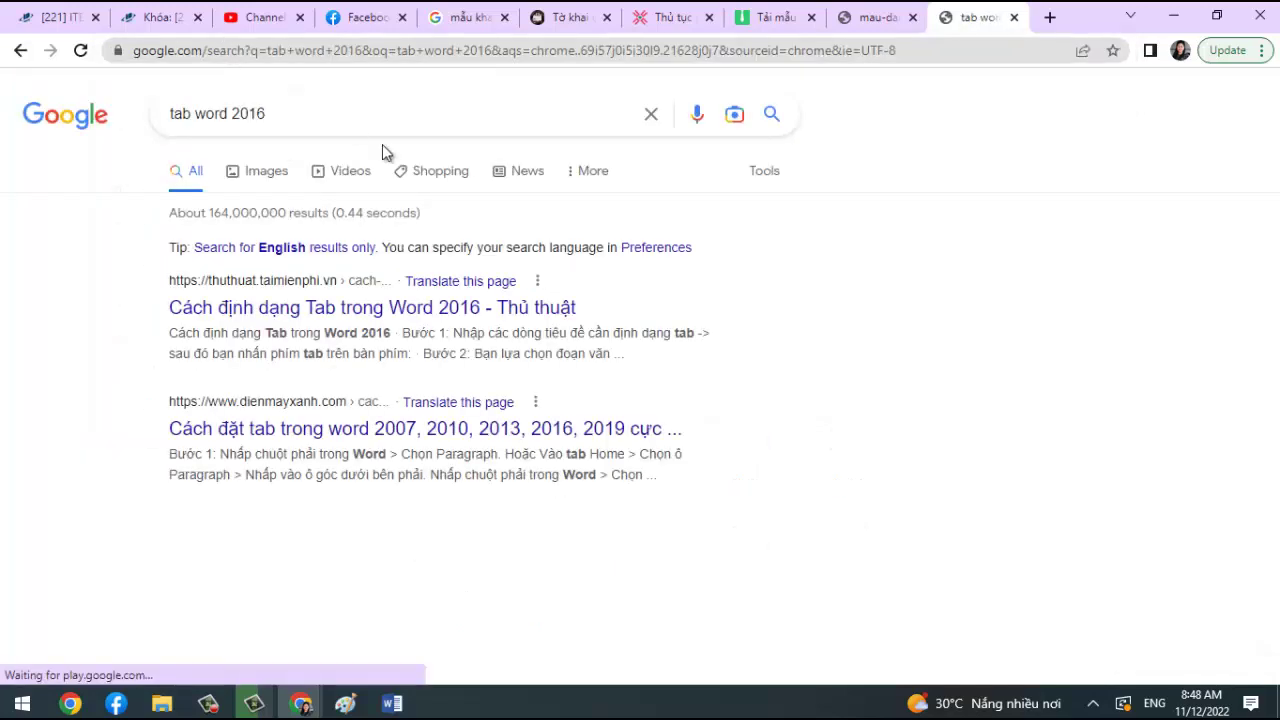
Open the thuthuat.taimienphi.vn Word 2016 tabs article, scroll to Step 2, and return to Word.
{"action": "left_click", "coordinate": [436, 318]}
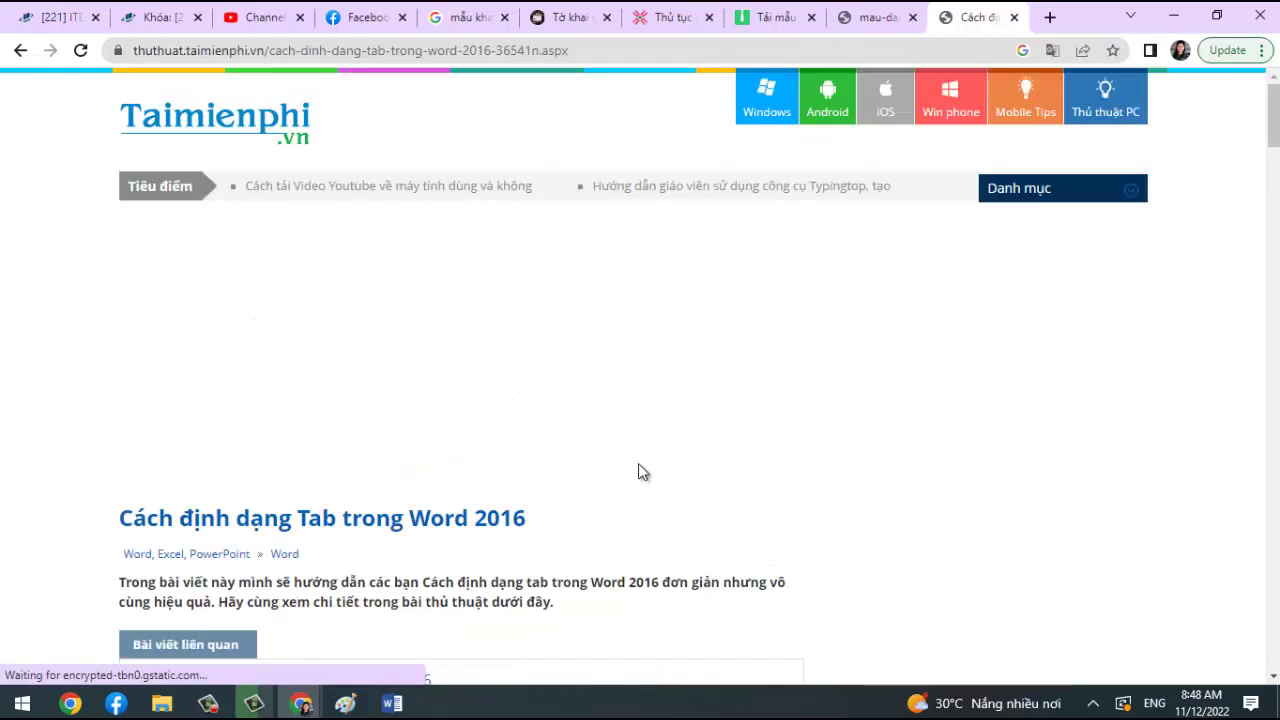
{"action": "left_click_drag", "start_coordinate": [1273, 126], "coordinate": [1274, 356]}
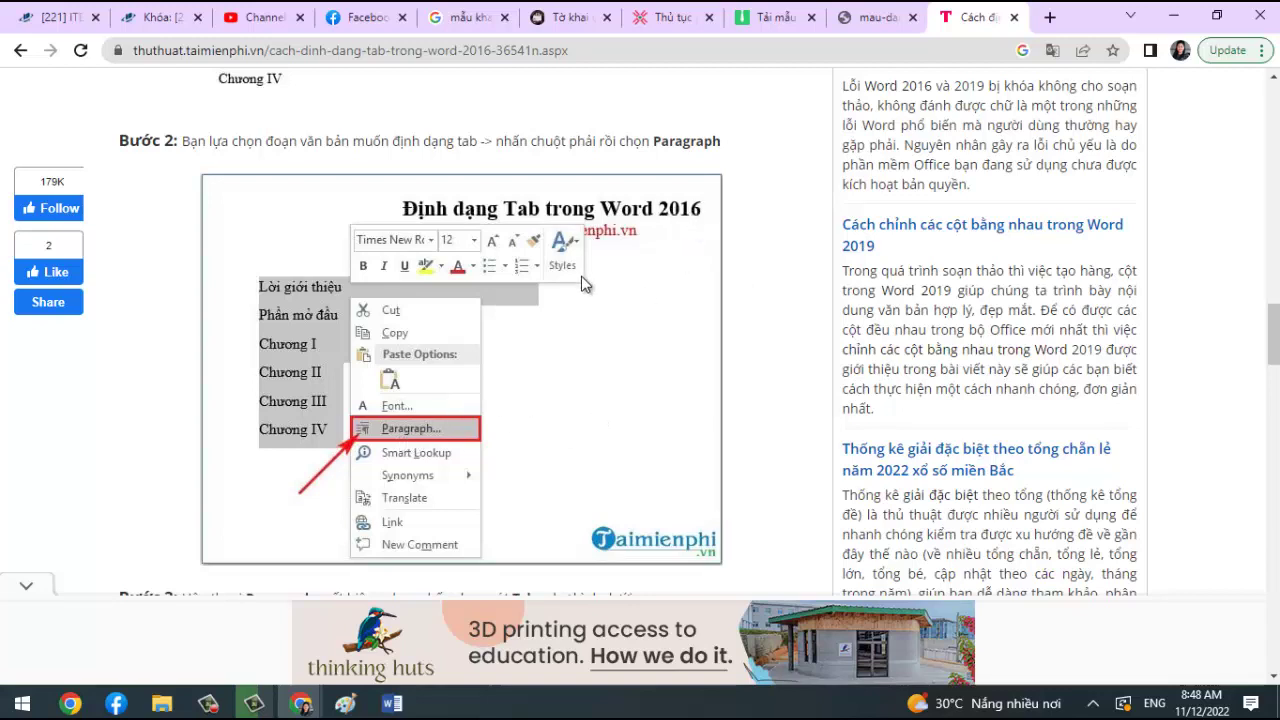
{"action": "key", "text": "alt+Tab"}
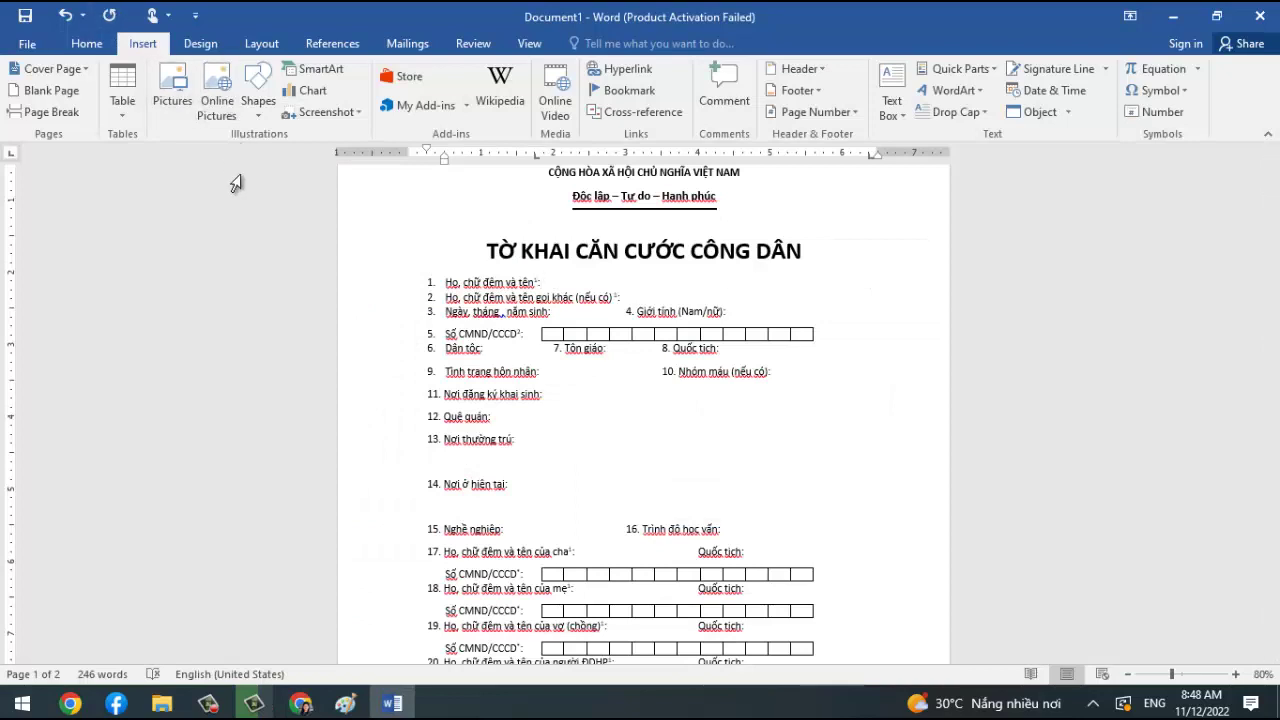
{"action": "mouse_move", "coordinate": [600, 333]}
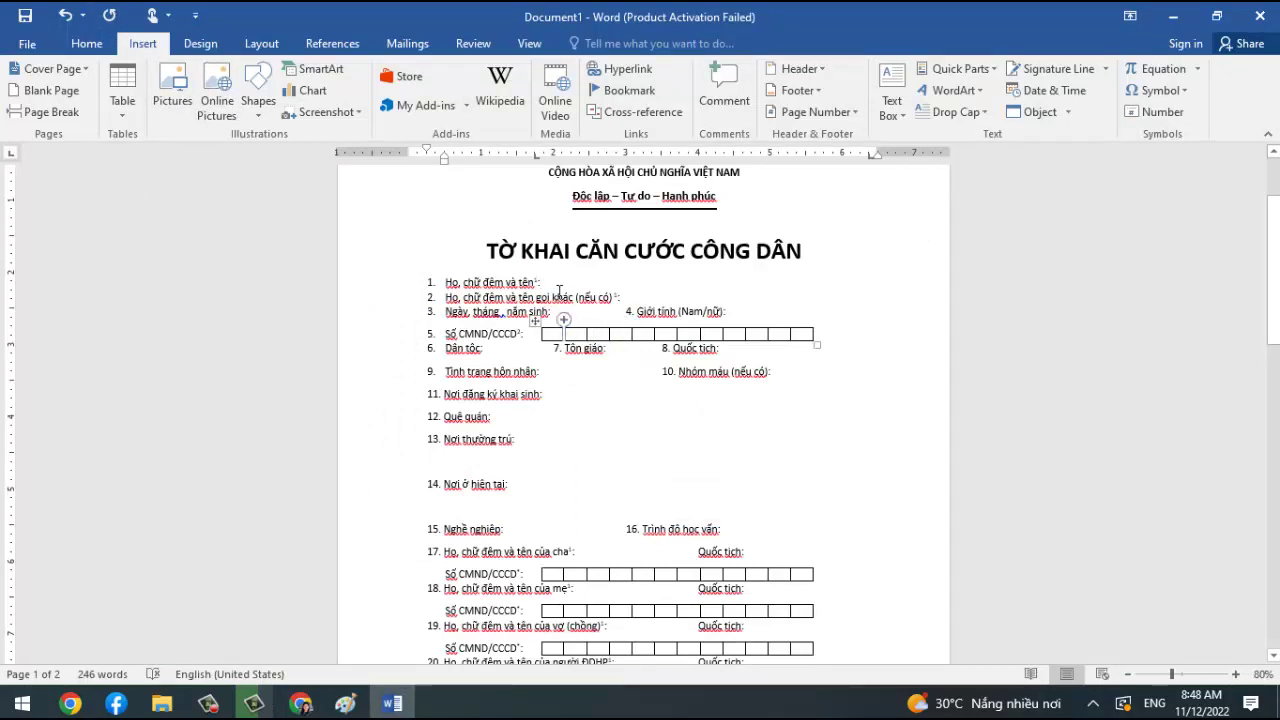
Clear all tab stops on the first form line, then set a new one at about 2" on the ruler.
{"action": "right_click", "coordinate": [549, 280]}
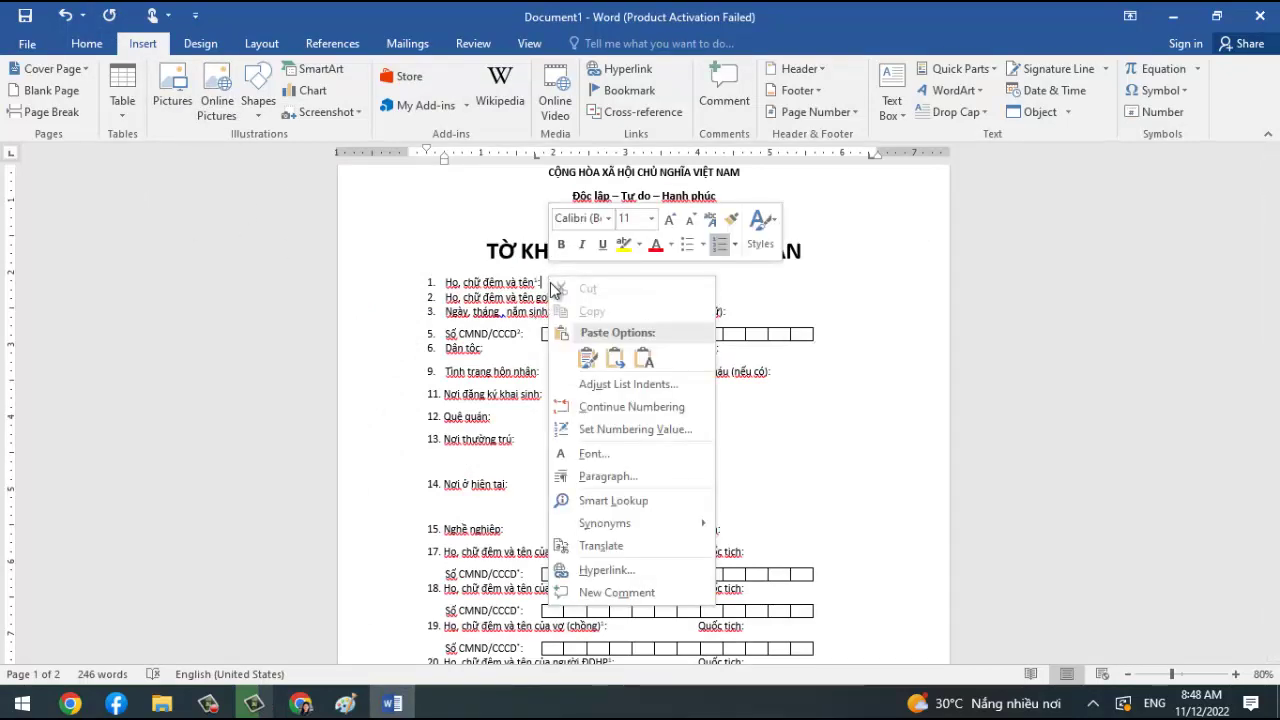
{"action": "left_click", "coordinate": [602, 475]}
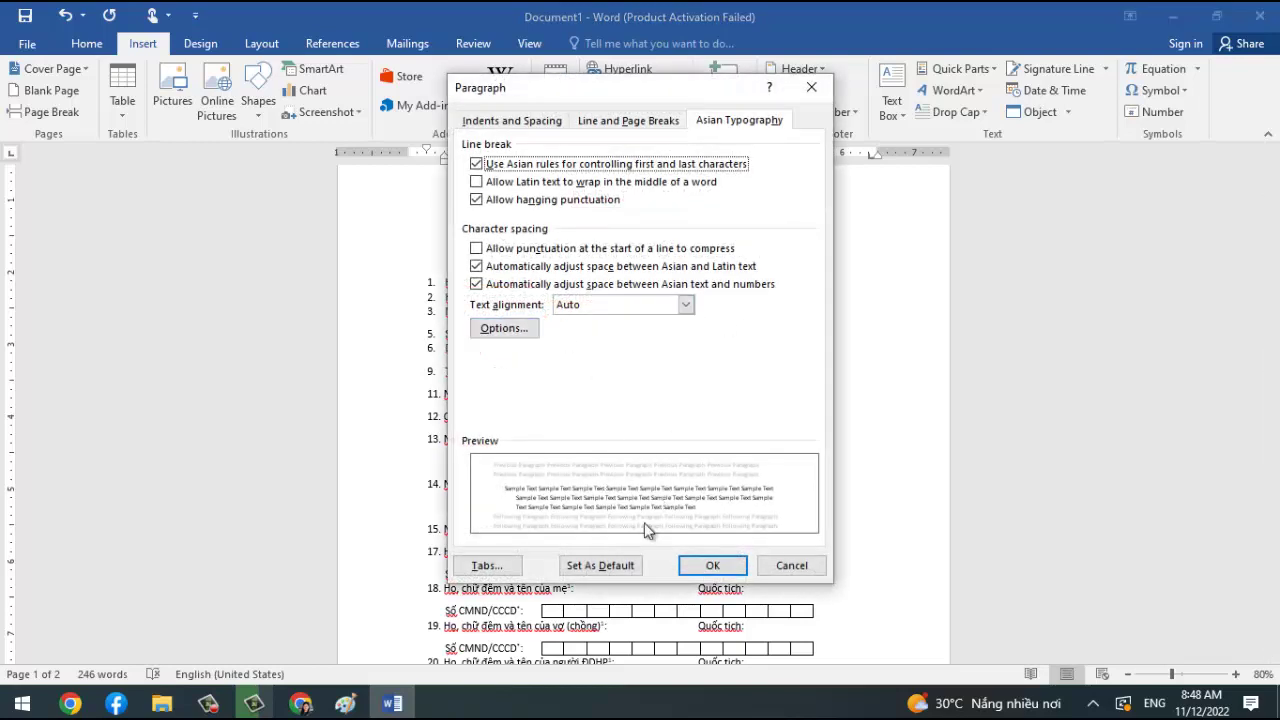
{"action": "left_click", "coordinate": [504, 567]}
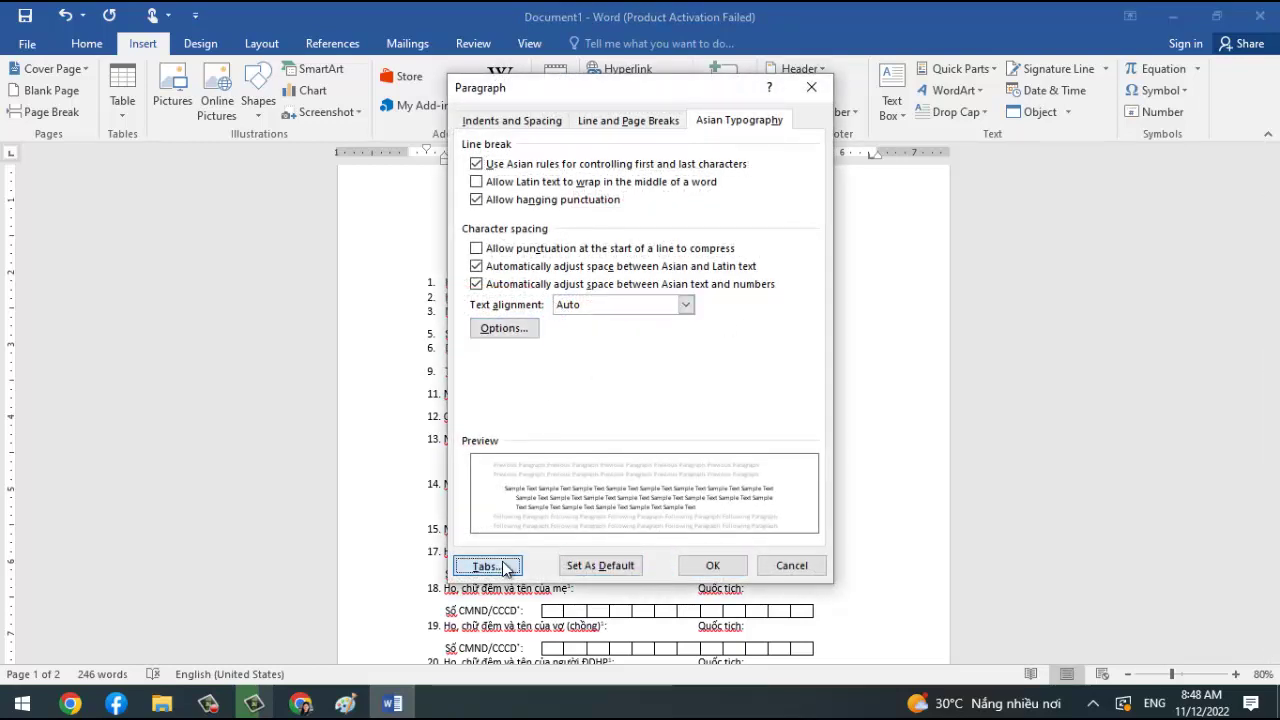
{"action": "left_click_drag", "start_coordinate": [611, 185], "coordinate": [855, 248]}
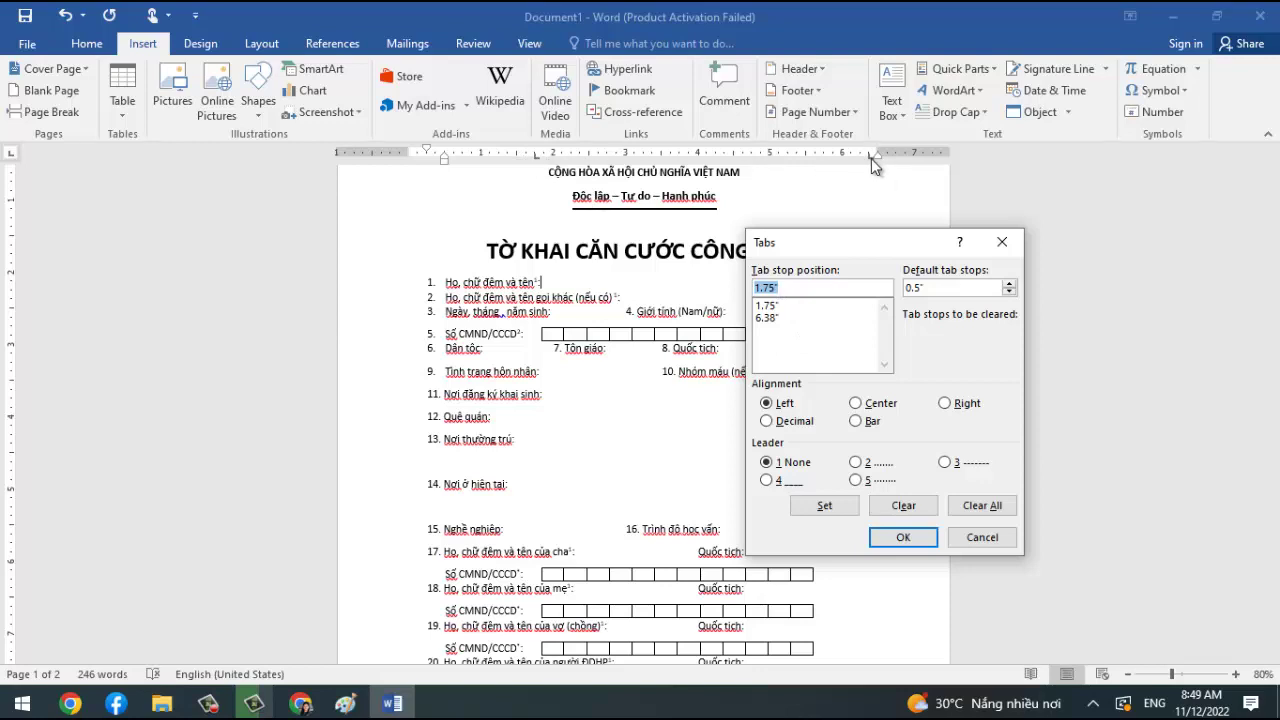
{"action": "left_click", "coordinate": [803, 306]}
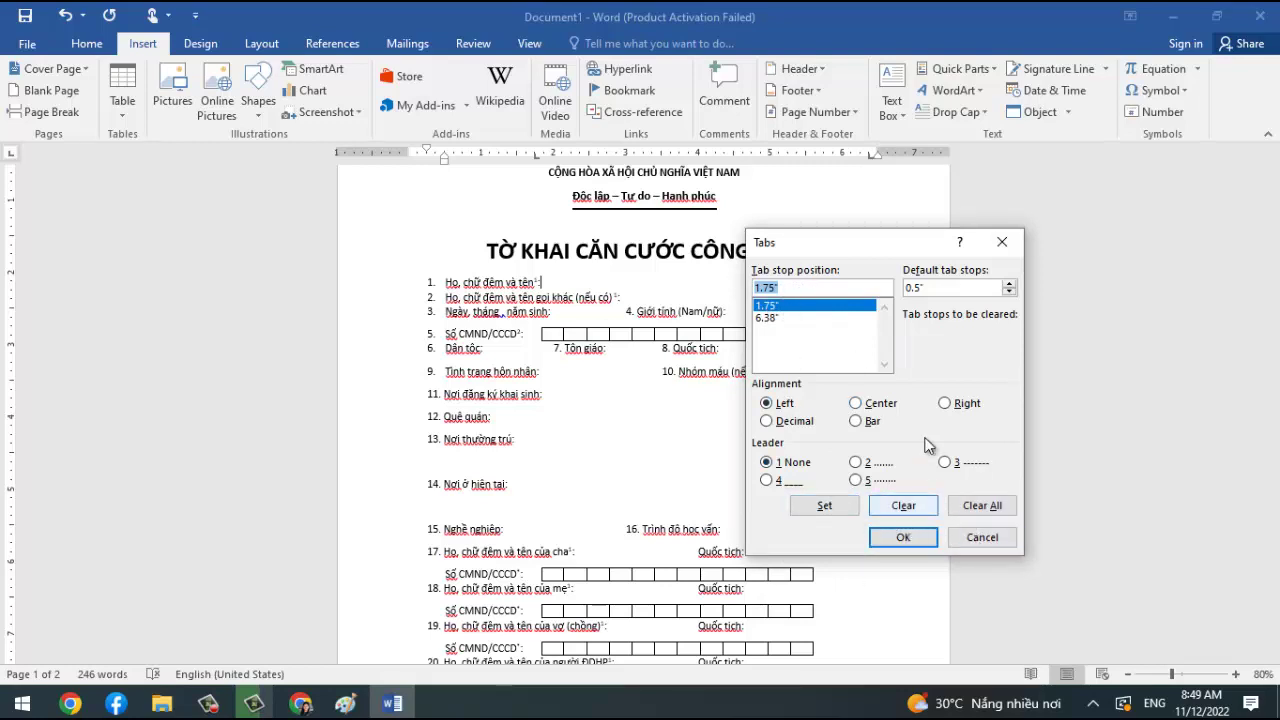
{"action": "left_click", "coordinate": [983, 507]}
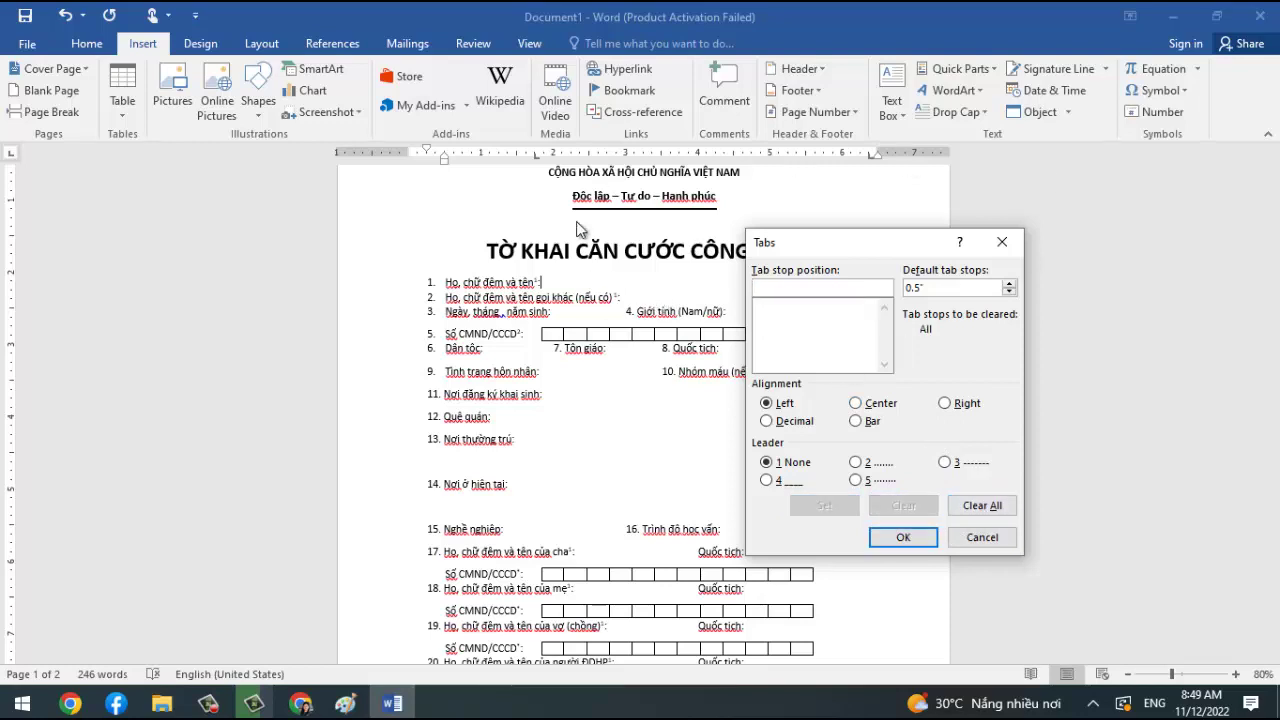
{"action": "left_click", "coordinate": [544, 168]}
{"action": "left_click", "coordinate": [1002, 242]}
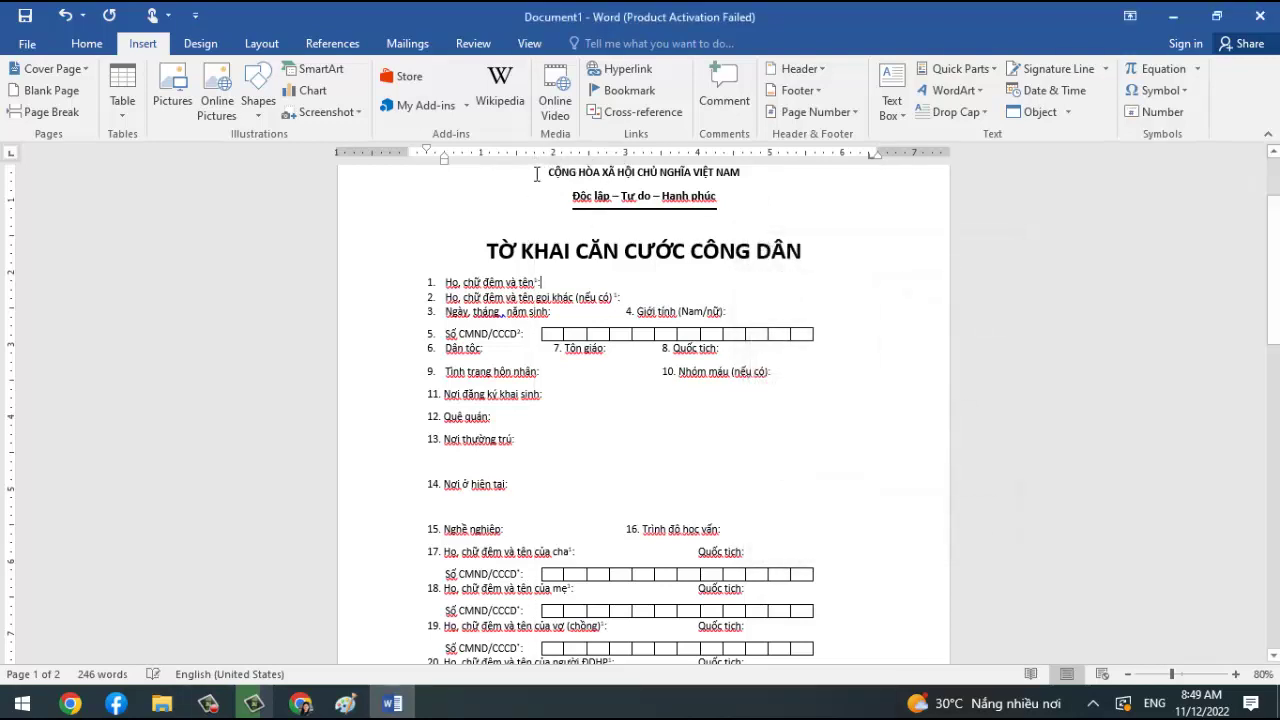
{"action": "left_click_drag", "start_coordinate": [870, 156], "coordinate": [879, 222]}
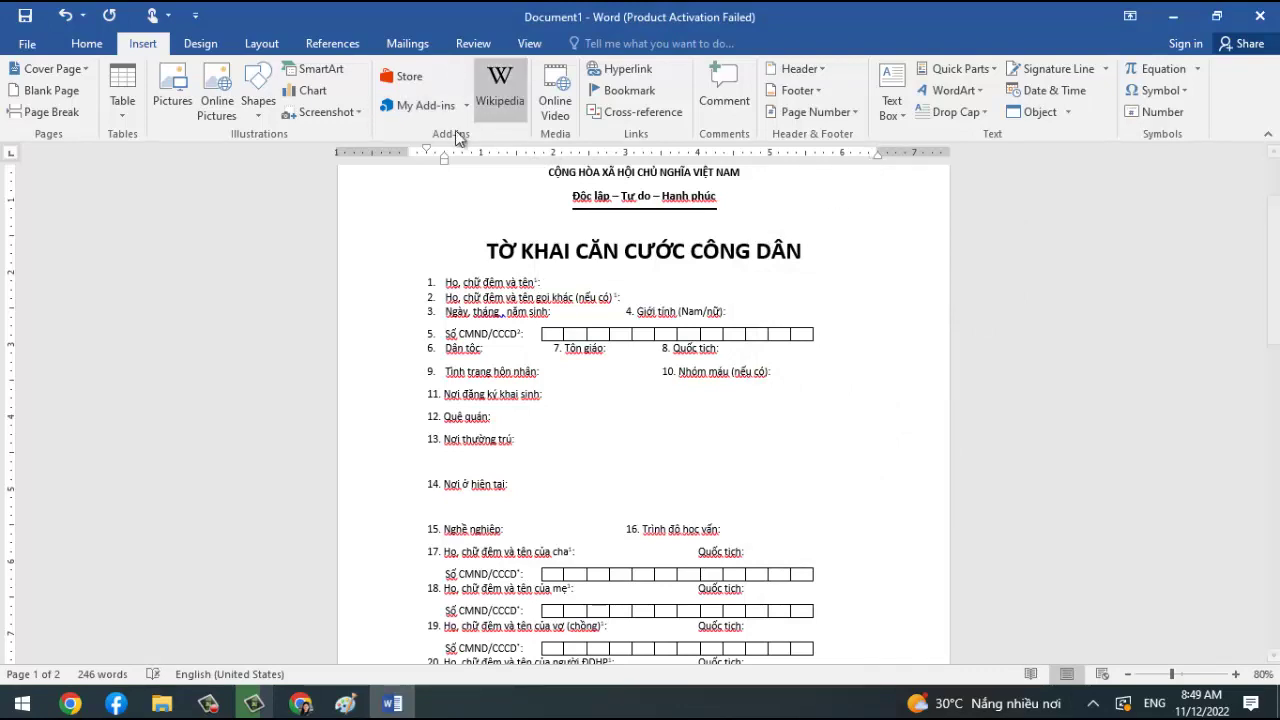
{"action": "left_click", "coordinate": [553, 155]}
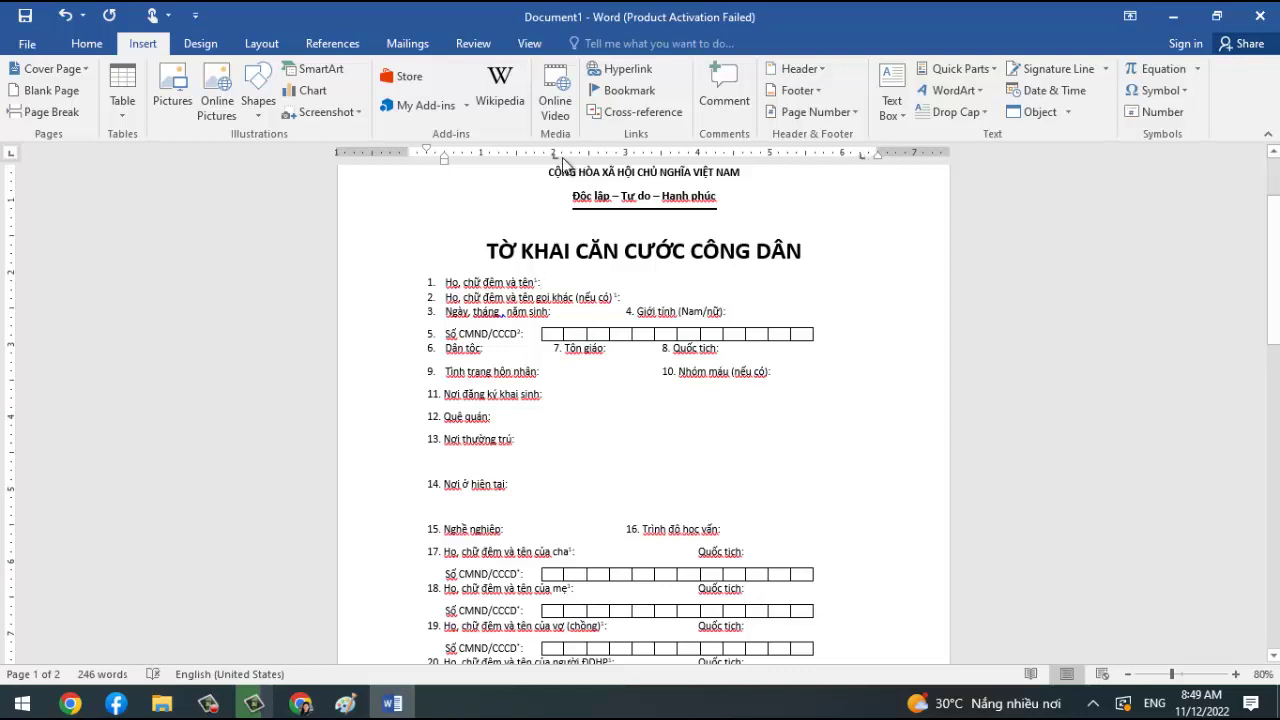
Open the first form line's Tabs dialog via Paragraph and select its 2" tab stop.
{"action": "right_click", "coordinate": [546, 276]}
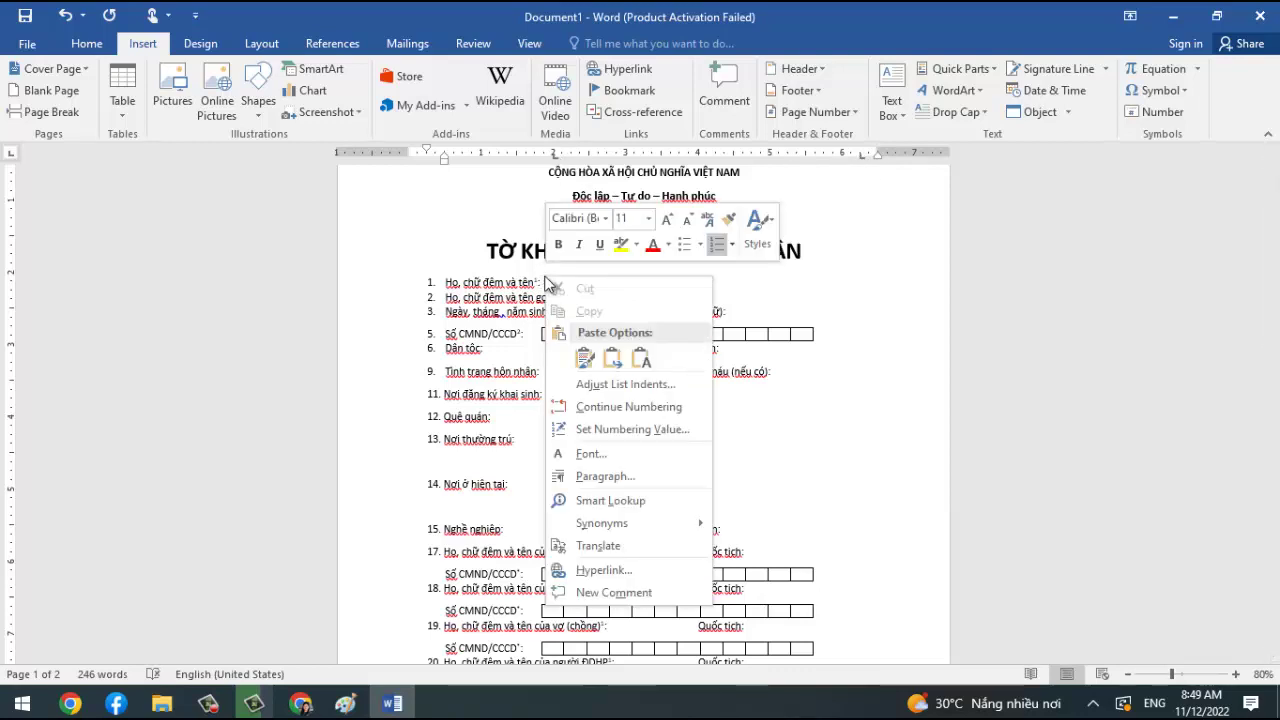
{"action": "left_click", "coordinate": [627, 474]}
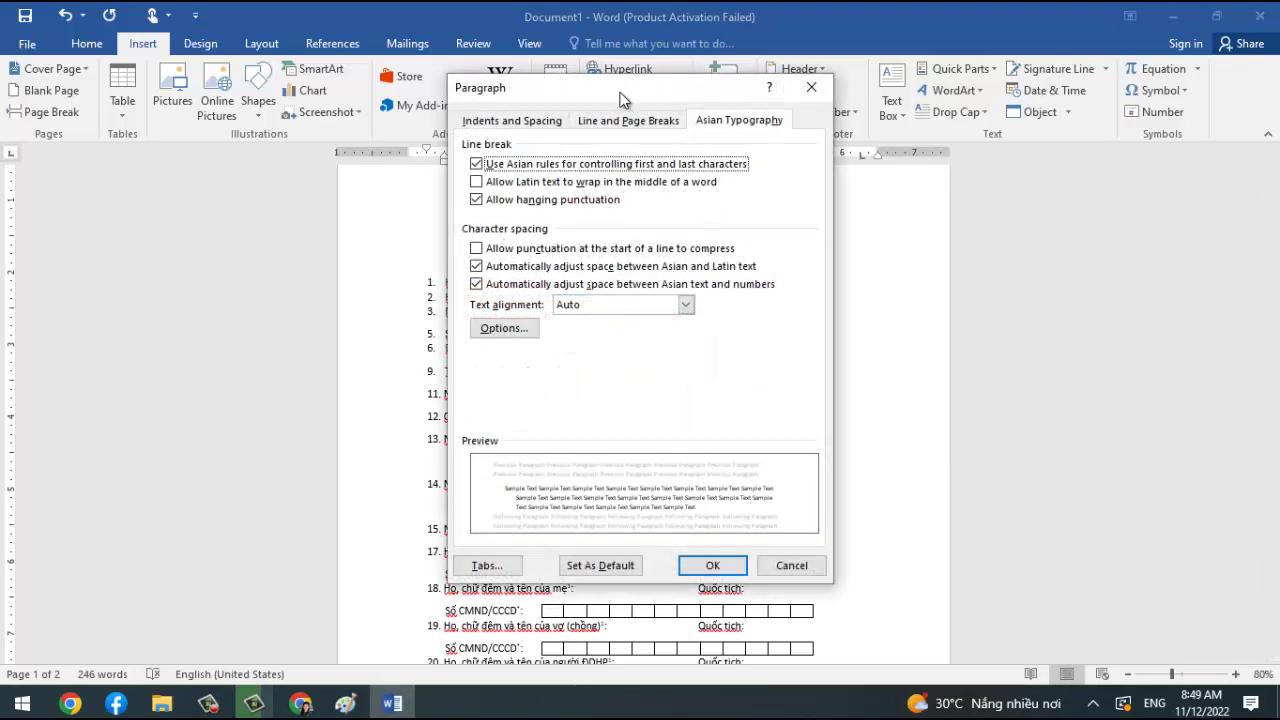
{"action": "left_click_drag", "start_coordinate": [620, 97], "coordinate": [942, 122]}
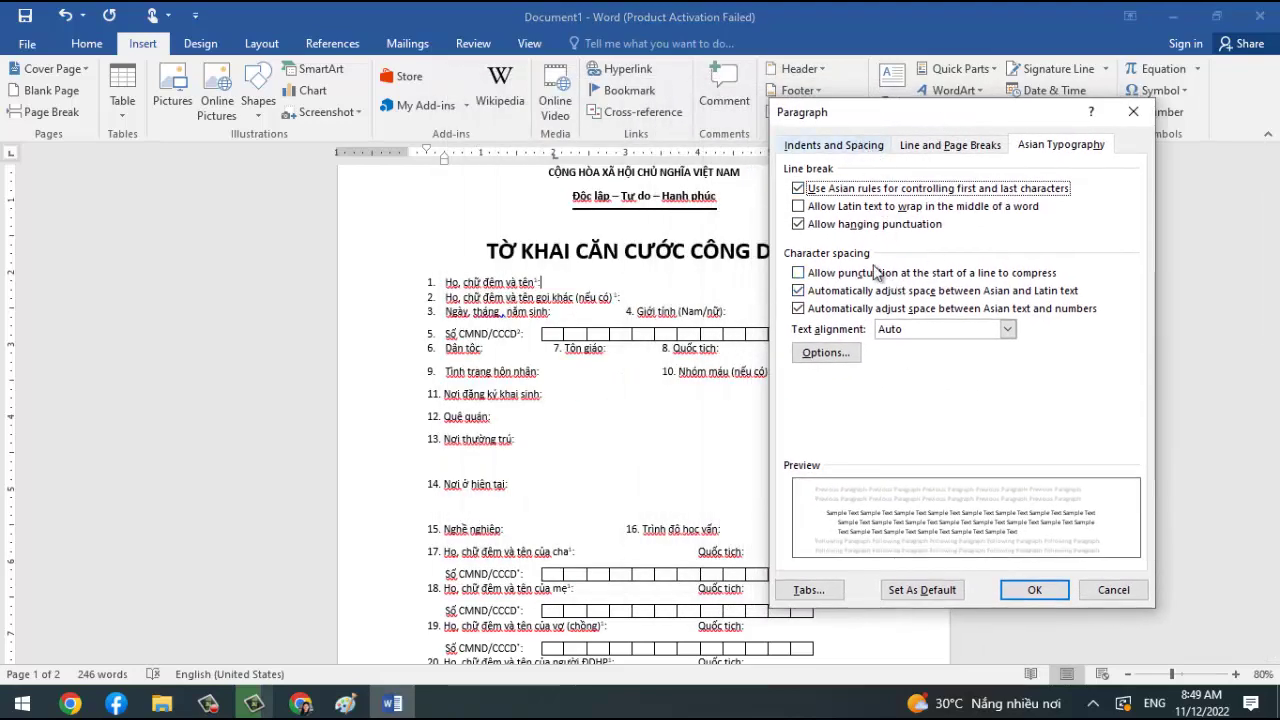
{"action": "left_click", "coordinate": [818, 590]}
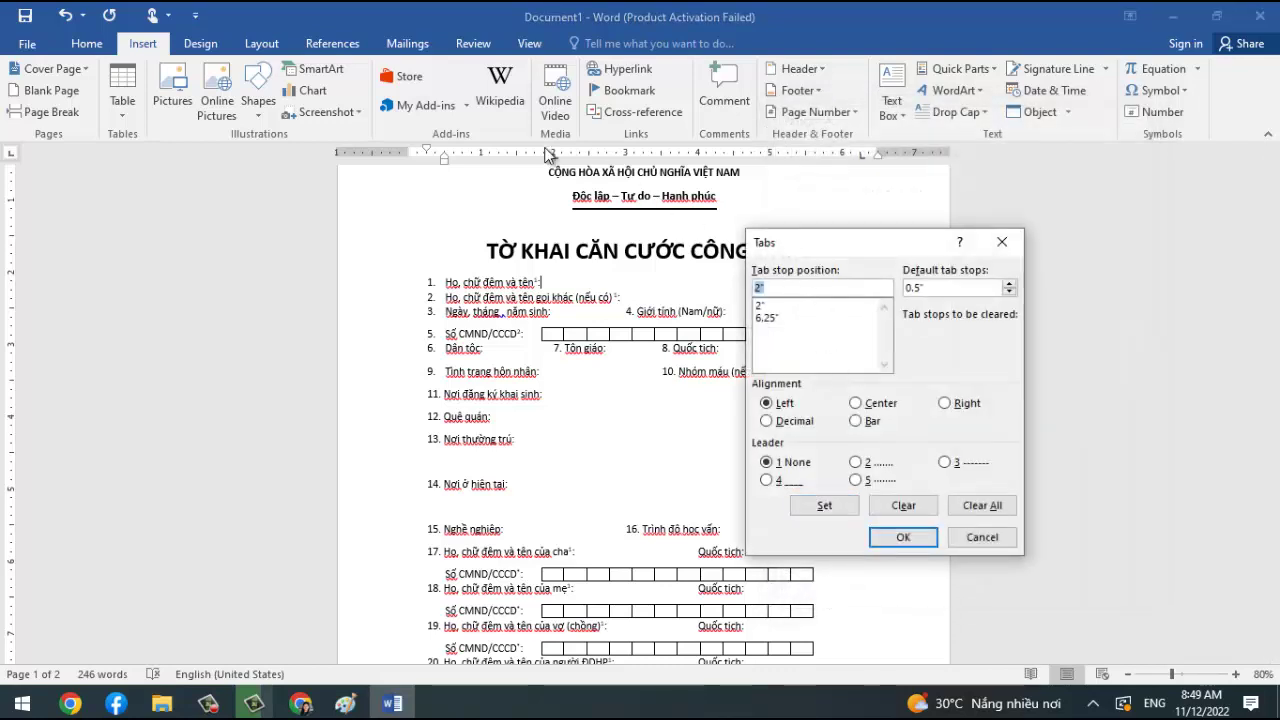
{"action": "left_click", "coordinate": [771, 305]}
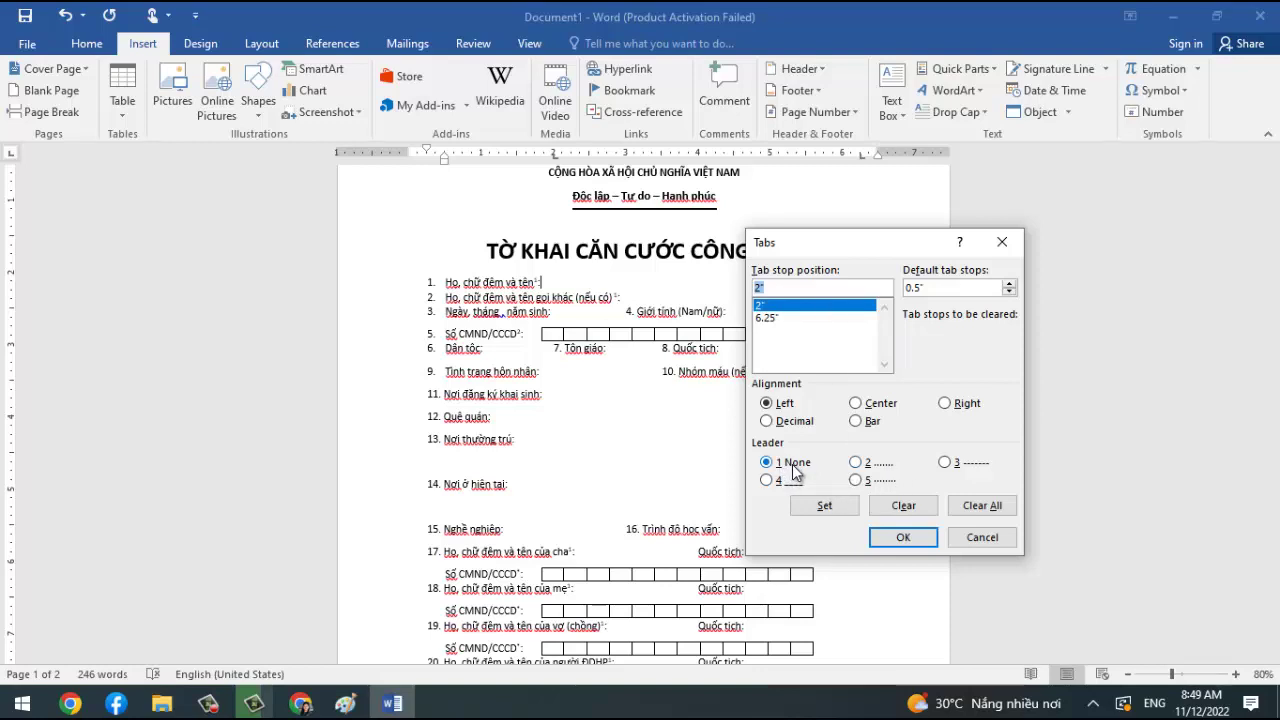
Compare against the scanned original form in Paint, then return to Word's Tabs dialog.
{"action": "key", "text": "alt+Tab"}
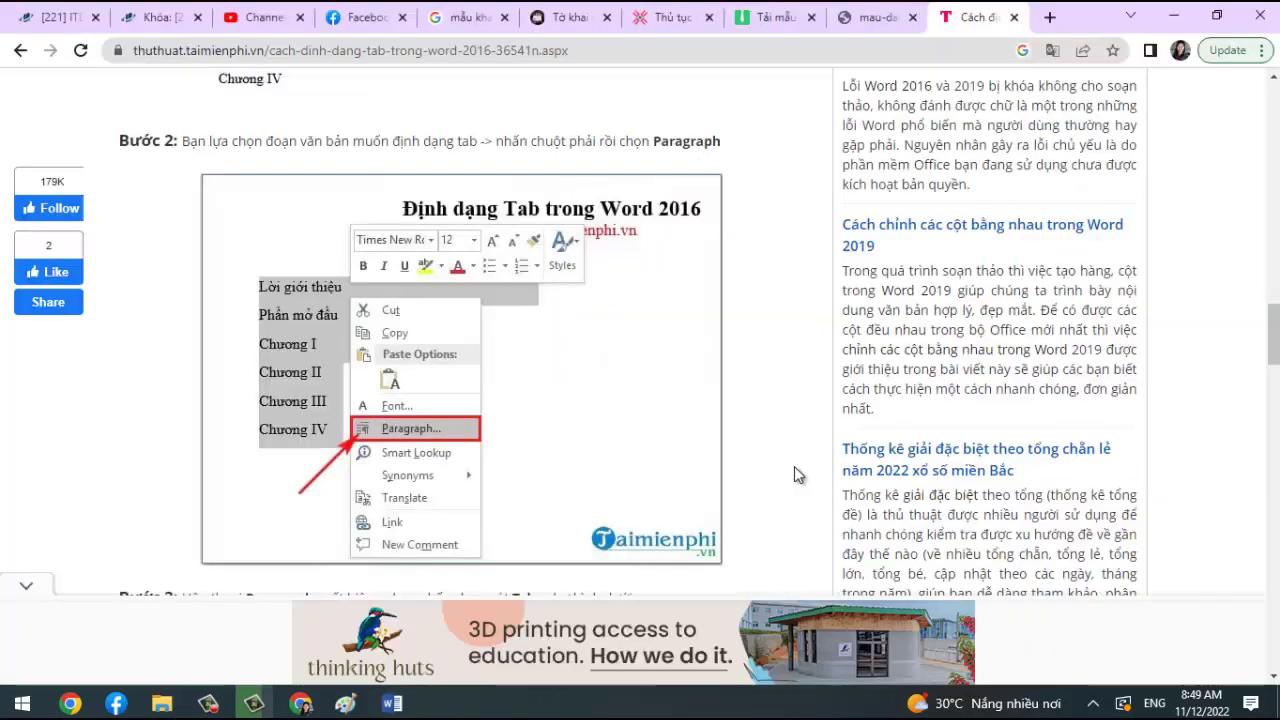
{"action": "key", "text": "alt+Tab"}
{"action": "key", "text": "alt+Tab"}
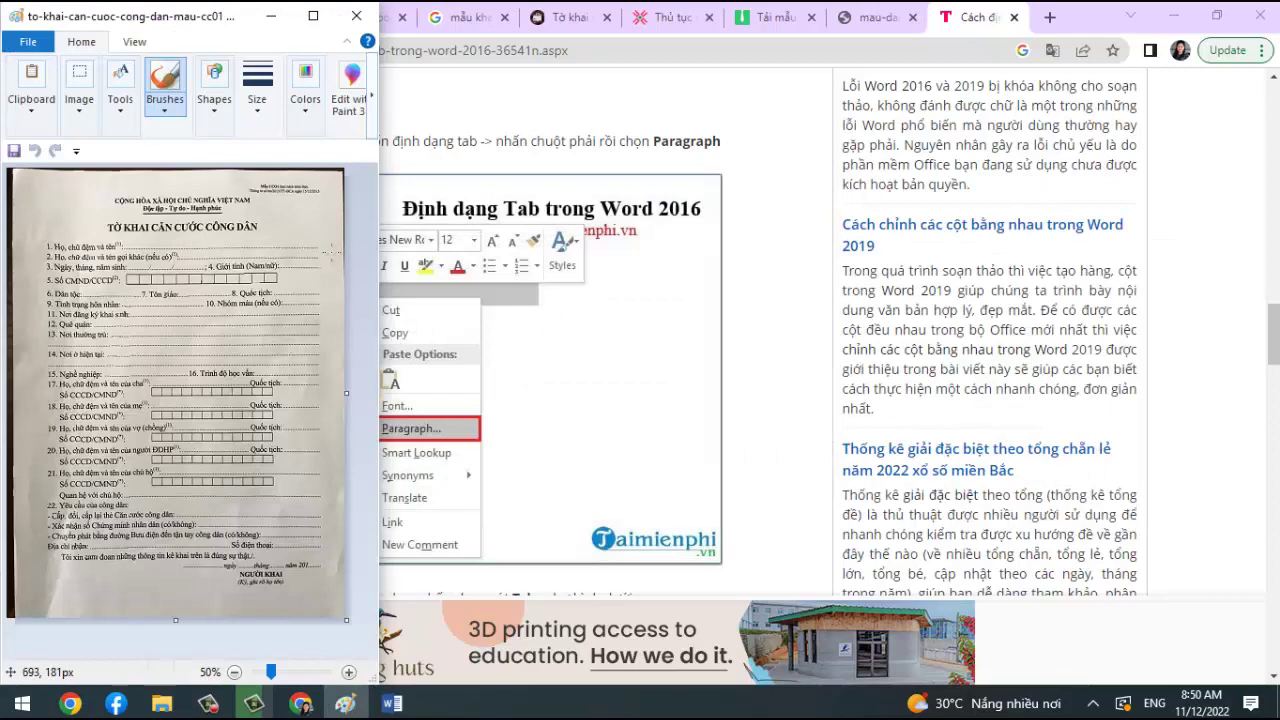
{"action": "key", "text": "alt+Tab"}
{"action": "key", "text": "alt+Tab"}
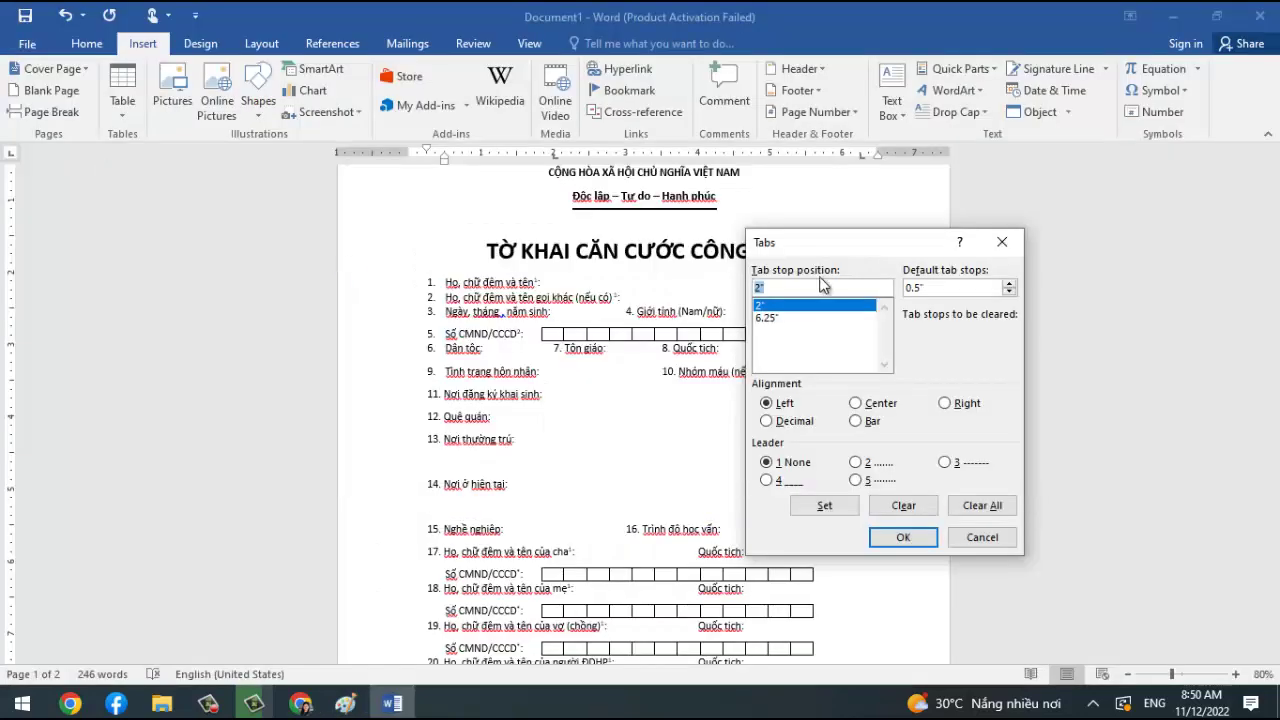
Give the 2" tab stop dotted leader 5, set default tab stops to 4.2", and apply.
{"action": "left_click", "coordinate": [880, 463]}
{"action": "left_click", "coordinate": [884, 481]}
{"action": "left_click", "coordinate": [1009, 284]}
{"action": "left_click", "coordinate": [1009, 292]}
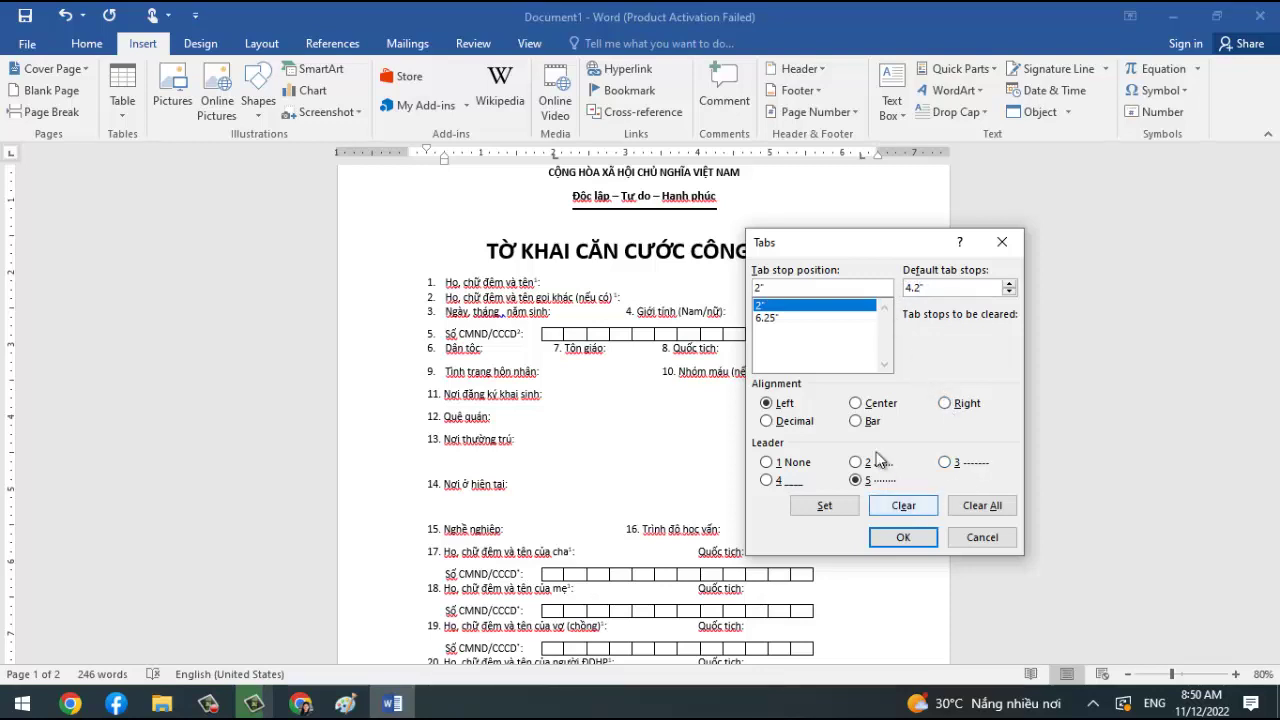
{"action": "left_click", "coordinate": [905, 540]}
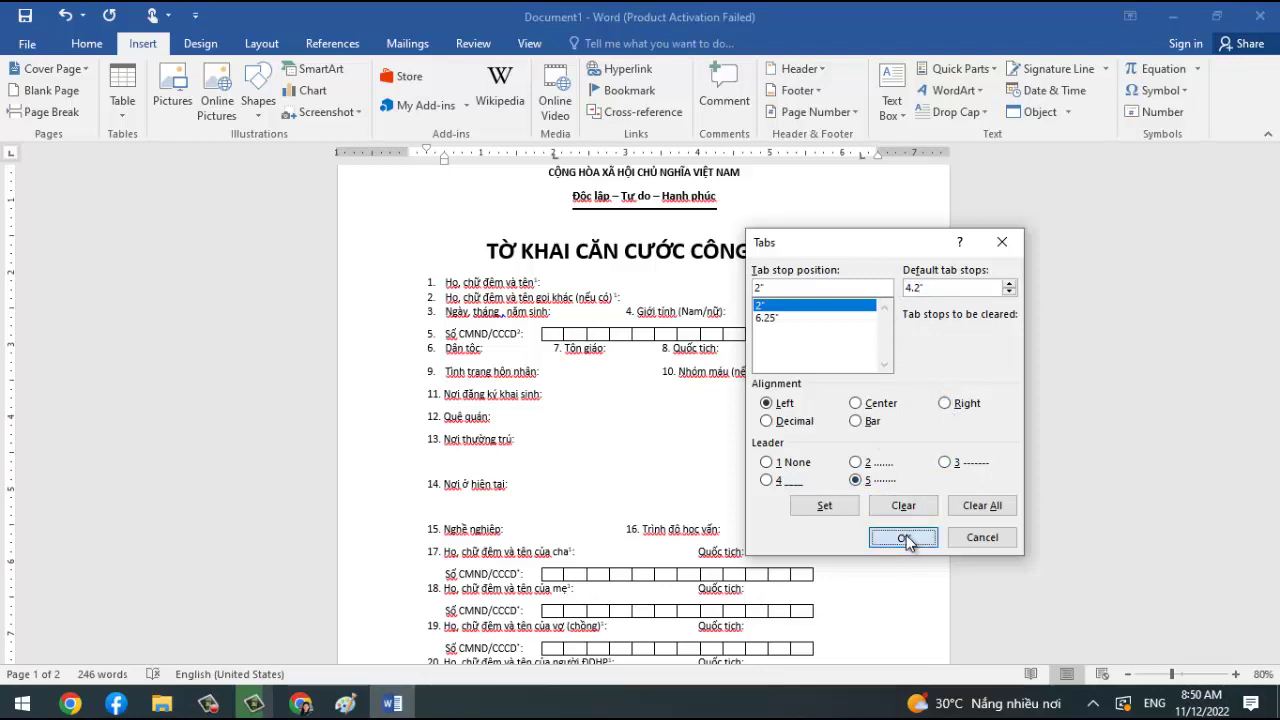
Add a new line after item 1 'Họ, chữ đệm và tên' so its dotted leader continues below, dismissing Page Setup.
{"action": "left_click", "coordinate": [570, 283]}
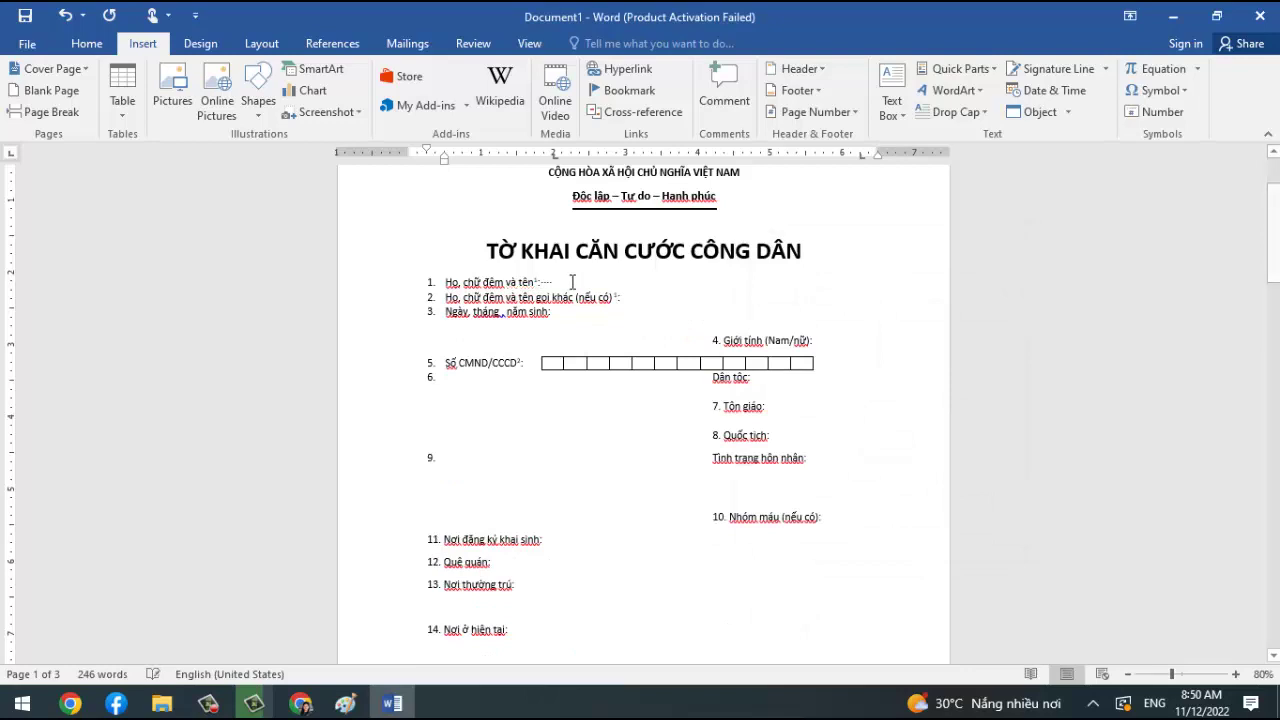
{"action": "key", "text": "Return"}
{"action": "key", "text": "Return"}
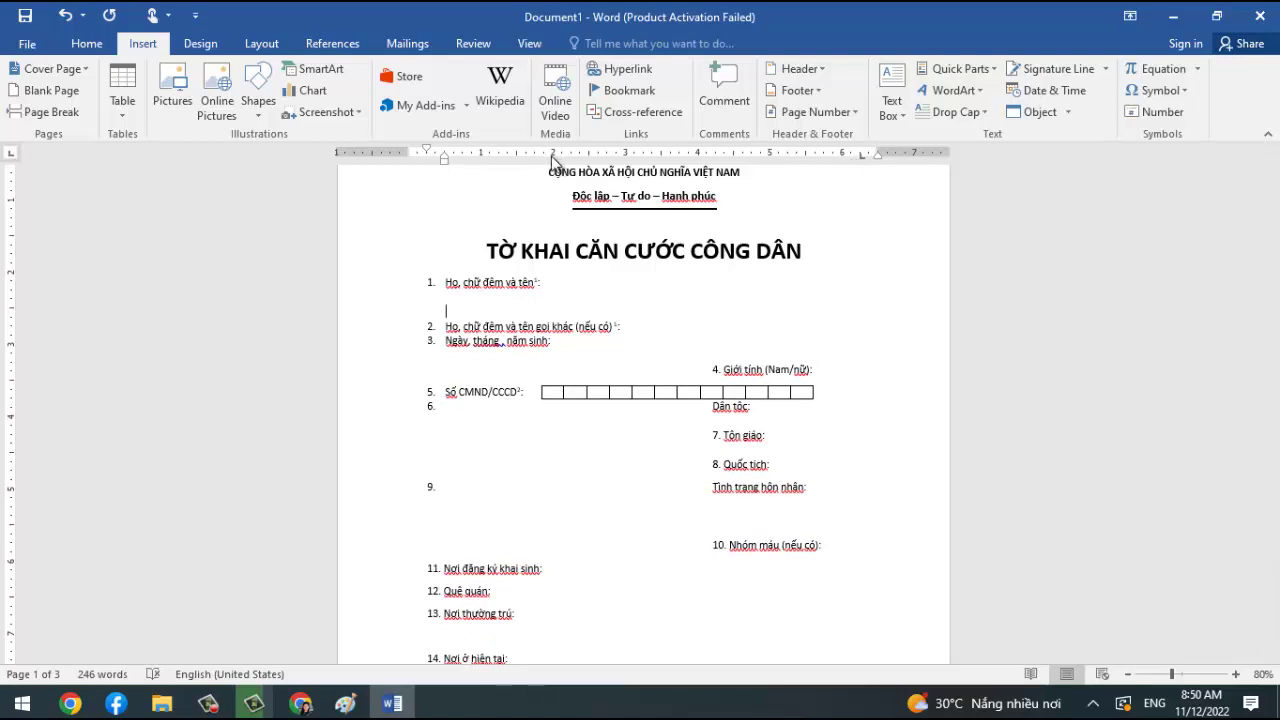
{"action": "key", "text": "BackSpace"}
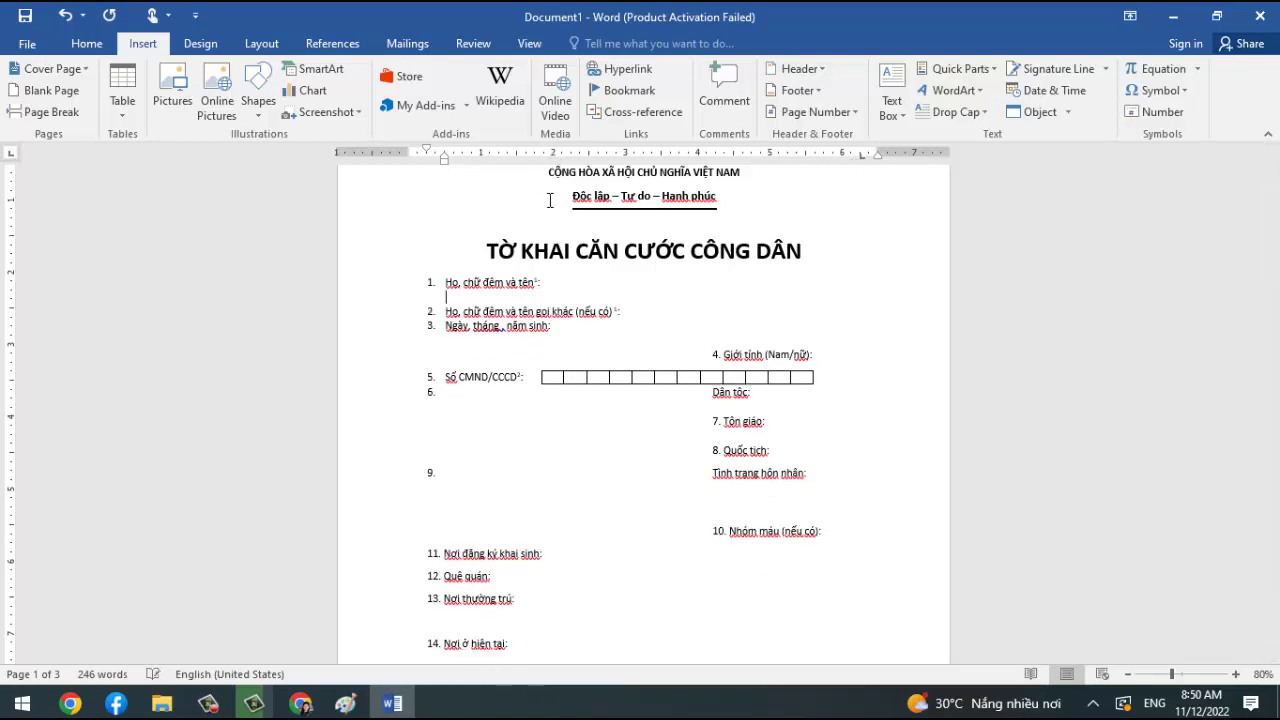
{"action": "key", "text": "Return"}
{"action": "key", "text": "BackSpace"}
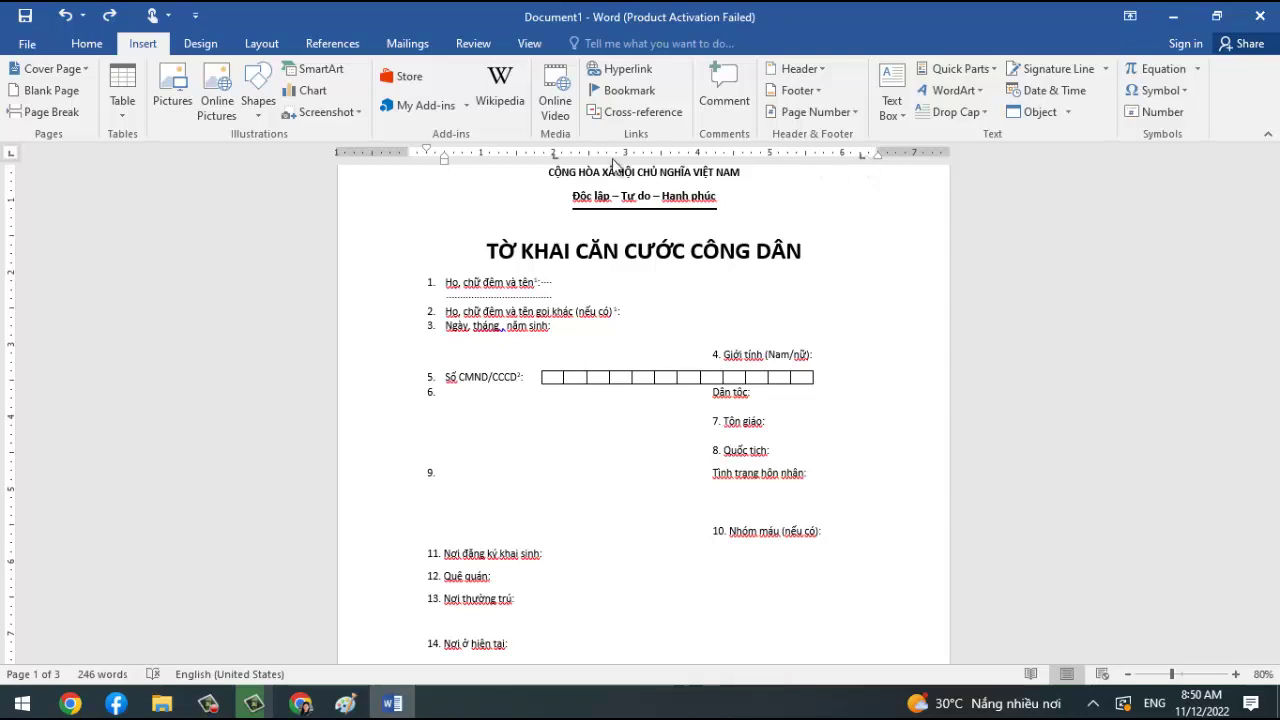
{"action": "double_click", "coordinate": [557, 160]}
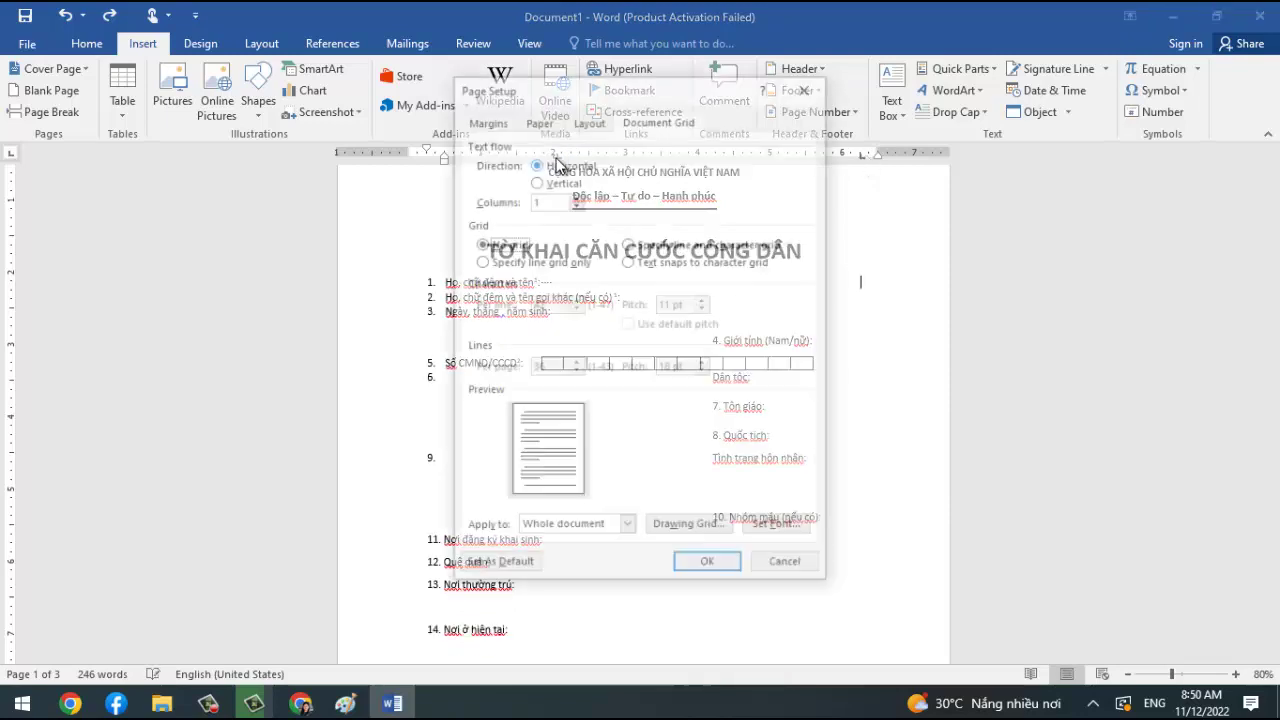
{"action": "left_click", "coordinate": [806, 88]}
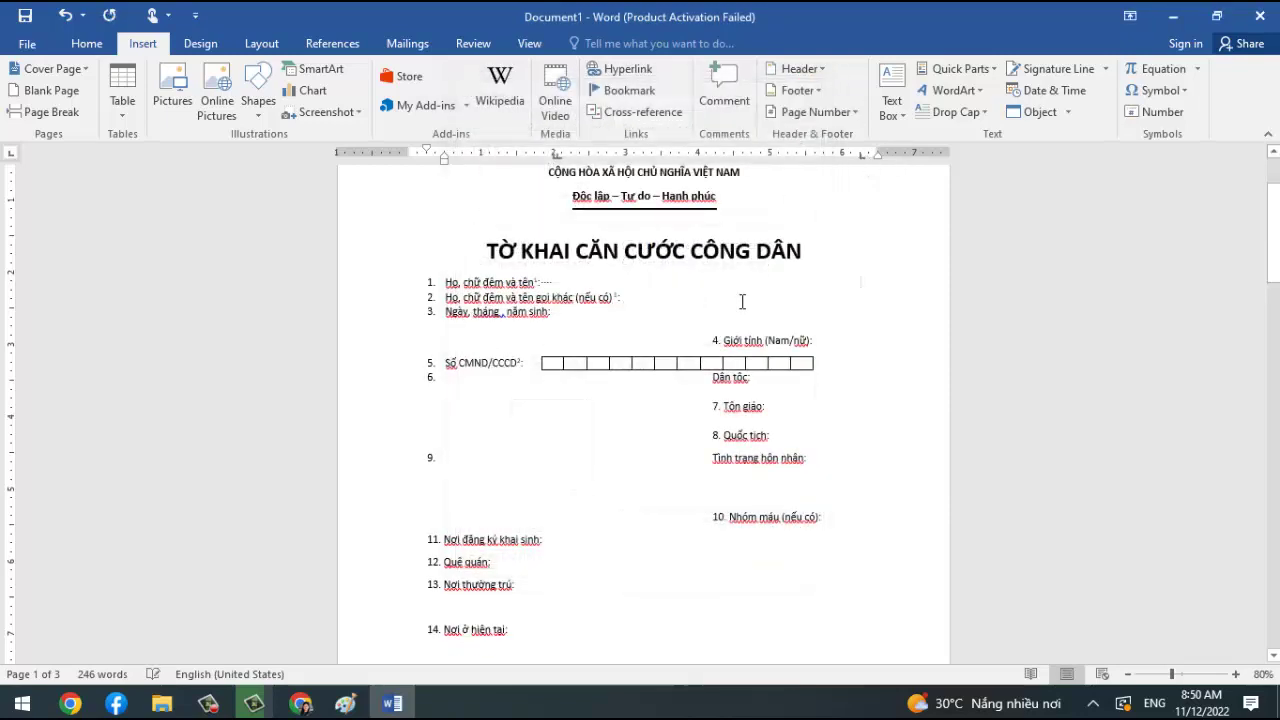
Clear item 1's 6.25" tab stop, keeping the 2" left stop with dotted leader 5.
{"action": "right_click", "coordinate": [546, 282]}
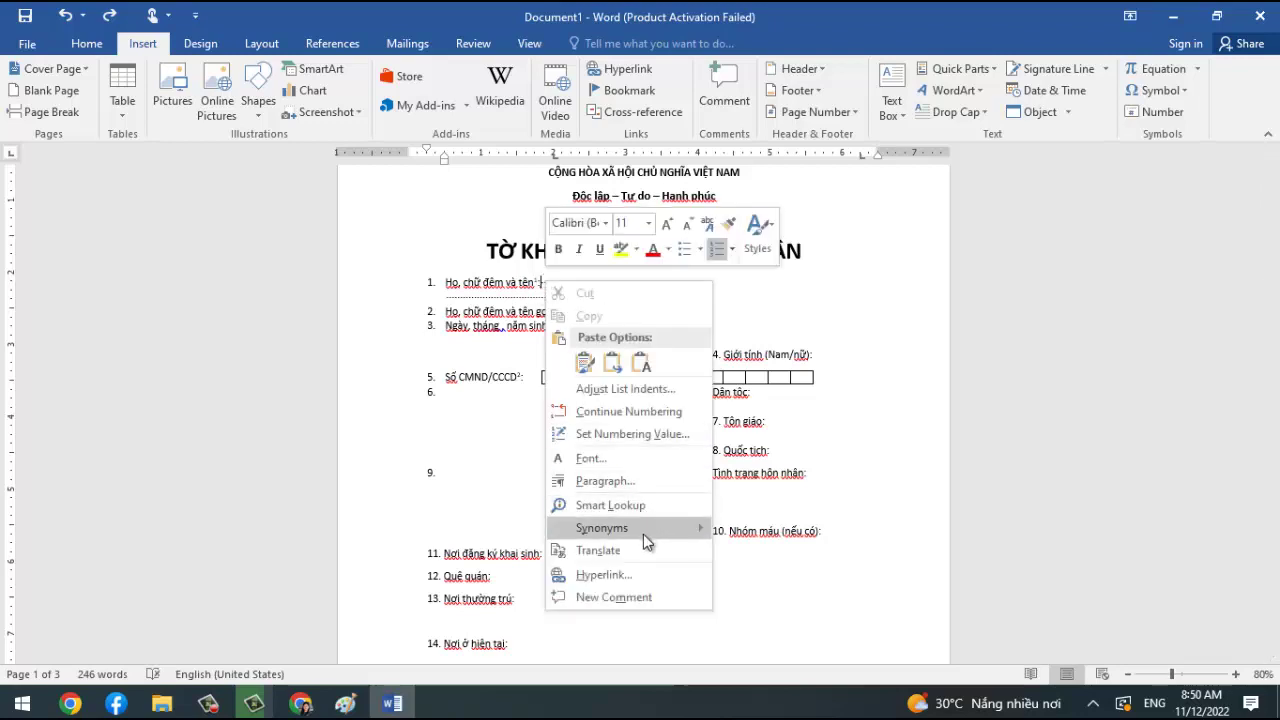
{"action": "left_click", "coordinate": [607, 480]}
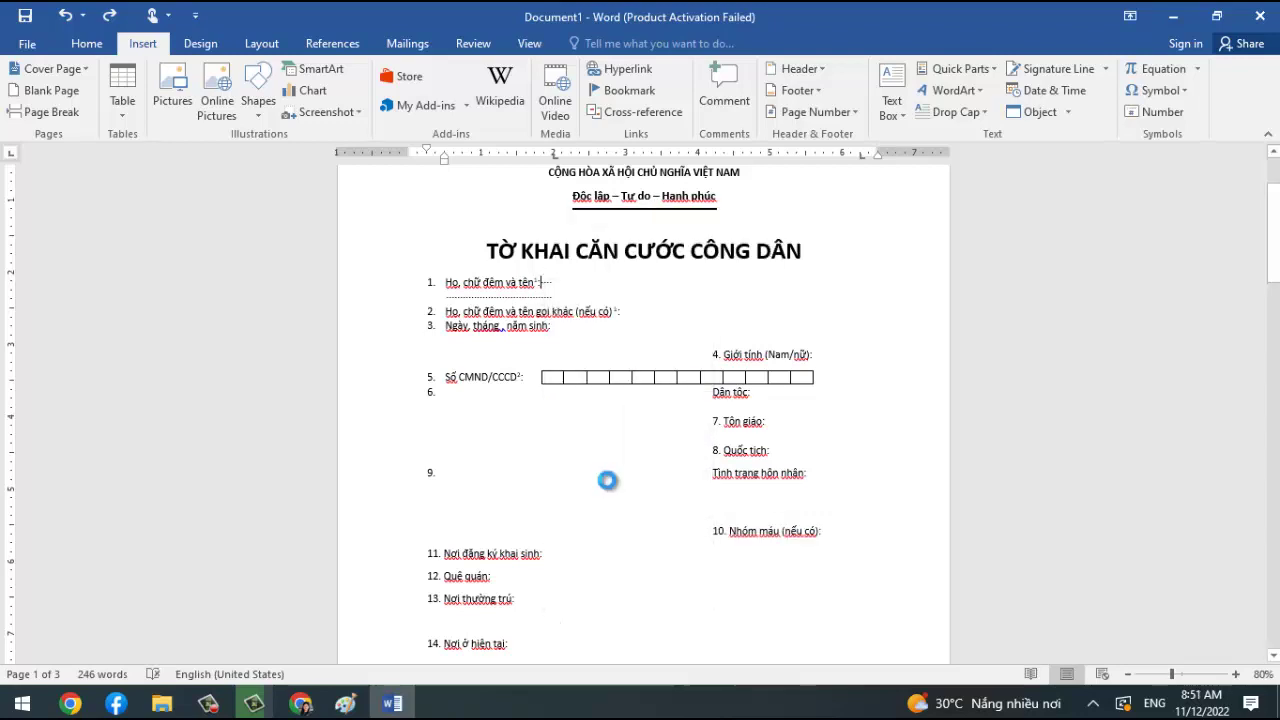
{"action": "left_click", "coordinate": [822, 593]}
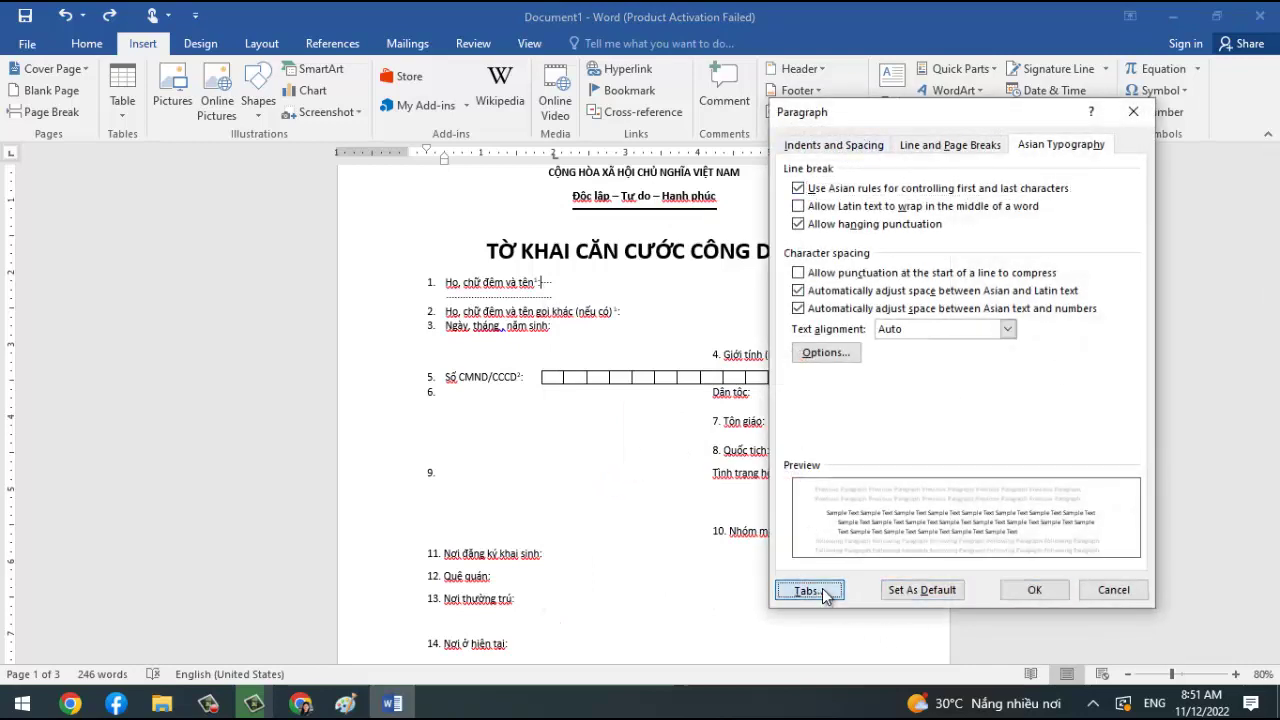
{"action": "left_click", "coordinate": [820, 317]}
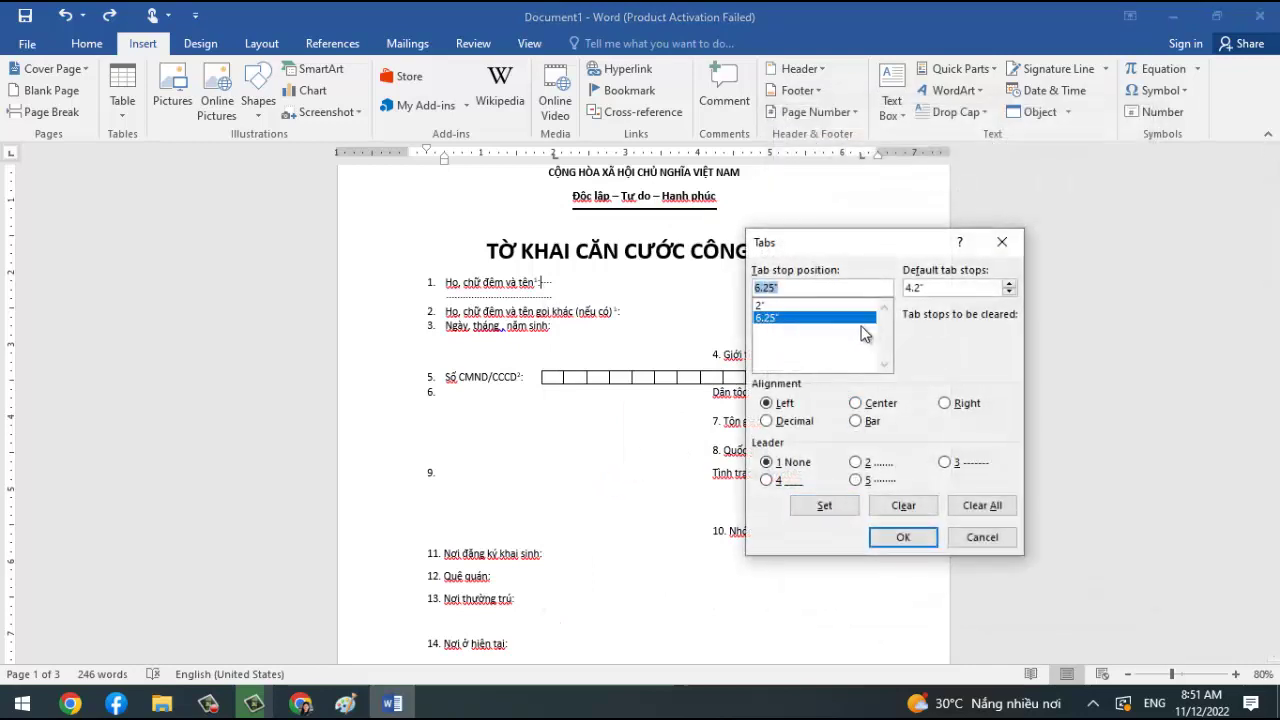
{"action": "left_click", "coordinate": [905, 507]}
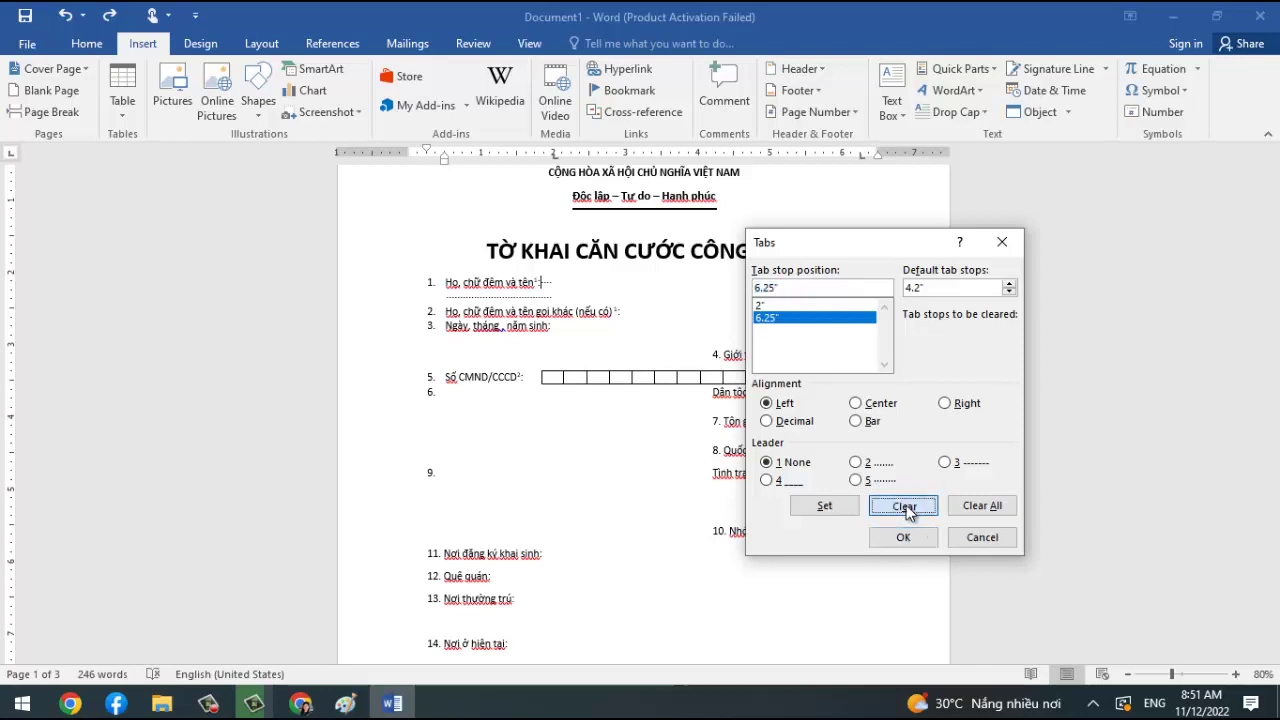
{"action": "left_click", "coordinate": [768, 404]}
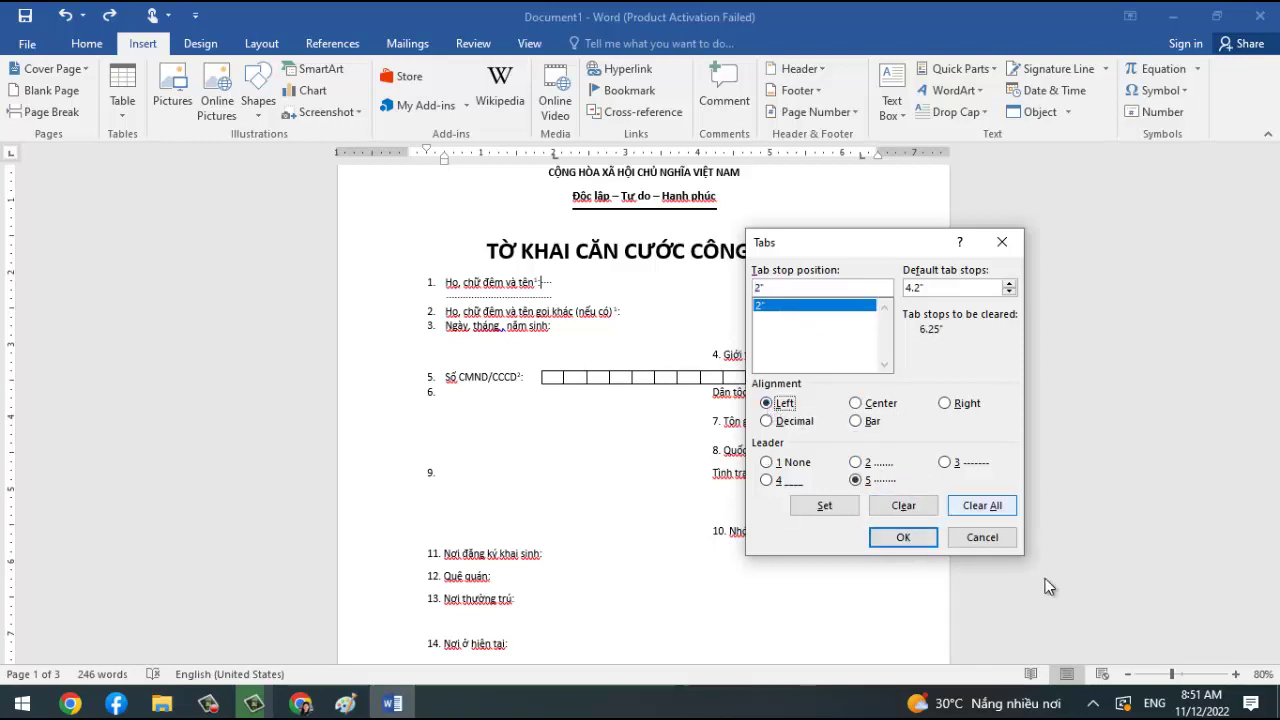
{"action": "left_click", "coordinate": [825, 505]}
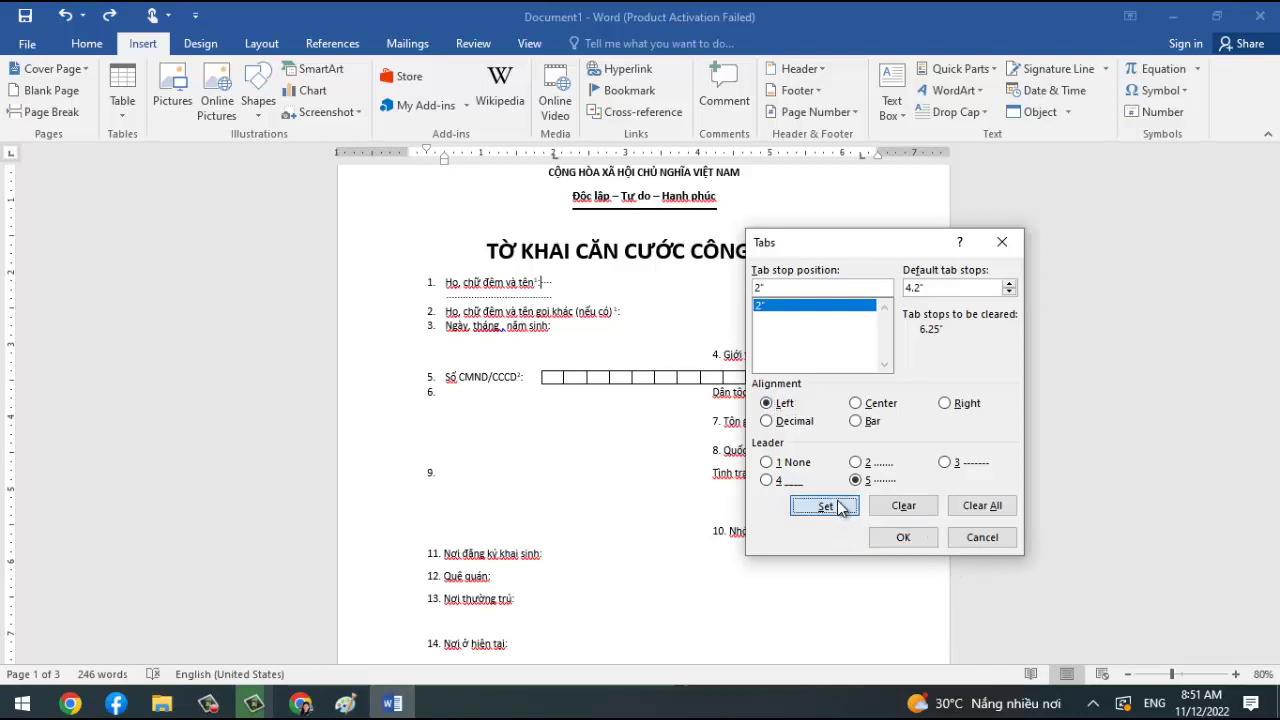
Apply the tab changes, test the leaders, and delete the extra dotted line under 'Họ, chữ đệm và tên'.
{"action": "left_click", "coordinate": [902, 537]}
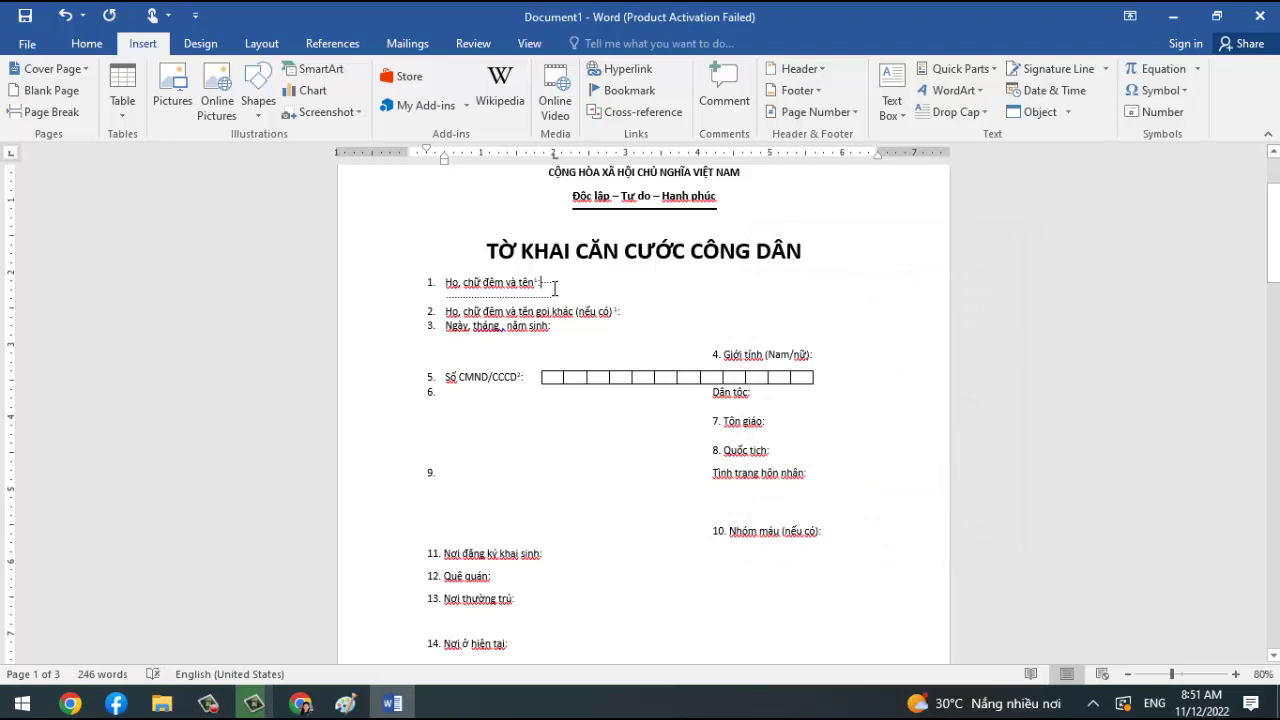
{"action": "key", "text": "Delete"}
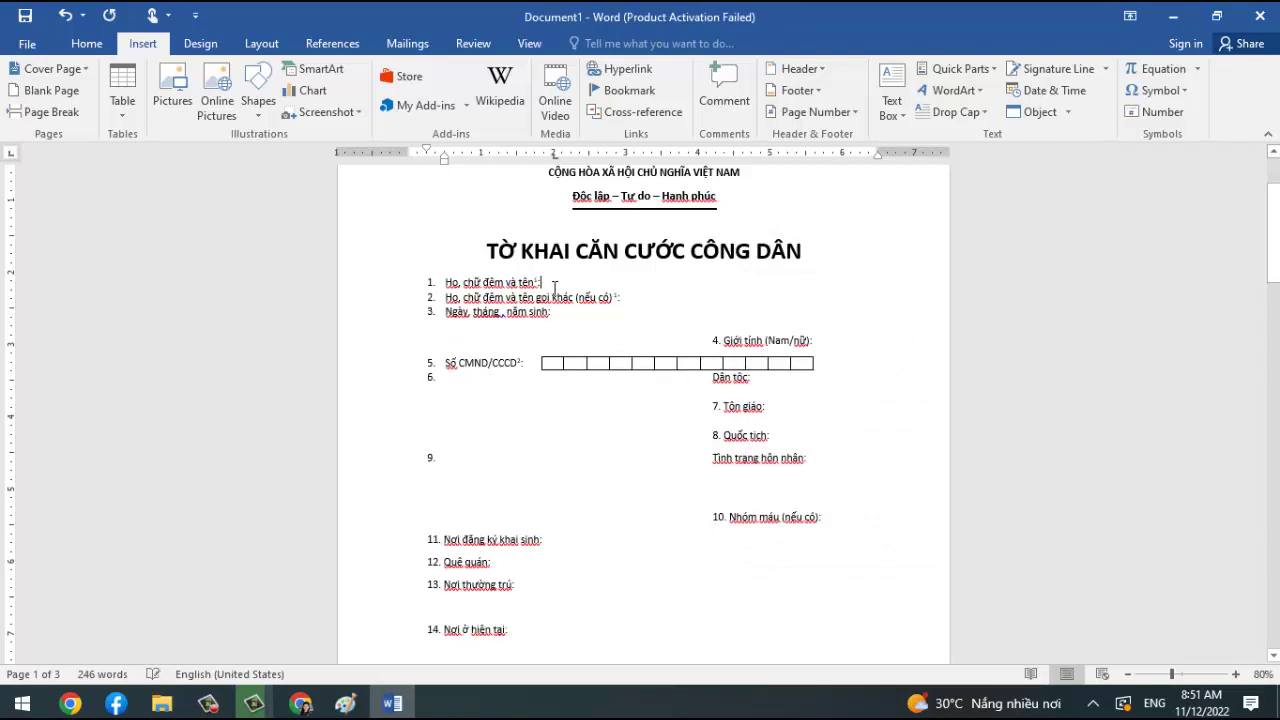
{"action": "key", "text": "Tab"}
{"action": "key", "text": "shift+Return"}
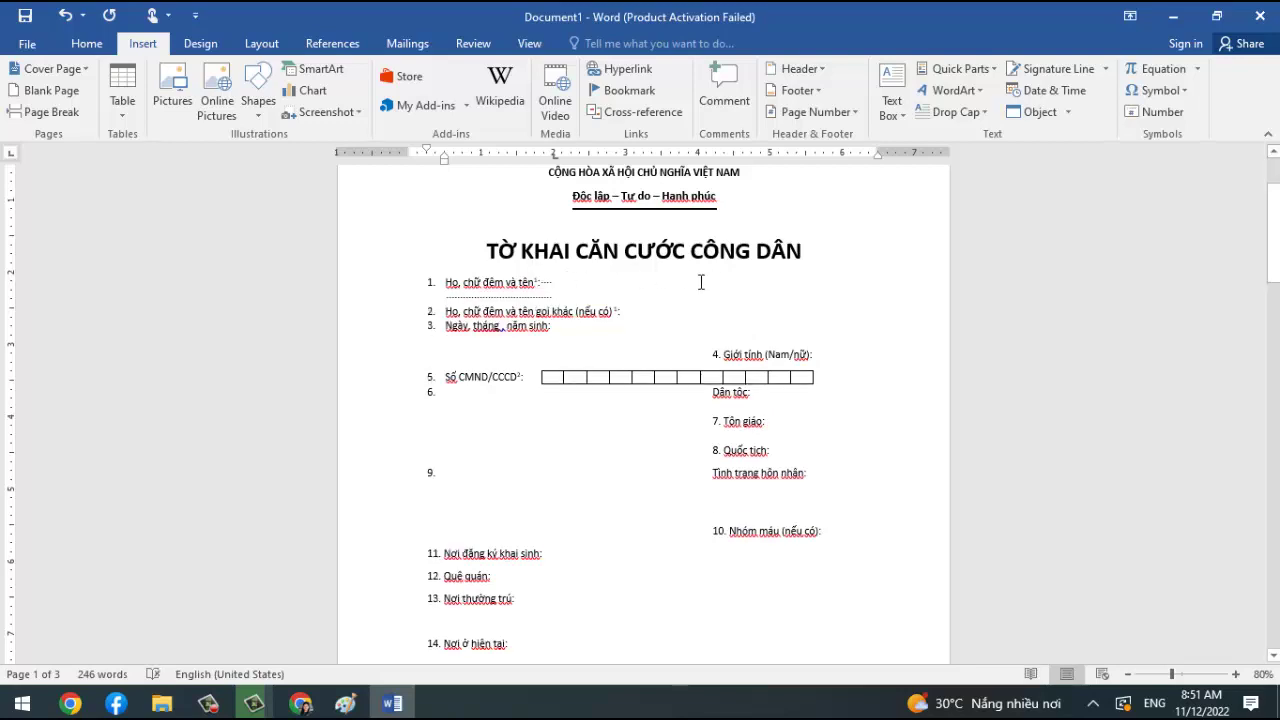
{"action": "key", "text": "BackSpace"}
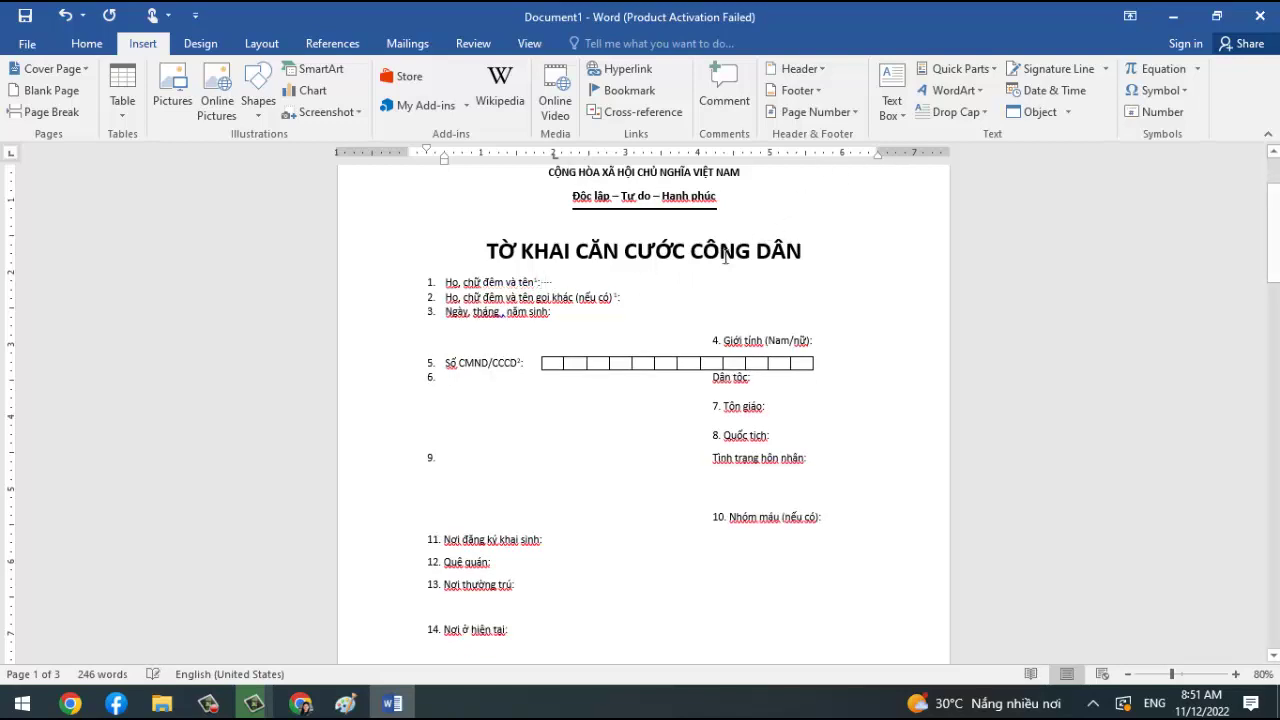
{"action": "key", "text": "Tab"}
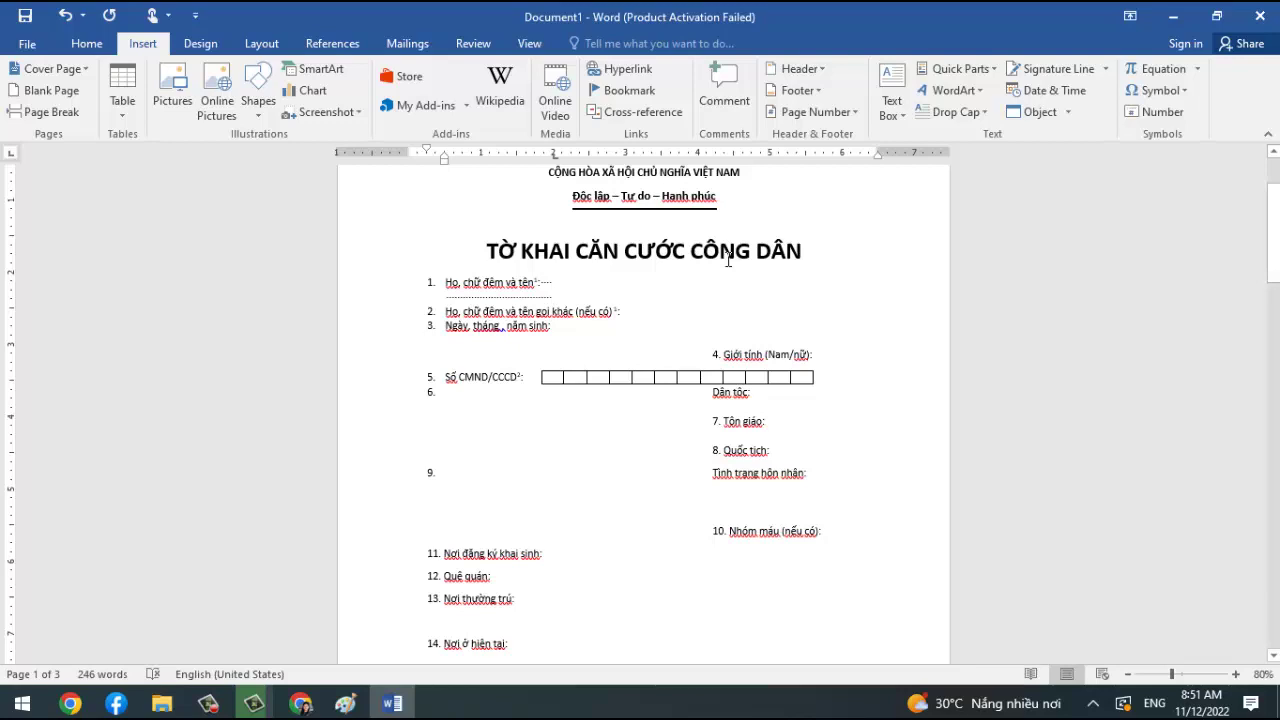
{"action": "key", "text": "BackSpace"}
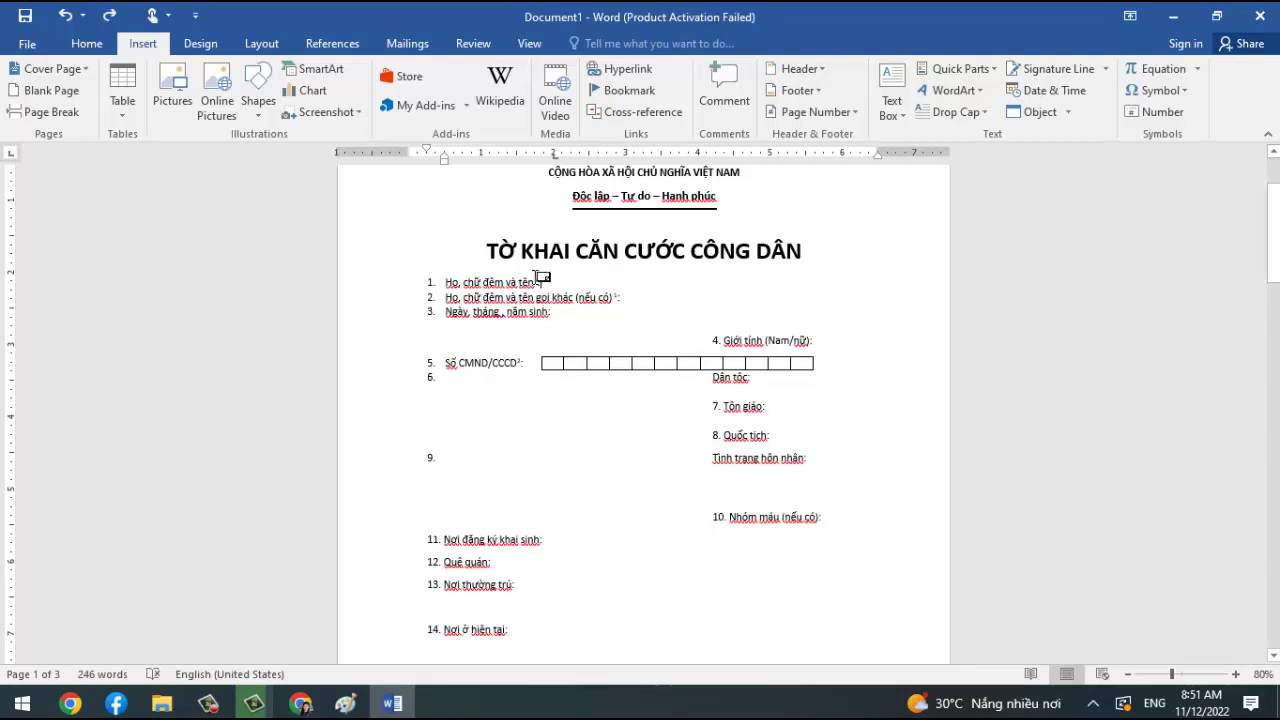
Clear the existing 2" tab stop from item 1's Tabs settings.
{"action": "right_click", "coordinate": [551, 283]}
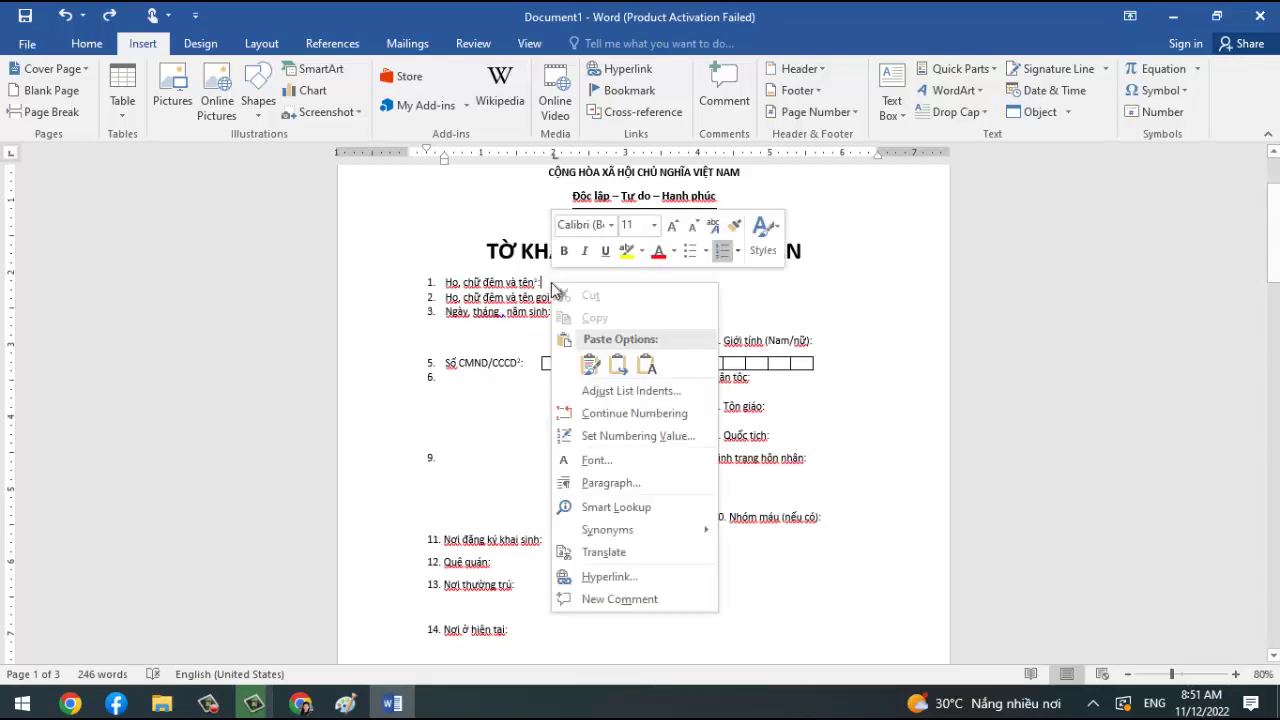
{"action": "left_click", "coordinate": [625, 482]}
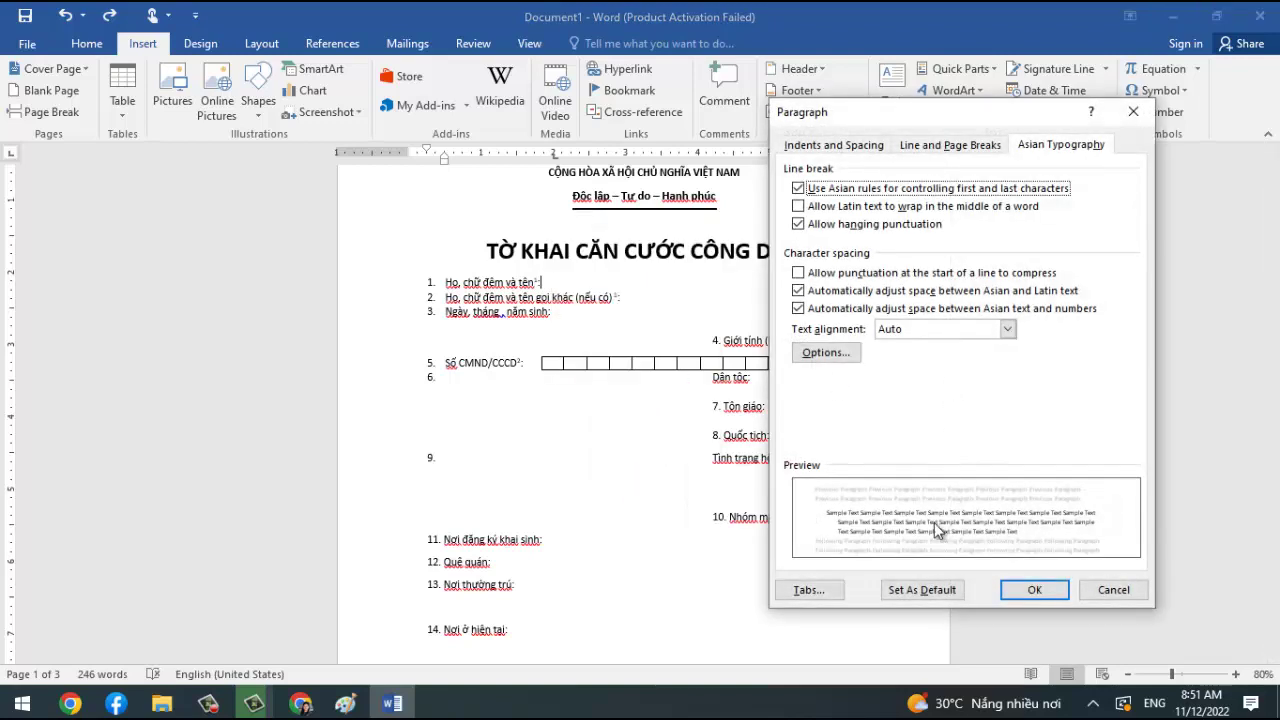
{"action": "left_click", "coordinate": [810, 585]}
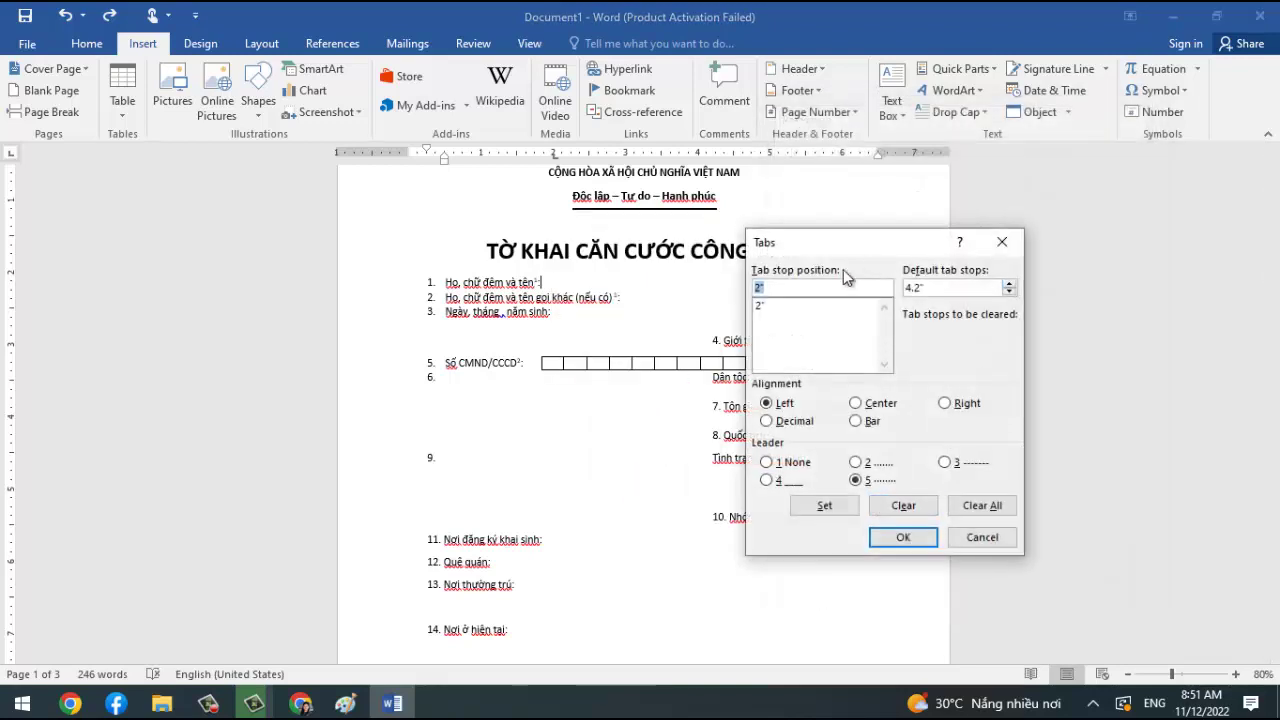
{"action": "left_click", "coordinate": [768, 306]}
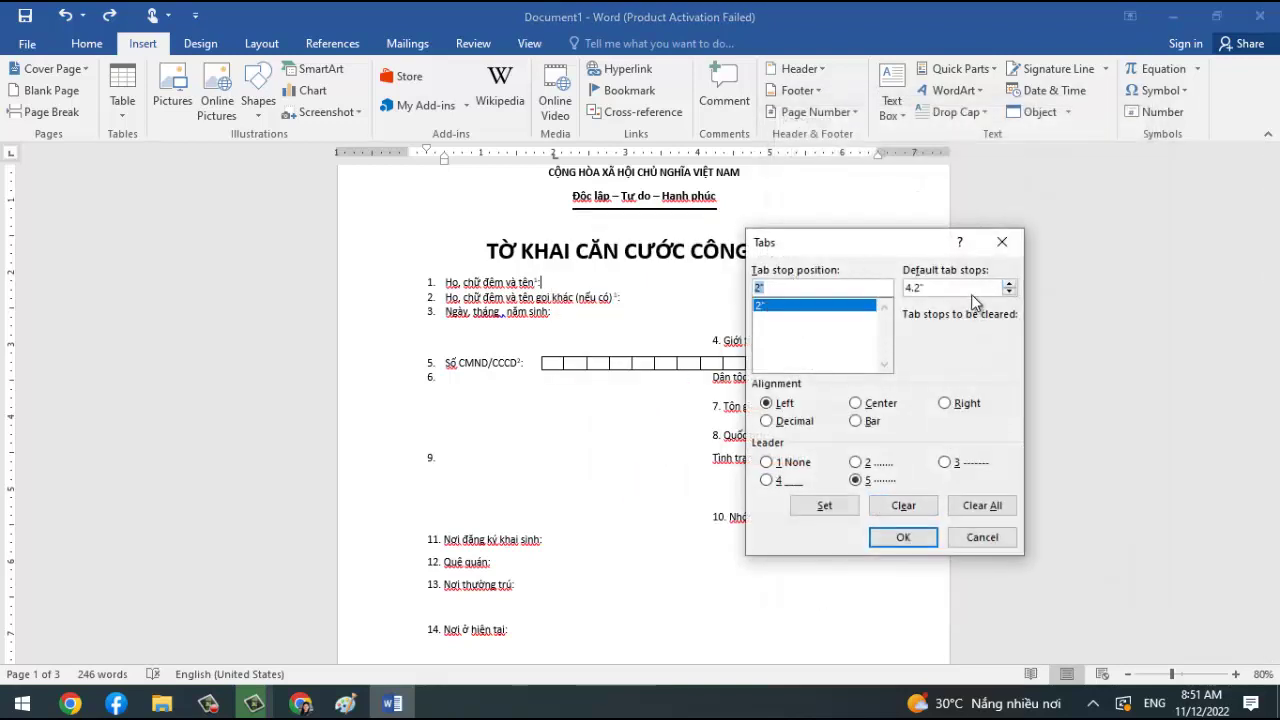
{"action": "key", "text": "Tab"}
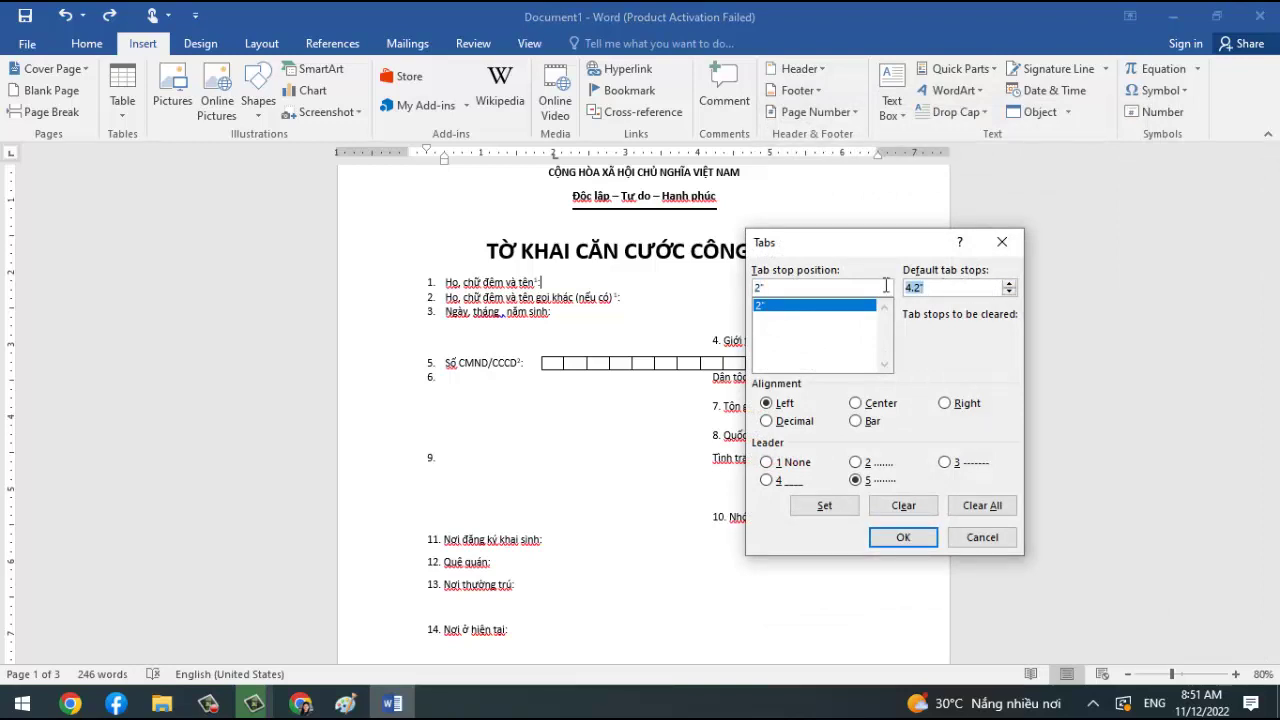
{"action": "key", "text": "BackSpace"}
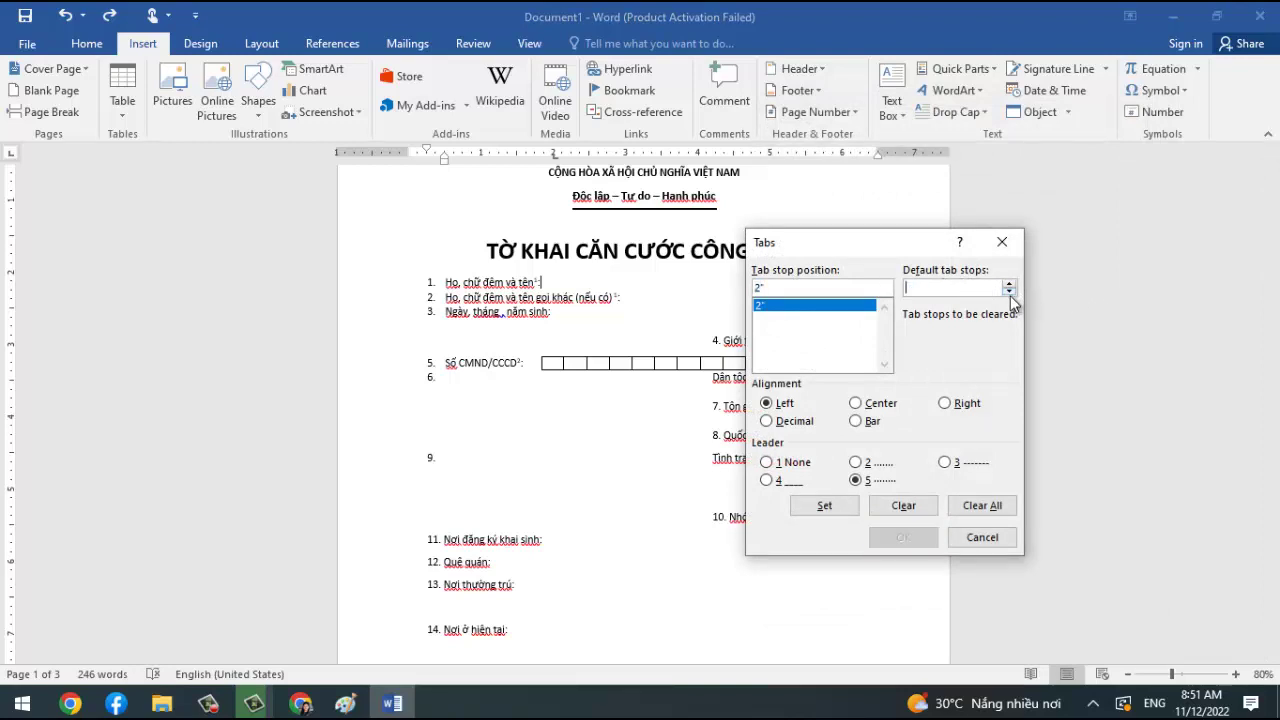
{"action": "left_click", "coordinate": [904, 507]}
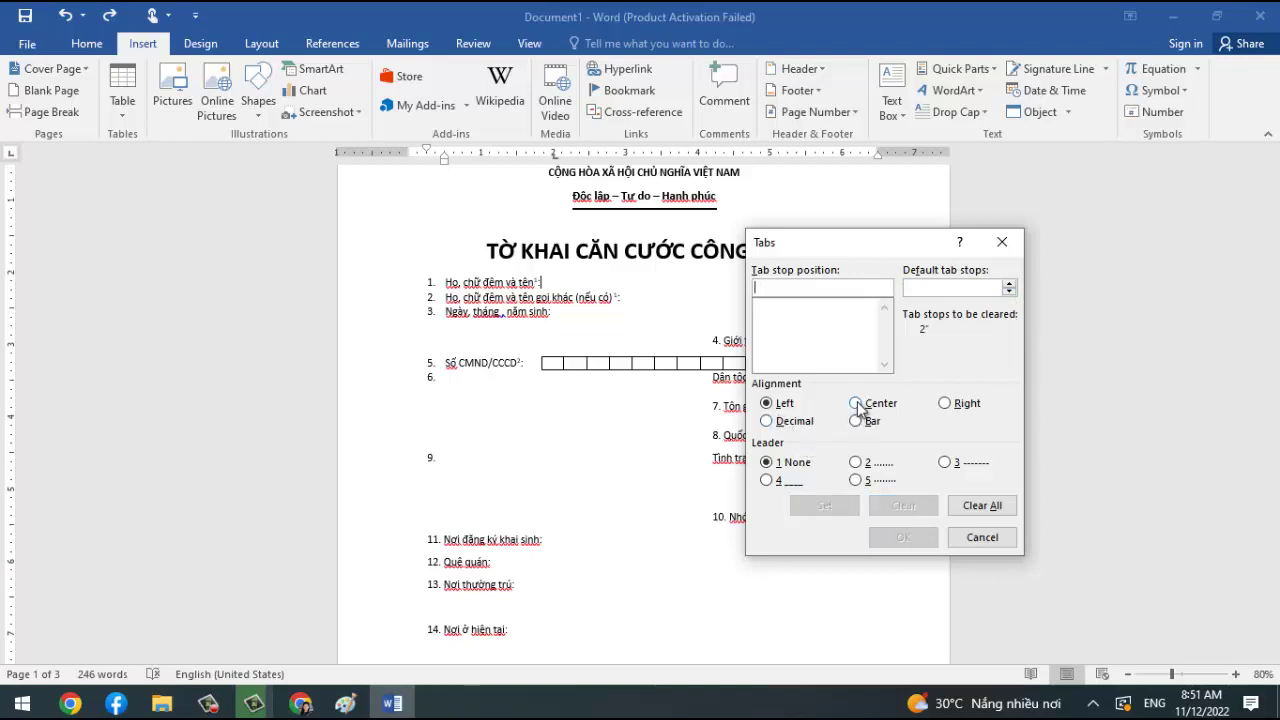
Re-create a 2" left tab stop with dotted leader and set default tabs to 0.4".
{"action": "left_click", "coordinate": [770, 404]}
{"action": "left_click", "coordinate": [866, 482]}
{"action": "left_click", "coordinate": [805, 287]}
{"action": "type", "text": "2"}
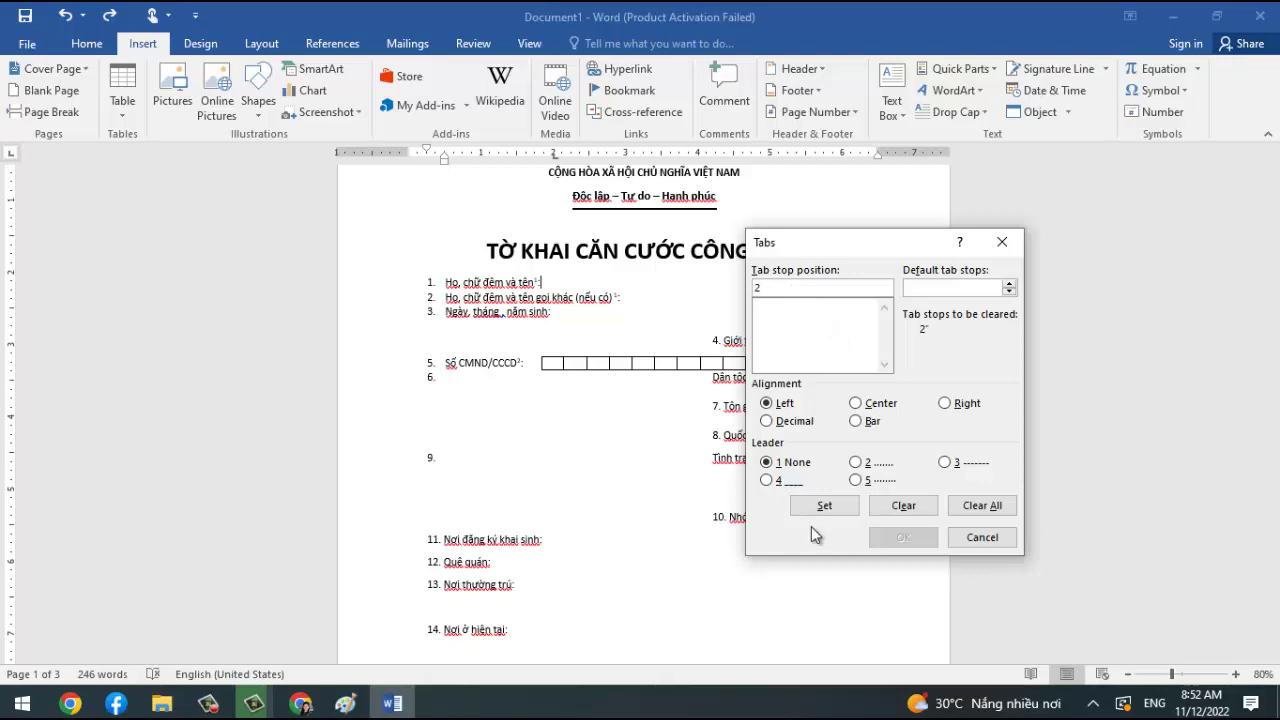
{"action": "left_click", "coordinate": [857, 481]}
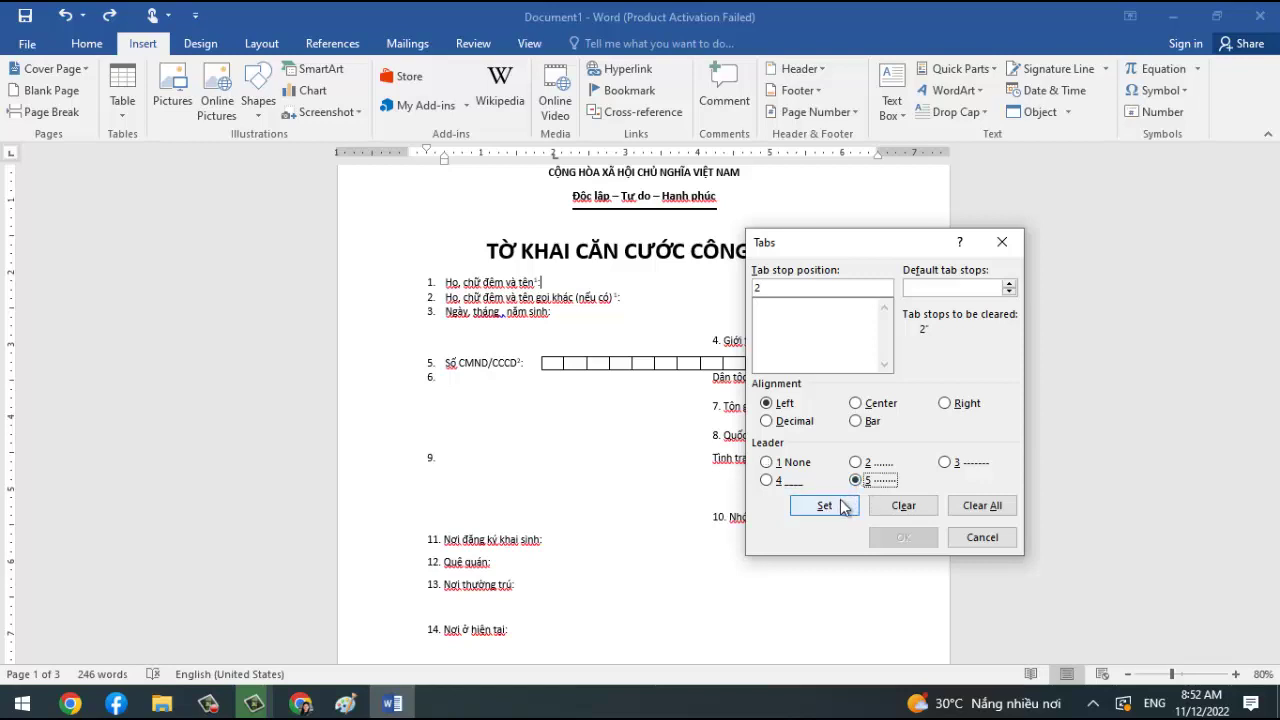
{"action": "left_click", "coordinate": [838, 508]}
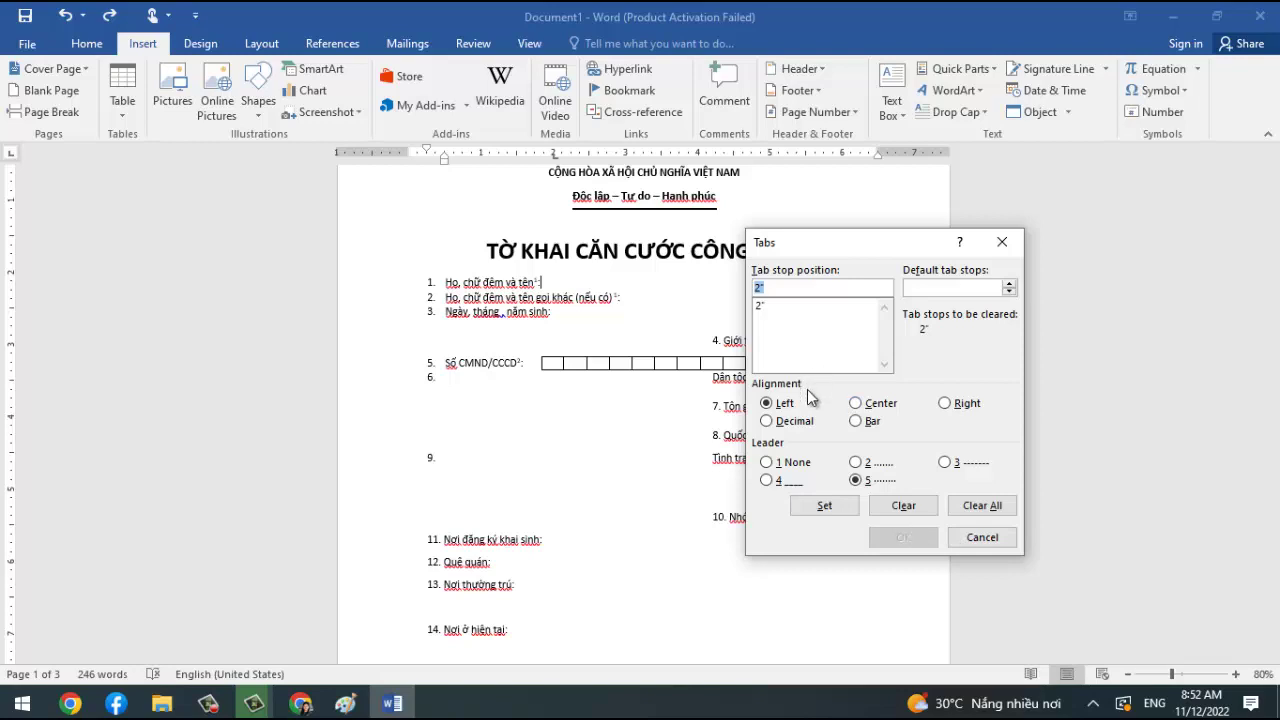
{"action": "left_click", "coordinate": [962, 286]}
{"action": "left_click", "coordinate": [1009, 285]}
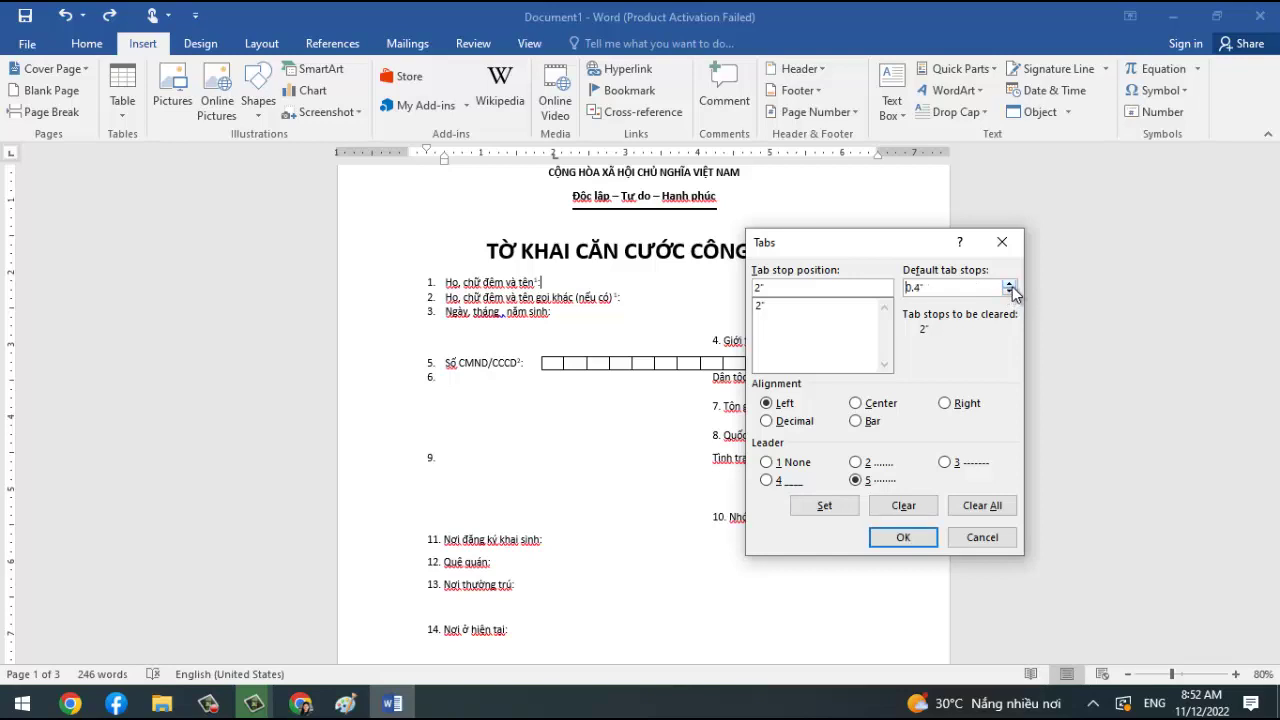
{"action": "left_click", "coordinate": [918, 540]}
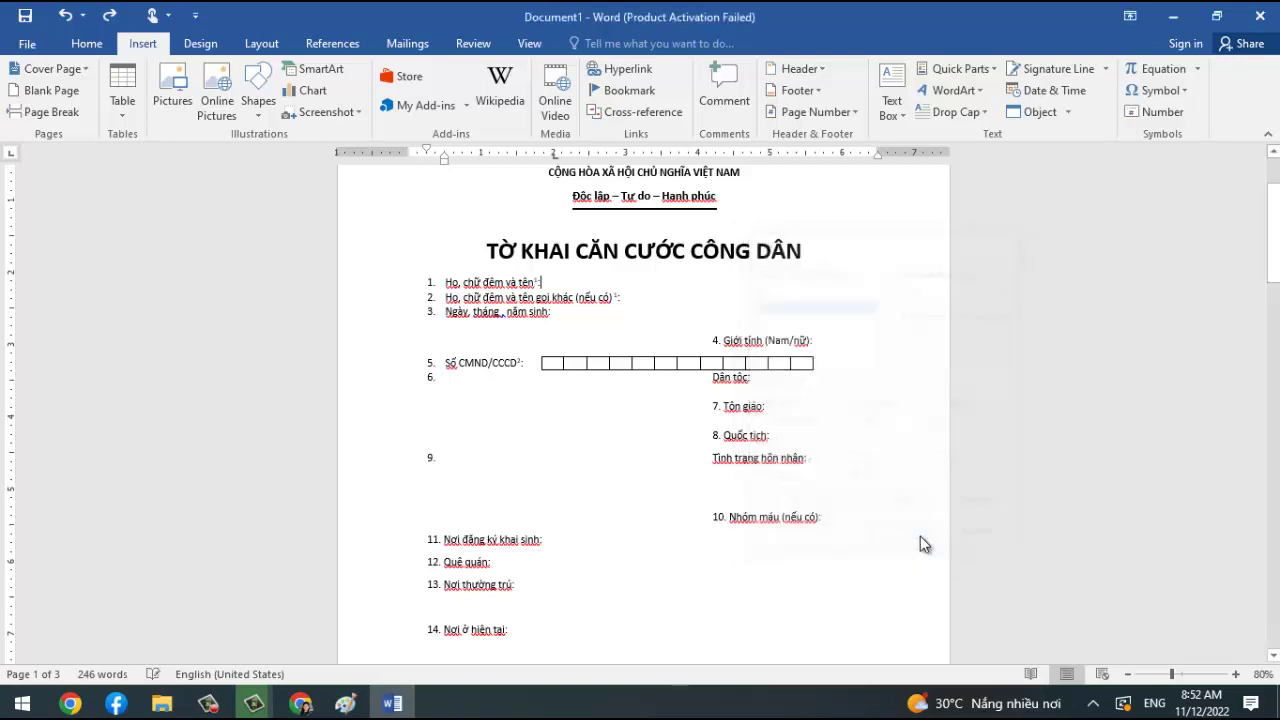
Check the name line's tab settings and close the Tabs dialog unchanged.
{"action": "right_click", "coordinate": [553, 283]}
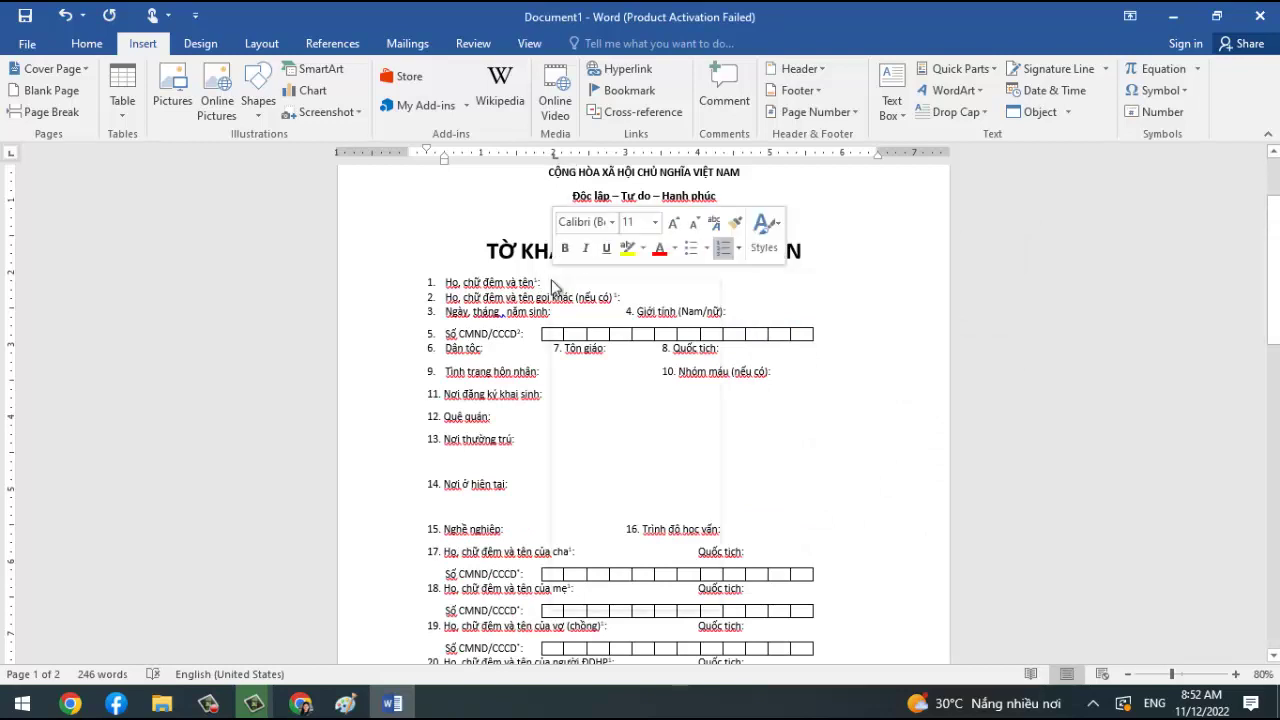
{"action": "left_click", "coordinate": [607, 481]}
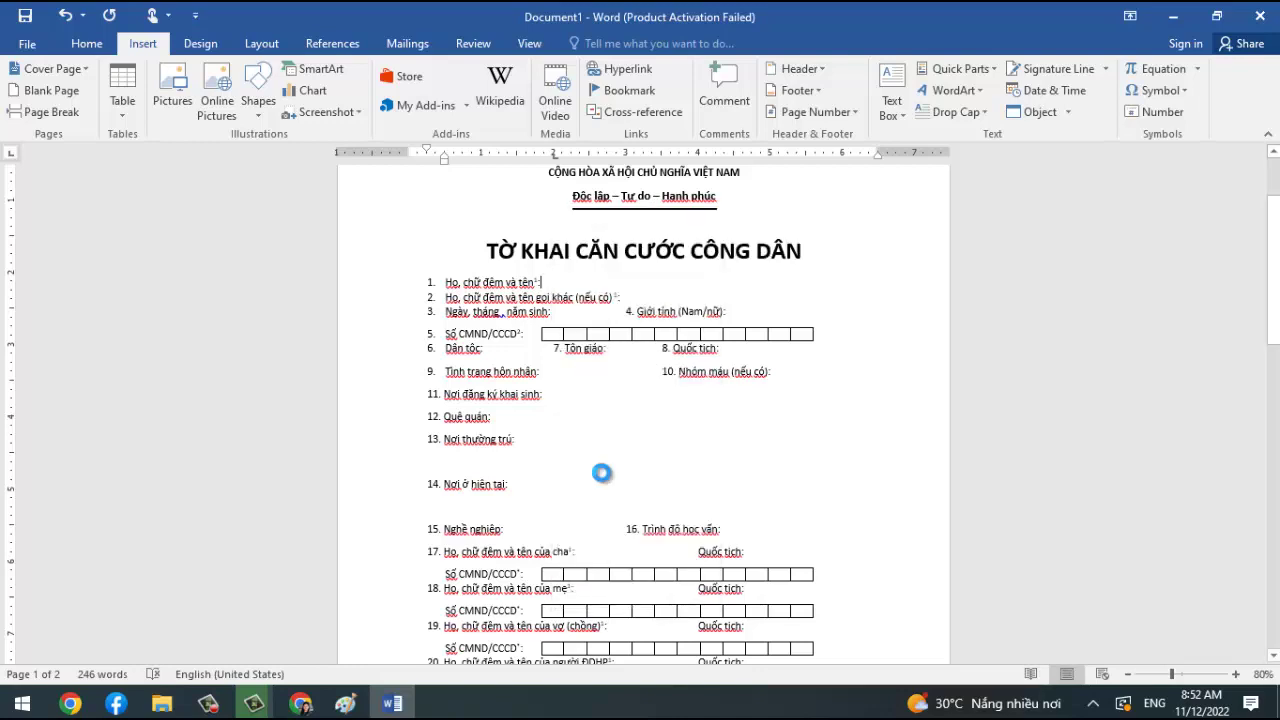
{"action": "left_click", "coordinate": [797, 590]}
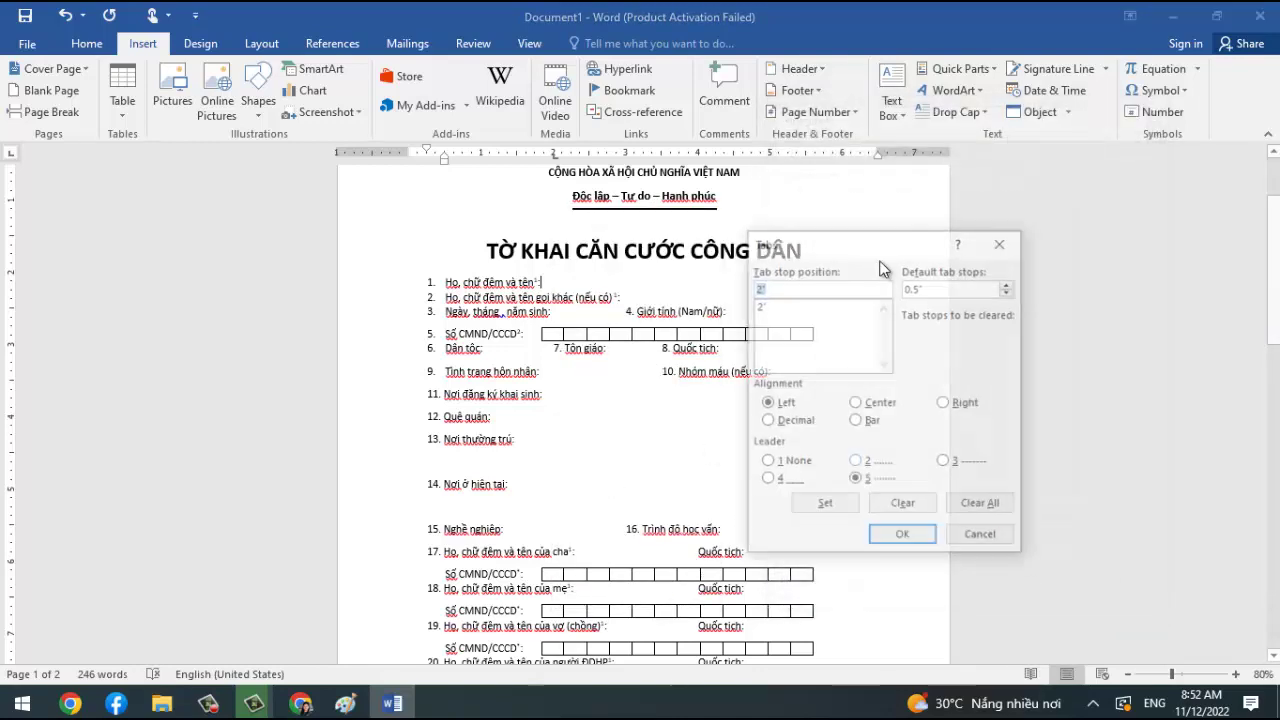
{"action": "left_click", "coordinate": [855, 481]}
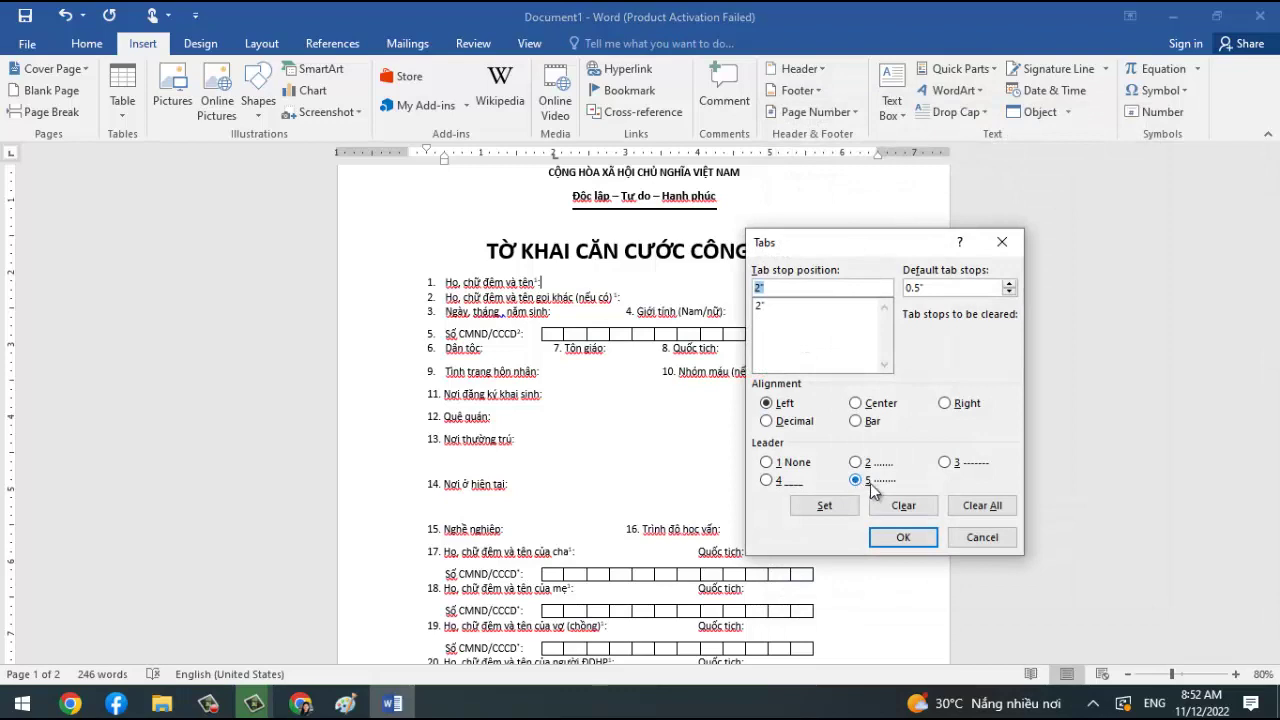
{"action": "left_click", "coordinate": [975, 541]}
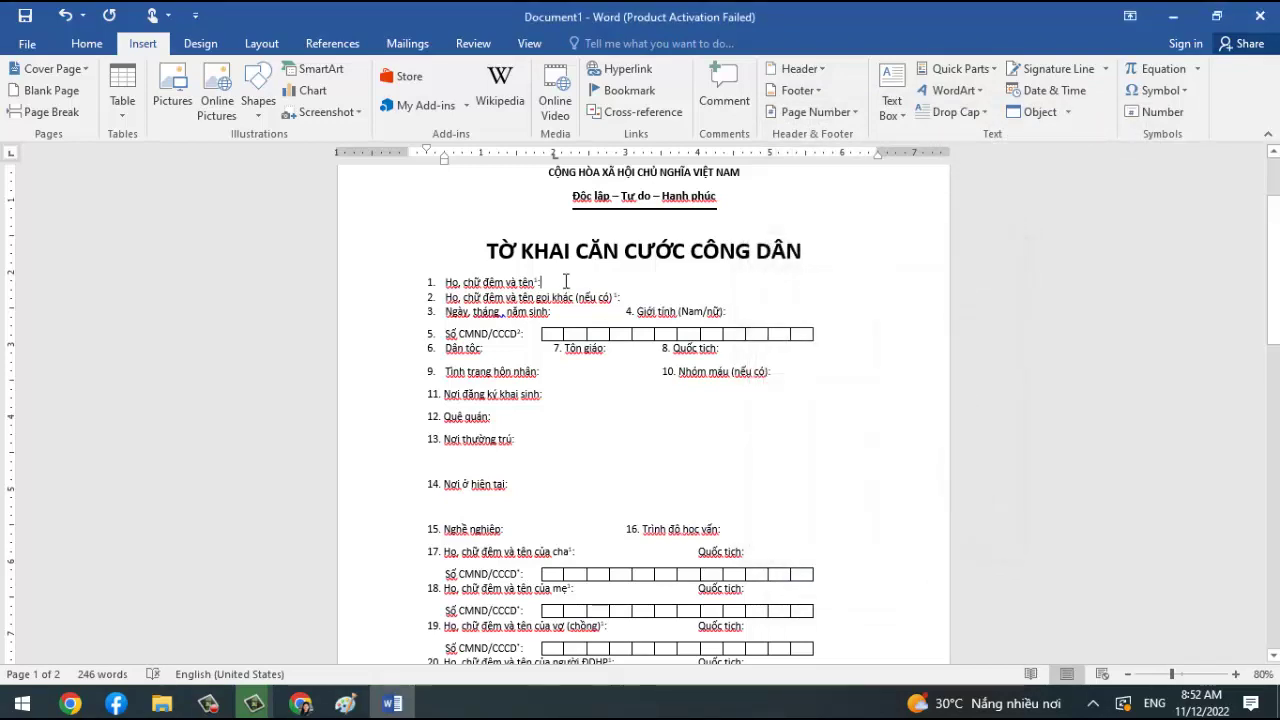
Insert tabs after the full-name label to extend its dotted leader.
{"action": "key", "text": "Tab"}
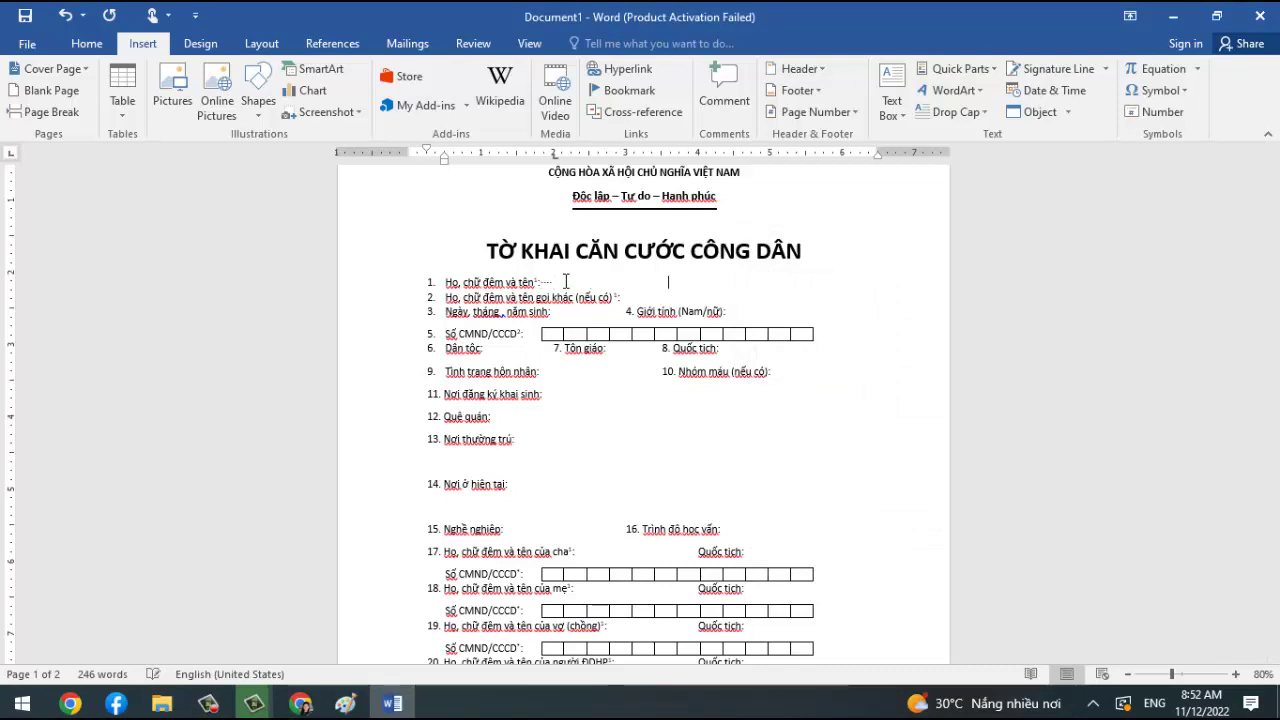
{"action": "key", "text": "Tab"}
{"action": "key", "text": "Tab"}
{"action": "key", "text": "Tab"}
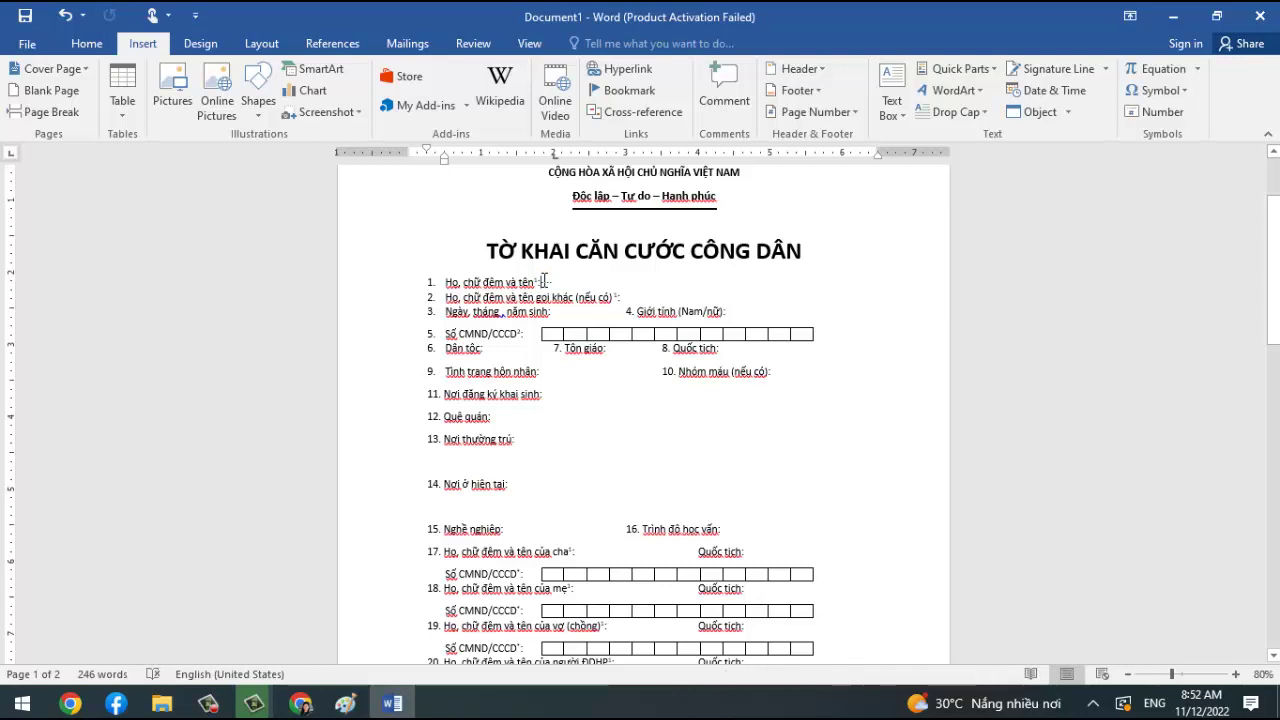
{"action": "right_click", "coordinate": [545, 281]}
{"action": "left_click", "coordinate": [799, 291]}
Set 4" default tab stops with the 2" dotted stop, then tab after the name label.
{"action": "right_click", "coordinate": [554, 283]}
{"action": "left_click", "coordinate": [600, 480]}
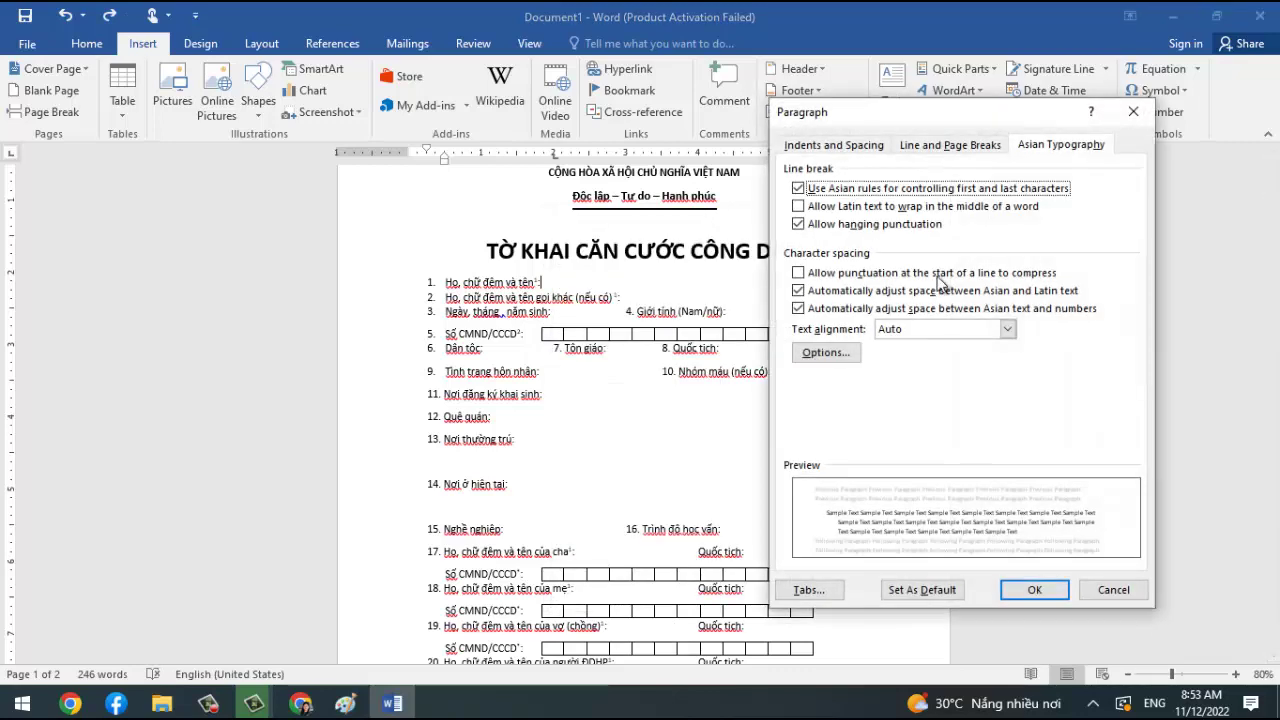
{"action": "left_click", "coordinate": [830, 590]}
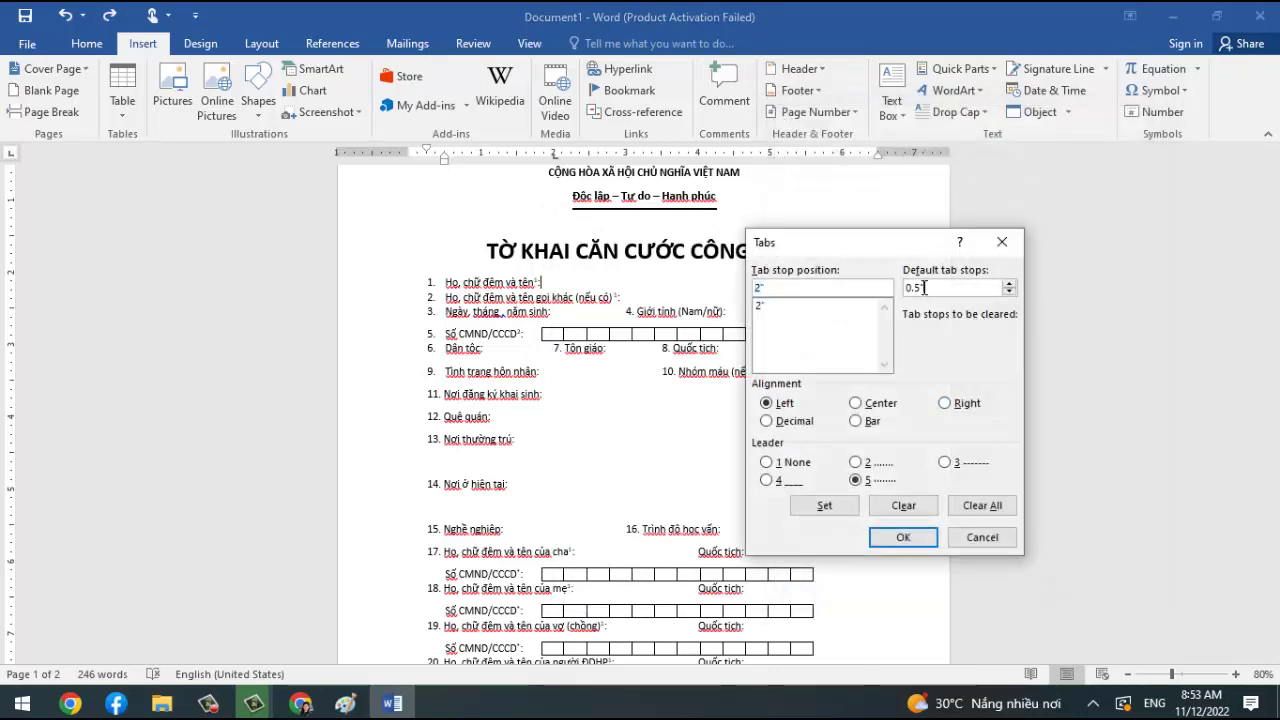
{"action": "left_click_drag", "start_coordinate": [924, 287], "coordinate": [900, 288]}
{"action": "type", "text": "4"}
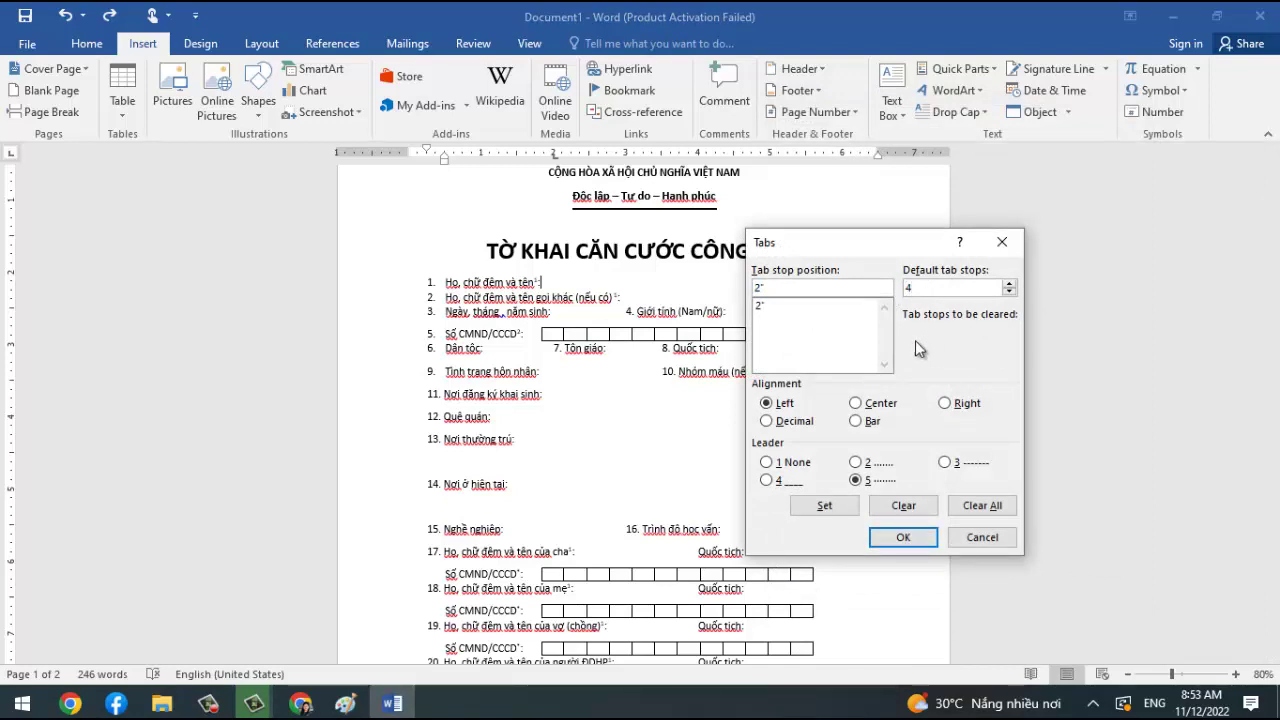
{"action": "left_click", "coordinate": [828, 504]}
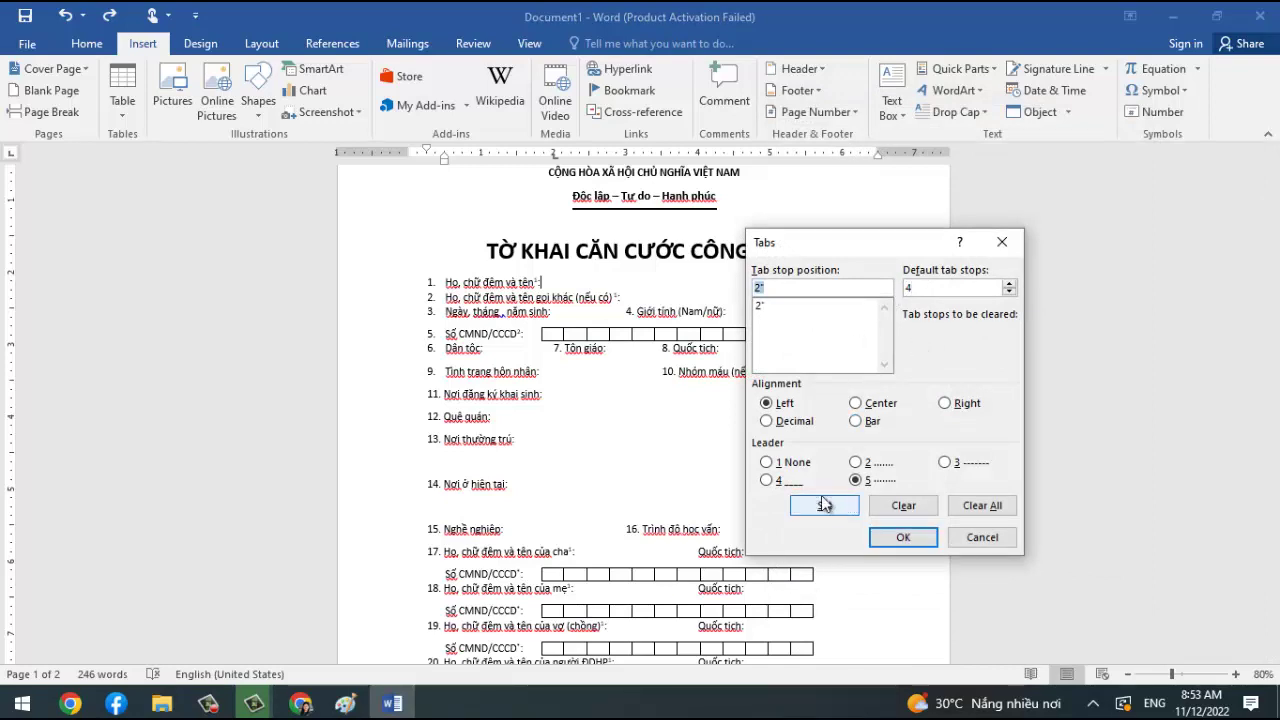
{"action": "left_click", "coordinate": [766, 307]}
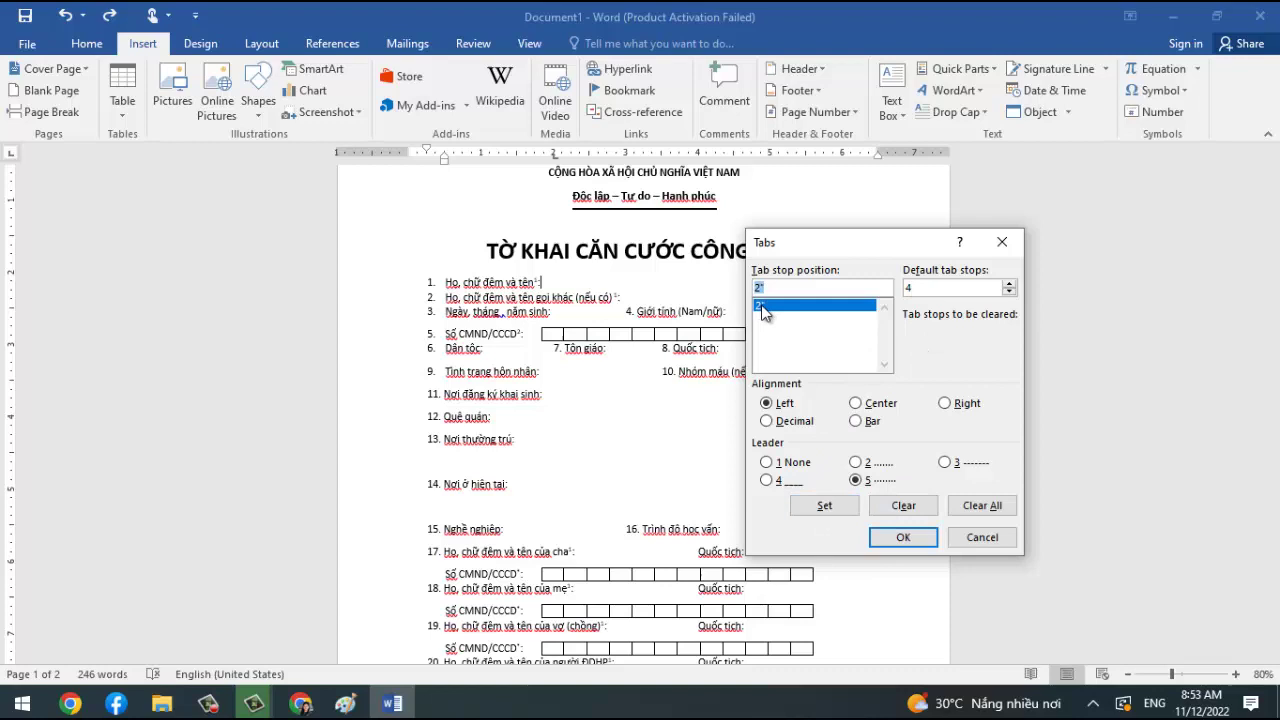
{"action": "left_click", "coordinate": [912, 535]}
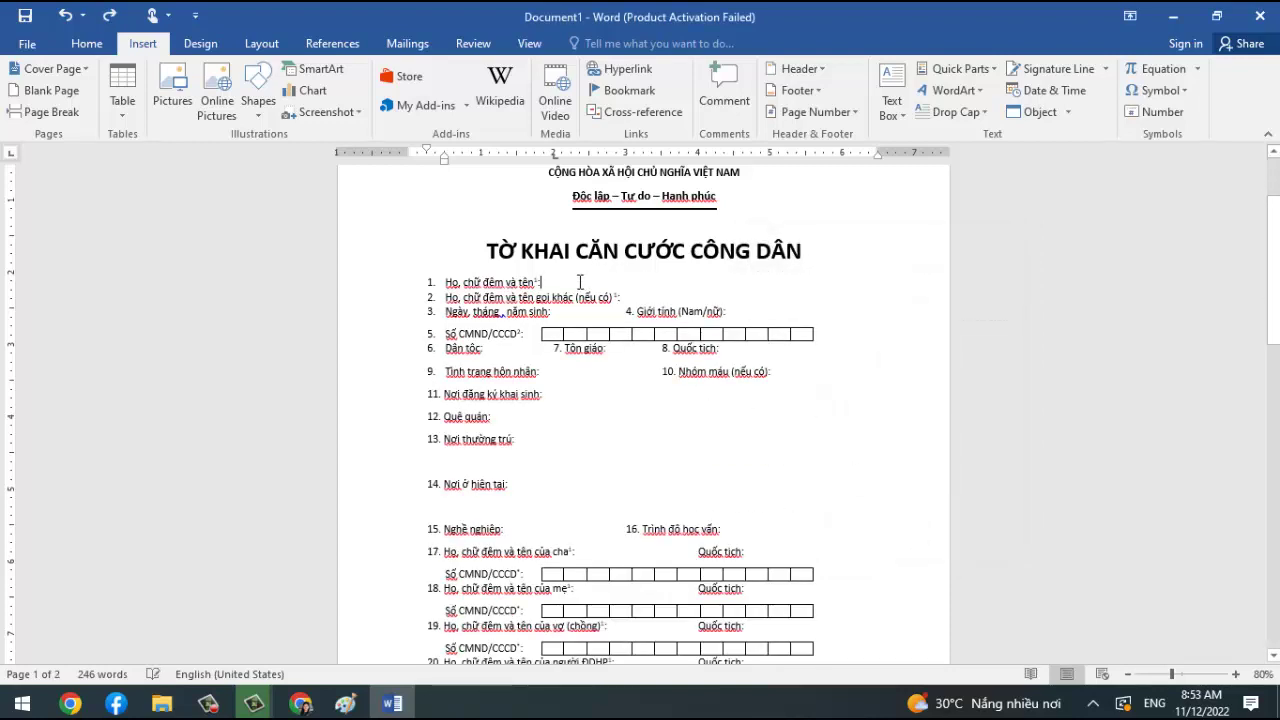
{"action": "key", "text": "Tab"}
Delete the name-line tab and make the 2" stop centre-aligned with 4" default tabs.
{"action": "key", "text": "BackSpace"}
{"action": "right_click", "coordinate": [547, 281]}
{"action": "left_click", "coordinate": [636, 481]}
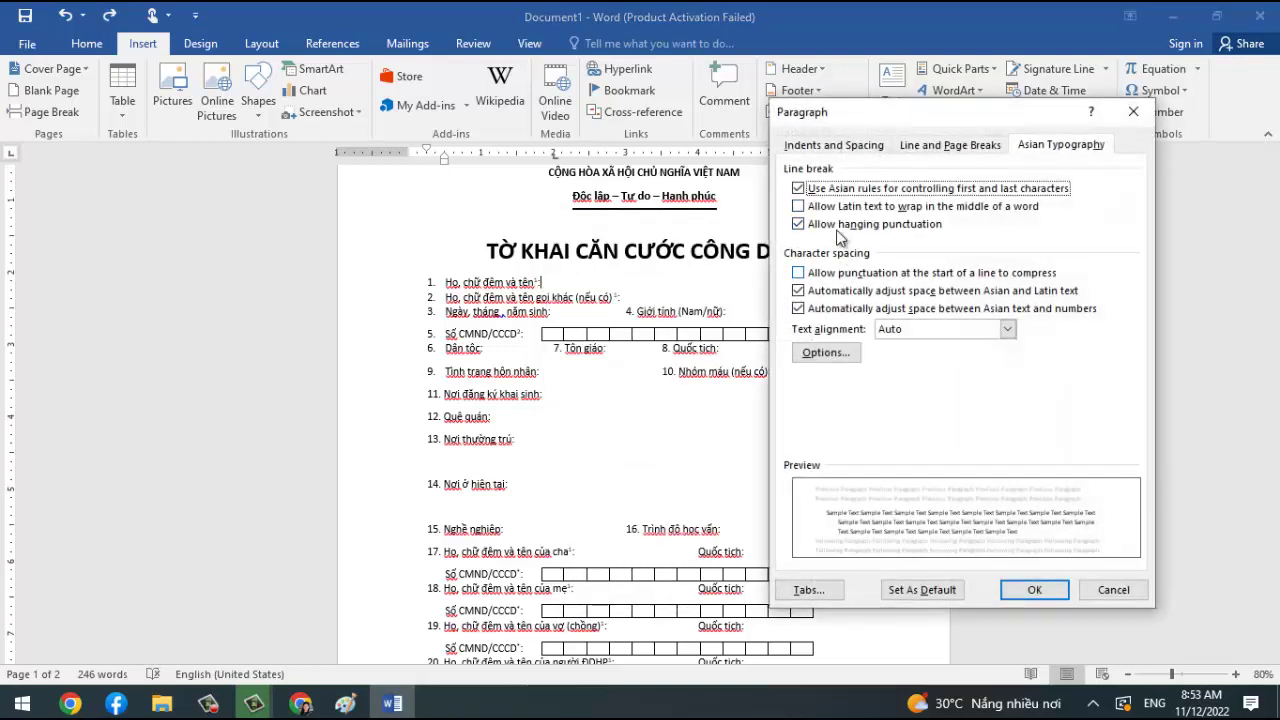
{"action": "left_click", "coordinate": [809, 590]}
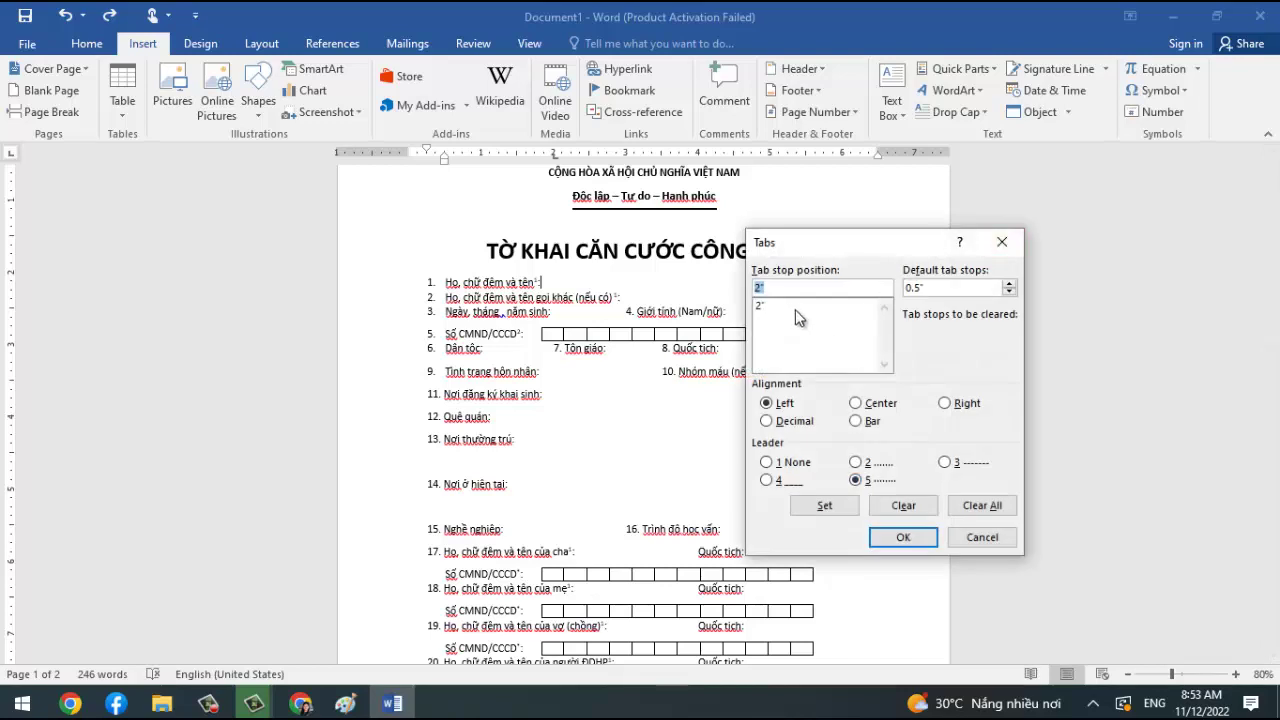
{"action": "left_click", "coordinate": [857, 405]}
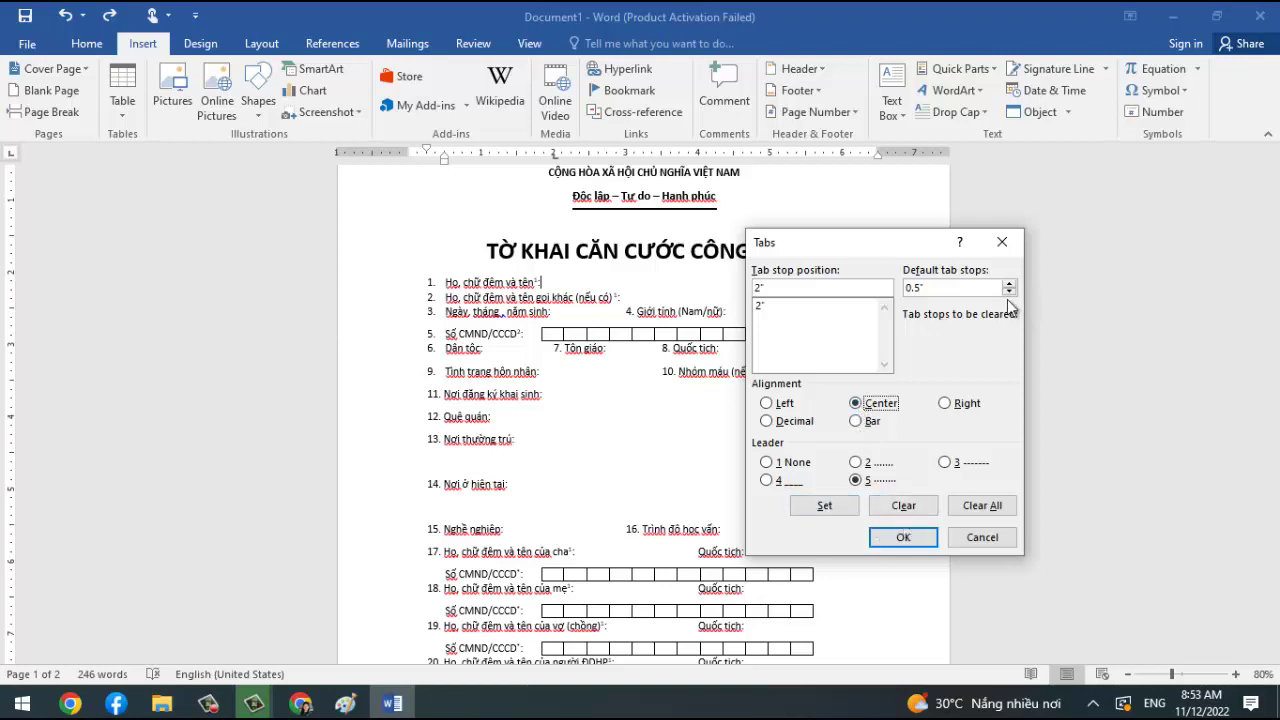
{"action": "double_click", "coordinate": [929, 289]}
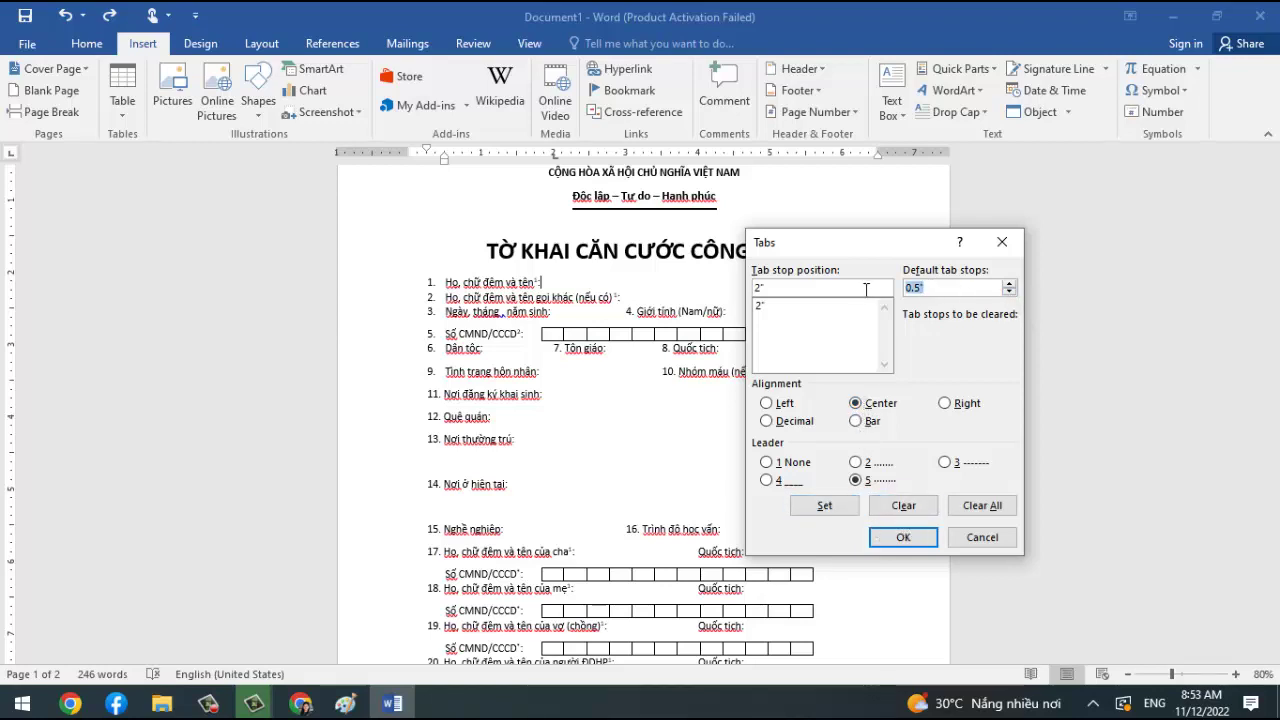
{"action": "type", "text": "4"}
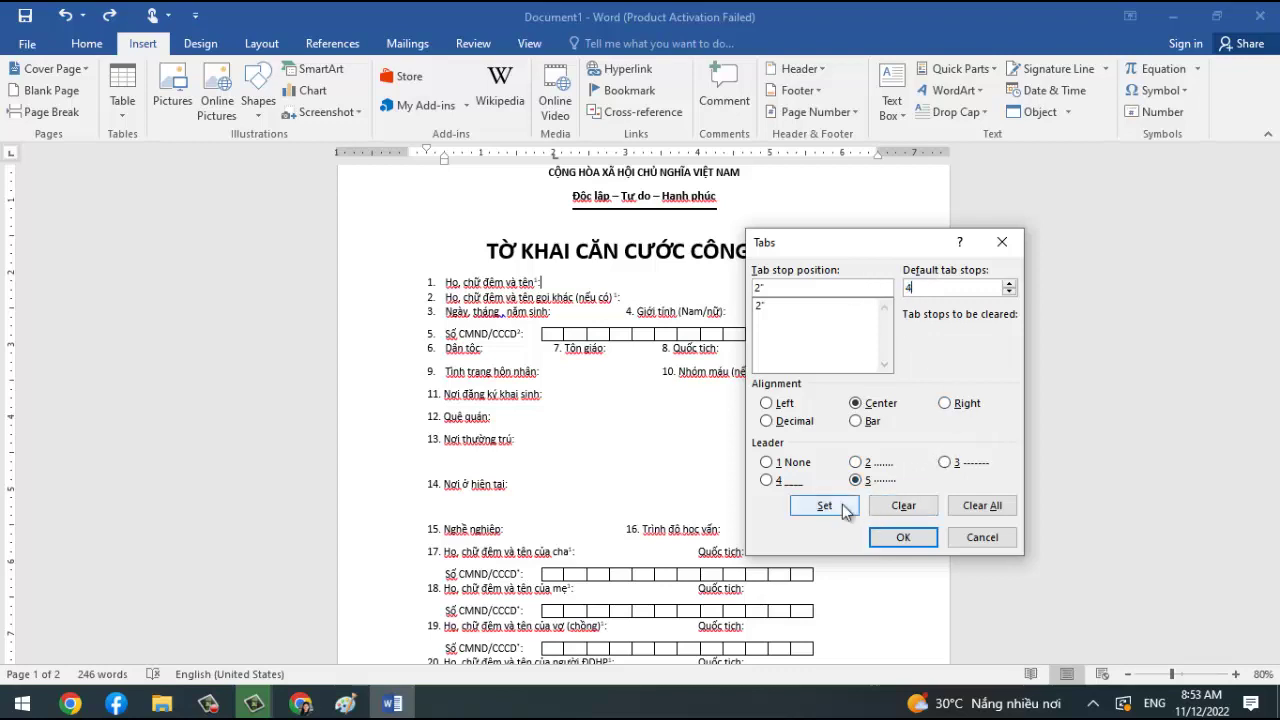
{"action": "left_click", "coordinate": [846, 508]}
{"action": "left_click", "coordinate": [903, 537]}
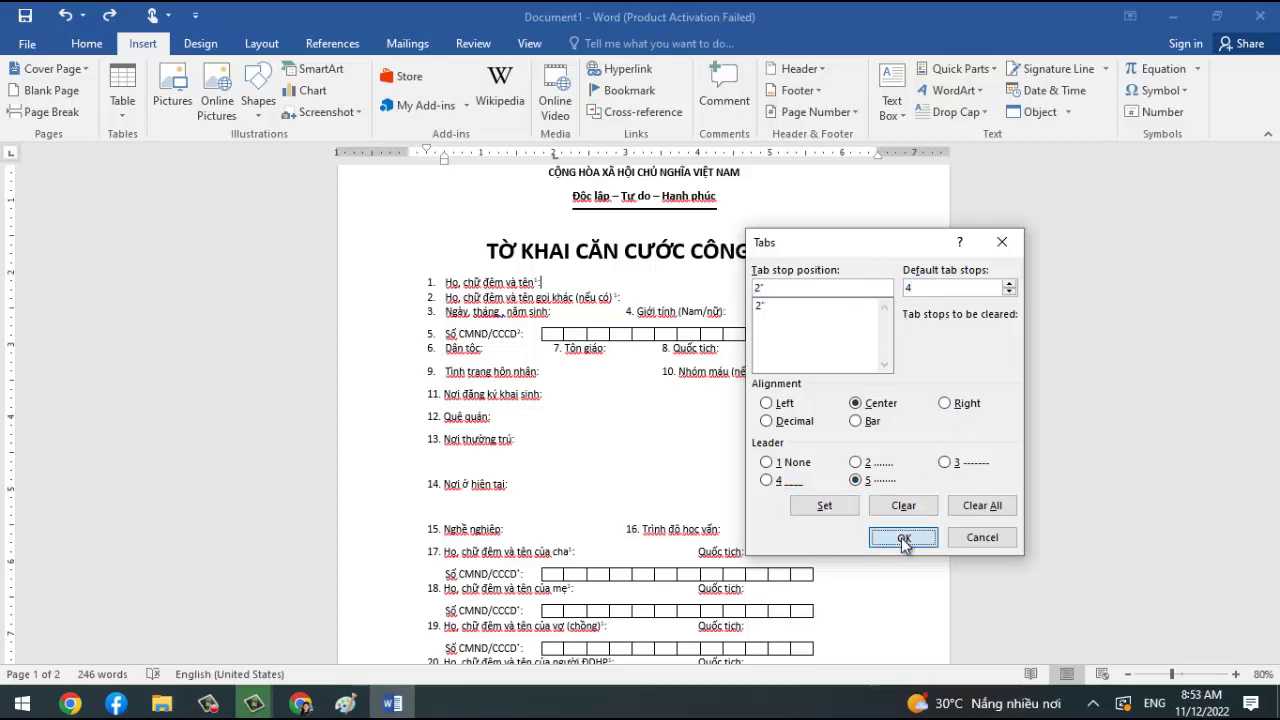
Reapply the 2" left dotted tab stop on line 1 with 4" default tab stops.
{"action": "right_click", "coordinate": [564, 286]}
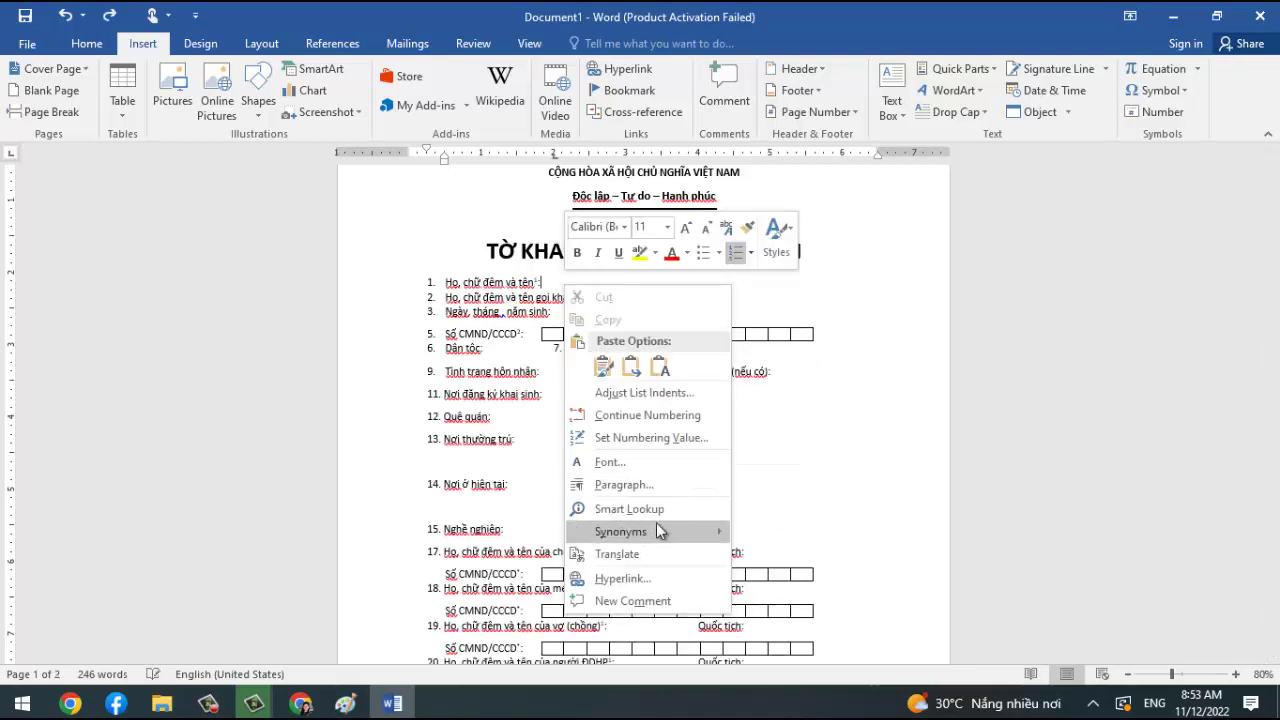
{"action": "left_click", "coordinate": [624, 484]}
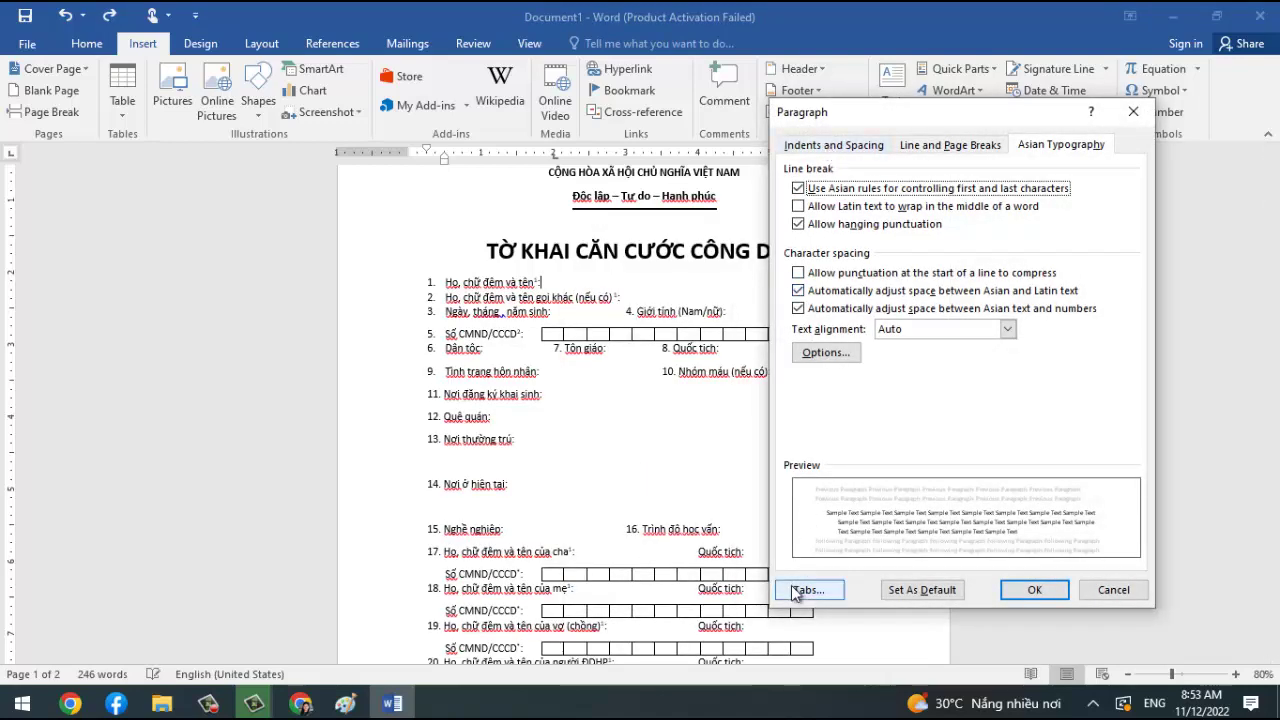
{"action": "left_click", "coordinate": [807, 590]}
{"action": "left_click", "coordinate": [830, 304]}
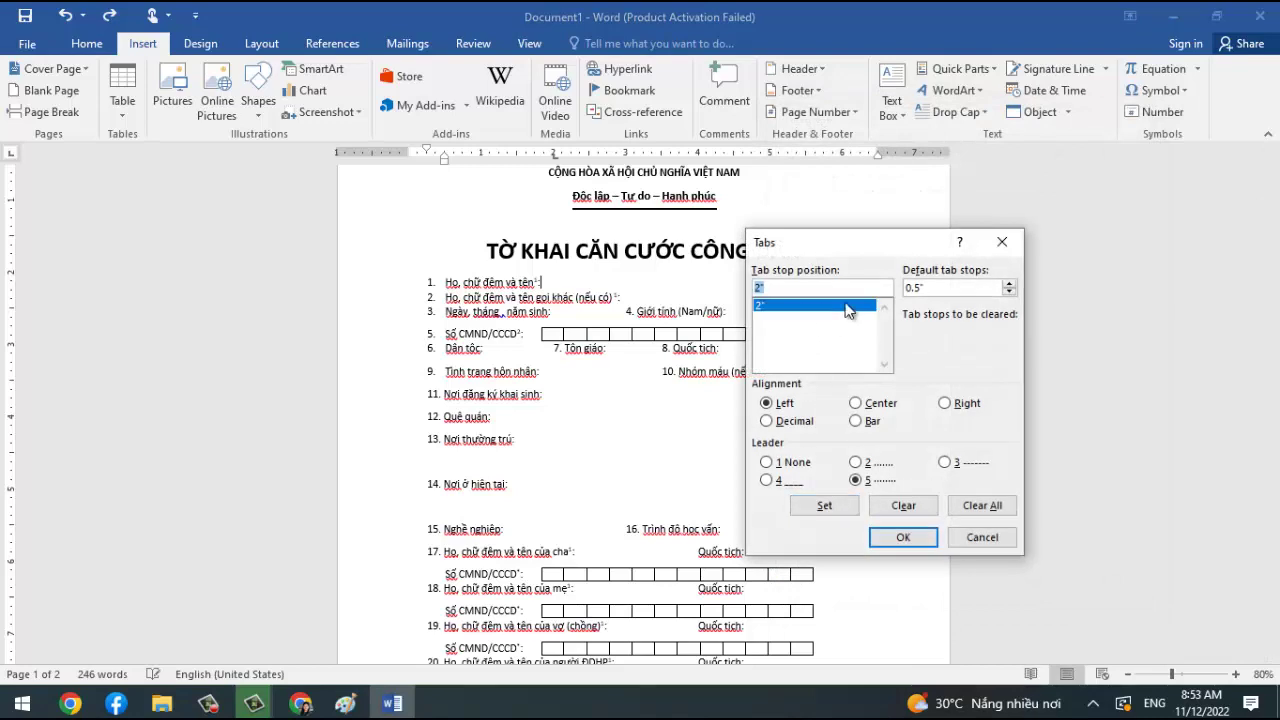
{"action": "left_click", "coordinate": [919, 289]}
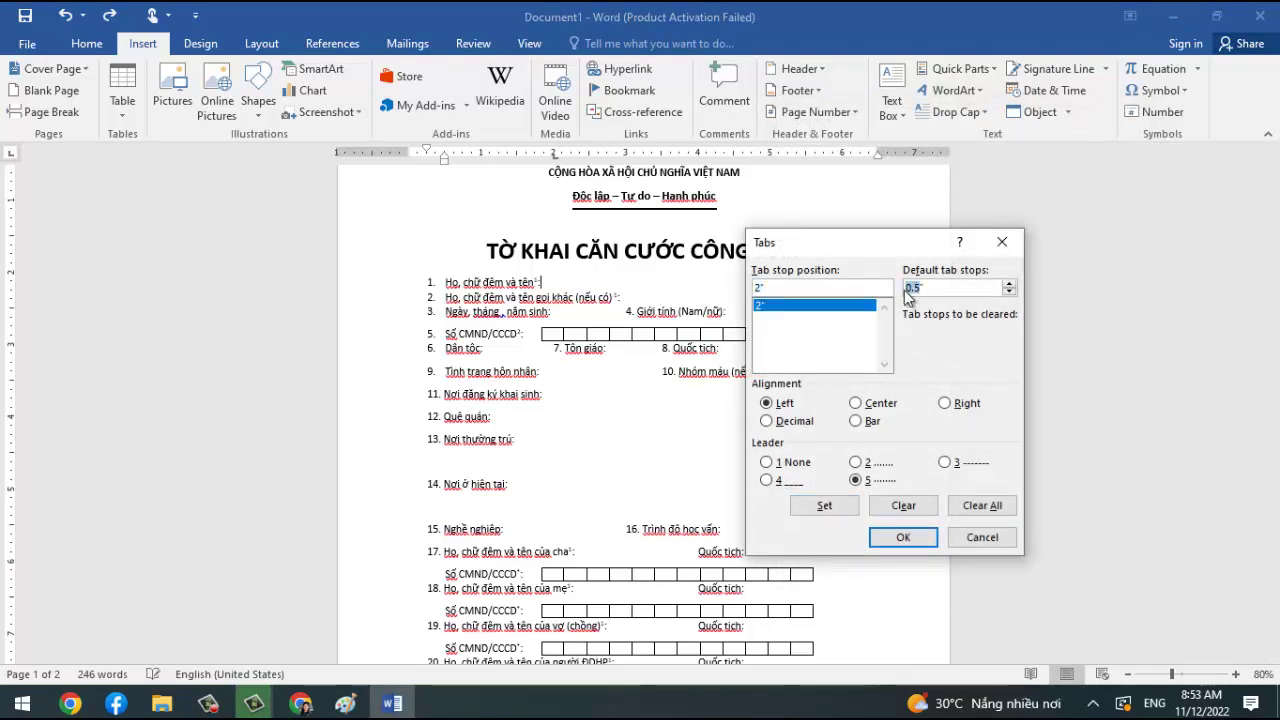
{"action": "type", "text": "4"}
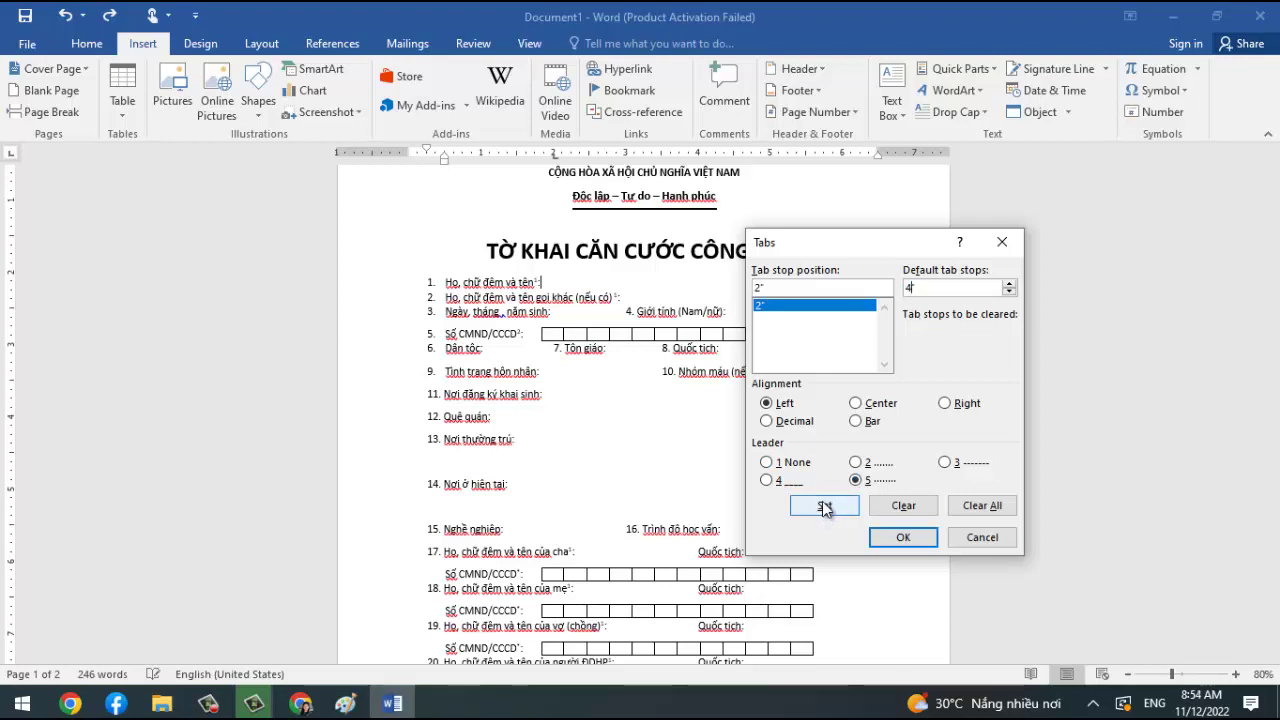
{"action": "left_click", "coordinate": [821, 507]}
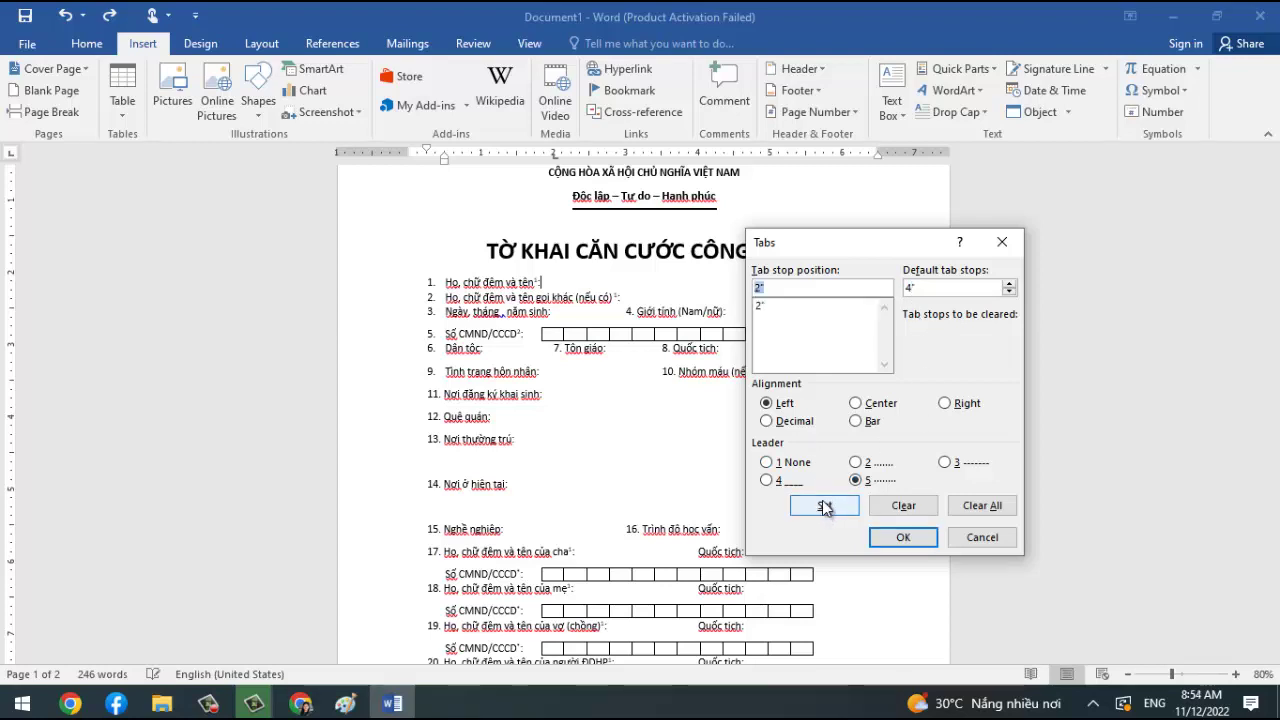
{"action": "left_click", "coordinate": [887, 540]}
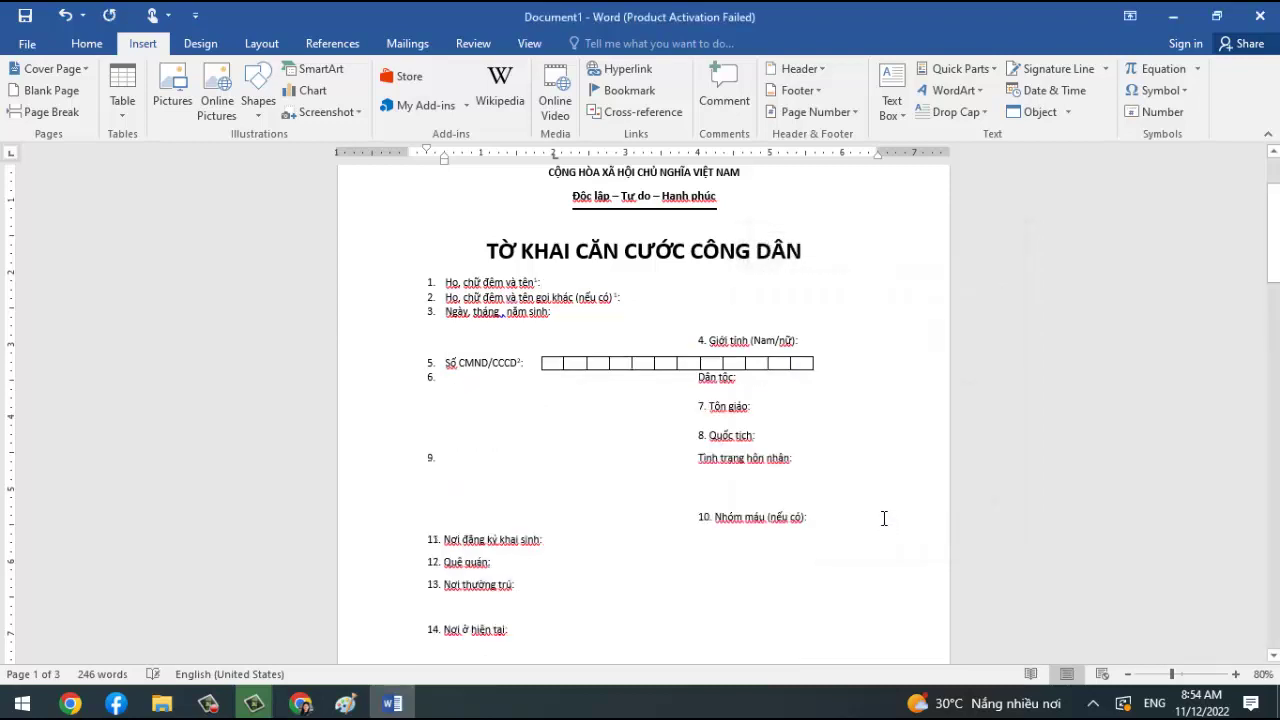
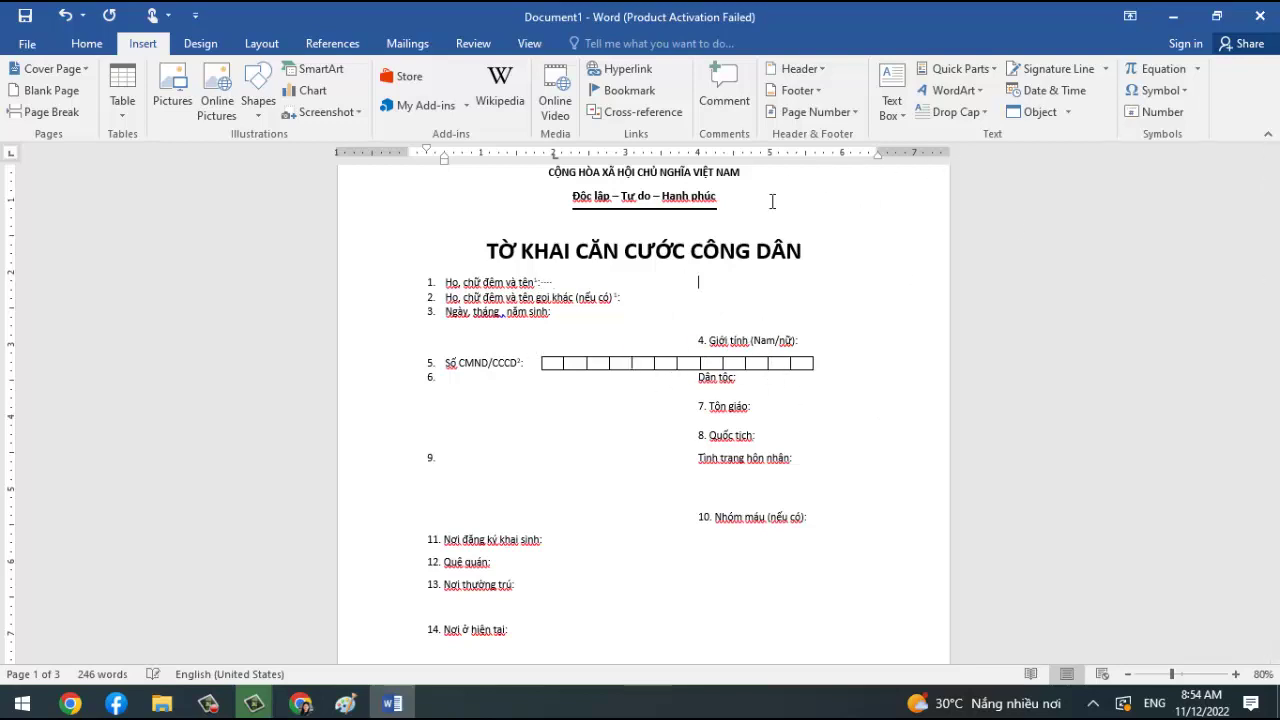
Insert two dotted leader tabs after item 1, then undo them with Ctrl+Z.
{"action": "key", "text": "Tab"}
{"action": "key", "text": "Tab"}
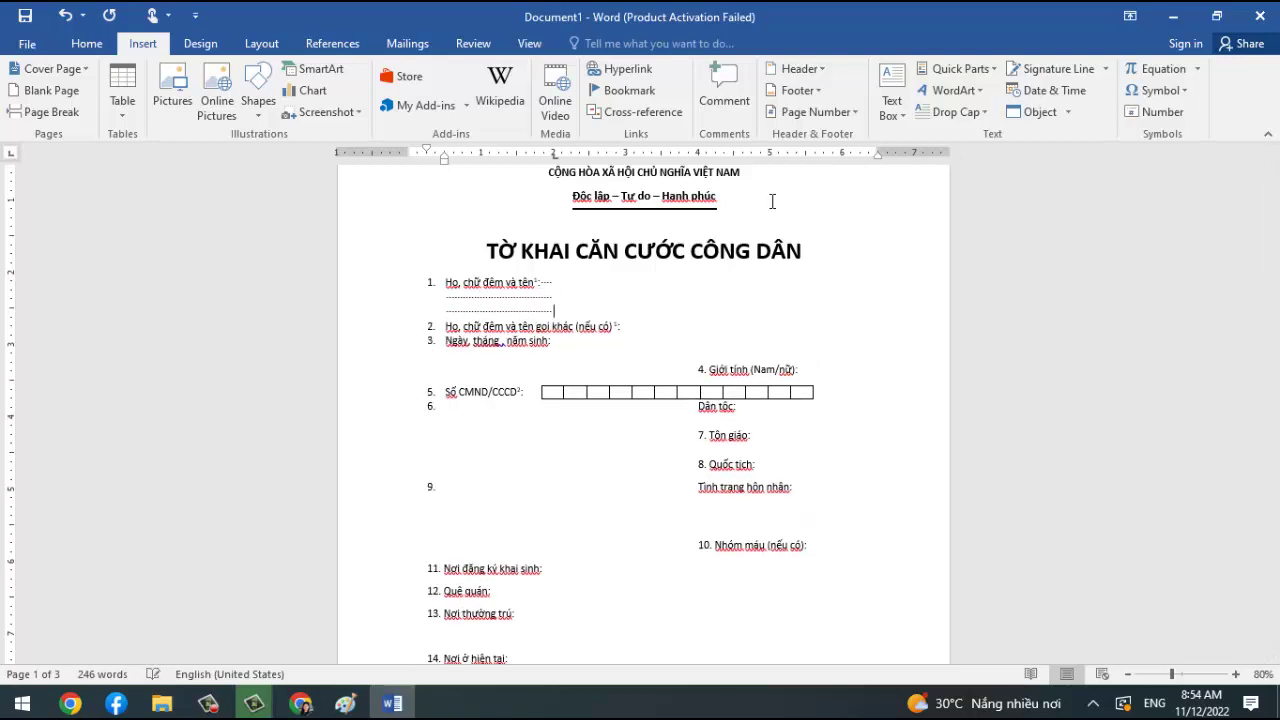
{"action": "key", "text": "Tab"}
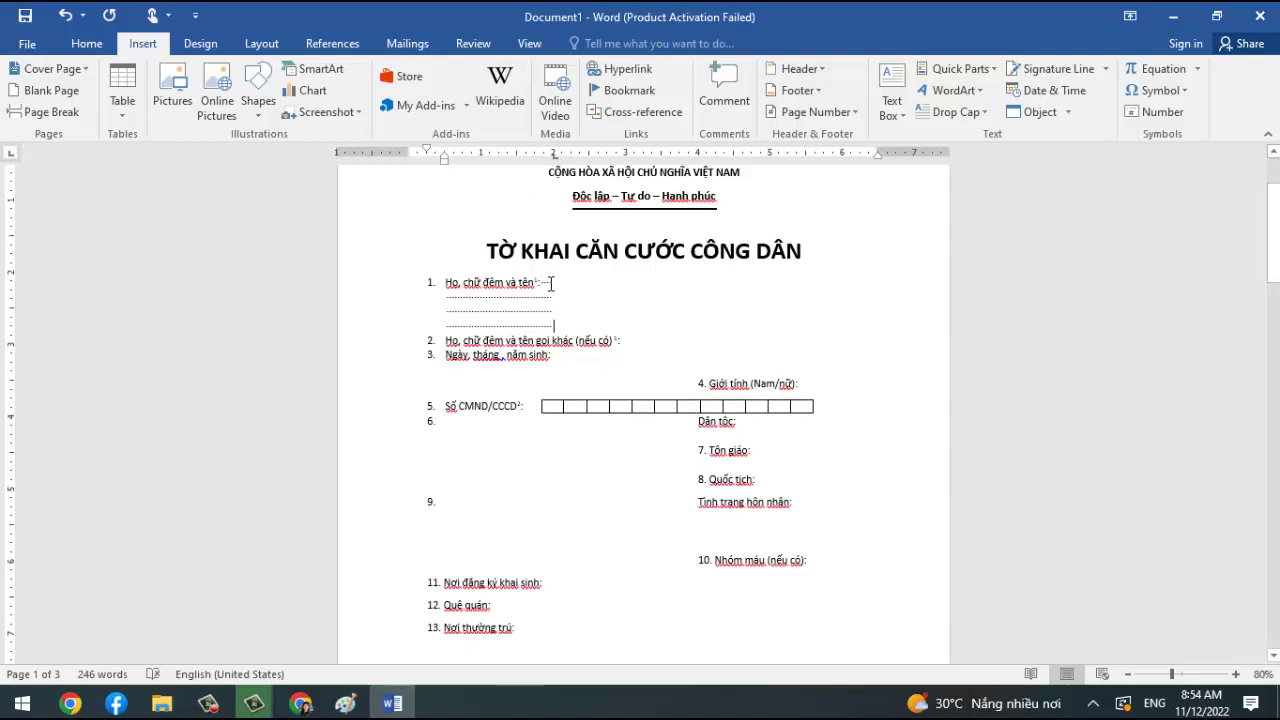
{"action": "key", "text": "ctrl+z"}
{"action": "key", "text": "ctrl+z"}
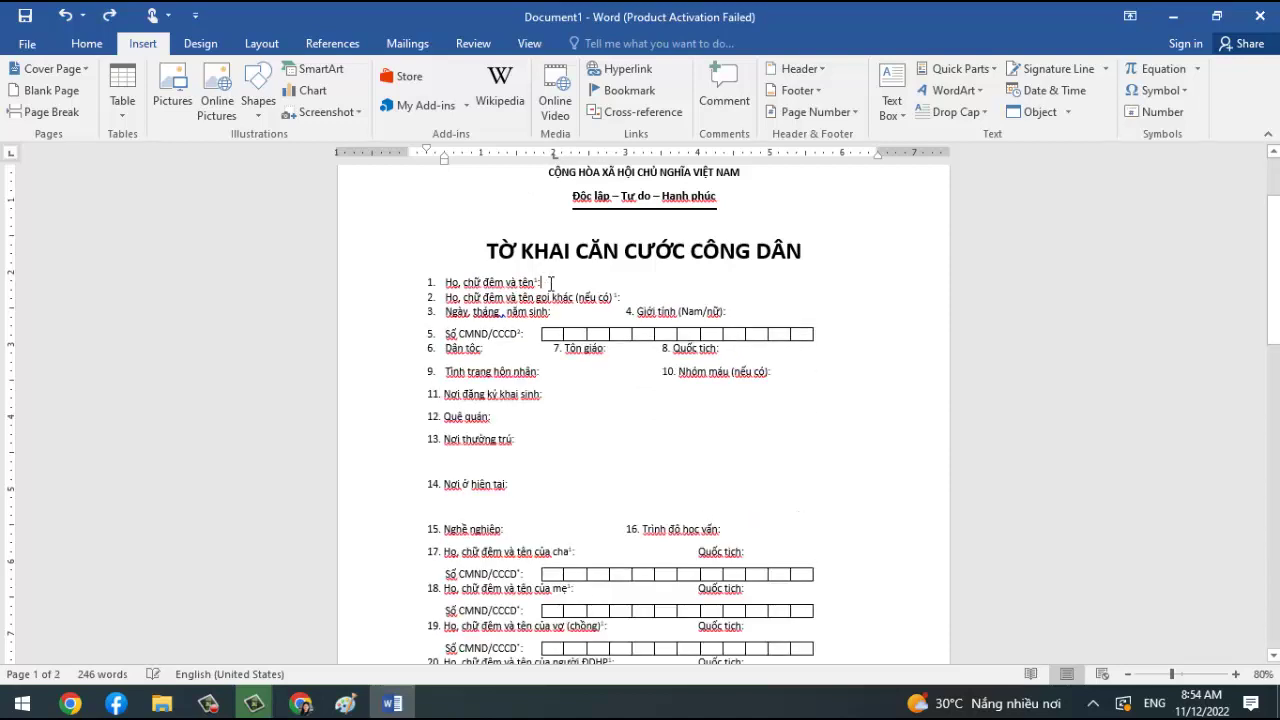
Give item 1's paragraph a right-aligned 2" tab stop with leader 5 and 3" default stops.
{"action": "right_click", "coordinate": [549, 283]}
{"action": "left_click", "coordinate": [610, 483]}
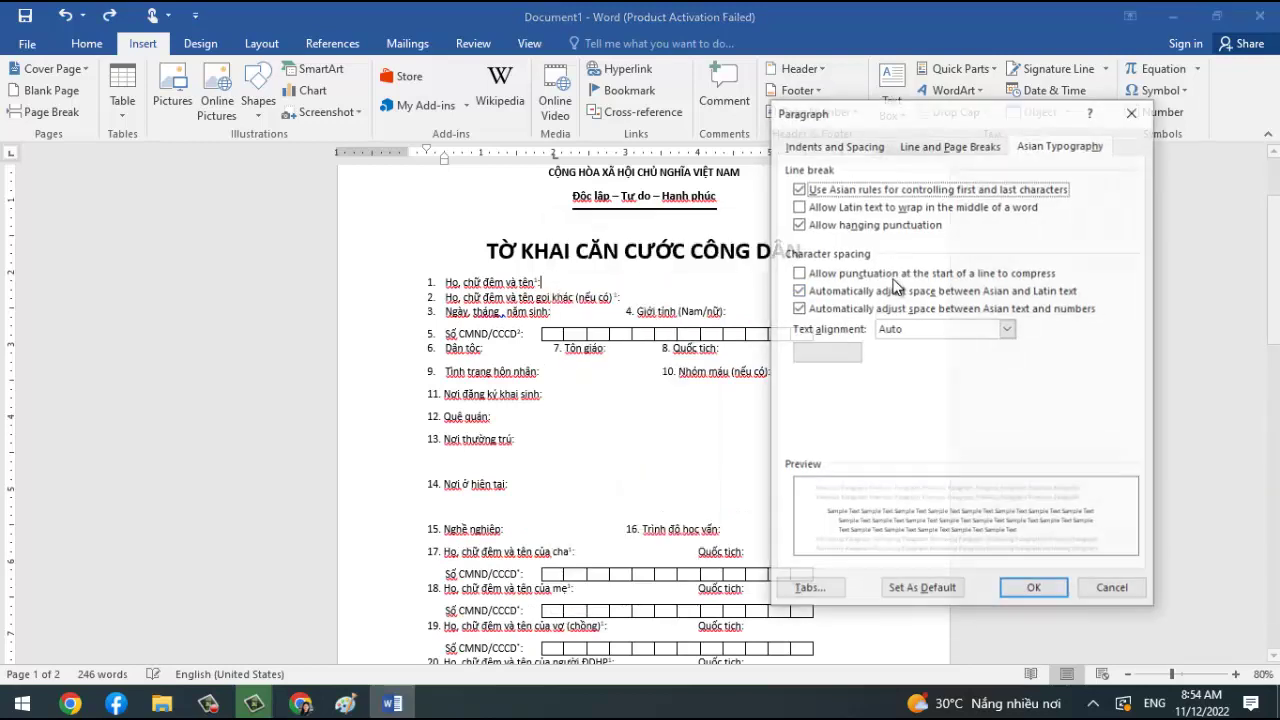
{"action": "left_click", "coordinate": [827, 591]}
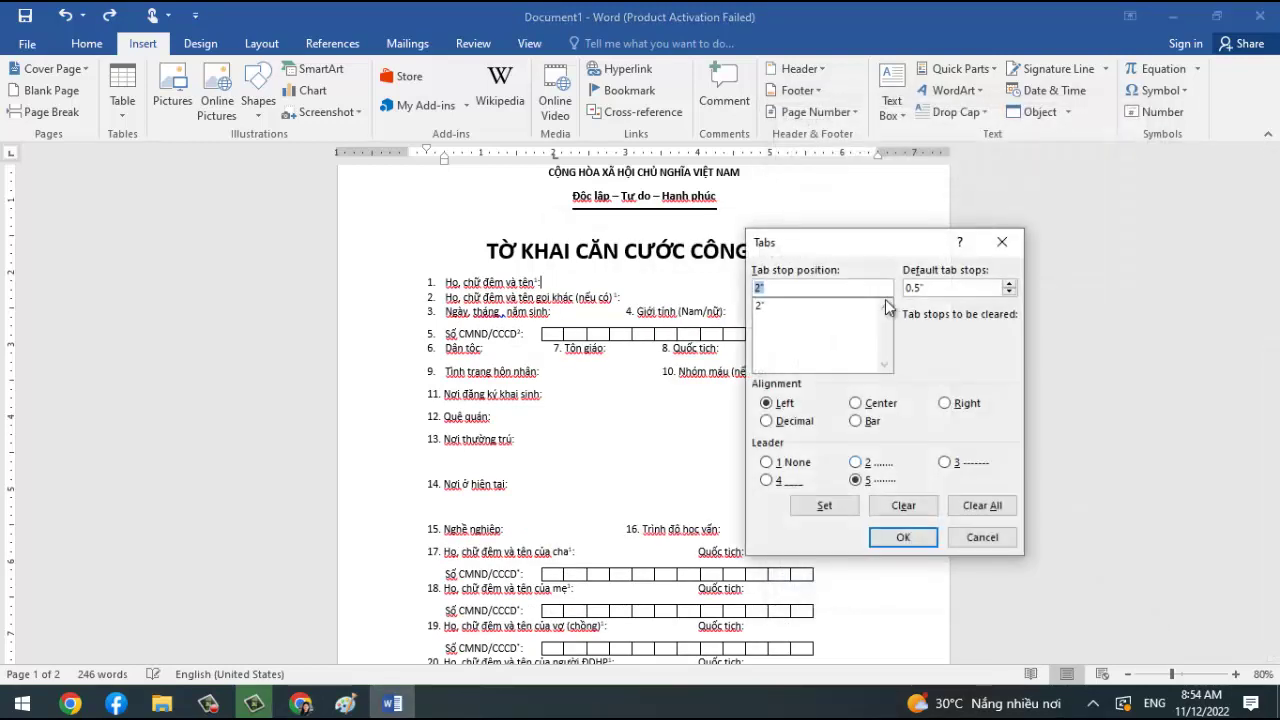
{"action": "left_click", "coordinate": [944, 402]}
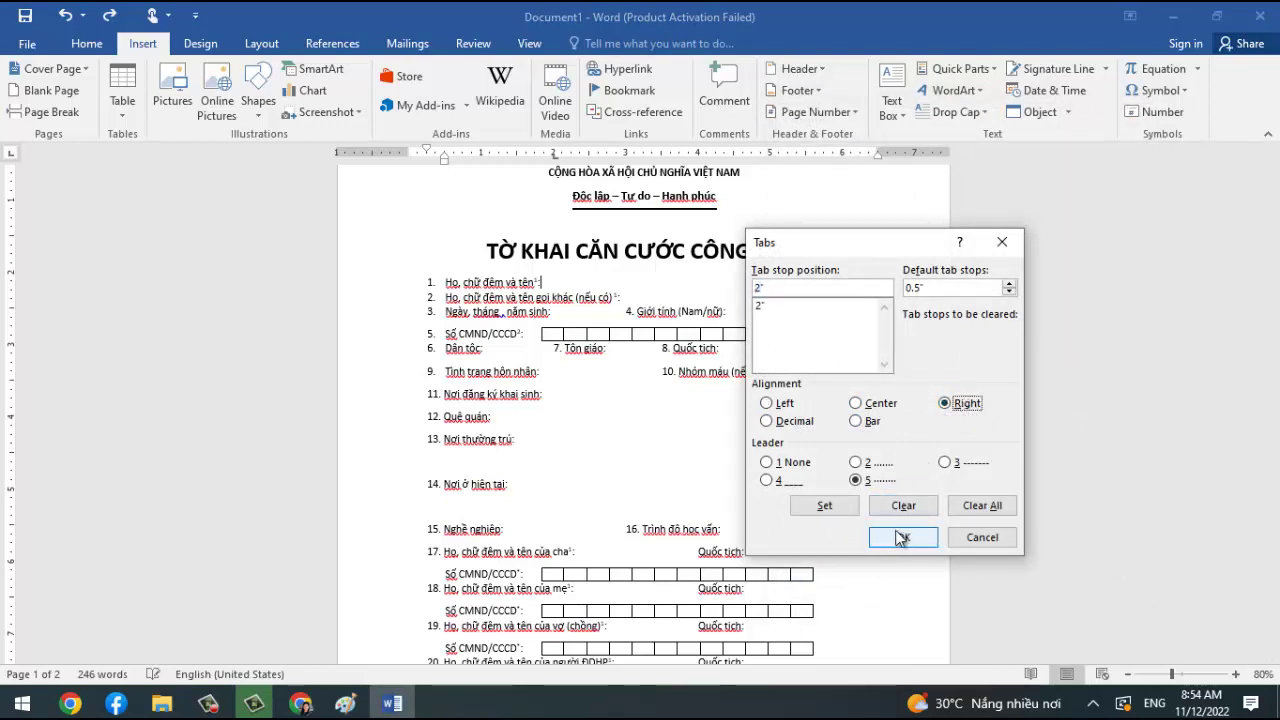
{"action": "left_click", "coordinate": [909, 289]}
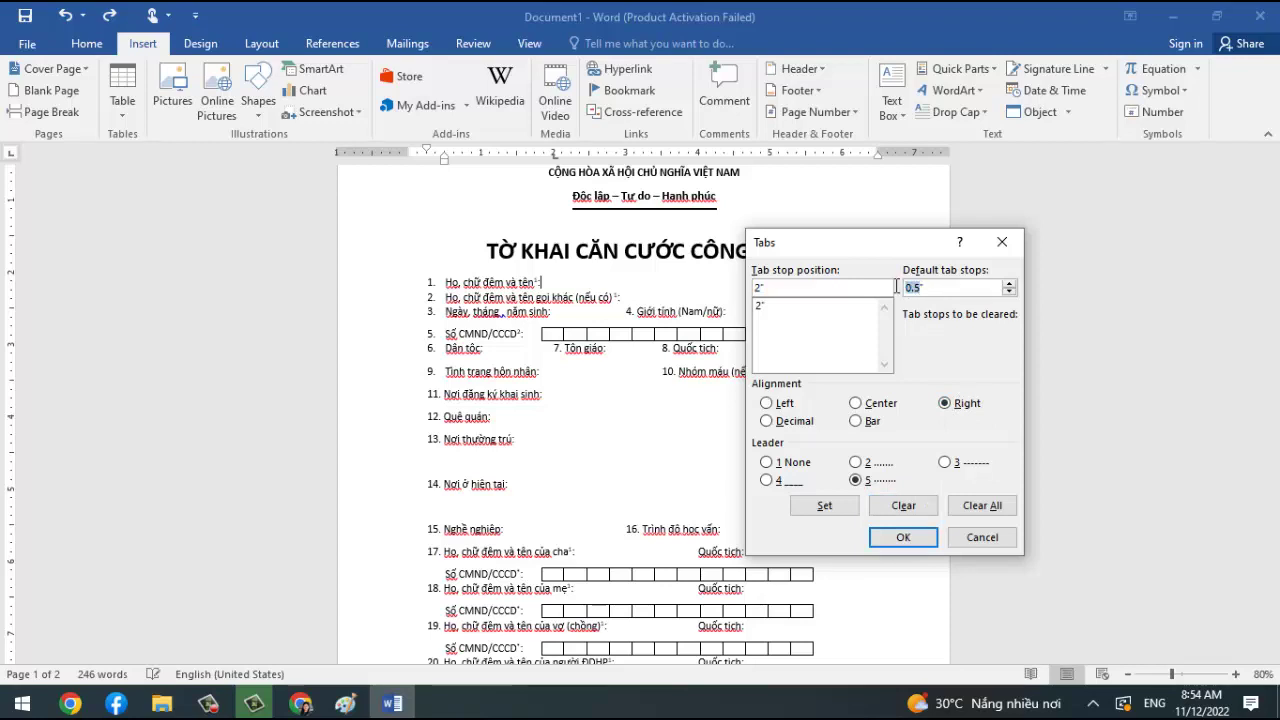
{"action": "left_click", "coordinate": [1010, 284]}
{"action": "left_click", "coordinate": [1010, 284]}
{"action": "left_click", "coordinate": [1010, 284]}
{"action": "left_click", "coordinate": [824, 507]}
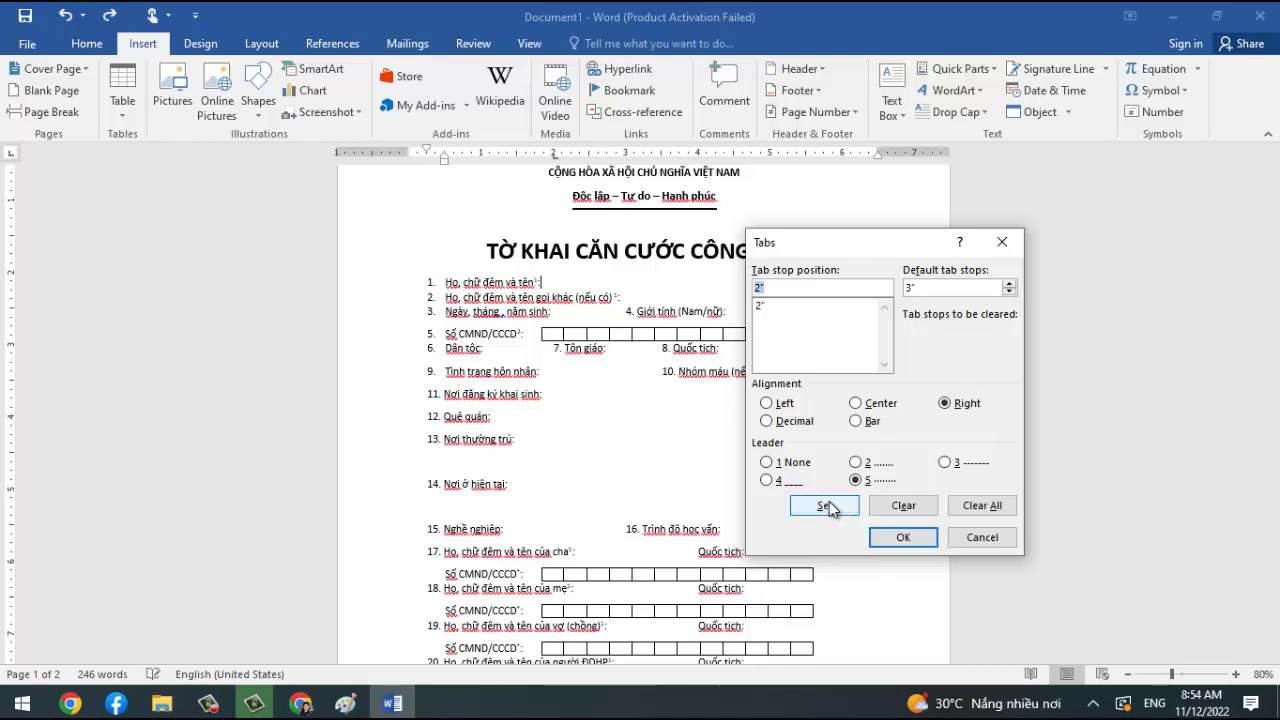
{"action": "left_click", "coordinate": [903, 539]}
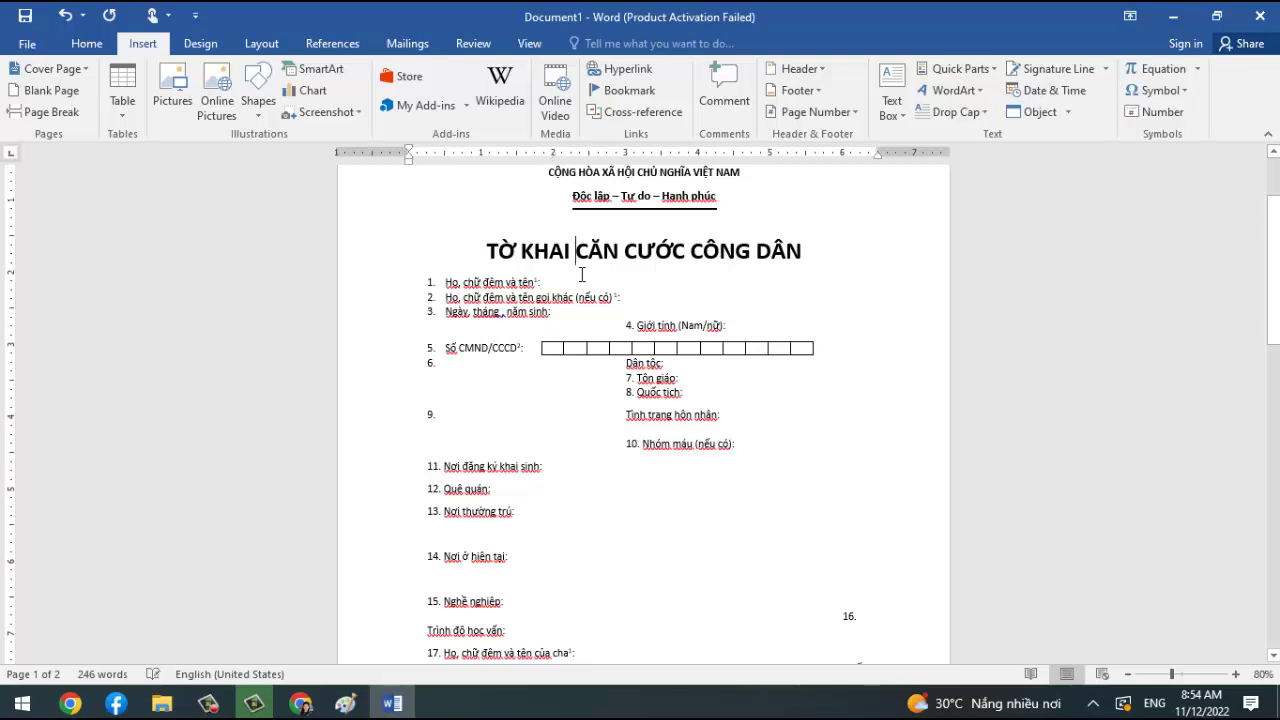
Test the new tab on the title and after item 1, undo it, then switch to Chrome.
{"action": "key", "text": "Tab"}
{"action": "key", "text": "BackSpace"}
{"action": "left_click", "coordinate": [568, 285]}
{"action": "key", "text": "Tab"}
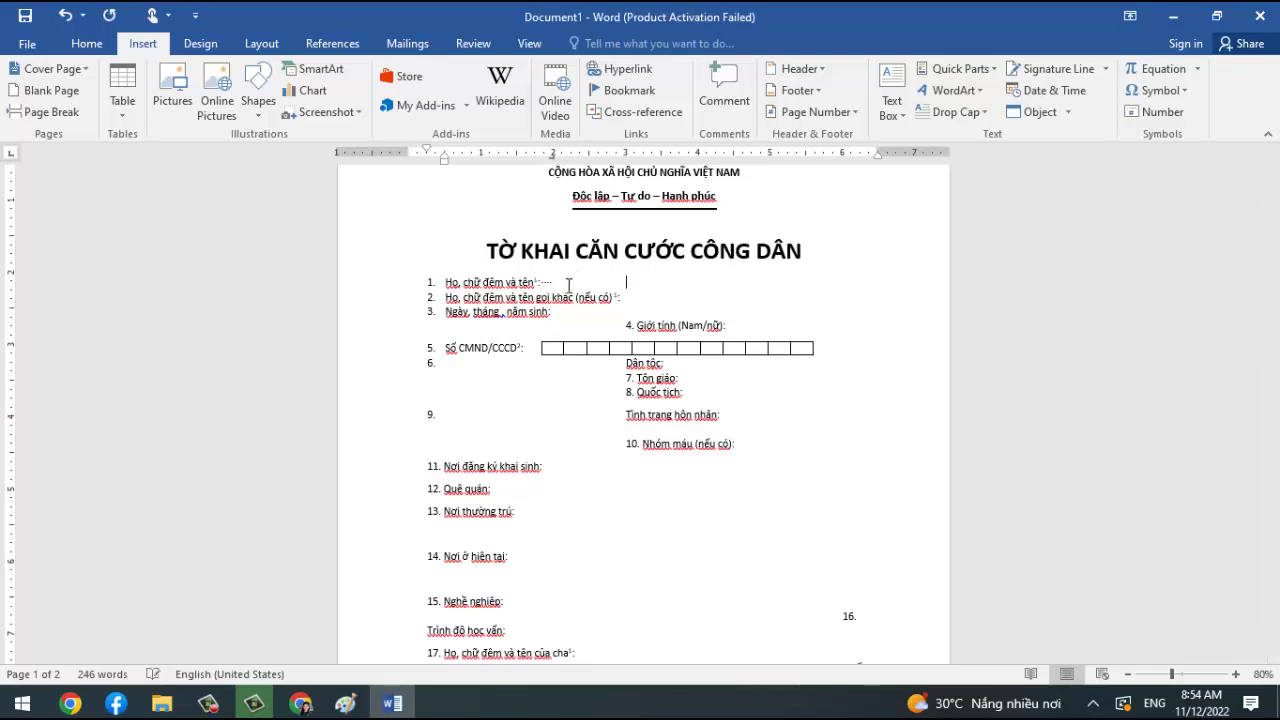
{"action": "key", "text": "ctrl+z"}
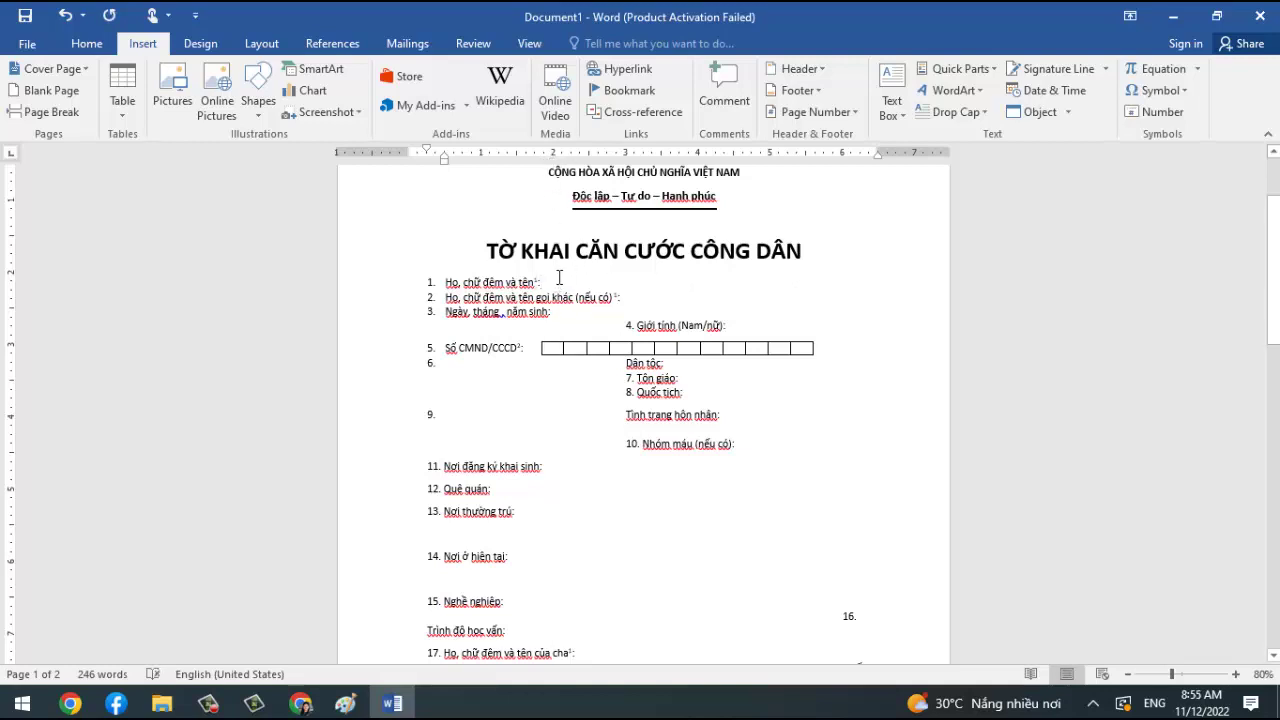
{"action": "key", "text": "alt+Tab"}
{"action": "key", "text": "Tab"}
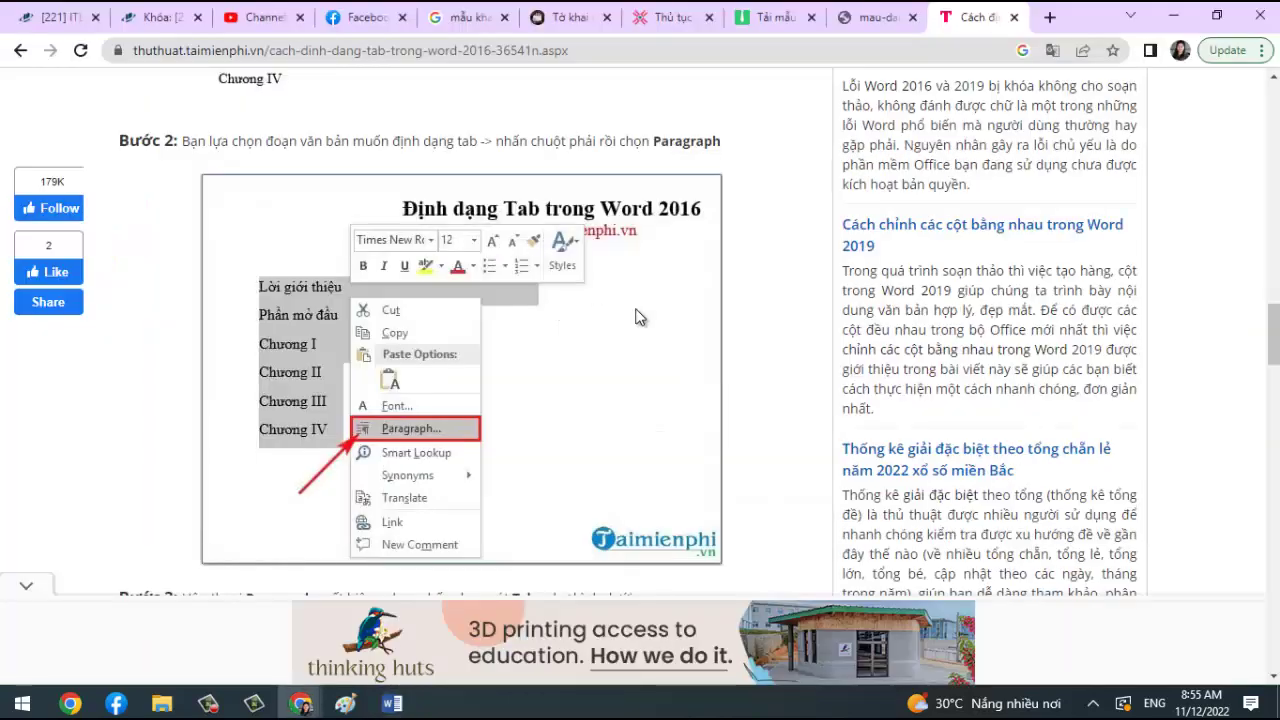
Scroll the Taimienphi article to the Bước 3 and Bước 4 screenshots, then return to Word.
{"action": "scroll", "coordinate": [755, 443], "scroll_direction": "down", "scroll_amount": 2}
{"action": "scroll", "coordinate": [755, 443], "scroll_direction": "down", "scroll_amount": 3}
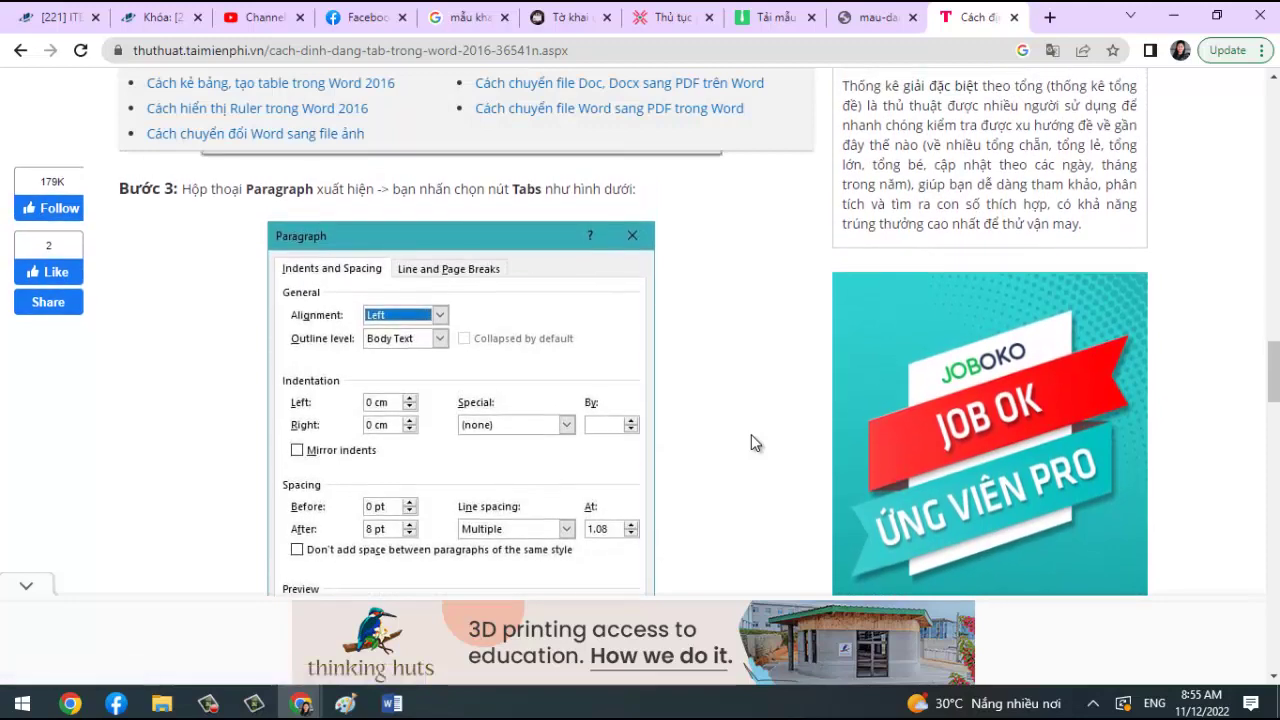
{"action": "scroll", "coordinate": [755, 443], "scroll_direction": "down", "scroll_amount": 1}
{"action": "scroll", "coordinate": [755, 443], "scroll_direction": "down", "scroll_amount": 1}
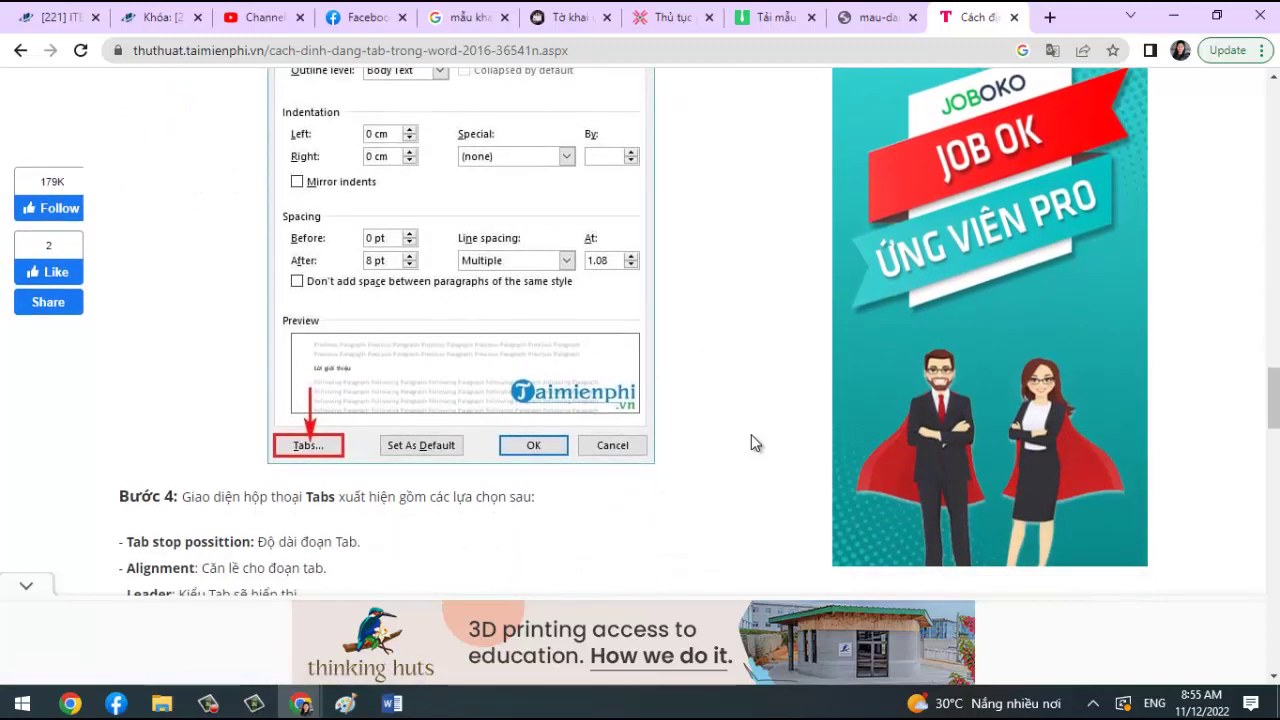
{"action": "scroll", "coordinate": [755, 443], "scroll_direction": "down", "scroll_amount": 1}
{"action": "key", "text": "alt+Tab"}
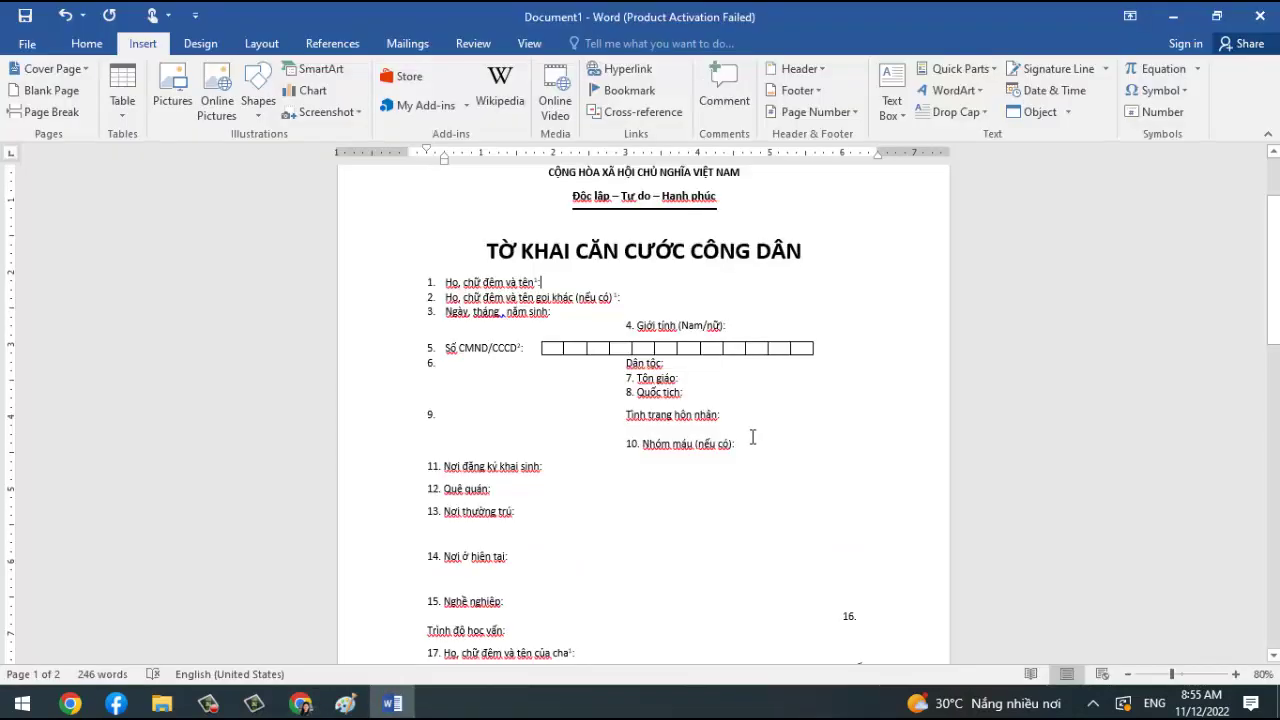
Inspect item 1's Tabs dialog, cancel without changes, and return to the Chrome guide.
{"action": "right_click", "coordinate": [555, 283]}
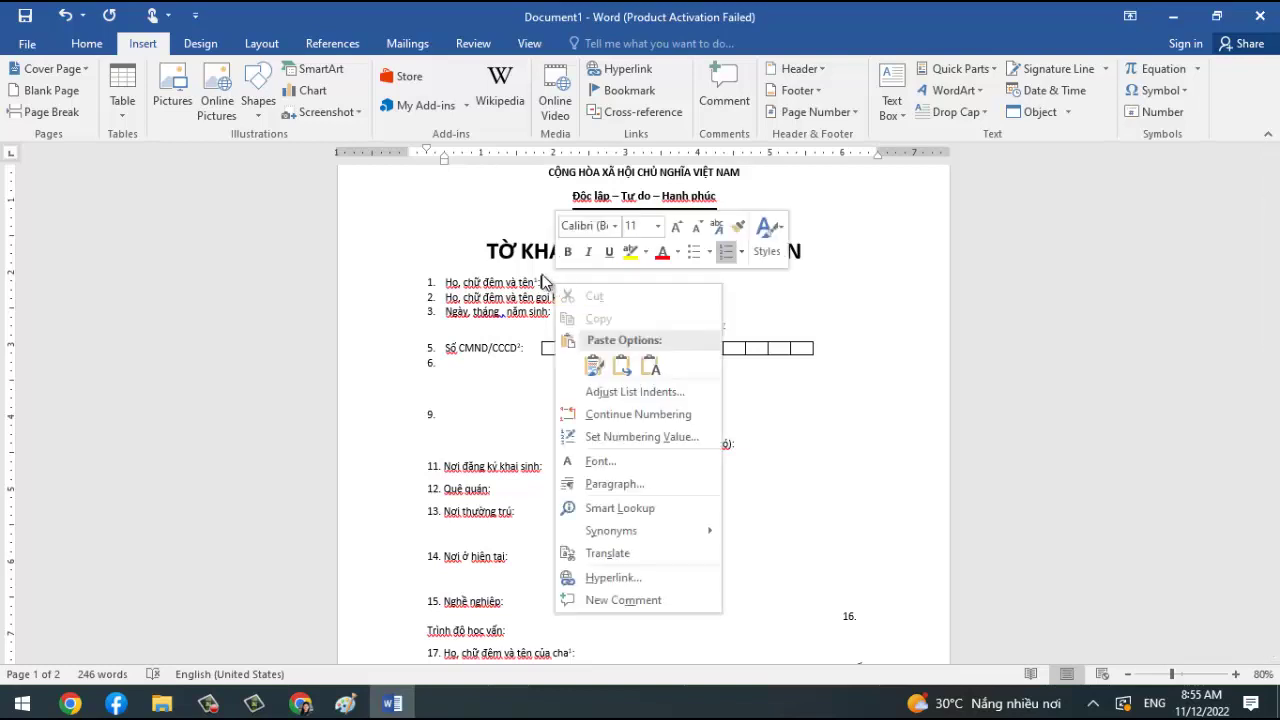
{"action": "left_click", "coordinate": [548, 292]}
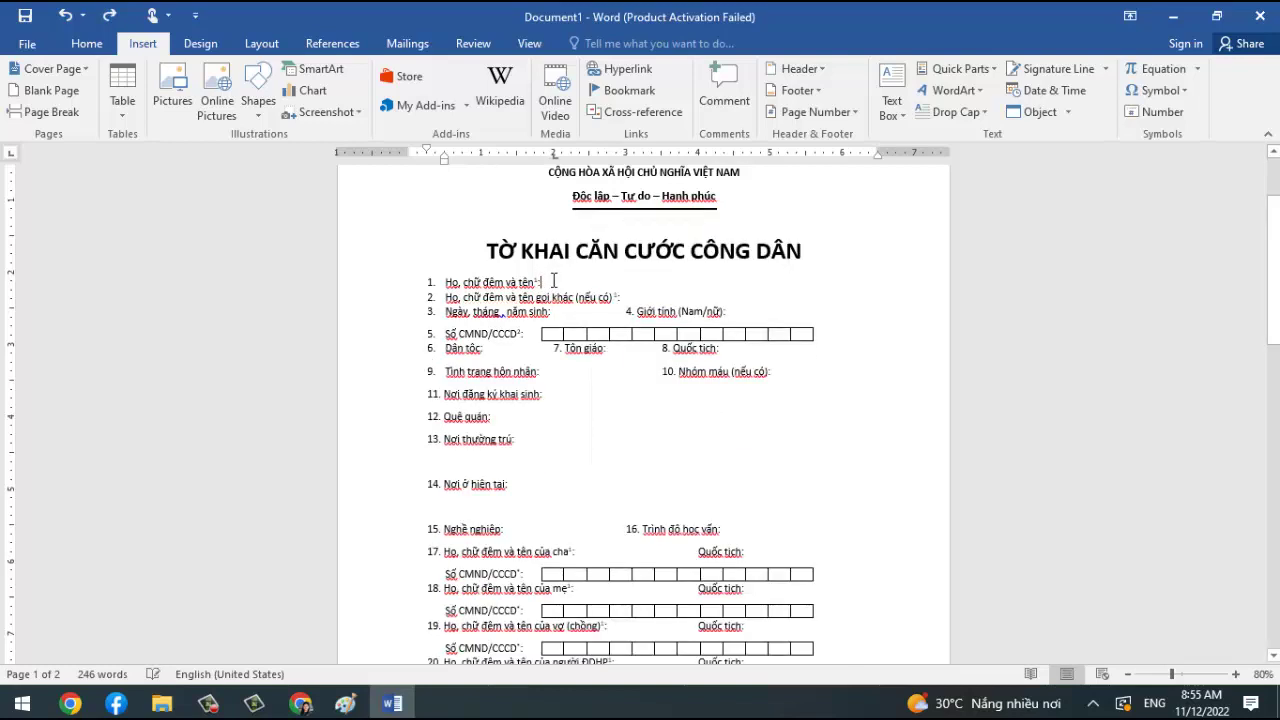
{"action": "right_click", "coordinate": [553, 280]}
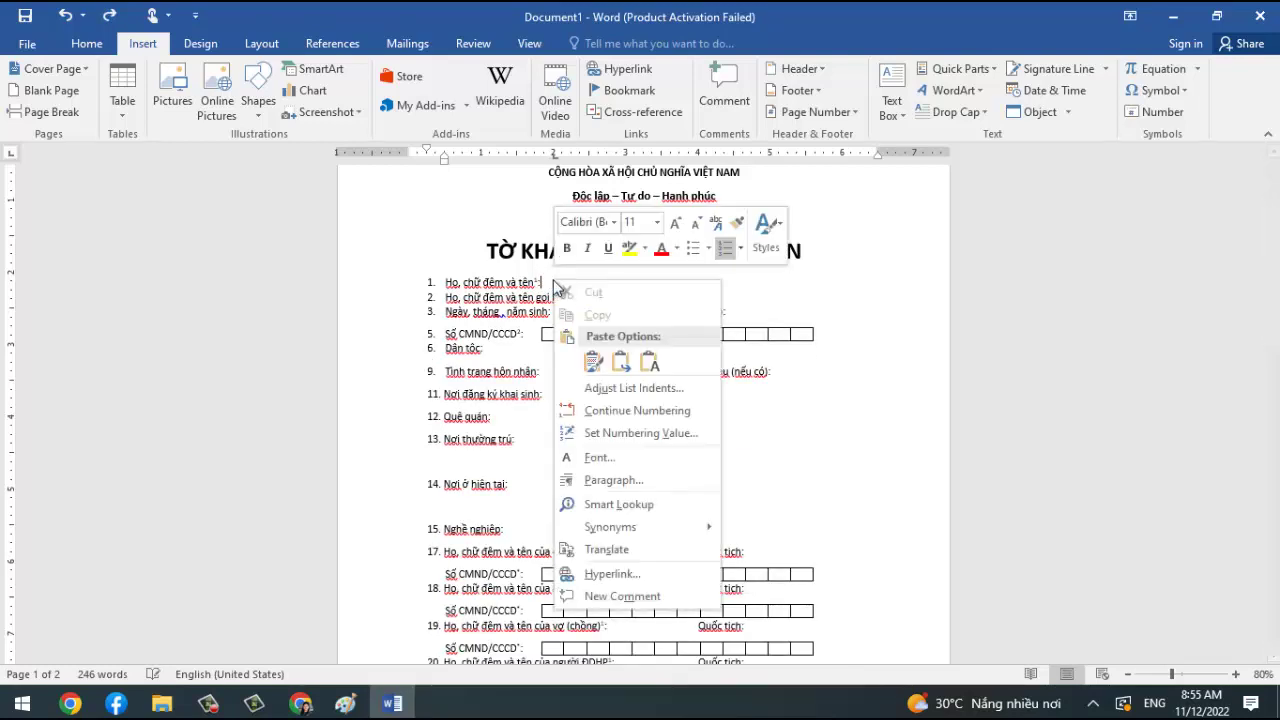
{"action": "left_click", "coordinate": [620, 480]}
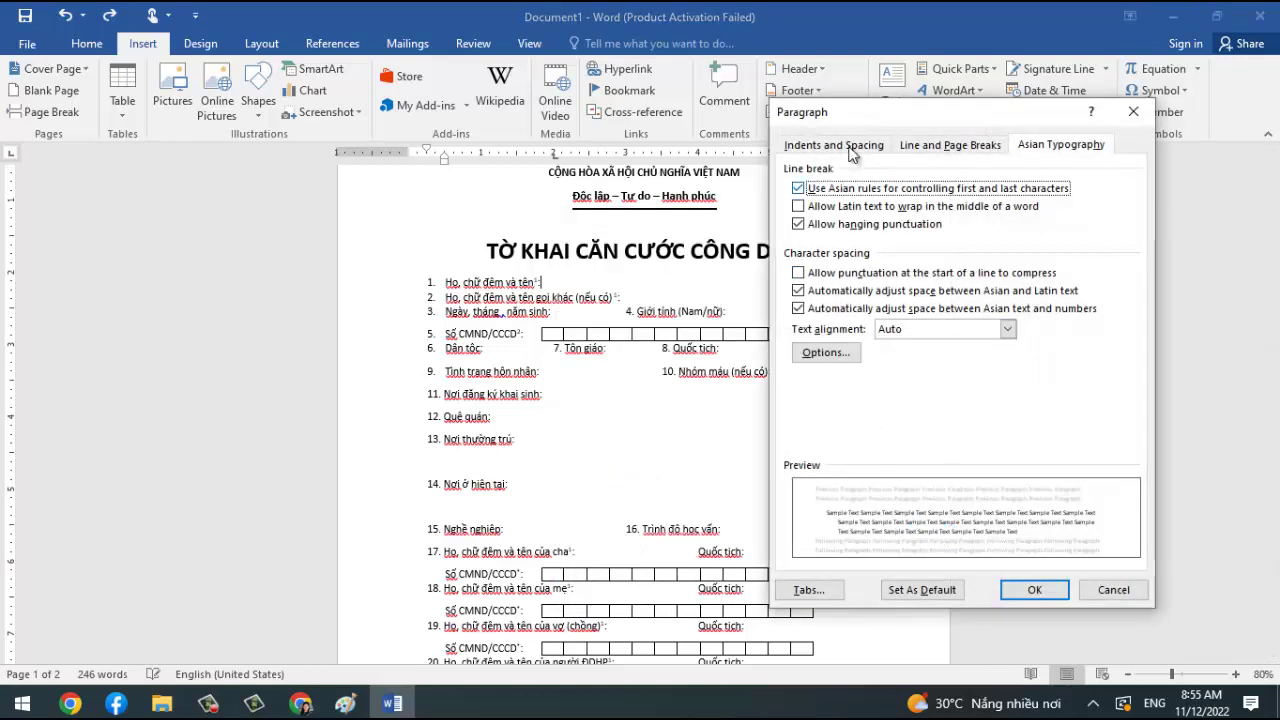
{"action": "left_click", "coordinate": [817, 594]}
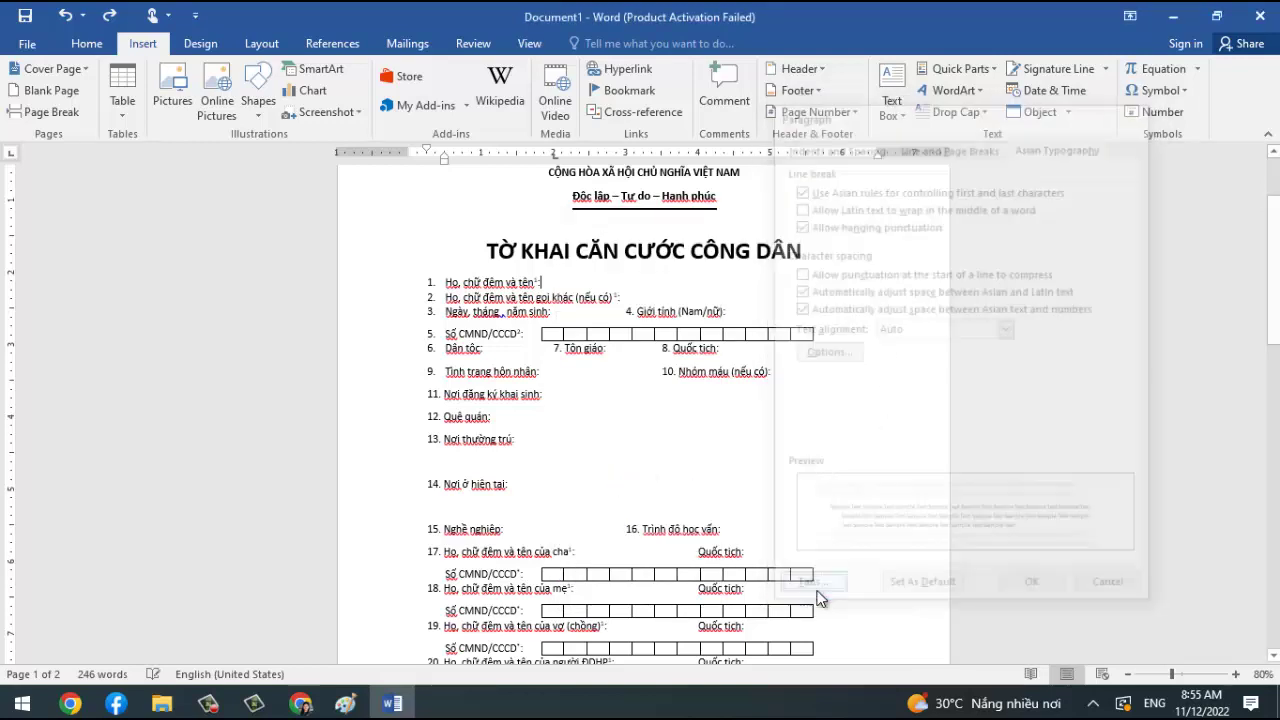
{"action": "left_click", "coordinate": [980, 538]}
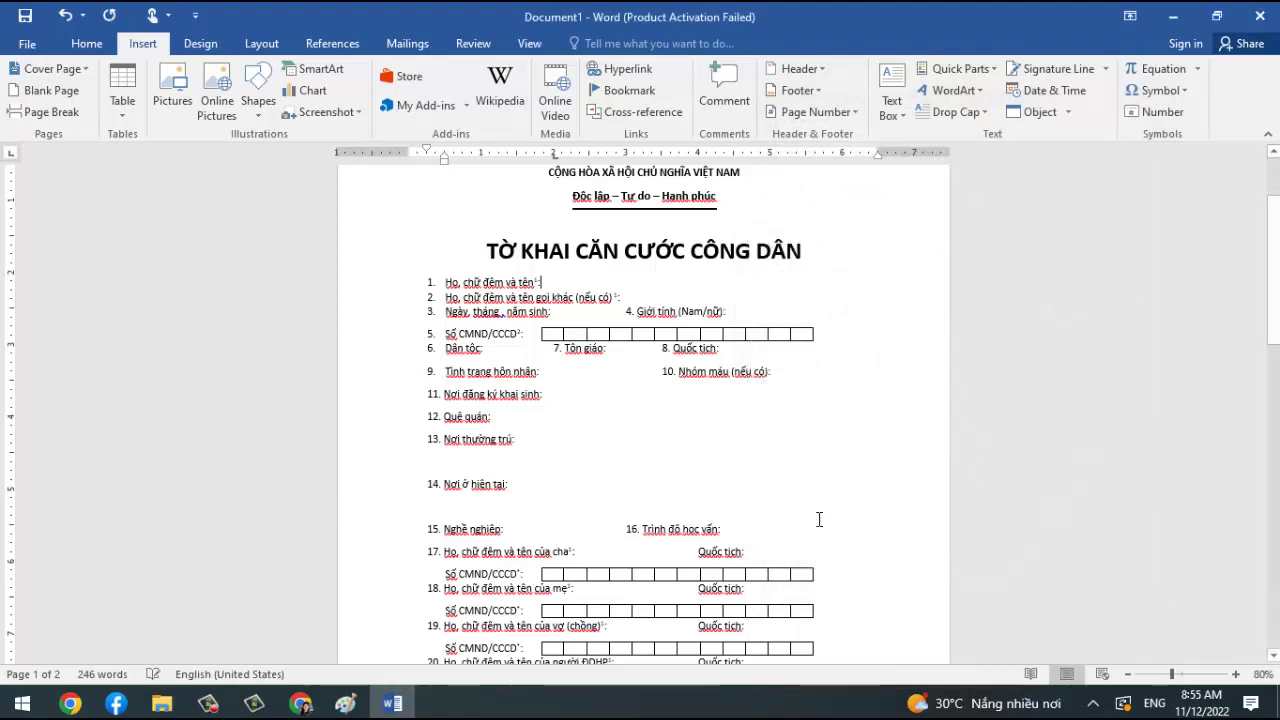
{"action": "key", "text": "alt+Tab"}
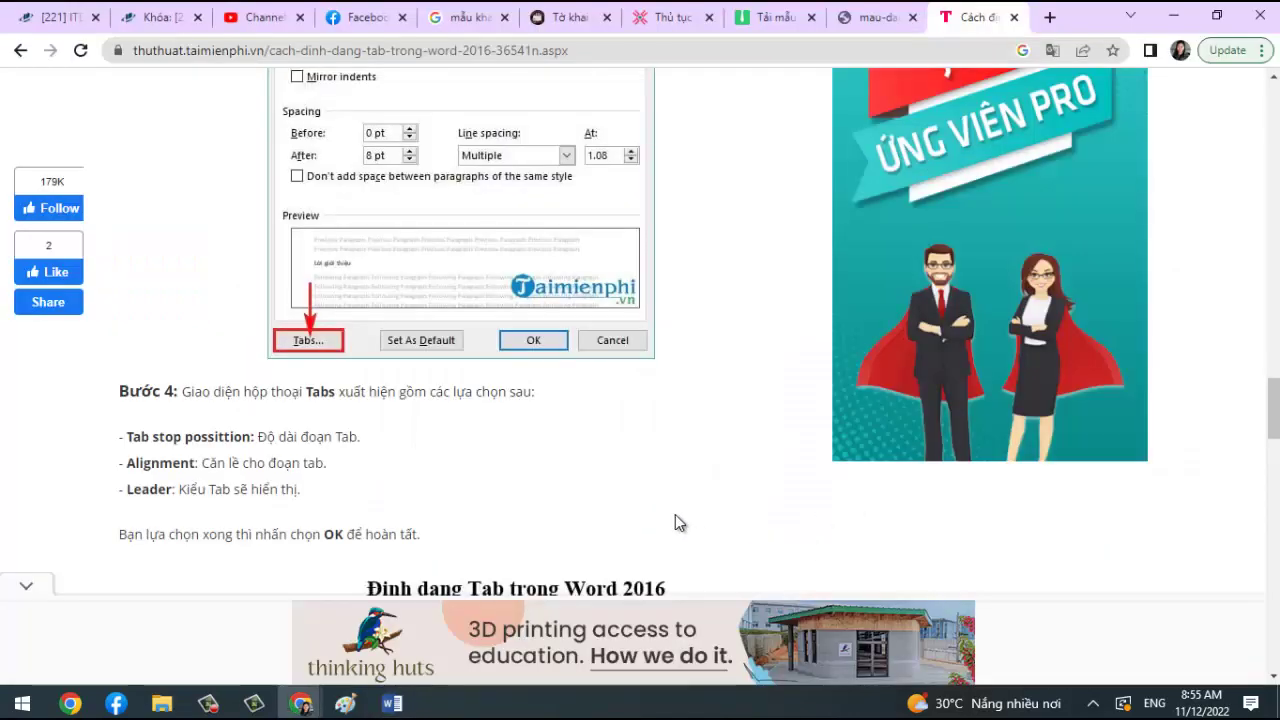
Scroll the taimienphi article past the Tabs dialog screenshots and Clear All section to its end.
{"action": "scroll", "coordinate": [675, 514], "scroll_direction": "down", "scroll_amount": 1}
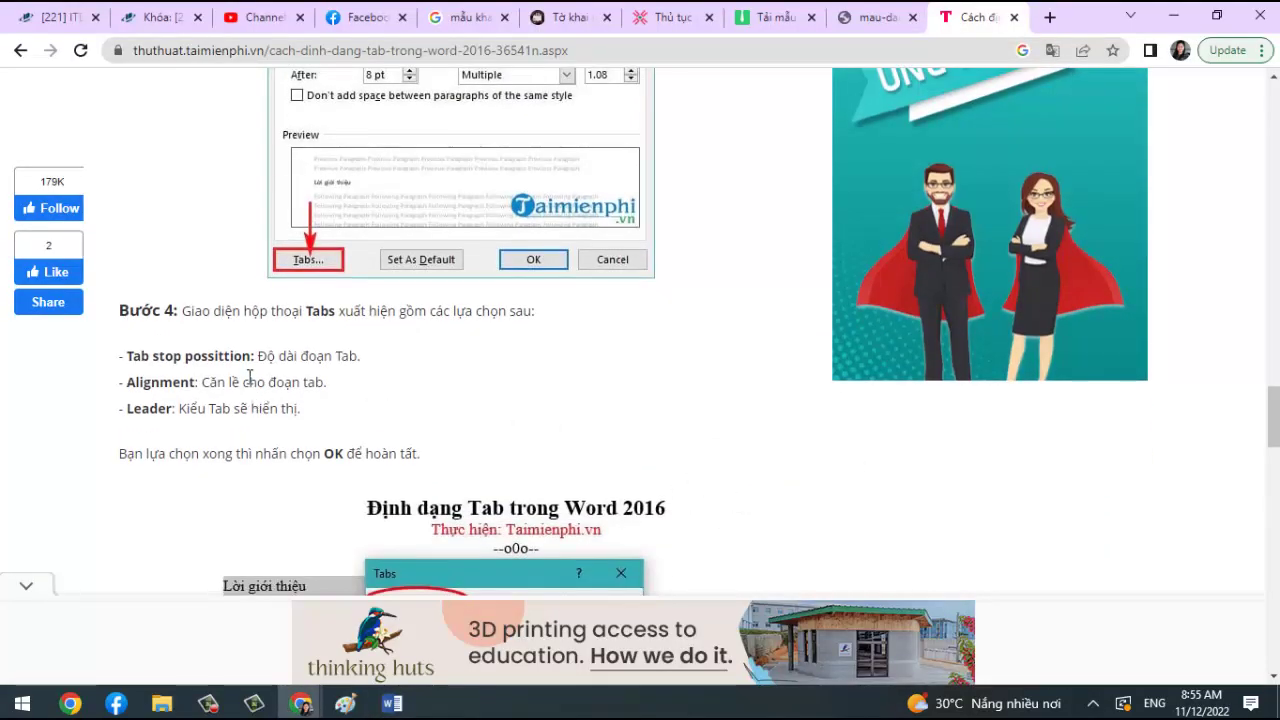
{"action": "scroll", "coordinate": [326, 409], "scroll_direction": "down", "scroll_amount": 2}
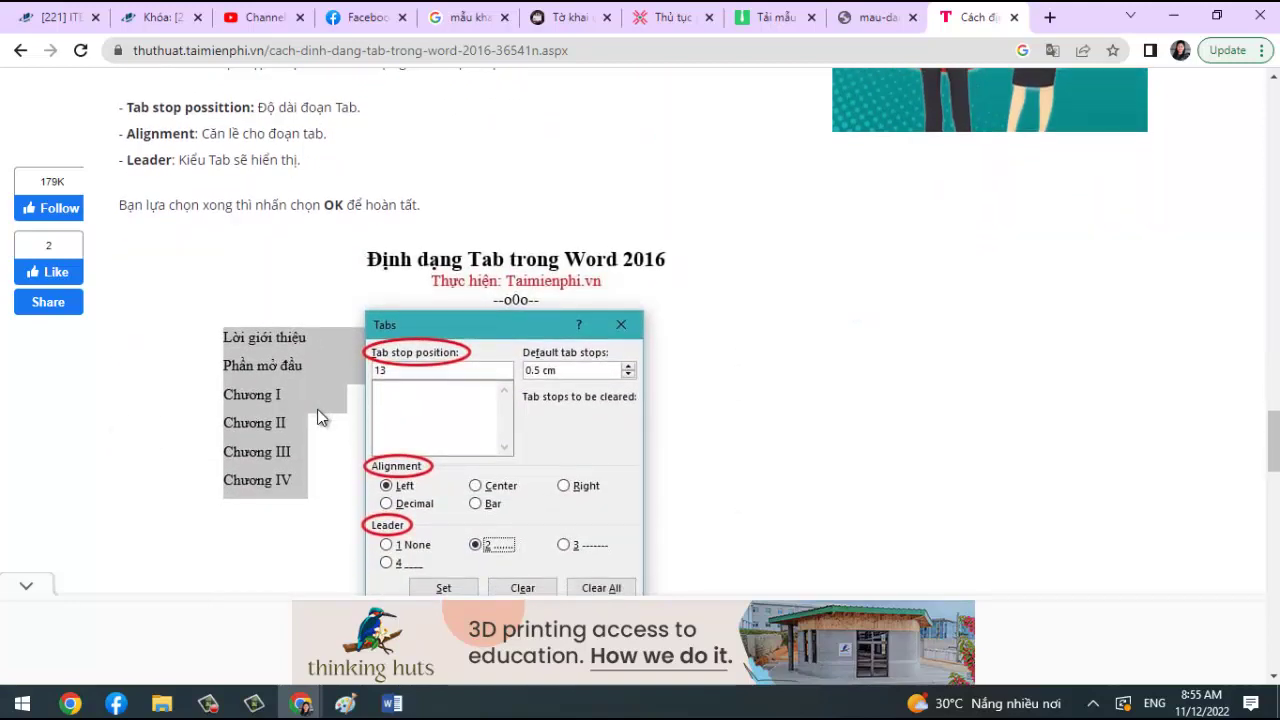
{"action": "scroll", "coordinate": [318, 417], "scroll_direction": "down", "scroll_amount": 1}
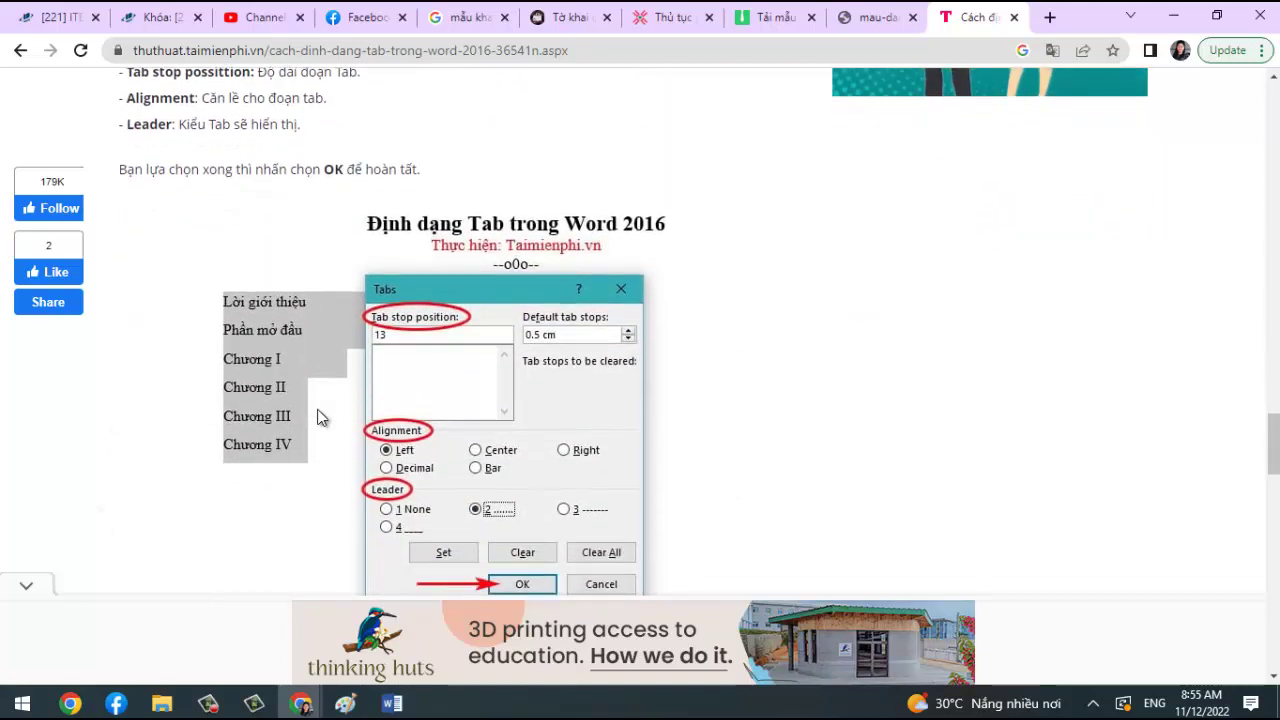
{"action": "scroll", "coordinate": [320, 417], "scroll_direction": "up", "scroll_amount": 2}
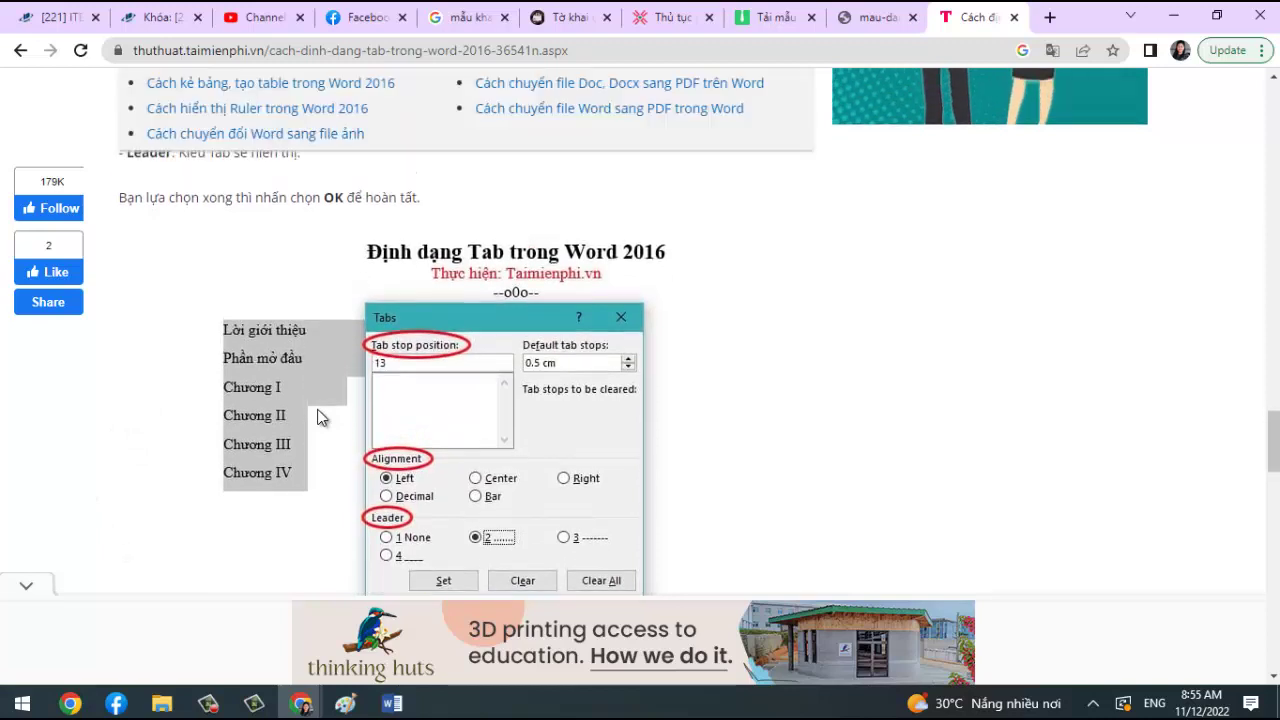
{"action": "scroll", "coordinate": [317, 417], "scroll_direction": "up", "scroll_amount": 1}
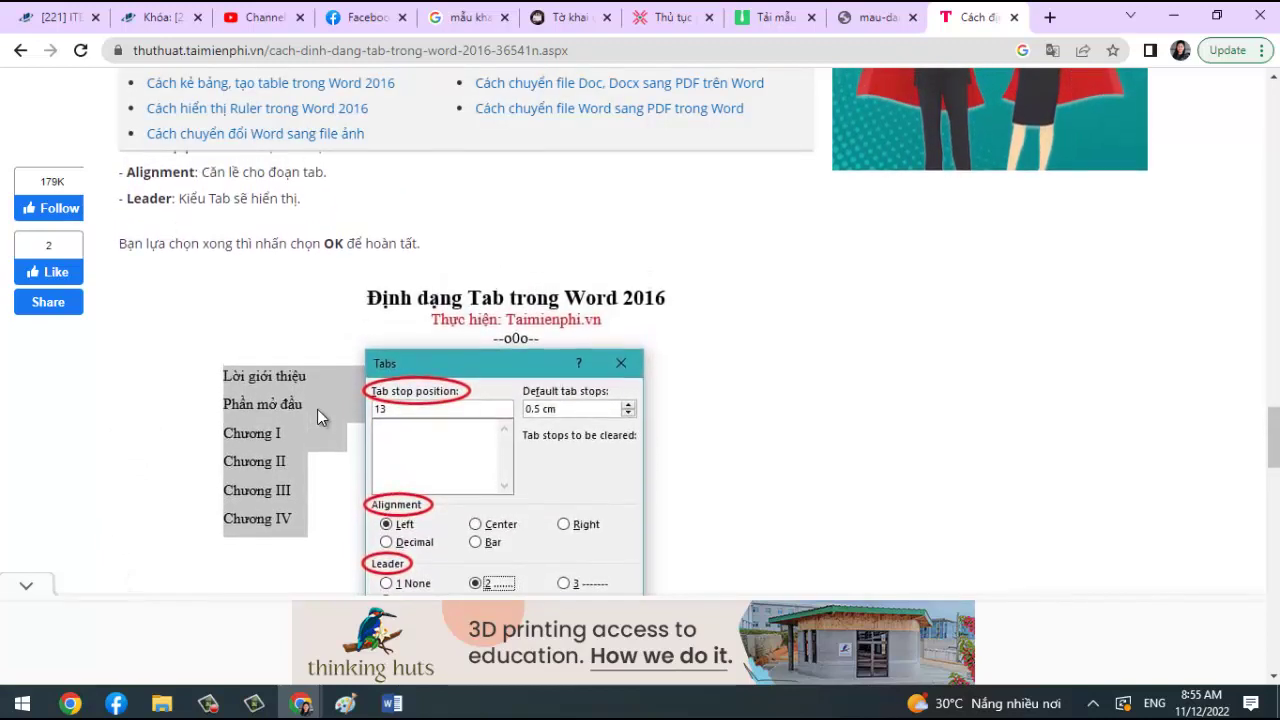
{"action": "scroll", "coordinate": [317, 410], "scroll_direction": "up", "scroll_amount": 1}
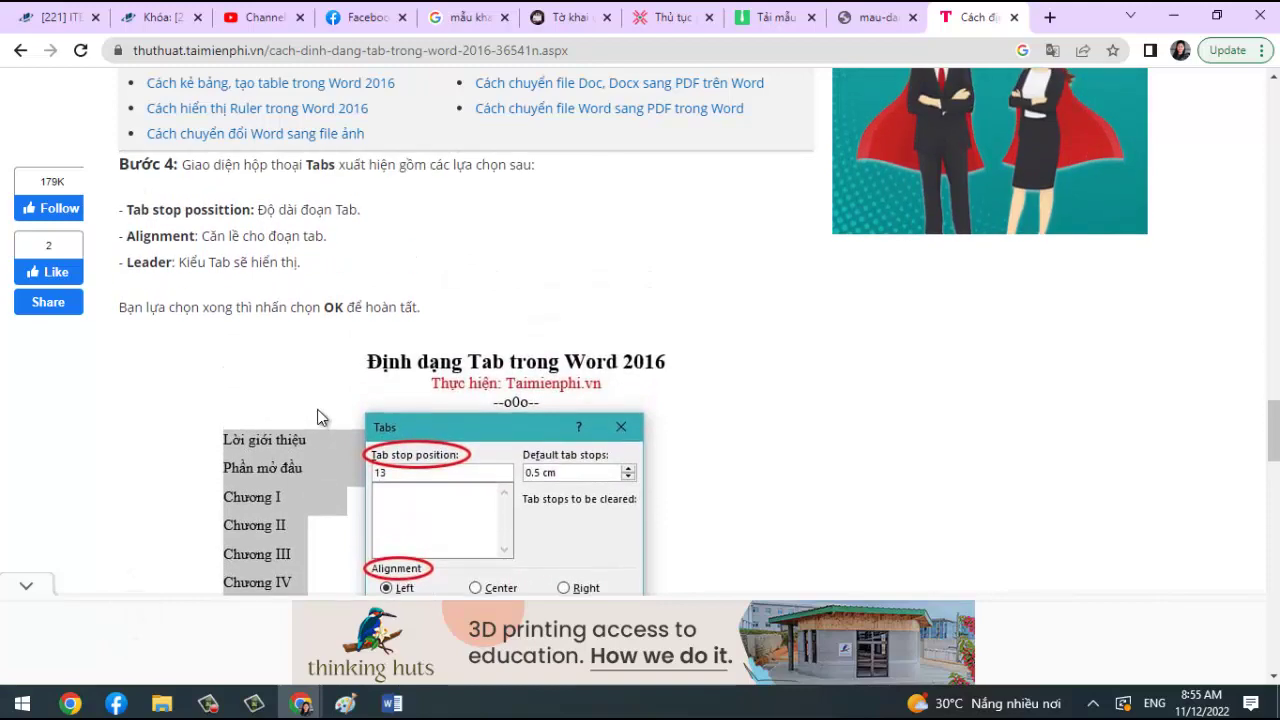
{"action": "scroll", "coordinate": [317, 410], "scroll_direction": "down", "scroll_amount": 1}
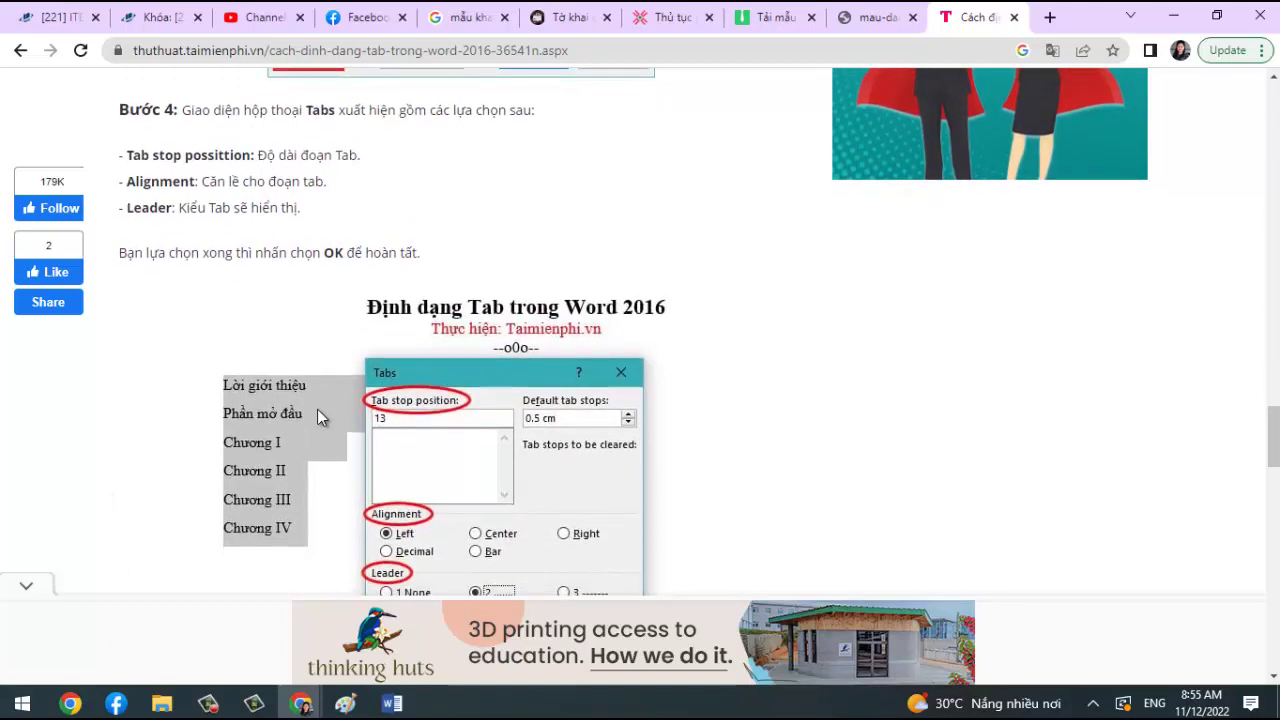
{"action": "scroll", "coordinate": [317, 417], "scroll_direction": "down", "scroll_amount": 2}
{"action": "scroll", "coordinate": [317, 417], "scroll_direction": "down", "scroll_amount": 1}
{"action": "scroll", "coordinate": [320, 417], "scroll_direction": "down", "scroll_amount": 1}
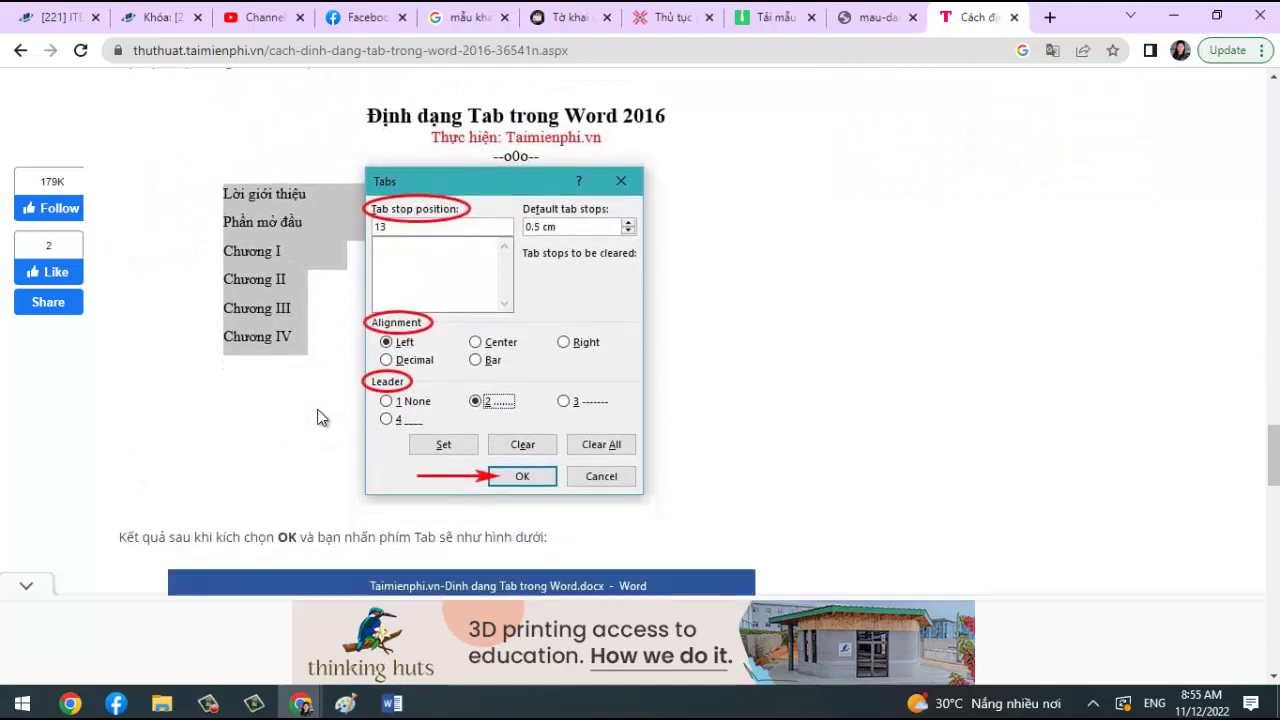
{"action": "scroll", "coordinate": [317, 417], "scroll_direction": "down", "scroll_amount": 1}
{"action": "scroll", "coordinate": [317, 417], "scroll_direction": "down", "scroll_amount": 1}
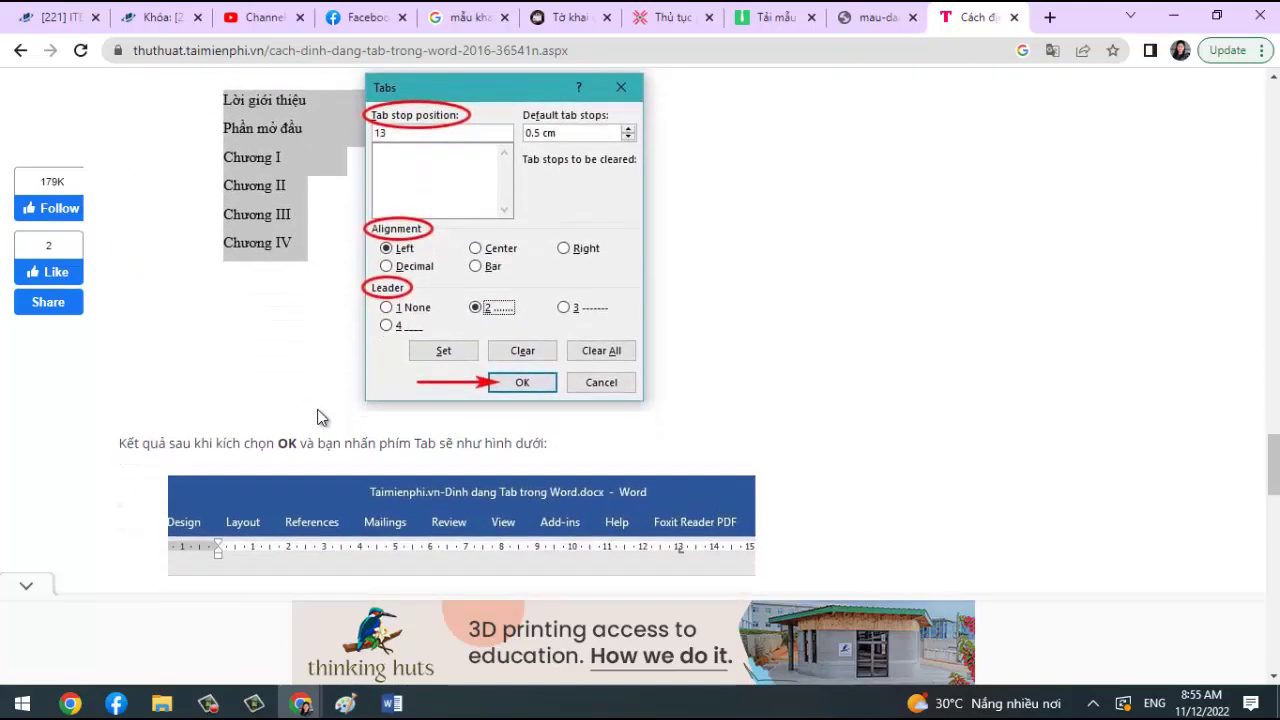
{"action": "scroll", "coordinate": [318, 410], "scroll_direction": "down", "scroll_amount": 1}
{"action": "scroll", "coordinate": [318, 410], "scroll_direction": "down", "scroll_amount": 1}
{"action": "scroll", "coordinate": [318, 410], "scroll_direction": "down", "scroll_amount": 1}
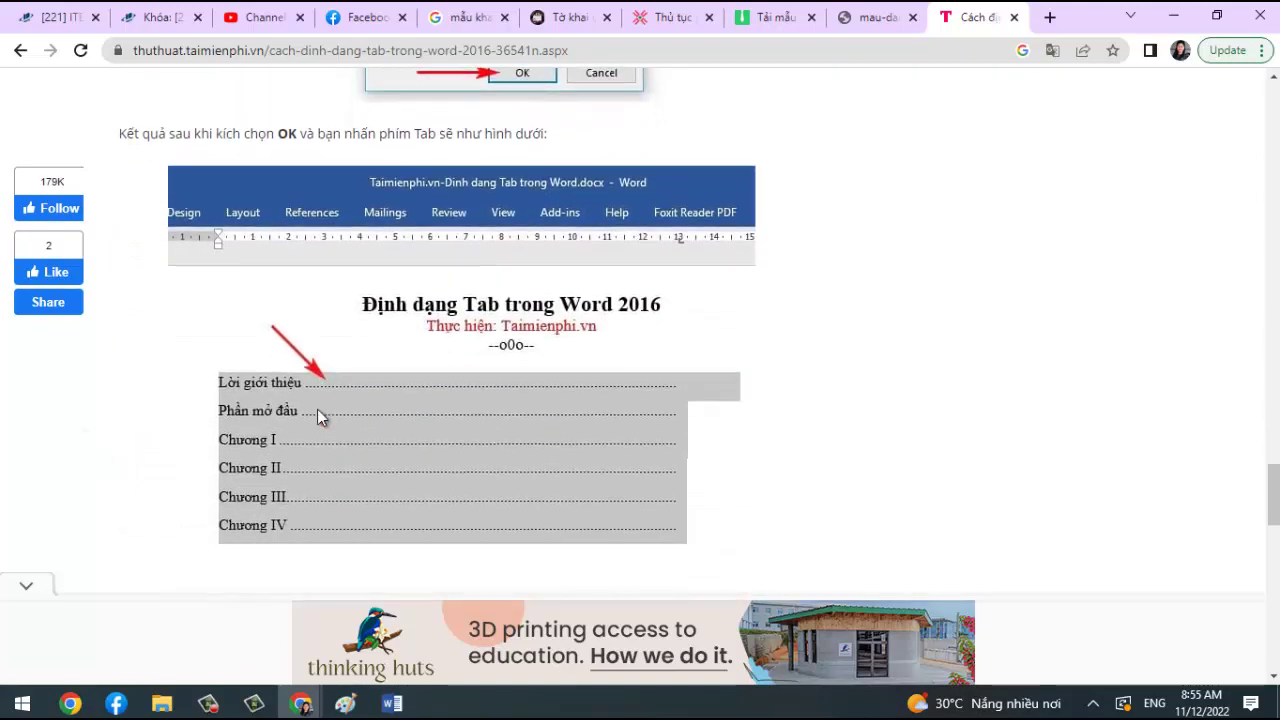
{"action": "scroll", "coordinate": [318, 411], "scroll_direction": "down", "scroll_amount": 5}
{"action": "scroll", "coordinate": [318, 411], "scroll_direction": "up", "scroll_amount": 2}
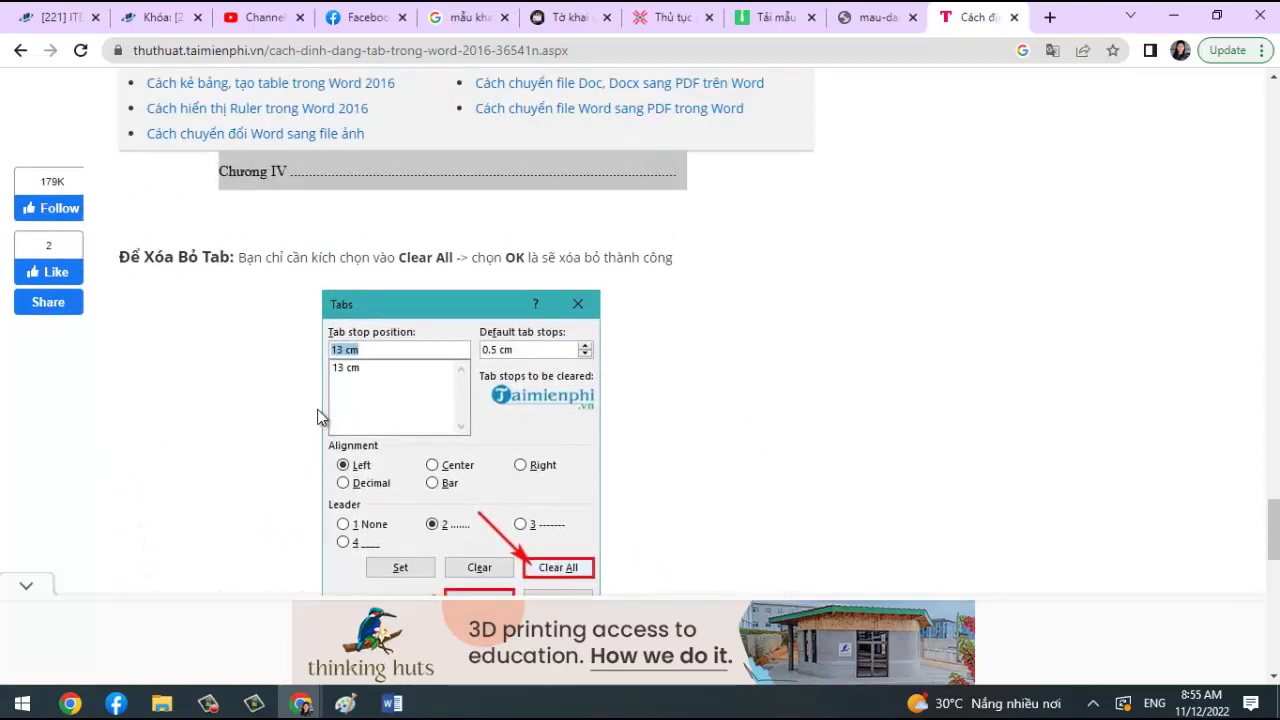
{"action": "scroll", "coordinate": [317, 417], "scroll_direction": "down", "scroll_amount": 1}
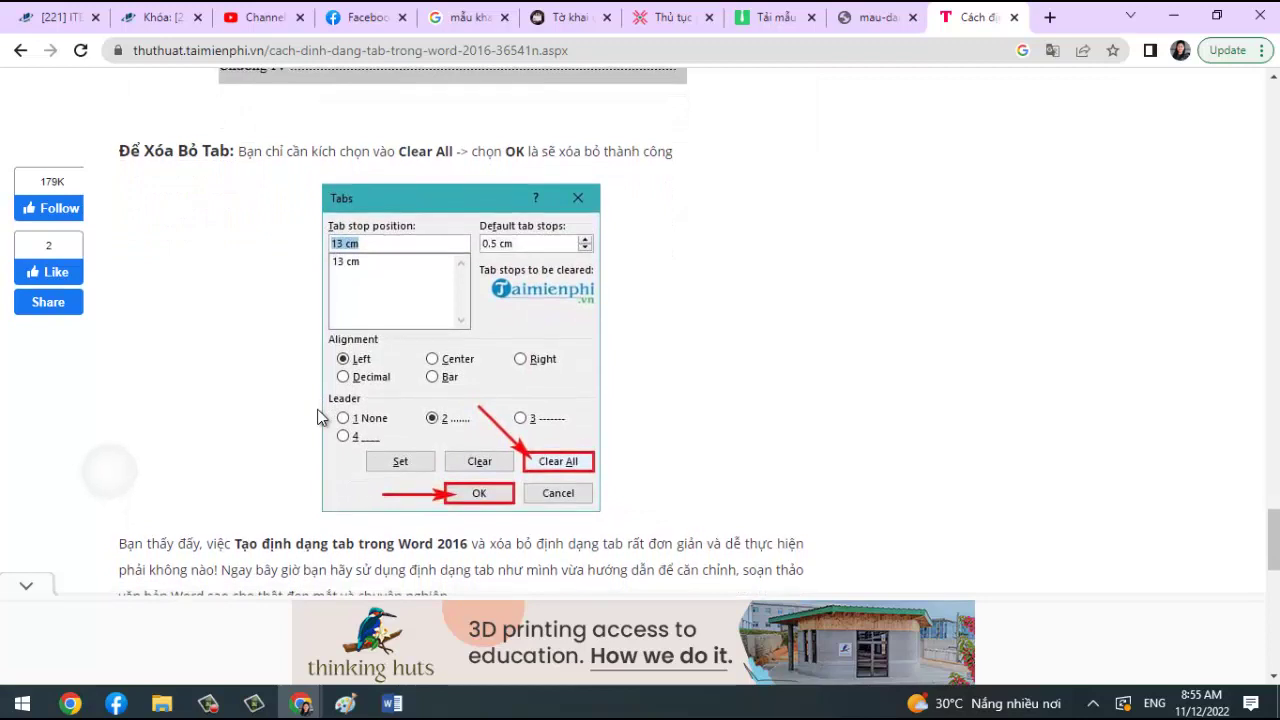
{"action": "scroll", "coordinate": [318, 417], "scroll_direction": "down", "scroll_amount": 1}
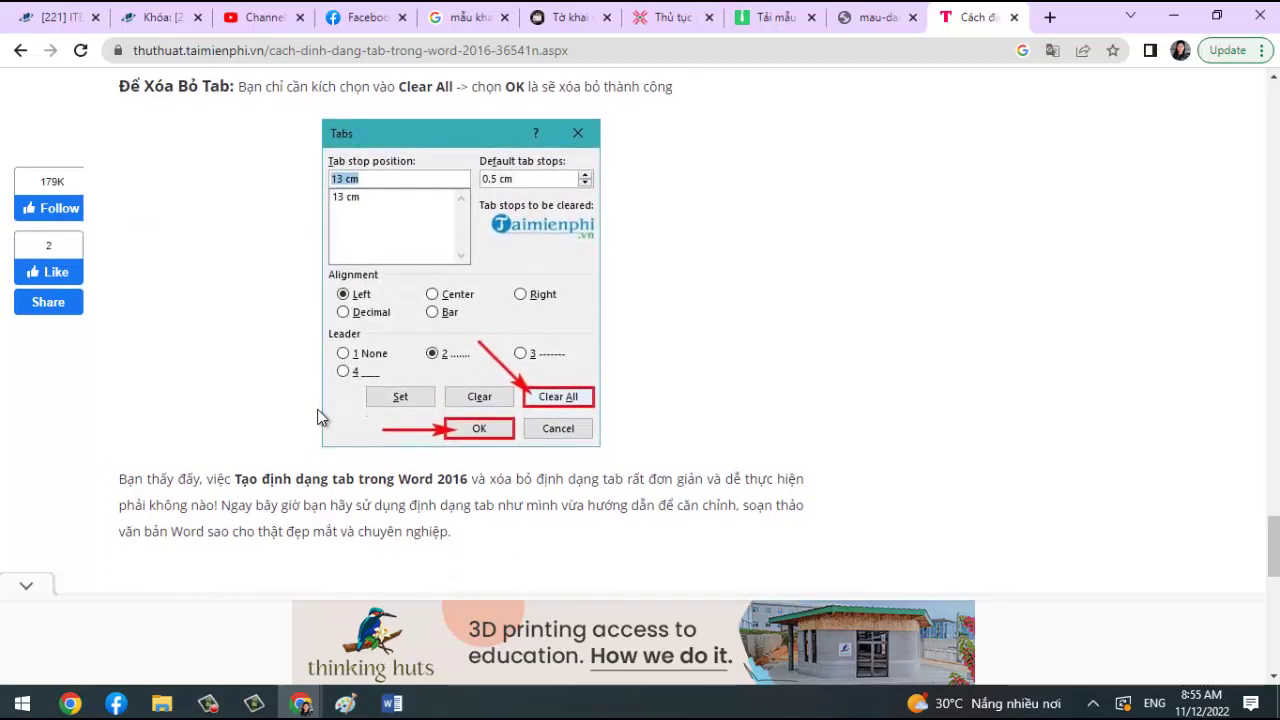
{"action": "scroll", "coordinate": [319, 417], "scroll_direction": "down", "scroll_amount": 1}
{"action": "scroll", "coordinate": [319, 417], "scroll_direction": "down", "scroll_amount": 1}
{"action": "scroll", "coordinate": [318, 416], "scroll_direction": "down", "scroll_amount": 1}
{"action": "scroll", "coordinate": [316, 414], "scroll_direction": "down", "scroll_amount": 2}
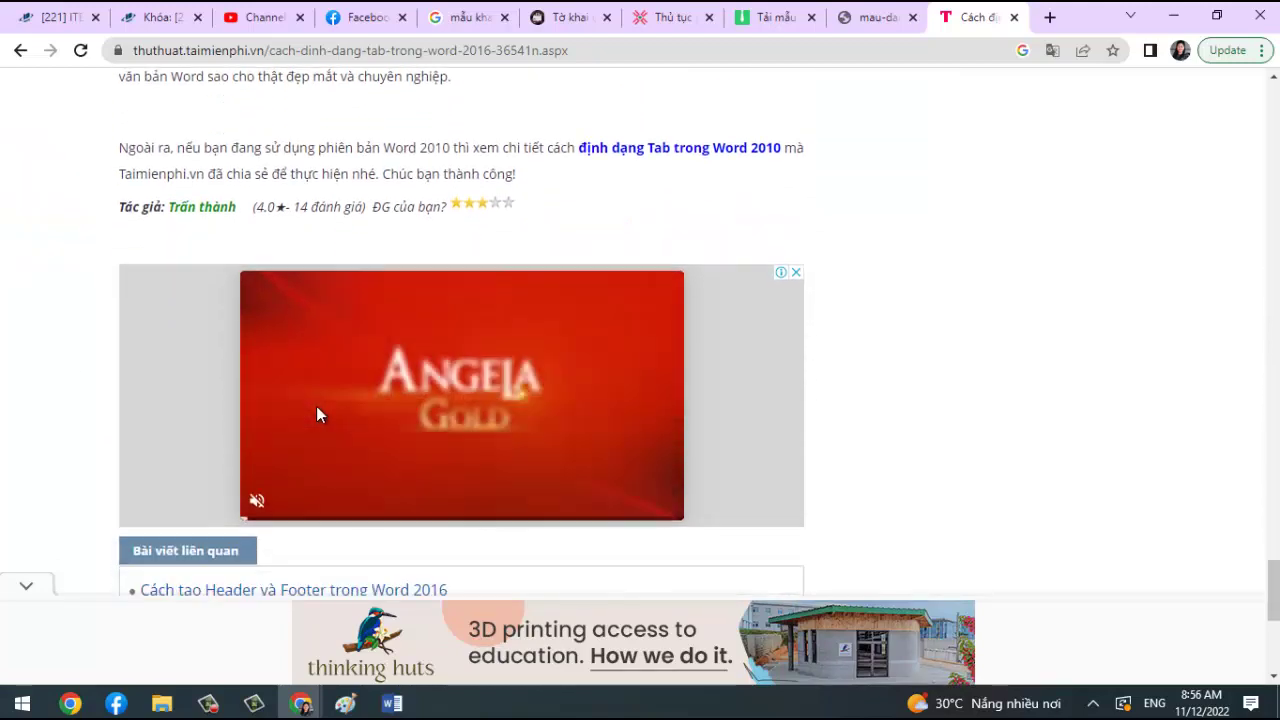
Back in Word, set a 10" tab stop with dotted leader 5 on field 1 and clear the 2" stop.
{"action": "key", "text": "alt+Tab"}
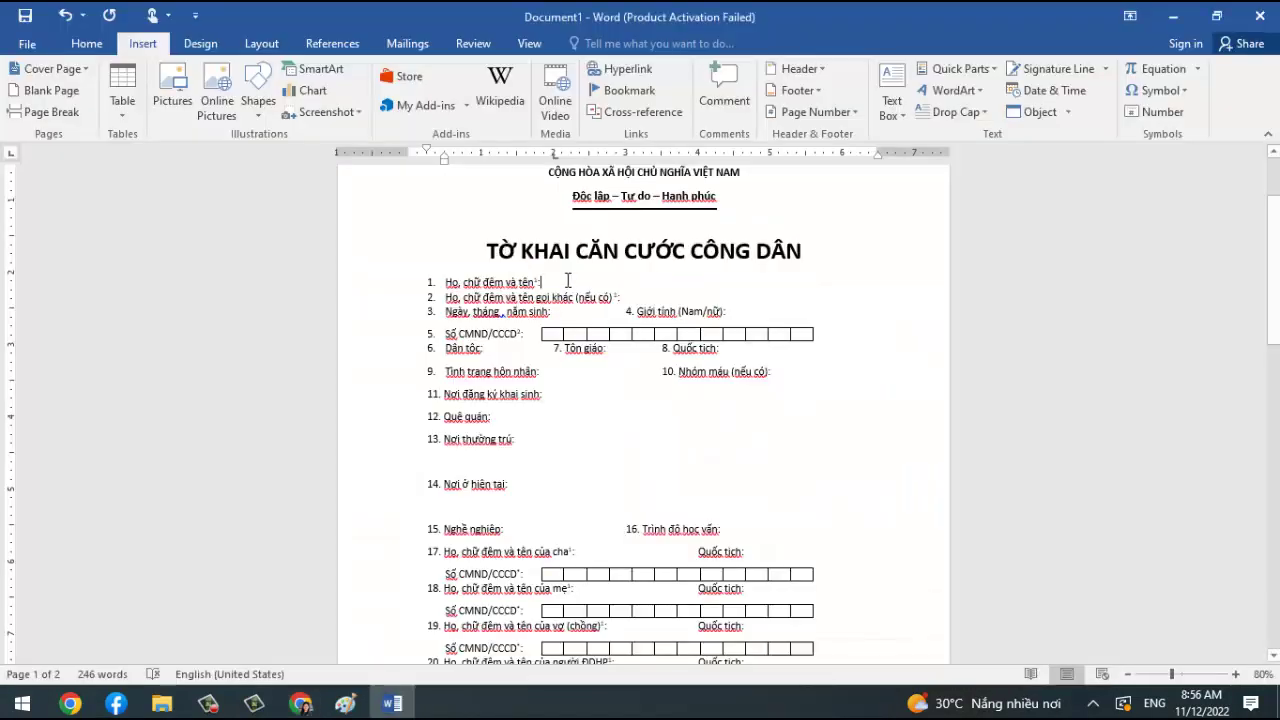
{"action": "right_click", "coordinate": [548, 283]}
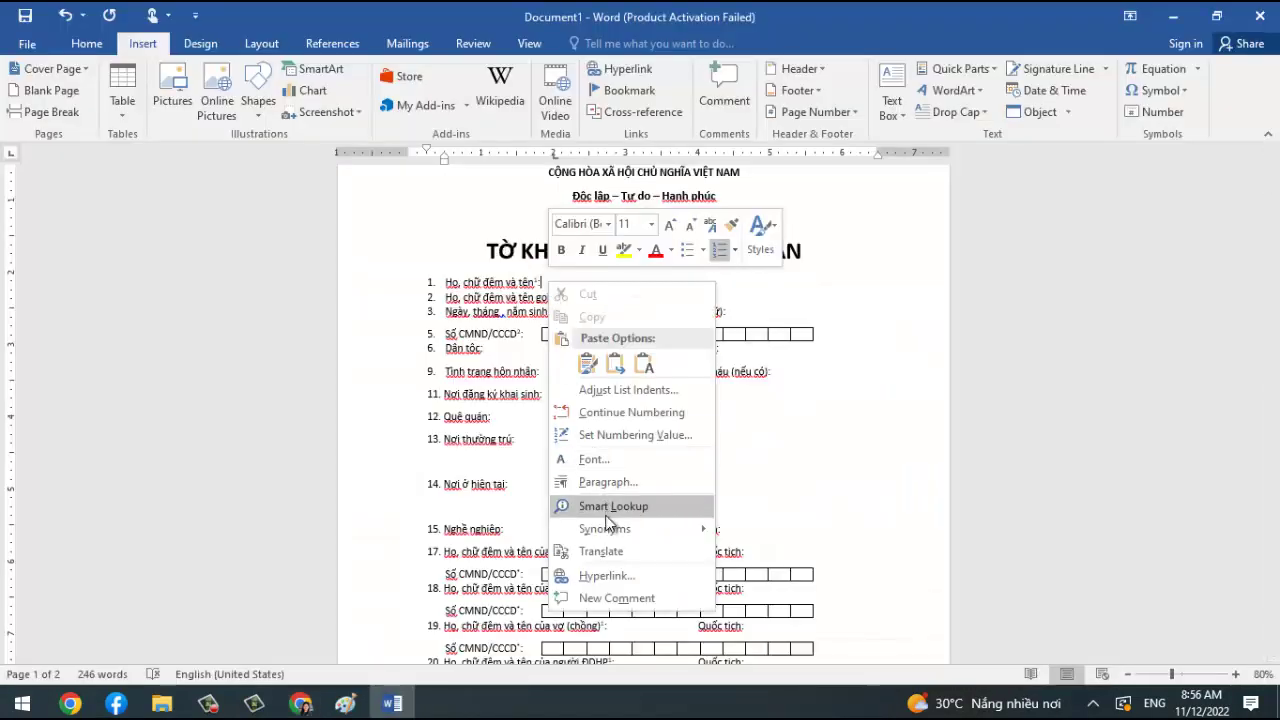
{"action": "left_click", "coordinate": [607, 482]}
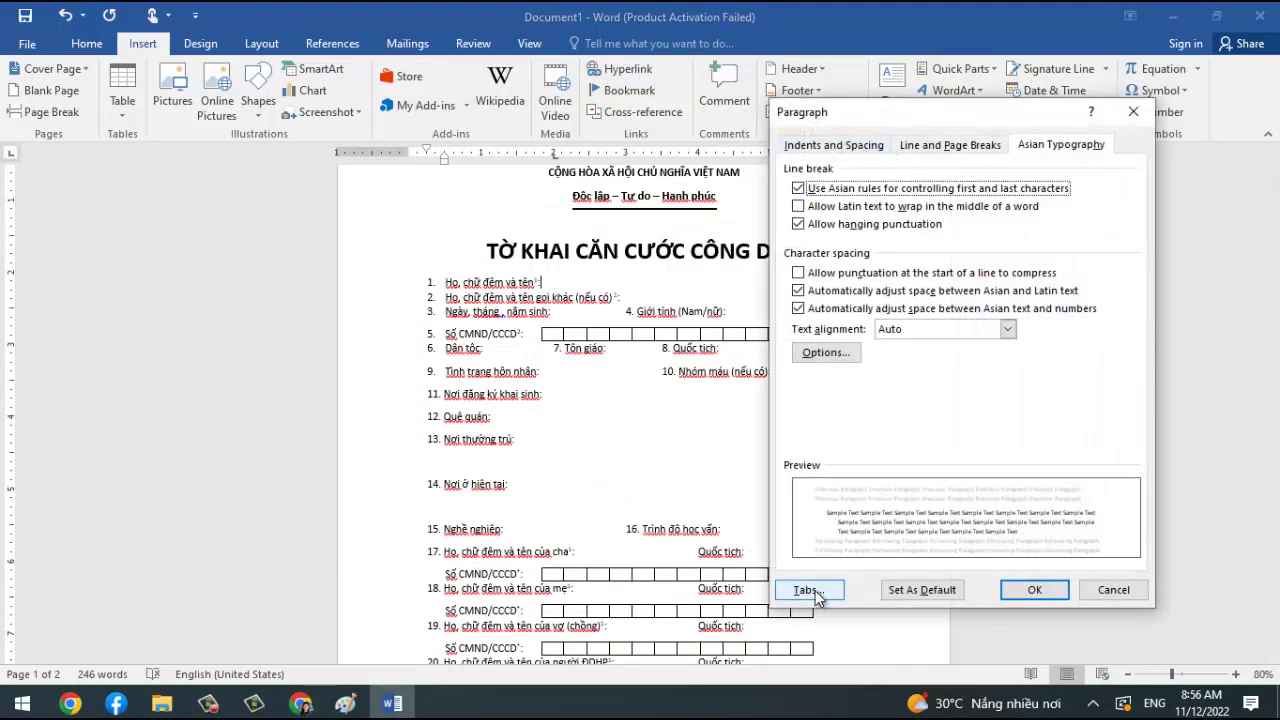
{"action": "left_click", "coordinate": [809, 589]}
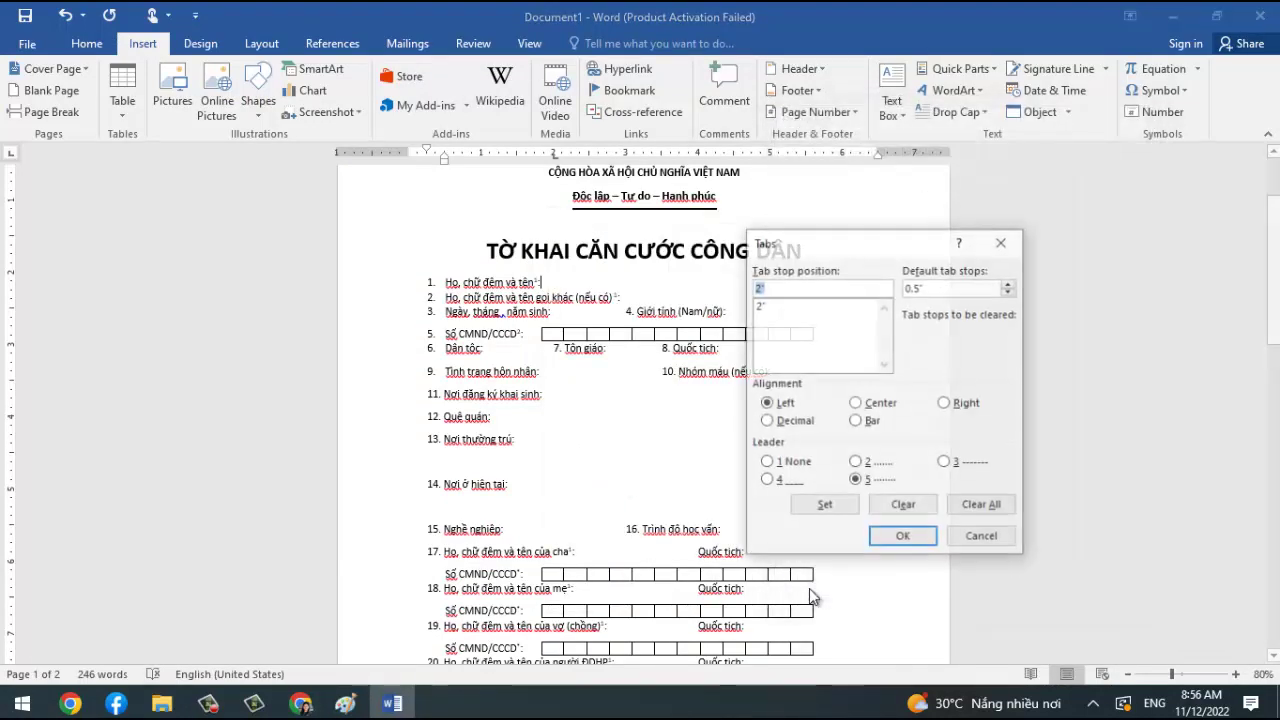
{"action": "left_click", "coordinate": [780, 286]}
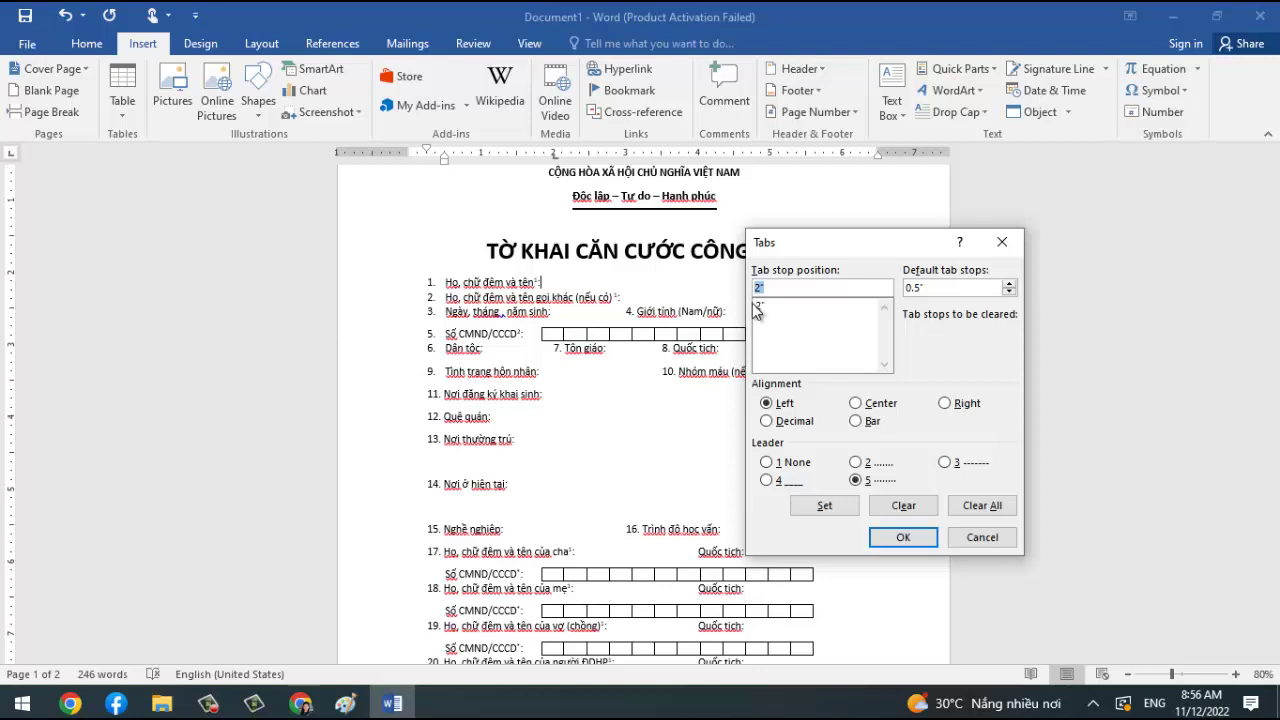
{"action": "type", "text": "20"}
{"action": "key", "text": "BackSpace"}
{"action": "key", "text": "BackSpace"}
{"action": "type", "text": "10"}
{"action": "left_click", "coordinate": [855, 481]}
{"action": "left_click", "coordinate": [824, 506]}
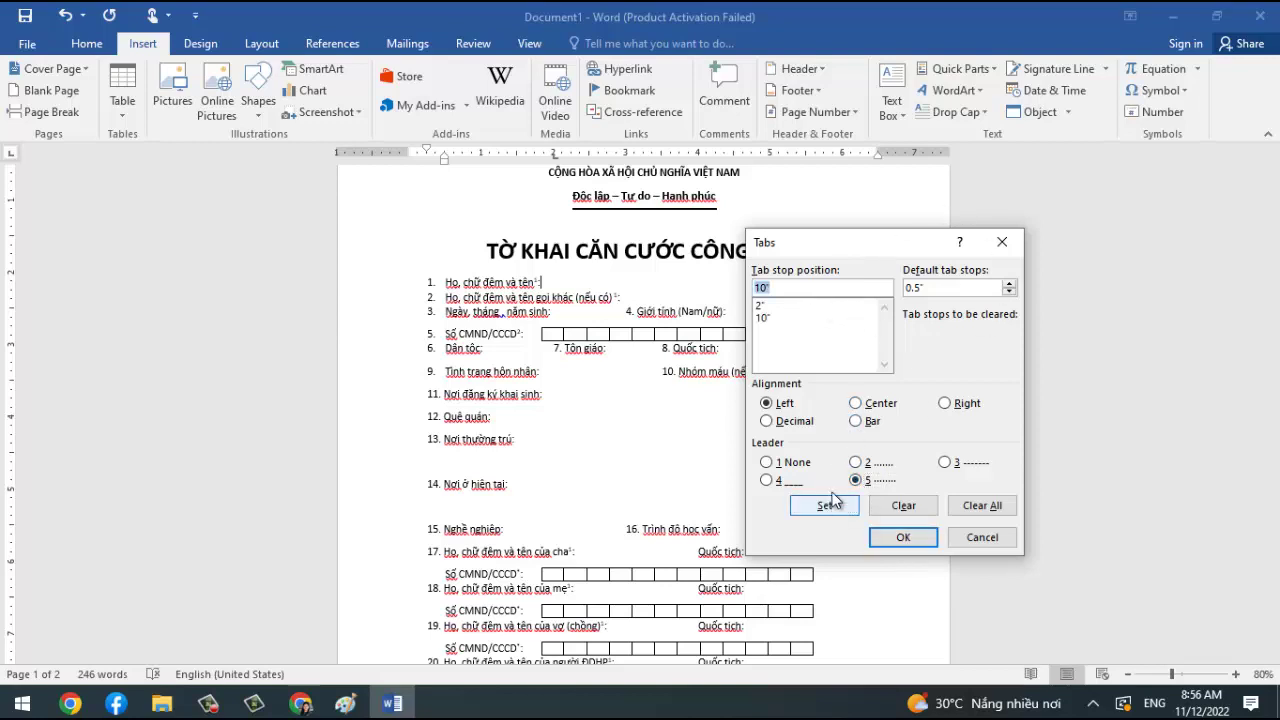
{"action": "left_click", "coordinate": [776, 305]}
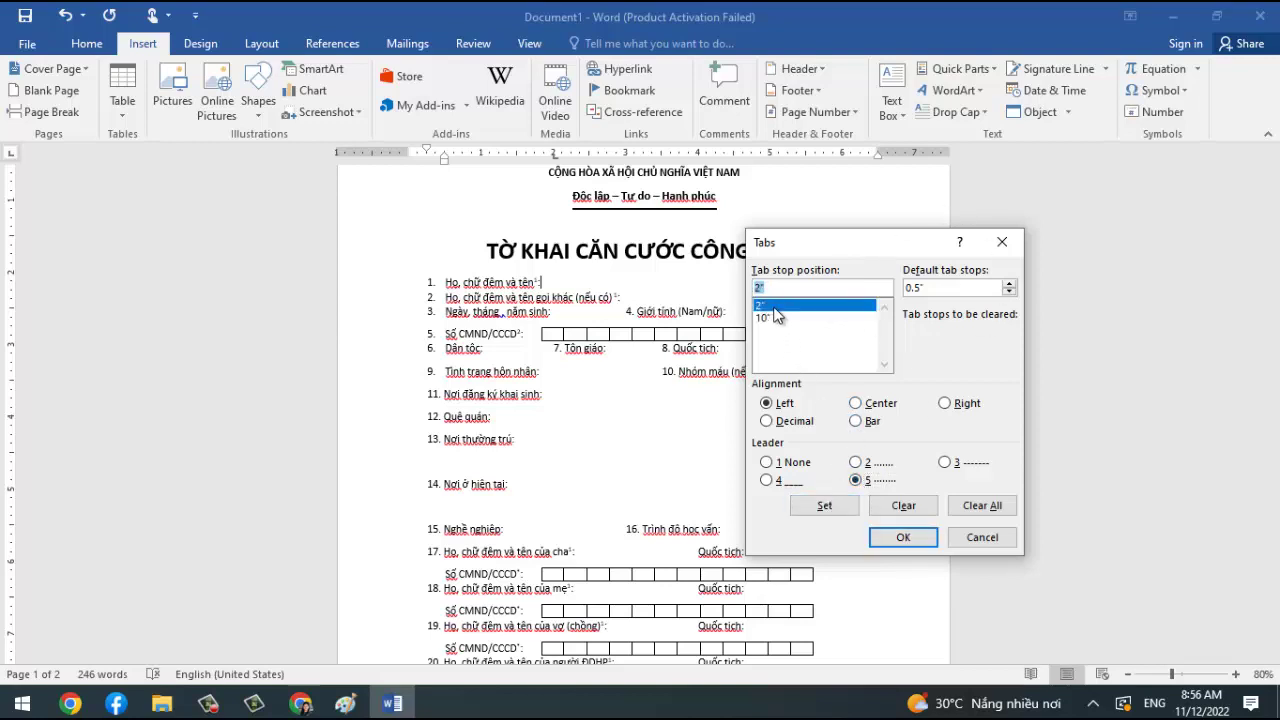
{"action": "left_click", "coordinate": [903, 505]}
Confirm the 10" dotted tab stop, then insert a tab after field 1's label to draw the leader.
{"action": "left_click", "coordinate": [903, 538]}
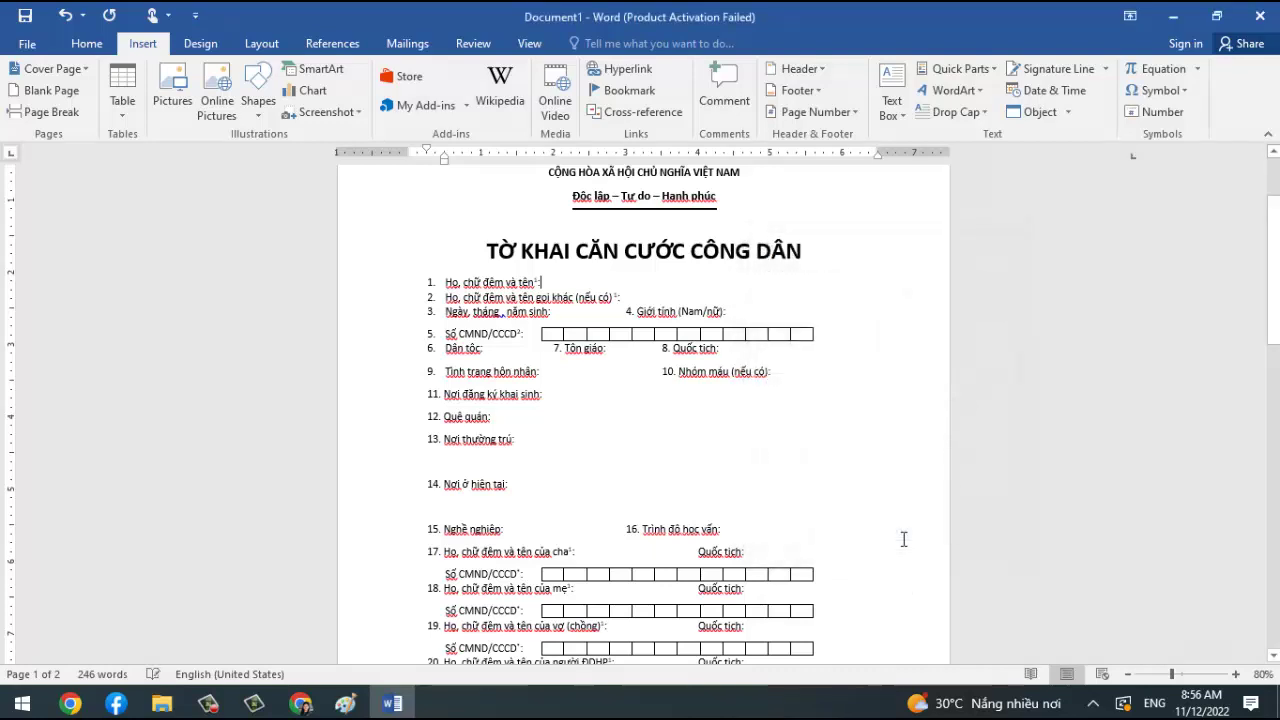
{"action": "right_click", "coordinate": [572, 288]}
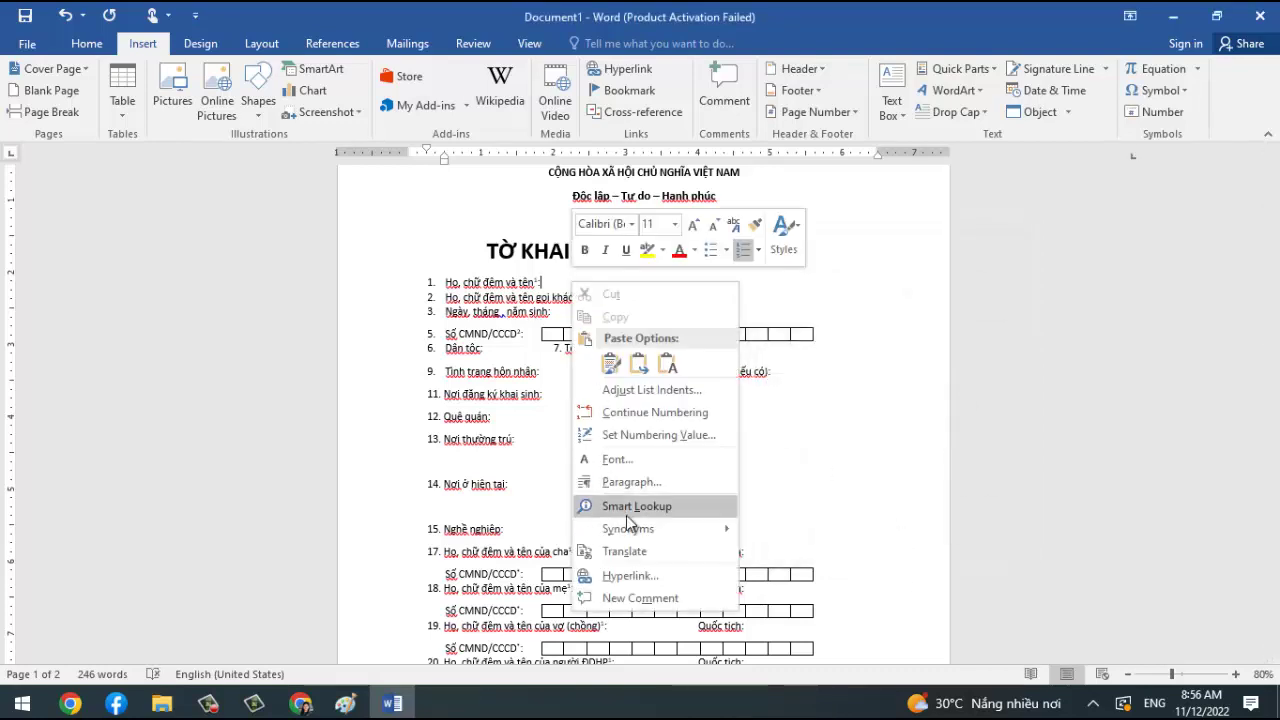
{"action": "left_click", "coordinate": [632, 481]}
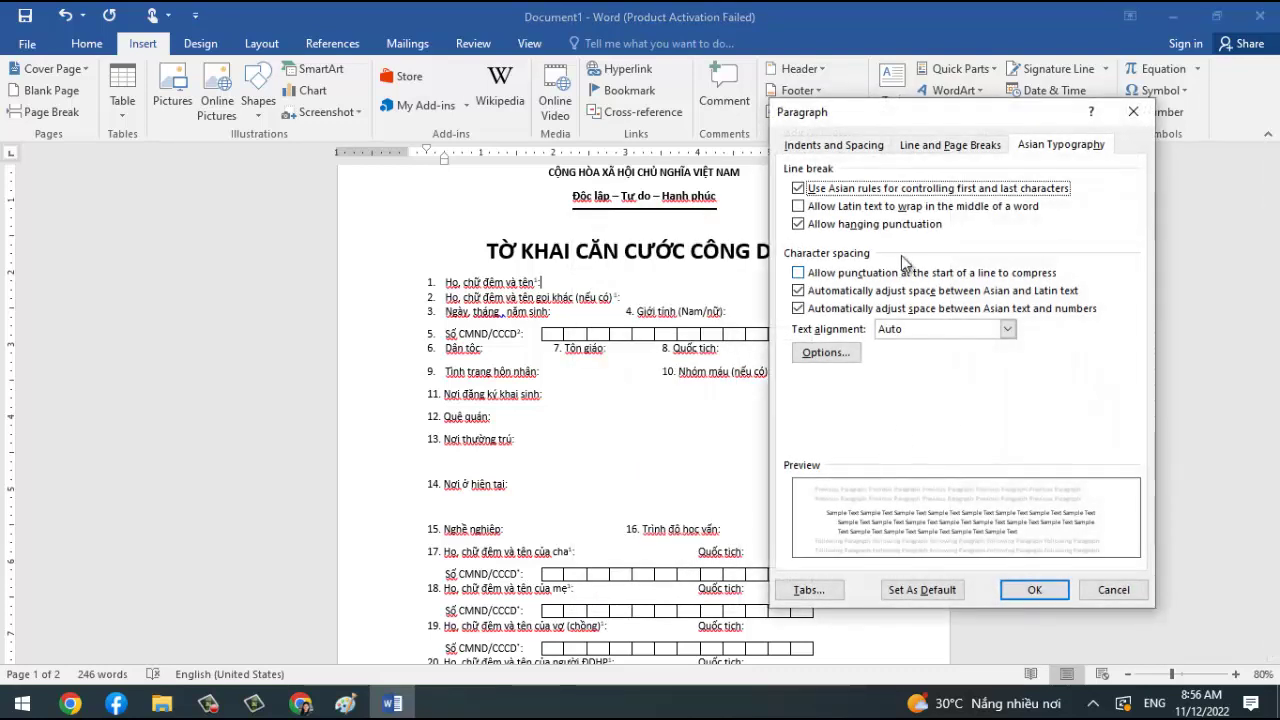
{"action": "left_click", "coordinate": [815, 590]}
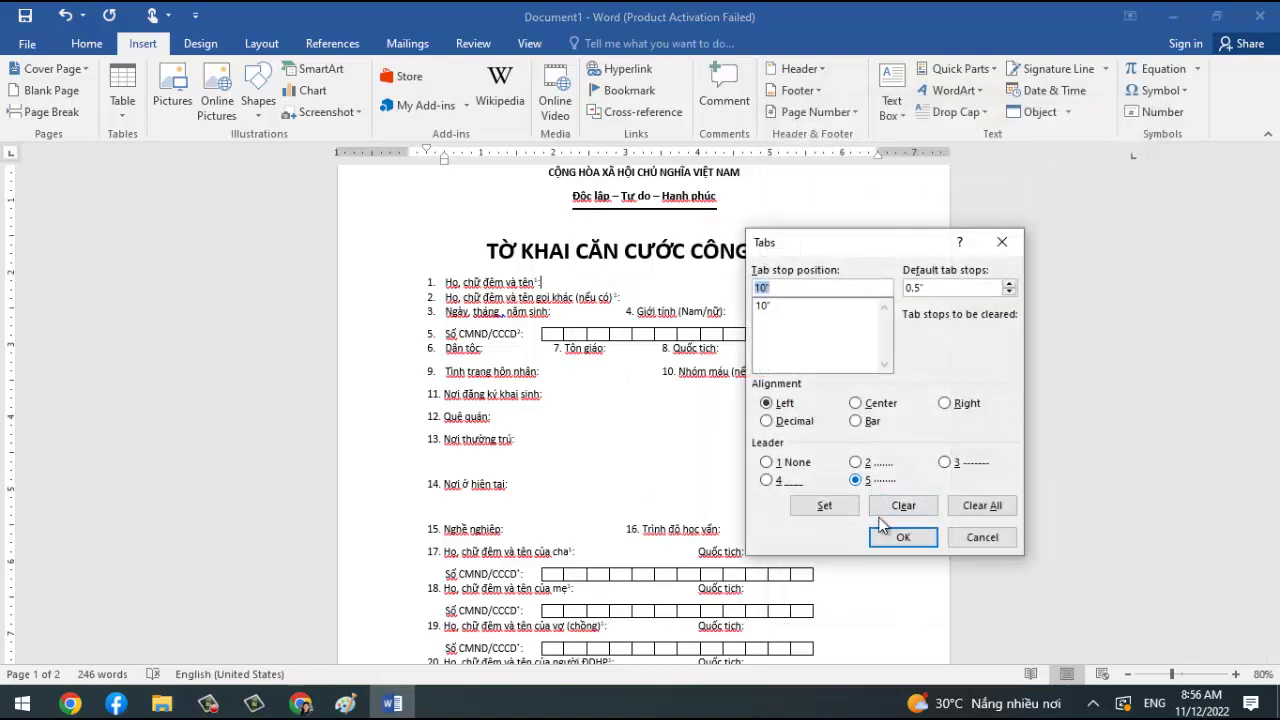
{"action": "left_click", "coordinate": [893, 538]}
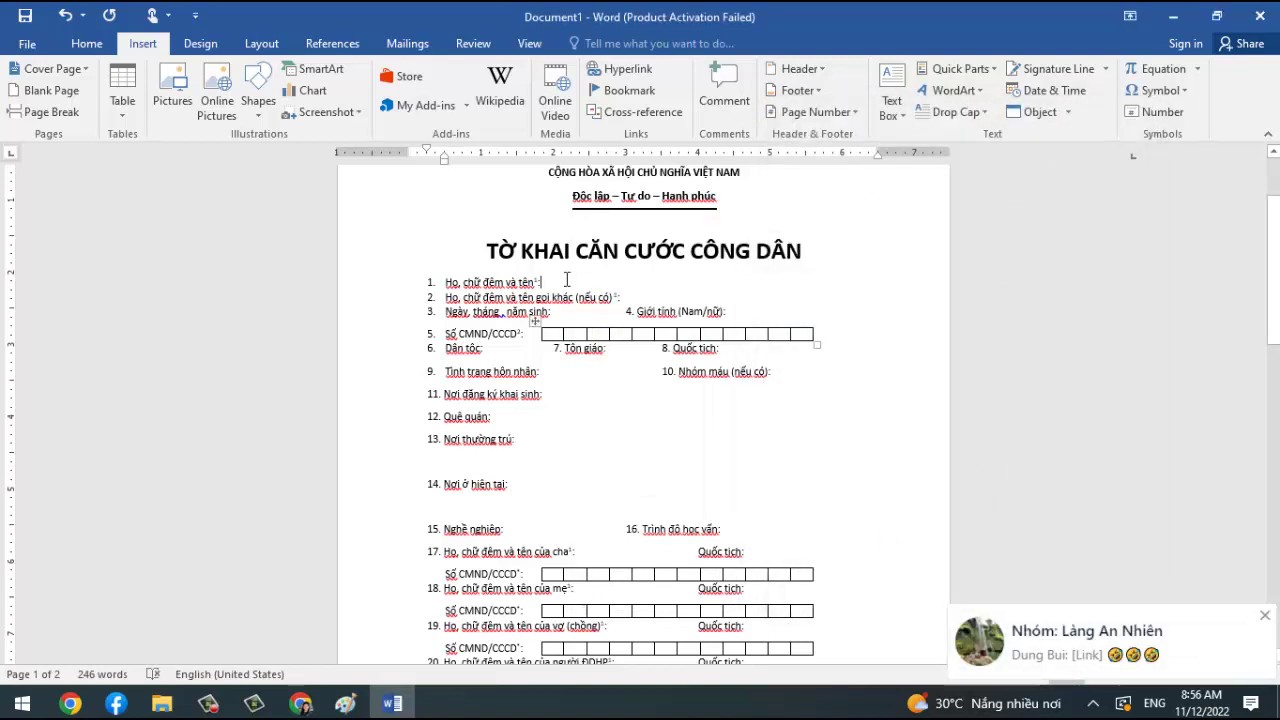
{"action": "key", "text": "Tab"}
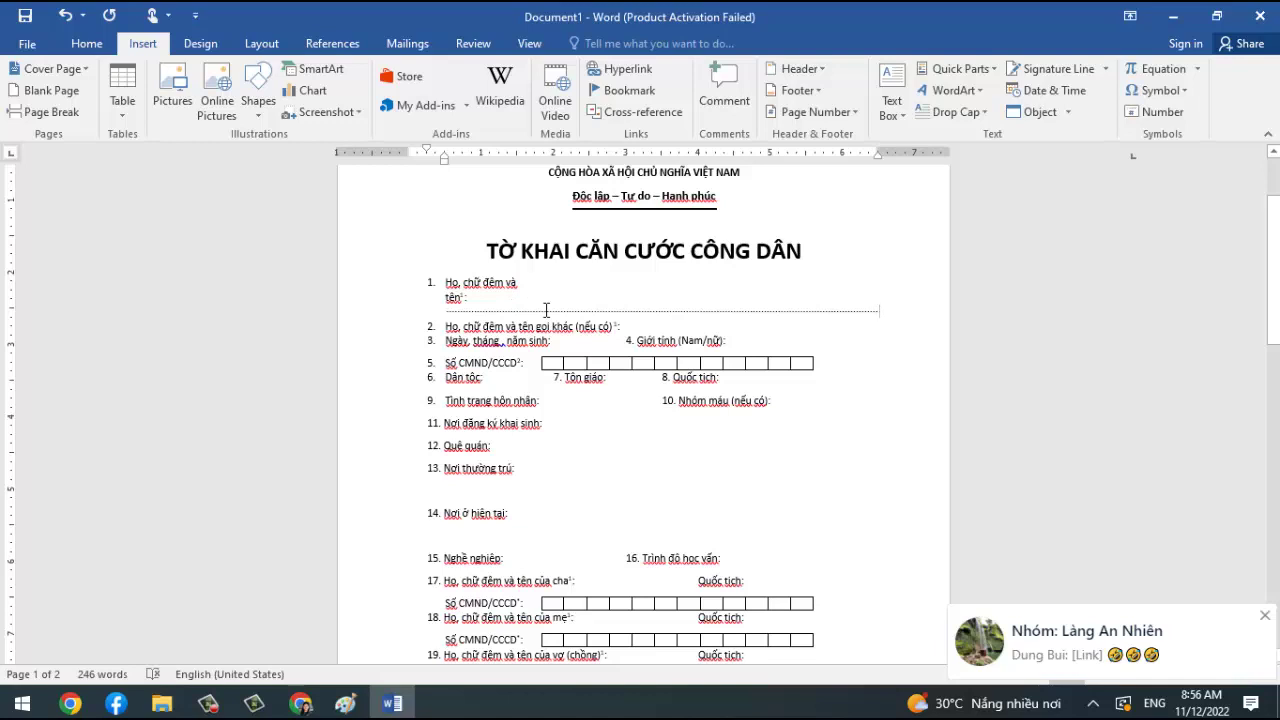
Add a 7" tab stop to field 1's paragraph and clear the 10" stop.
{"action": "right_click", "coordinate": [546, 310]}
{"action": "left_click", "coordinate": [620, 500]}
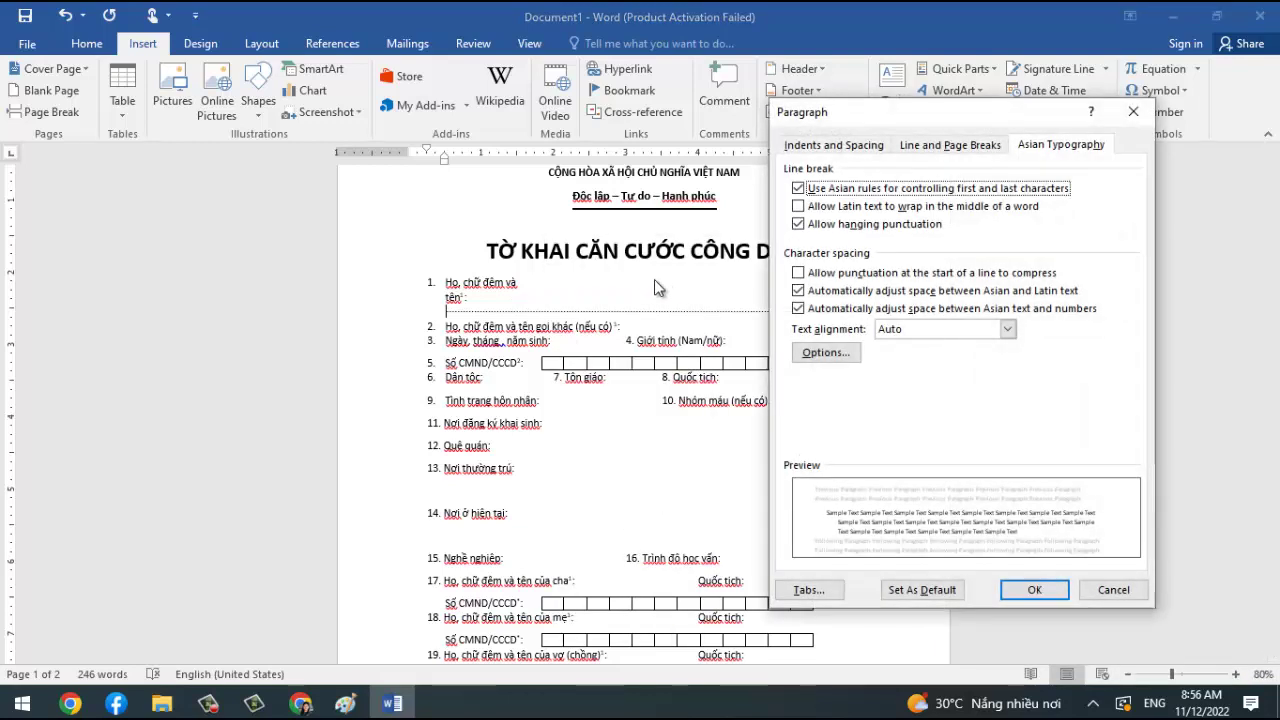
{"action": "left_click", "coordinate": [810, 590]}
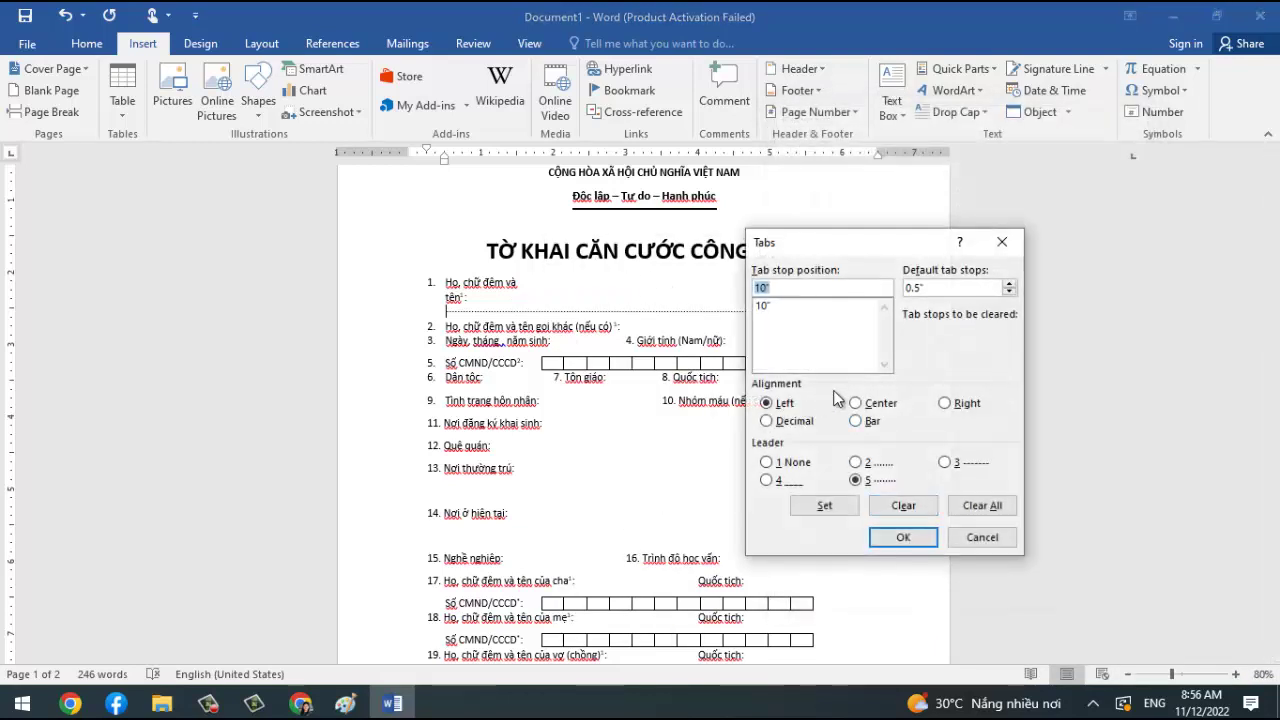
{"action": "left_click", "coordinate": [789, 306]}
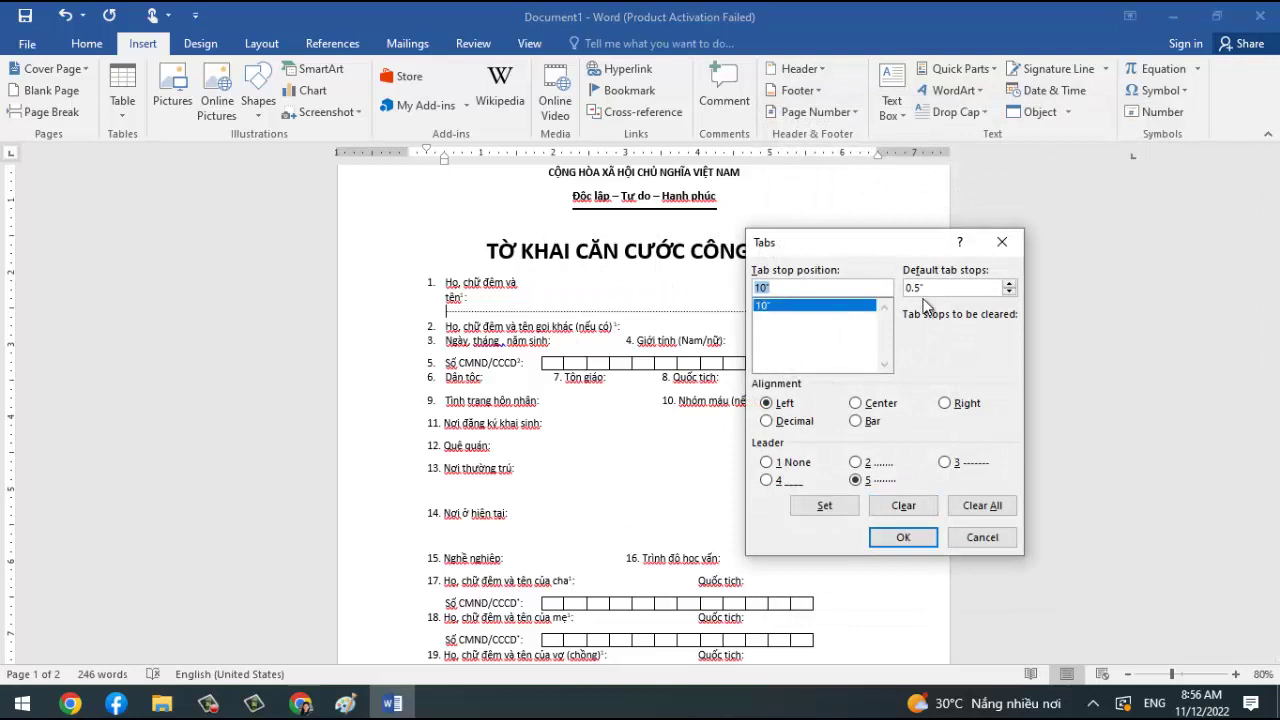
{"action": "left_click", "coordinate": [766, 288]}
{"action": "key", "text": "BackSpace"}
{"action": "key", "text": "BackSpace"}
{"action": "key", "text": "BackSpace"}
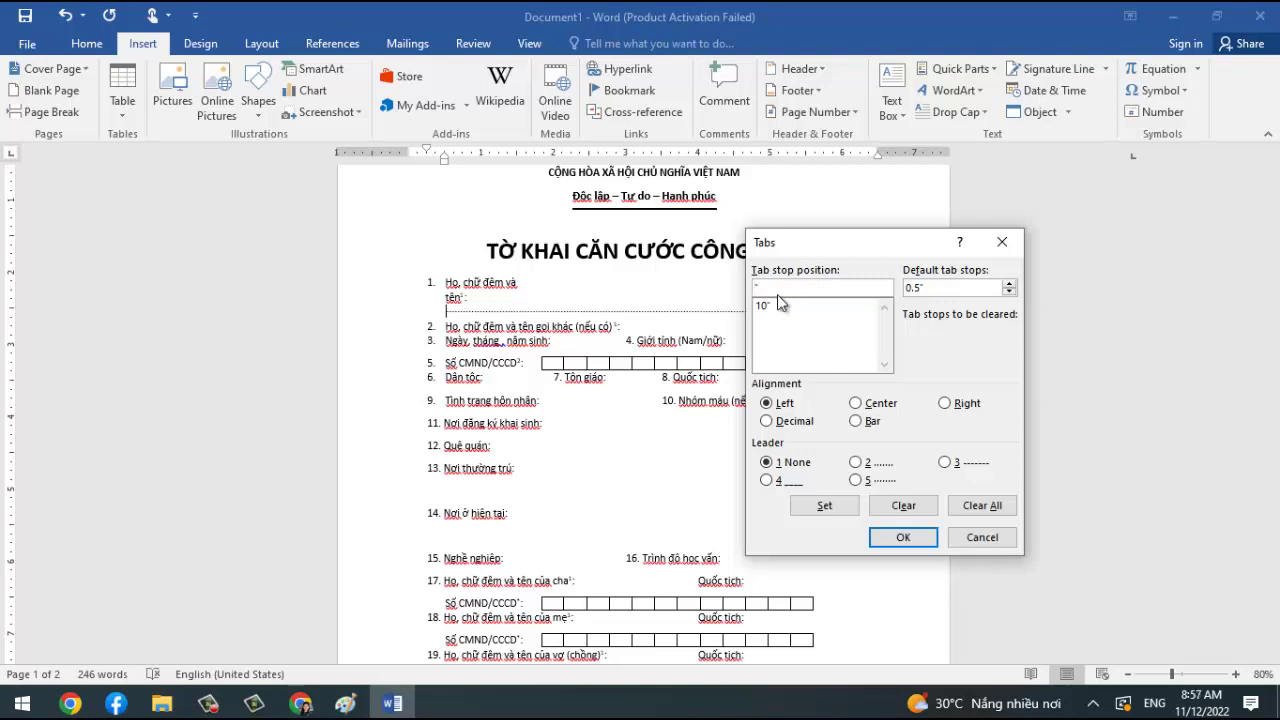
{"action": "type", "text": "7"}
{"action": "left_click", "coordinate": [835, 505]}
{"action": "left_click", "coordinate": [770, 319]}
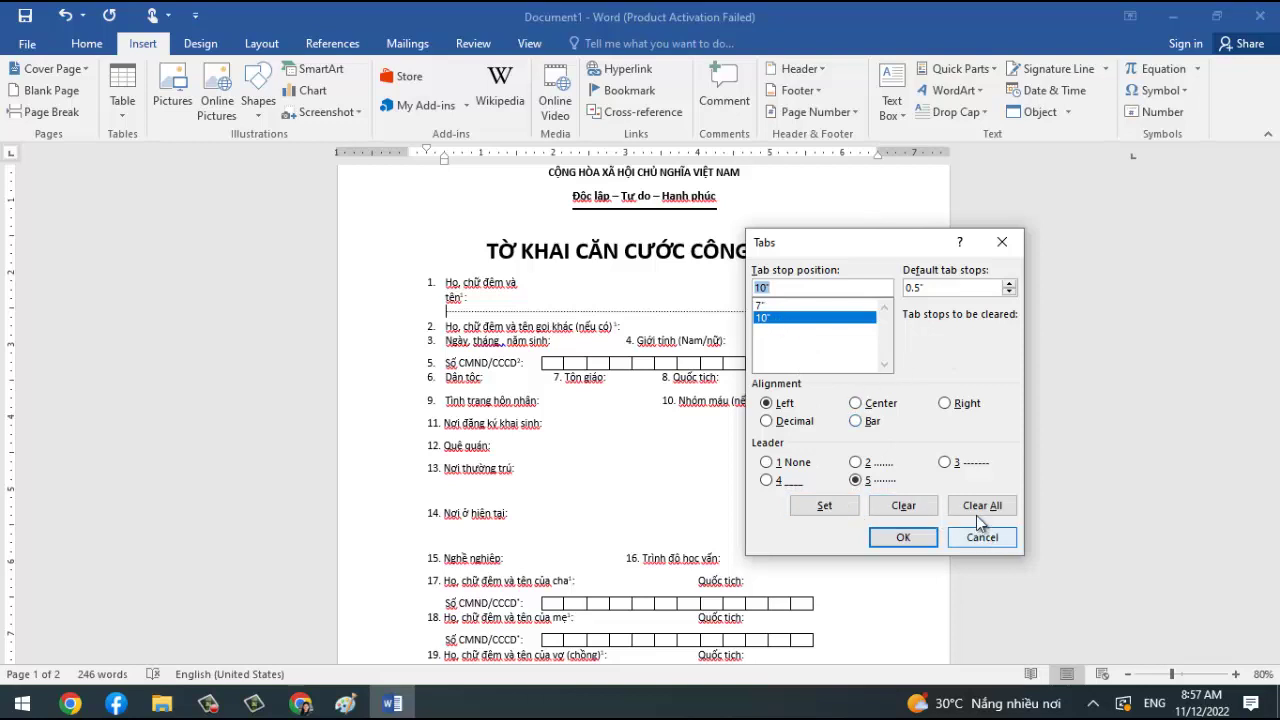
{"action": "left_click", "coordinate": [922, 508]}
{"action": "left_click", "coordinate": [895, 538]}
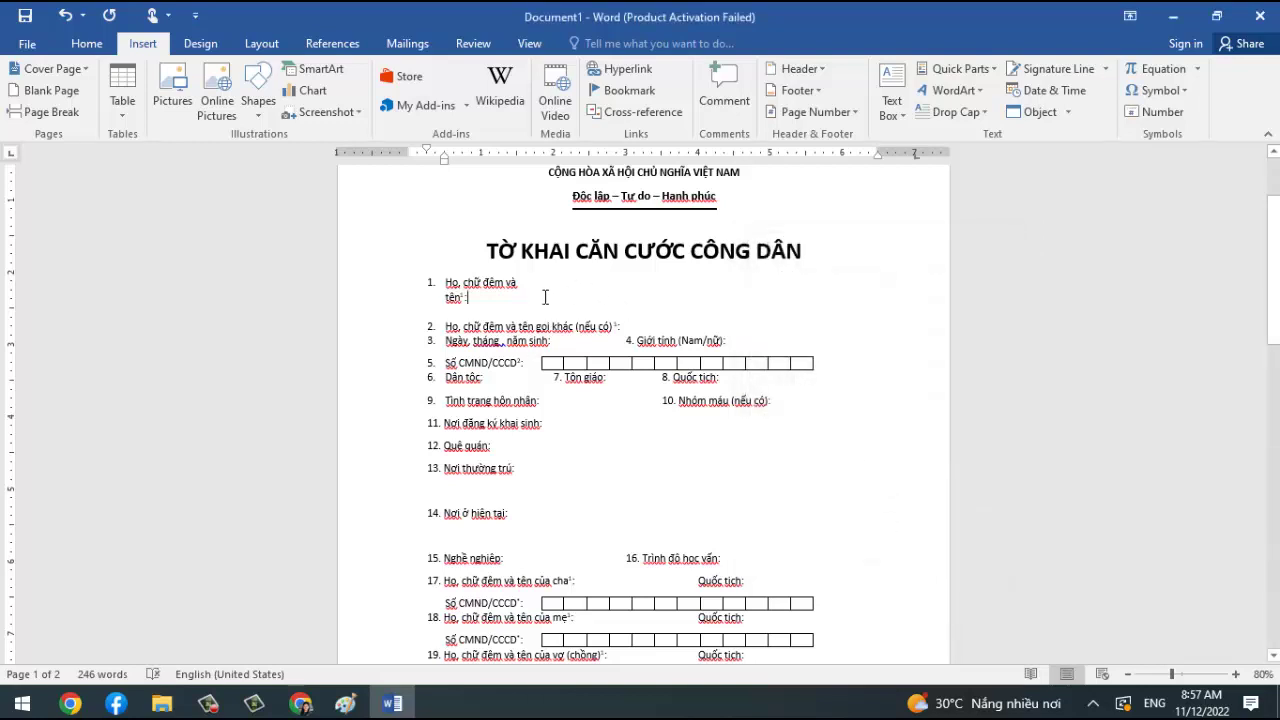
Delete and reinsert the tab after field 1's label to redraw its dotted fill line.
{"action": "key", "text": "BackSpace"}
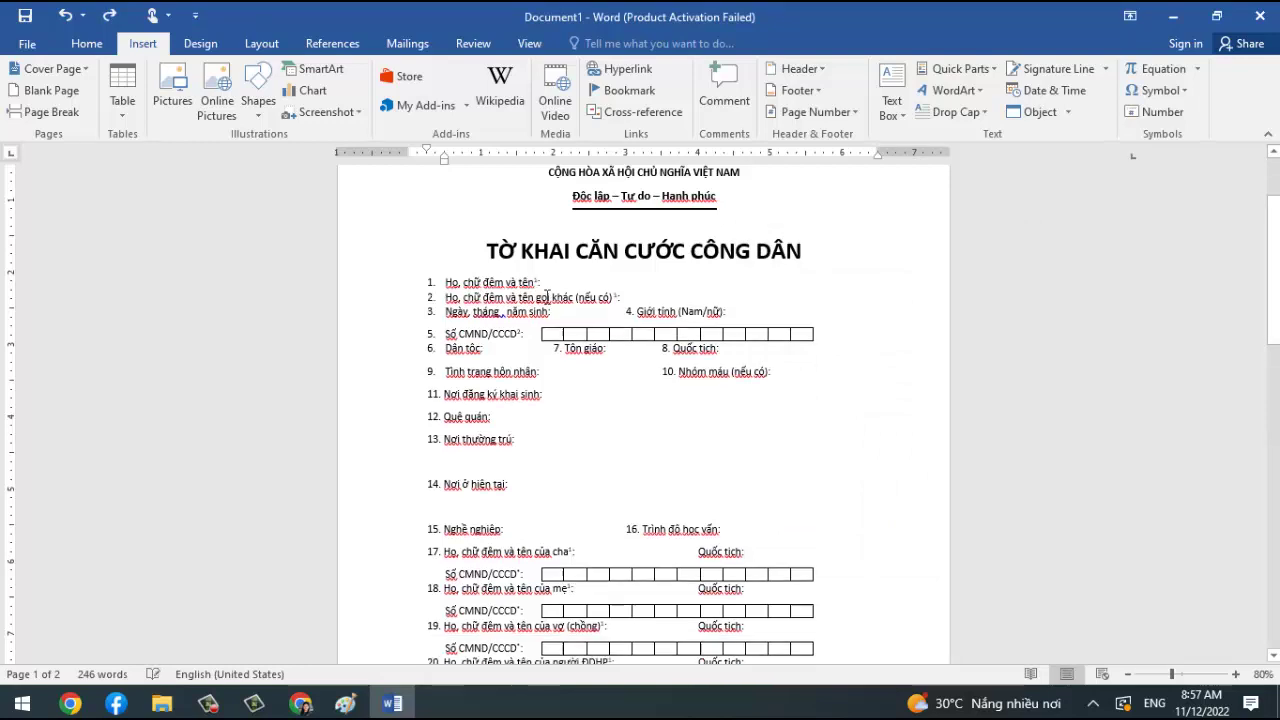
{"action": "key", "text": "Tab"}
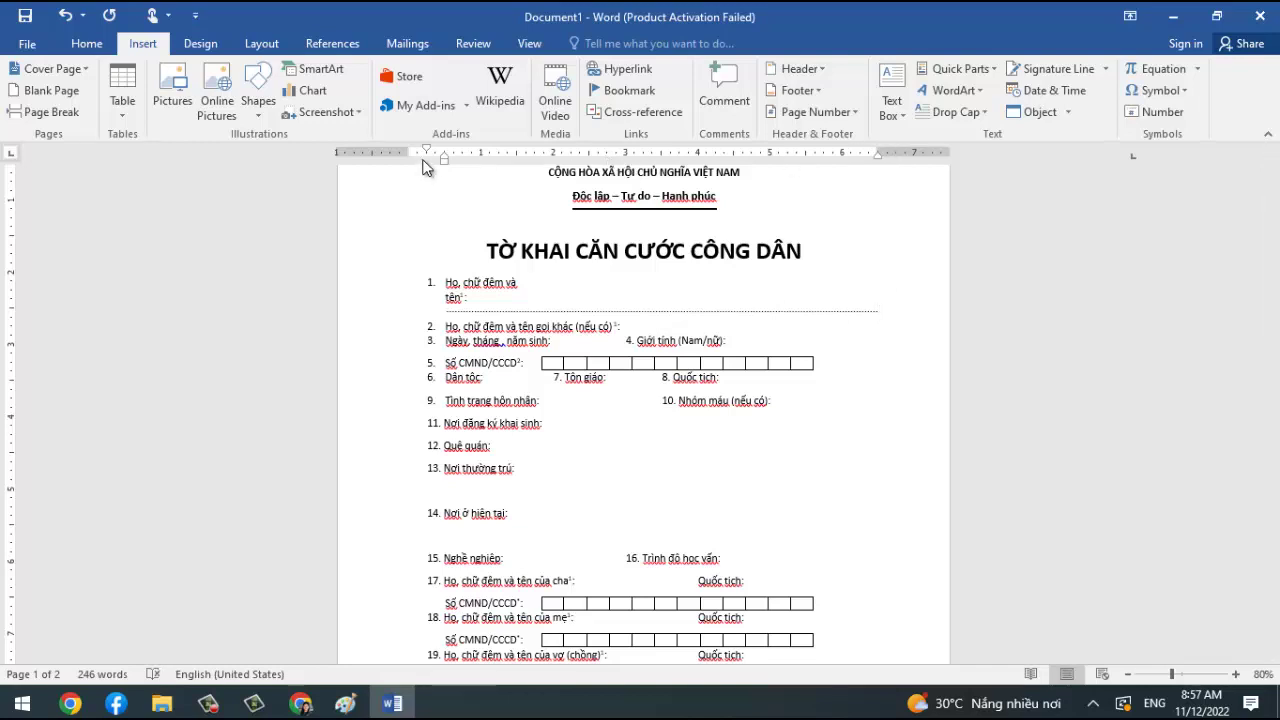
{"action": "right_click", "coordinate": [669, 308]}
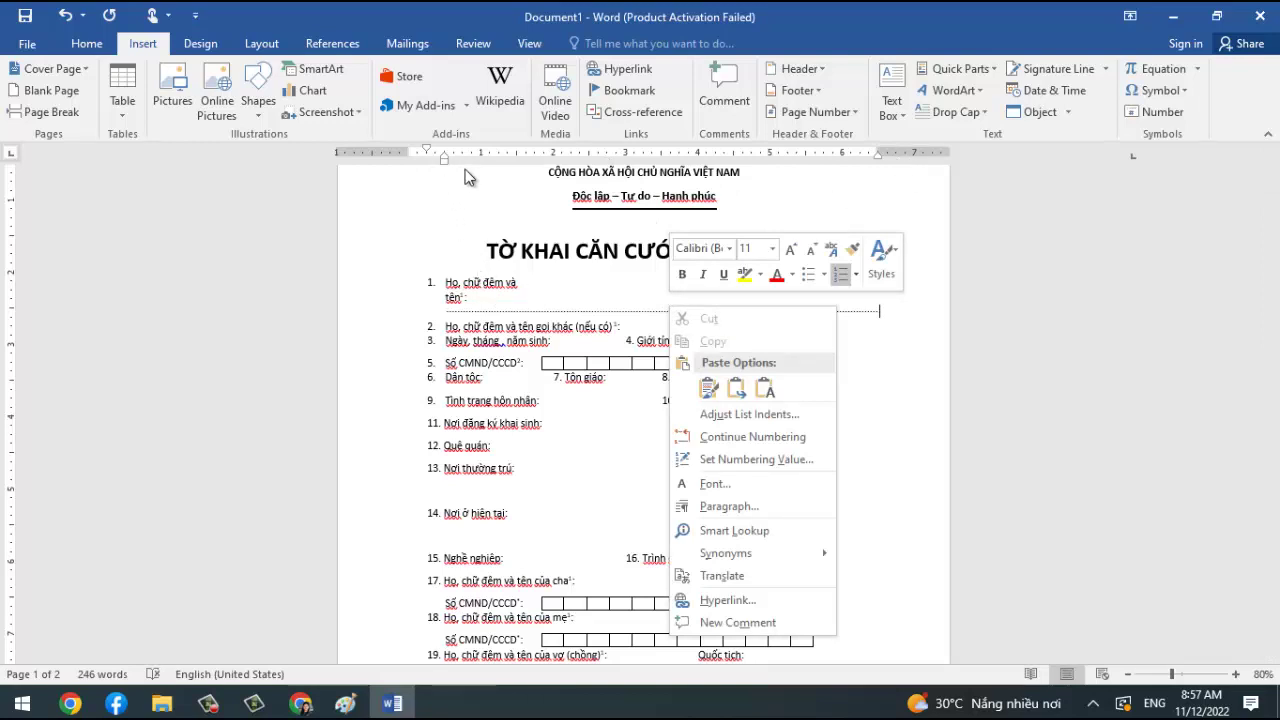
{"action": "left_click", "coordinate": [591, 289]}
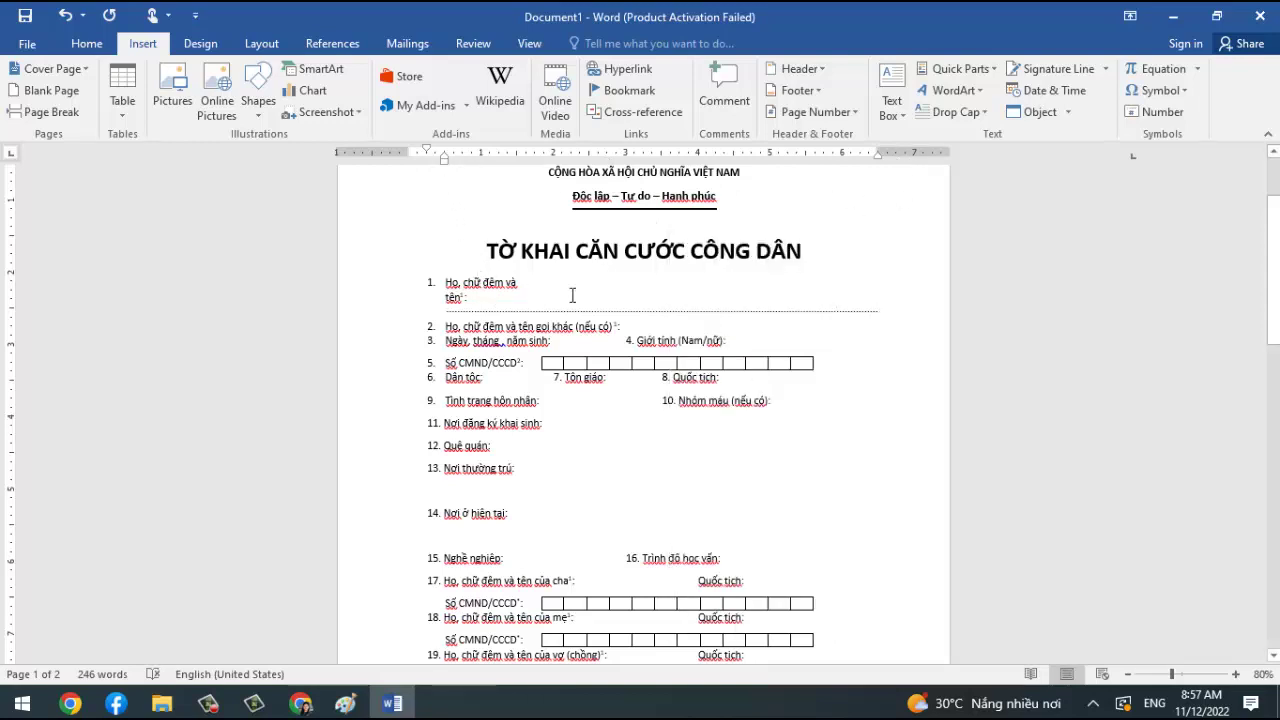
Set a plain 4.2" tab stop for field 1 and clear the old 10" stop.
{"action": "right_click", "coordinate": [562, 305]}
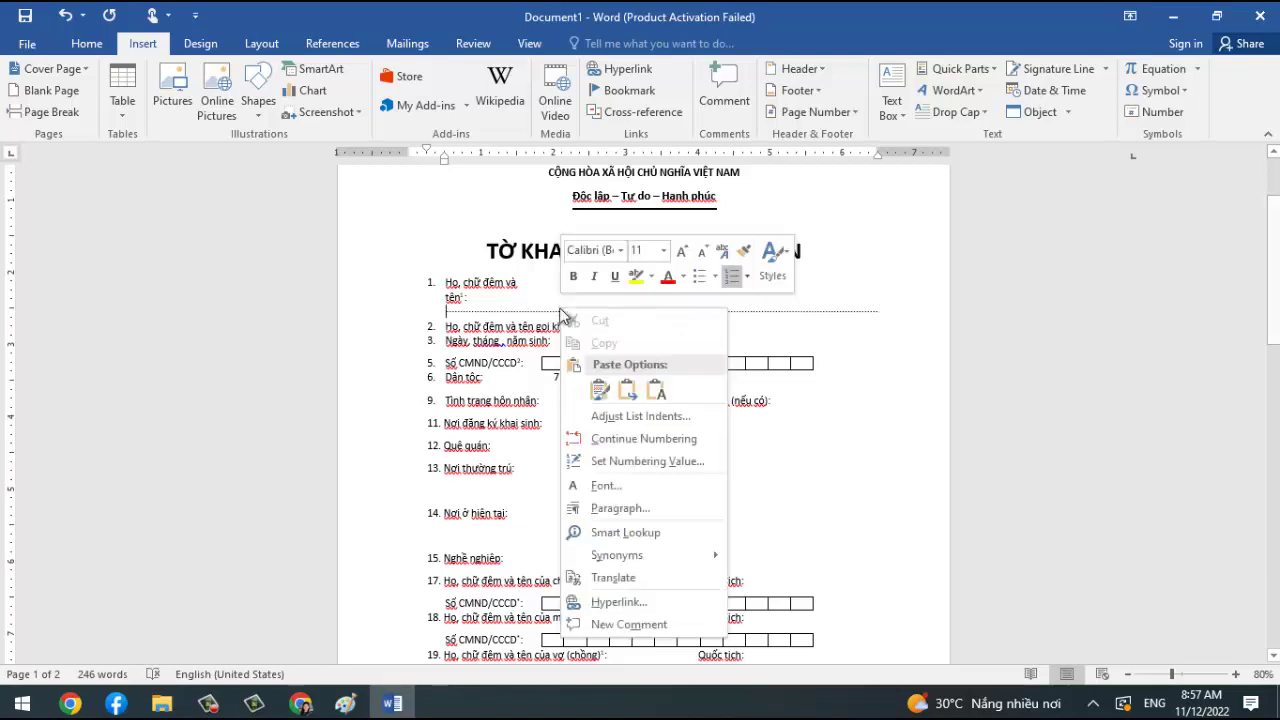
{"action": "left_click", "coordinate": [633, 506]}
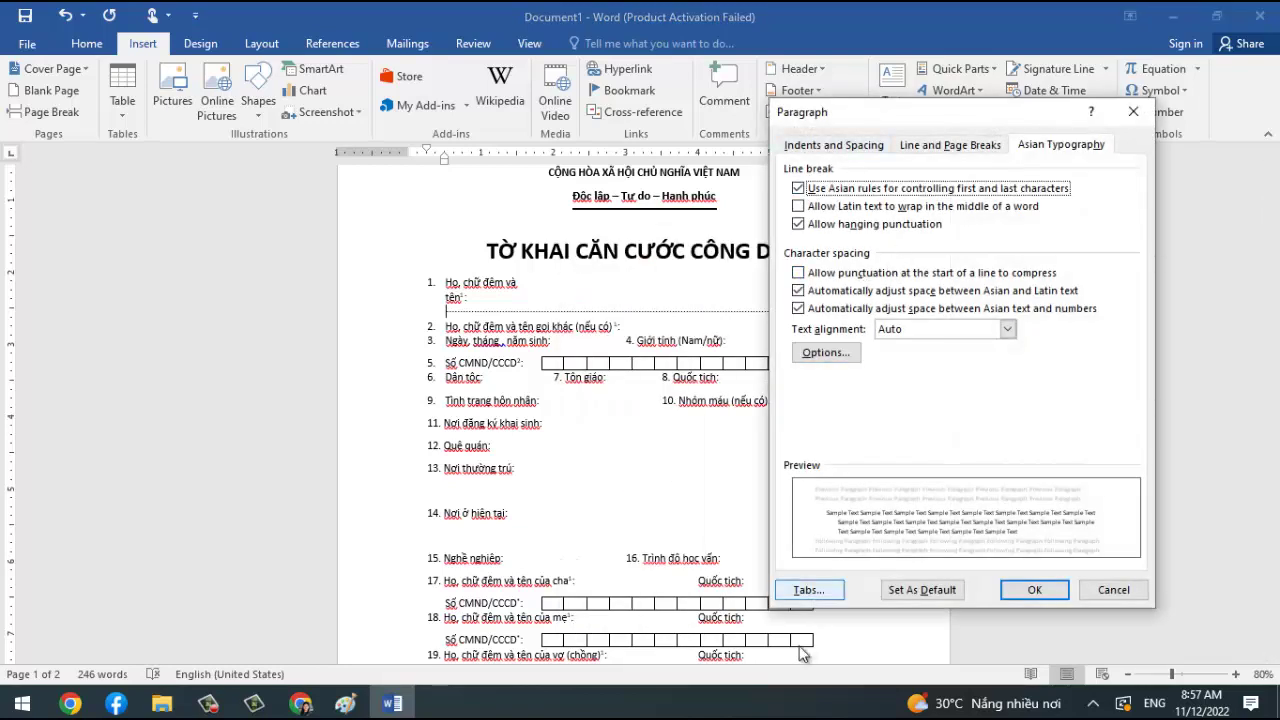
{"action": "left_click", "coordinate": [810, 592]}
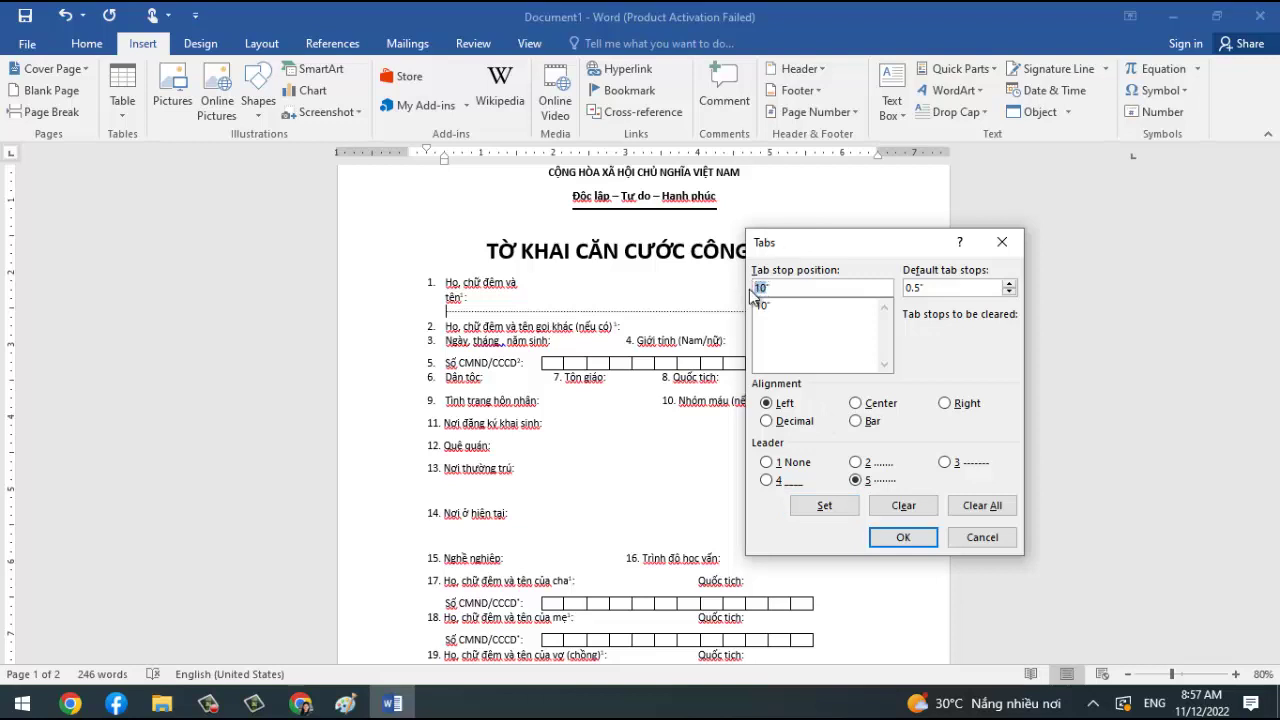
{"action": "type", "text": "4."}
{"action": "type", "text": "2"}
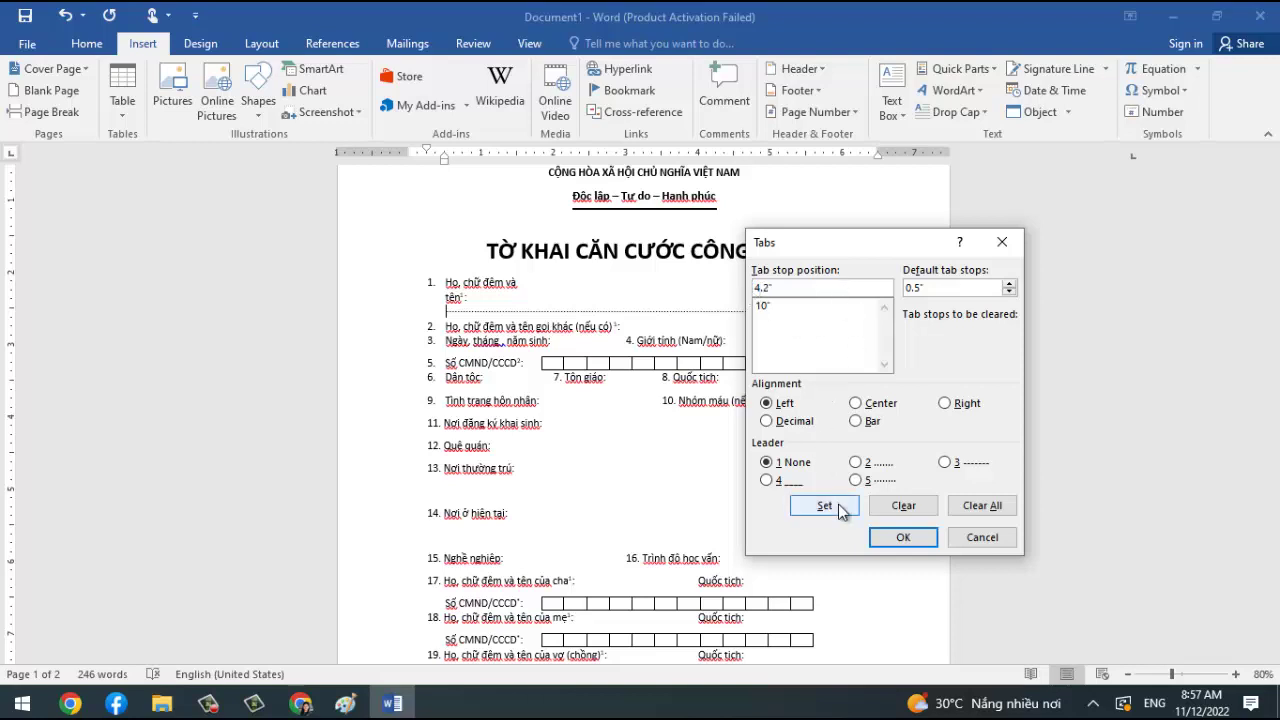
{"action": "left_click", "coordinate": [841, 507]}
{"action": "left_click", "coordinate": [776, 318]}
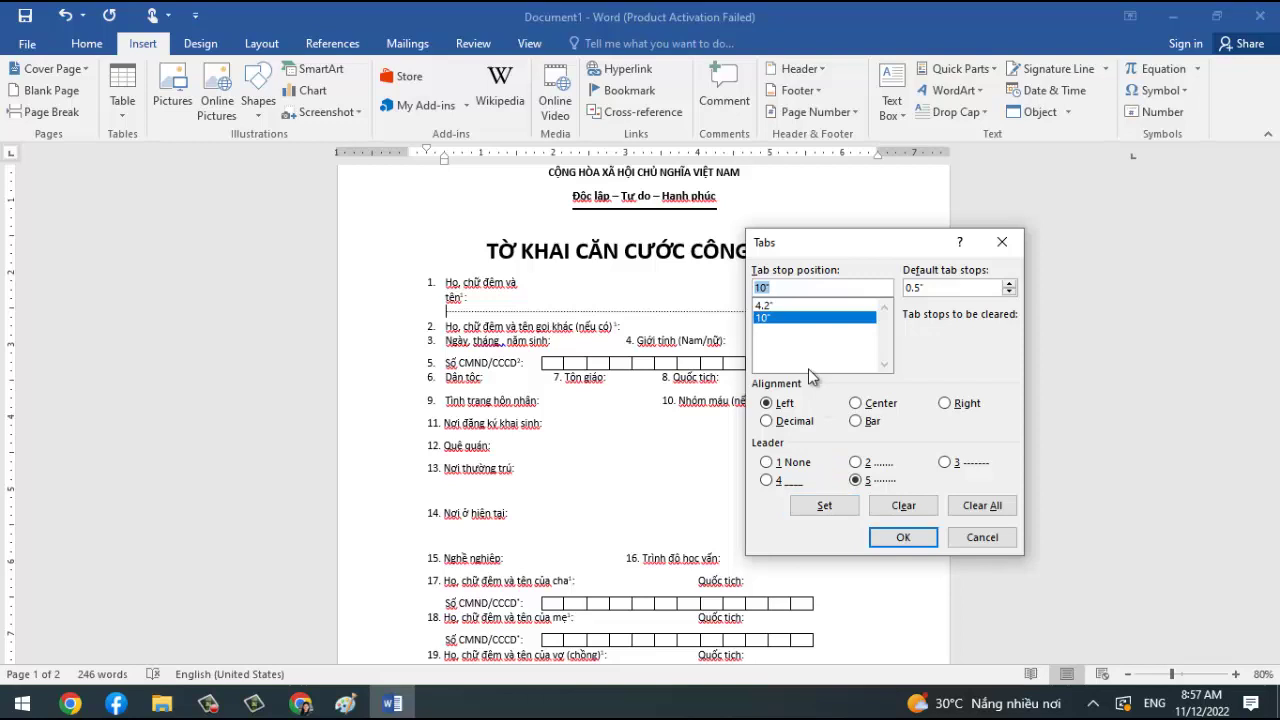
{"action": "left_click", "coordinate": [896, 507]}
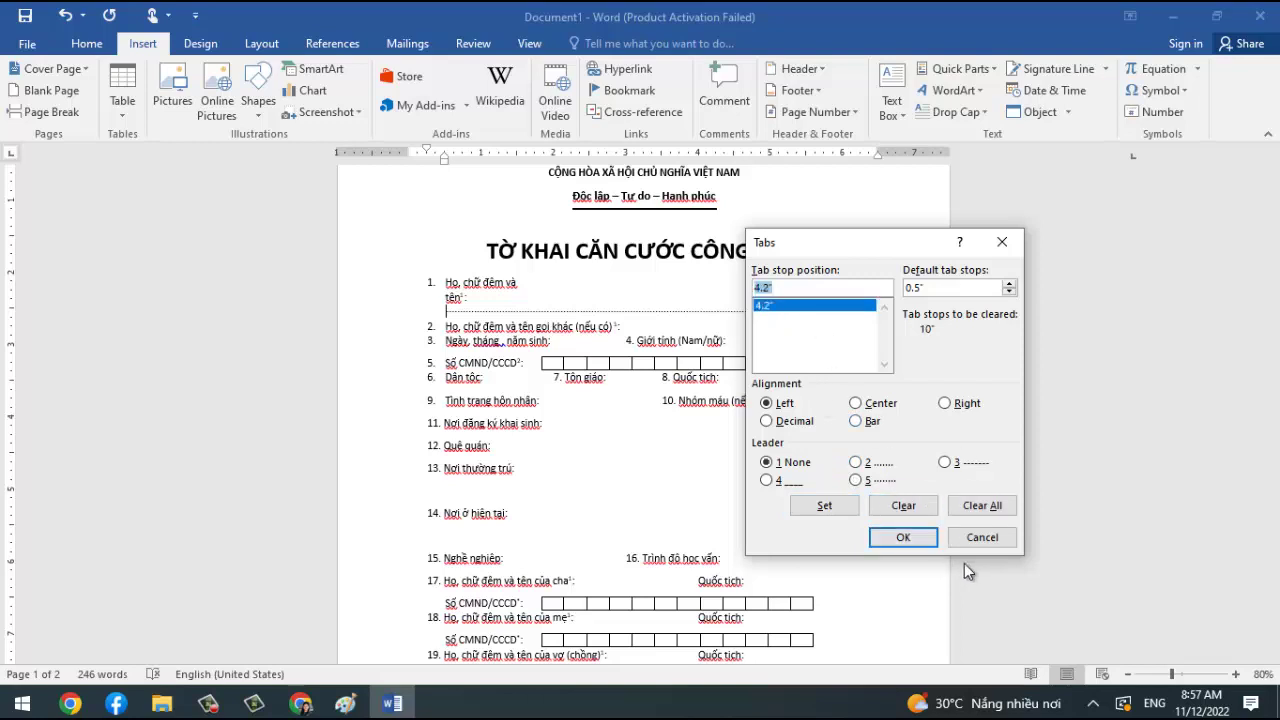
{"action": "left_click", "coordinate": [903, 537]}
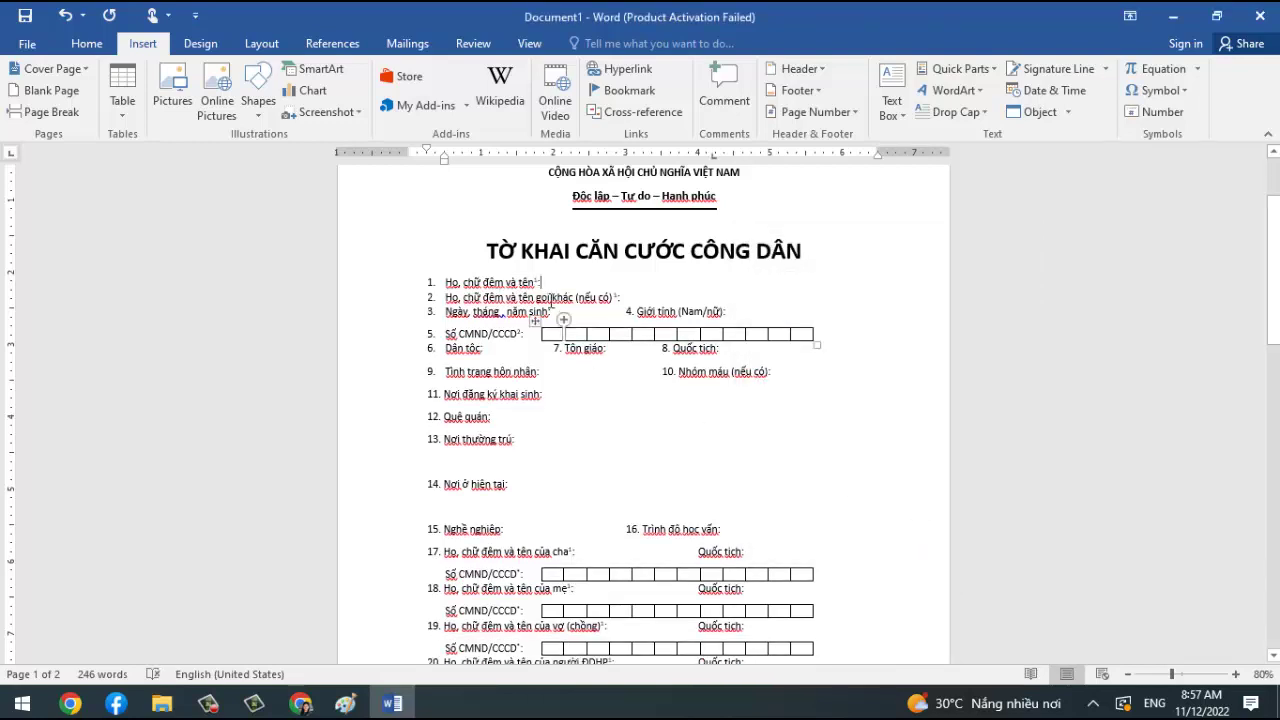
Insert a tab after 'Họ, chữ đệm và tên' and give the 4.2" stop dotted leader 5.
{"action": "key", "text": "Tab"}
{"action": "right_click", "coordinate": [548, 282]}
{"action": "left_click", "coordinate": [690, 481]}
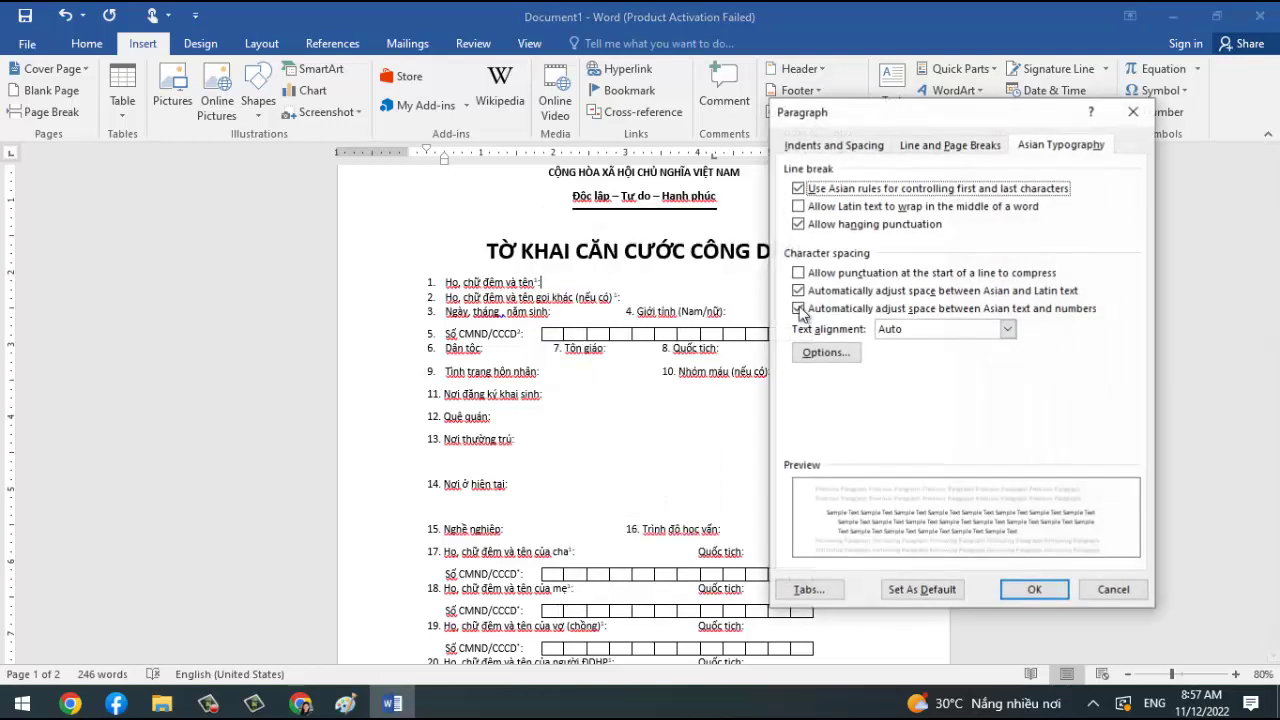
{"action": "left_click", "coordinate": [809, 589]}
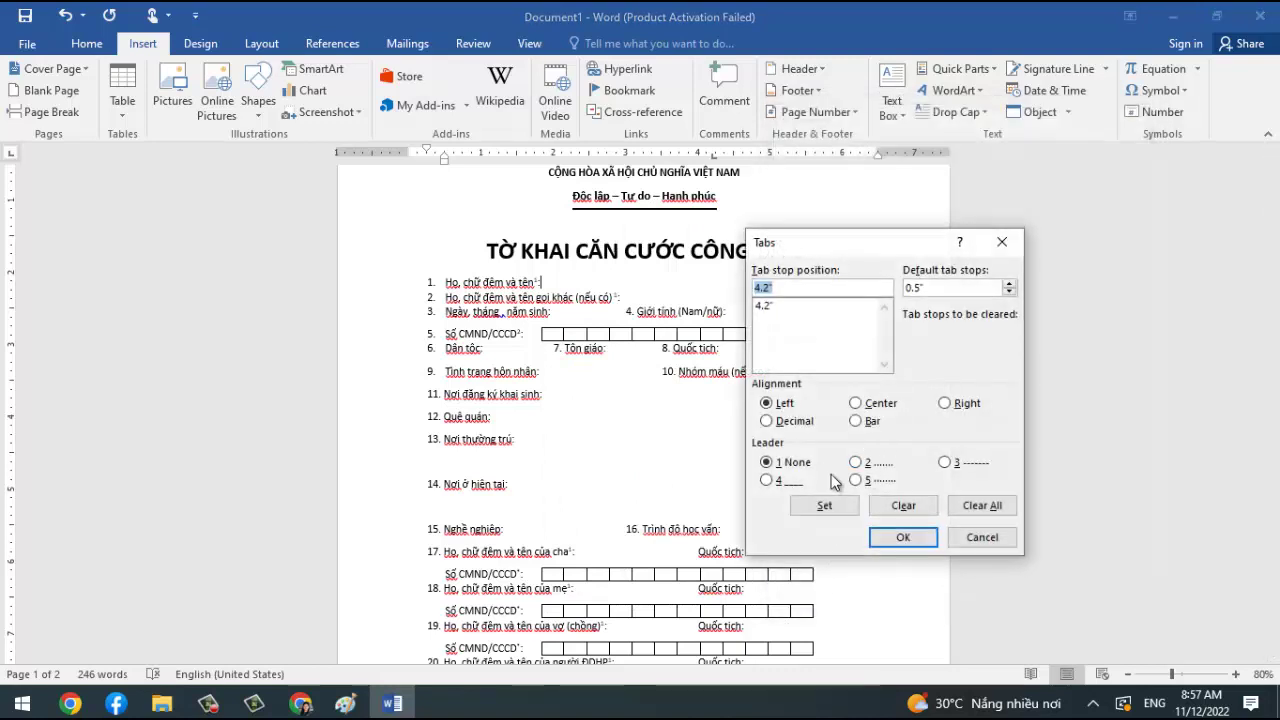
{"action": "left_click", "coordinate": [862, 480]}
{"action": "left_click", "coordinate": [765, 306]}
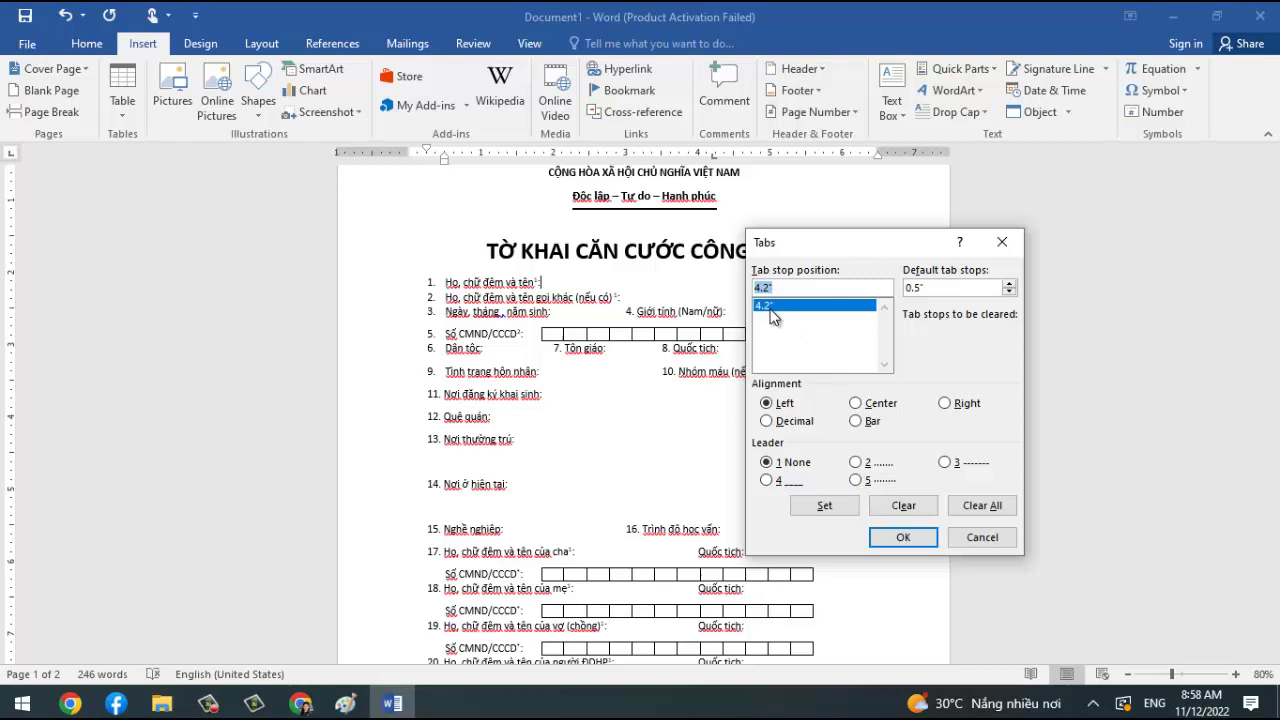
{"action": "left_click", "coordinate": [858, 480]}
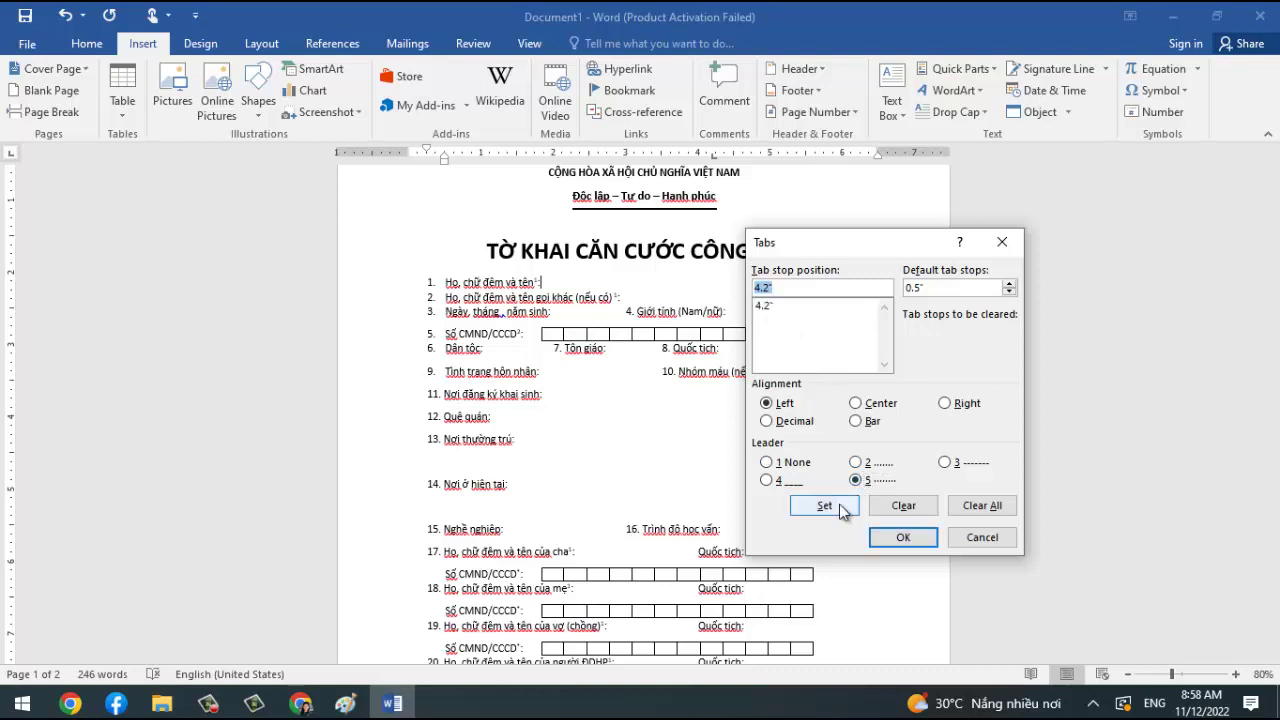
{"action": "left_click", "coordinate": [843, 507]}
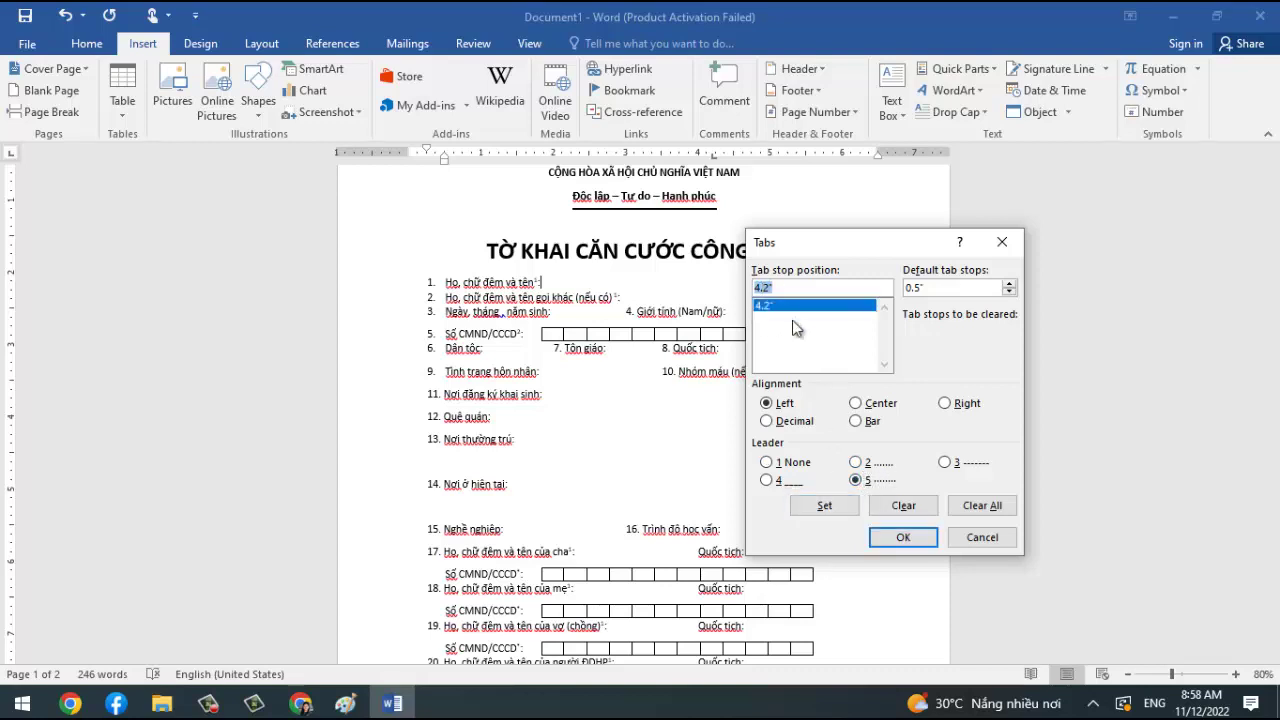
{"action": "left_click", "coordinate": [898, 539]}
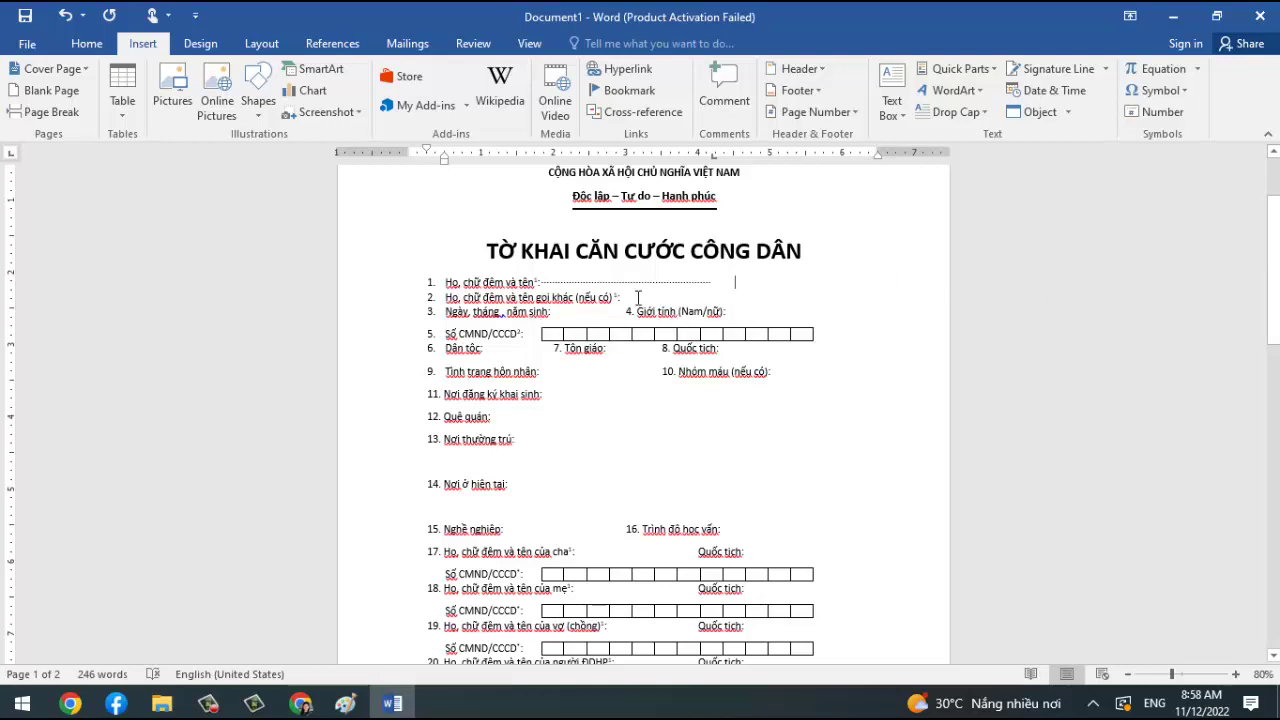
In field 1's Tabs dialog, set an extra 6.2-inch tab stop with no leader beside the dotted 4.2-inch one.
{"action": "right_click", "coordinate": [578, 279]}
{"action": "left_click", "coordinate": [642, 480]}
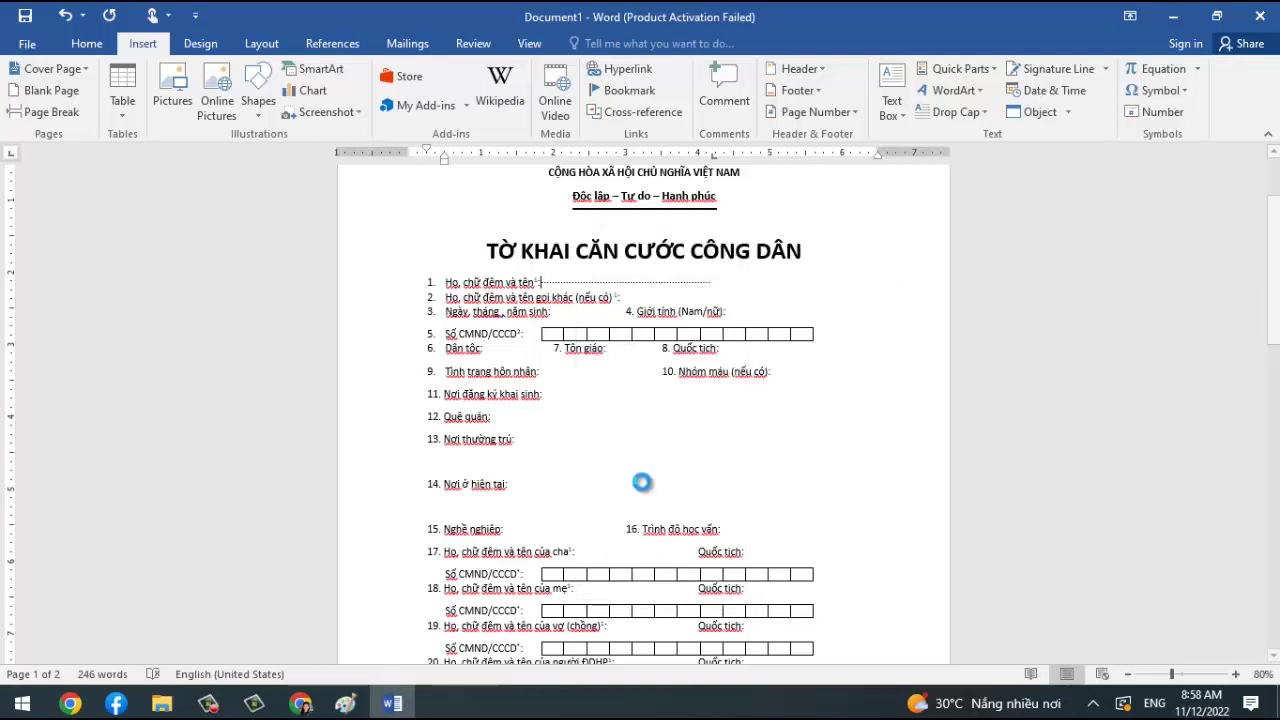
{"action": "left_click", "coordinate": [808, 589]}
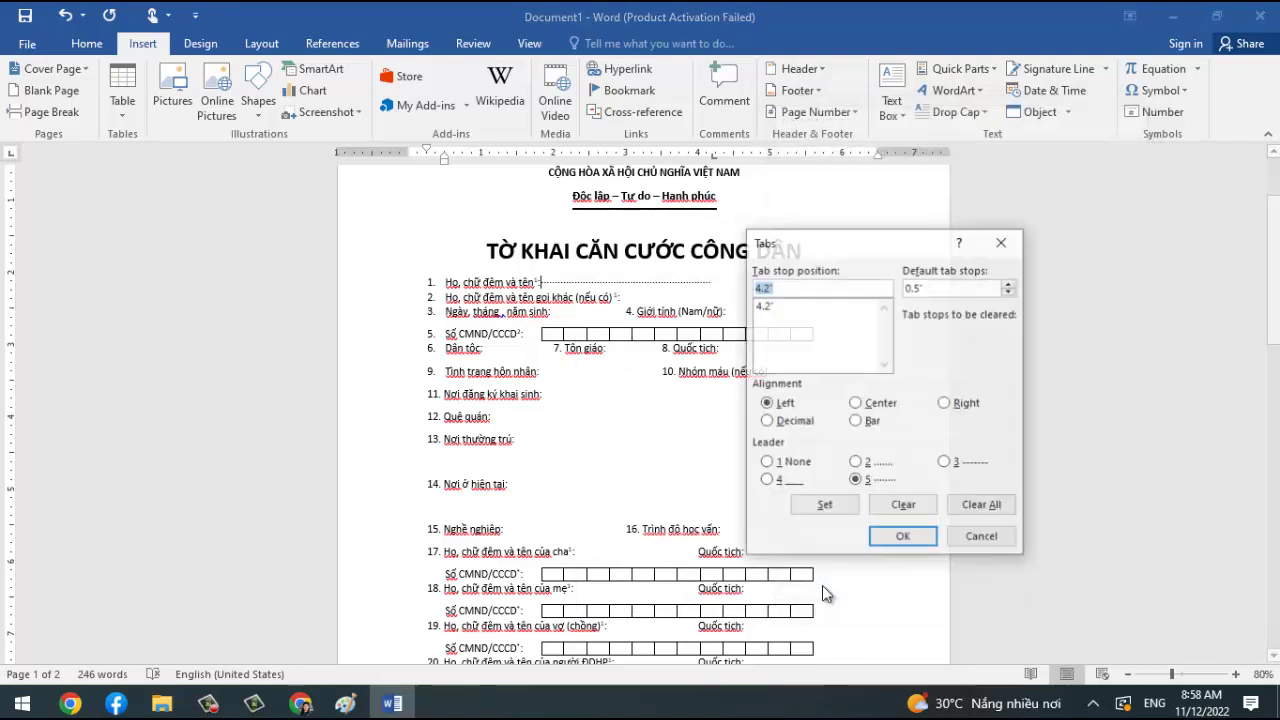
{"action": "left_click", "coordinate": [762, 288]}
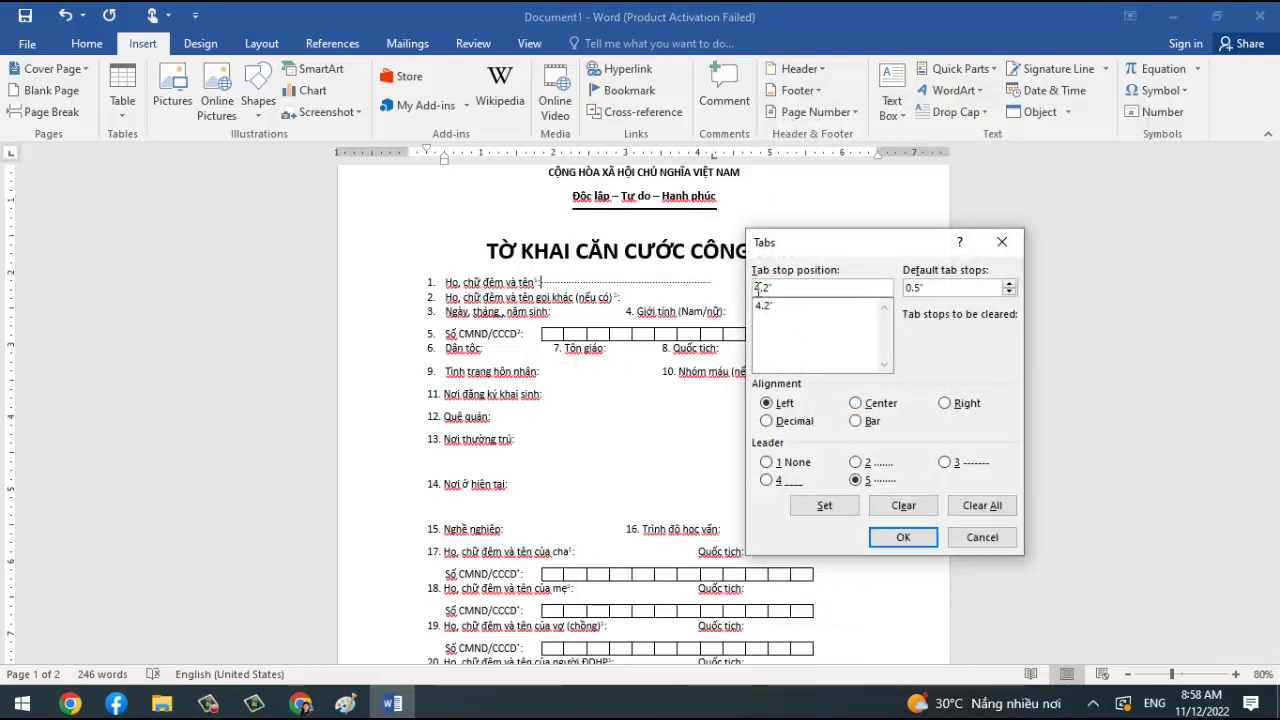
{"action": "key", "text": "BackSpace"}
{"action": "type", "text": "6"}
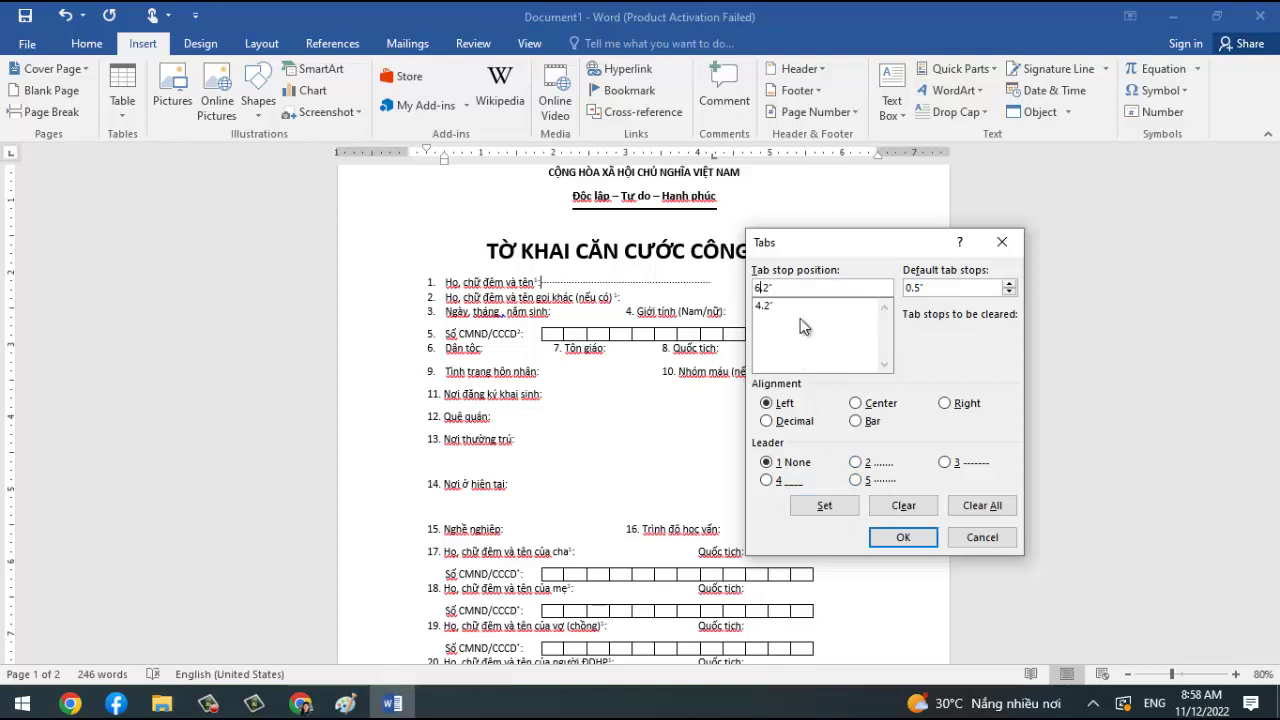
{"action": "left_click", "coordinate": [766, 306]}
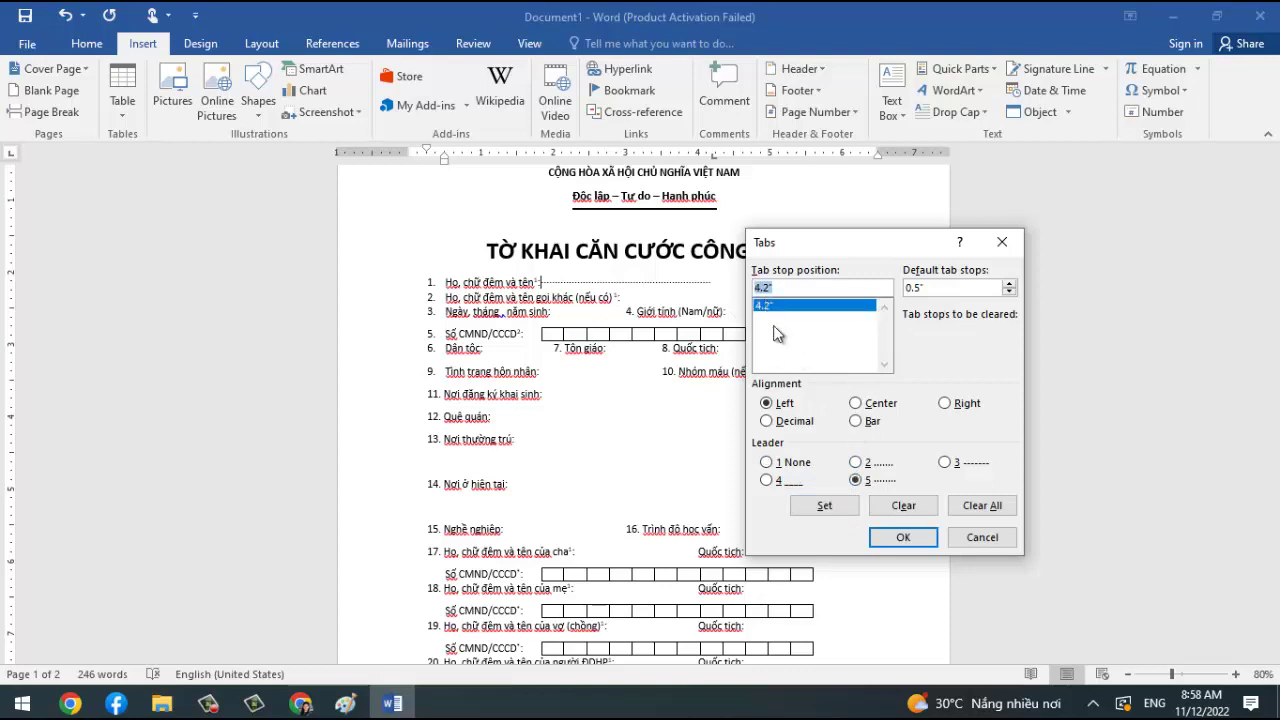
{"action": "left_click", "coordinate": [760, 287]}
{"action": "left_click_drag", "start_coordinate": [760, 287], "coordinate": [748, 298]}
{"action": "type", "text": "6"}
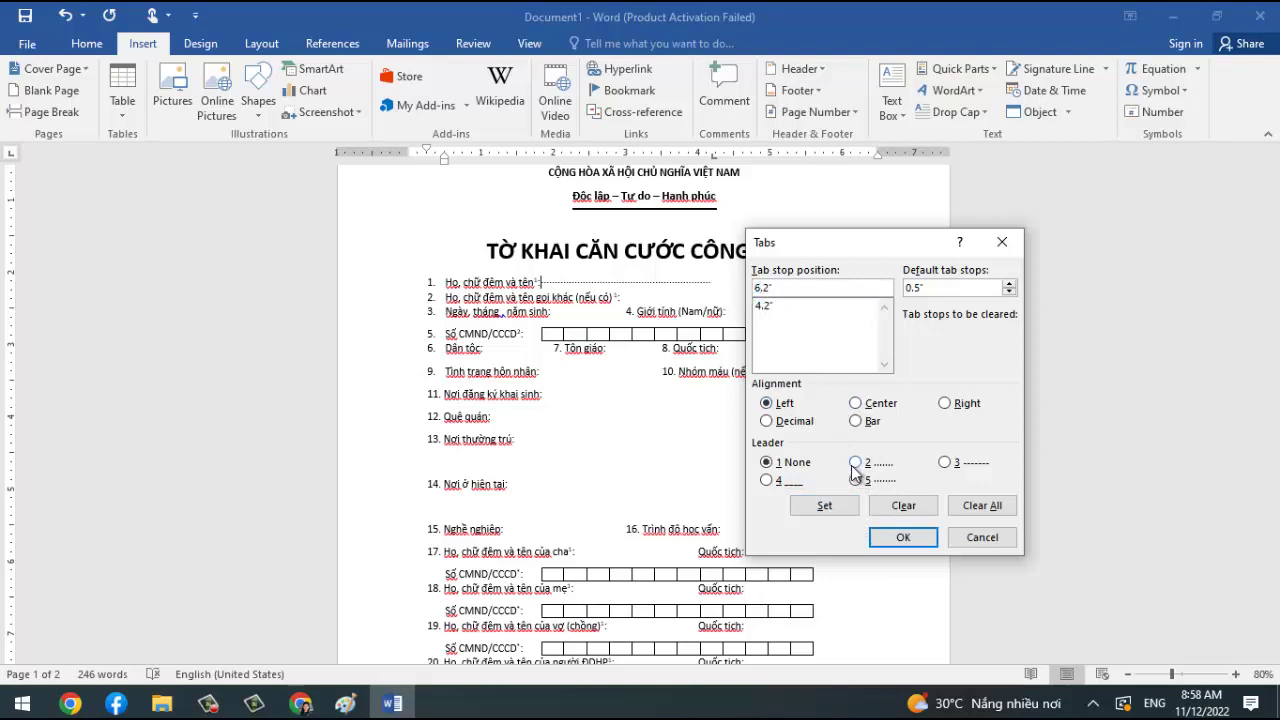
{"action": "left_click", "coordinate": [843, 508]}
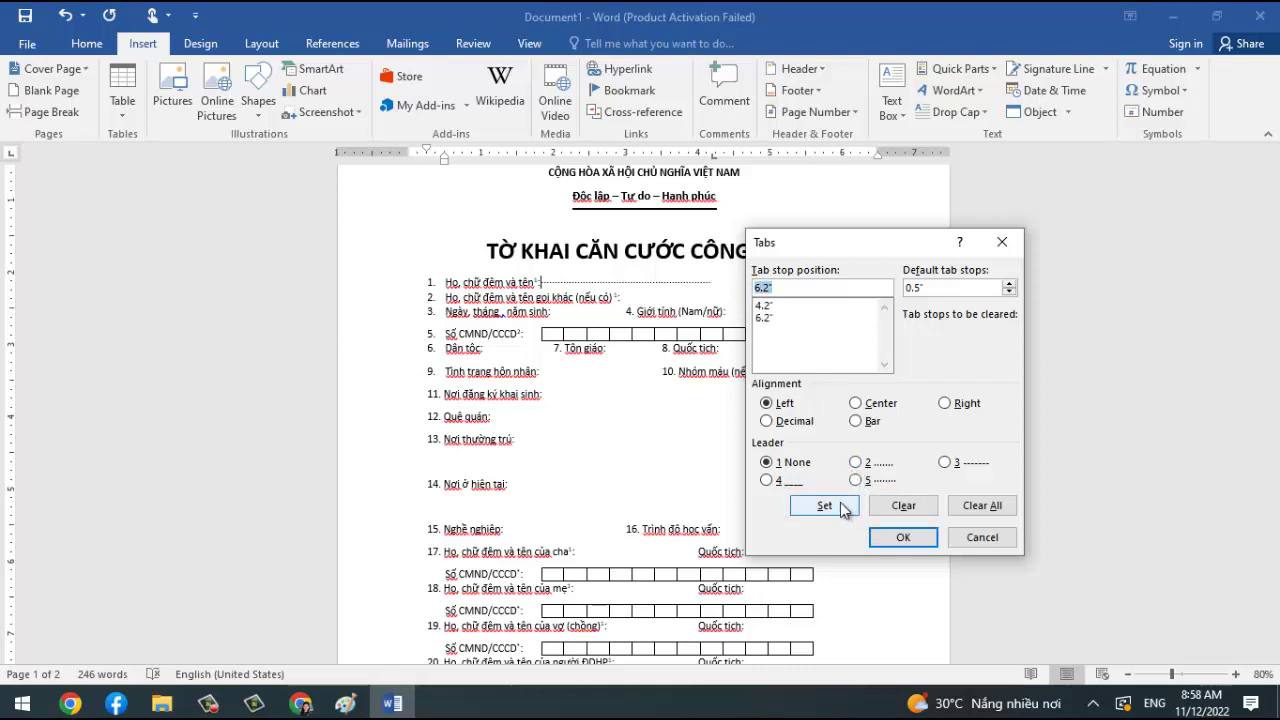
{"action": "left_click", "coordinate": [765, 320]}
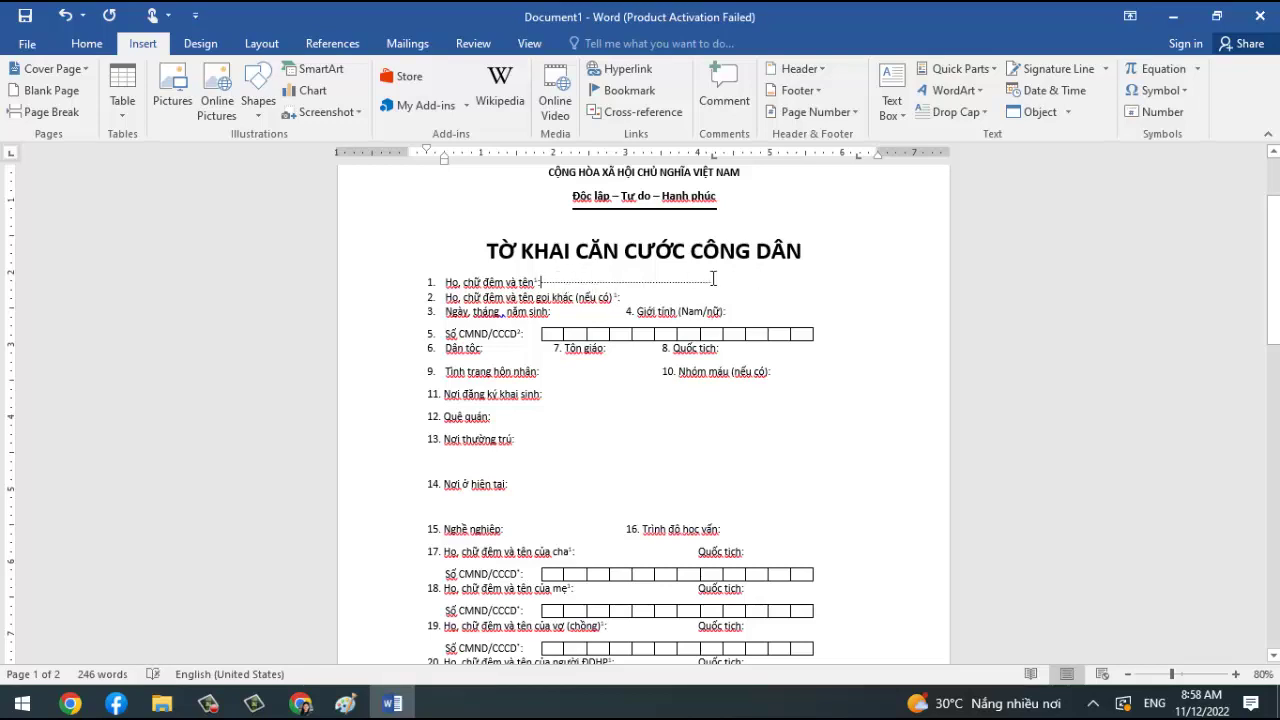
Clear all existing tab stops from field 1's line.
{"action": "right_click", "coordinate": [654, 282]}
{"action": "left_click", "coordinate": [705, 478]}
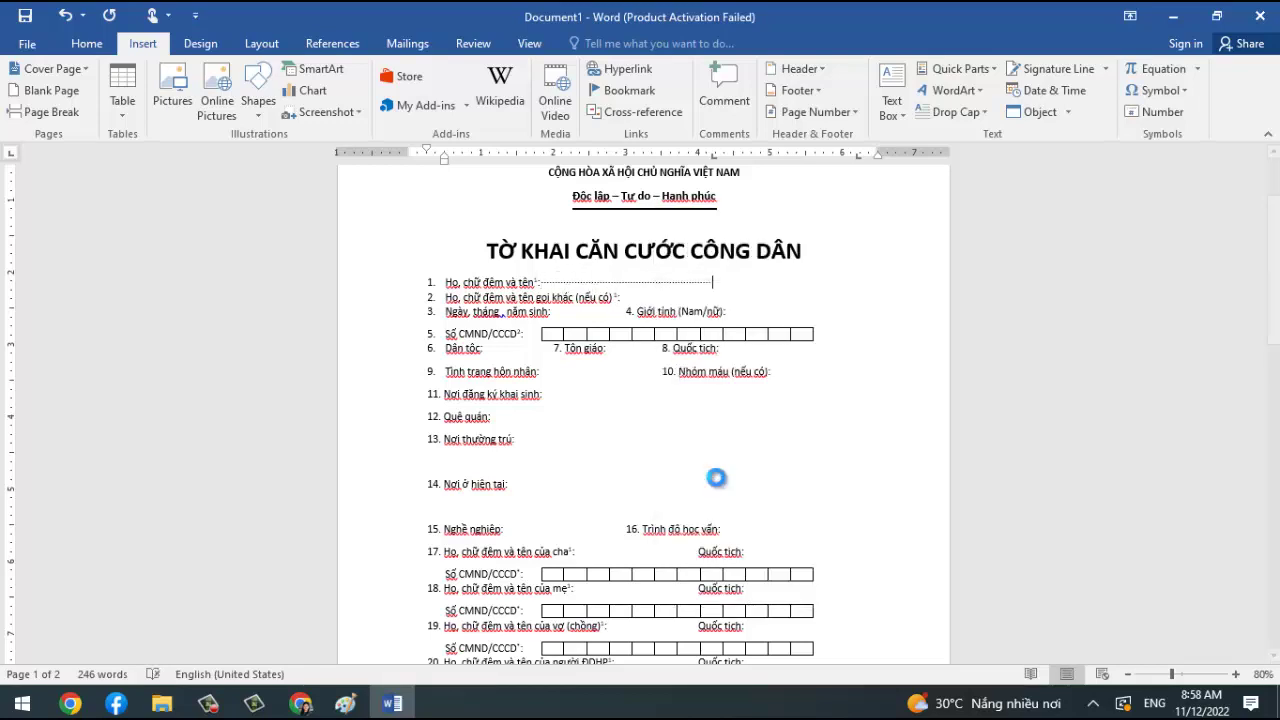
{"action": "left_click", "coordinate": [808, 590]}
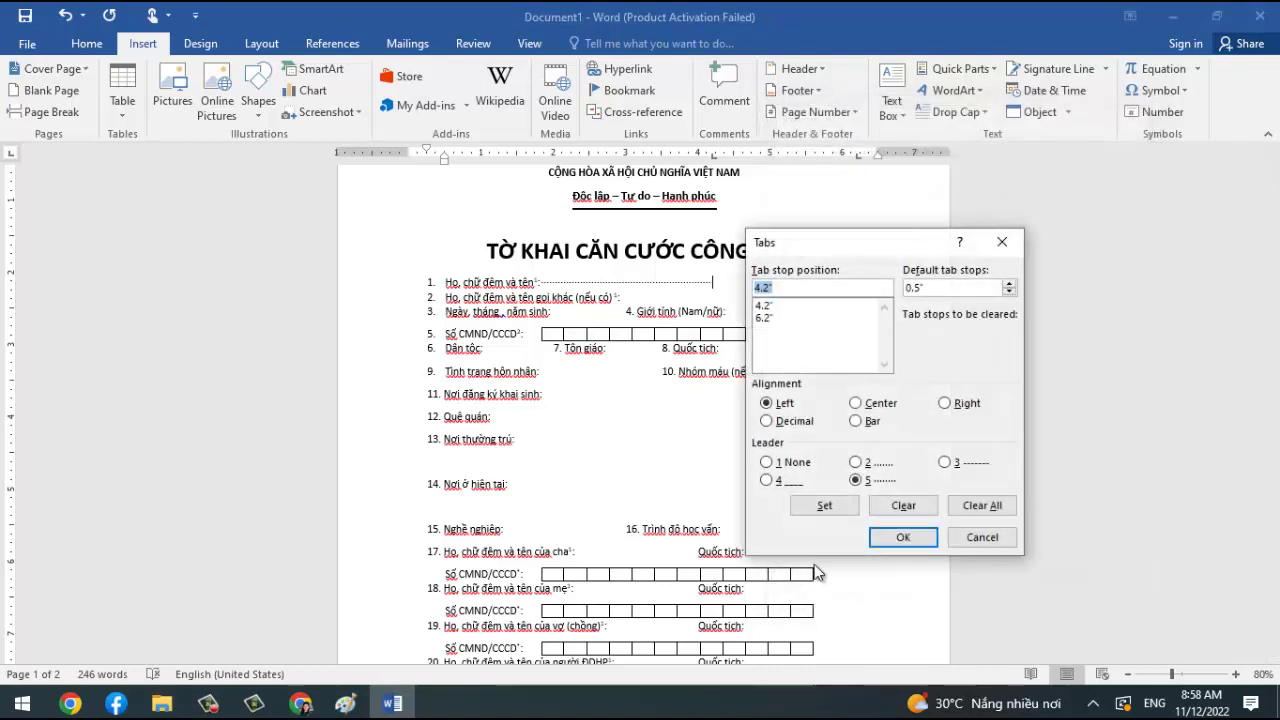
{"action": "left_click", "coordinate": [764, 318]}
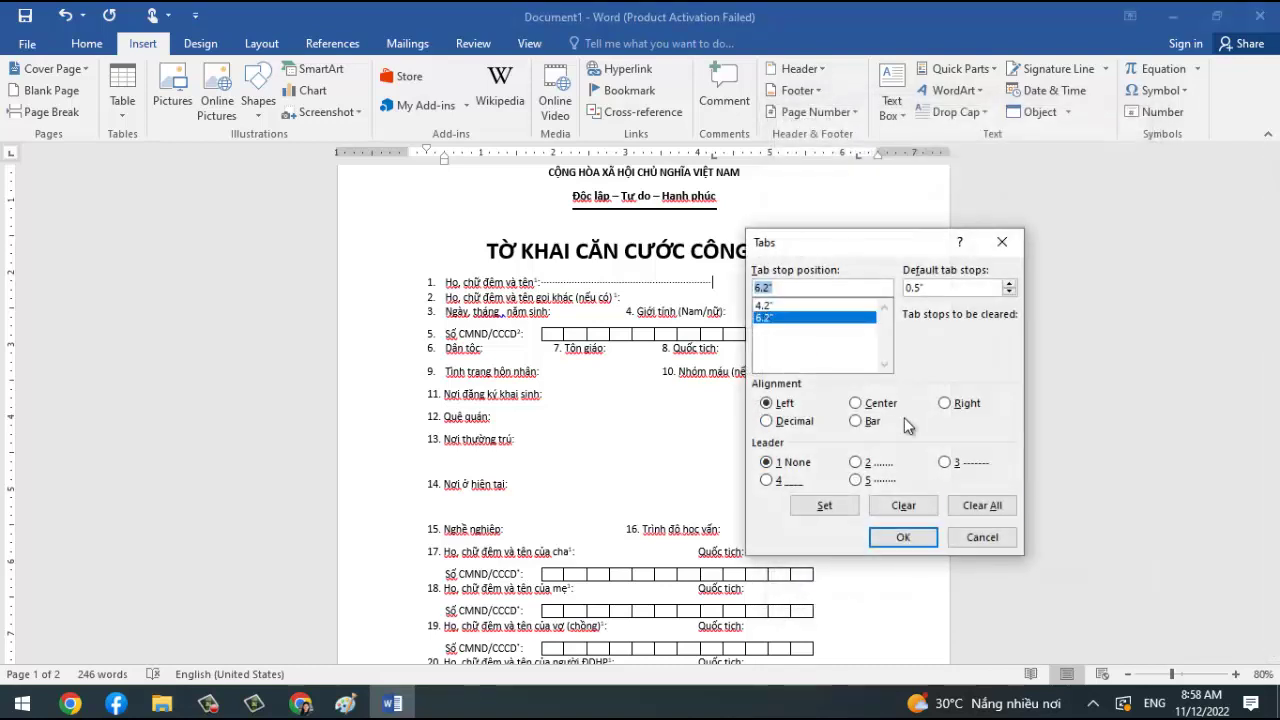
{"action": "left_click", "coordinate": [980, 505]}
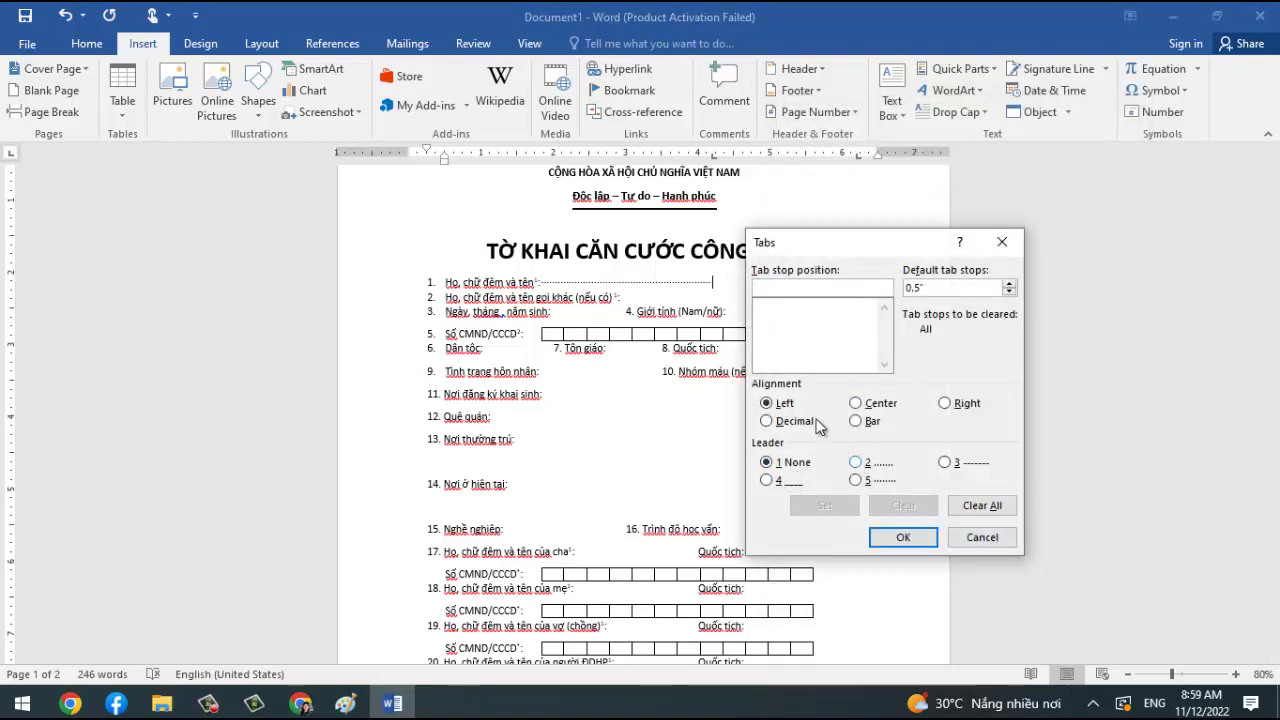
Set a single 6.2-inch tab stop with dotted leader 5 on field 1's line.
{"action": "left_click", "coordinate": [856, 480]}
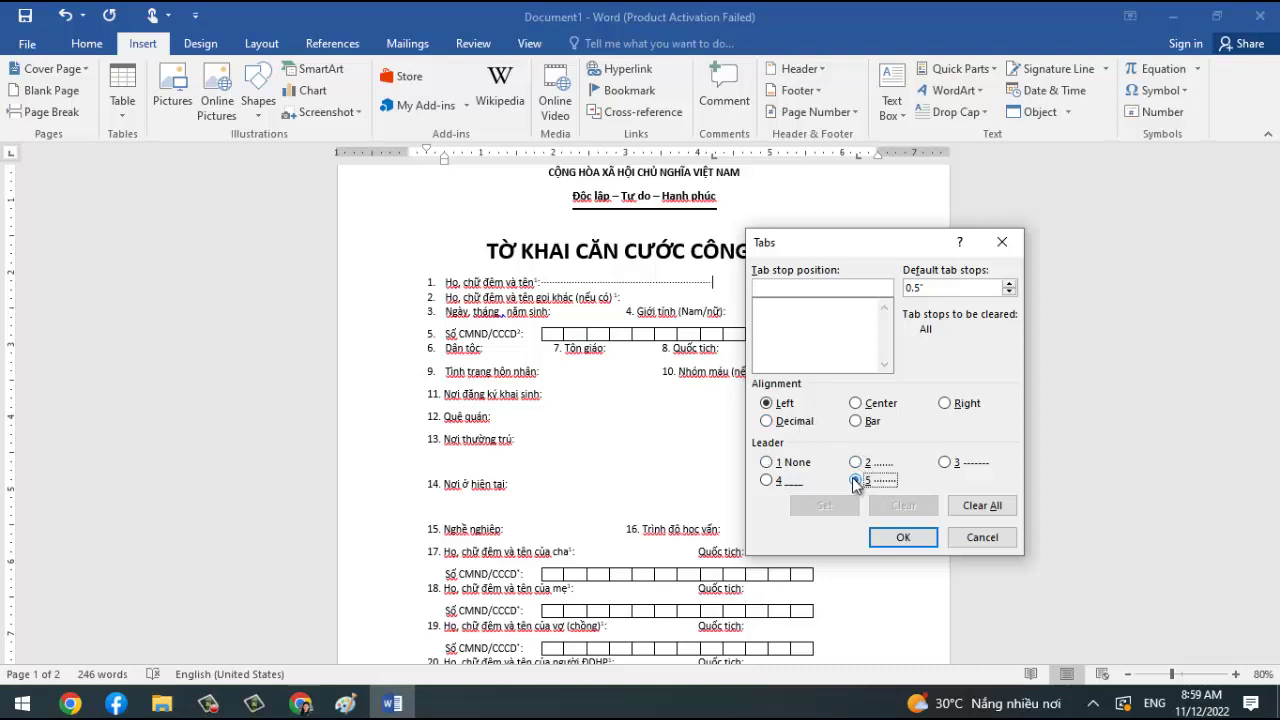
{"action": "left_click", "coordinate": [802, 288]}
{"action": "type", "text": "6."}
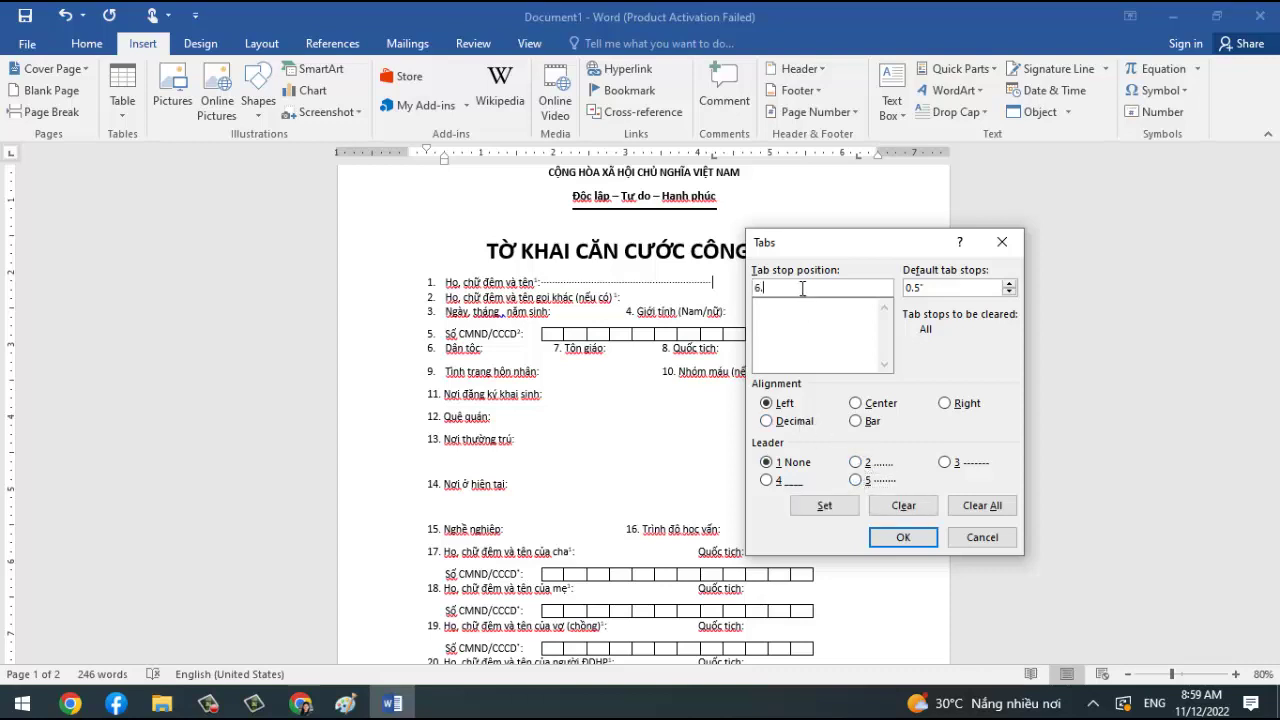
{"action": "type", "text": "2"}
{"action": "left_click", "coordinate": [785, 288]}
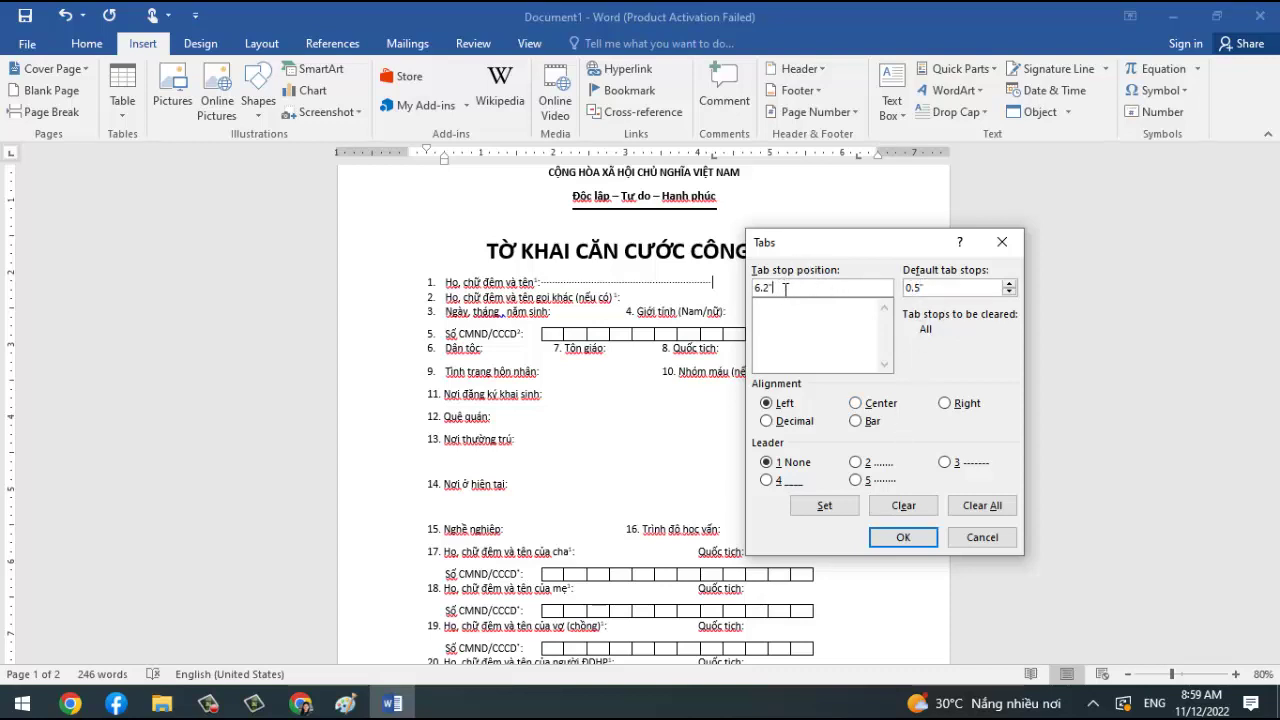
{"action": "left_click", "coordinate": [855, 481]}
{"action": "left_click", "coordinate": [830, 506]}
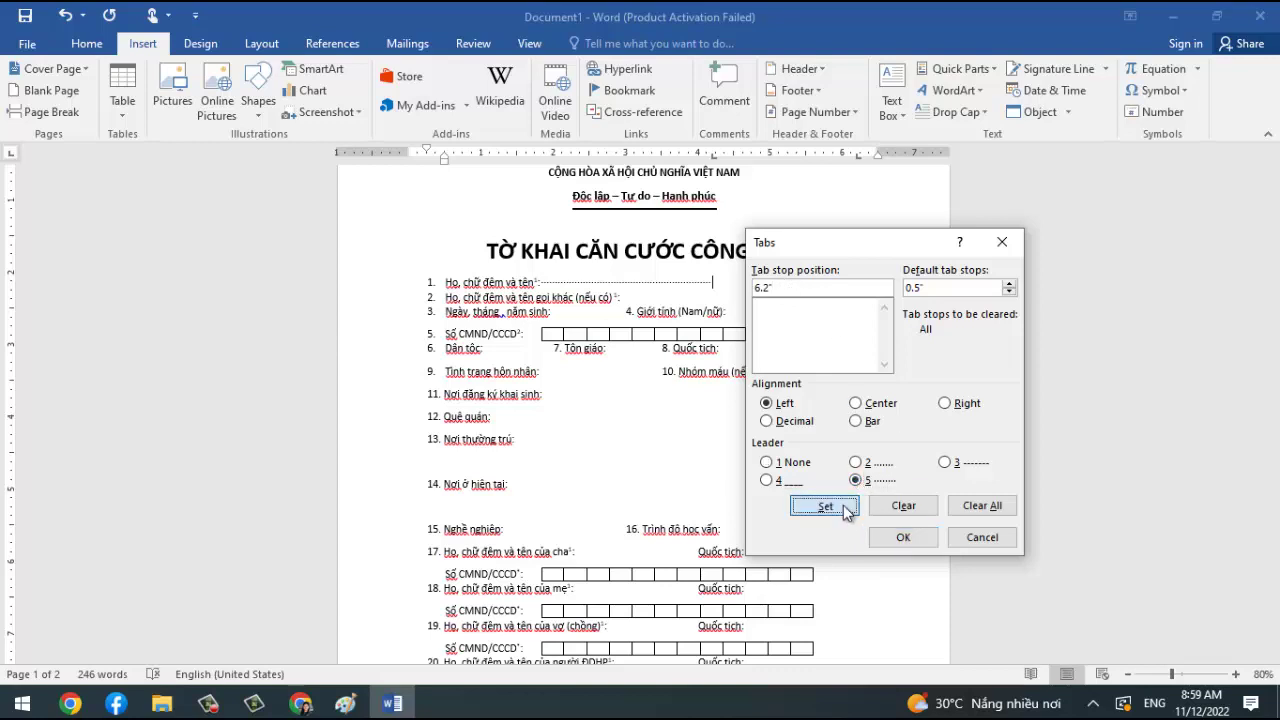
{"action": "left_click", "coordinate": [896, 540]}
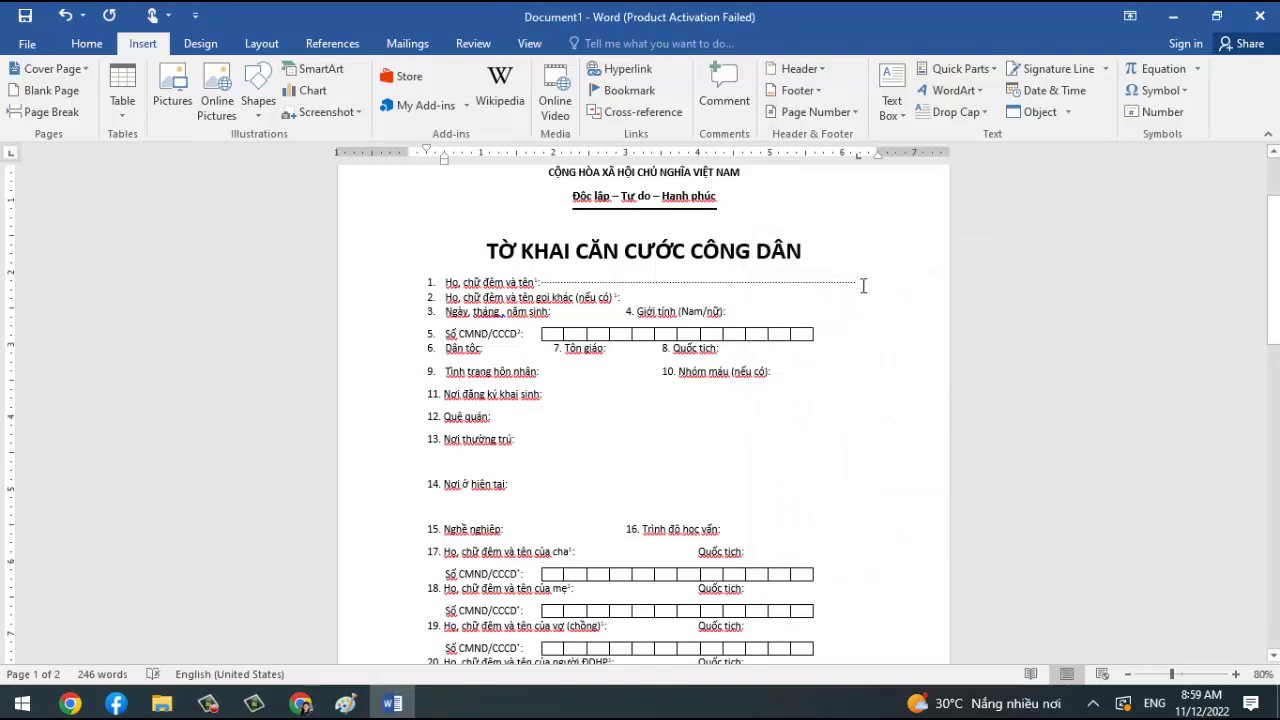
Insert a tab after field 2's label, then compare it with the scanned sample form in Paint.
{"action": "left_click", "coordinate": [644, 297]}
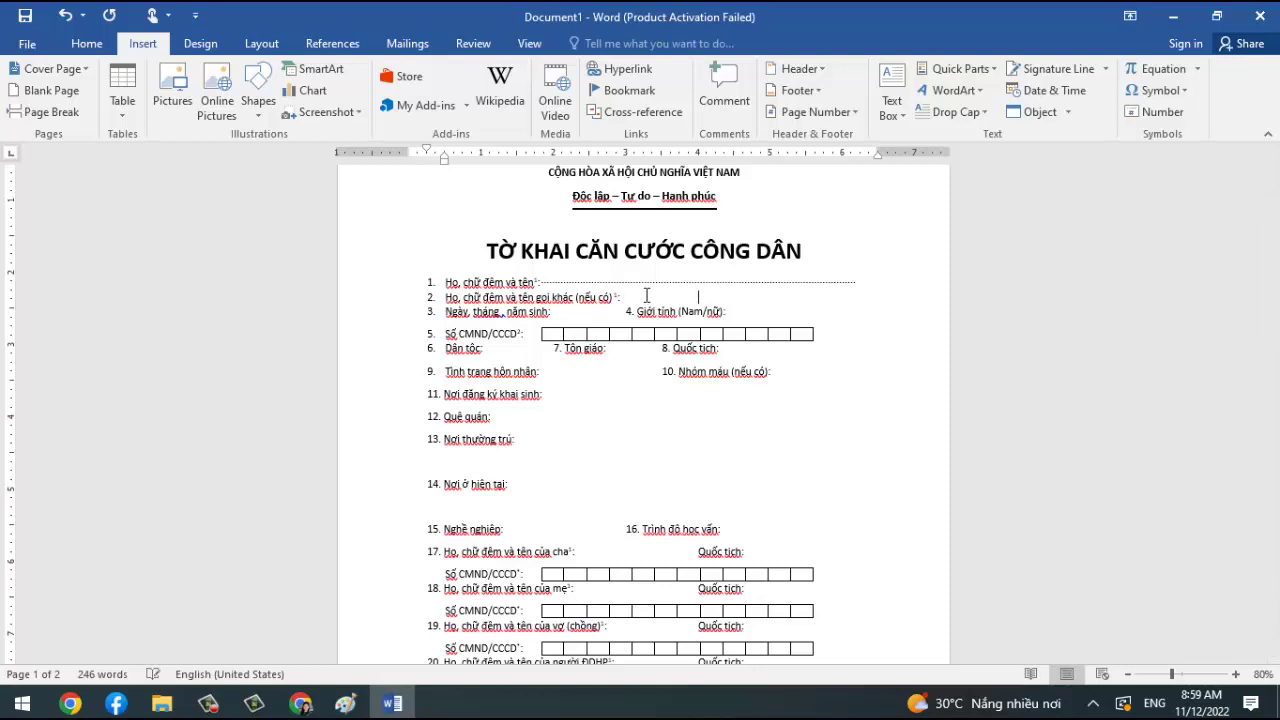
{"action": "key", "text": "Tab"}
{"action": "key", "text": "Tab"}
{"action": "key", "text": "Tab"}
{"action": "key", "text": "alt+Tab"}
{"action": "key", "text": "alt+Tab"}
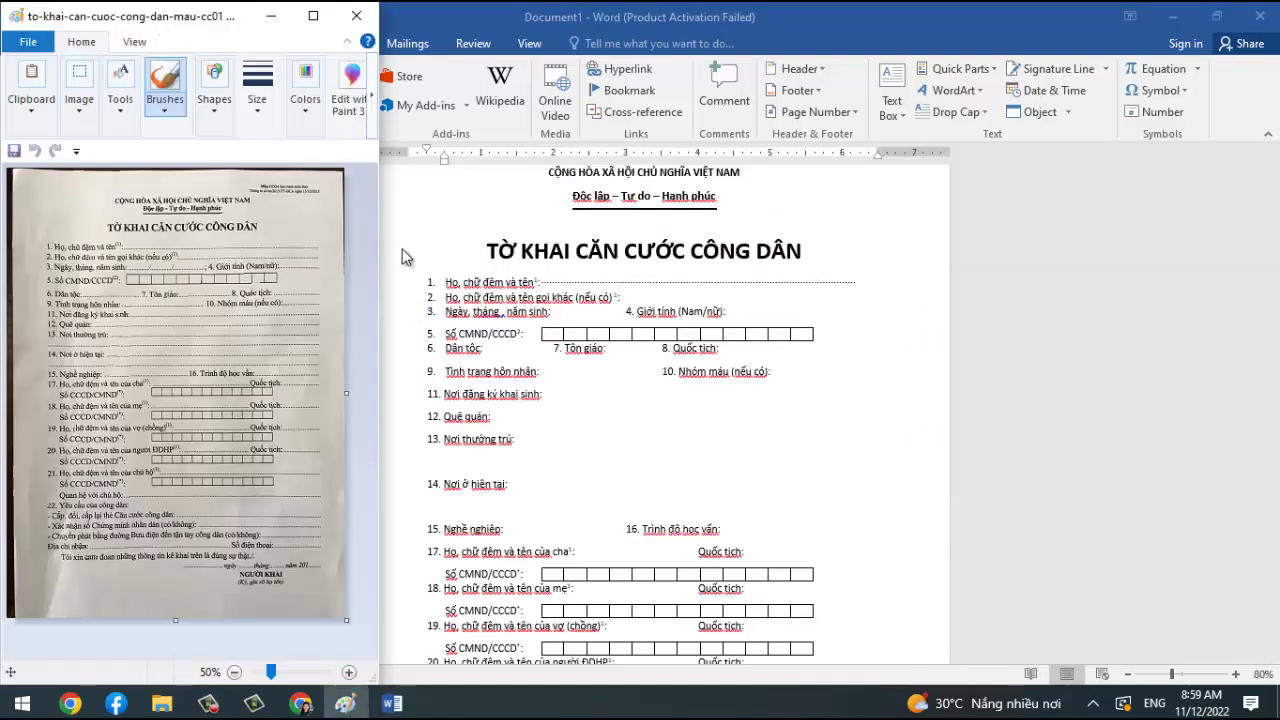
{"action": "left_click", "coordinate": [632, 296]}
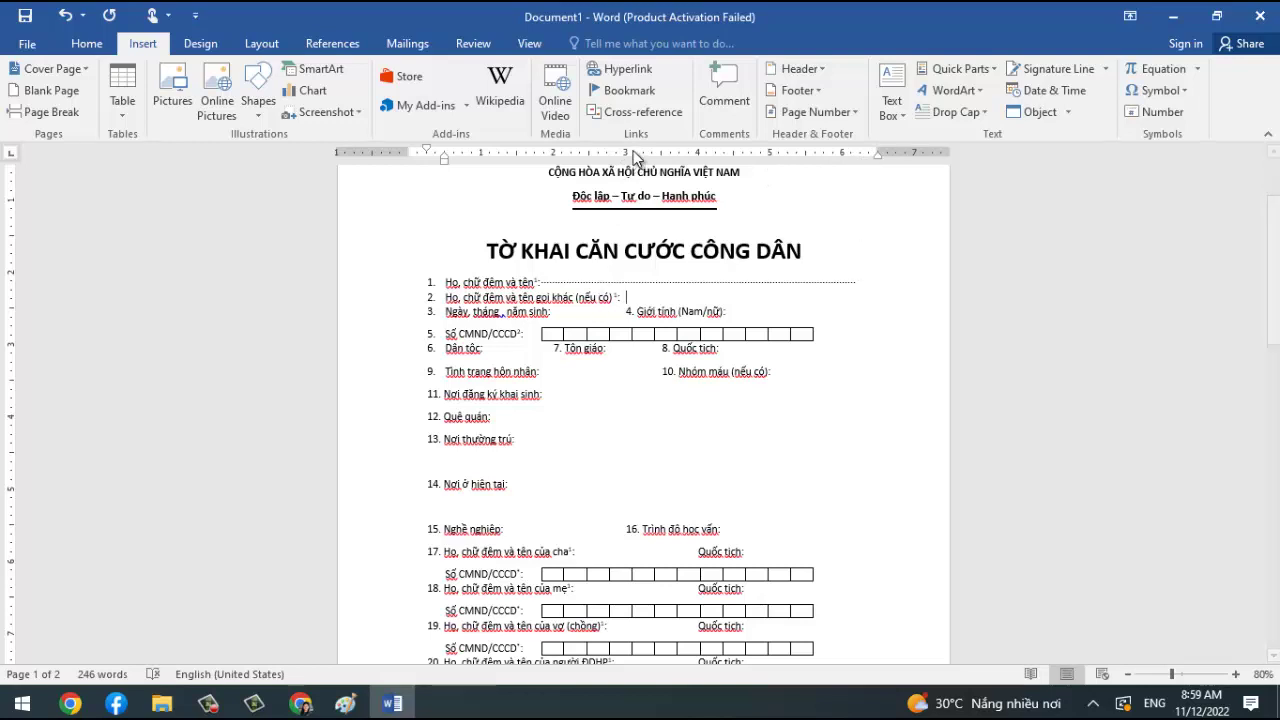
Give field 2 a 3.2-inch tab stop with dotted leader 5.
{"action": "right_click", "coordinate": [626, 292]}
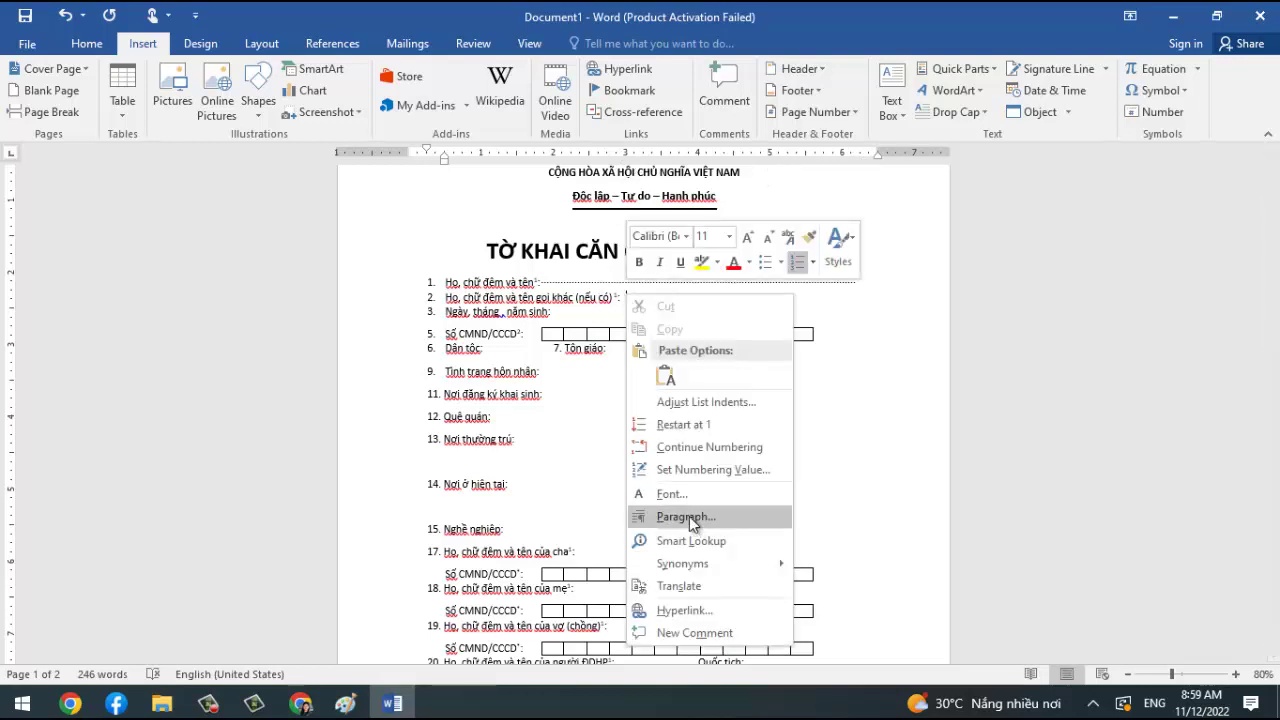
{"action": "left_click", "coordinate": [689, 516]}
{"action": "left_click", "coordinate": [808, 590]}
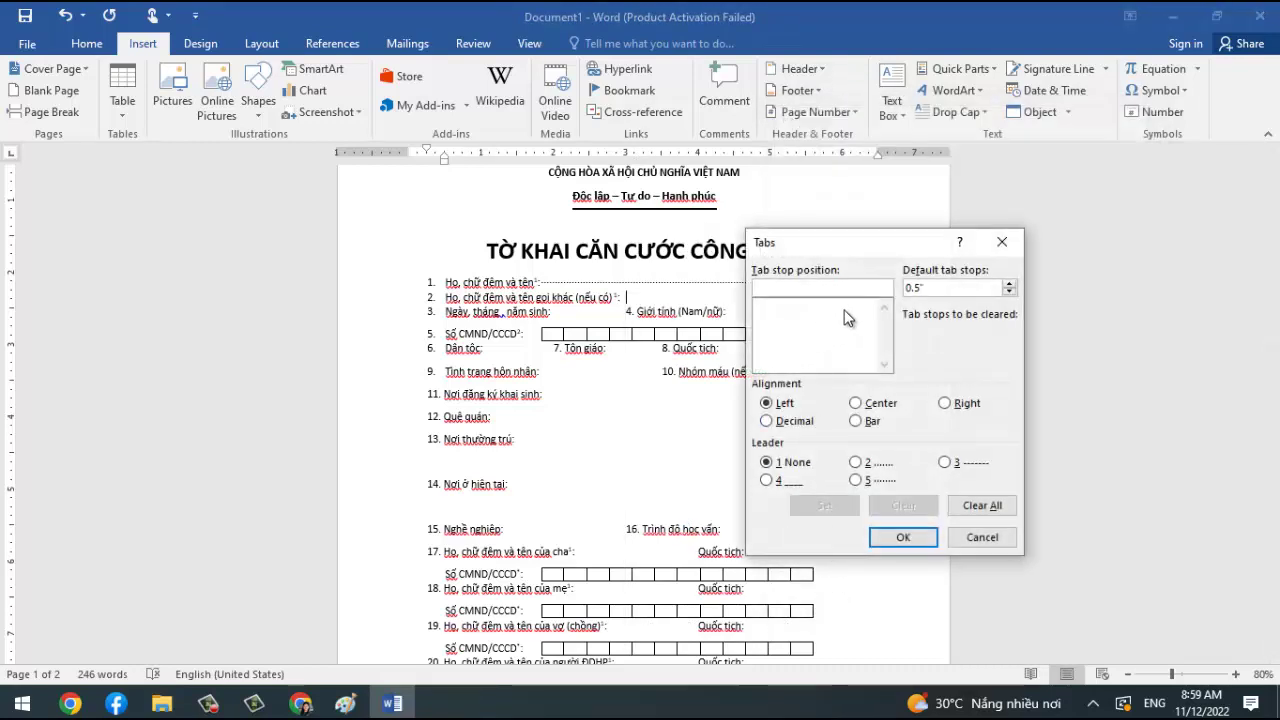
{"action": "type", "text": "3.2"}
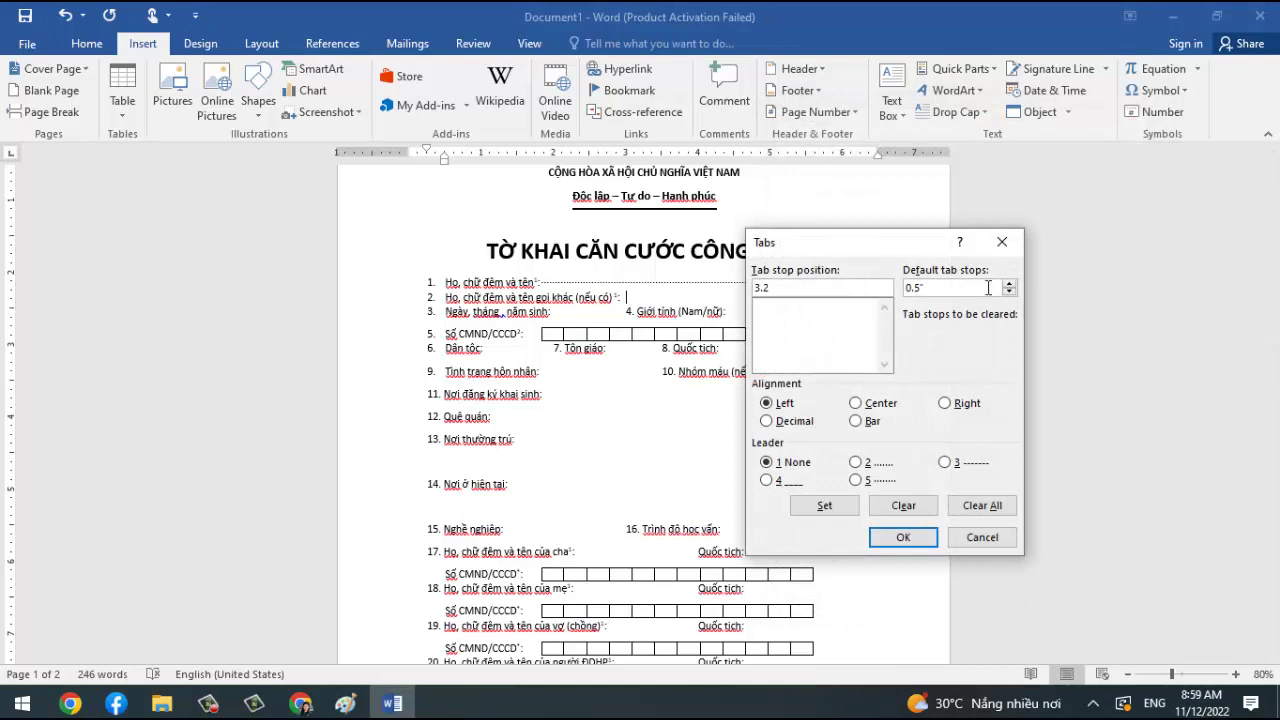
{"action": "left_click", "coordinate": [855, 481]}
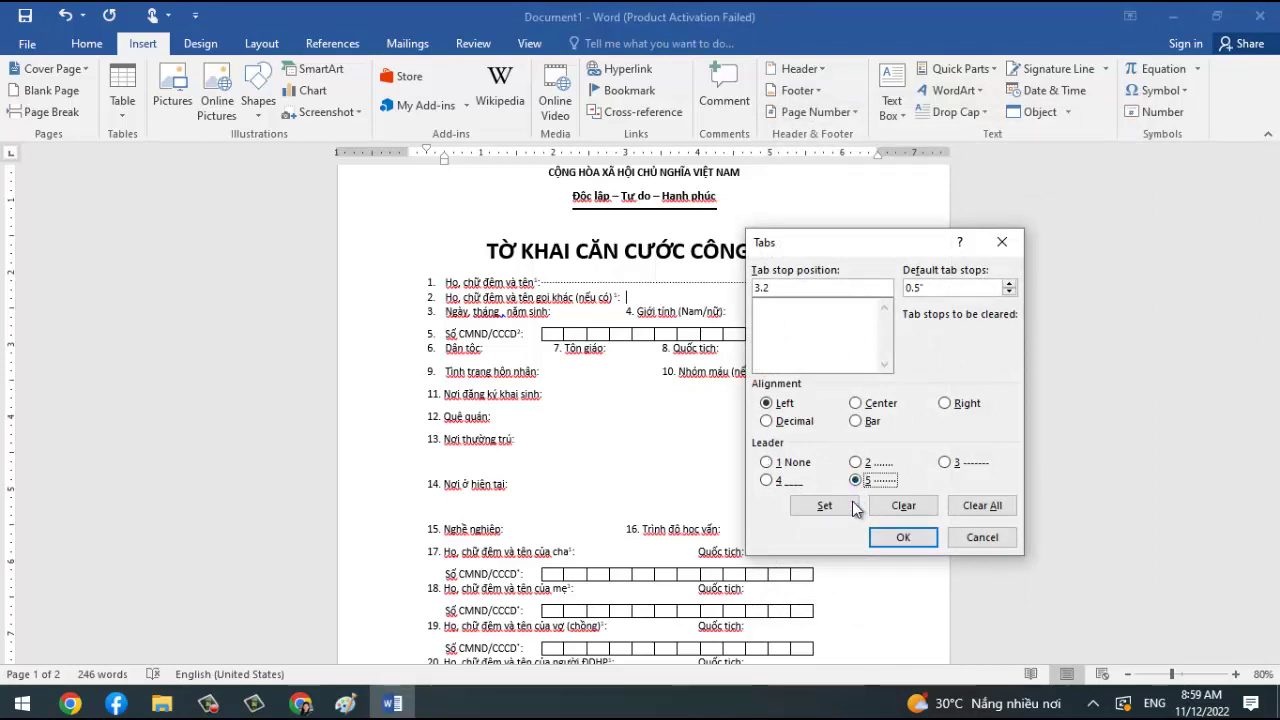
{"action": "left_click", "coordinate": [845, 508]}
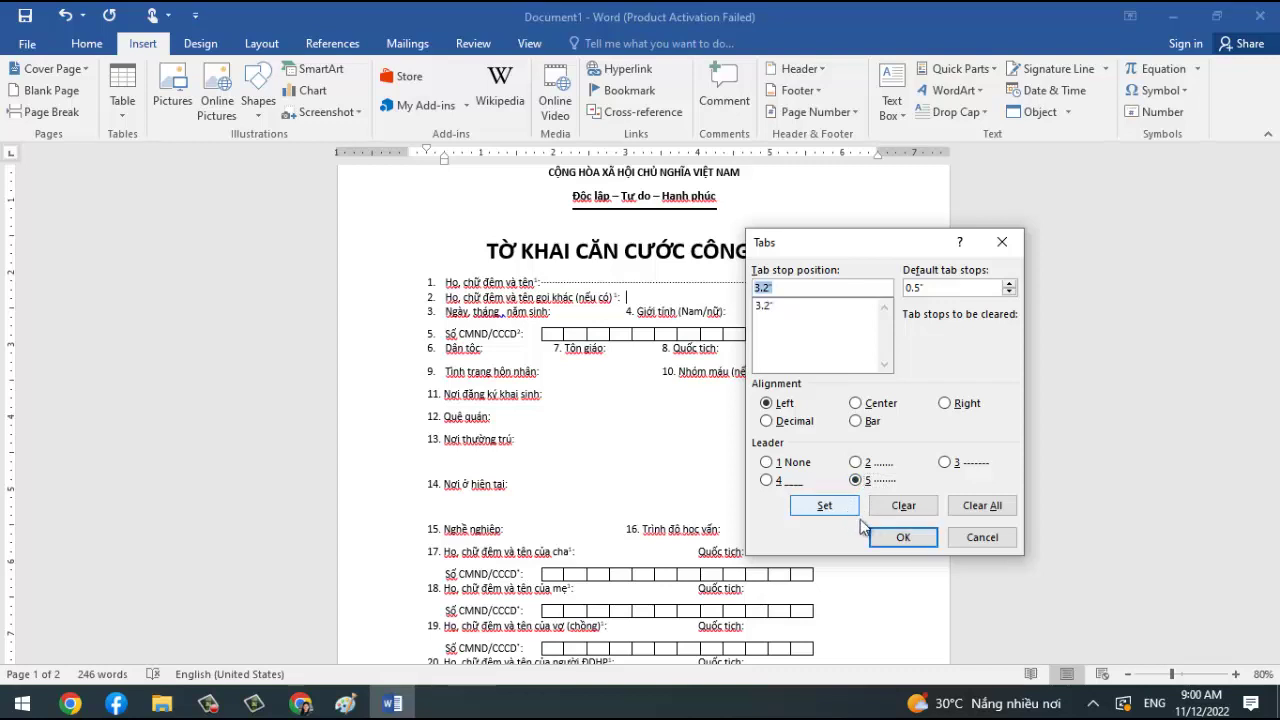
{"action": "left_click", "coordinate": [893, 537]}
Inspect line 2's short dotted leader and review field 1's tab stops without changing them.
{"action": "left_click", "coordinate": [678, 297]}
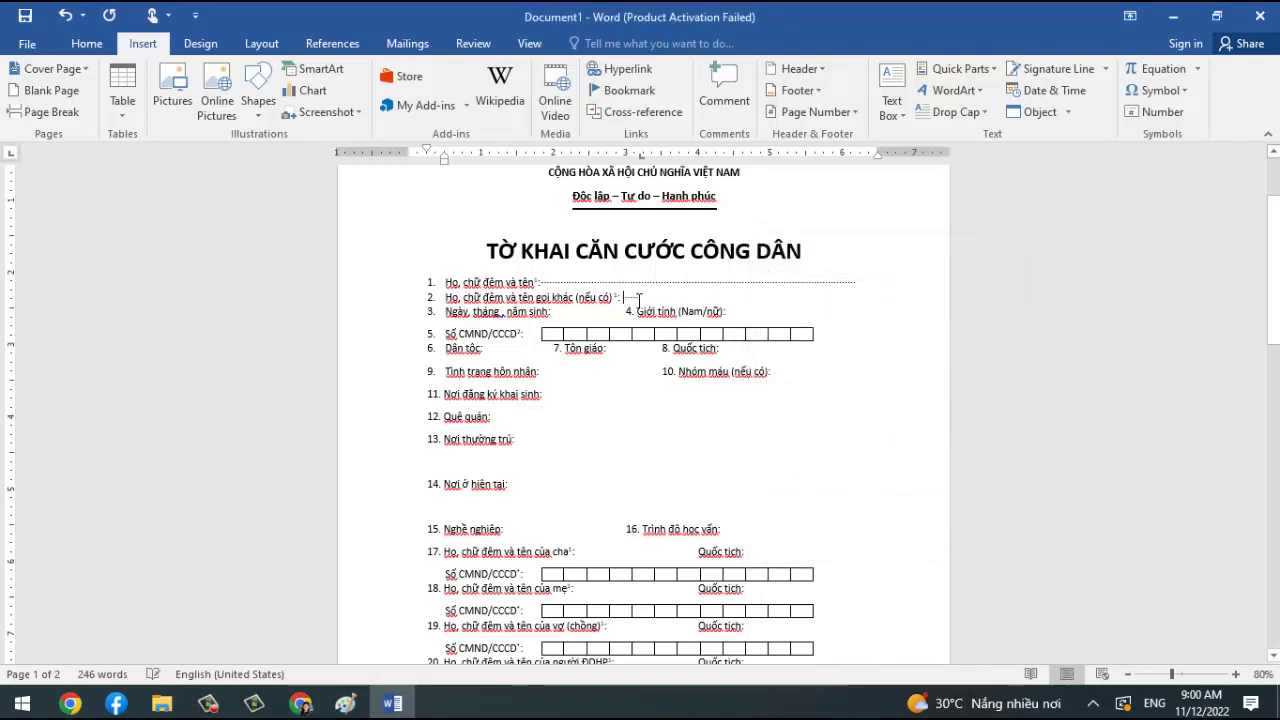
{"action": "double_click", "coordinate": [643, 297]}
{"action": "left_click", "coordinate": [625, 281]}
{"action": "right_click", "coordinate": [625, 281]}
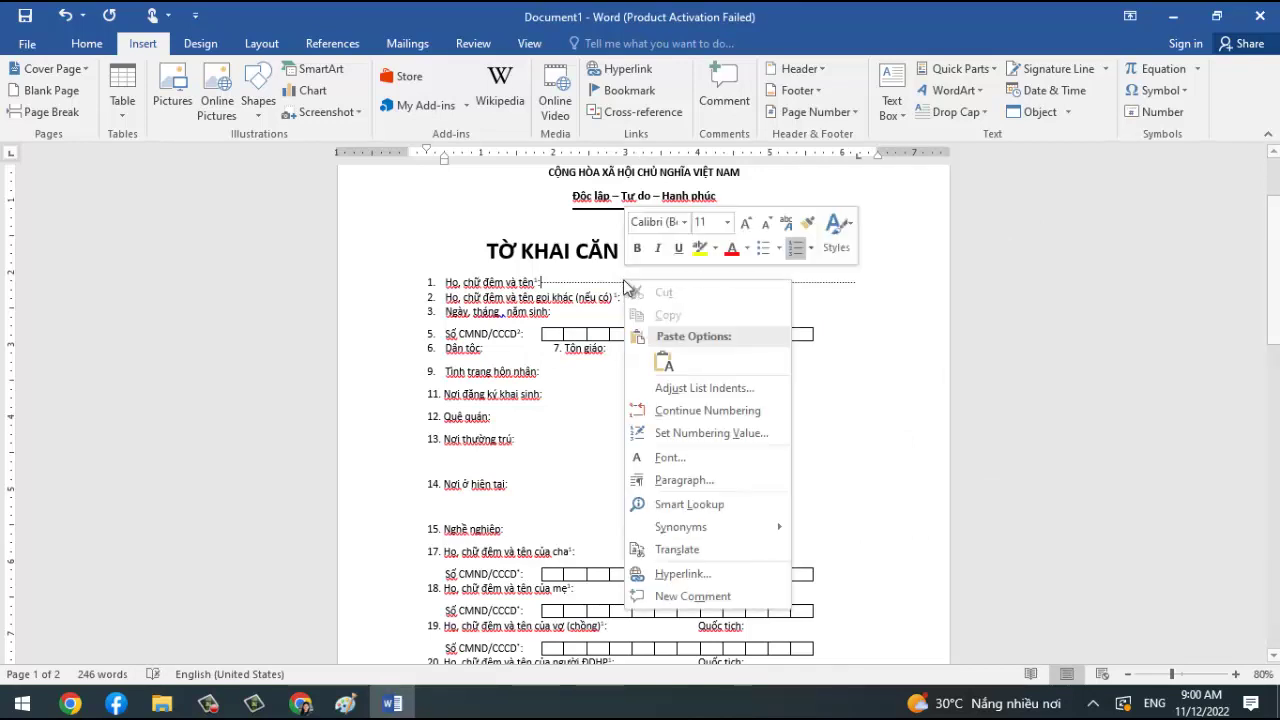
{"action": "left_click", "coordinate": [695, 482]}
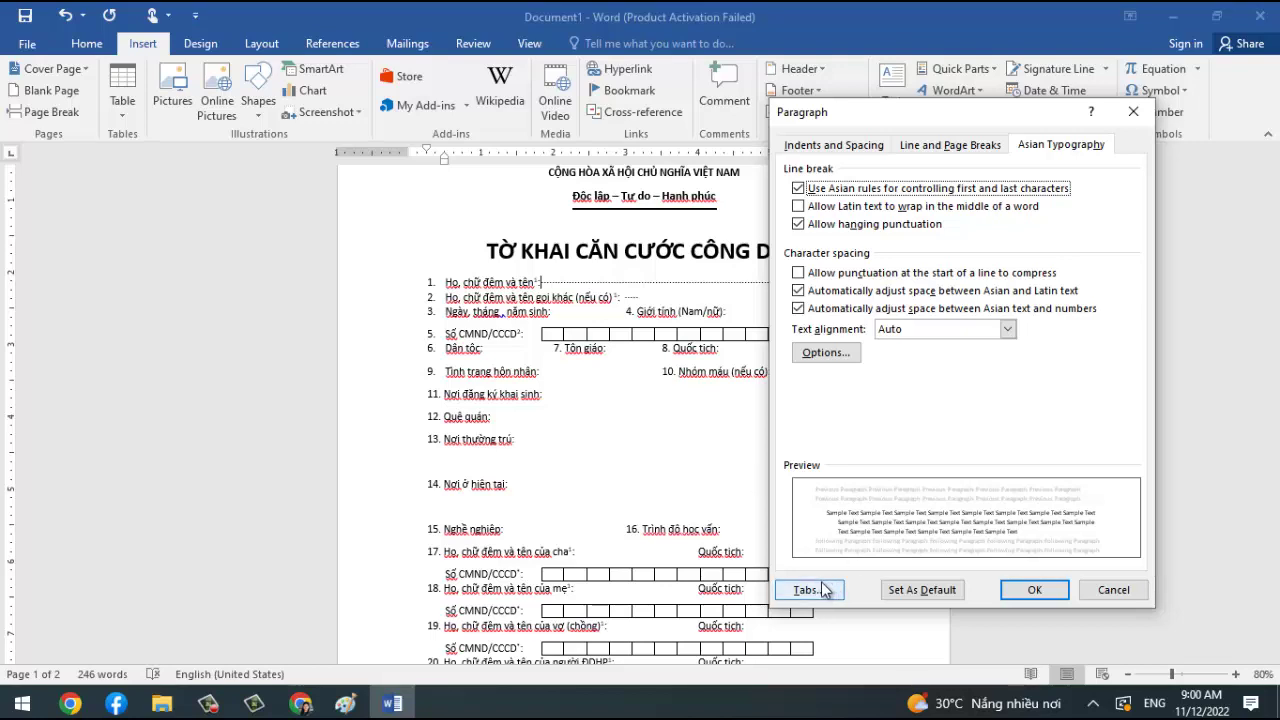
{"action": "left_click", "coordinate": [809, 589]}
{"action": "left_click", "coordinate": [1004, 246]}
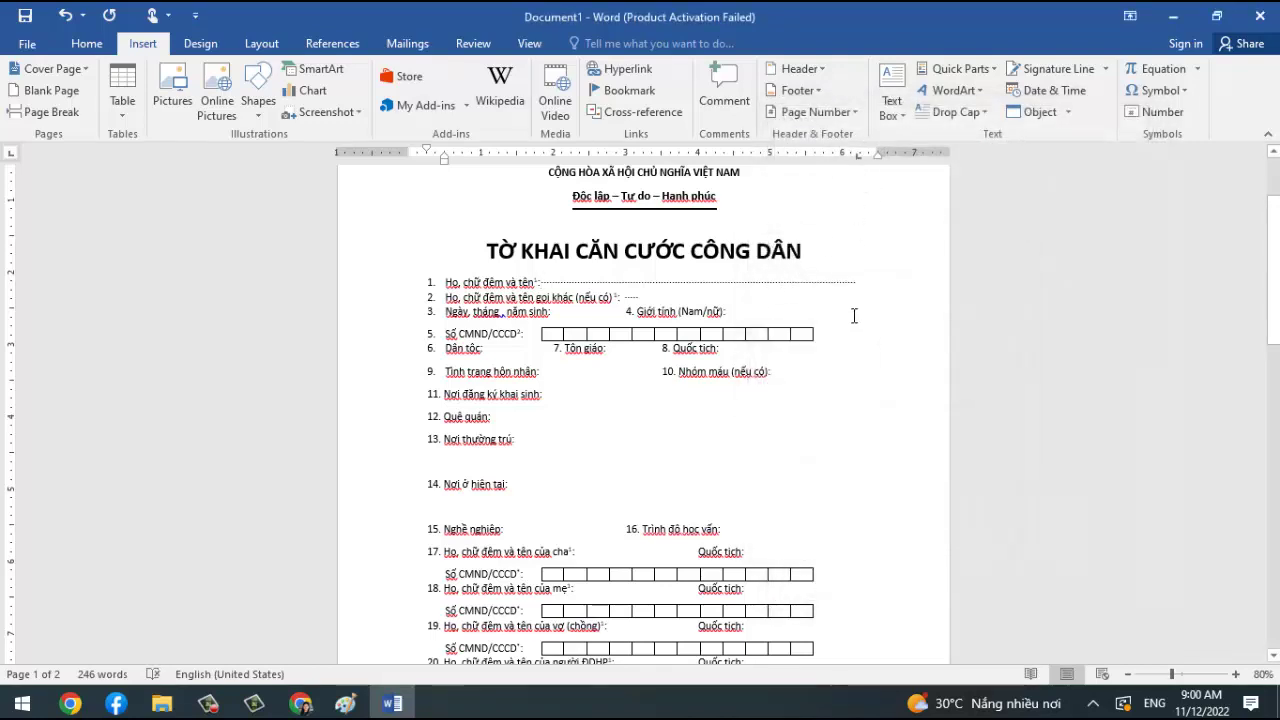
{"action": "mouse_move", "coordinate": [670, 325]}
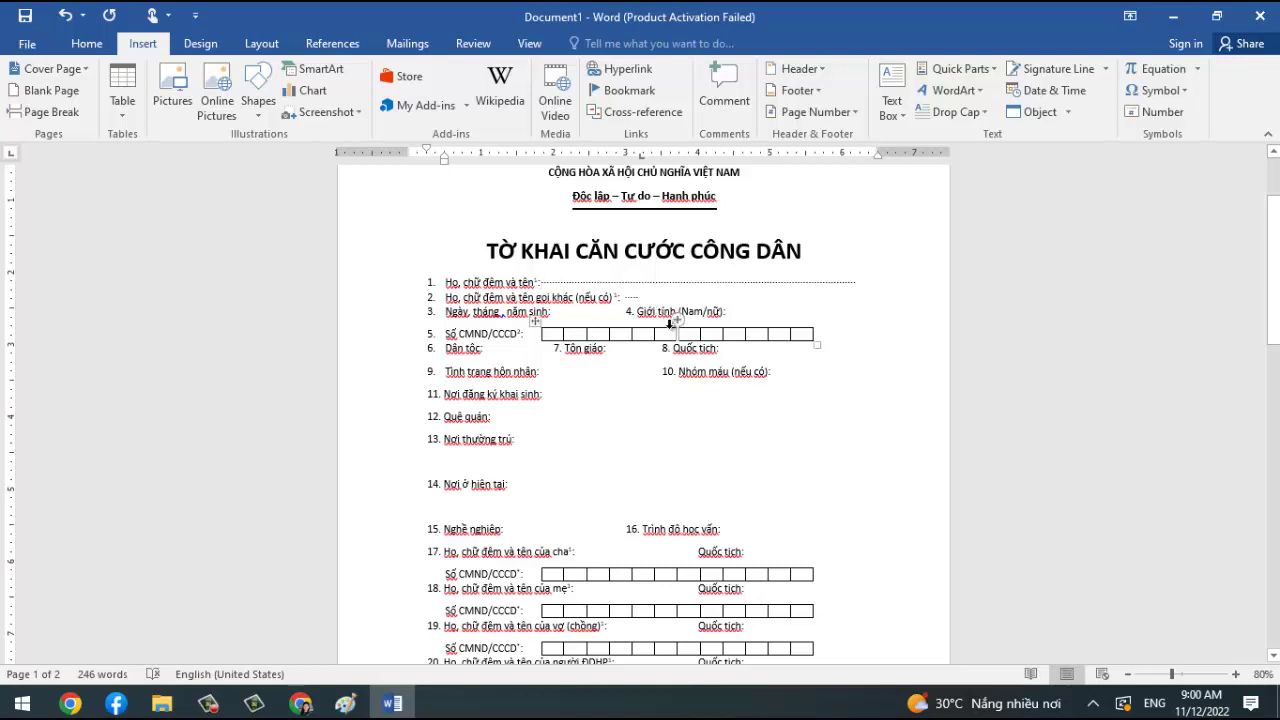
Reopen line 2's paragraph and tab settings to verify the 3.2-inch stop.
{"action": "key", "text": "Left"}
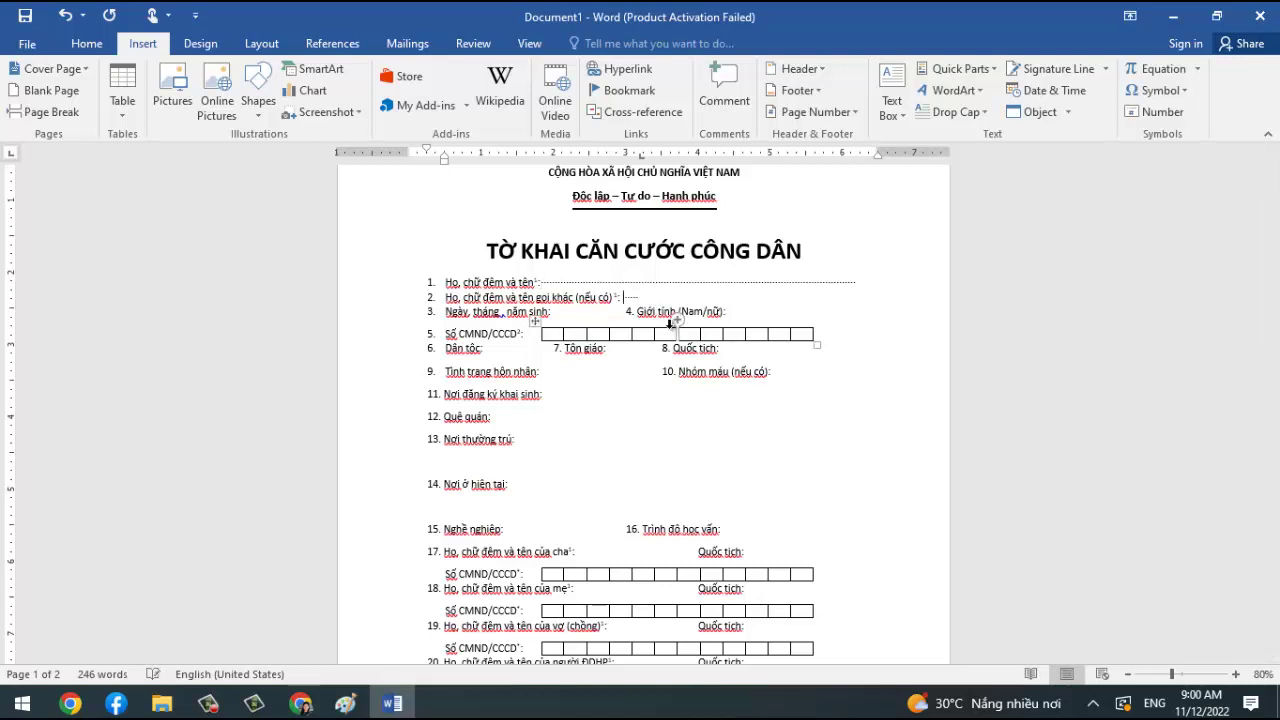
{"action": "left_click", "coordinate": [629, 297]}
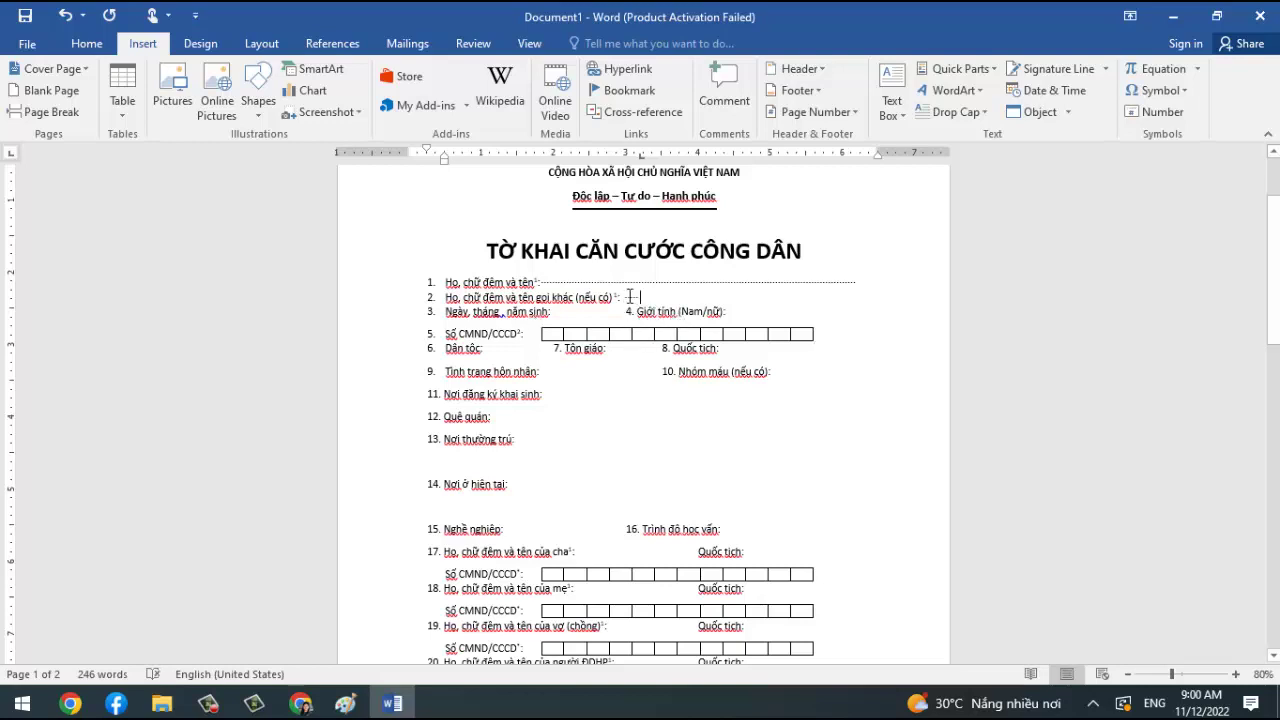
{"action": "right_click", "coordinate": [622, 297]}
{"action": "left_click", "coordinate": [672, 518]}
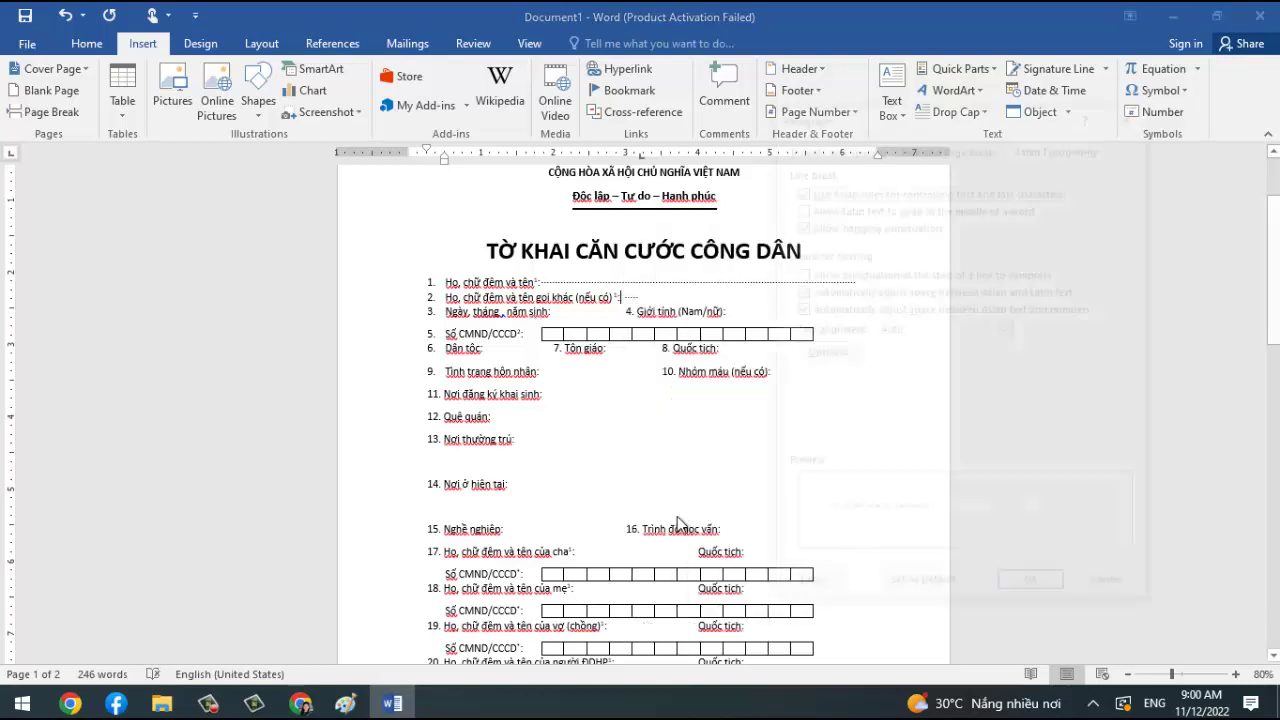
{"action": "left_click", "coordinate": [839, 143]}
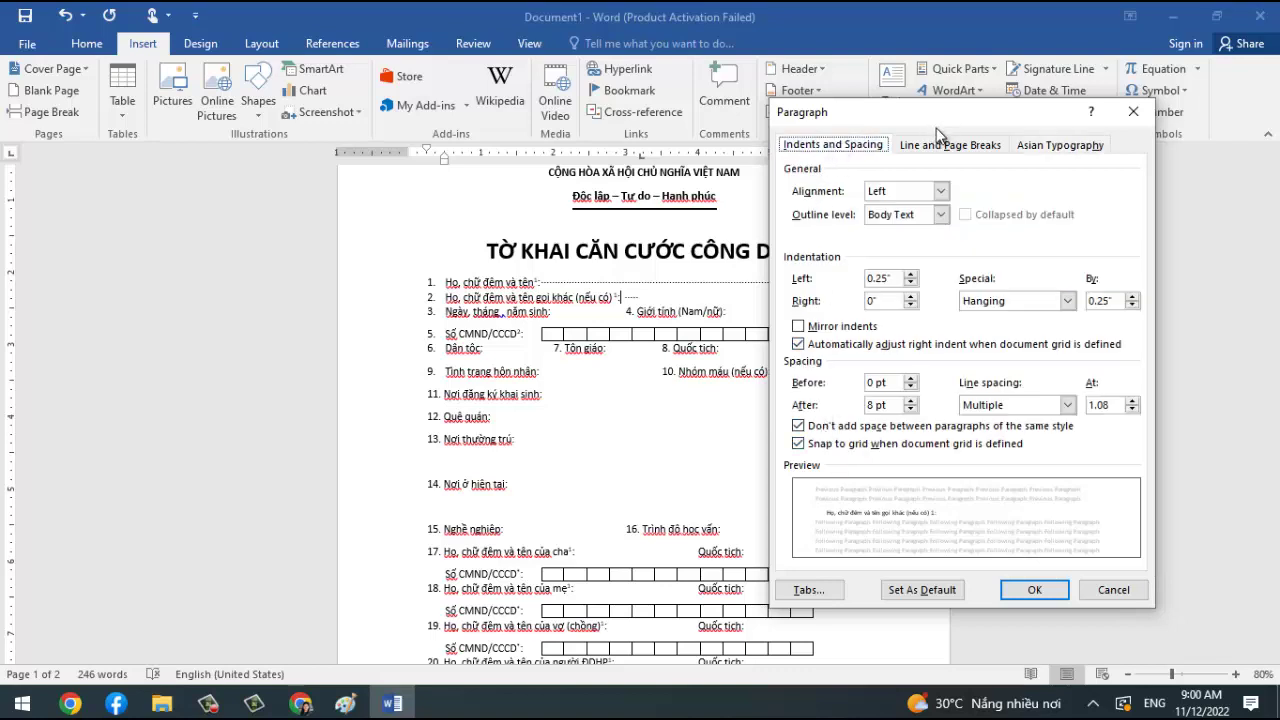
{"action": "left_click", "coordinate": [808, 589]}
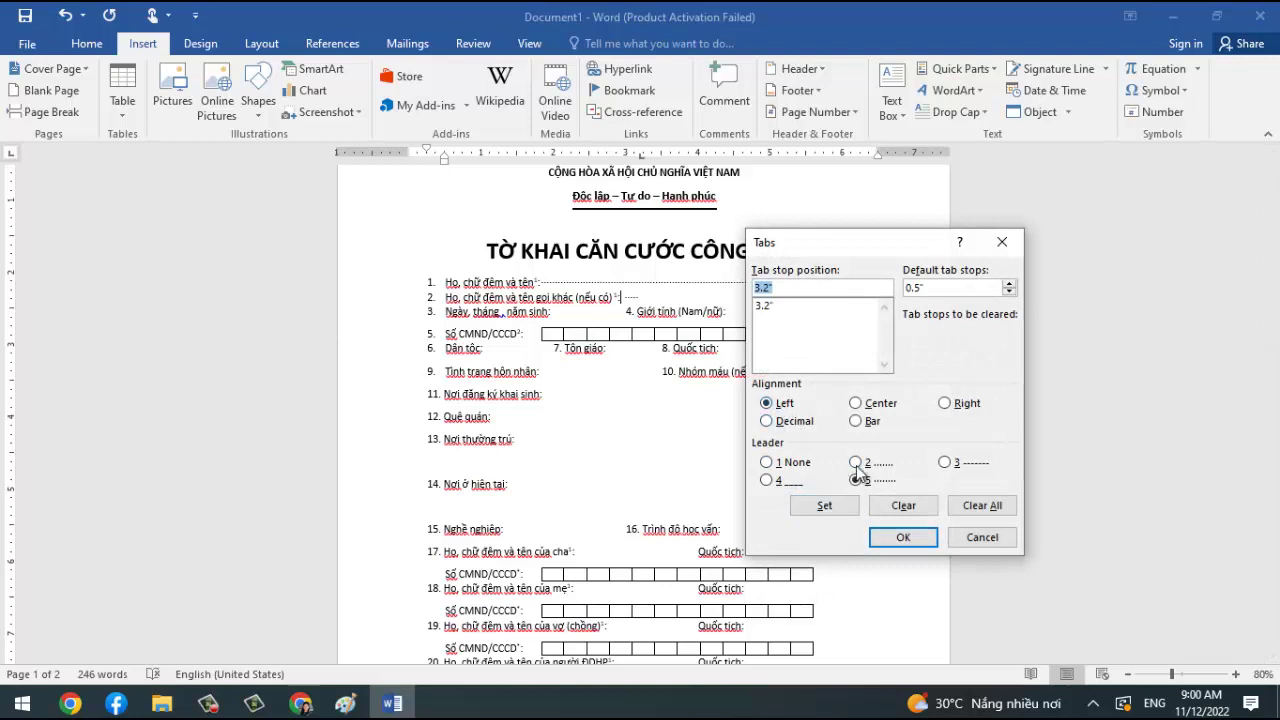
{"action": "double_click", "coordinate": [766, 305]}
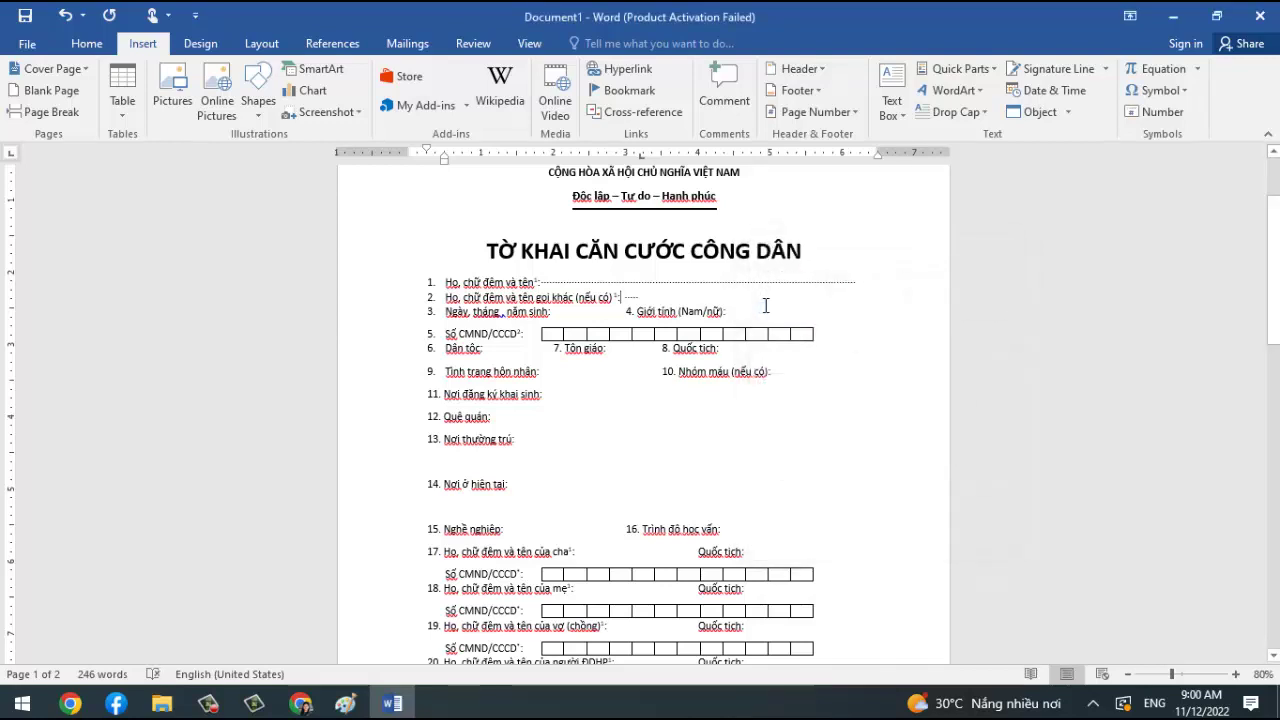
Add a 6.2-inch tab stop to line 2's tab settings.
{"action": "right_click", "coordinate": [640, 297]}
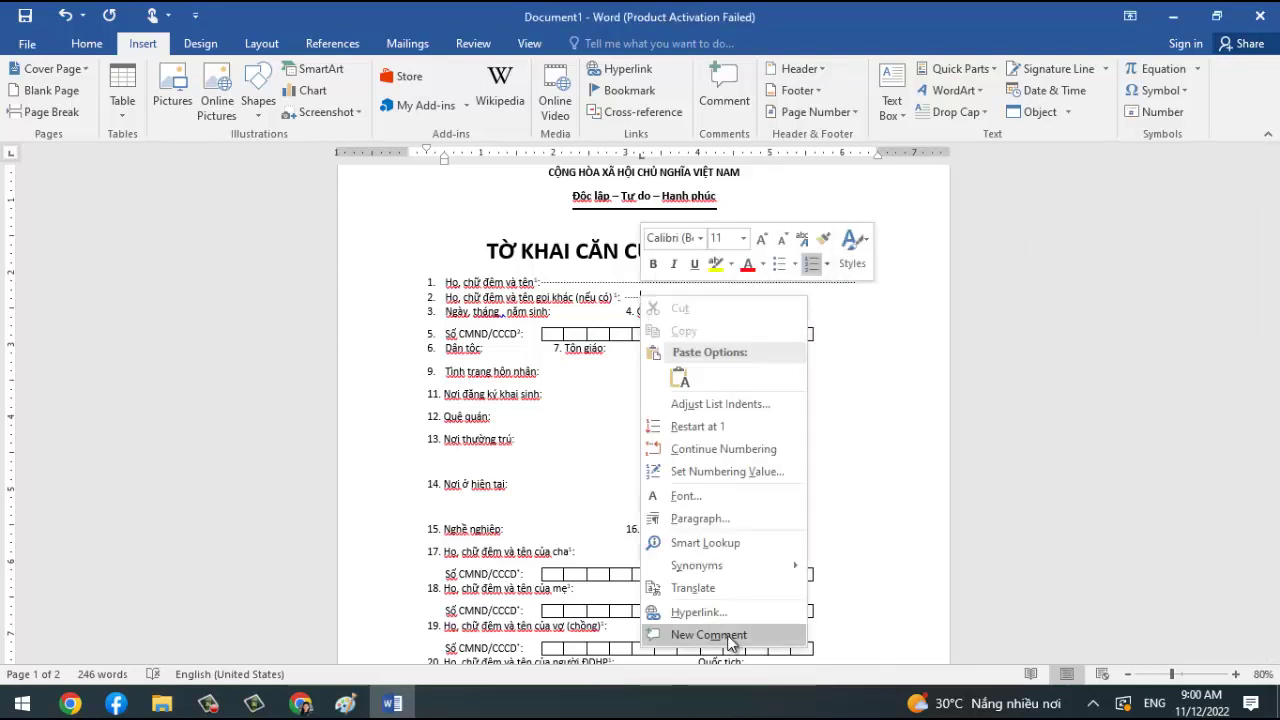
{"action": "left_click", "coordinate": [700, 518]}
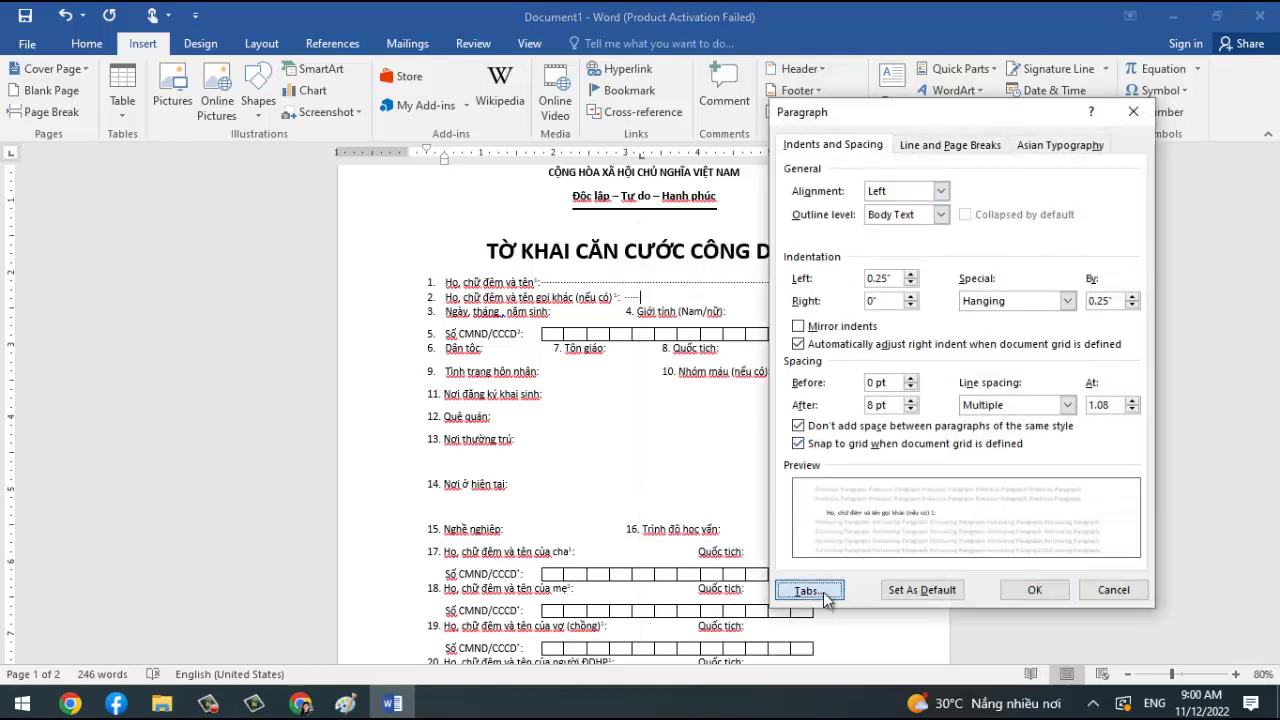
{"action": "left_click", "coordinate": [811, 590]}
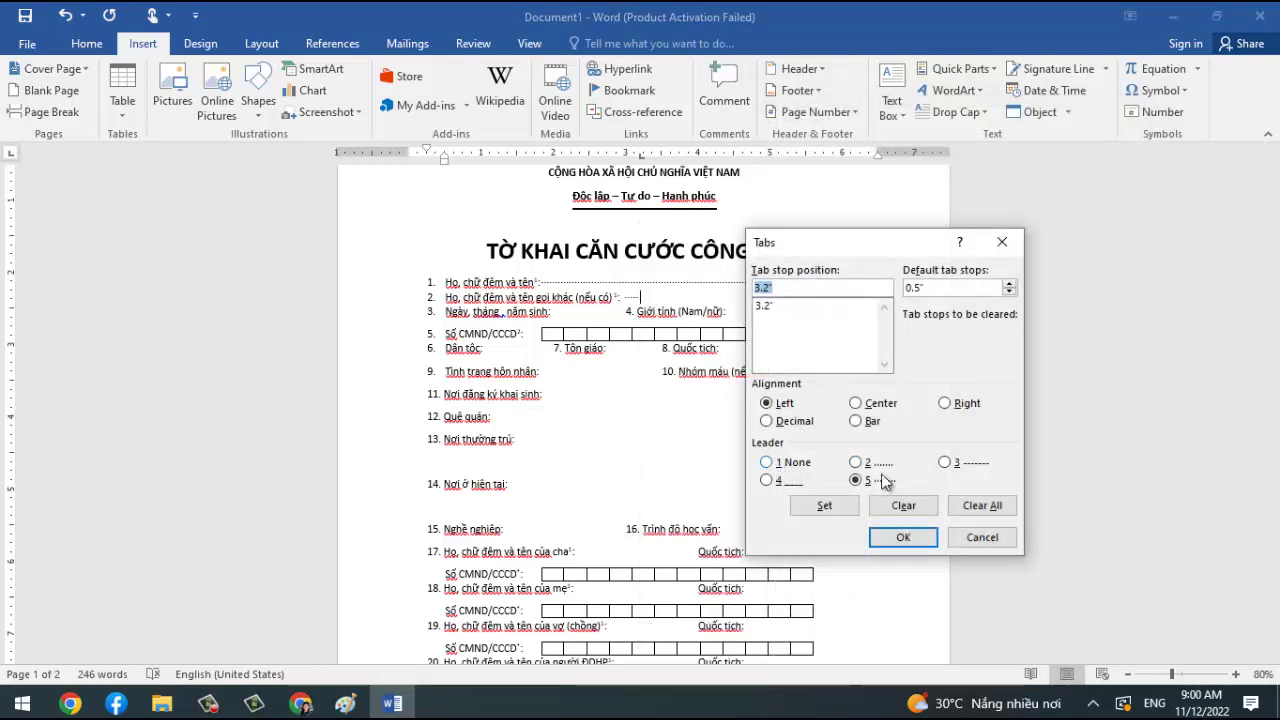
{"action": "left_click", "coordinate": [767, 306]}
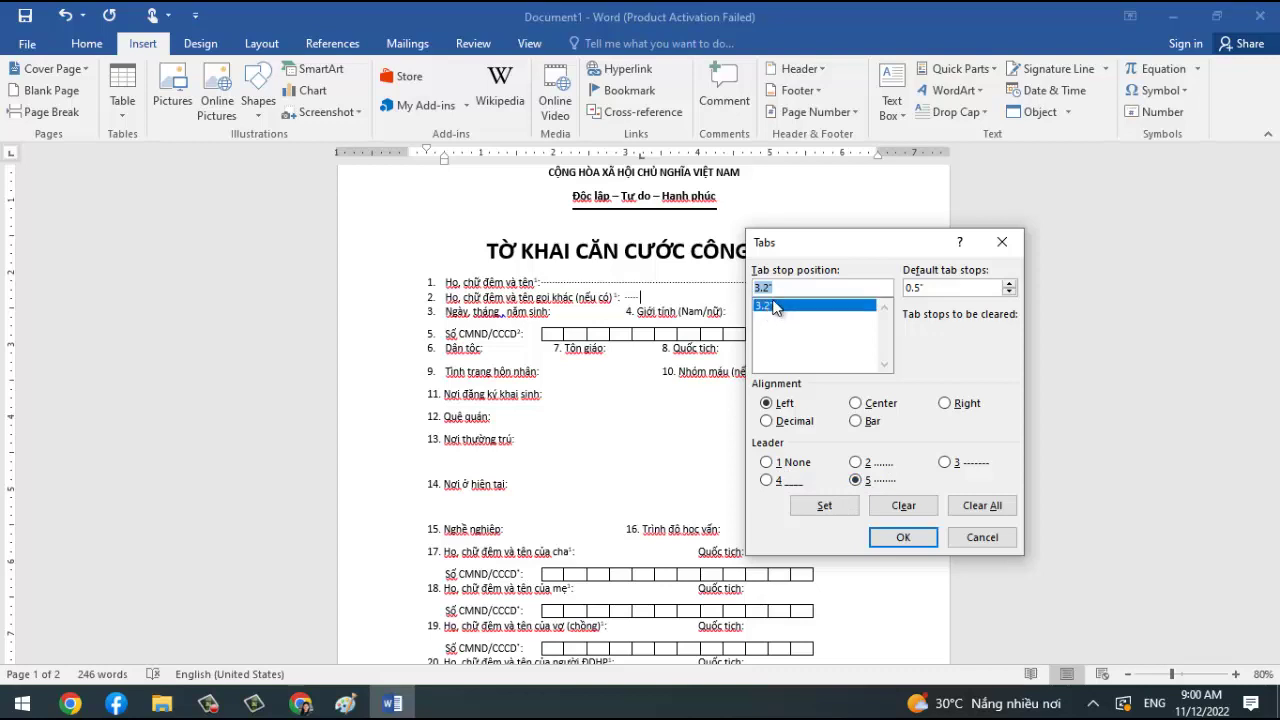
{"action": "left_click", "coordinate": [767, 289]}
{"action": "left_click", "coordinate": [824, 506]}
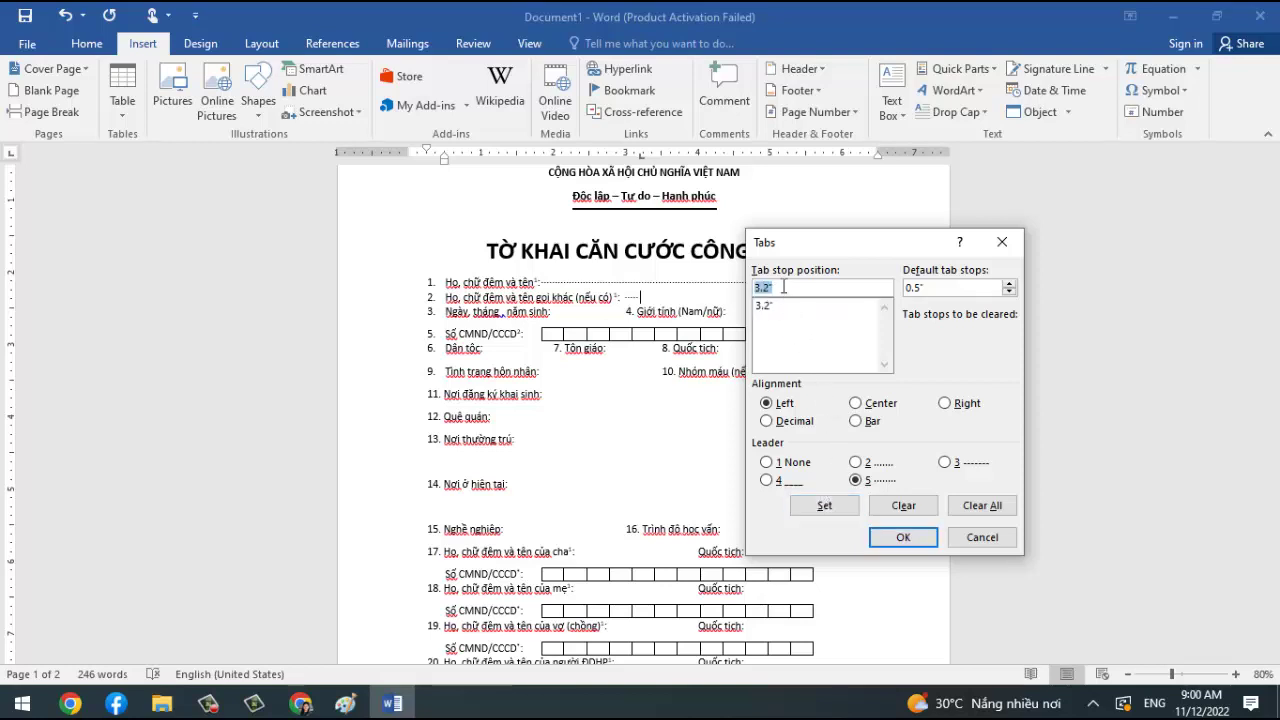
{"action": "type", "text": "6.2"}
{"action": "type", "text": "\""}
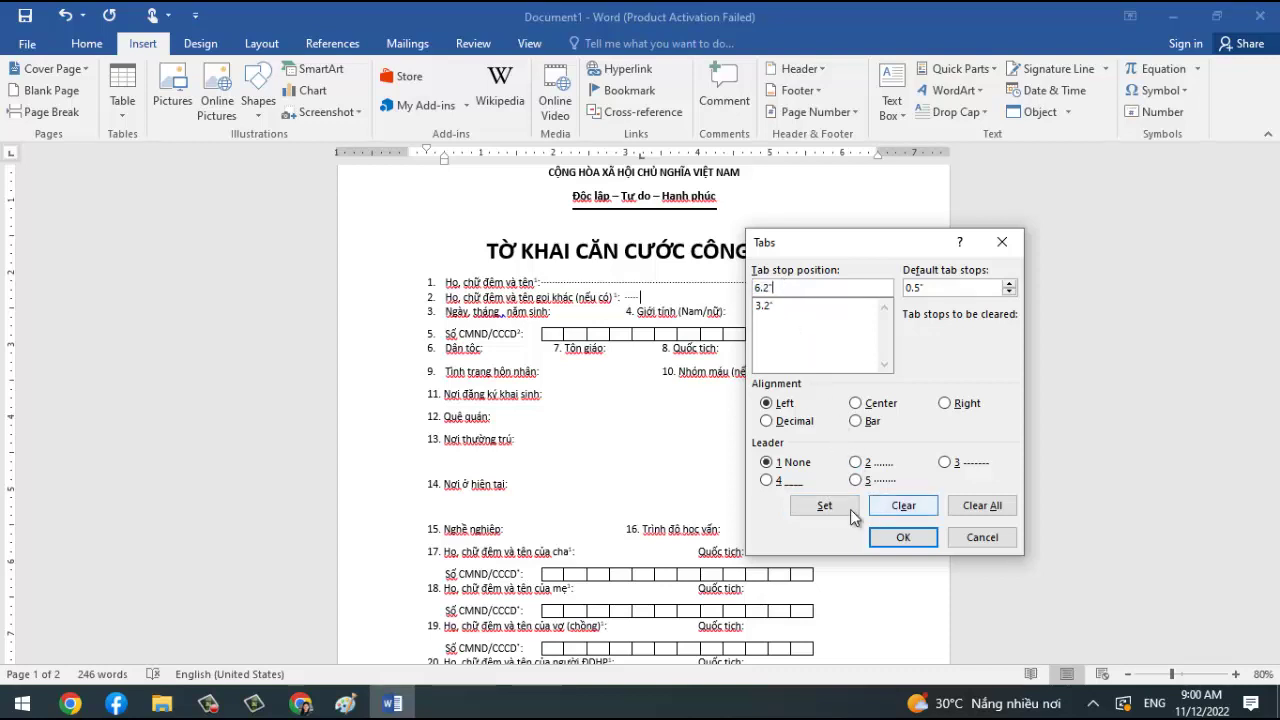
{"action": "left_click", "coordinate": [840, 507]}
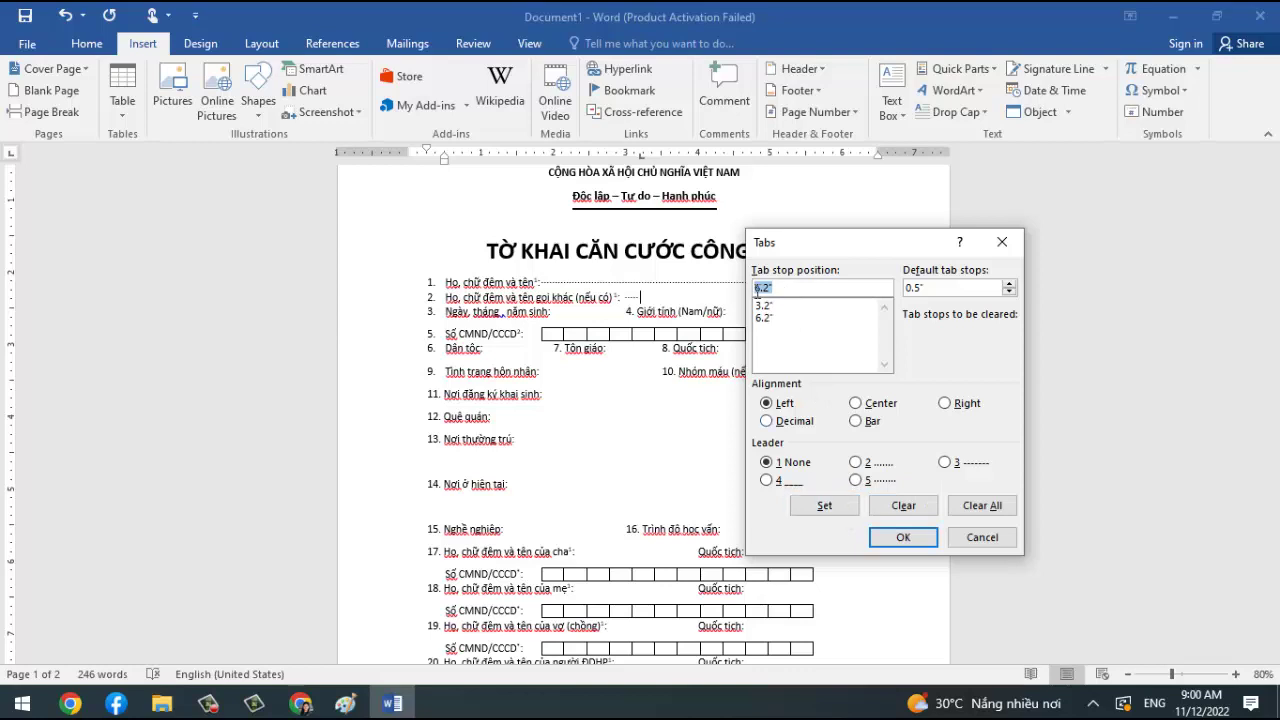
Clear the 3.2-inch stop and give the 6.2-inch stop a dotted leader.
{"action": "left_click", "coordinate": [766, 317]}
{"action": "left_click", "coordinate": [765, 306]}
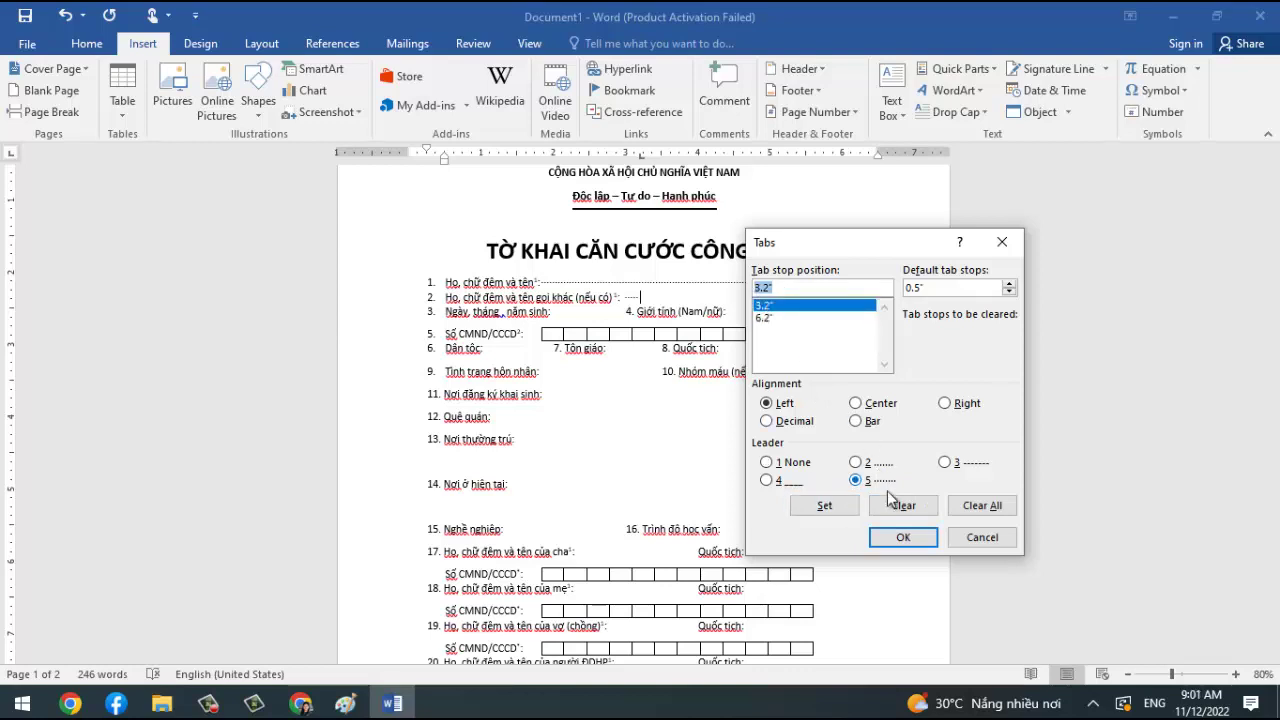
{"action": "left_click", "coordinate": [903, 505]}
{"action": "left_click", "coordinate": [856, 480]}
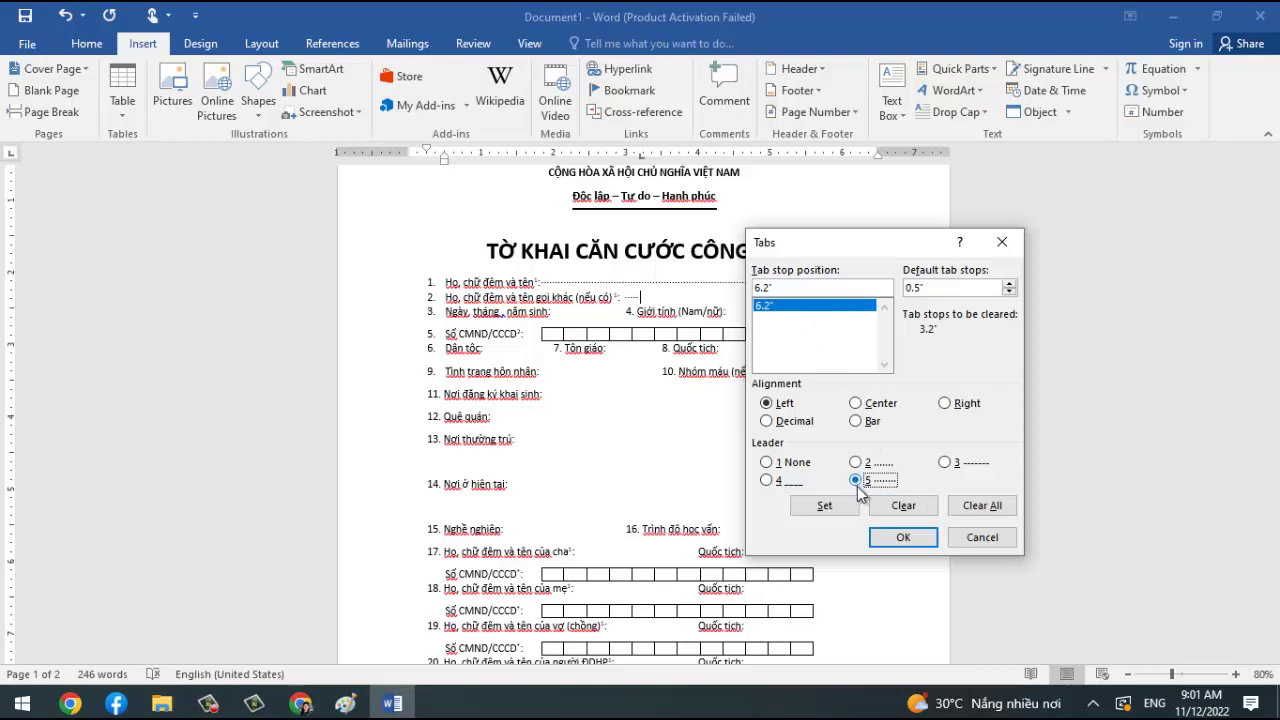
{"action": "left_click", "coordinate": [876, 482]}
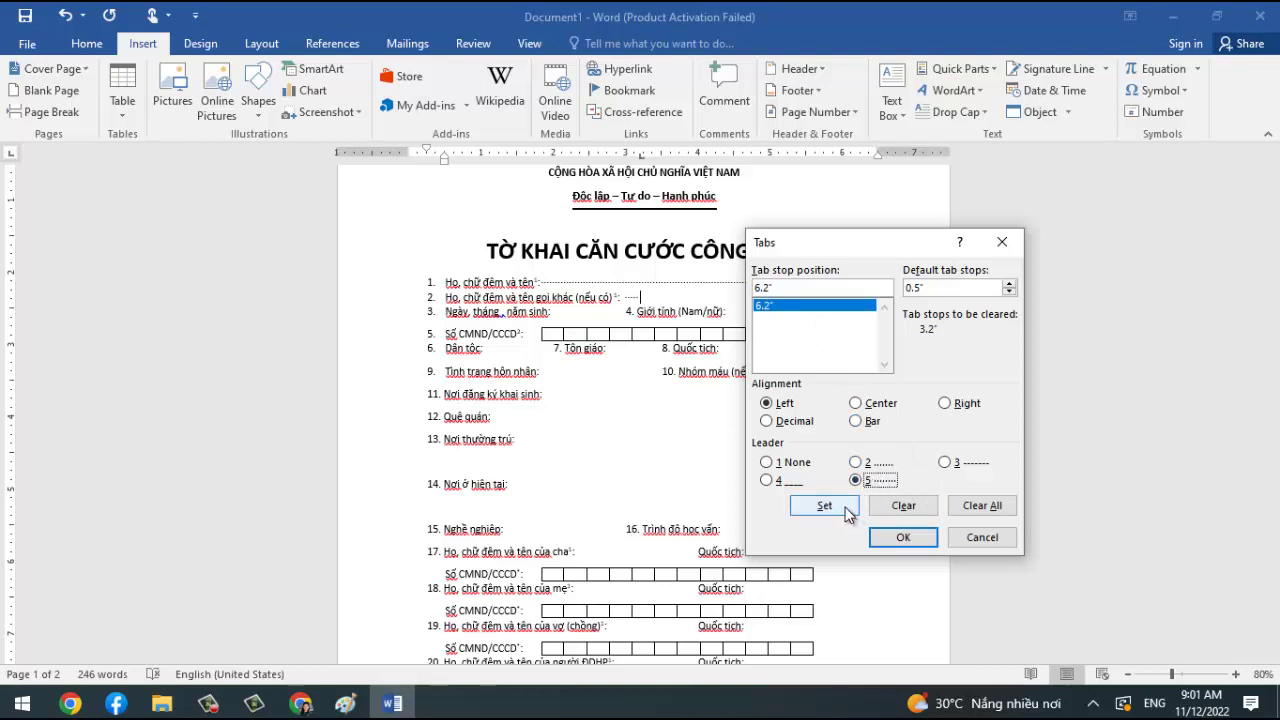
{"action": "left_click", "coordinate": [846, 505]}
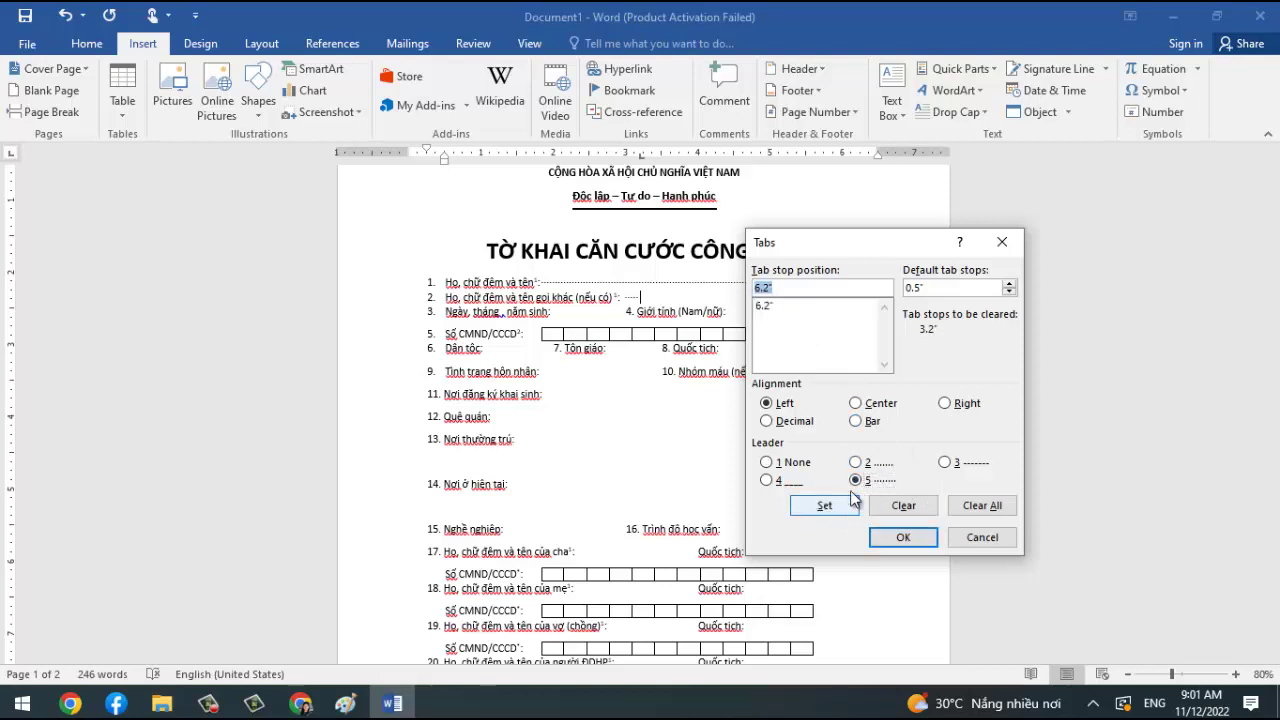
{"action": "left_click", "coordinate": [771, 306]}
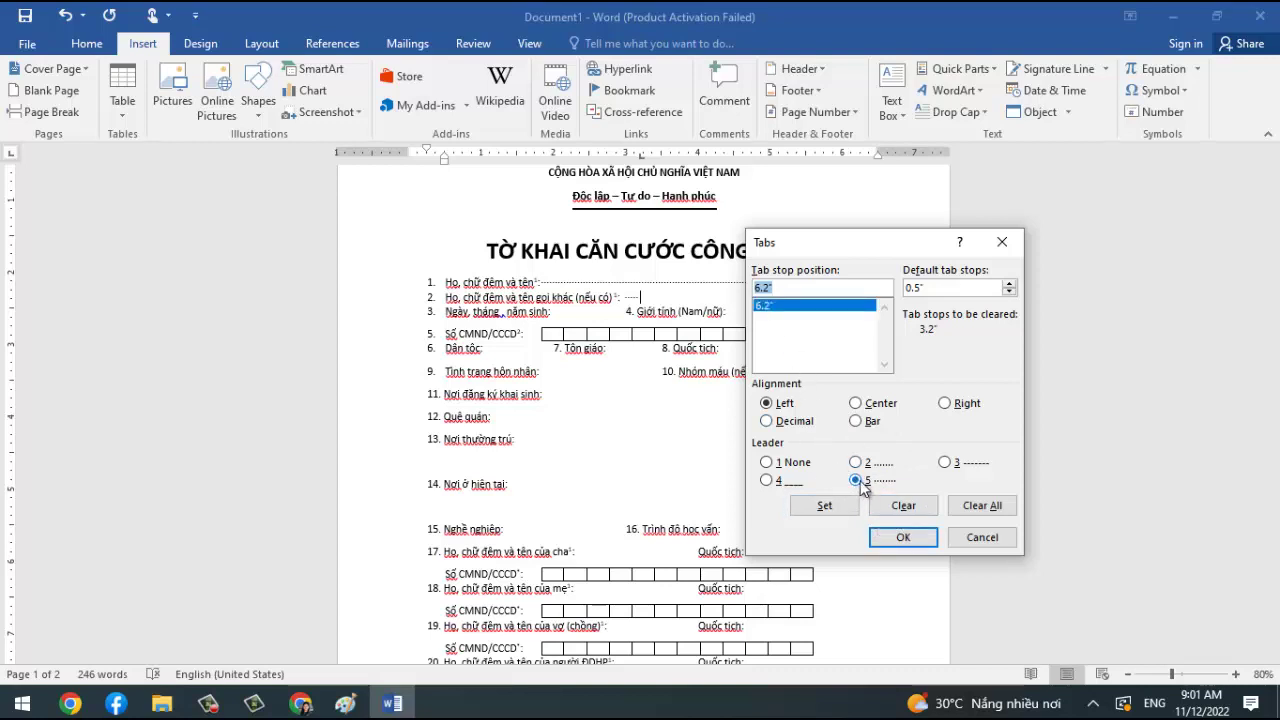
{"action": "left_click", "coordinate": [897, 539]}
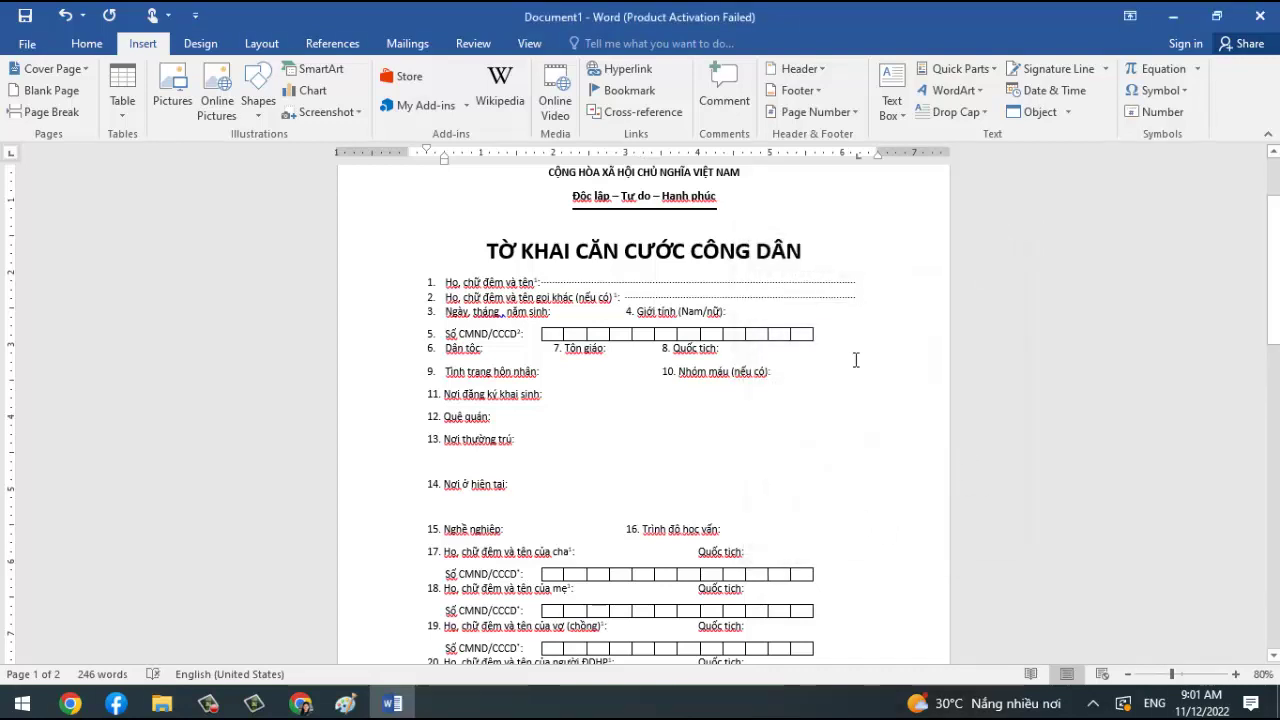
Insert a tab after 'năm sinh:' and set a 3.5-inch dotted tab stop so the gender field sits there.
{"action": "left_click", "coordinate": [590, 312]}
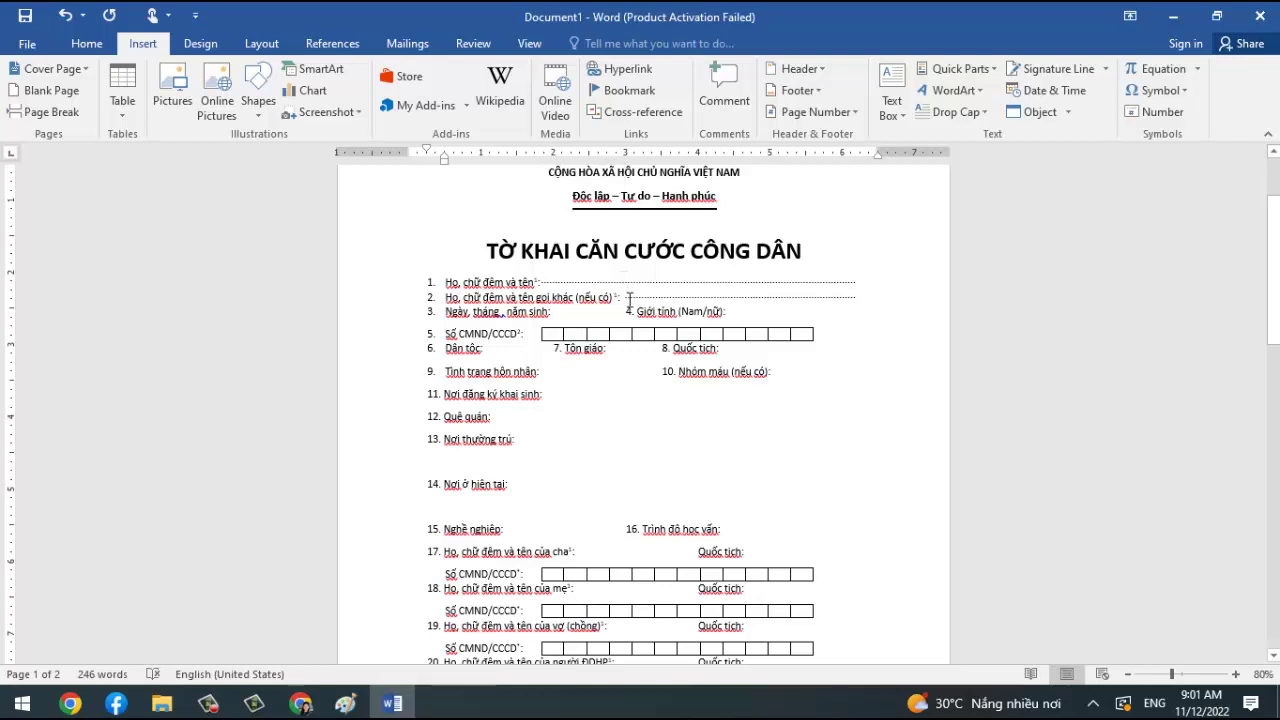
{"action": "mouse_move", "coordinate": [632, 334]}
{"action": "key", "text": "Tab"}
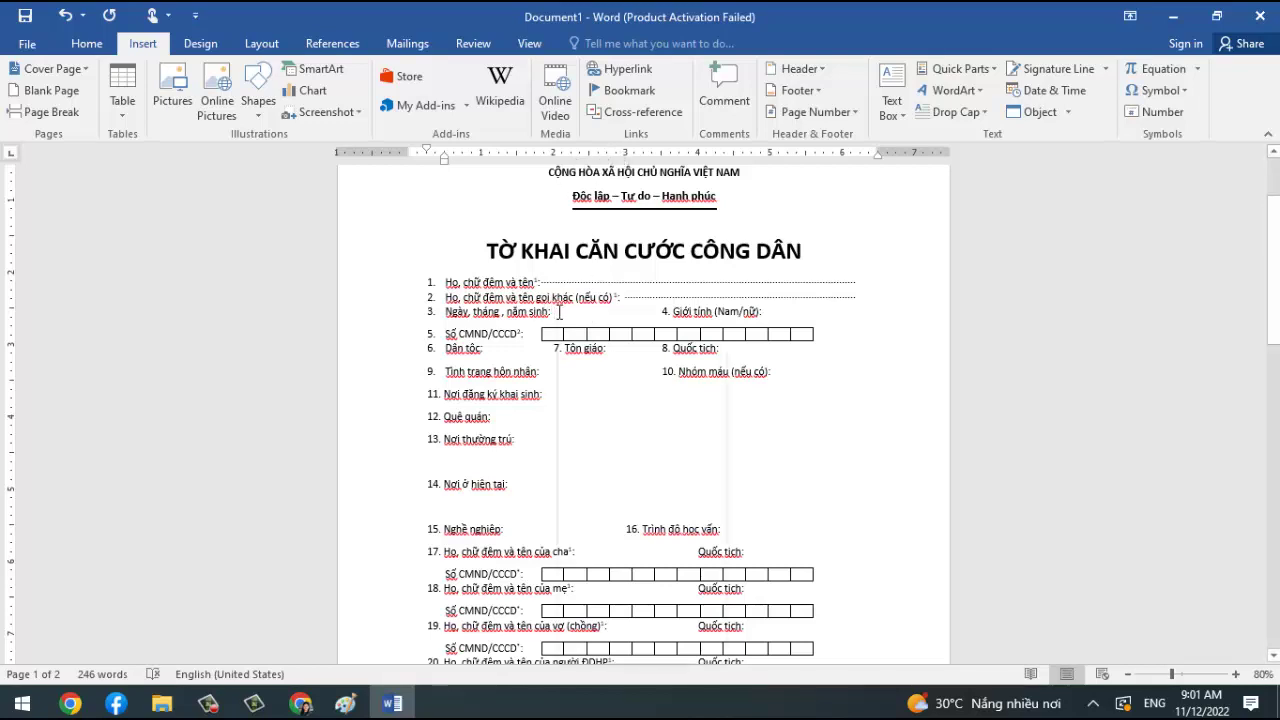
{"action": "right_click", "coordinate": [560, 311]}
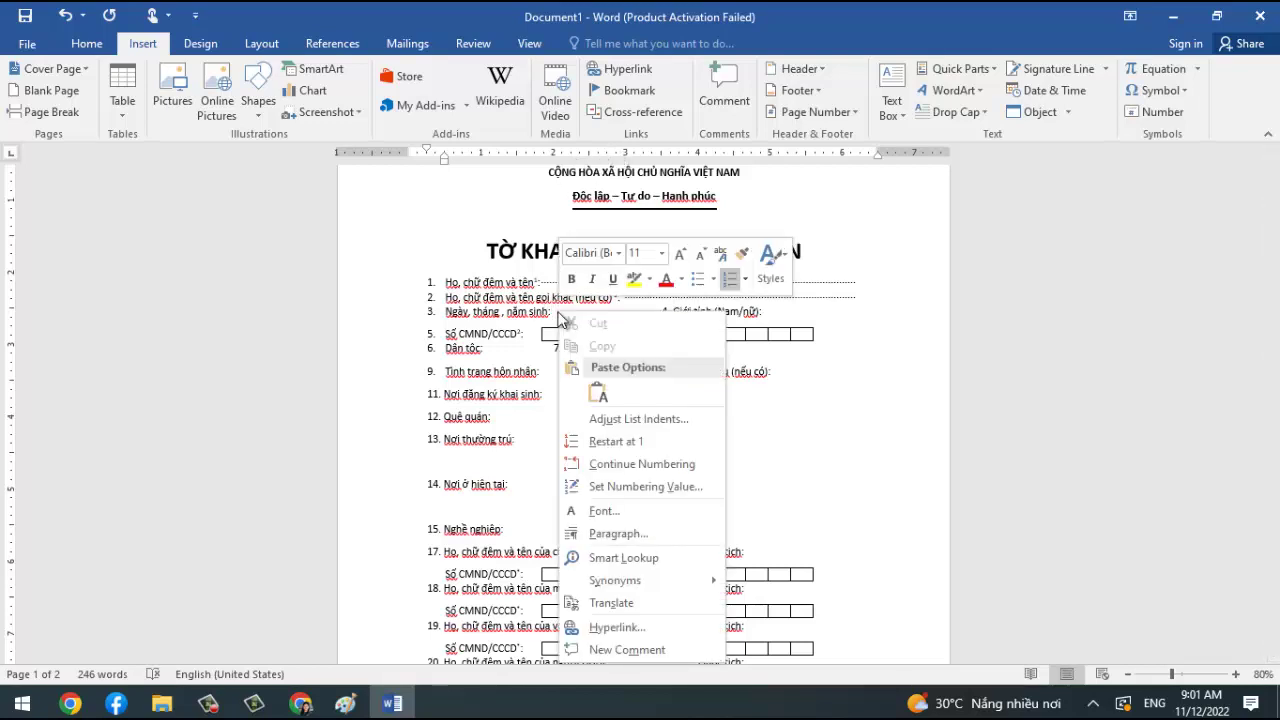
{"action": "left_click", "coordinate": [645, 534]}
{"action": "left_click", "coordinate": [818, 590]}
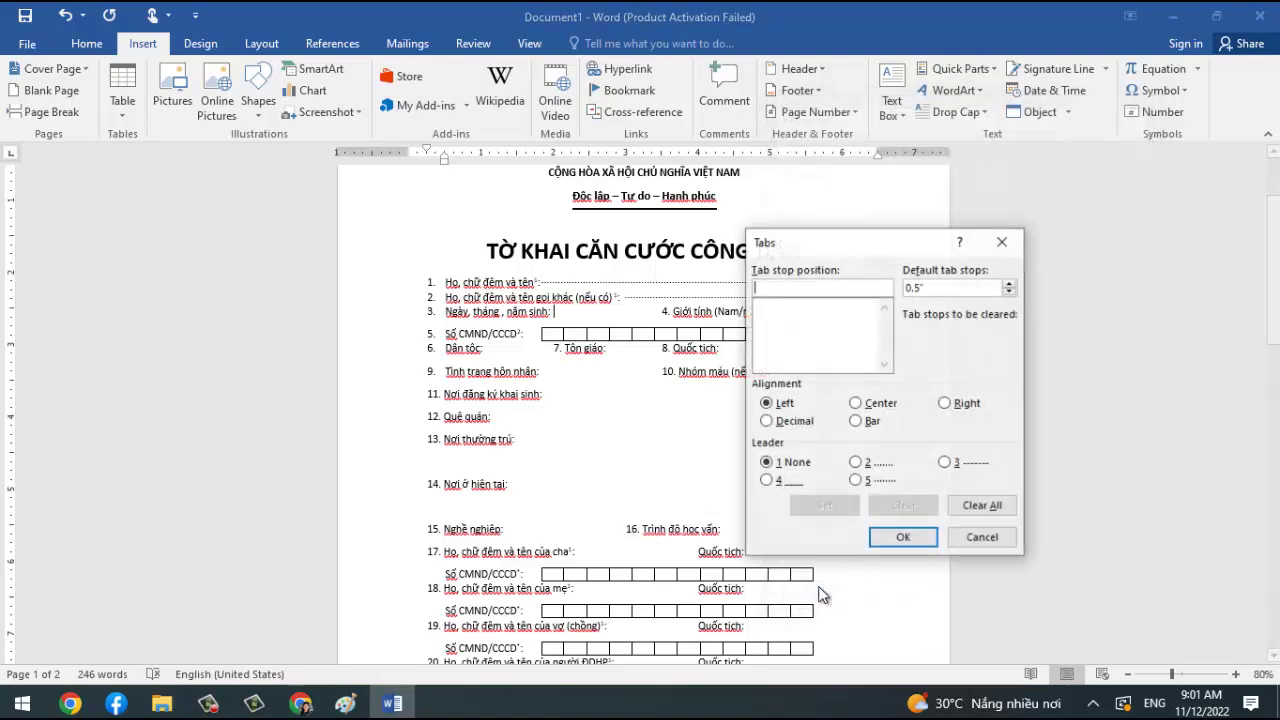
{"action": "left_click", "coordinate": [862, 480]}
{"action": "left_click", "coordinate": [811, 290]}
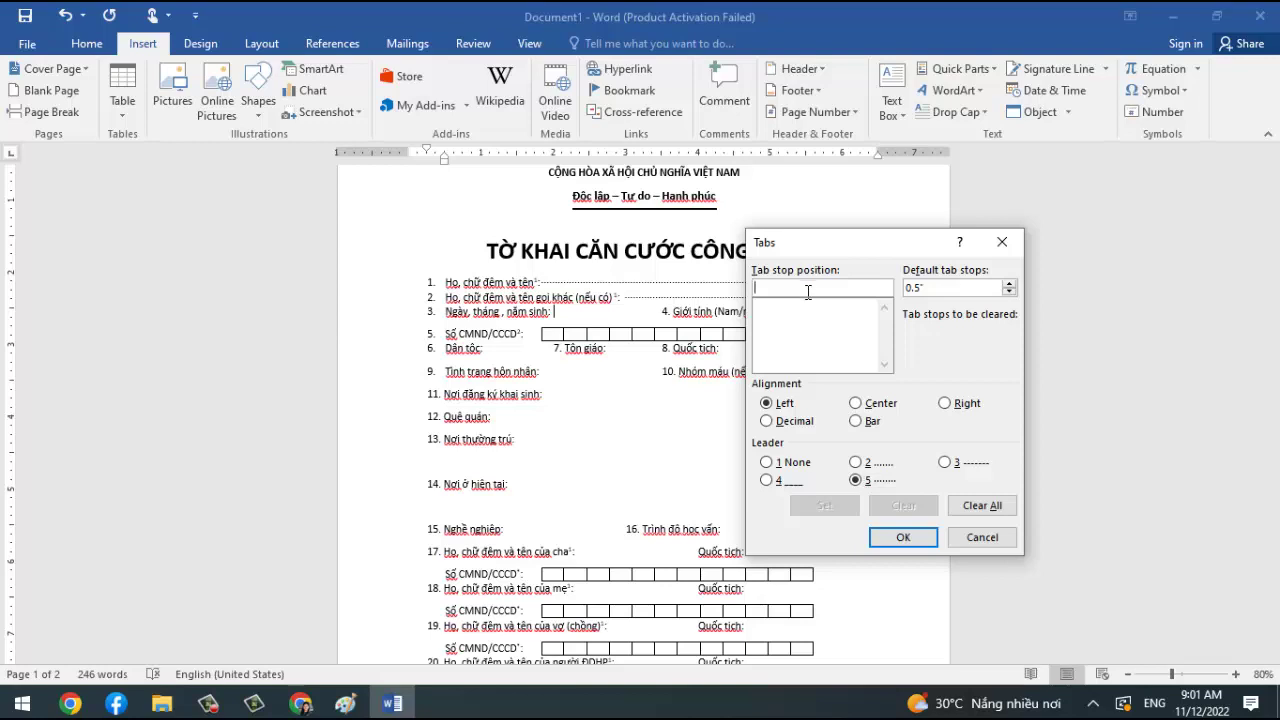
{"action": "type", "text": "3.5\""}
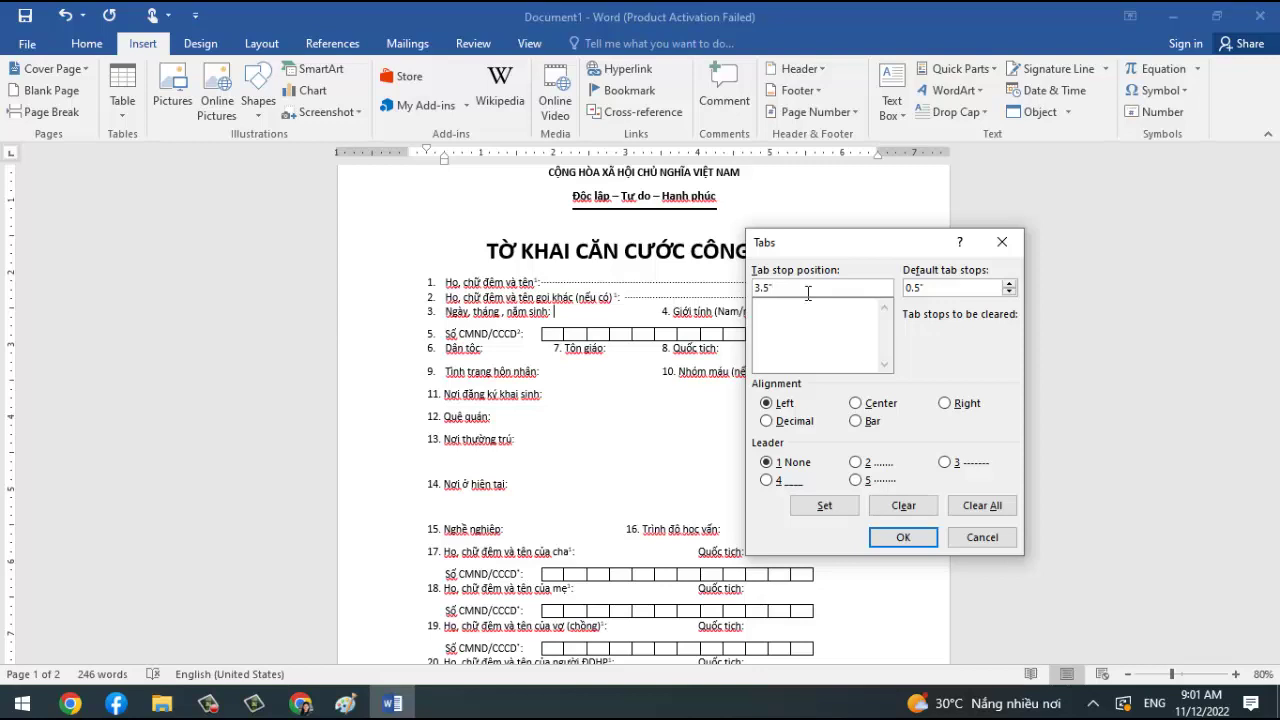
{"action": "left_click", "coordinate": [858, 480]}
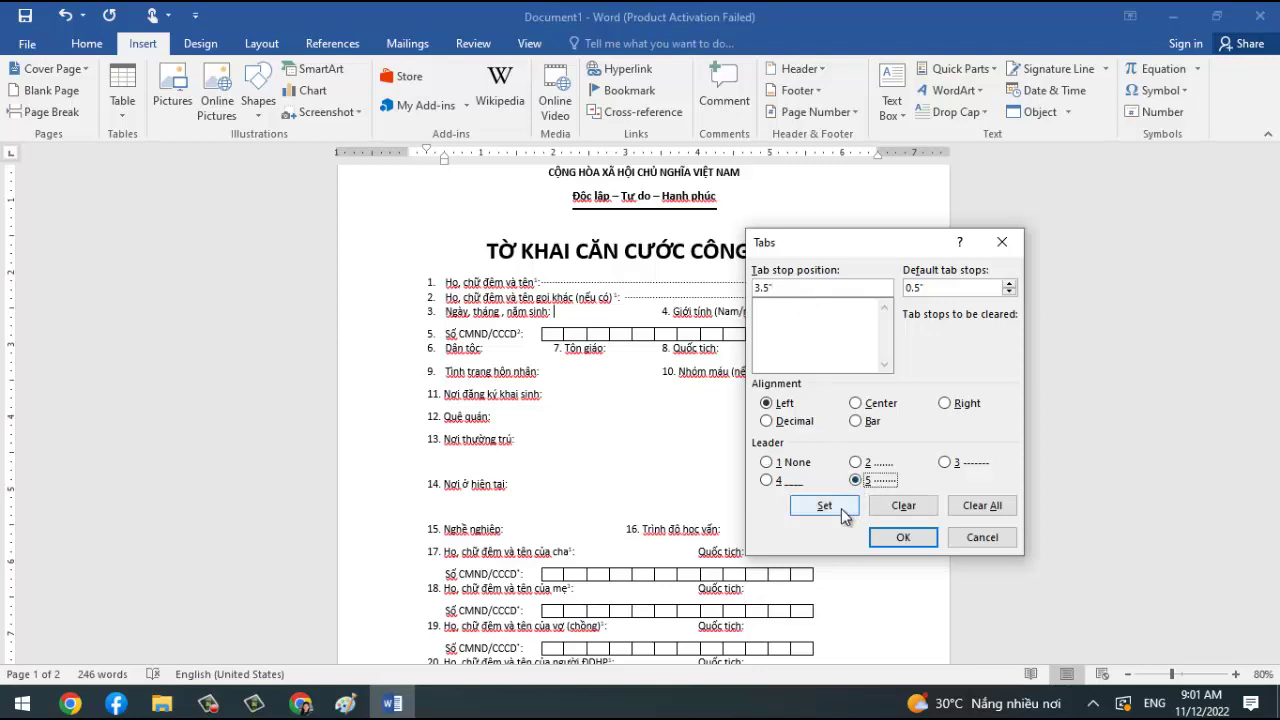
{"action": "left_click", "coordinate": [845, 510]}
{"action": "left_click", "coordinate": [902, 537]}
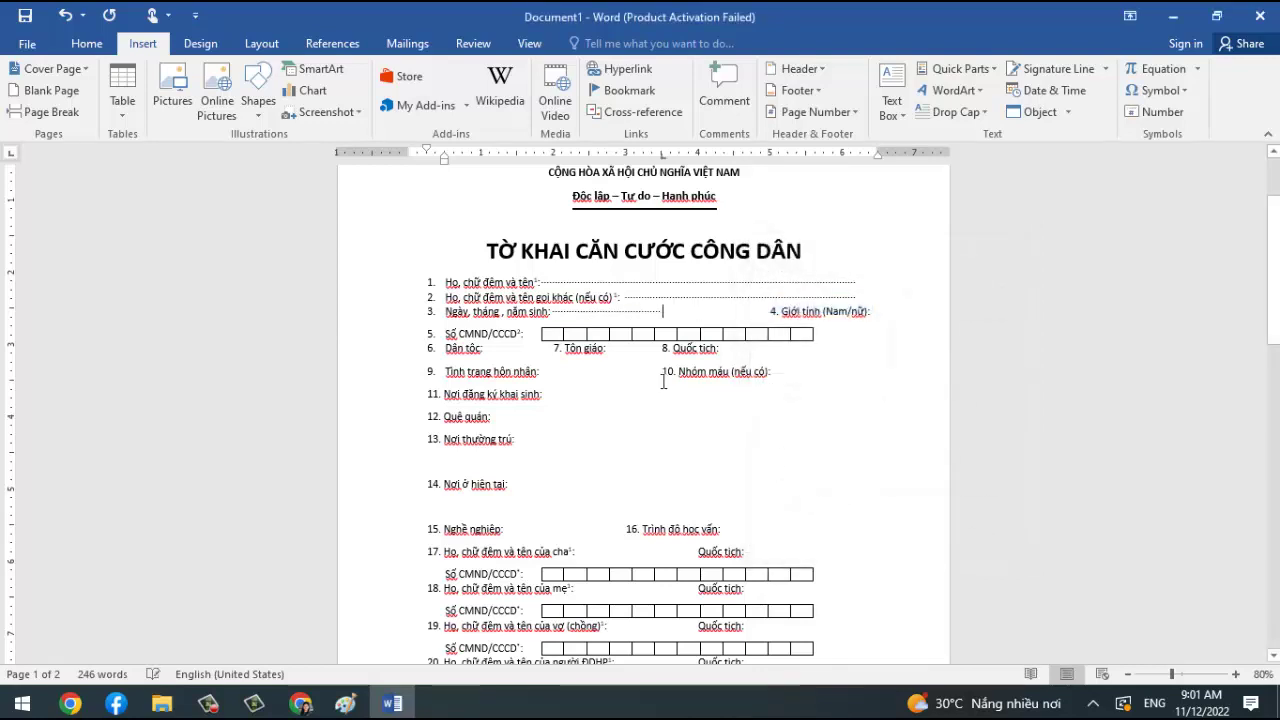
{"action": "mouse_move", "coordinate": [765, 318]}
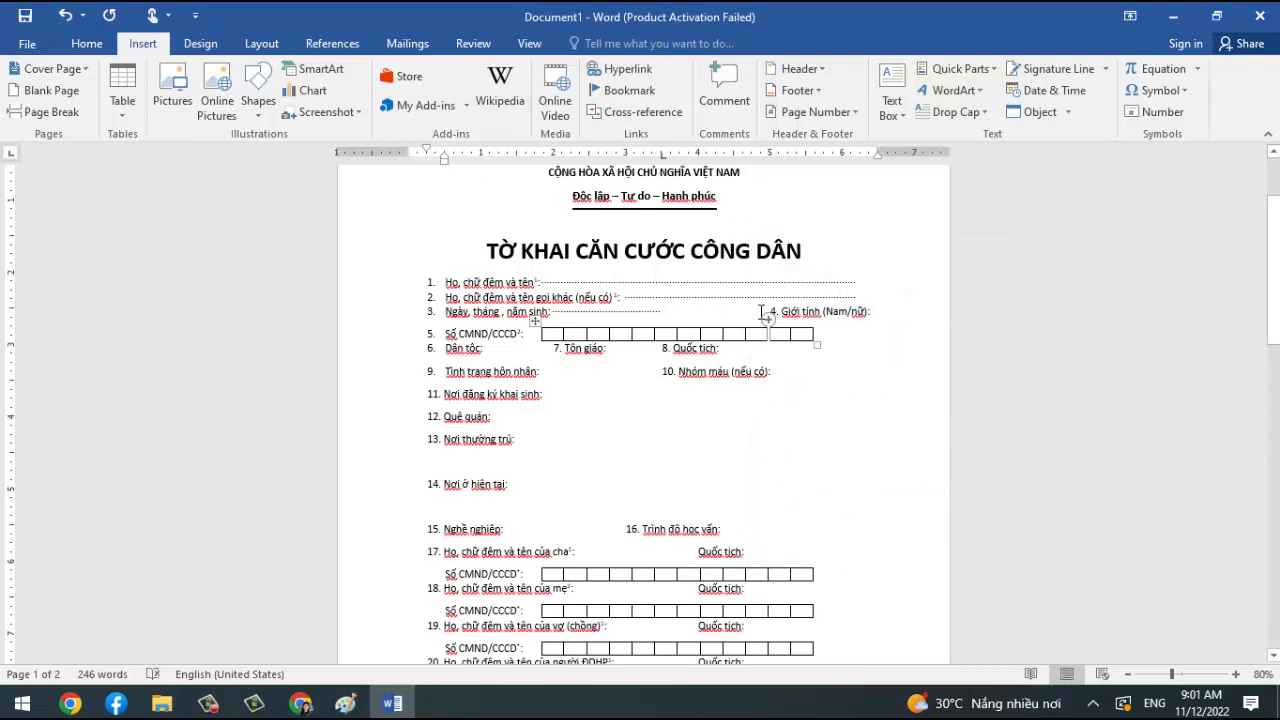
{"action": "key", "text": "BackSpace"}
{"action": "key", "text": "BackSpace"}
{"action": "key", "text": "BackSpace"}
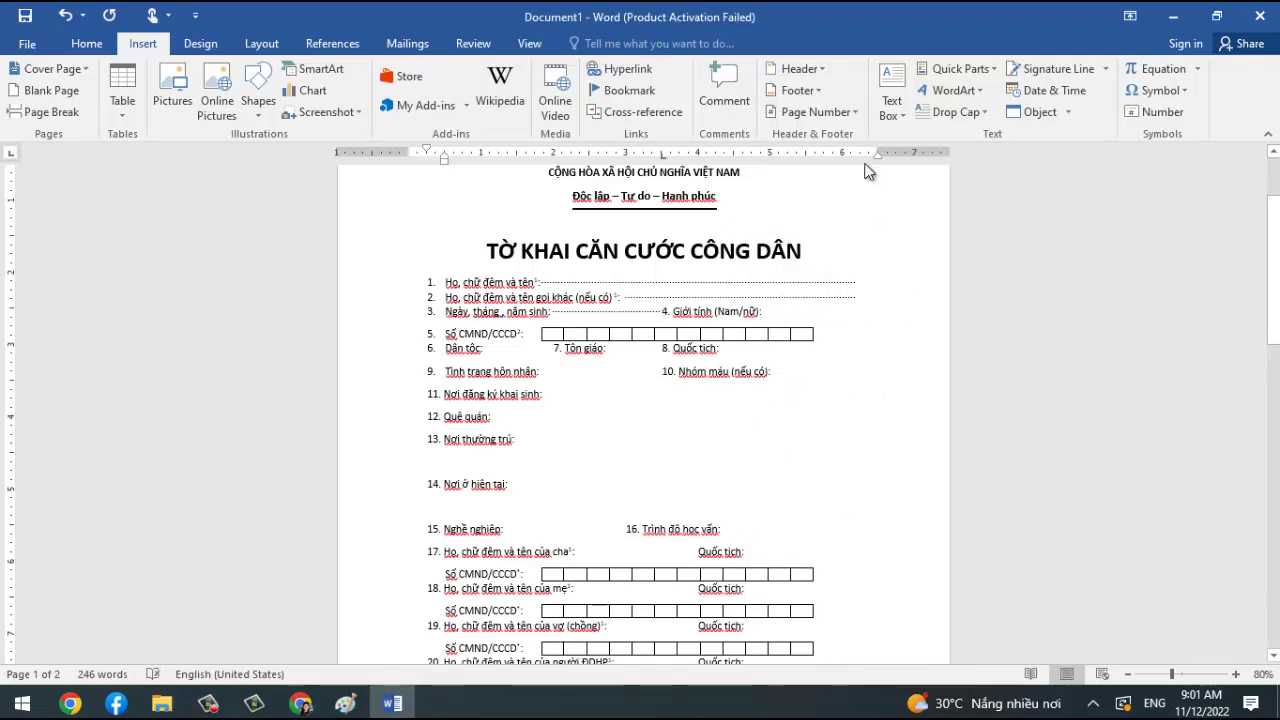
After the gender label, add a 6.2-inch dotted tab stop and clear the 3.5-inch stop.
{"action": "left_click", "coordinate": [804, 314]}
{"action": "right_click", "coordinate": [769, 311]}
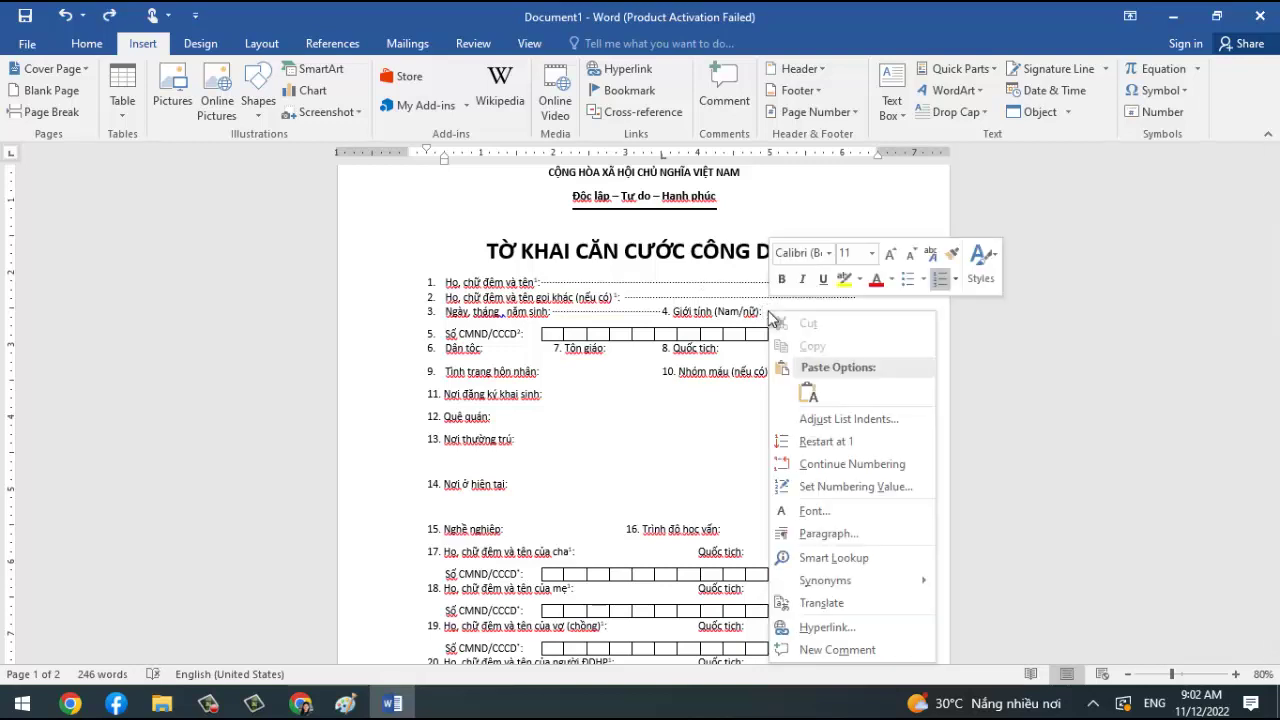
{"action": "left_click", "coordinate": [823, 533]}
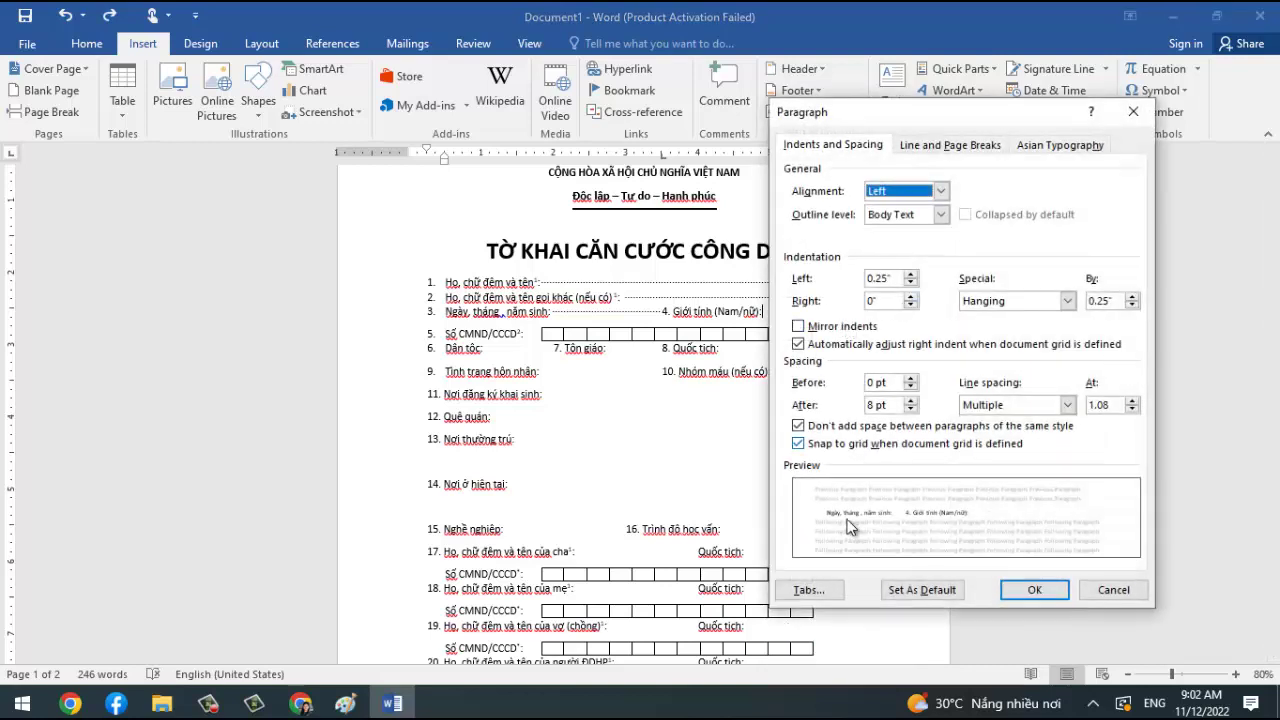
{"action": "left_click", "coordinate": [827, 590]}
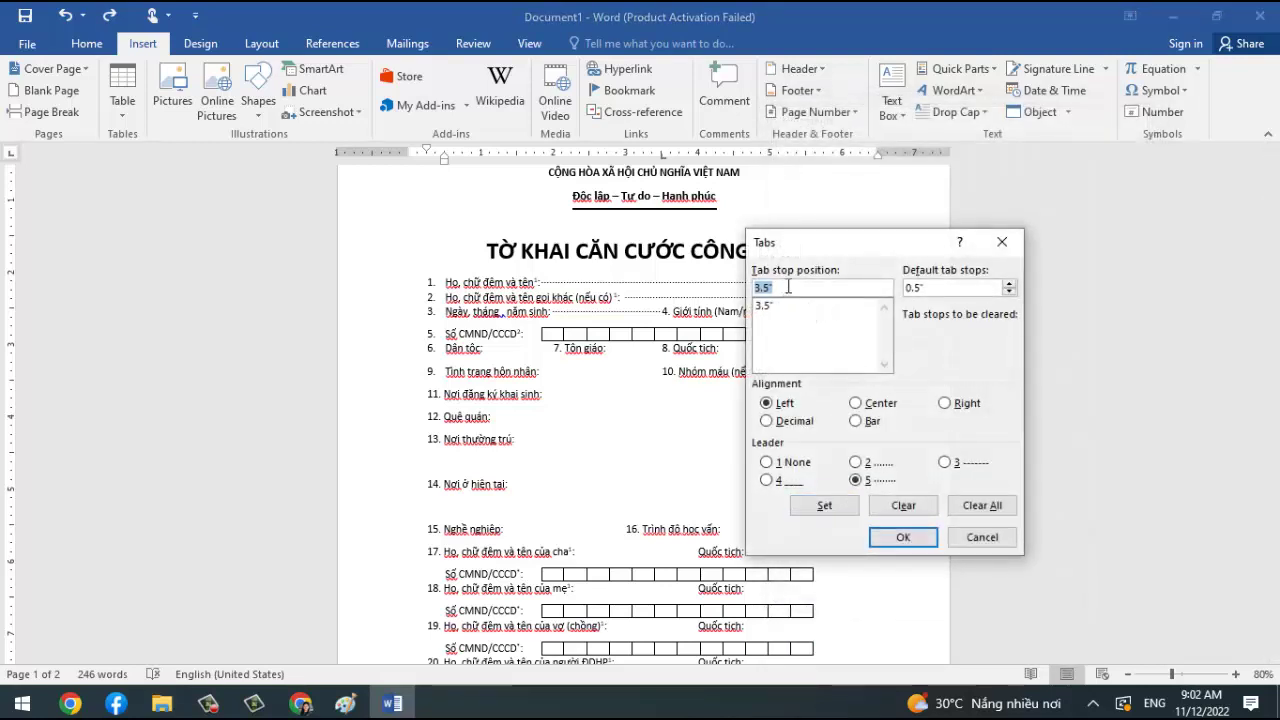
{"action": "left_click", "coordinate": [772, 287]}
{"action": "double_click", "coordinate": [770, 287]}
{"action": "type", "text": "6."}
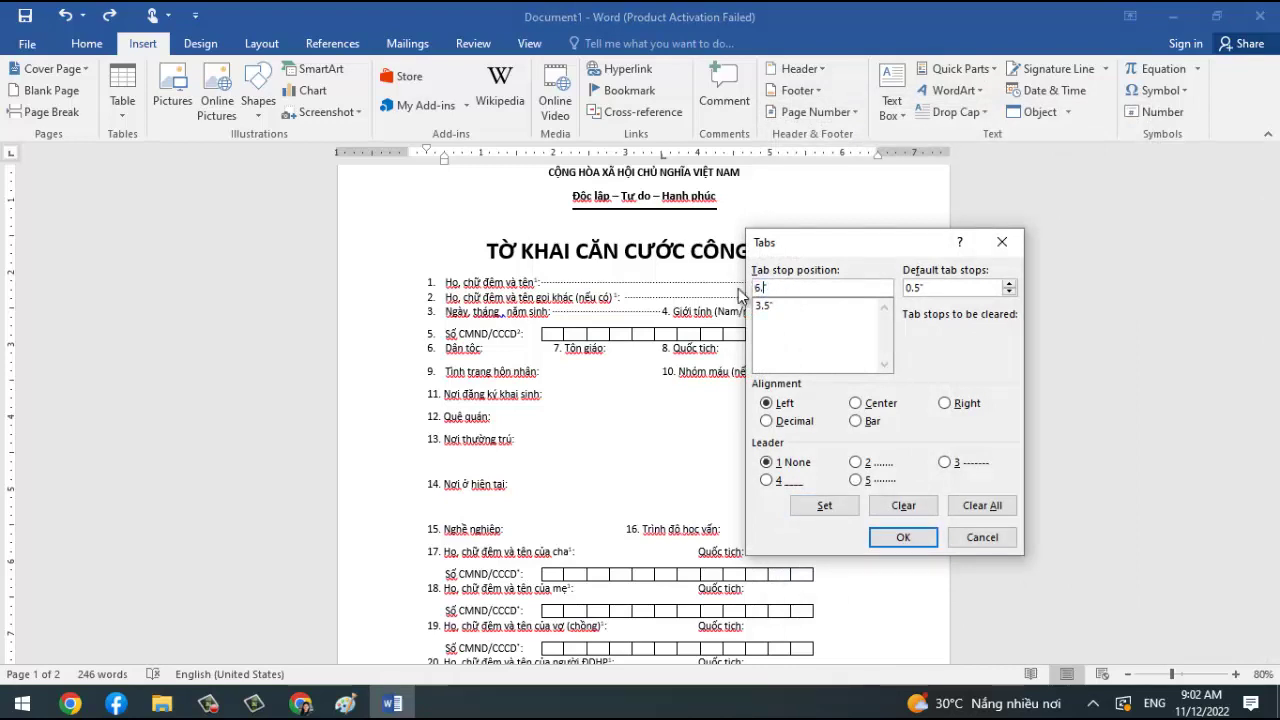
{"action": "type", "text": "2"}
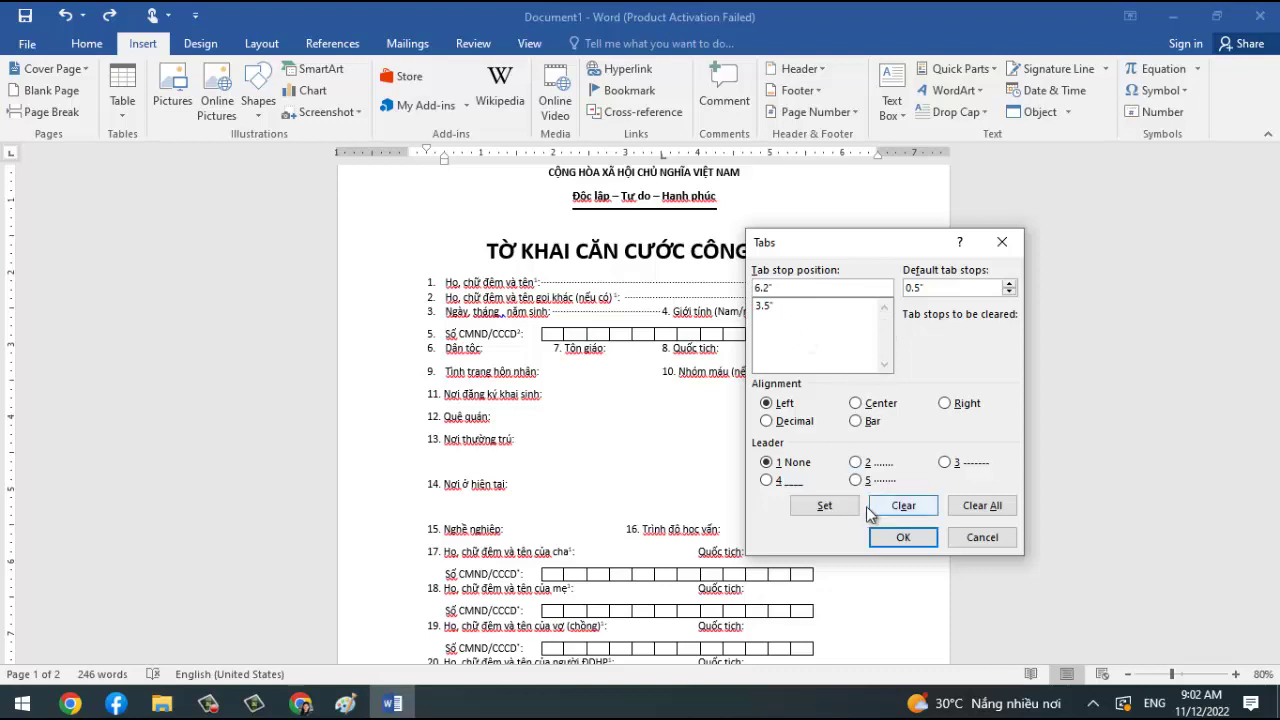
{"action": "left_click", "coordinate": [856, 480]}
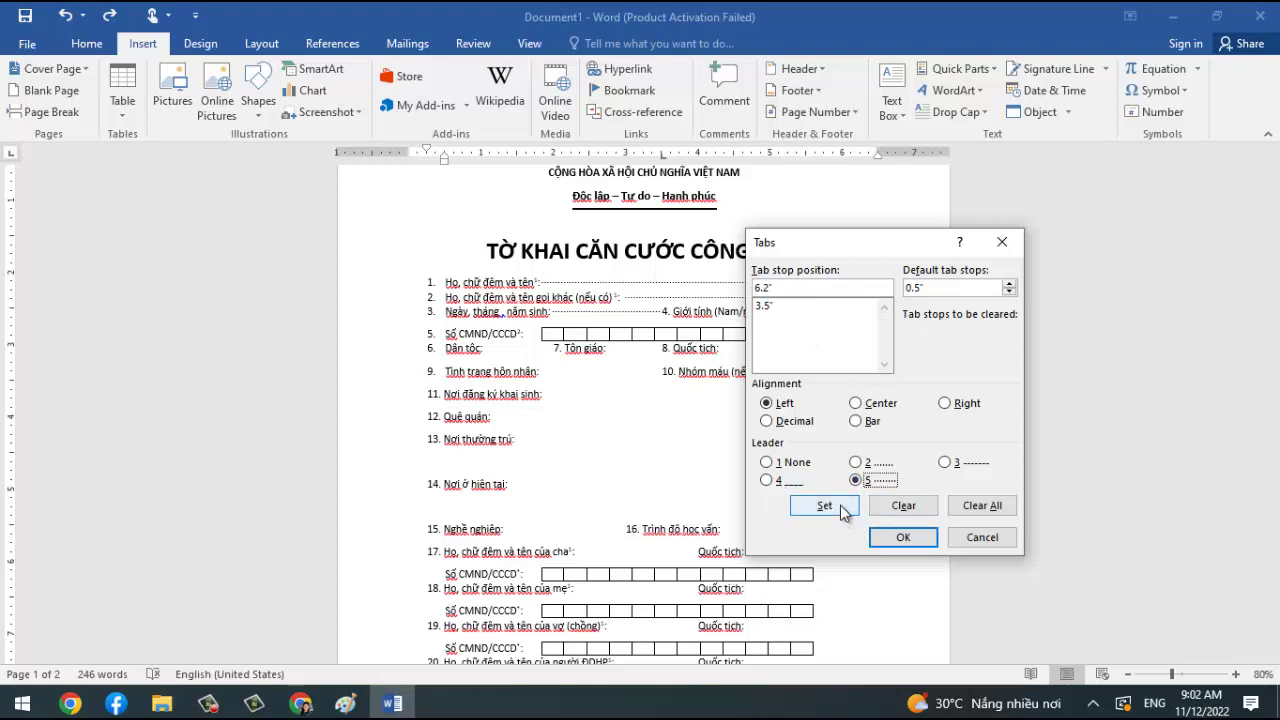
{"action": "left_click", "coordinate": [824, 506]}
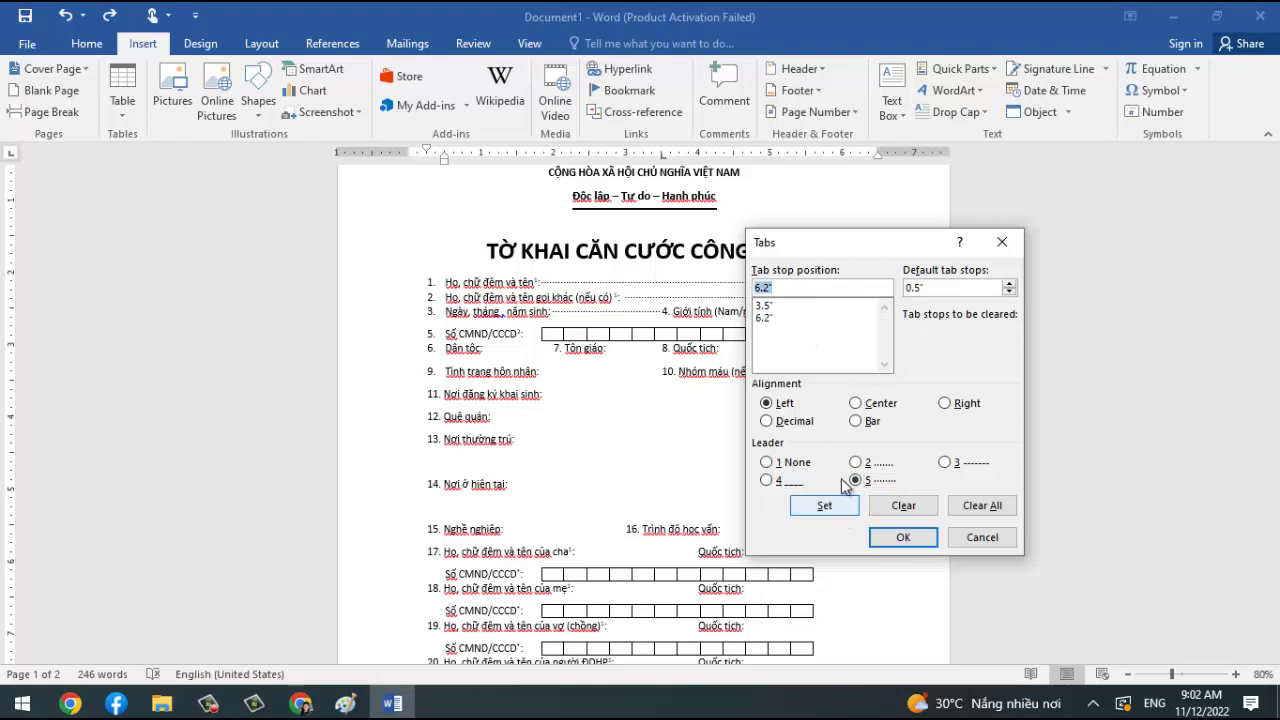
{"action": "left_click", "coordinate": [765, 318]}
{"action": "left_click", "coordinate": [764, 305]}
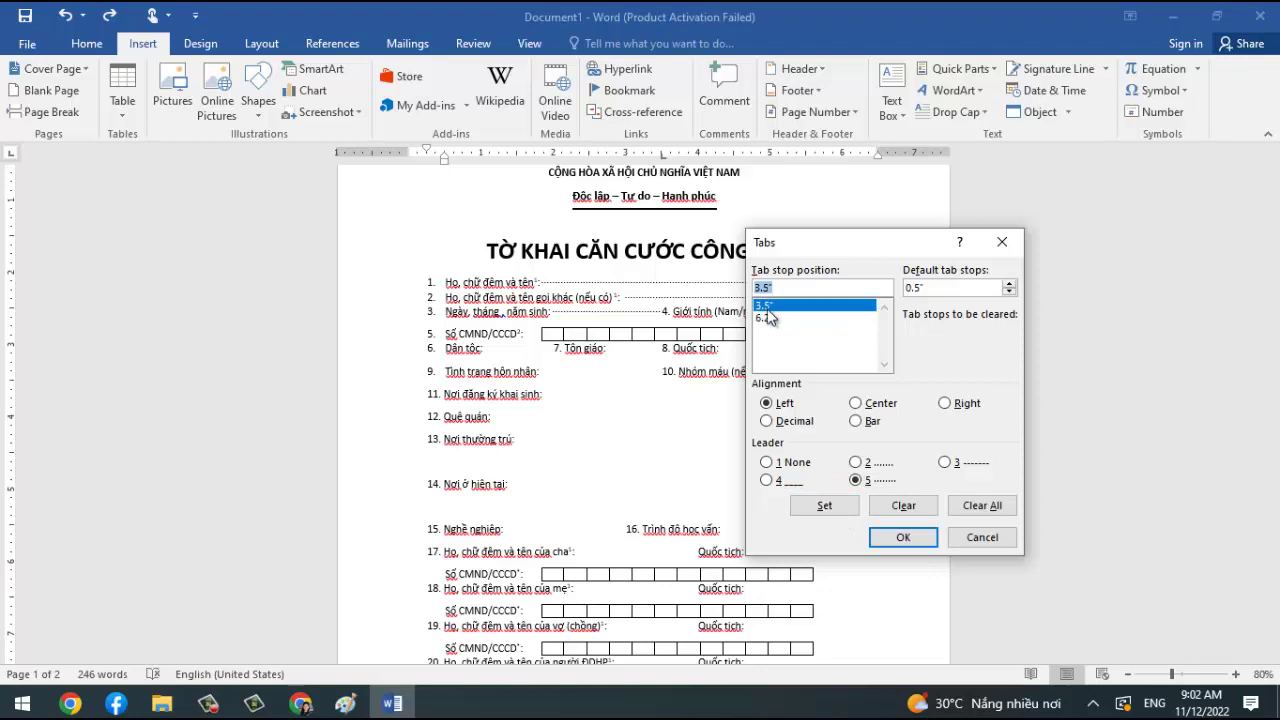
{"action": "left_click", "coordinate": [908, 509]}
{"action": "left_click", "coordinate": [974, 544]}
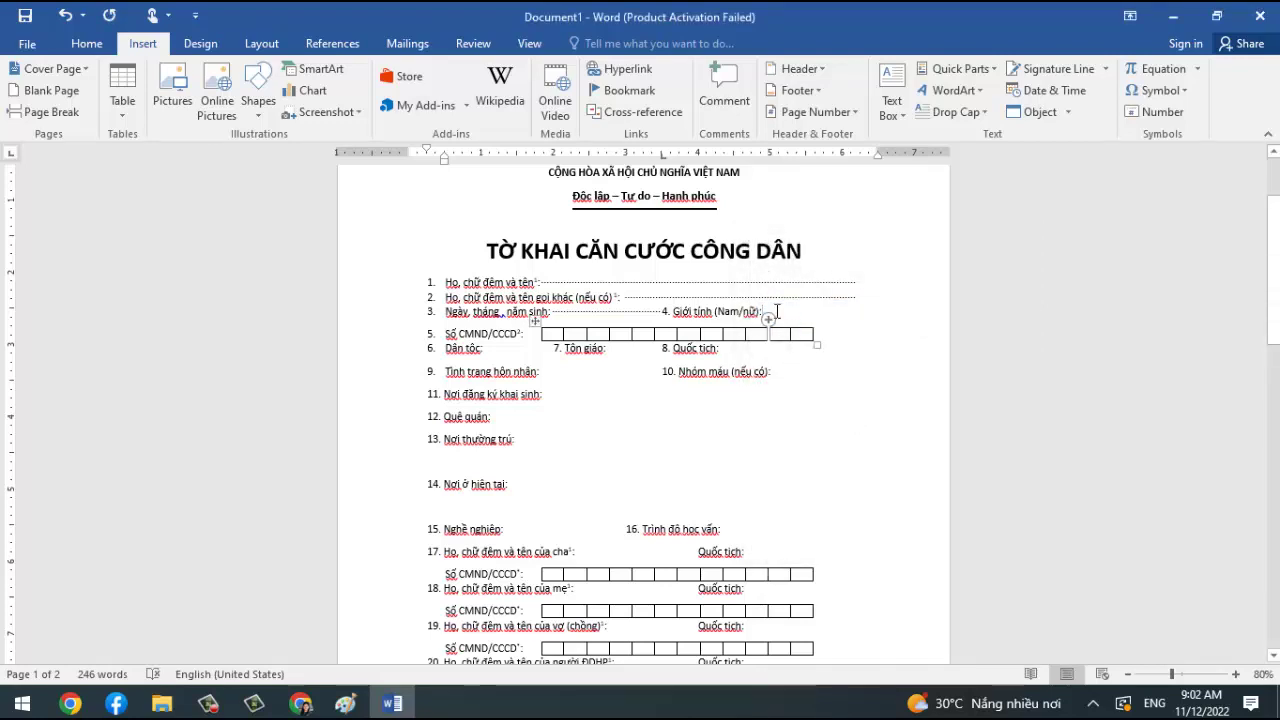
Check line 3's tab settings and dismiss them unchanged.
{"action": "right_click", "coordinate": [777, 311]}
{"action": "left_click", "coordinate": [853, 530]}
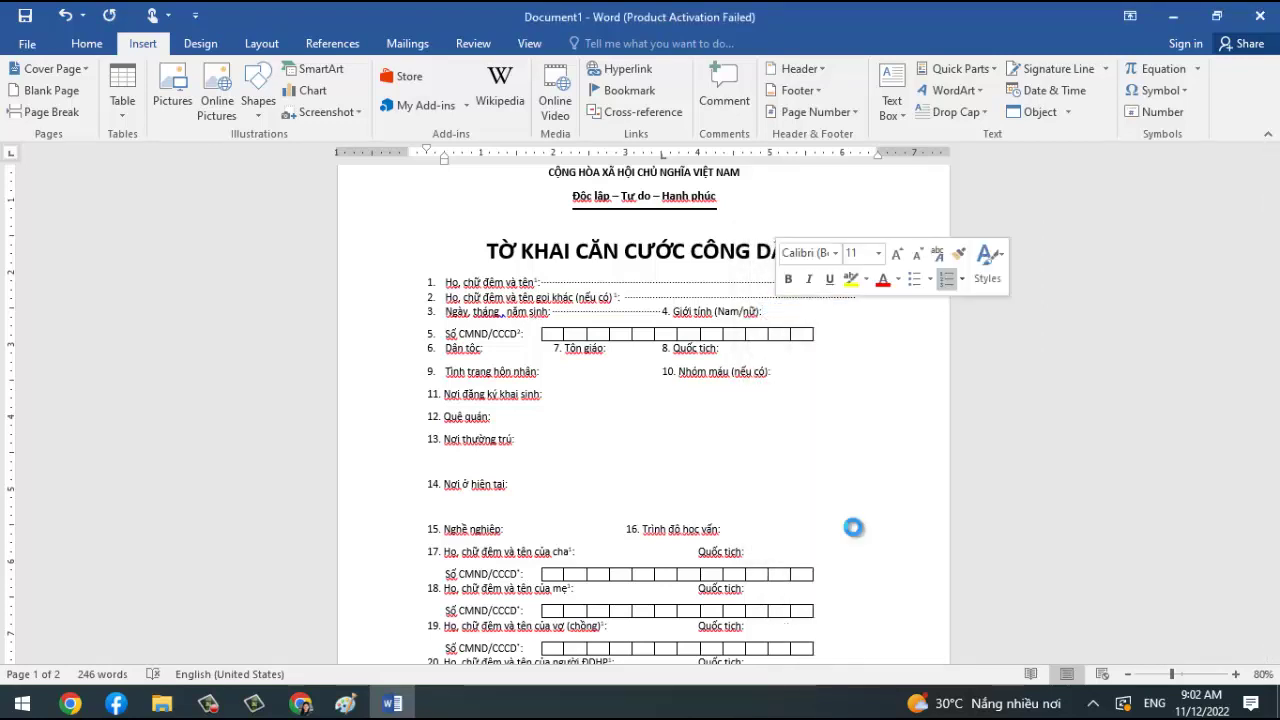
{"action": "left_click", "coordinate": [832, 587]}
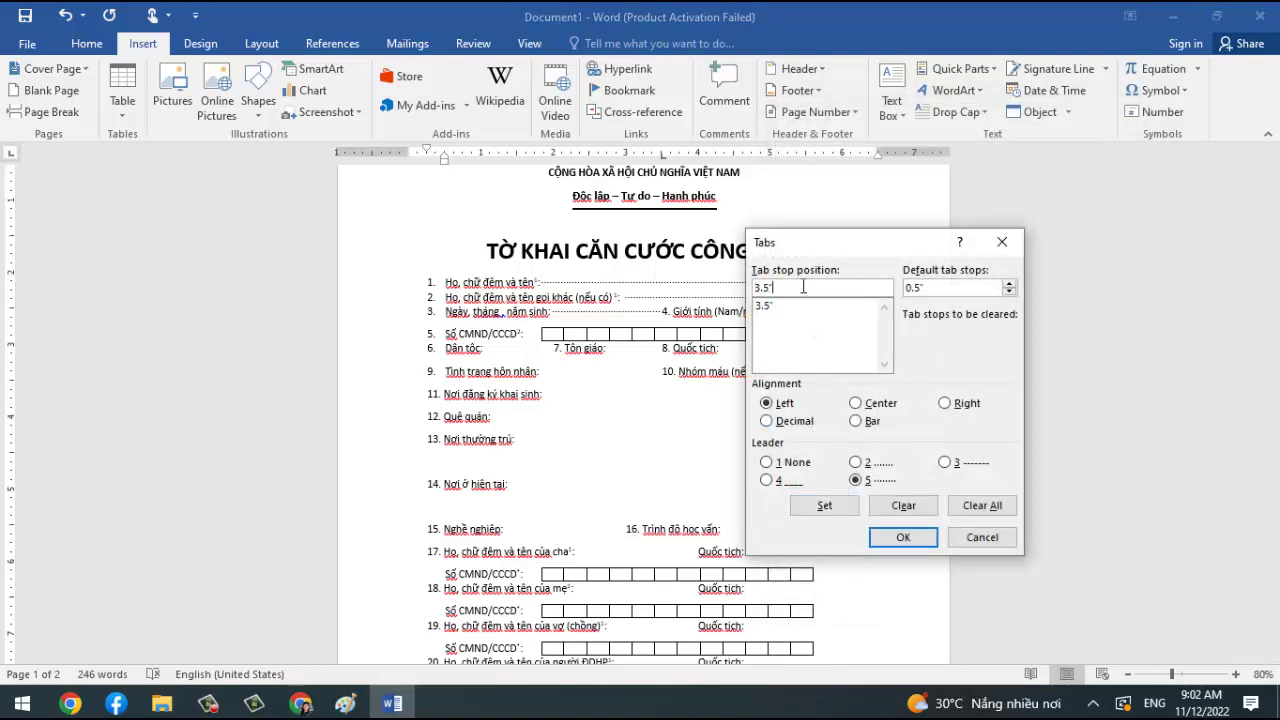
{"action": "left_click", "coordinate": [777, 306]}
{"action": "key", "text": "Return"}
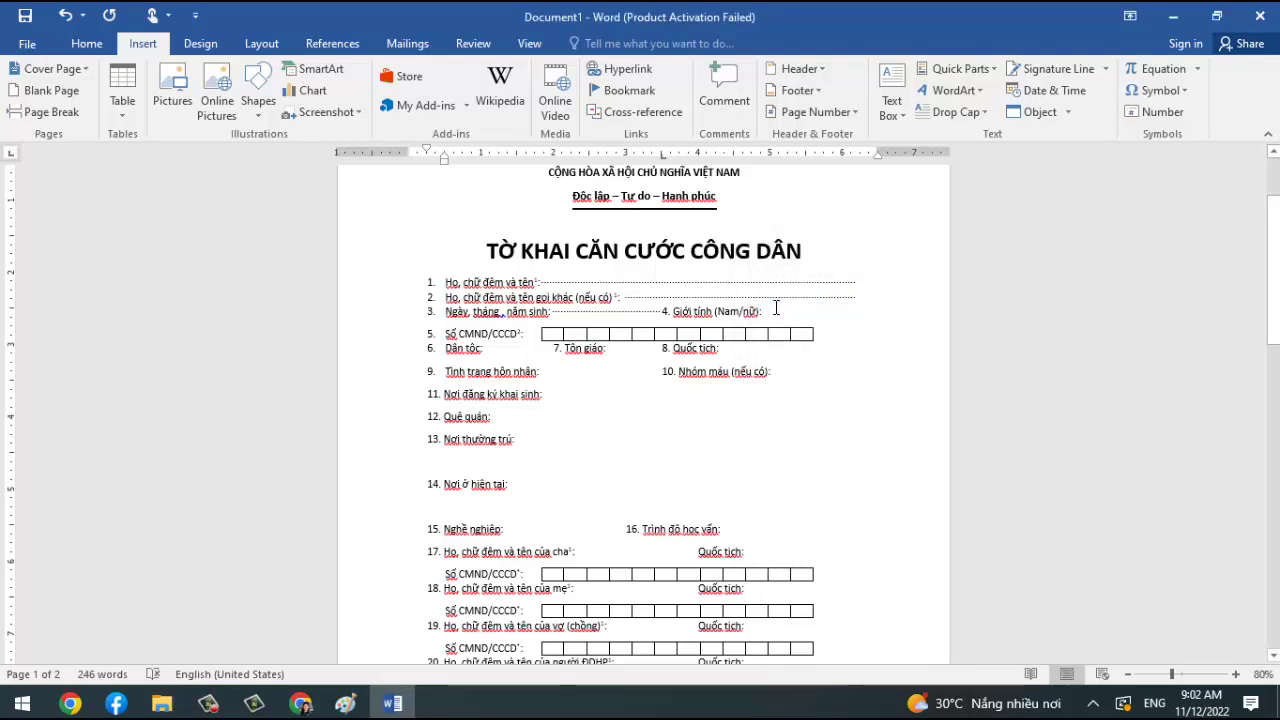
Set a 6.2-inch dotted-leader tab stop after the gender label on line 3.
{"action": "right_click", "coordinate": [774, 311]}
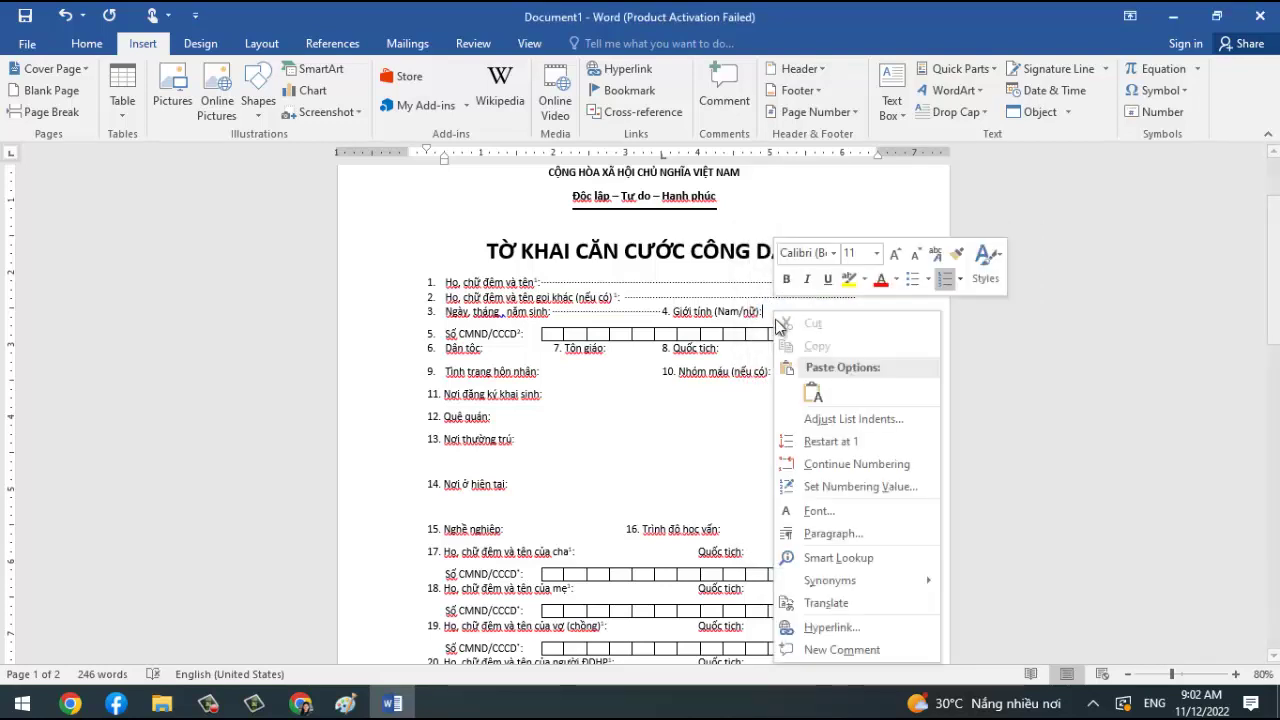
{"action": "left_click", "coordinate": [850, 550]}
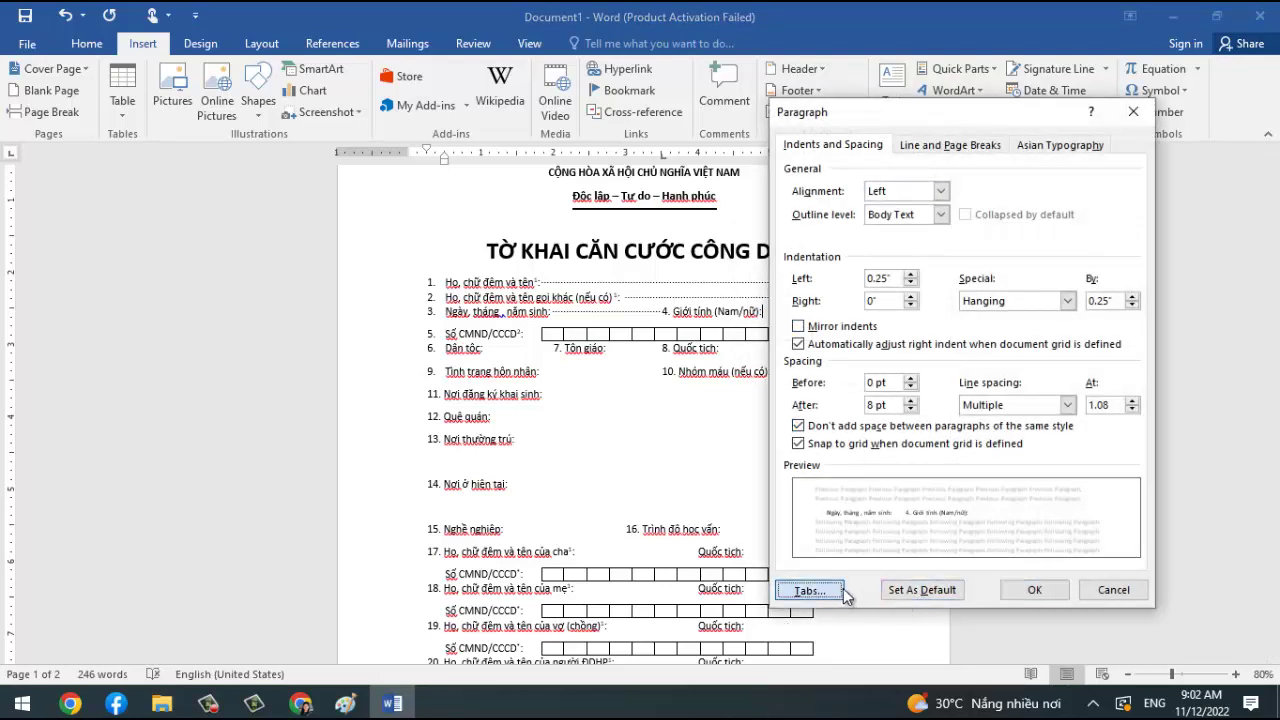
{"action": "left_click", "coordinate": [812, 598]}
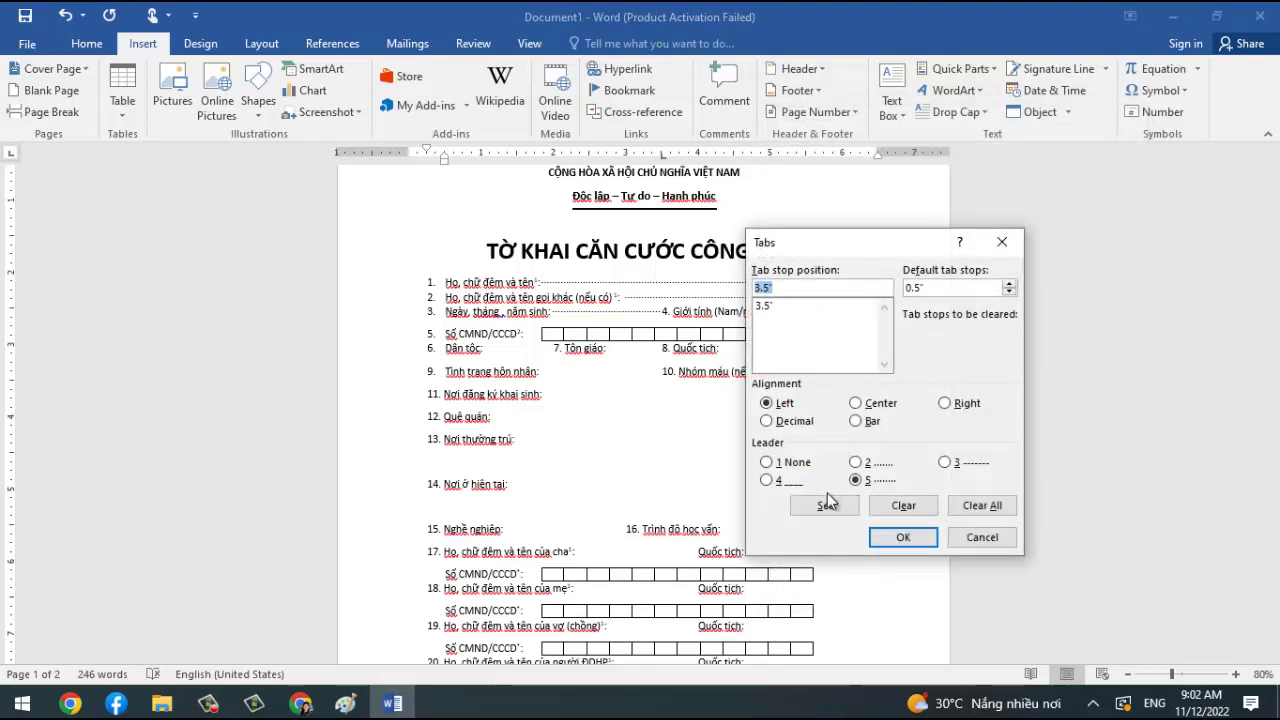
{"action": "left_click", "coordinate": [786, 287]}
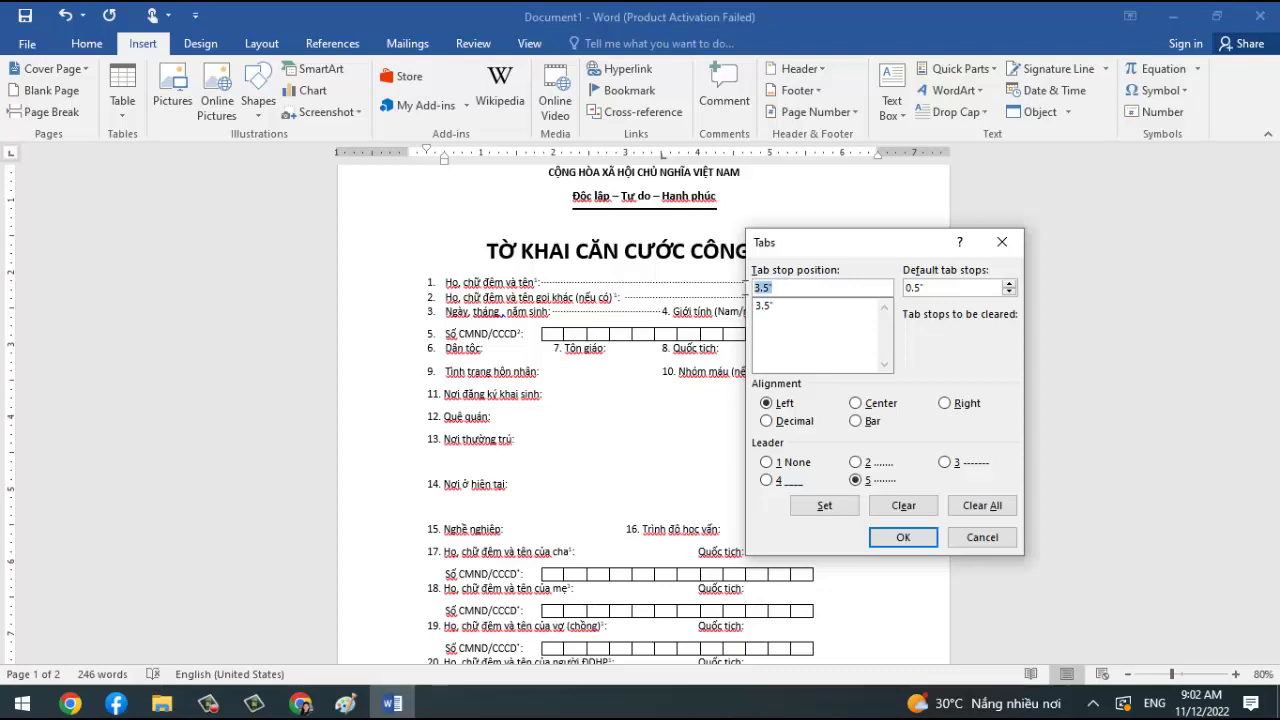
{"action": "left_click_drag", "start_coordinate": [786, 287], "coordinate": [750, 290]}
{"action": "type", "text": "6.2"}
{"action": "type", "text": "\""}
{"action": "left_click", "coordinate": [856, 479]}
{"action": "left_click", "coordinate": [848, 507]}
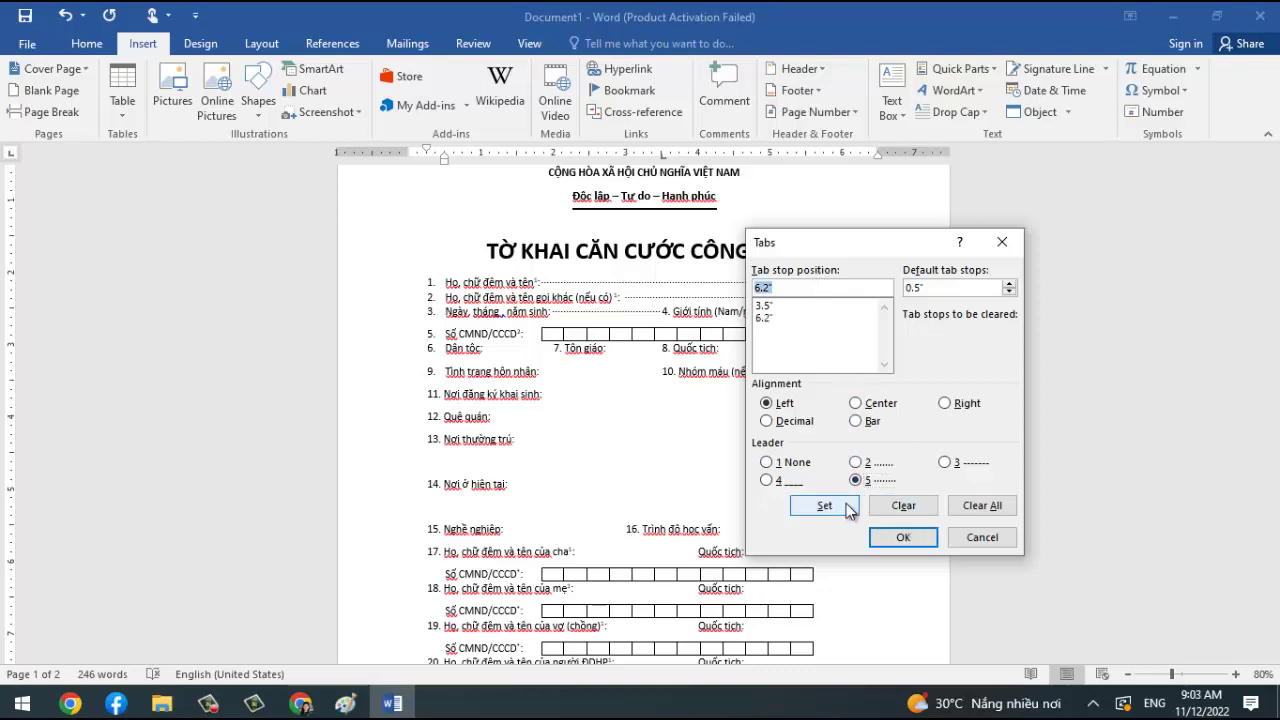
{"action": "left_click", "coordinate": [772, 318]}
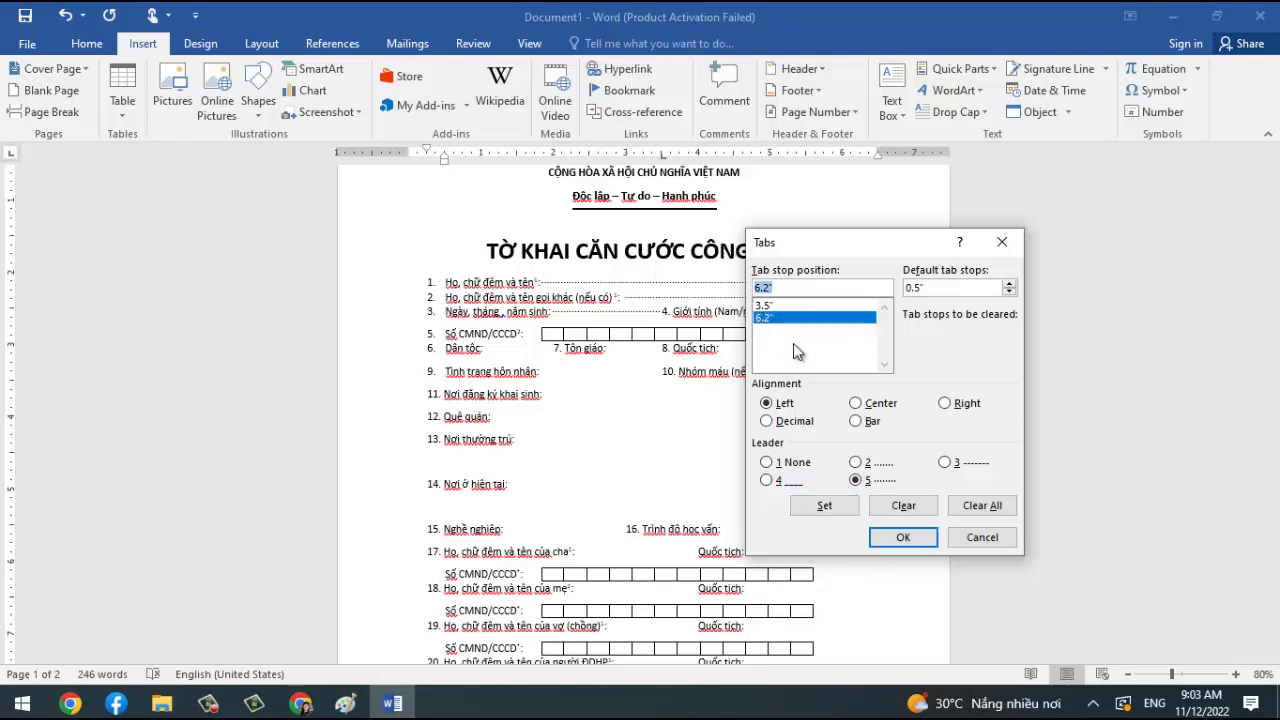
{"action": "left_click", "coordinate": [903, 537]}
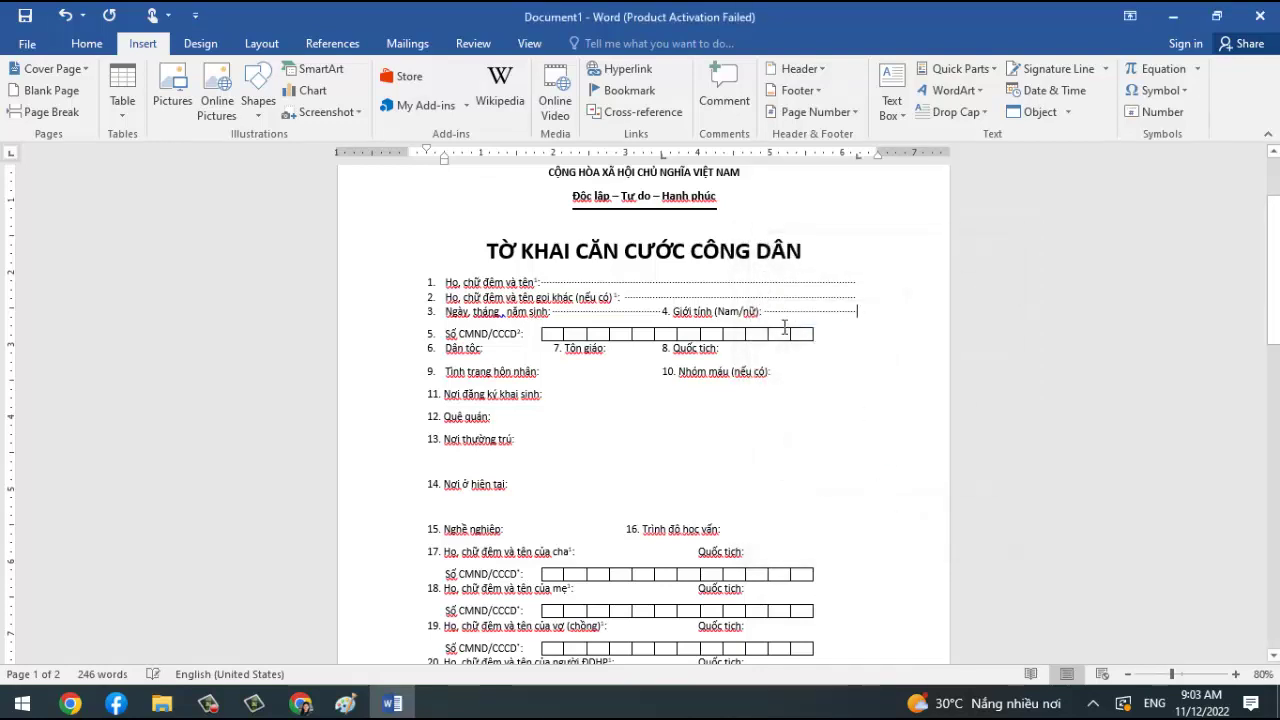
{"action": "left_click", "coordinate": [569, 374]}
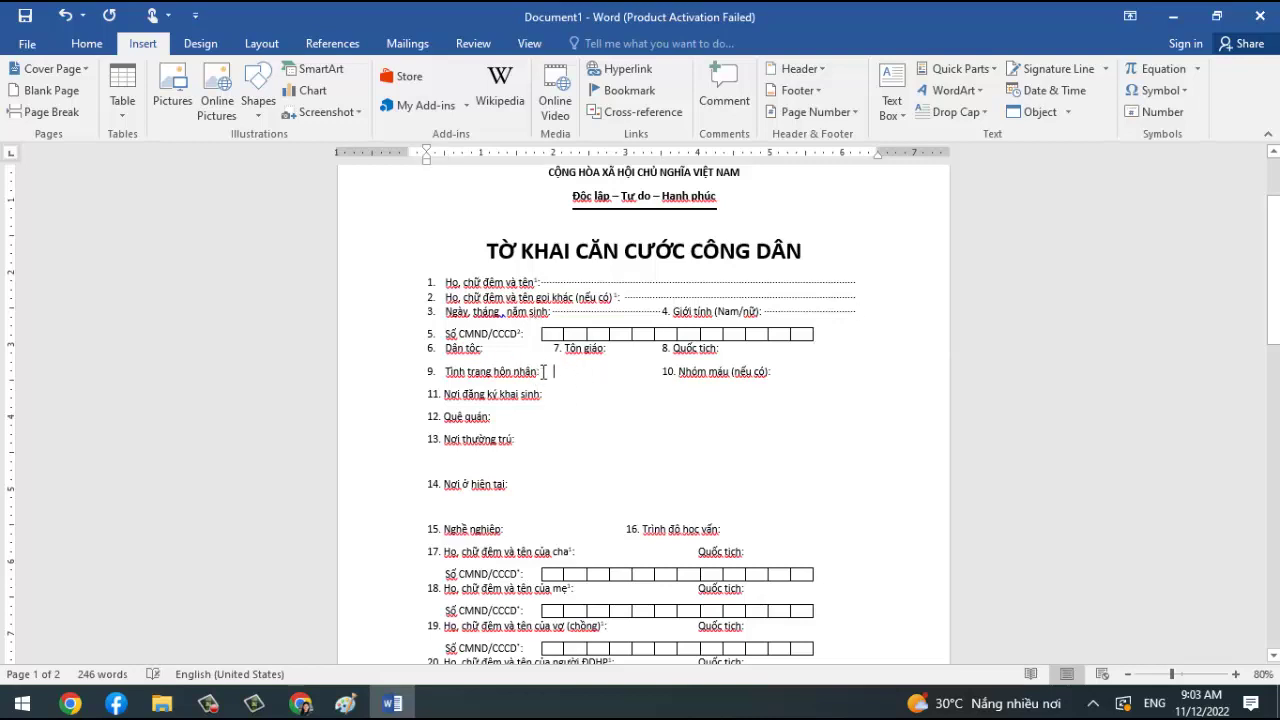
{"action": "left_click", "coordinate": [857, 313]}
{"action": "mouse_move", "coordinate": [677, 334]}
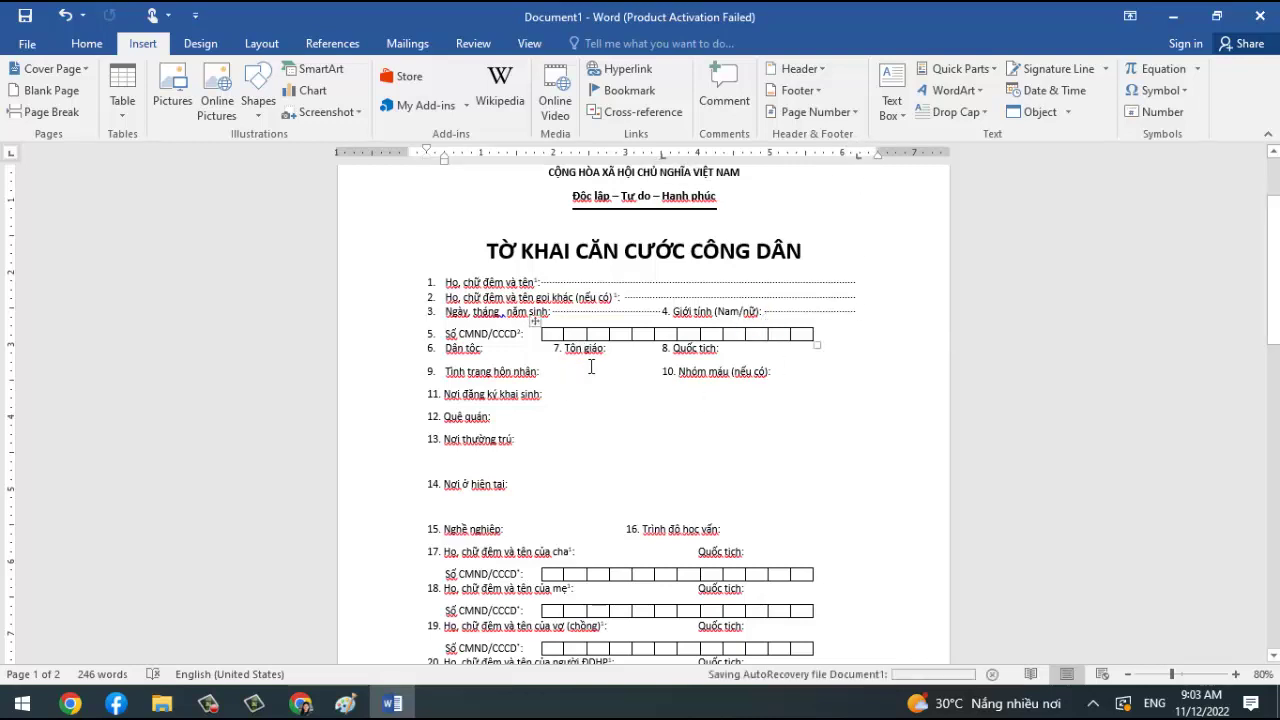
{"action": "left_click", "coordinate": [556, 376]}
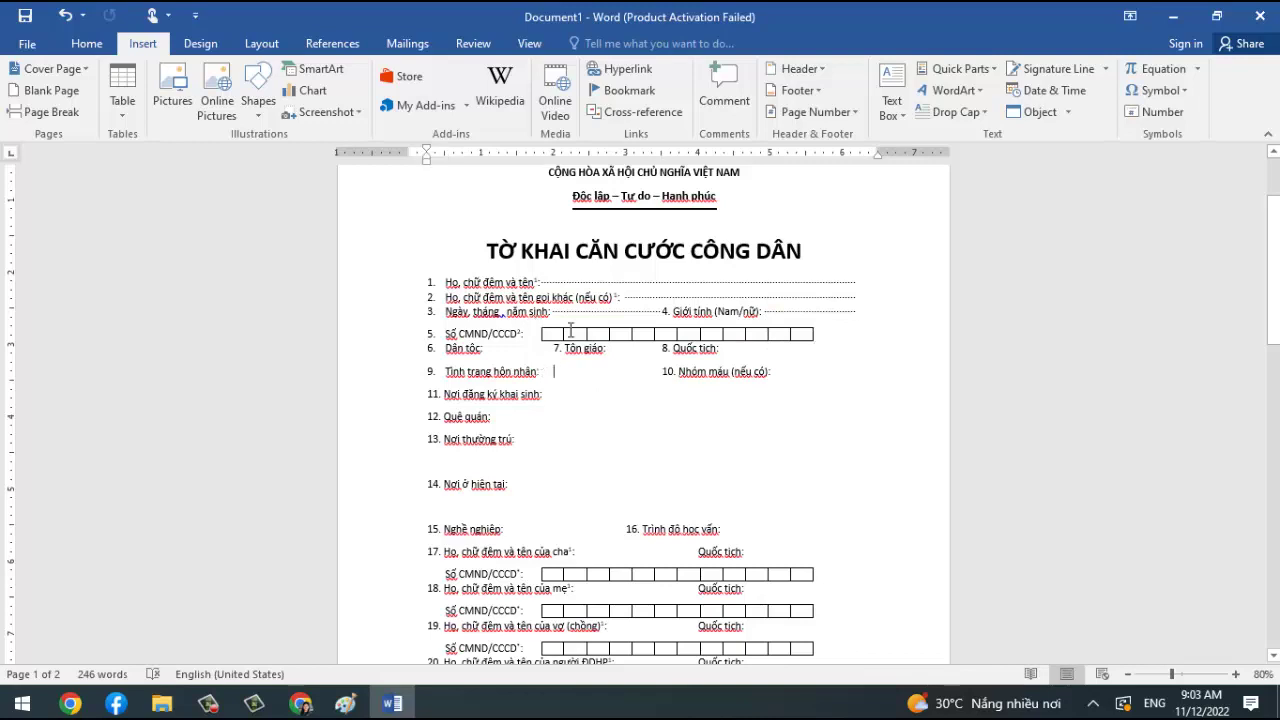
{"action": "mouse_move", "coordinate": [570, 328]}
{"action": "left_click", "coordinate": [660, 311]}
{"action": "left_click", "coordinate": [556, 313], "text": "shift"}
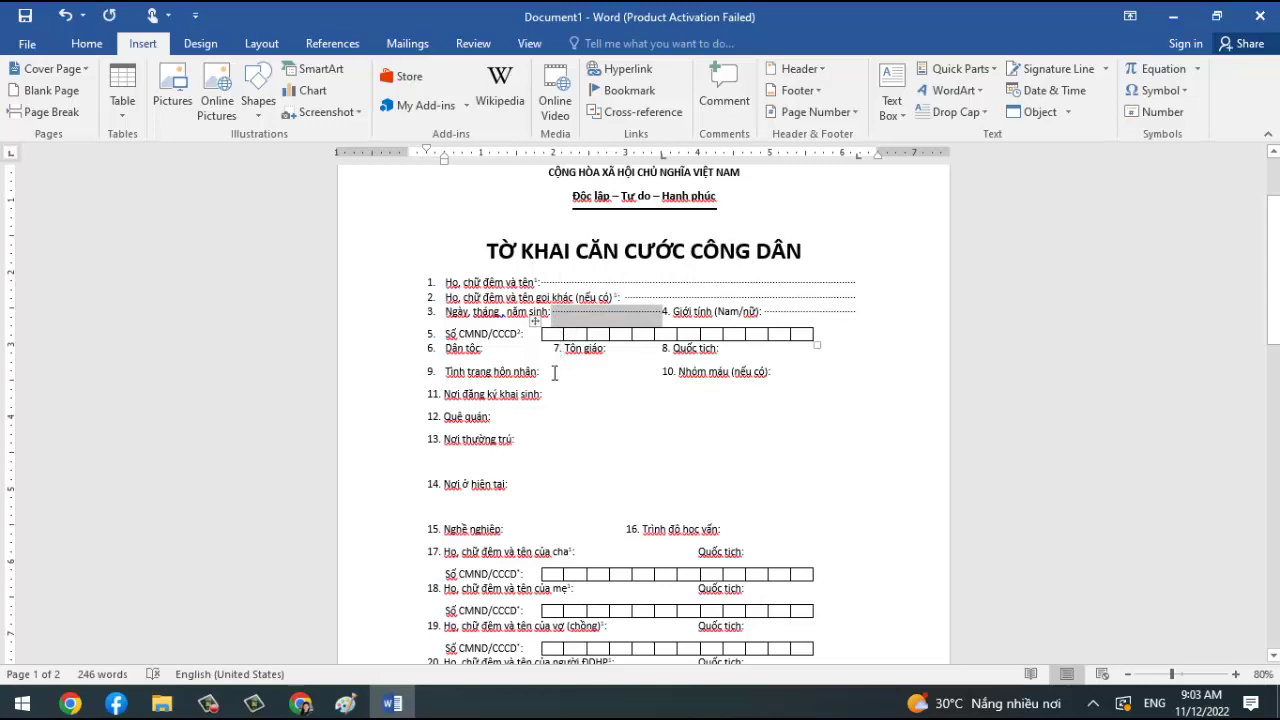
{"action": "key", "text": "Delete"}
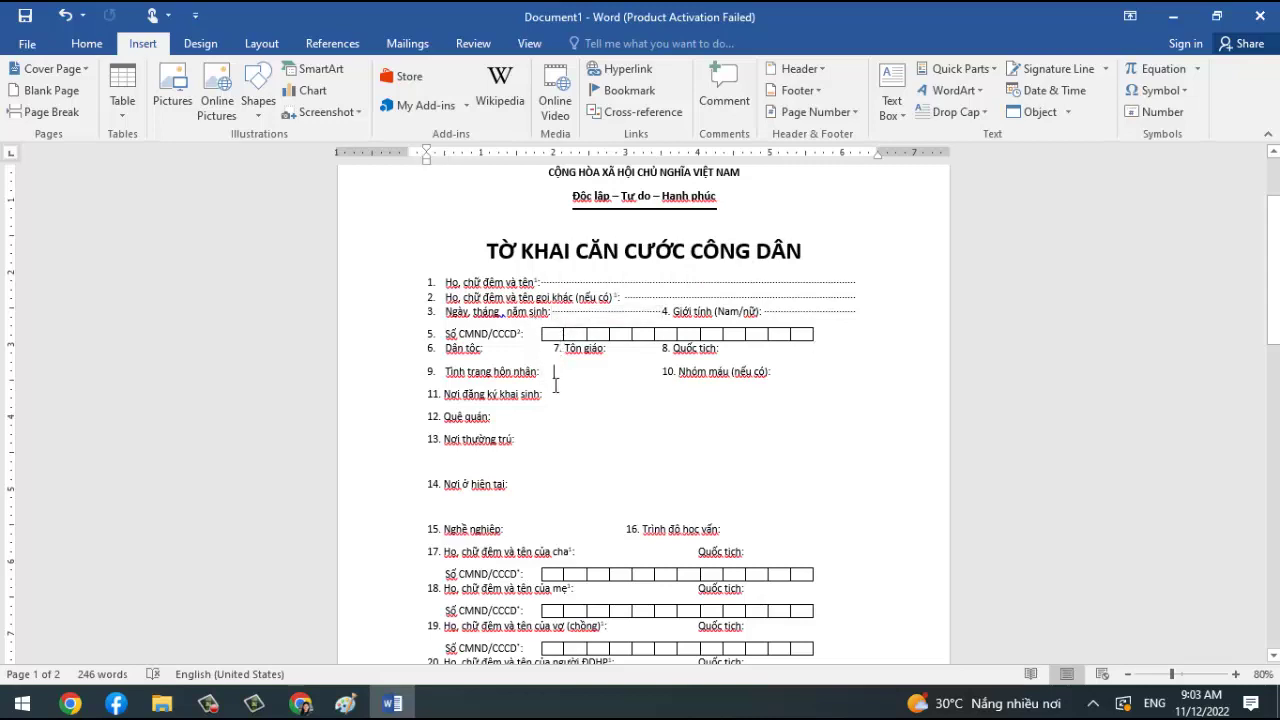
{"action": "key", "text": "ctrl+v"}
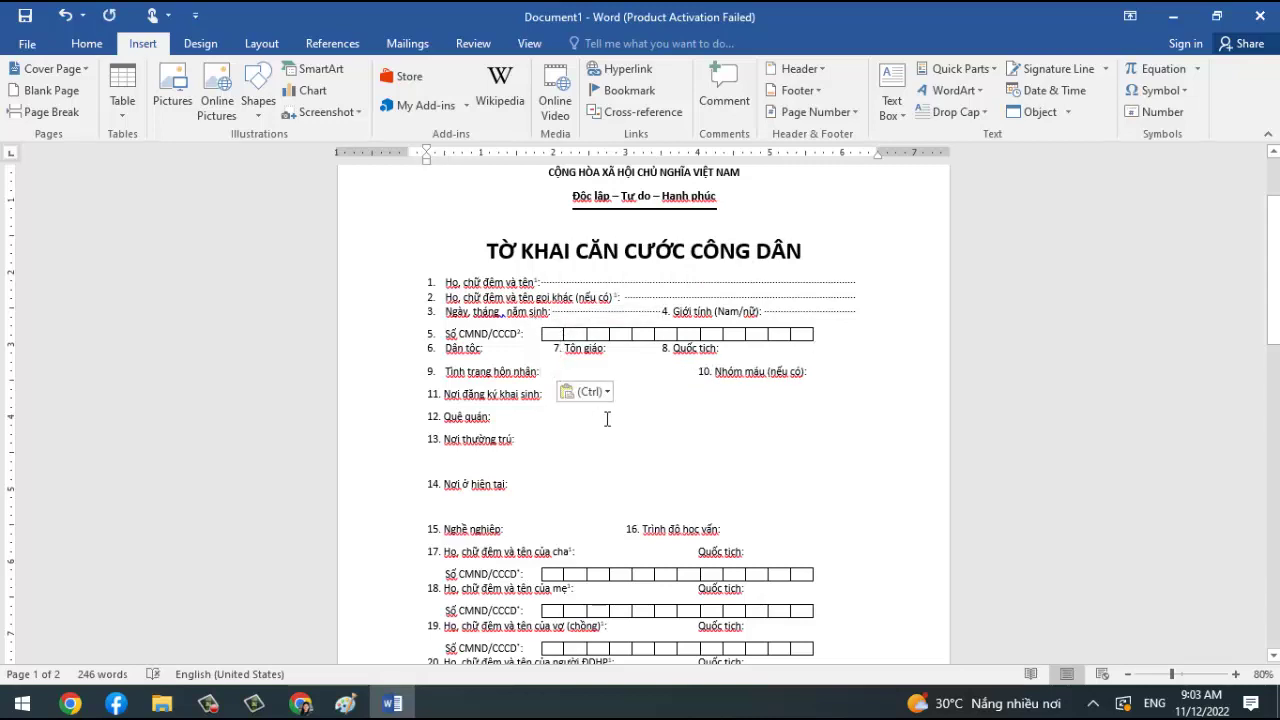
{"action": "key", "text": "ctrl+z"}
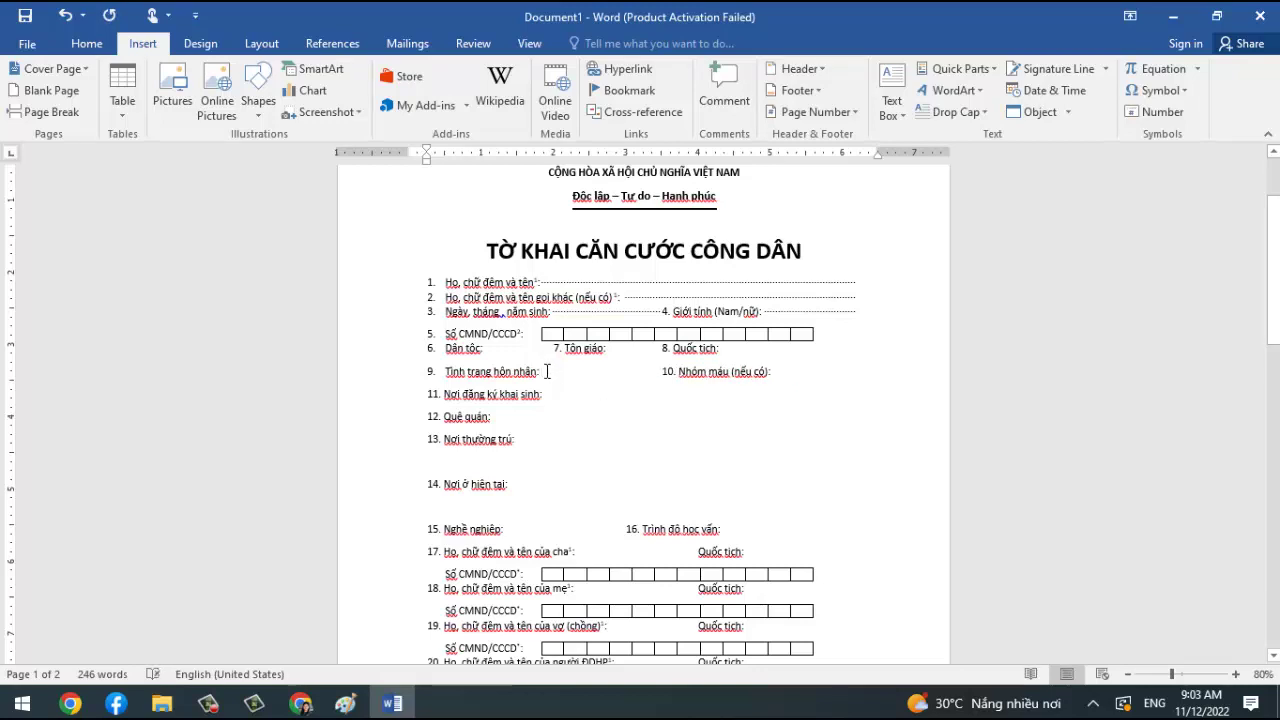
{"action": "left_click", "coordinate": [552, 153]}
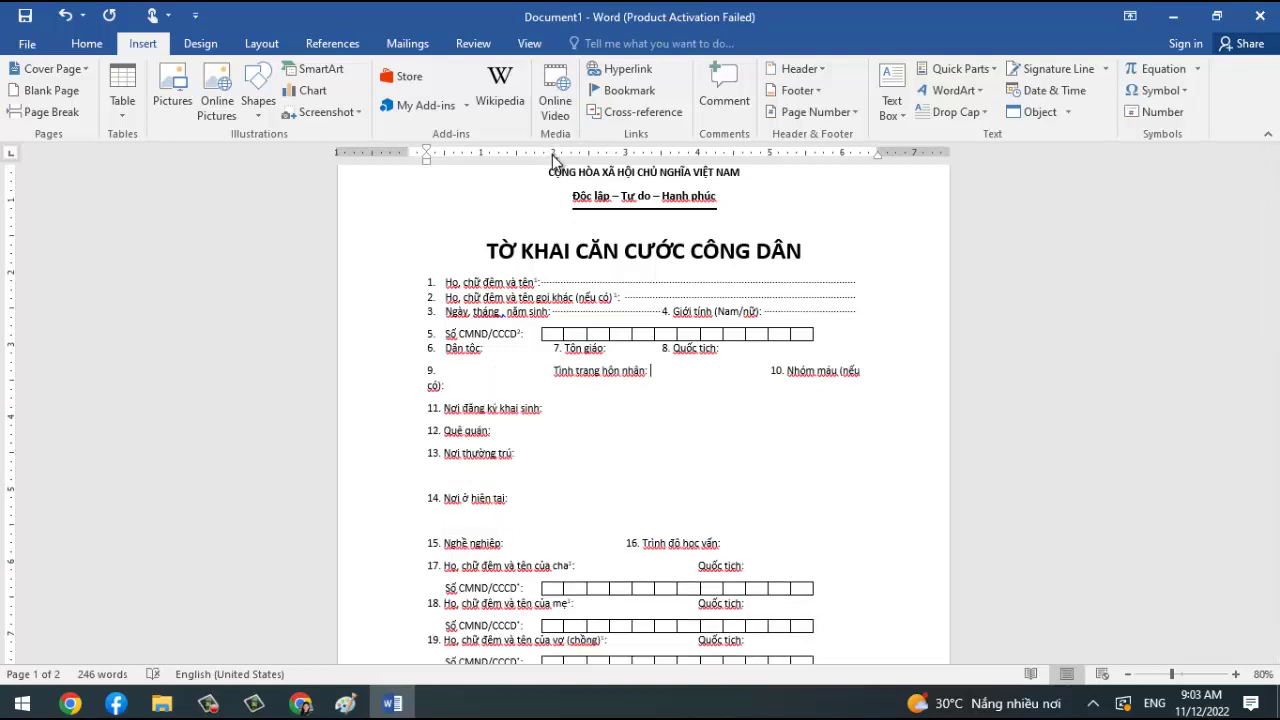
{"action": "double_click", "coordinate": [552, 153]}
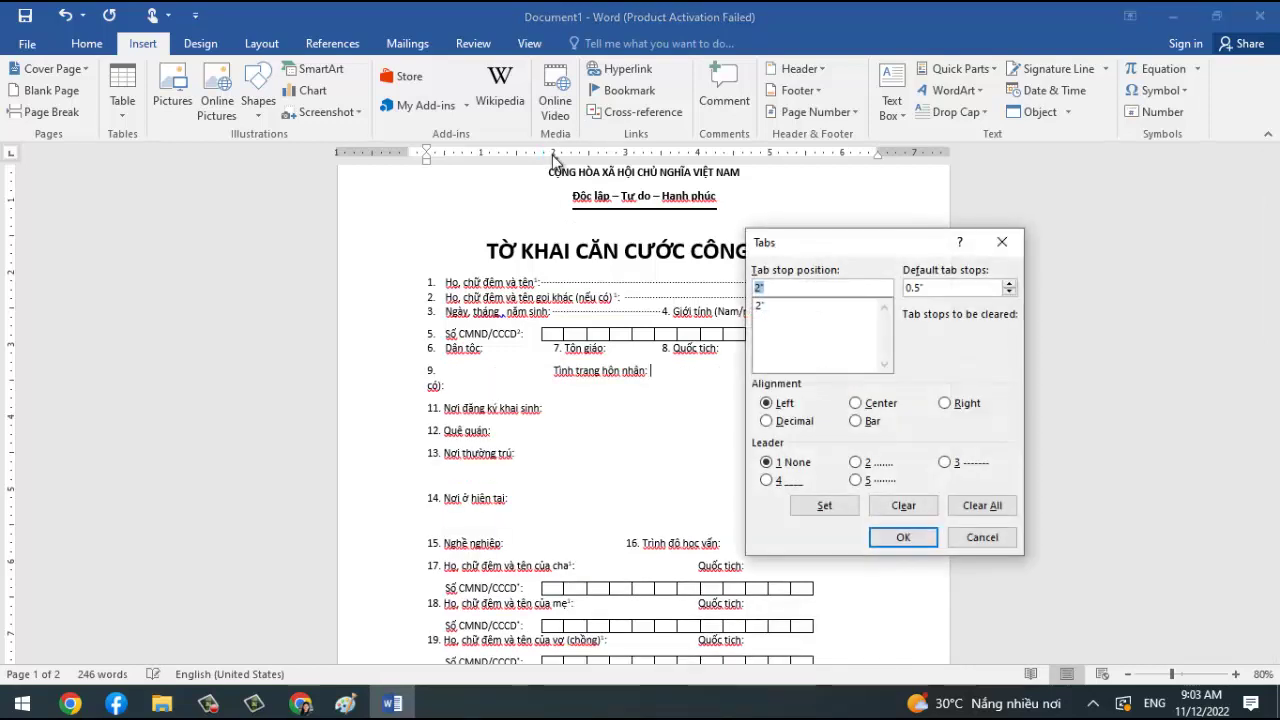
{"action": "left_click", "coordinate": [855, 481]}
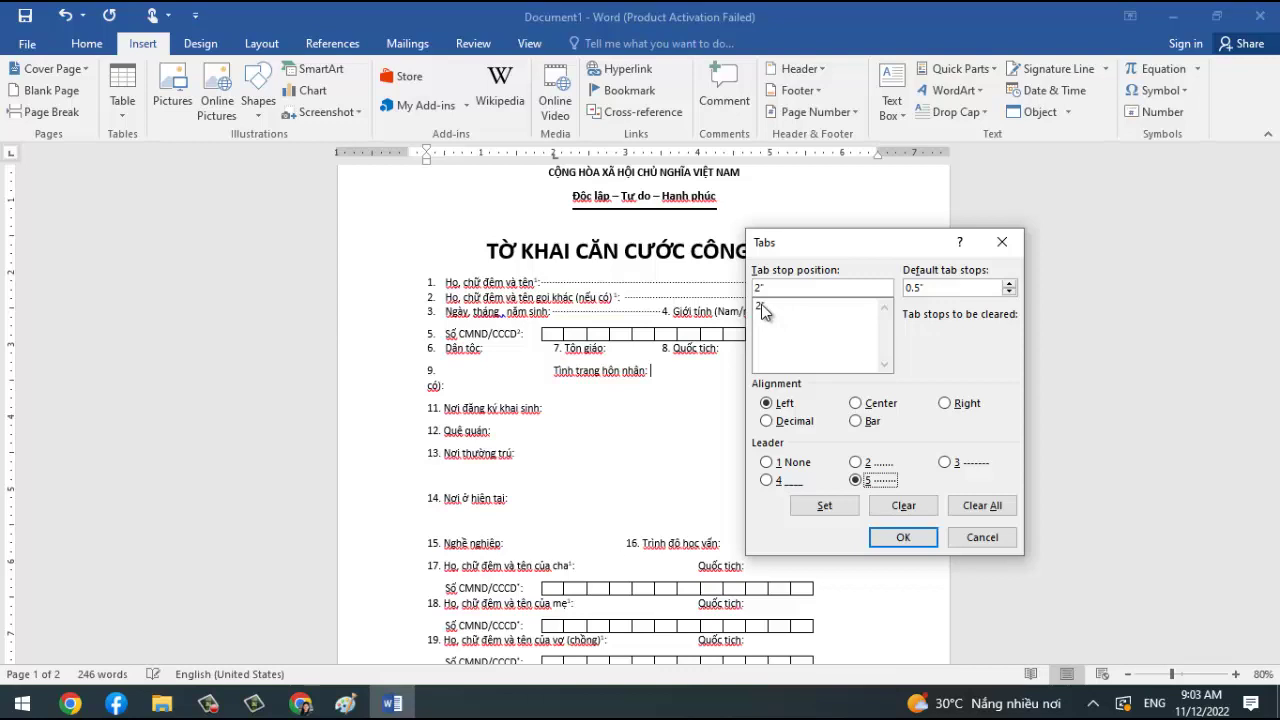
{"action": "left_click", "coordinate": [856, 404]}
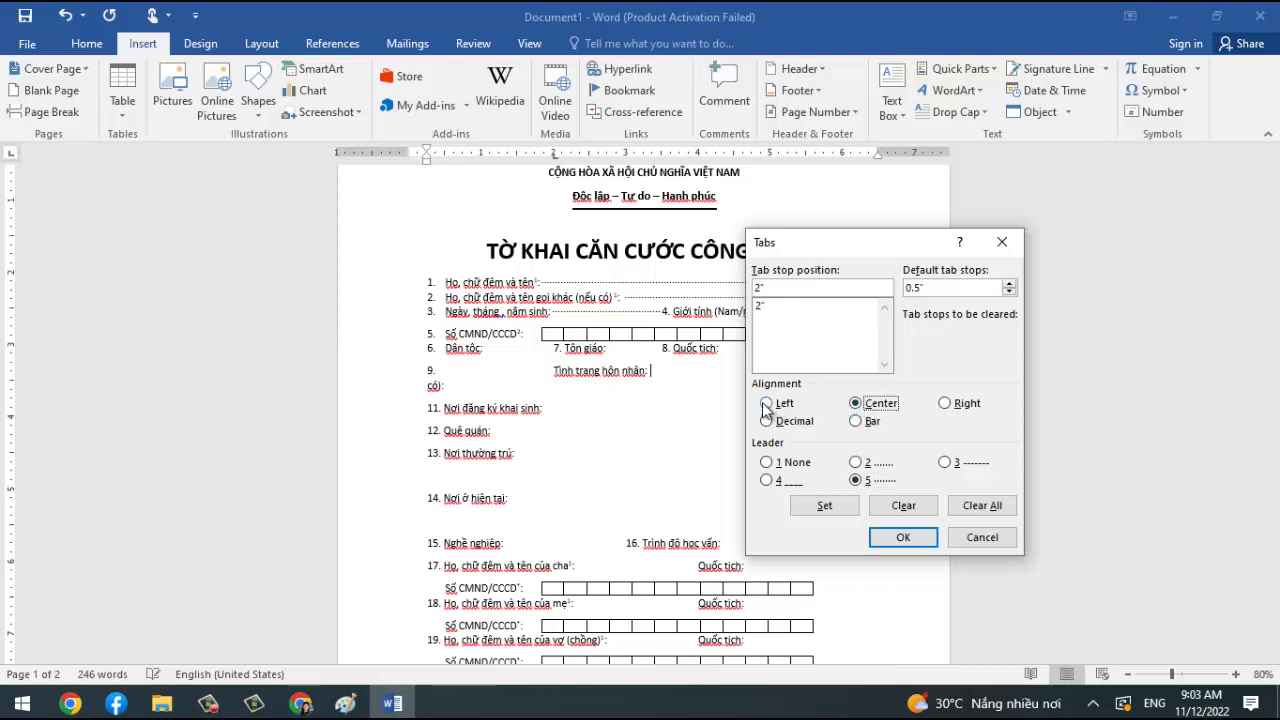
{"action": "left_click", "coordinate": [944, 404]}
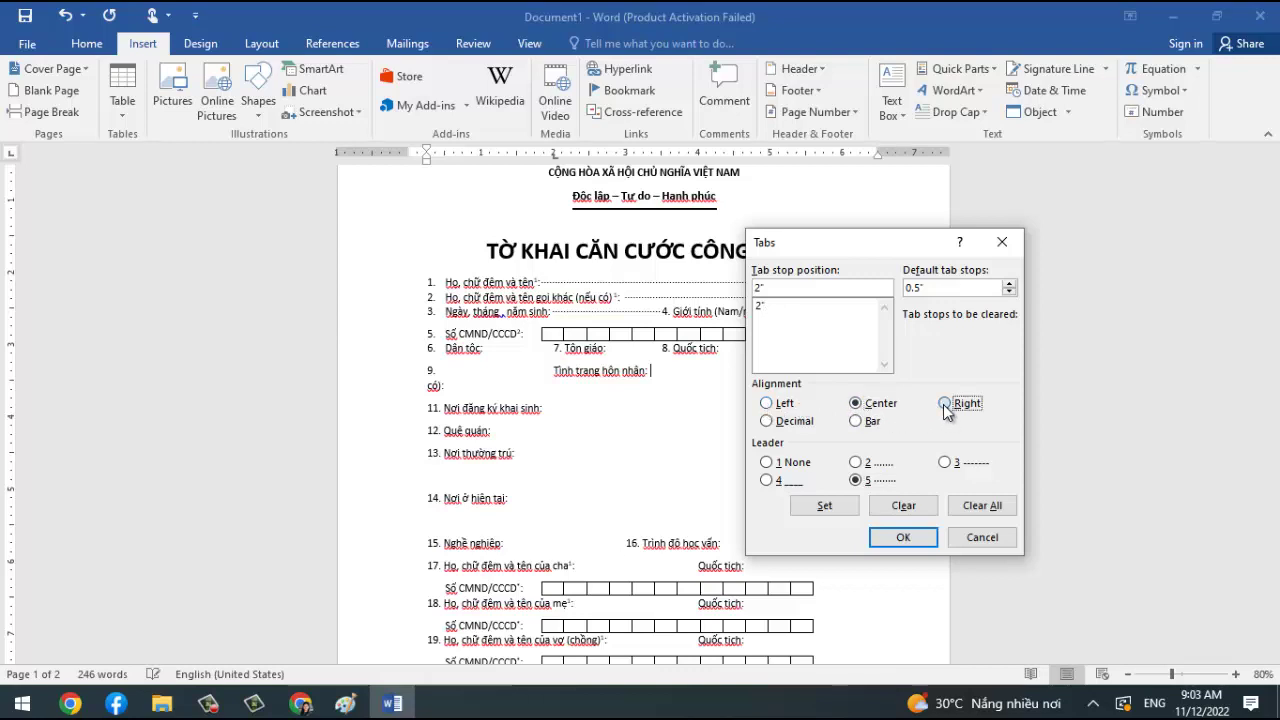
{"action": "left_click", "coordinate": [826, 508]}
{"action": "left_click", "coordinate": [895, 544]}
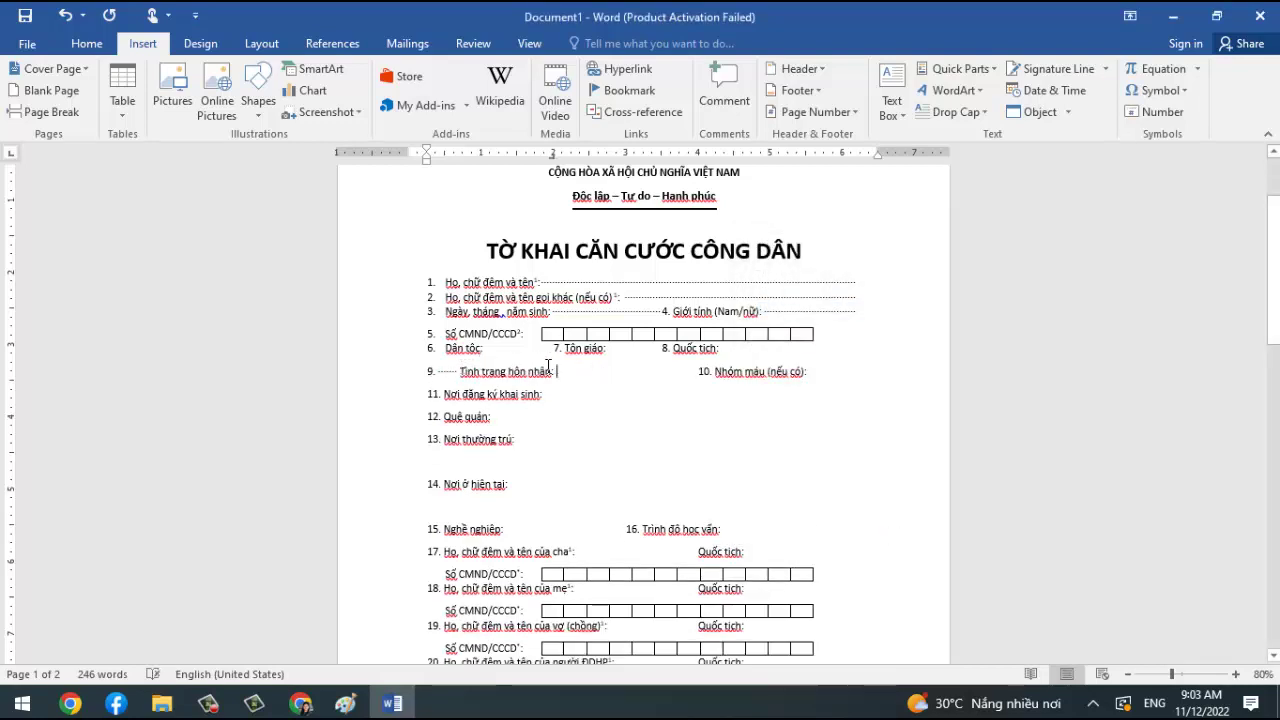
{"action": "key", "text": "ctrl+z"}
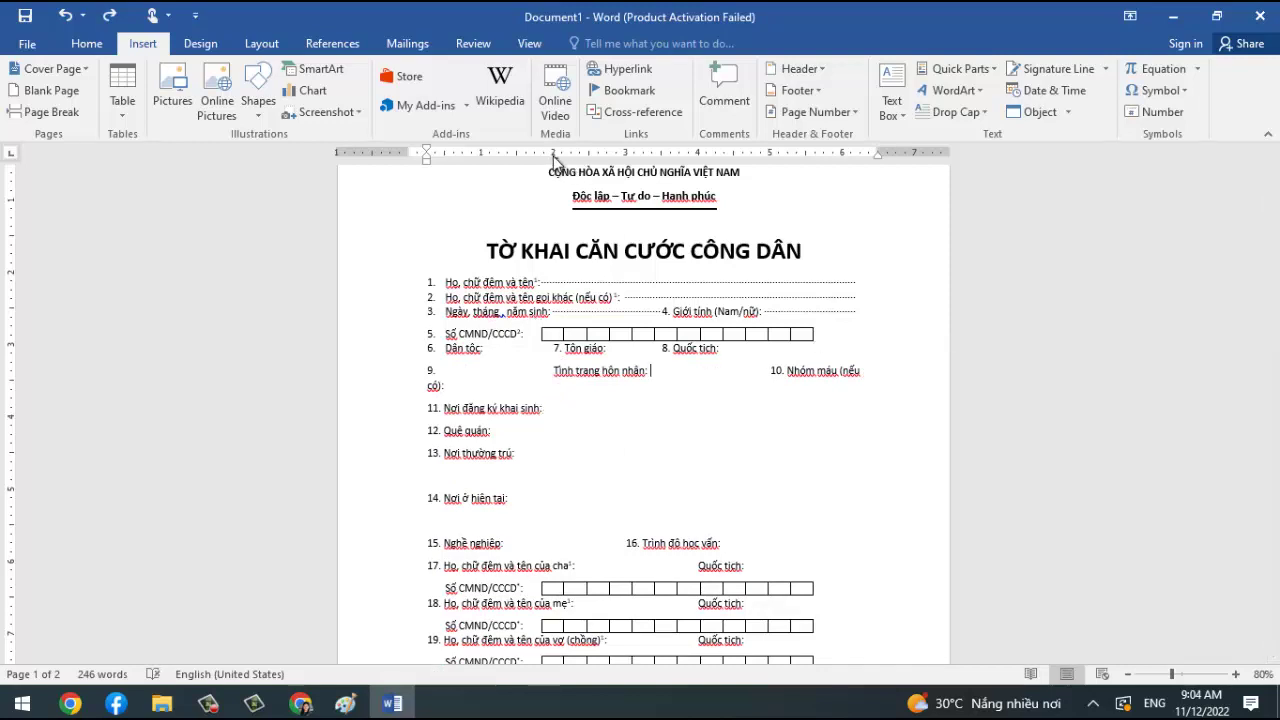
{"action": "left_click_drag", "start_coordinate": [554, 156], "coordinate": [543, 217]}
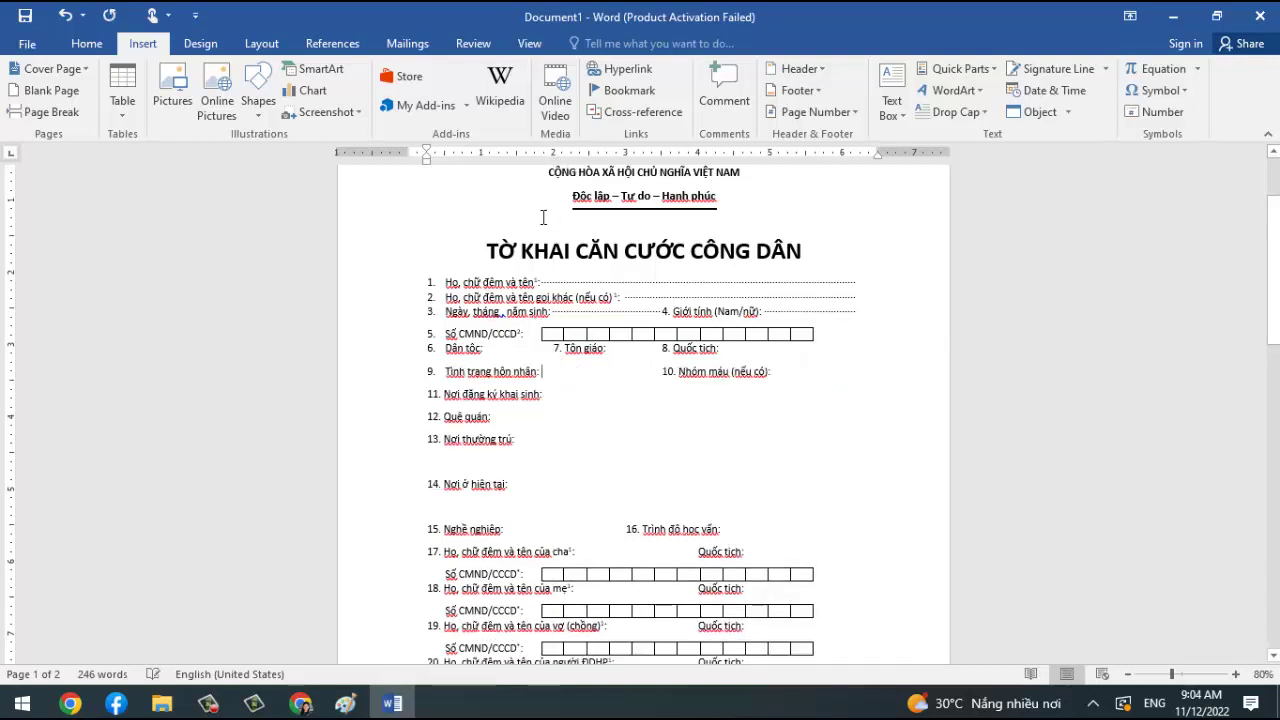
Try a 3.5-inch dotted tab stop on line 9, then undo it and the inserted tab.
{"action": "right_click", "coordinate": [554, 371]}
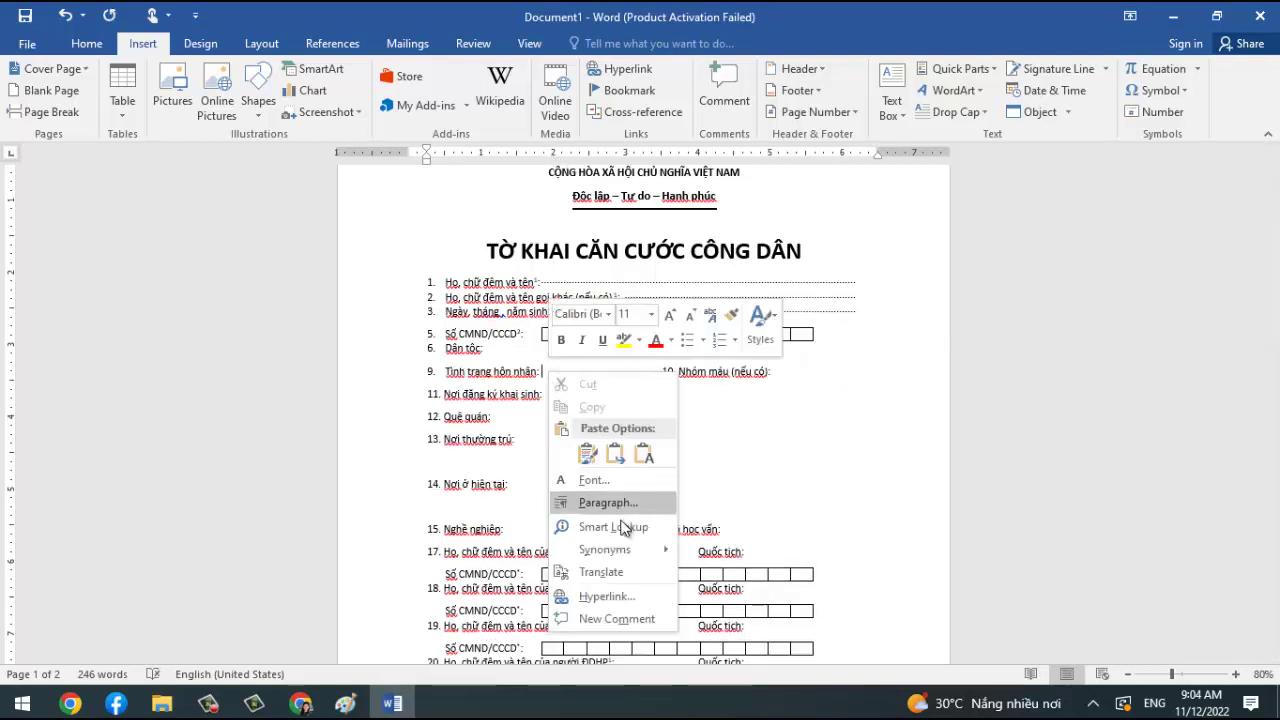
{"action": "left_click", "coordinate": [605, 502]}
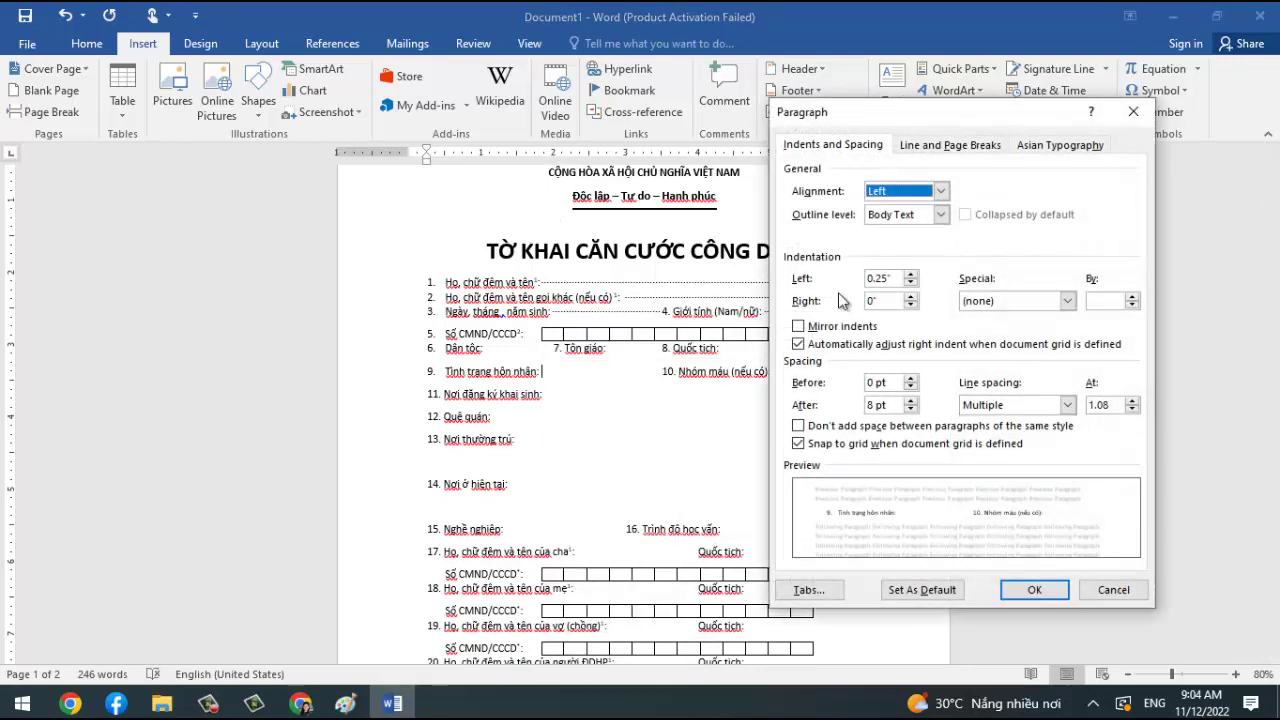
{"action": "left_click", "coordinate": [838, 593]}
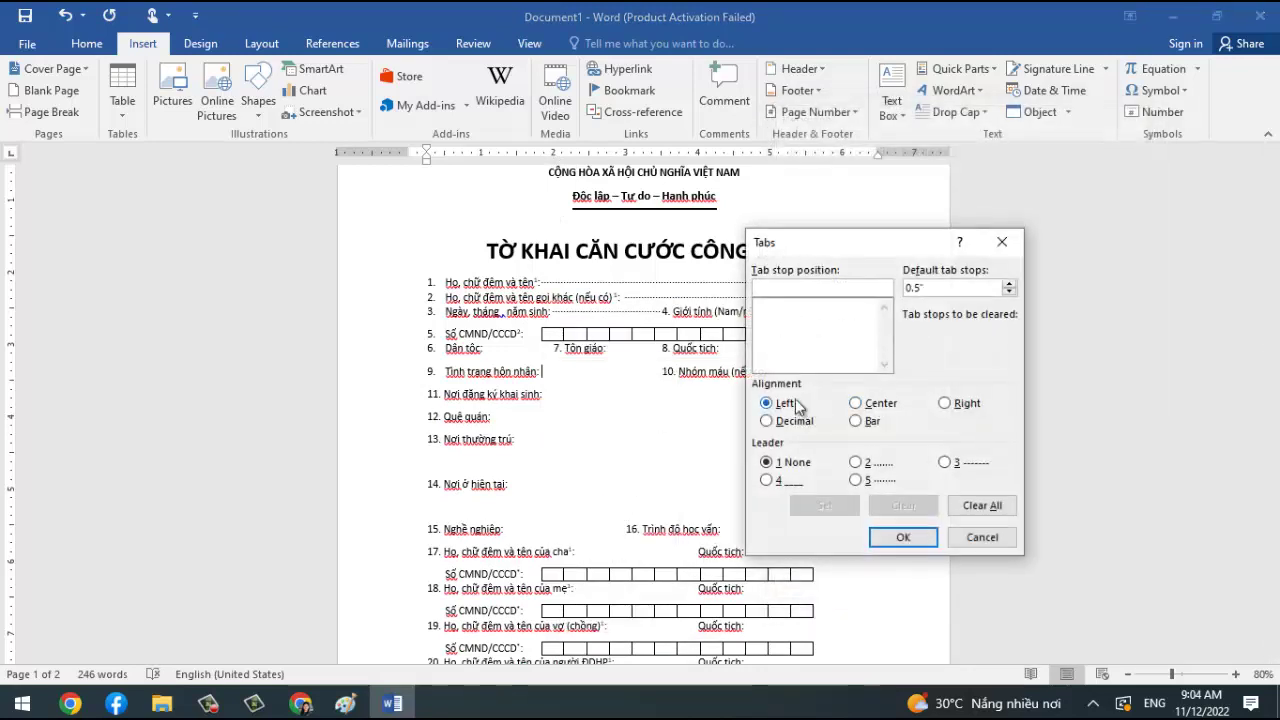
{"action": "left_click_drag", "start_coordinate": [811, 250], "coordinate": [875, 254]}
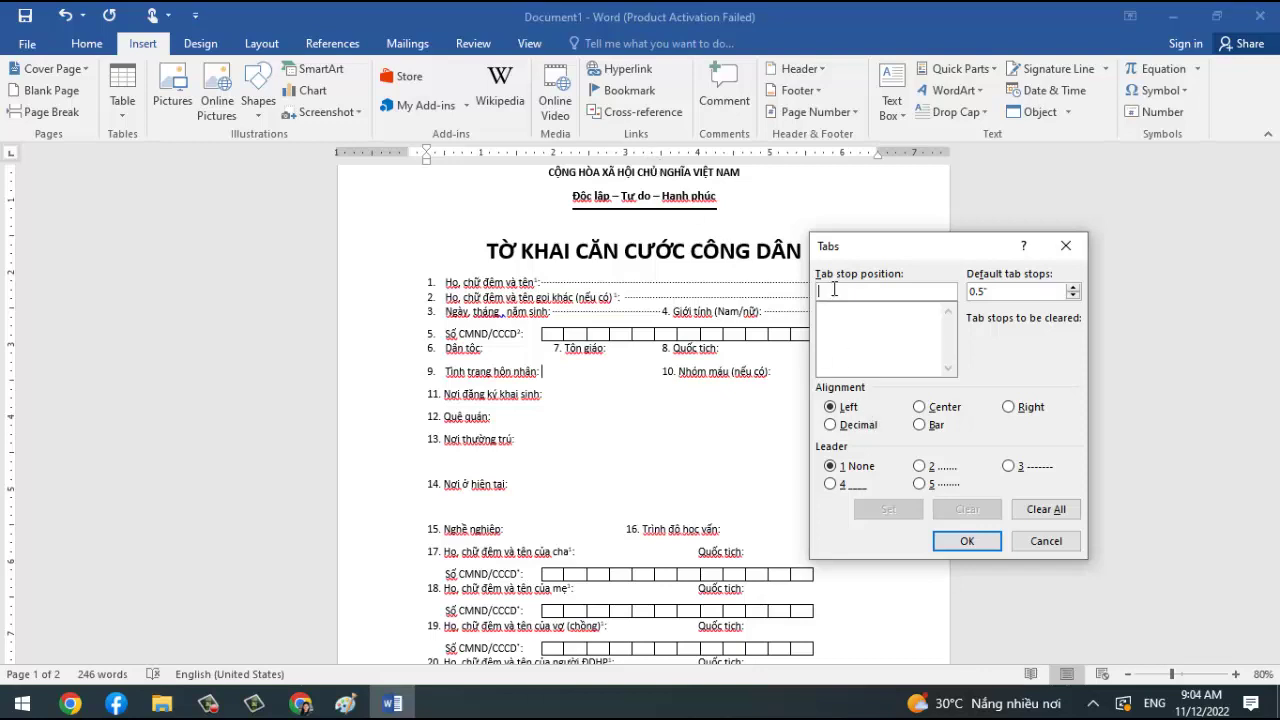
{"action": "type", "text": "3.5"}
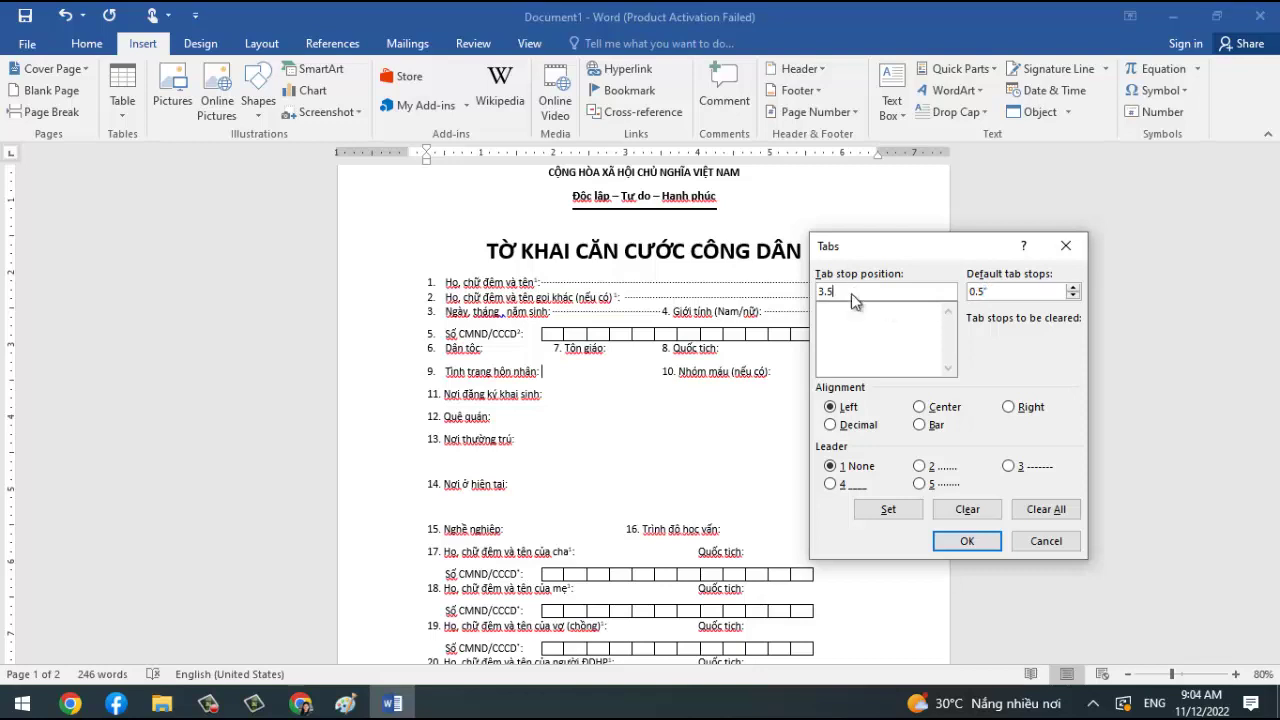
{"action": "left_click", "coordinate": [851, 327]}
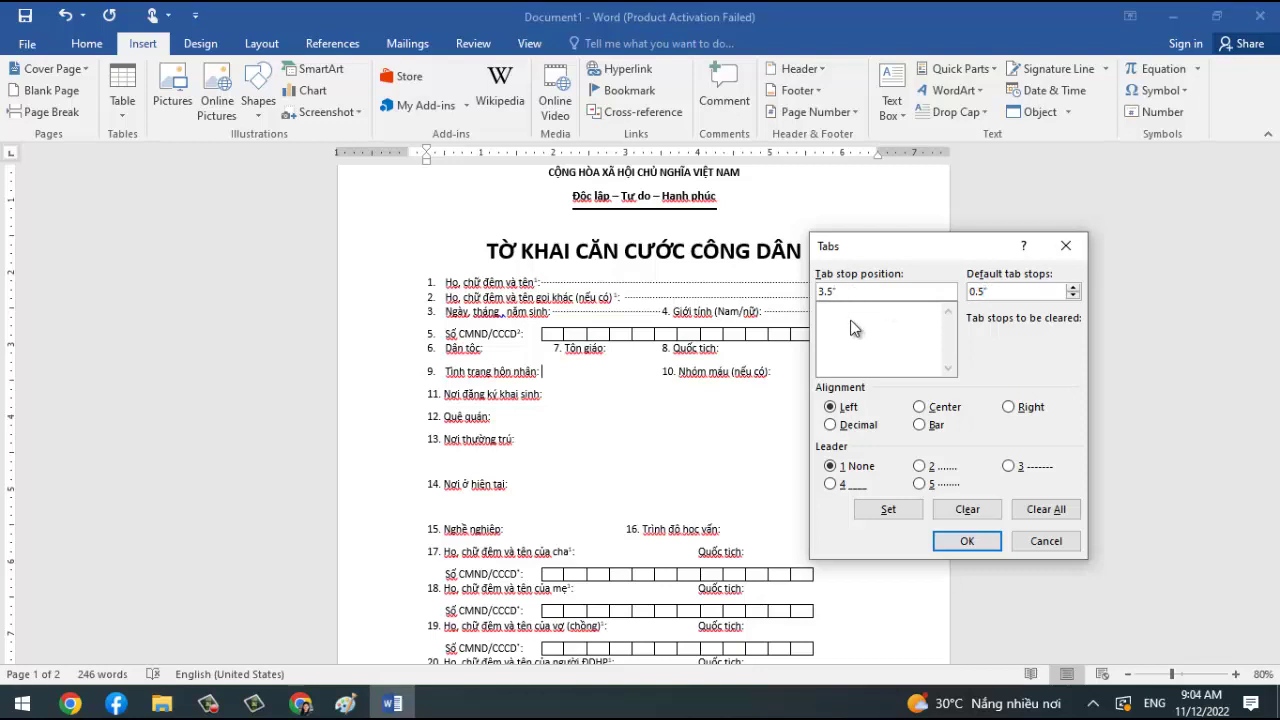
{"action": "left_click", "coordinate": [919, 484]}
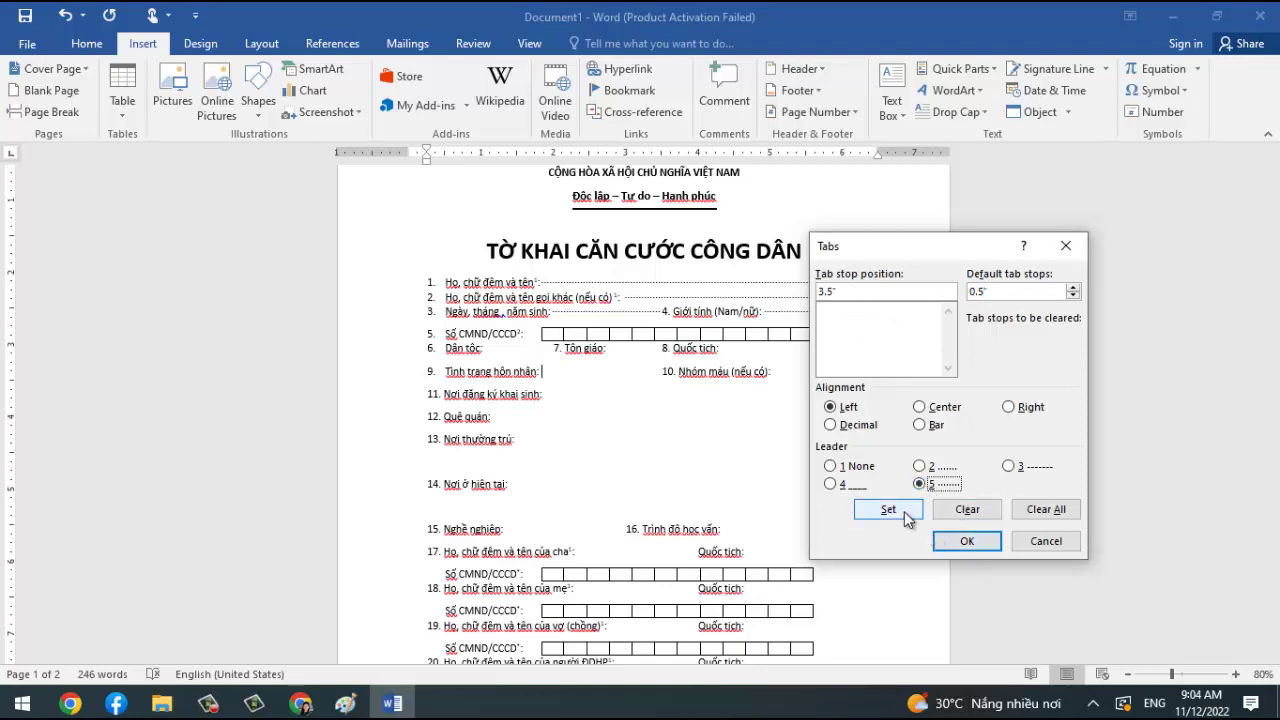
{"action": "left_click", "coordinate": [904, 511]}
{"action": "left_click", "coordinate": [966, 543]}
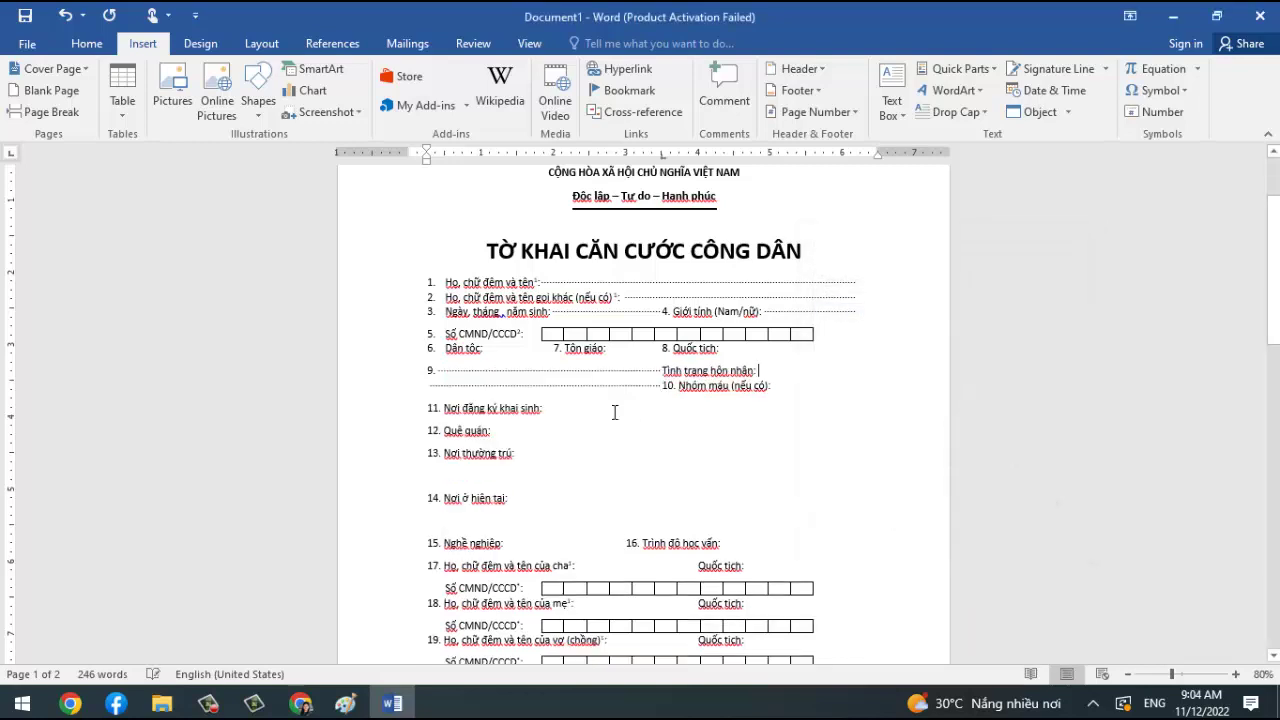
{"action": "key", "text": "ctrl+z"}
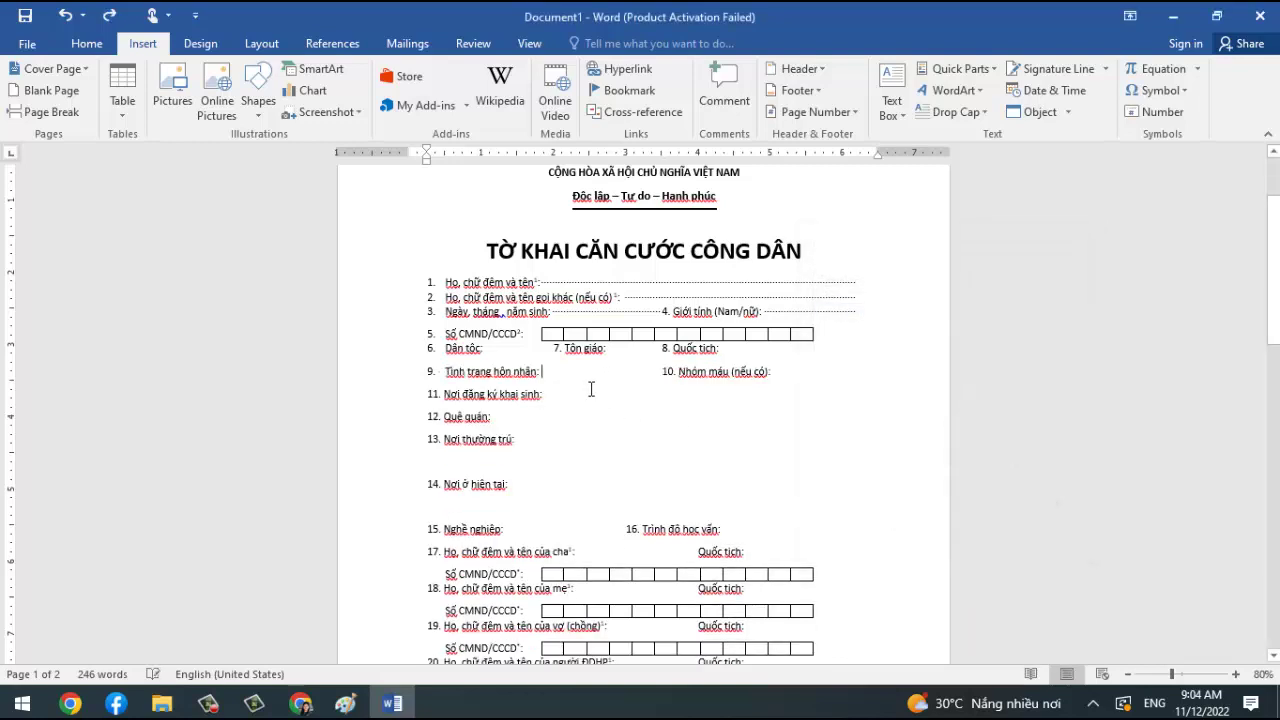
{"action": "key", "text": "Tab"}
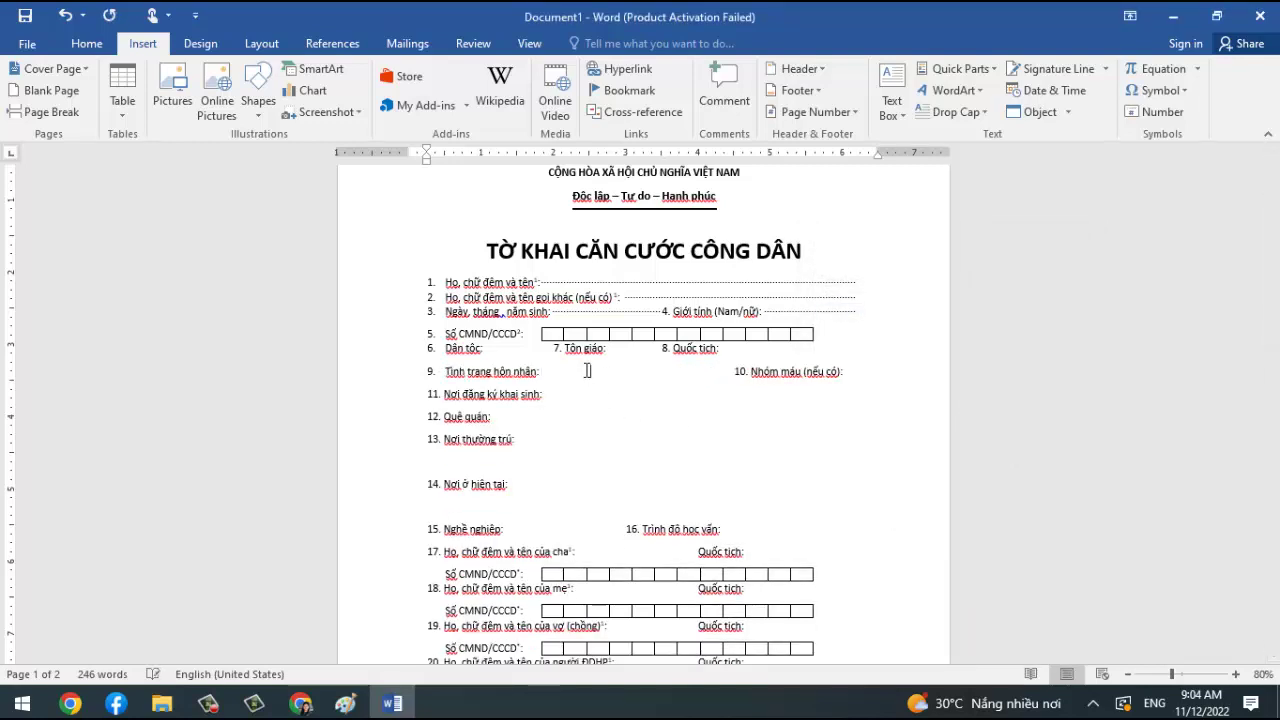
{"action": "key", "text": "ctrl+z"}
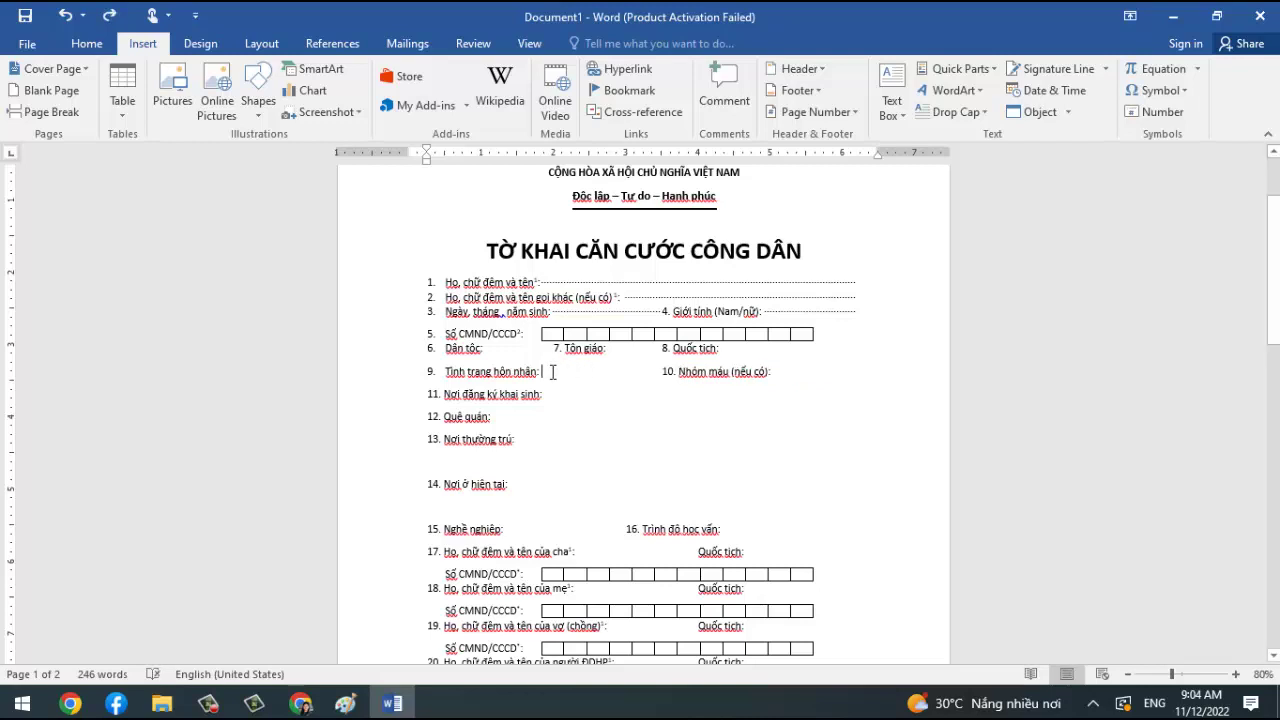
Retry the 3.5-inch dotted stop, undo it, and re-space '10. Nhóm máu (nếu có)' with plain tabs.
{"action": "right_click", "coordinate": [552, 372]}
{"action": "left_click", "coordinate": [611, 502]}
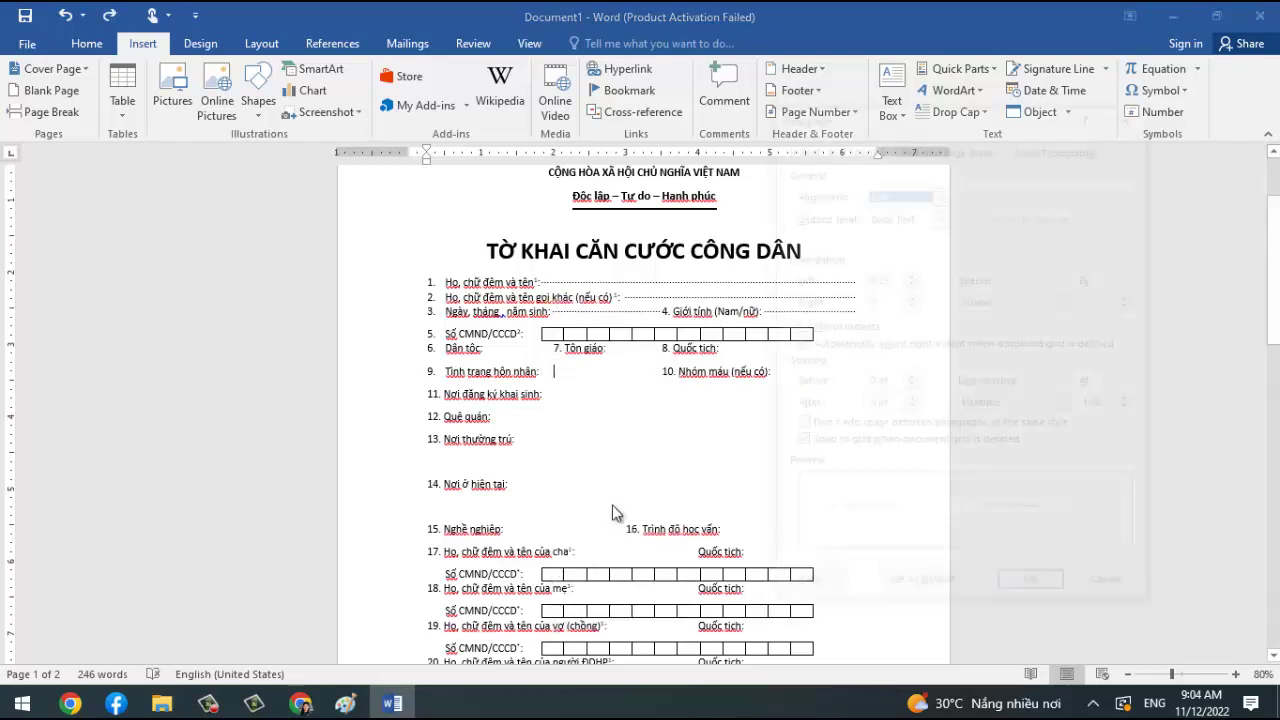
{"action": "left_click", "coordinate": [820, 587]}
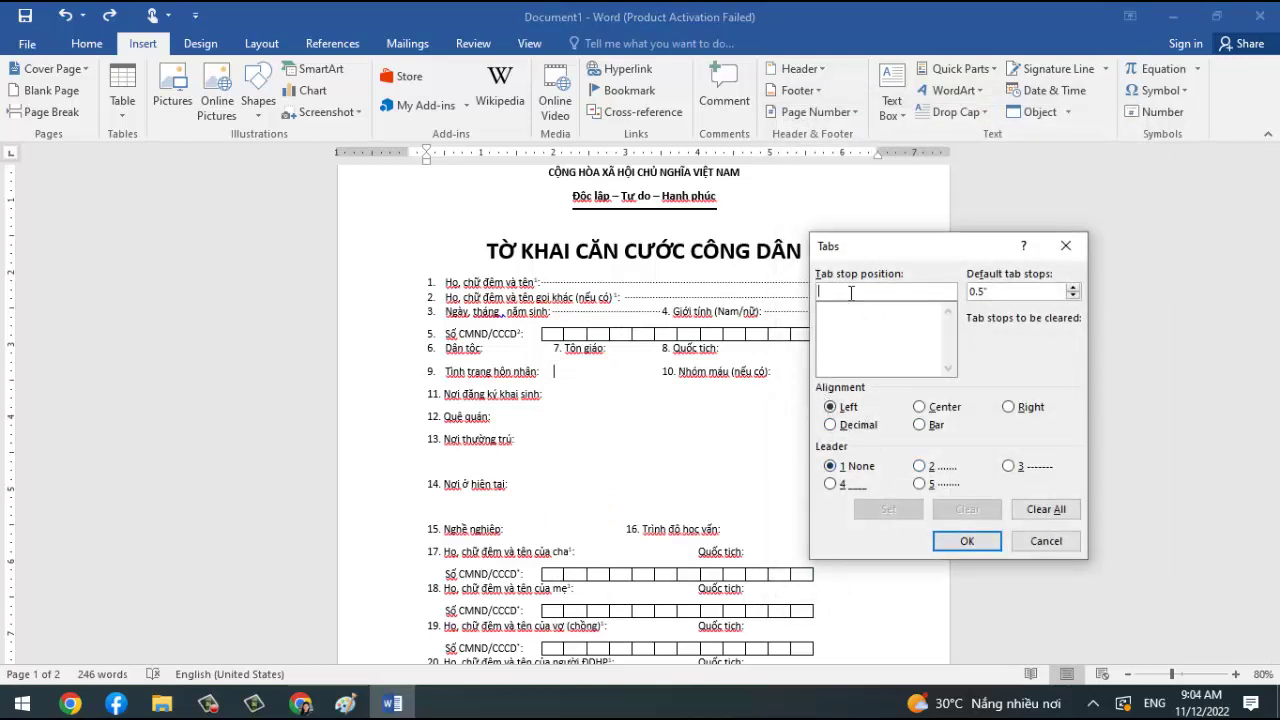
{"action": "type", "text": "3.5"}
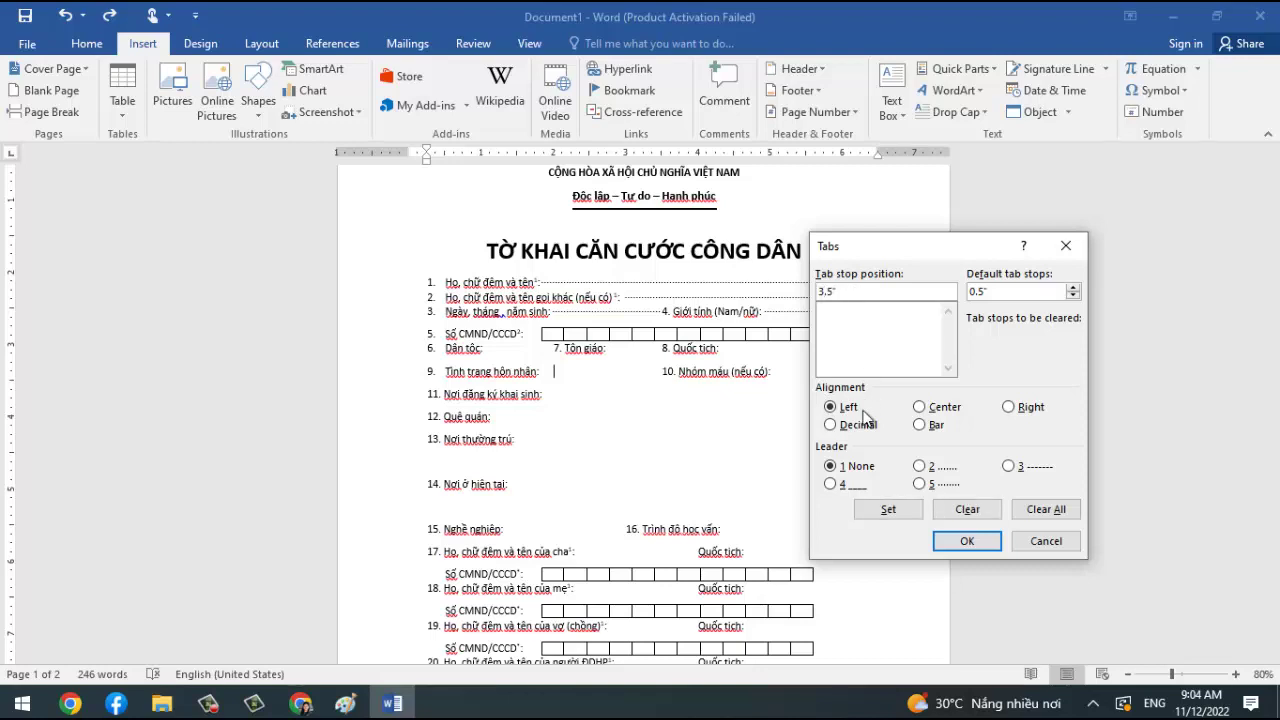
{"action": "left_click", "coordinate": [920, 484]}
{"action": "left_click", "coordinate": [905, 508]}
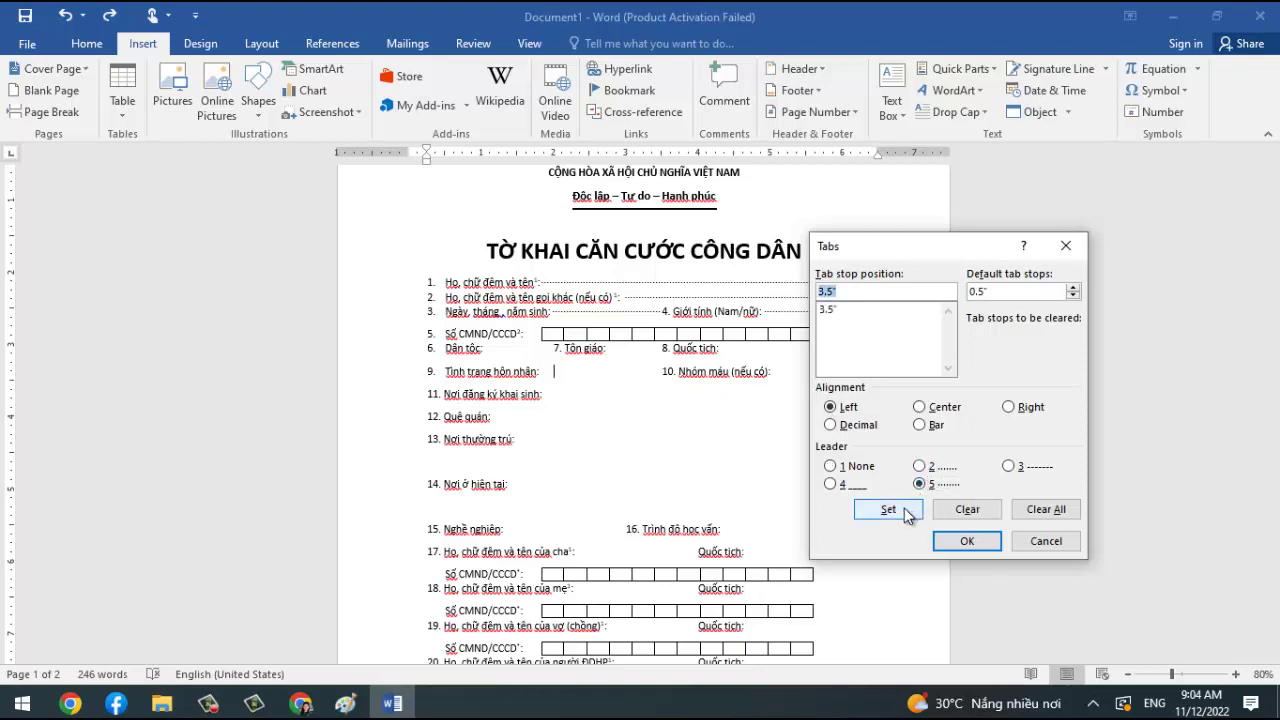
{"action": "left_click", "coordinate": [841, 311]}
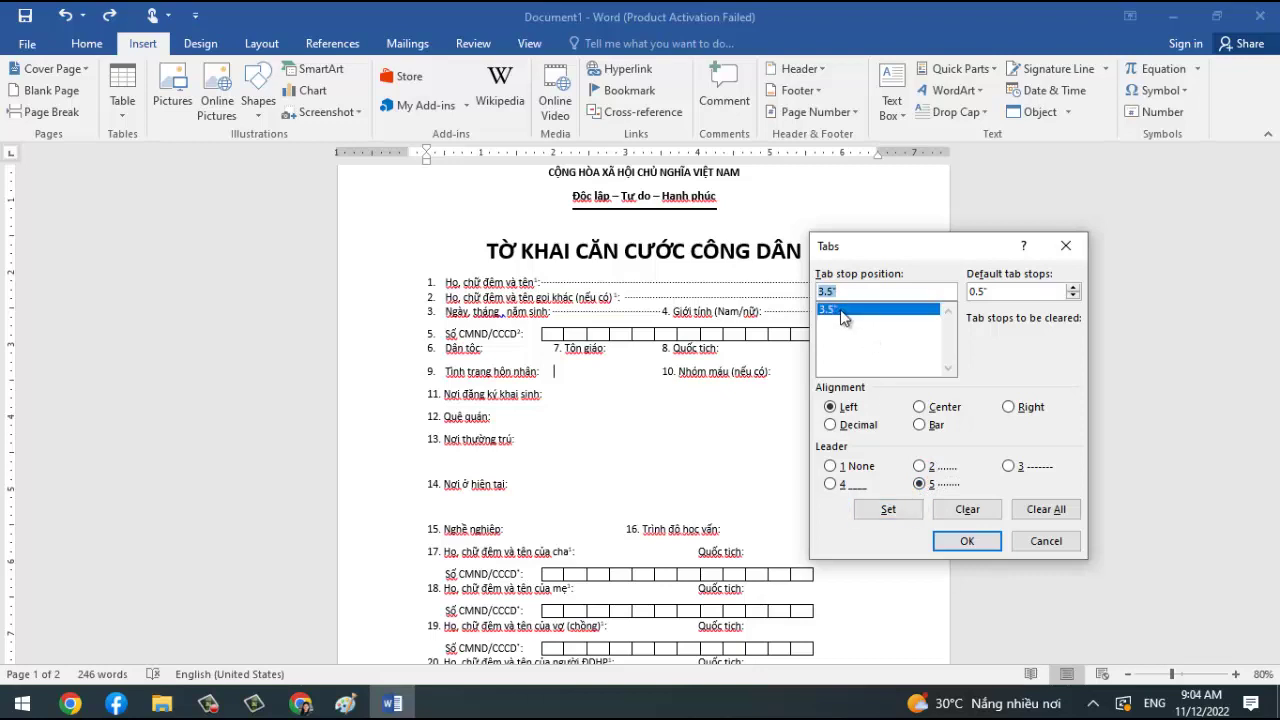
{"action": "left_click", "coordinate": [979, 542]}
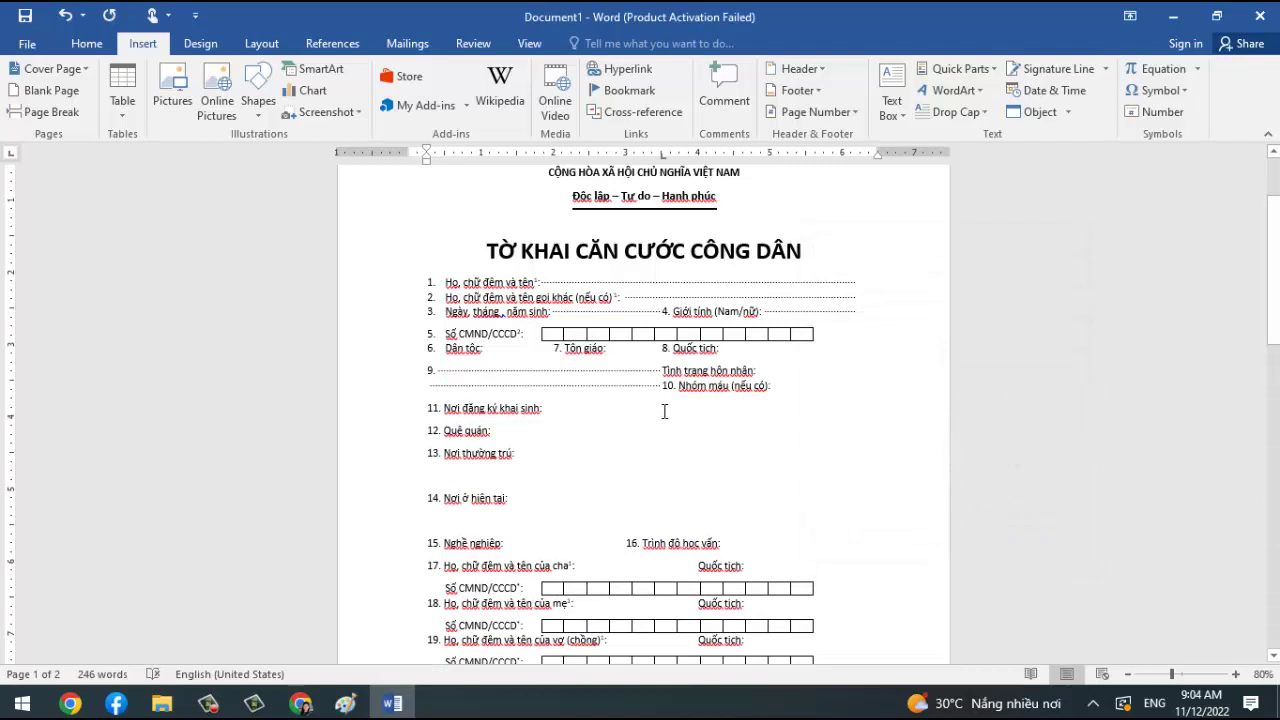
{"action": "key", "text": "ctrl+z"}
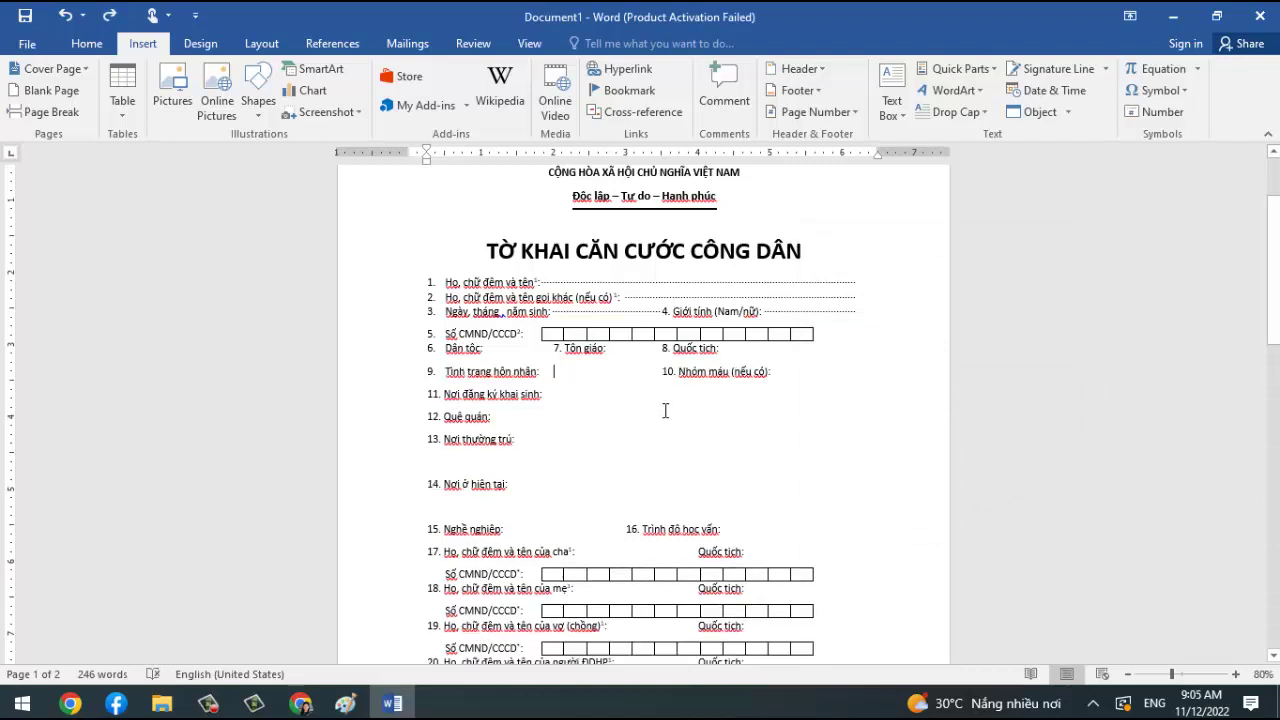
{"action": "key", "text": "BackSpace"}
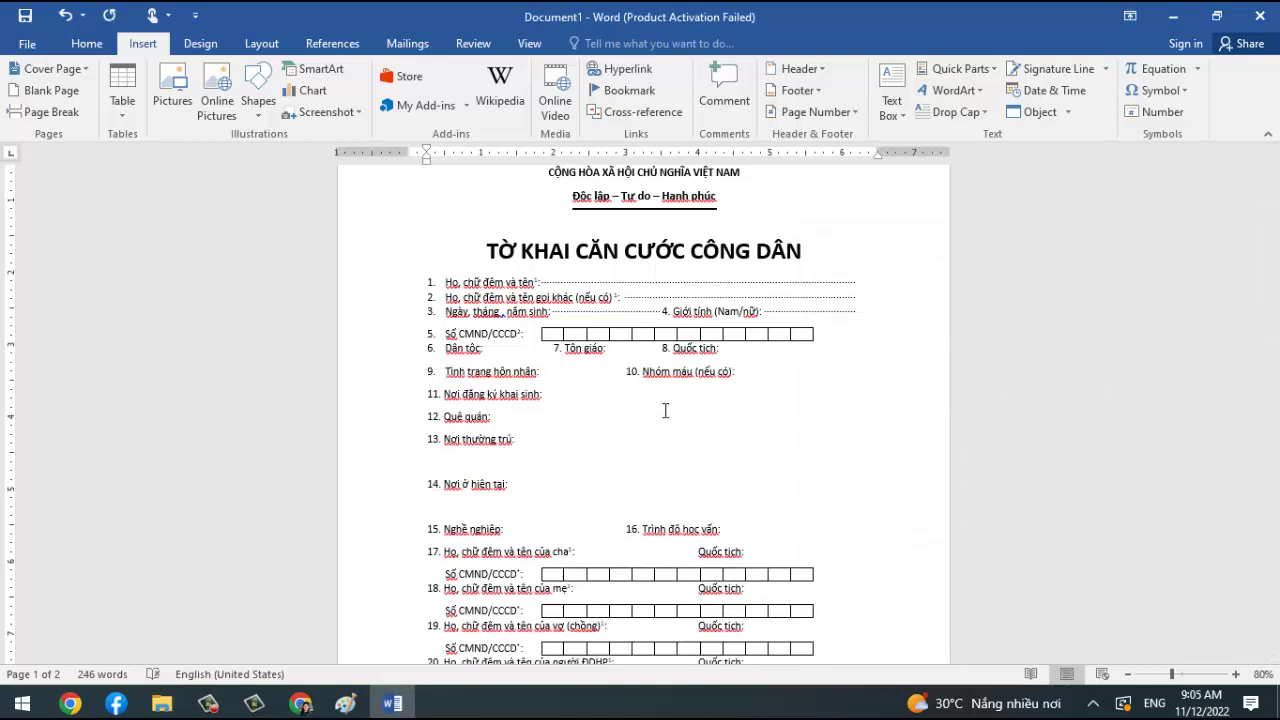
{"action": "key", "text": "Tab"}
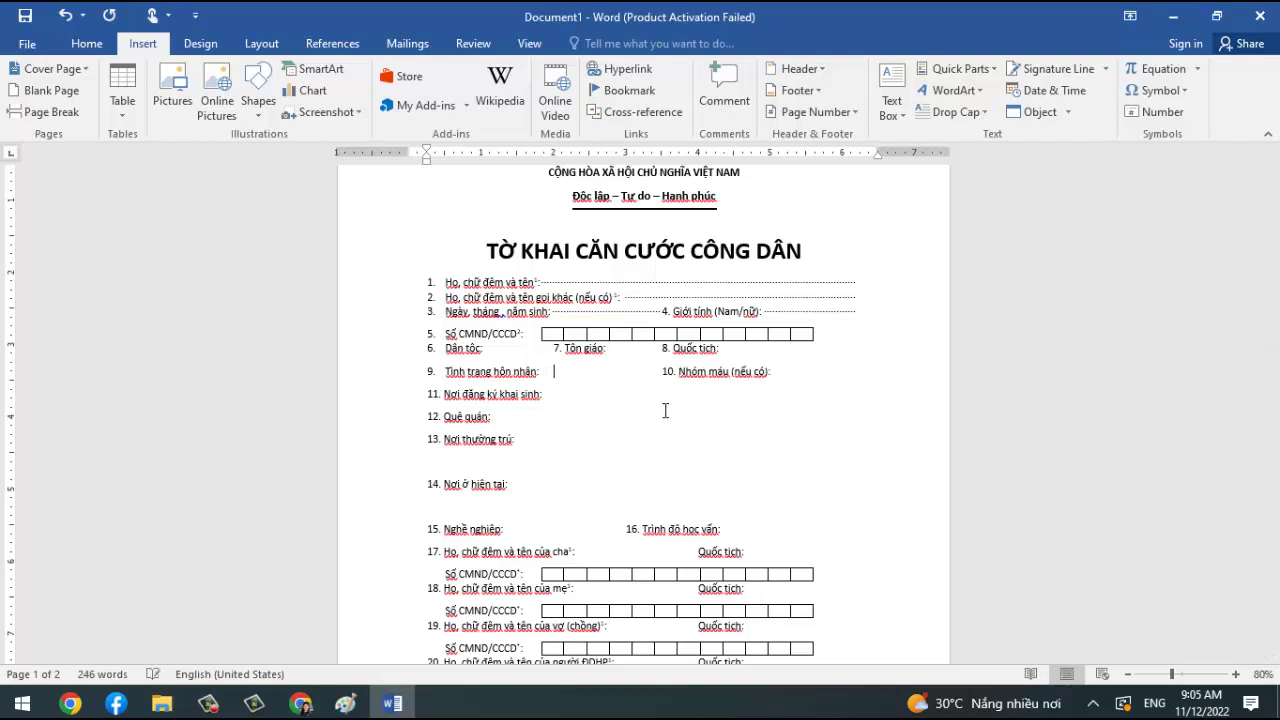
{"action": "key", "text": "Tab"}
{"action": "key", "text": "Delete"}
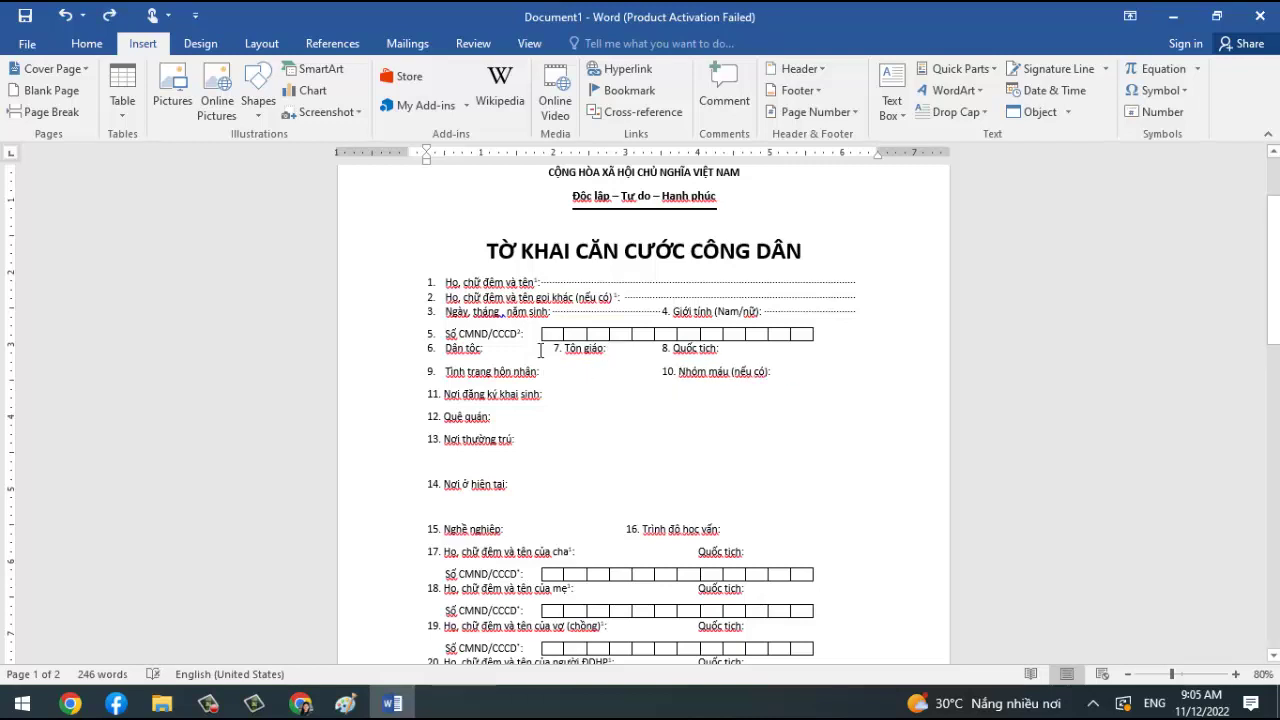
At 'Dân tộc:' on line 6, set a 1.8-inch tab stop with dotted leader 5.
{"action": "left_click", "coordinate": [485, 348]}
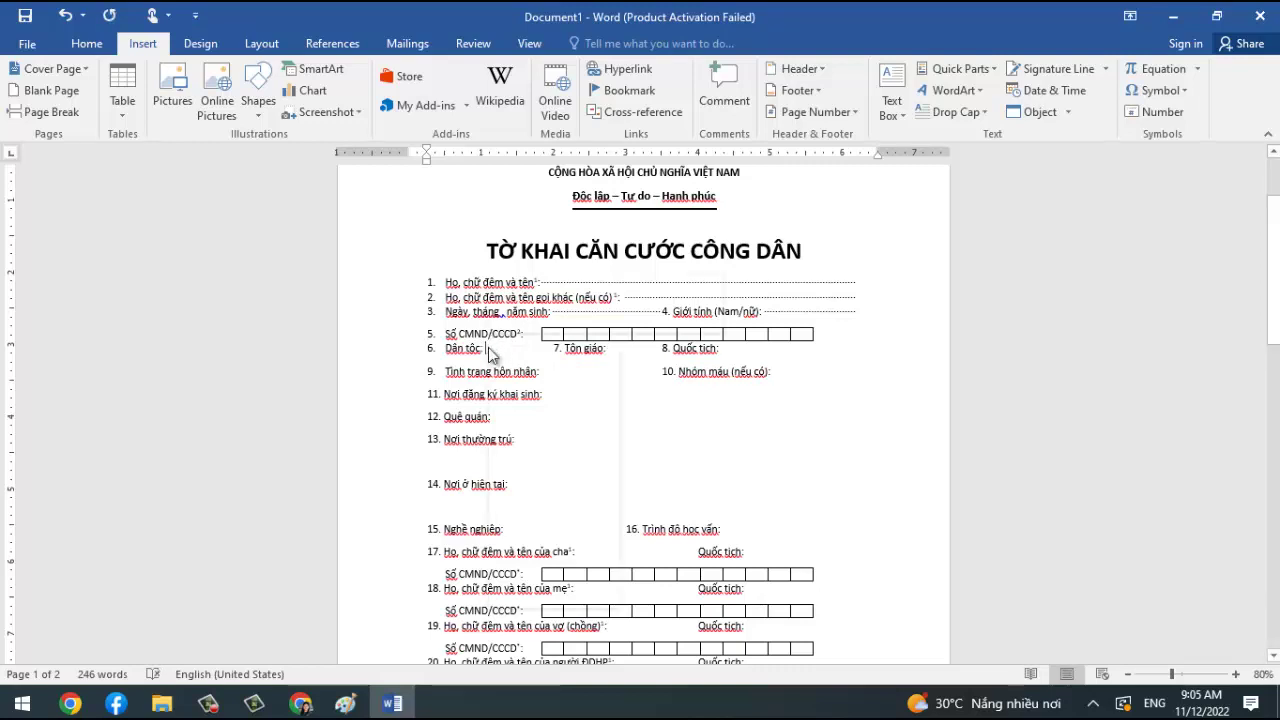
{"action": "right_click", "coordinate": [488, 347]}
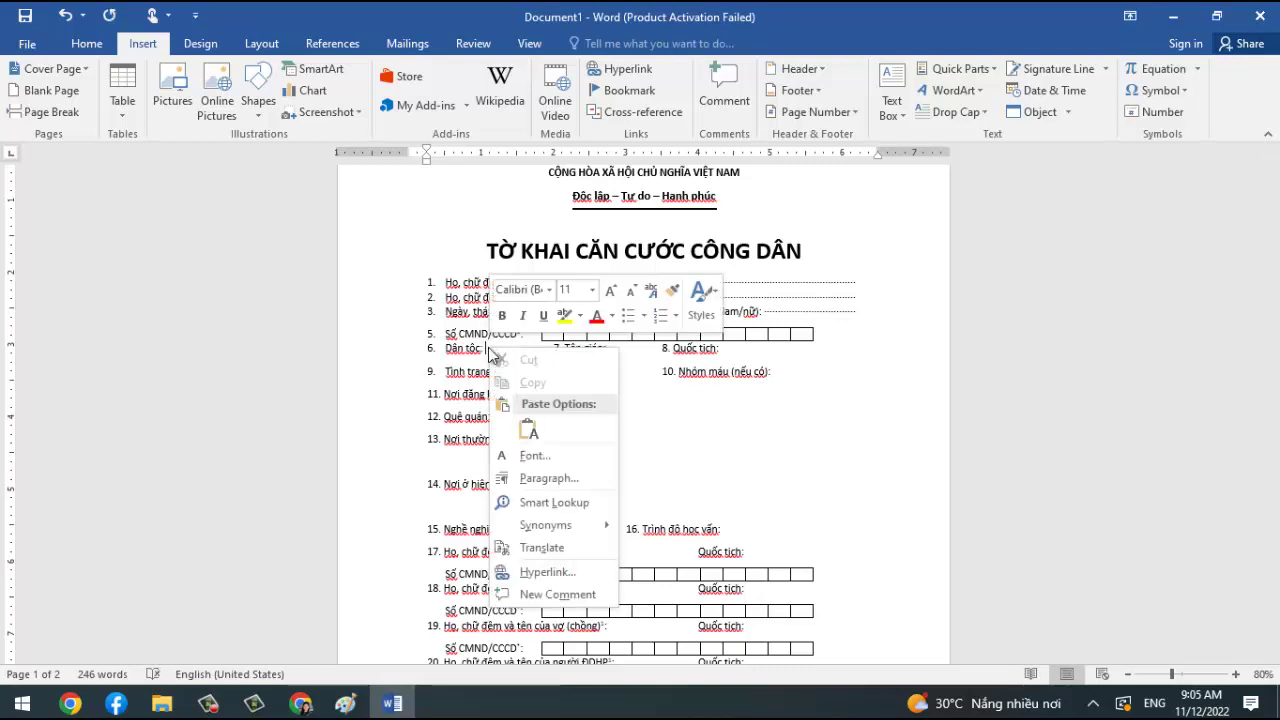
{"action": "left_click", "coordinate": [555, 471]}
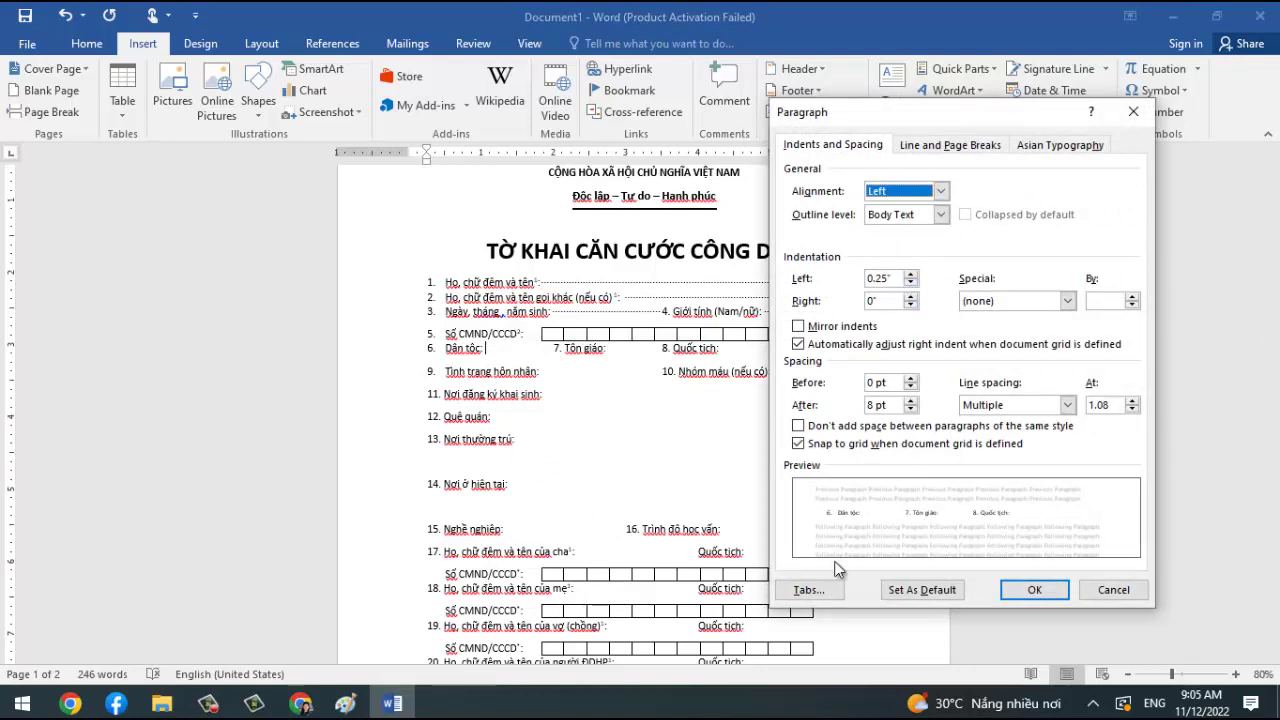
{"action": "left_click", "coordinate": [809, 589]}
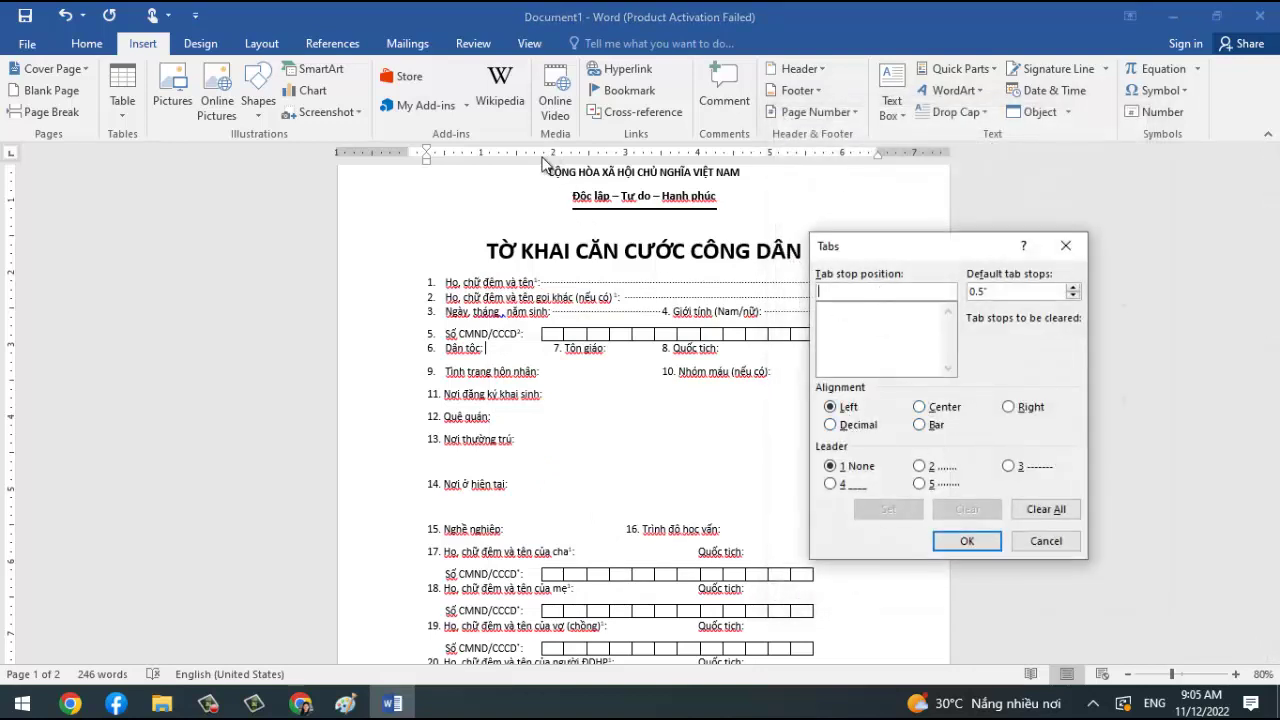
{"action": "type", "text": "1"}
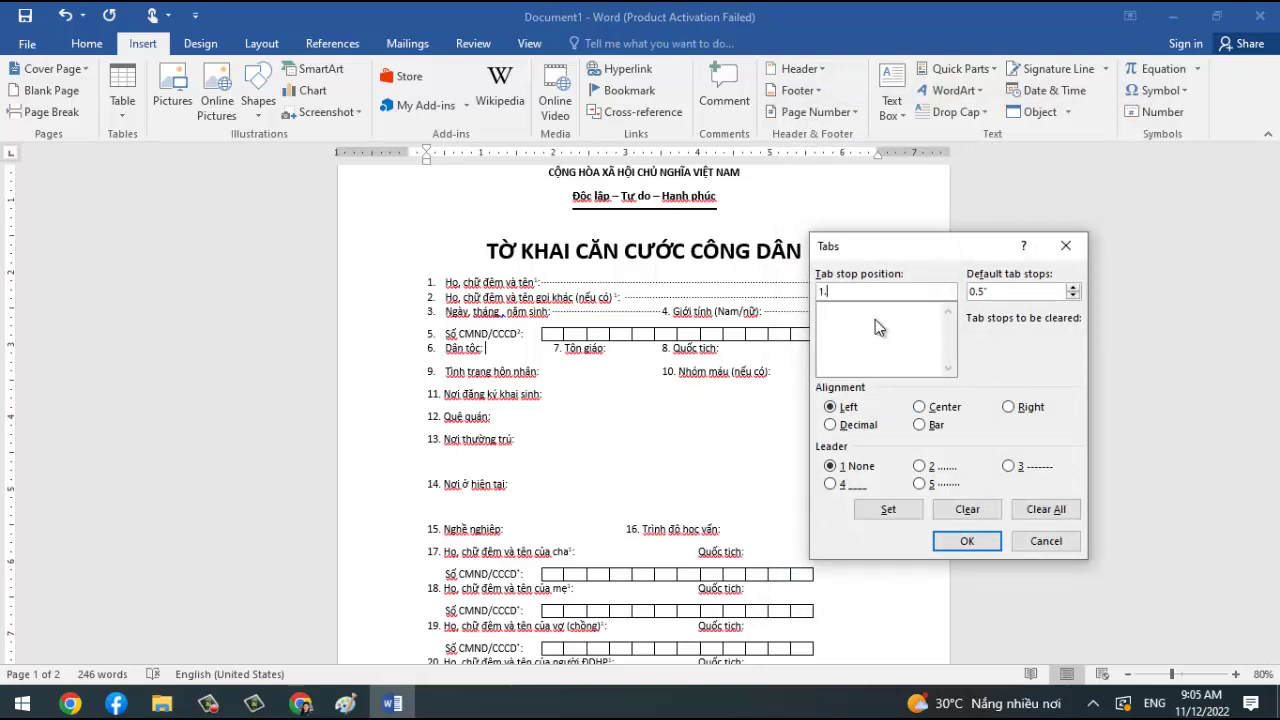
{"action": "type", "text": ".8"}
{"action": "left_click", "coordinate": [888, 509]}
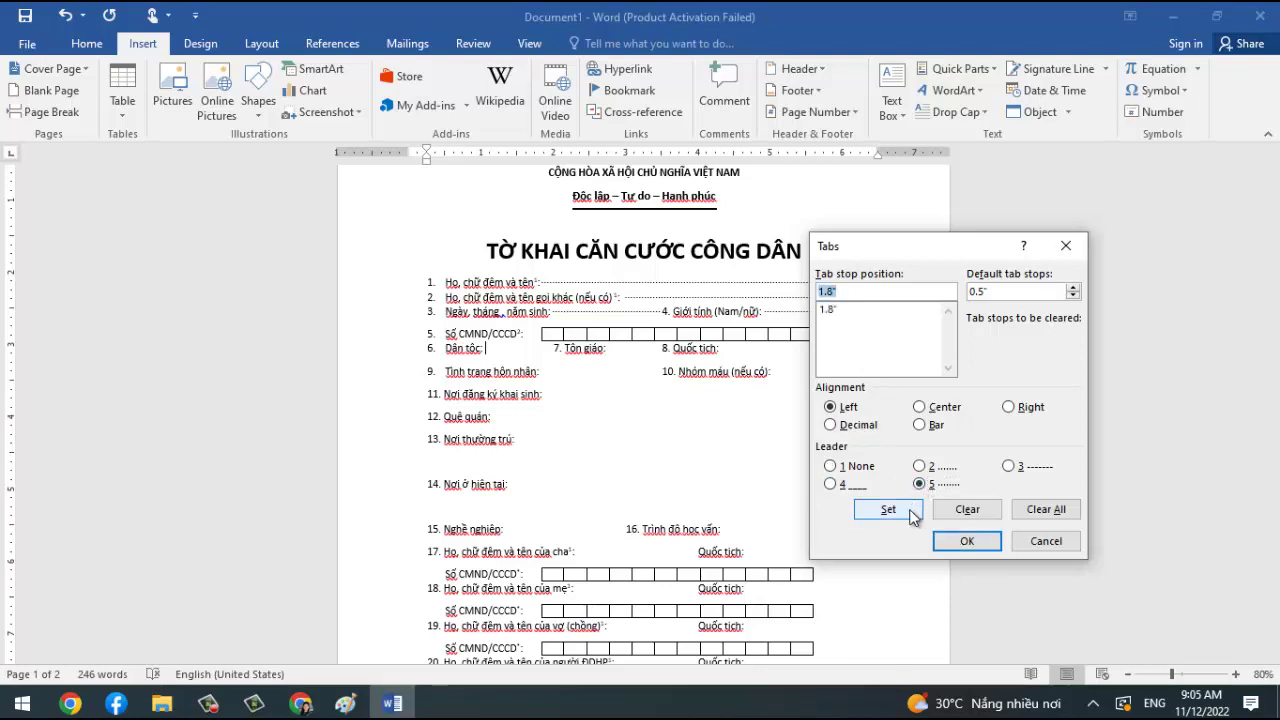
{"action": "left_click", "coordinate": [976, 544]}
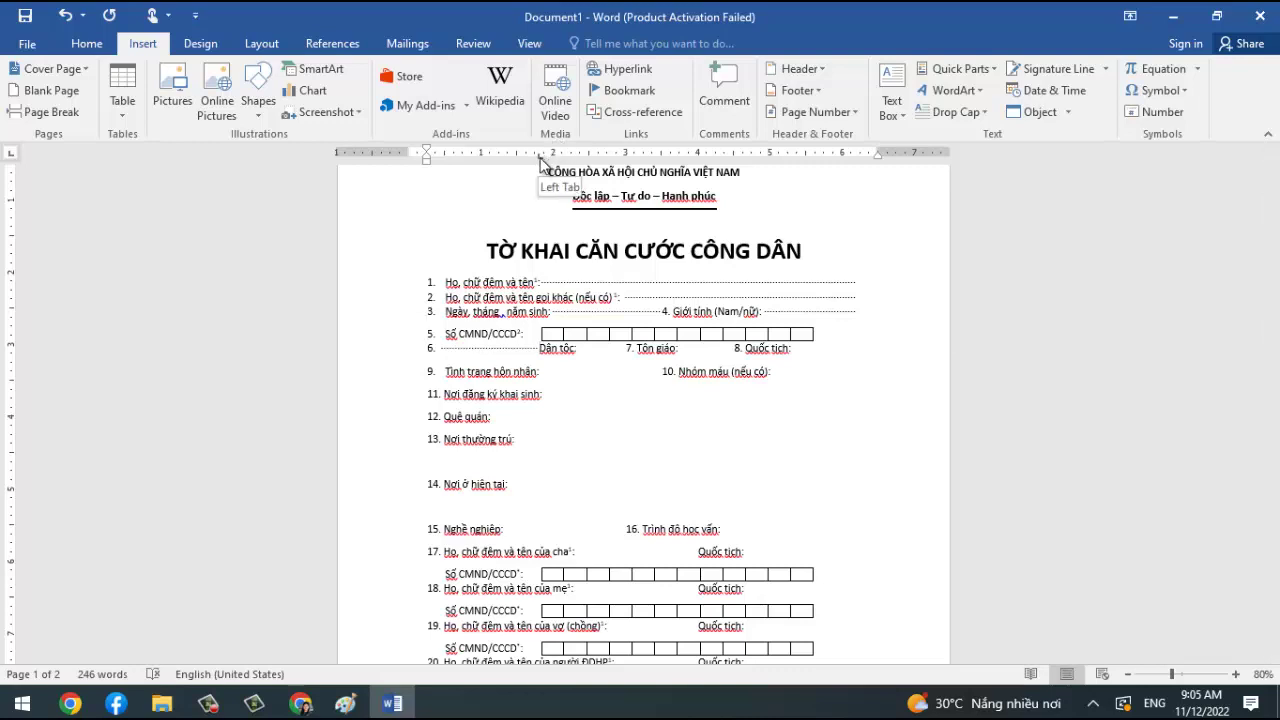
Make line 6's 1.8" dotted tab stop right-aligned.
{"action": "double_click", "coordinate": [540, 158]}
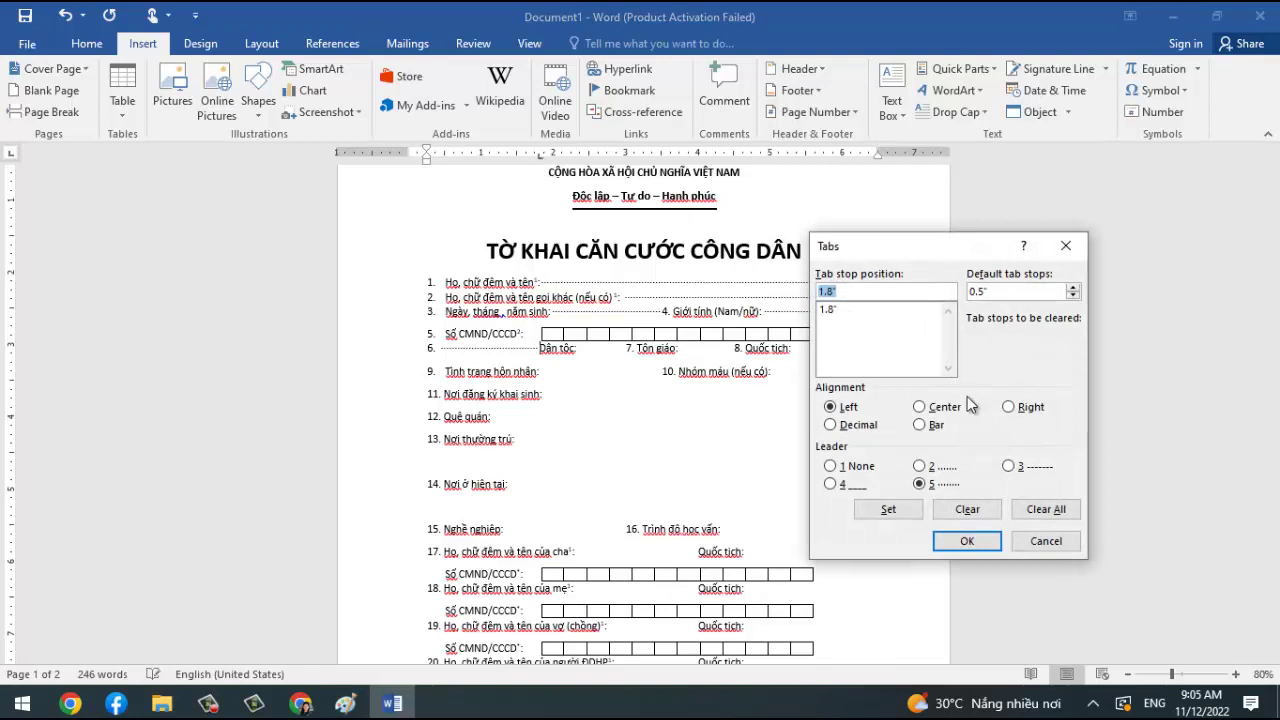
{"action": "left_click", "coordinate": [921, 408]}
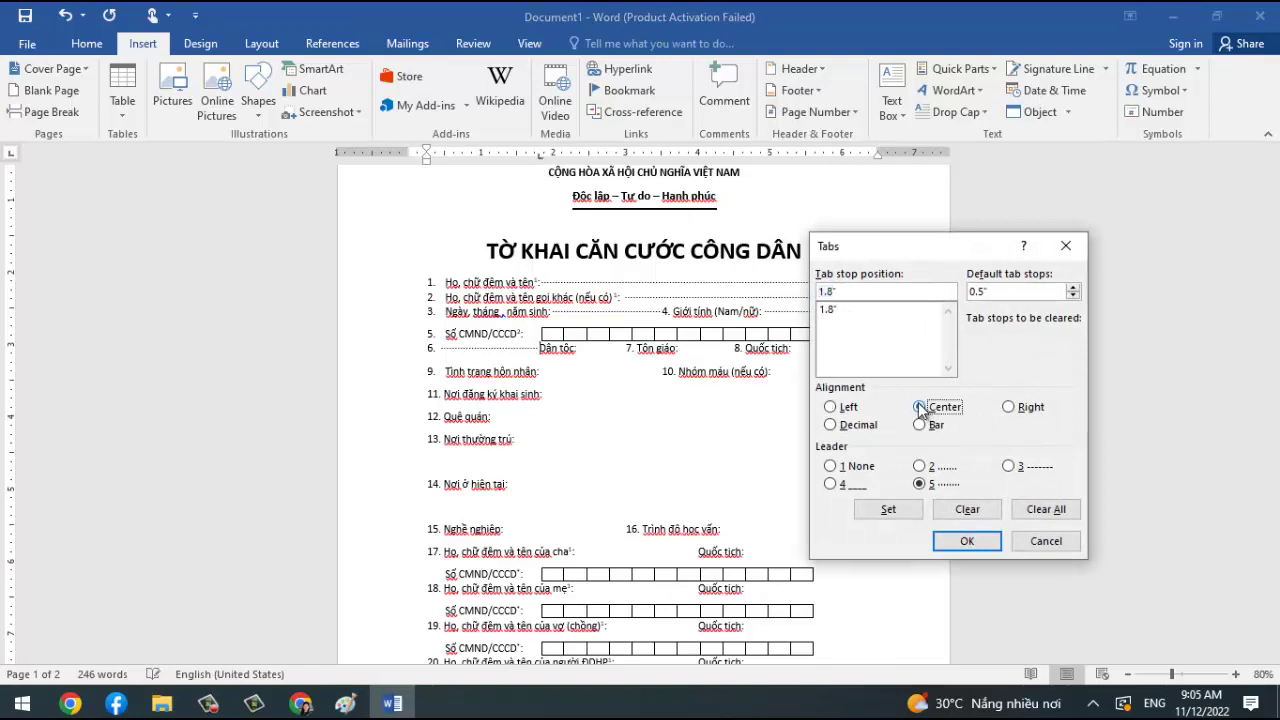
{"action": "left_click", "coordinate": [1009, 408]}
{"action": "left_click", "coordinate": [967, 541]}
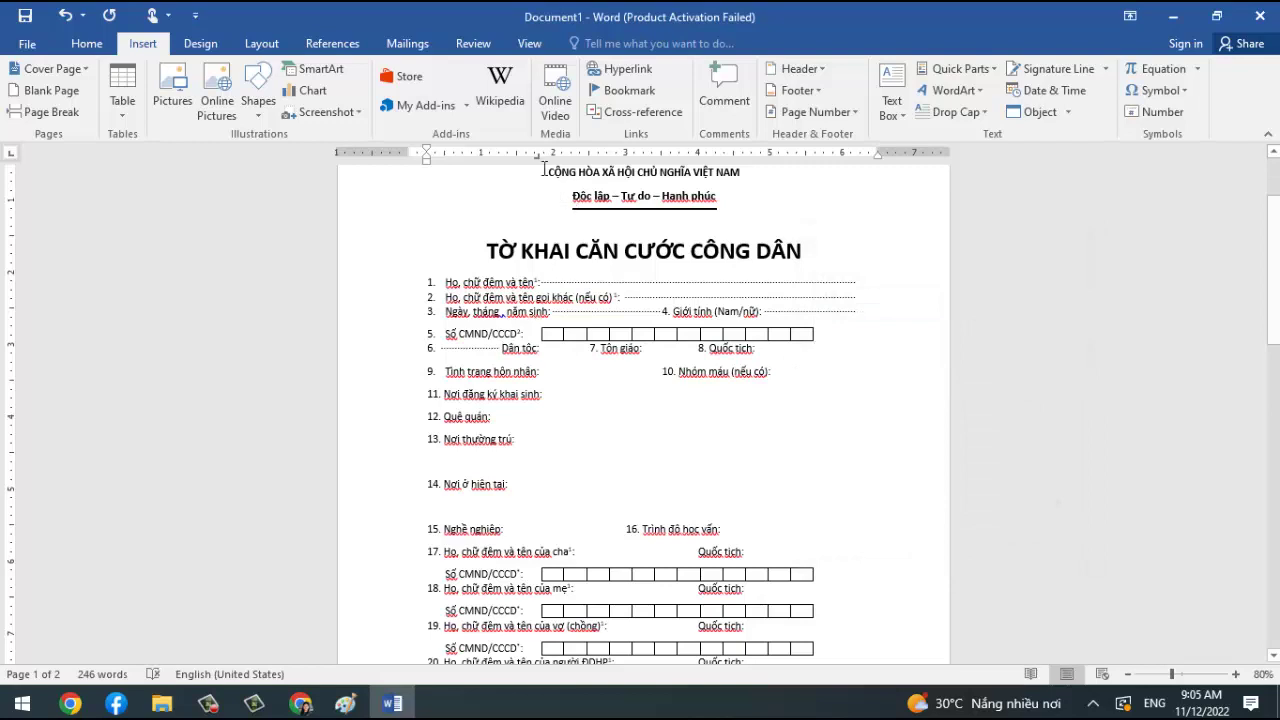
Reopen the 1.8" tab stop settings, try a bar tab, and cancel without changes.
{"action": "double_click", "coordinate": [538, 157]}
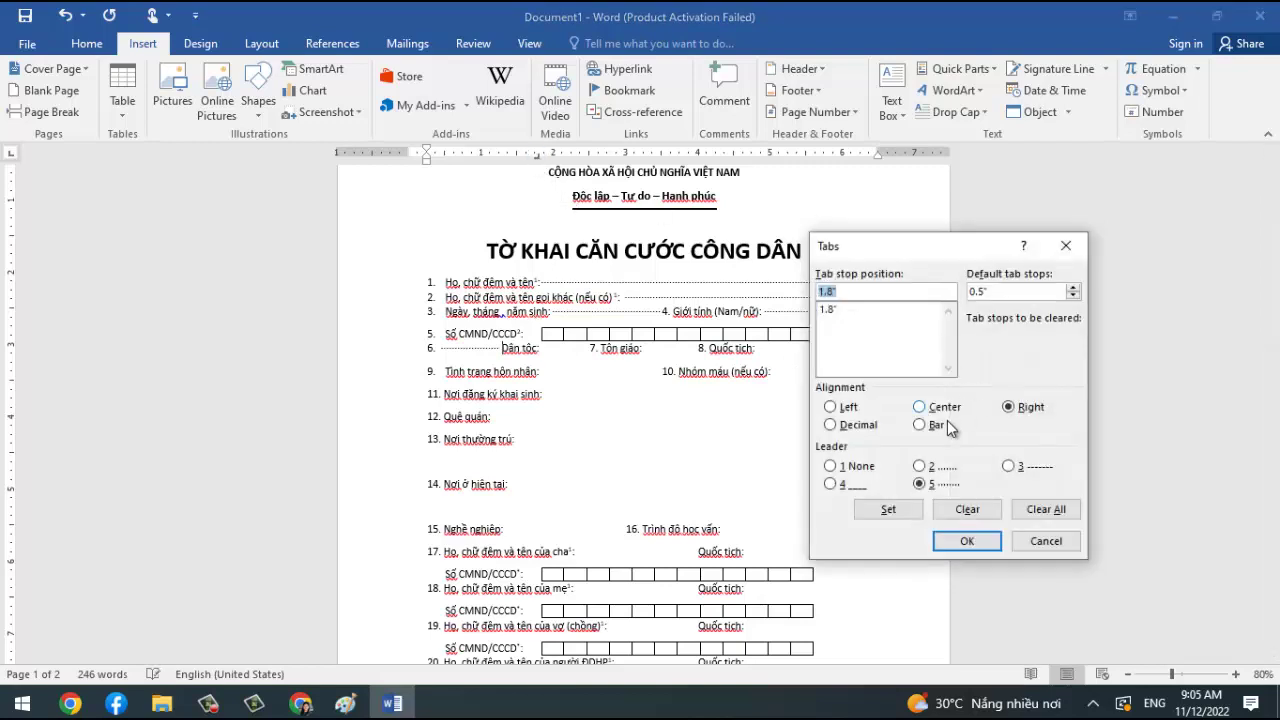
{"action": "left_click", "coordinate": [919, 425]}
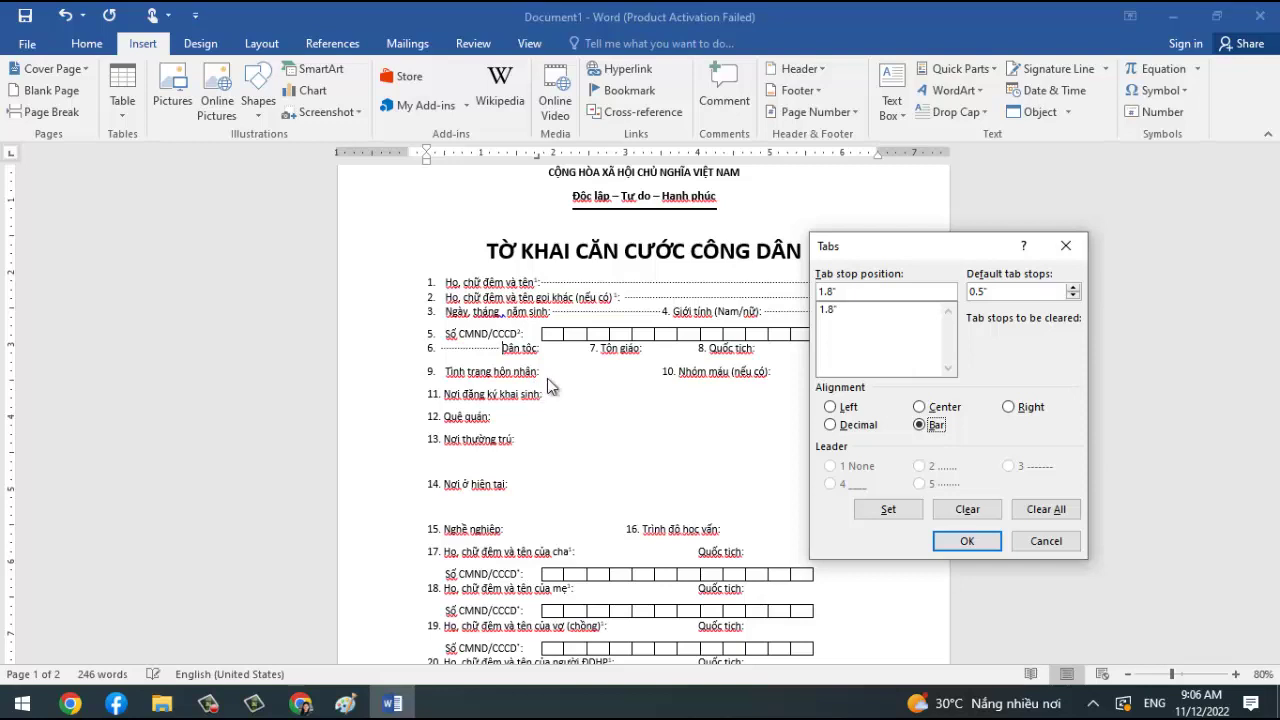
{"action": "left_click", "coordinate": [1046, 543]}
Remove the dotted tab before Dân tộc and align the label with a tab after '6.'.
{"action": "key", "text": "BackSpace"}
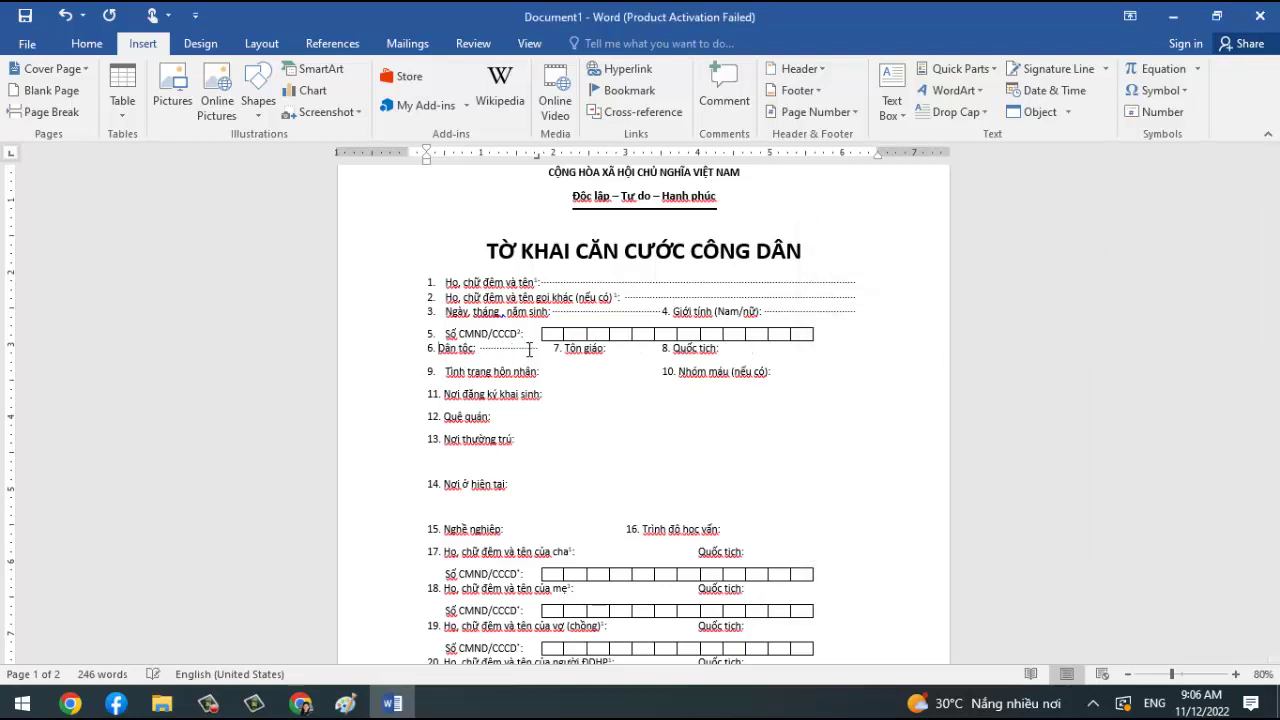
{"action": "key", "text": "Tab"}
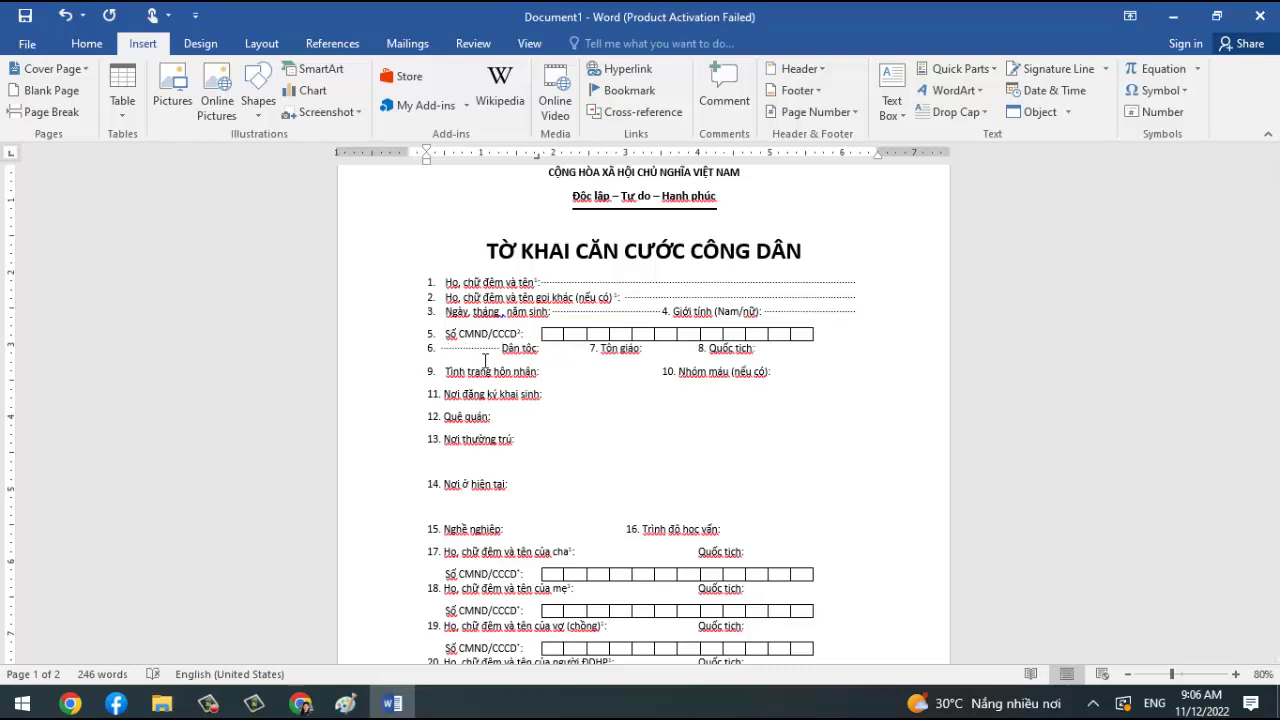
{"action": "key", "text": "BackSpace"}
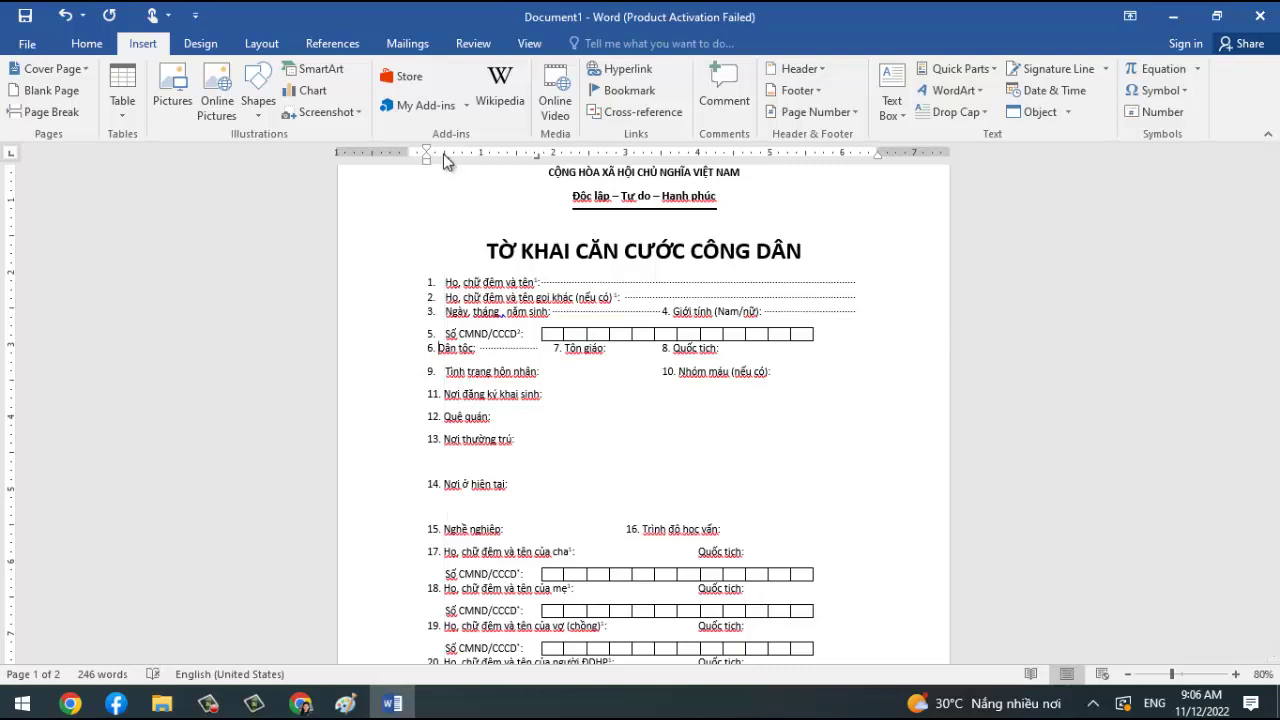
{"action": "key", "text": "Tab"}
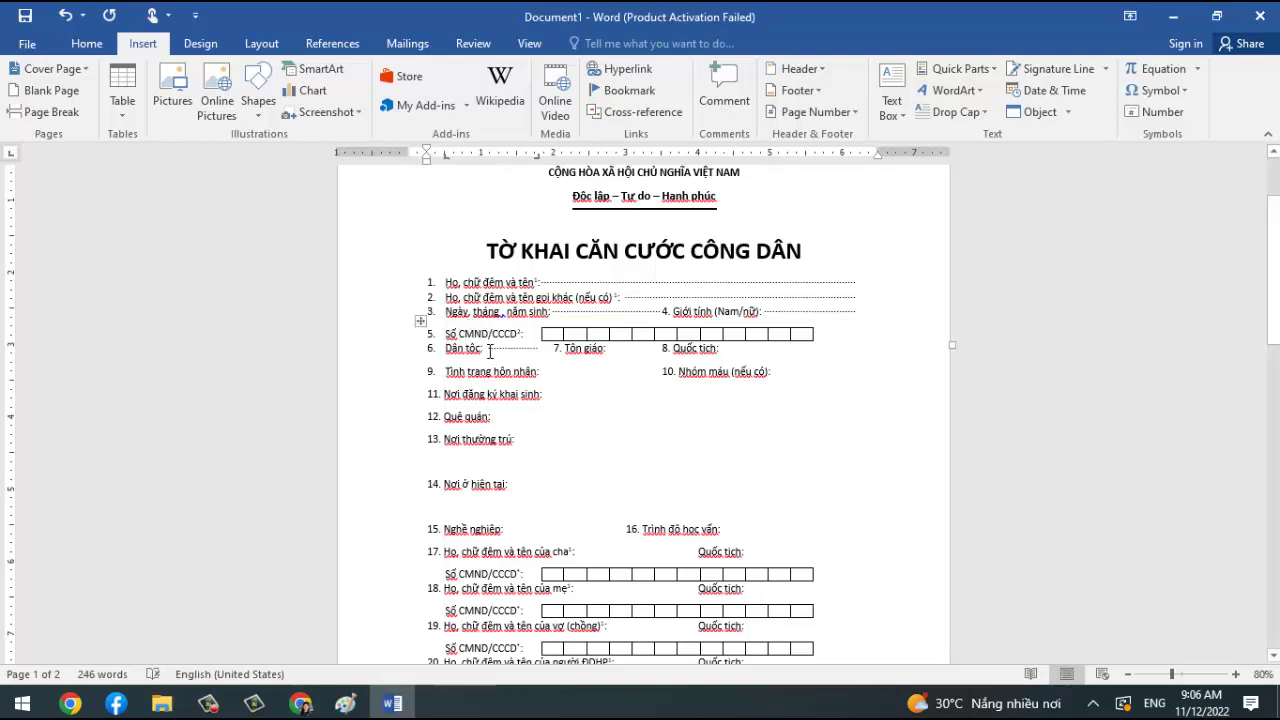
Adjust the dotted gap after Dân tộc: so 7. Tôn giáo follows the dots.
{"action": "left_click", "coordinate": [501, 364]}
{"action": "key", "text": "shift+Right"}
{"action": "key", "text": "Delete"}
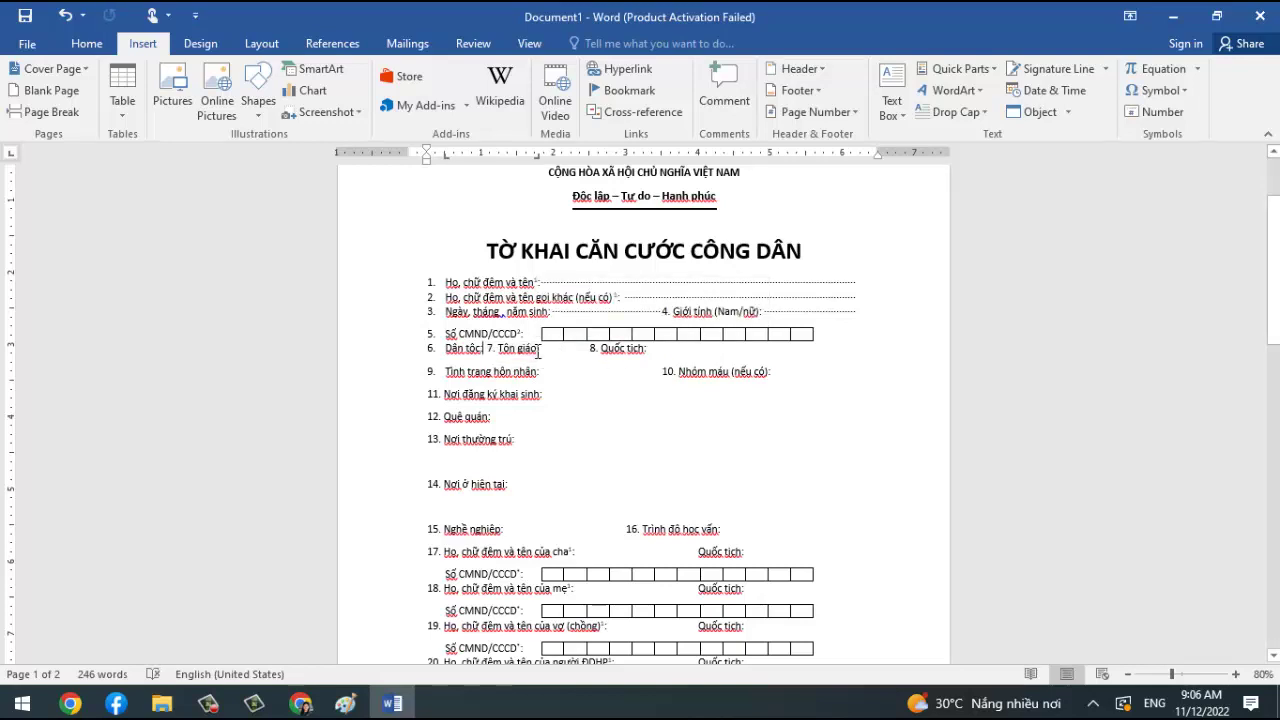
{"action": "key", "text": "ctrl+z"}
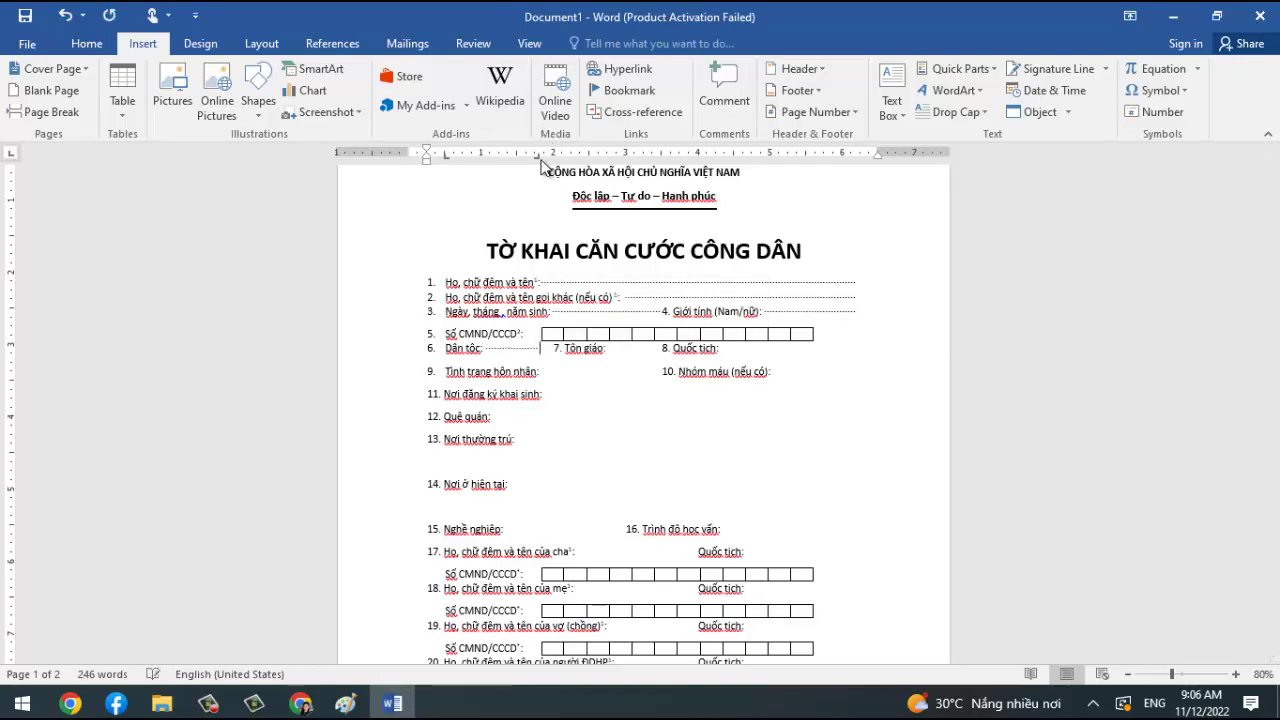
{"action": "left_click_drag", "start_coordinate": [541, 157], "coordinate": [552, 156]}
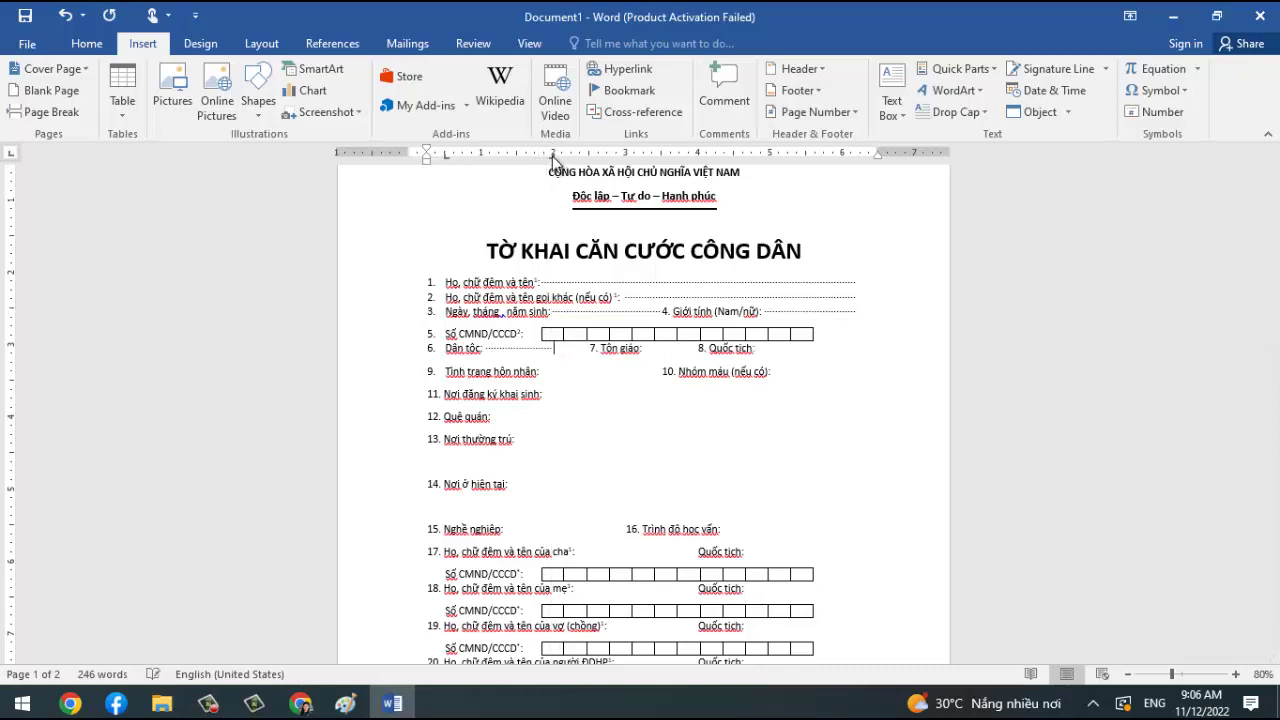
{"action": "mouse_move", "coordinate": [592, 348]}
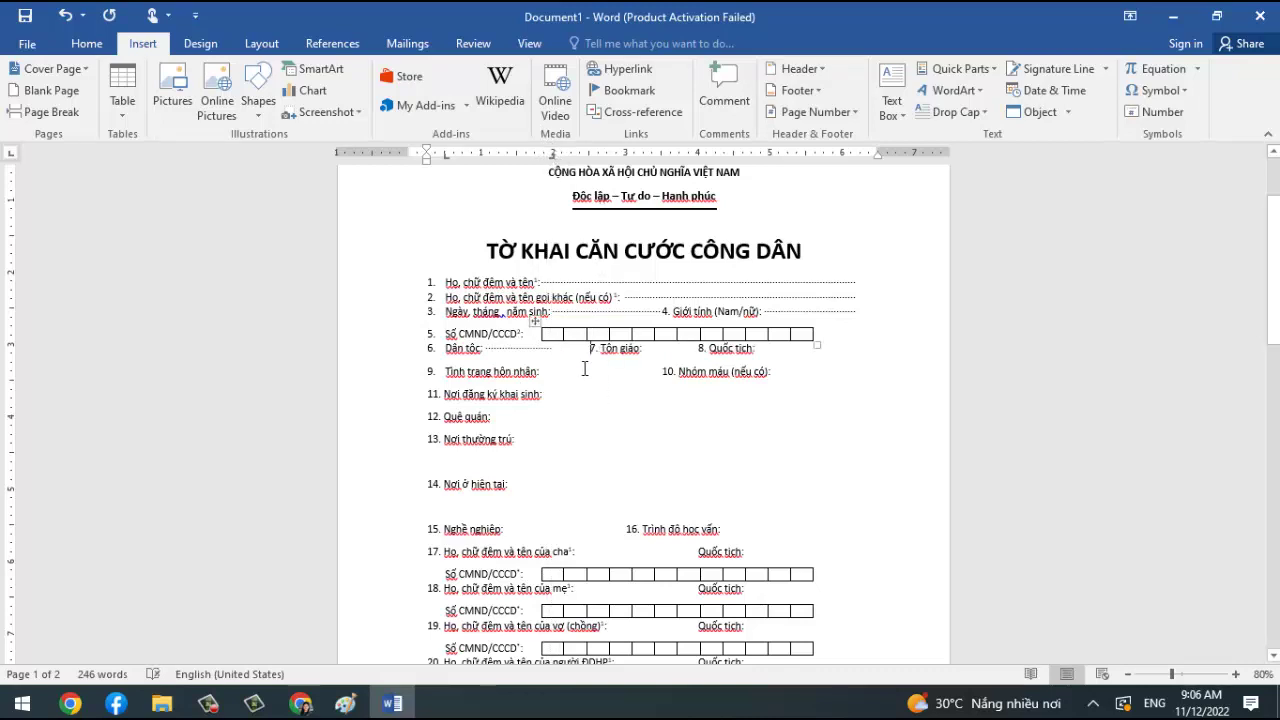
{"action": "key", "text": "BackSpace"}
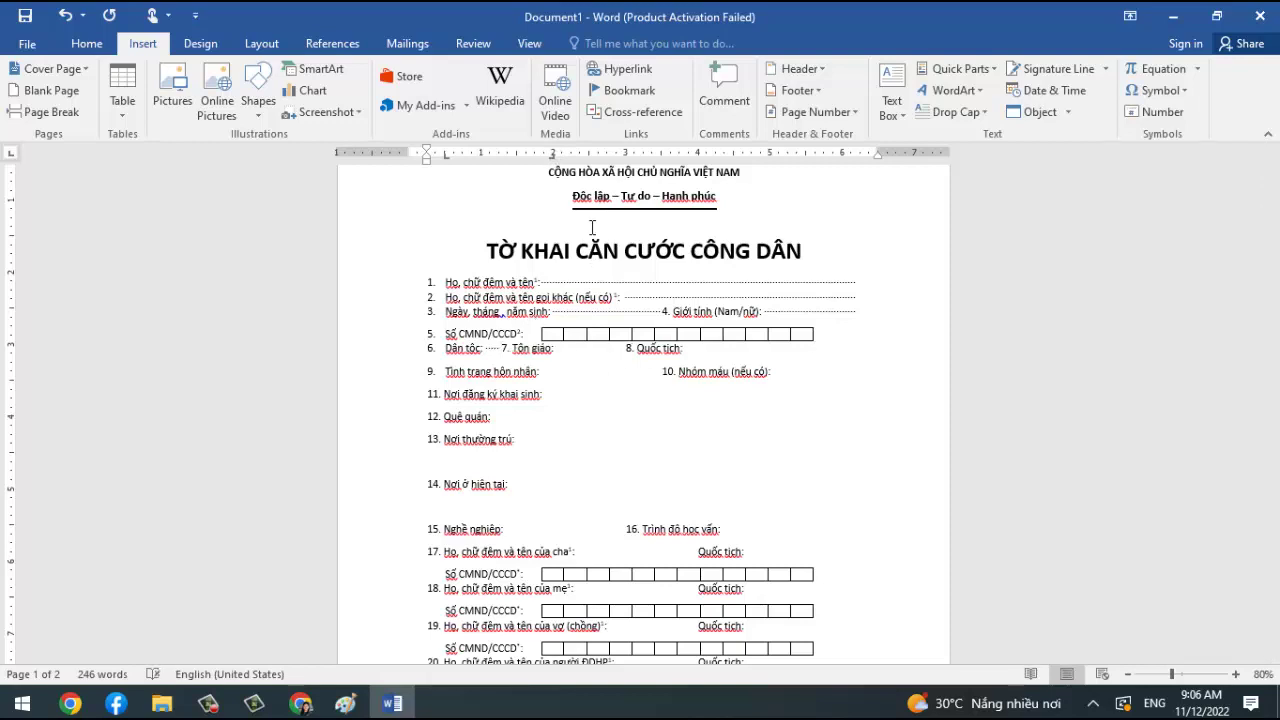
{"action": "key", "text": "Tab"}
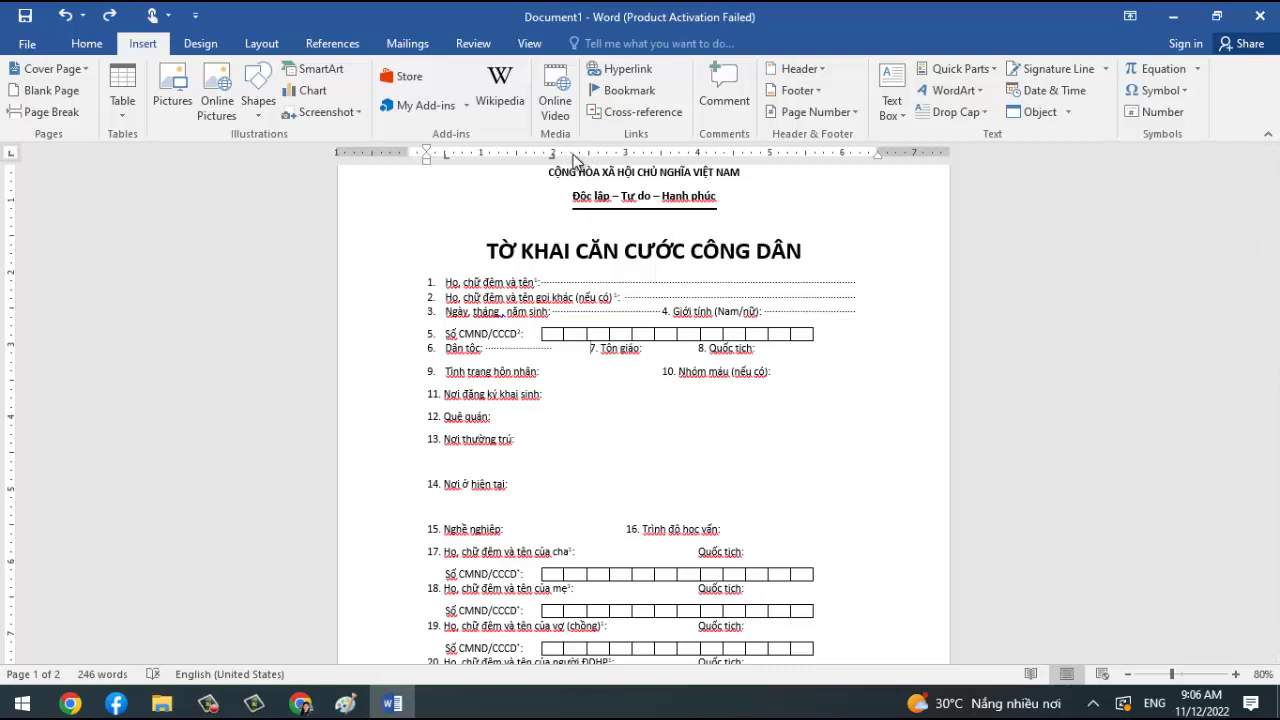
{"action": "key", "text": "BackSpace"}
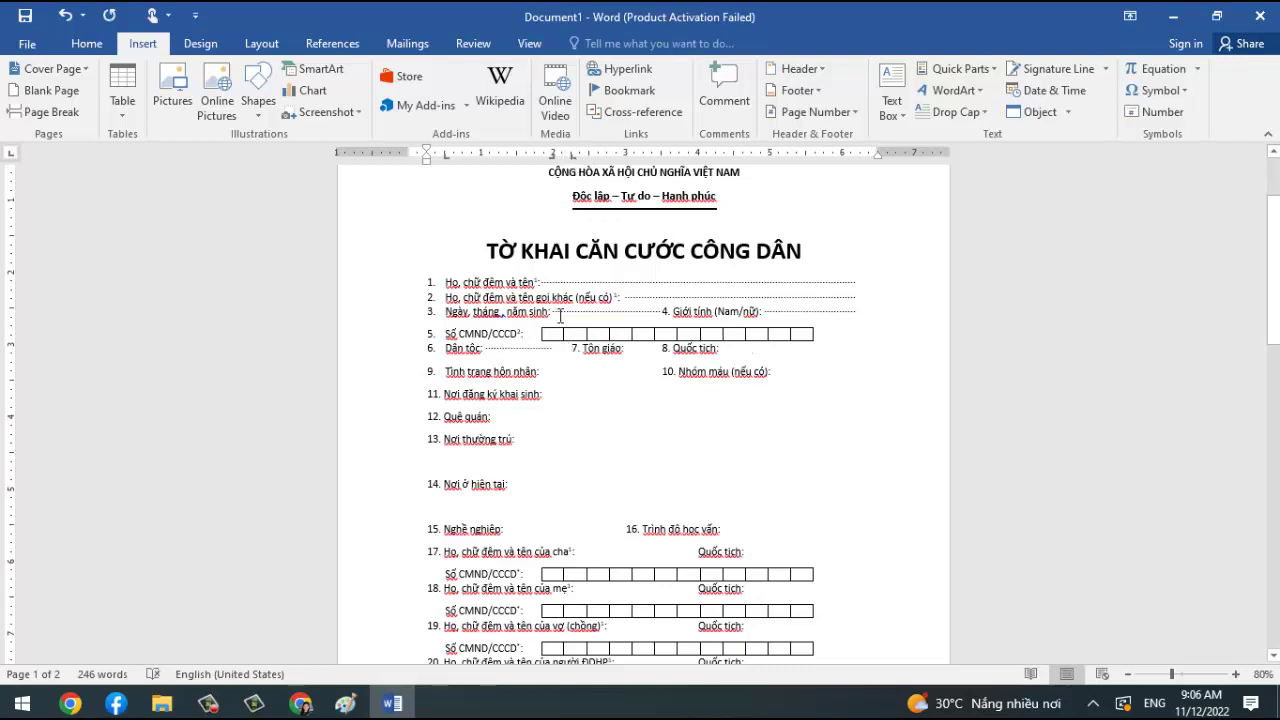
{"action": "left_click", "coordinate": [637, 350]}
Add a right-aligned tab stop with dotted leader 5 to line 6.
{"action": "right_click", "coordinate": [624, 350]}
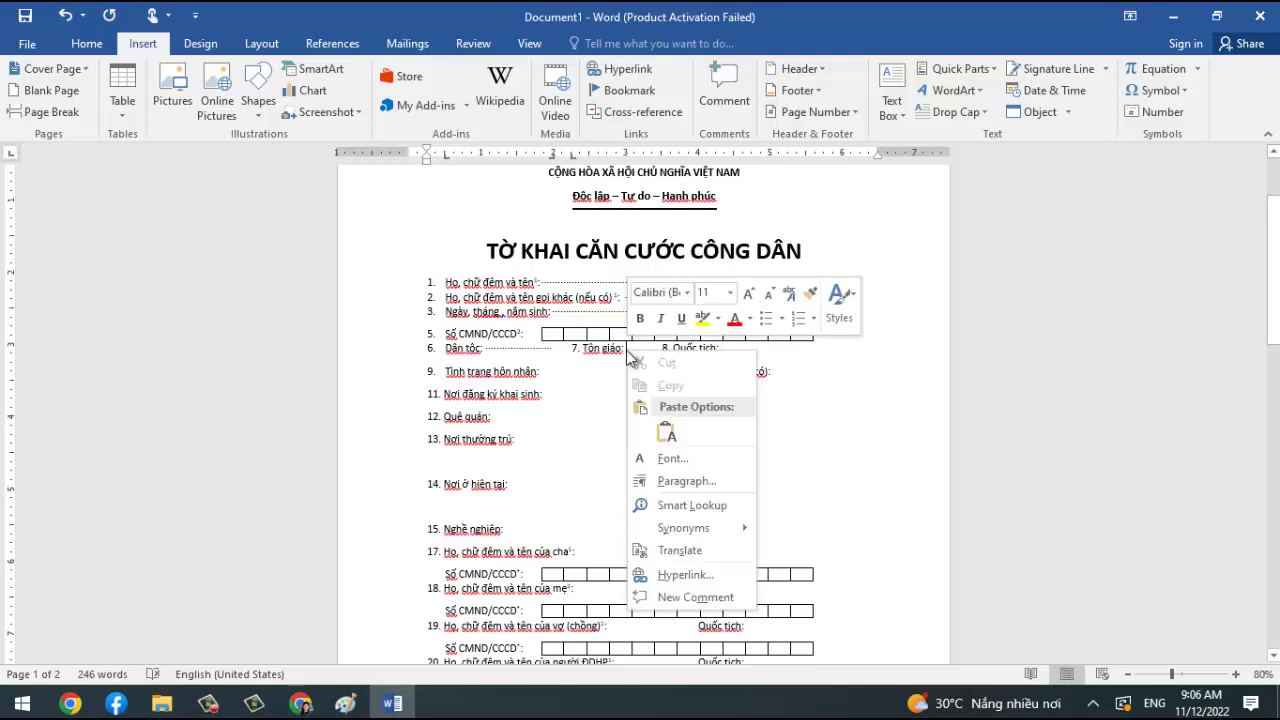
{"action": "left_click", "coordinate": [670, 481]}
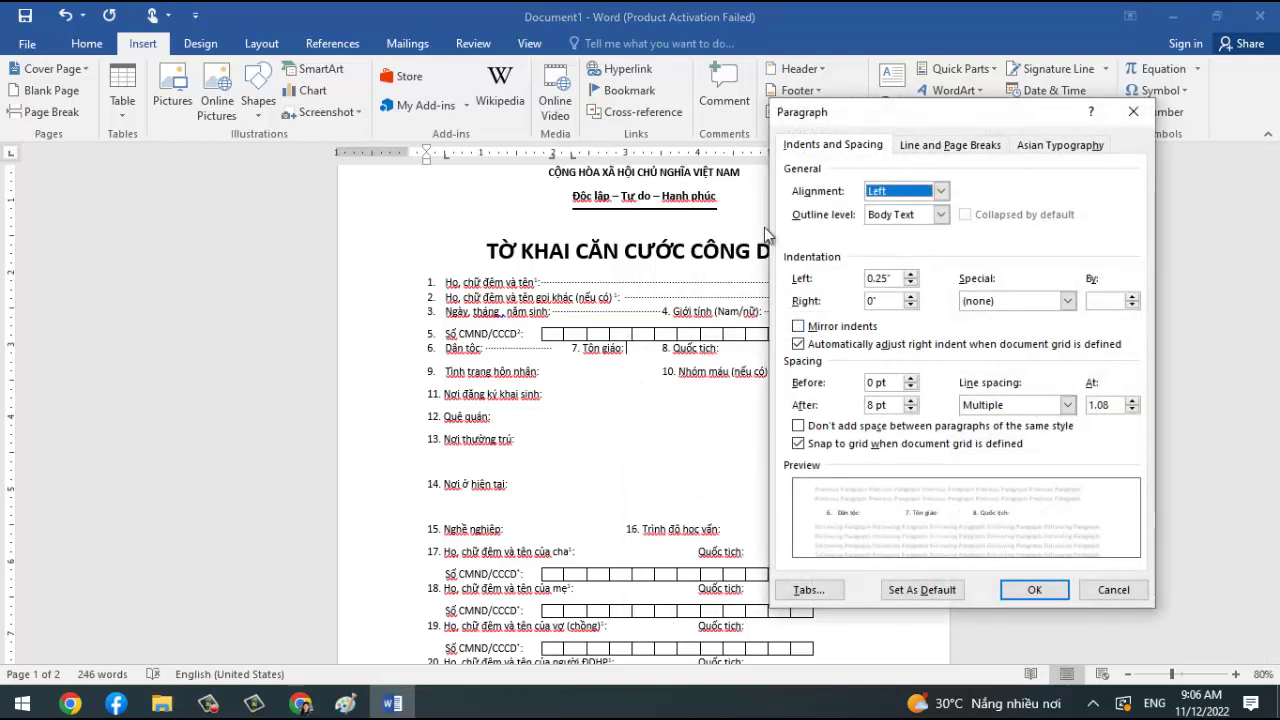
{"action": "left_click", "coordinate": [1133, 112]}
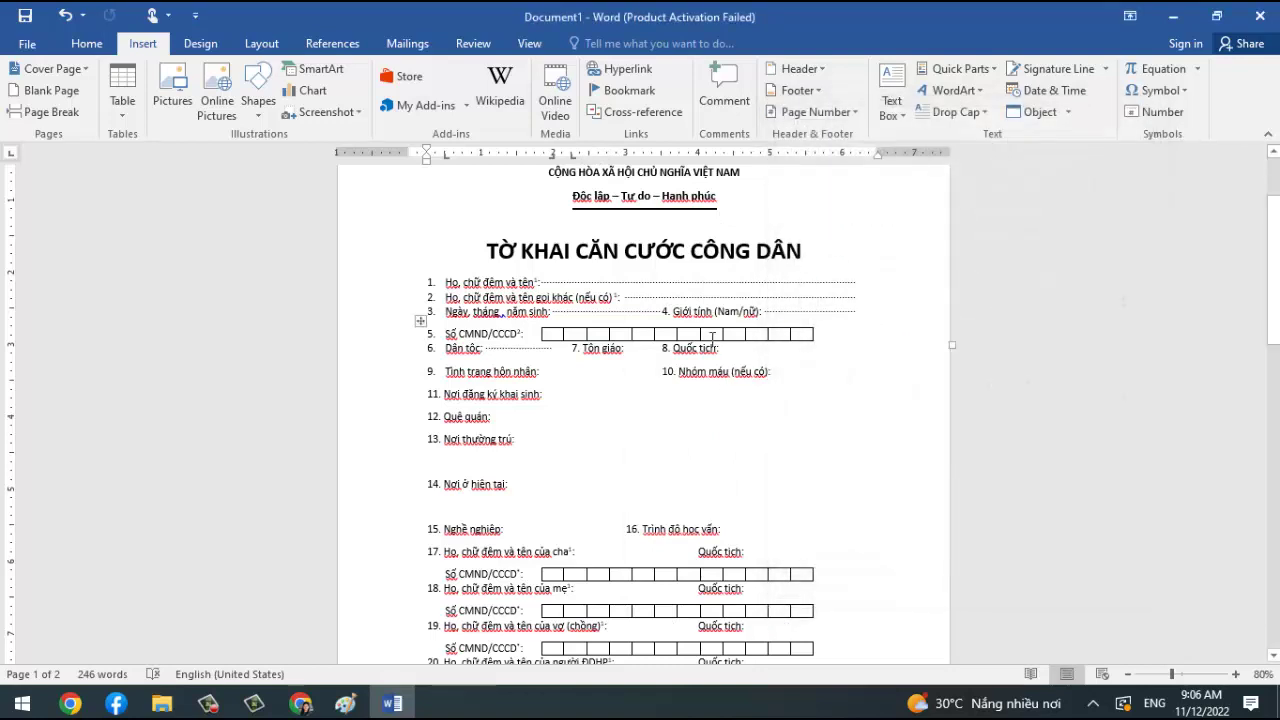
{"action": "left_click", "coordinate": [659, 157]}
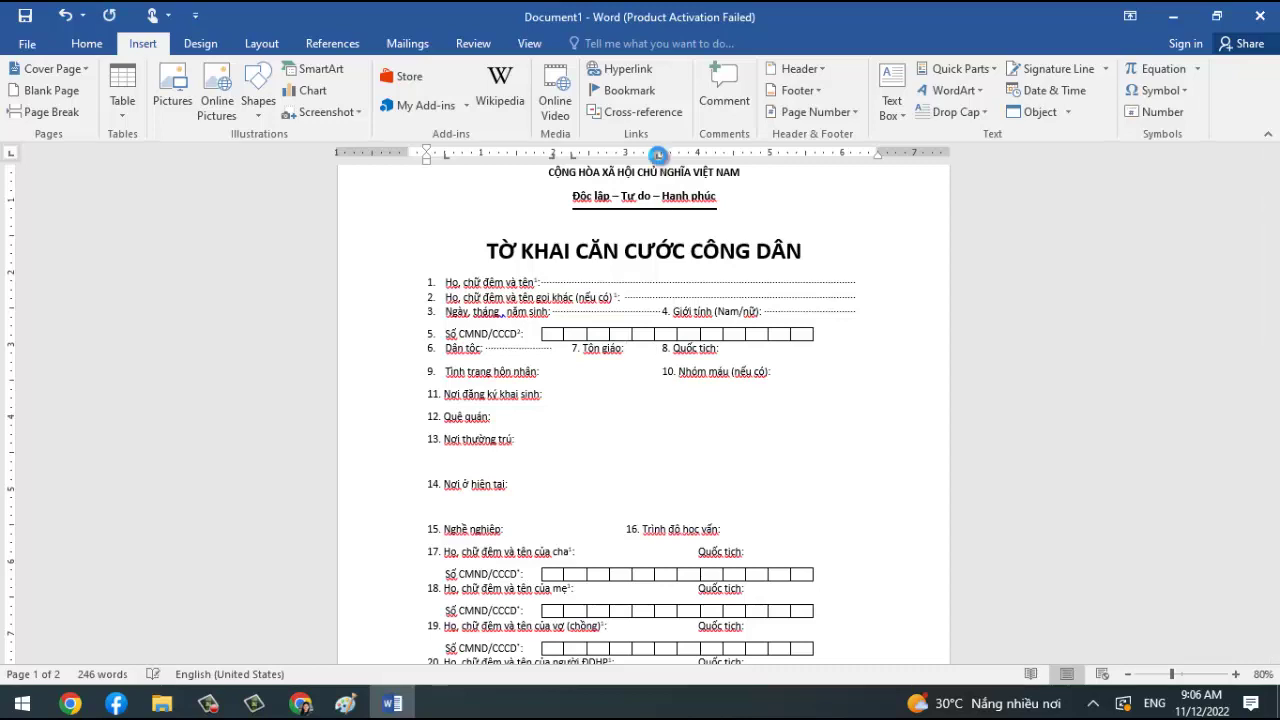
{"action": "double_click", "coordinate": [659, 157]}
{"action": "left_click", "coordinate": [1010, 407]}
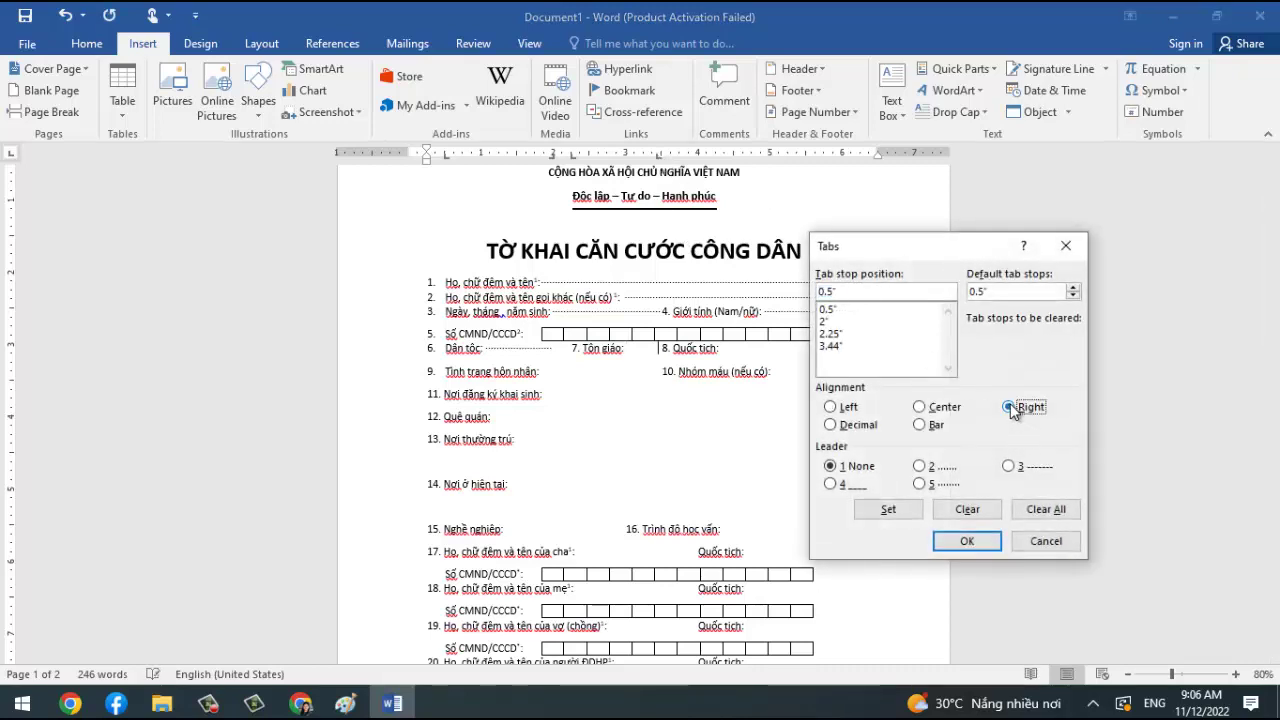
{"action": "left_click", "coordinate": [920, 484]}
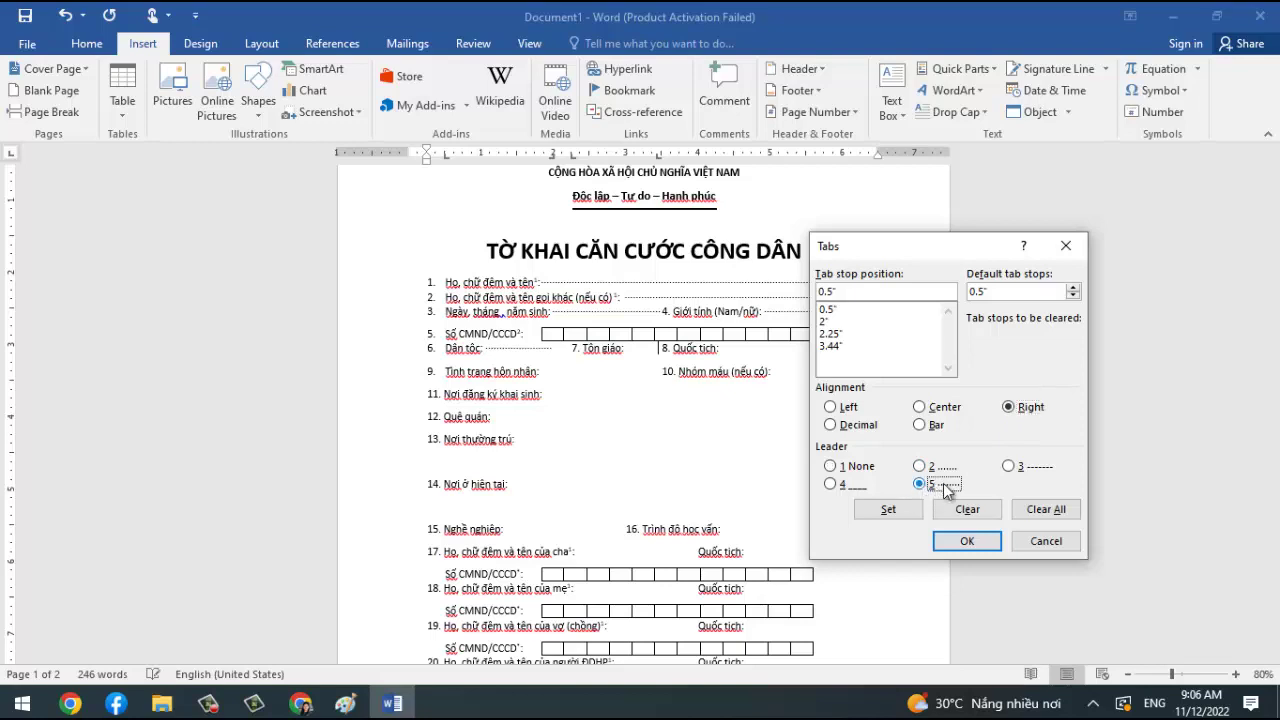
{"action": "left_click", "coordinate": [888, 509]}
{"action": "left_click", "coordinate": [955, 540]}
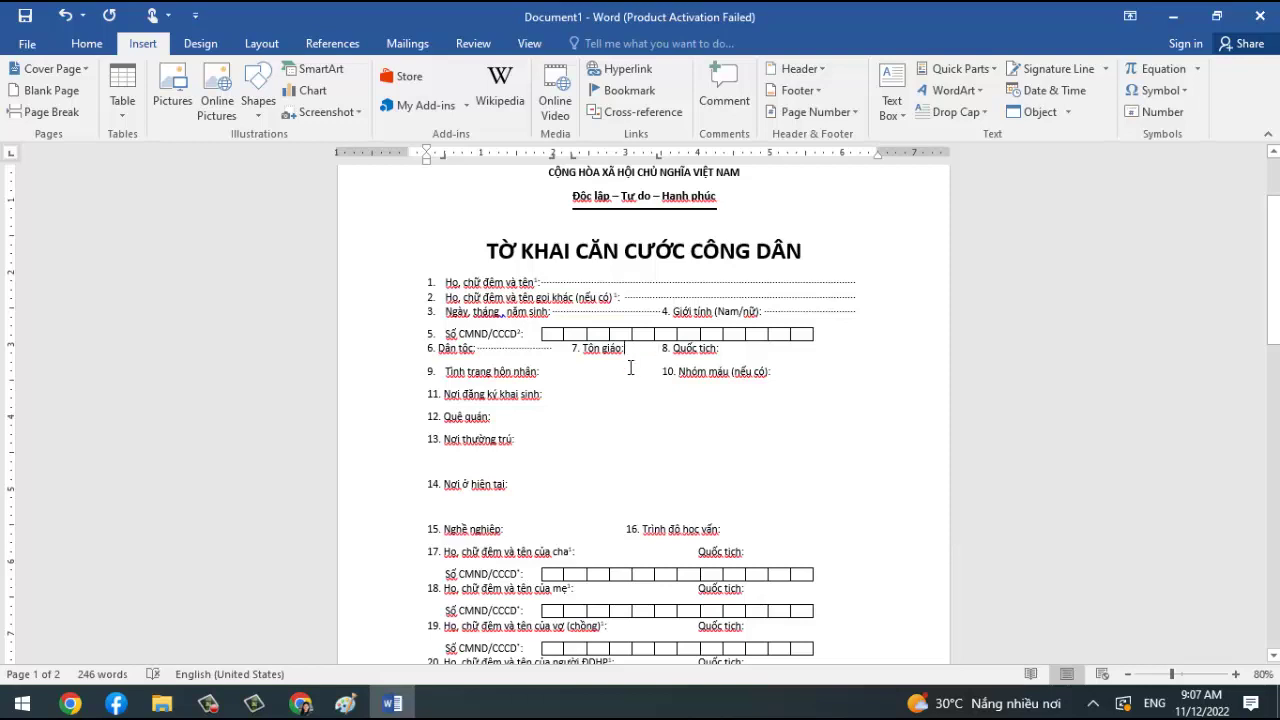
Remove the extra space so 8. Quốc tịch sits right after Tôn giáo.
{"action": "key", "text": "Tab"}
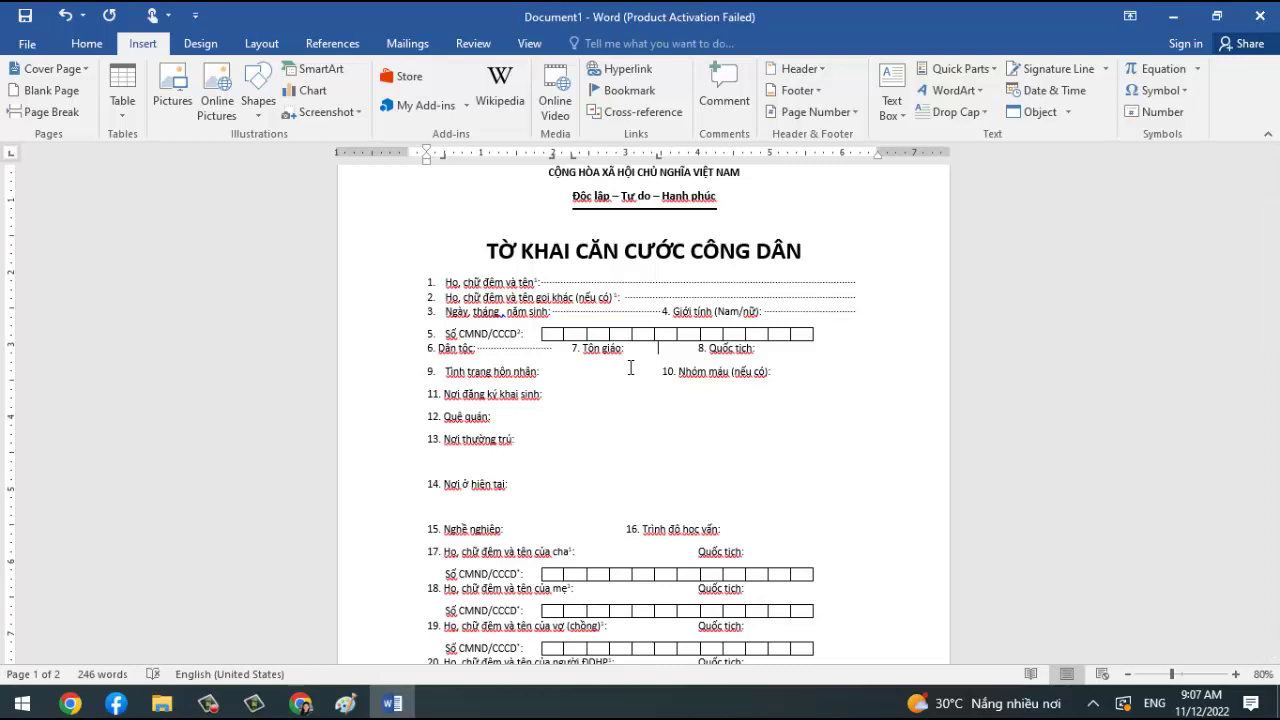
{"action": "key", "text": "BackSpace"}
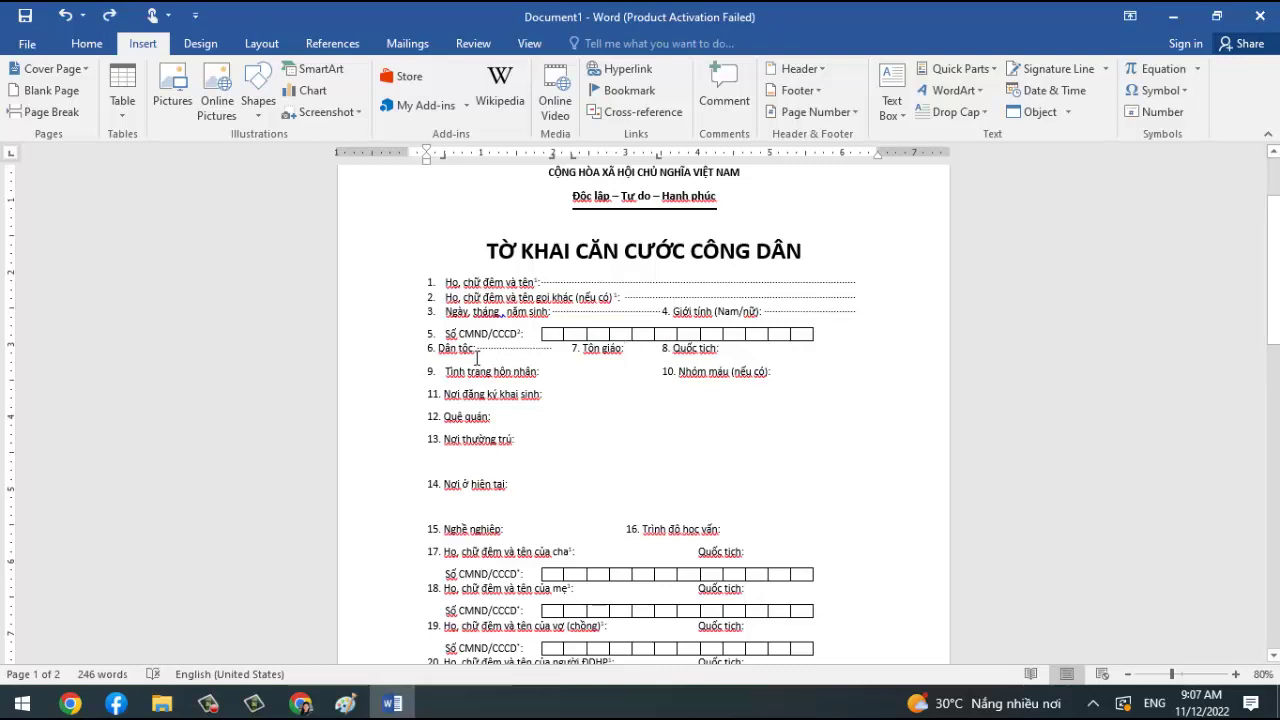
{"action": "key", "text": "Right"}
{"action": "key", "text": "BackSpace"}
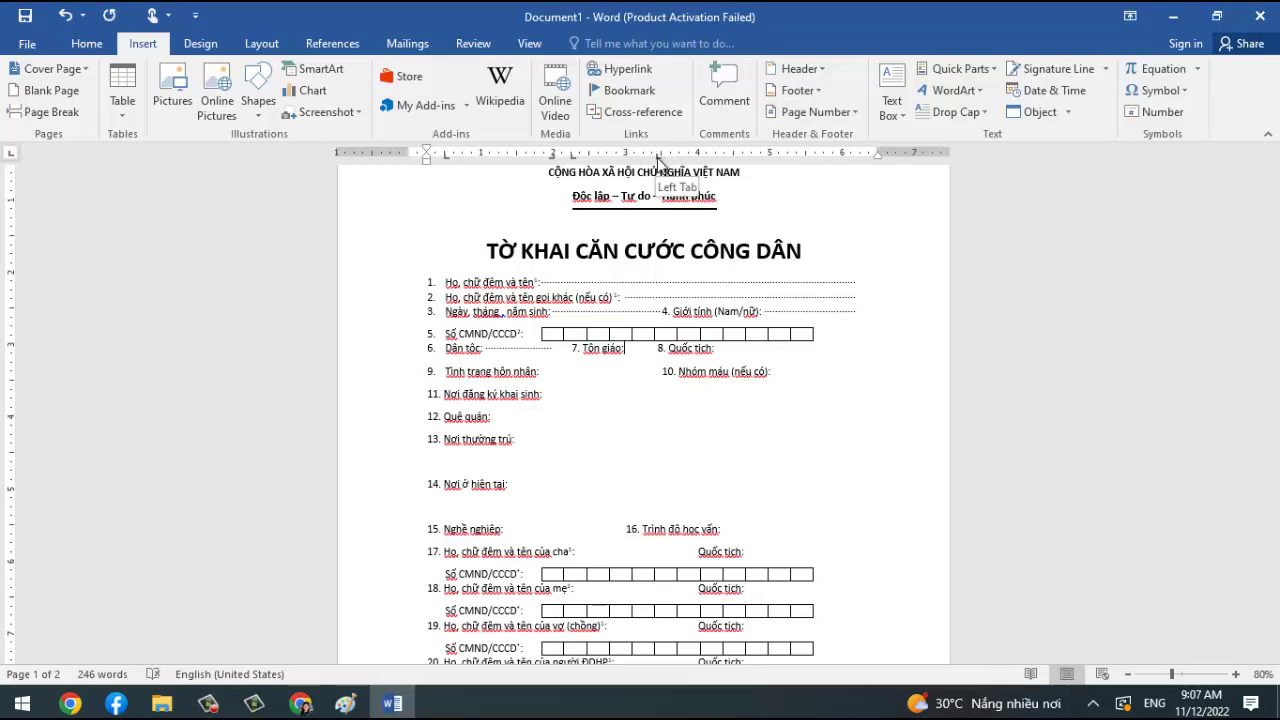
Reopen line 6's tab stop settings and select the 0.5" stop.
{"action": "double_click", "coordinate": [657, 157]}
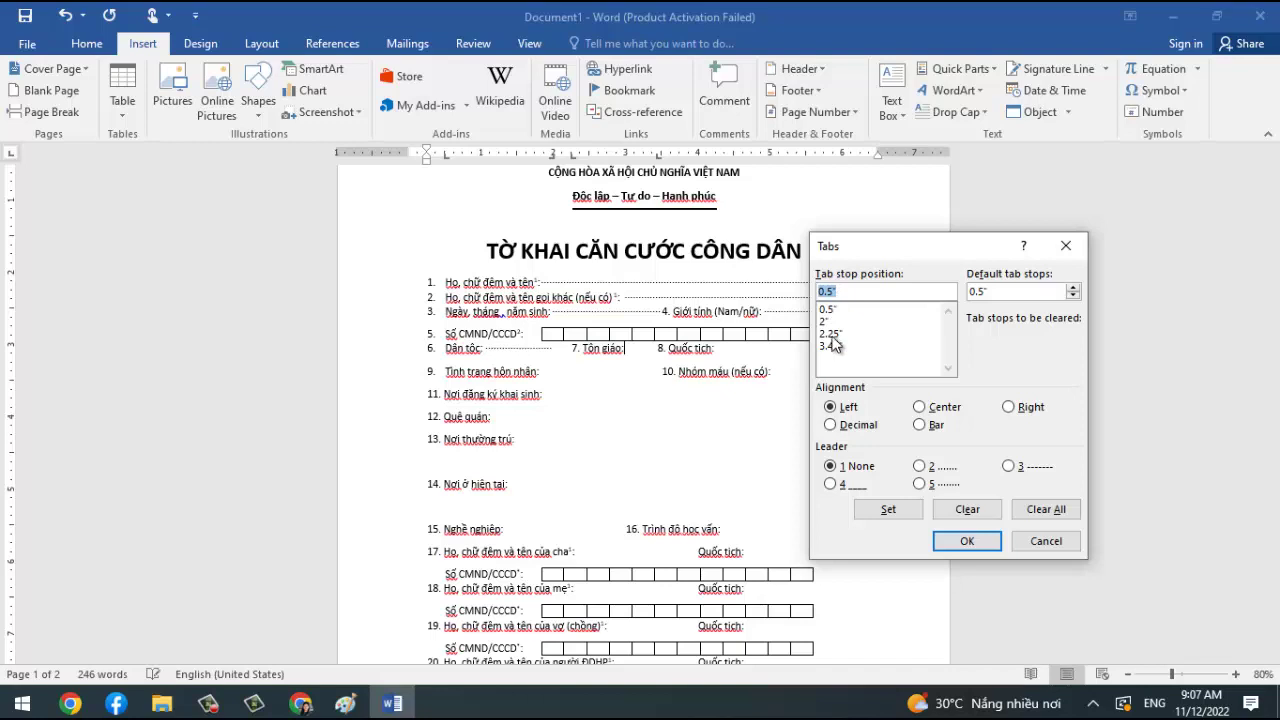
{"action": "left_click", "coordinate": [830, 309]}
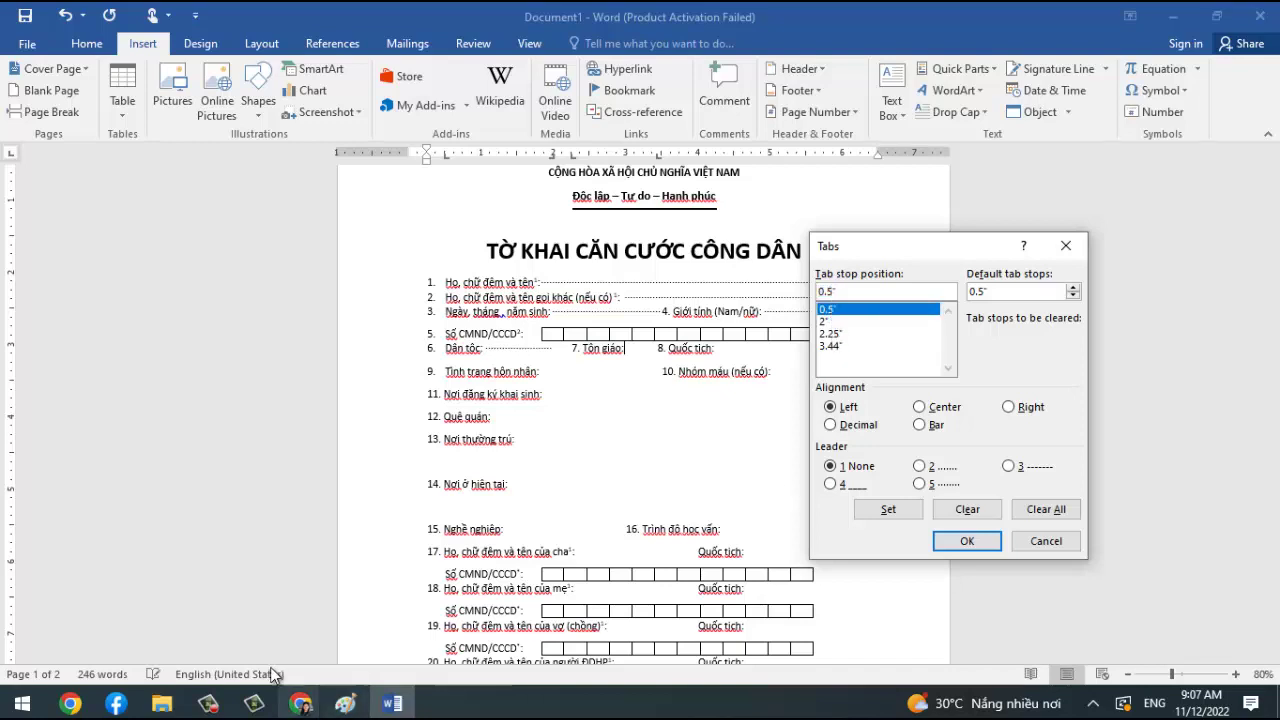
{"action": "left_click", "coordinate": [208, 703]}
{"action": "left_click", "coordinate": [1191, 641]}
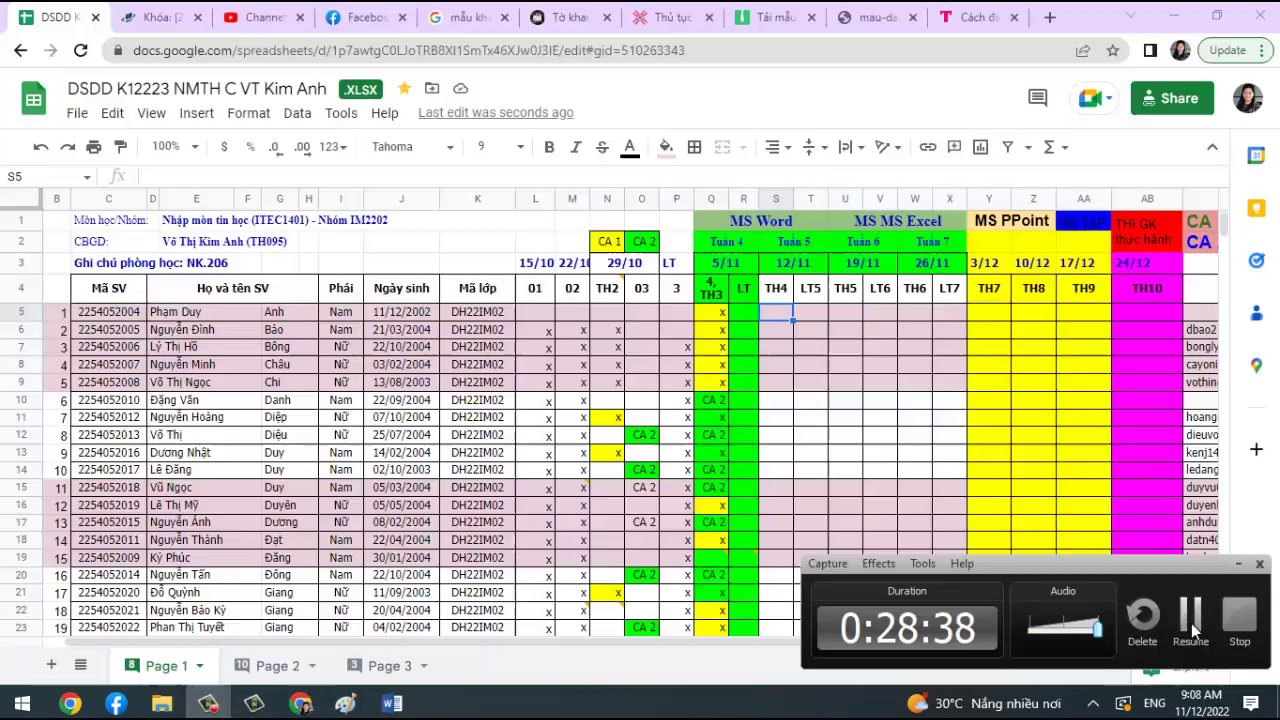
{"action": "key", "text": "alt+Tab"}
Give the 3.44" tab stop dotted leader 5 and confirm the Tabs dialog.
{"action": "key", "text": "alt+Tab"}
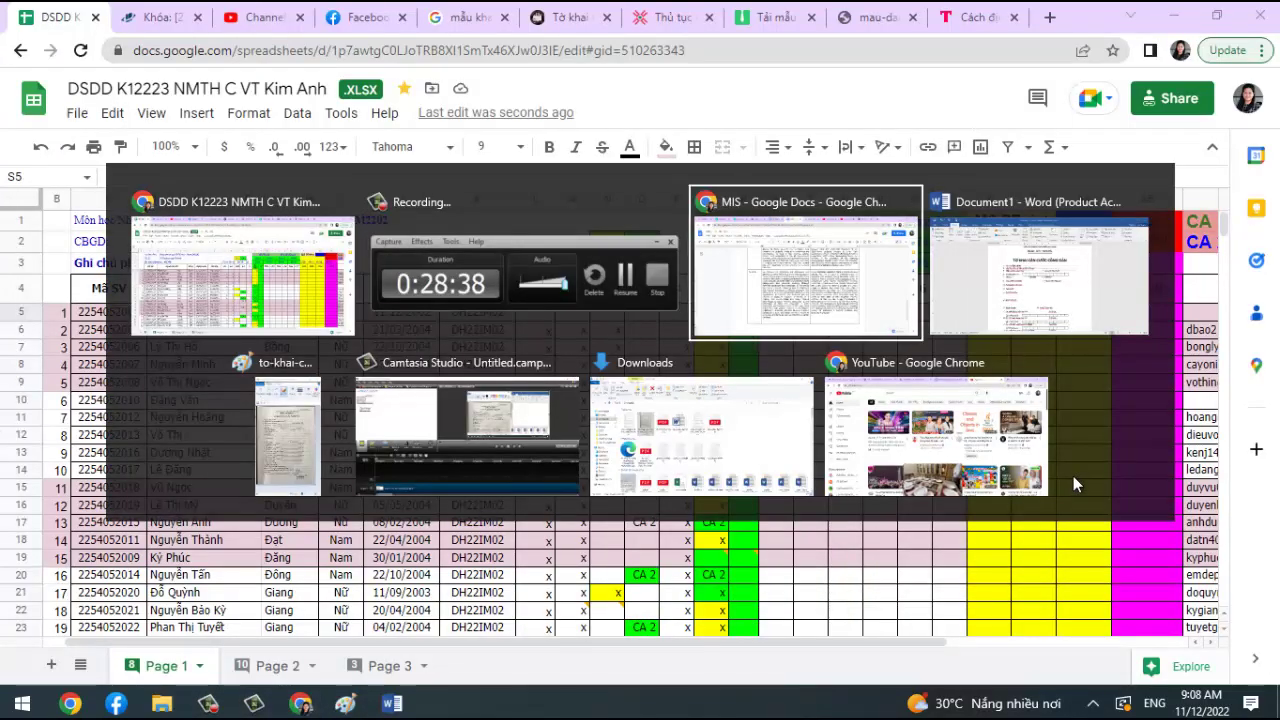
{"action": "key", "text": "alt+Tab"}
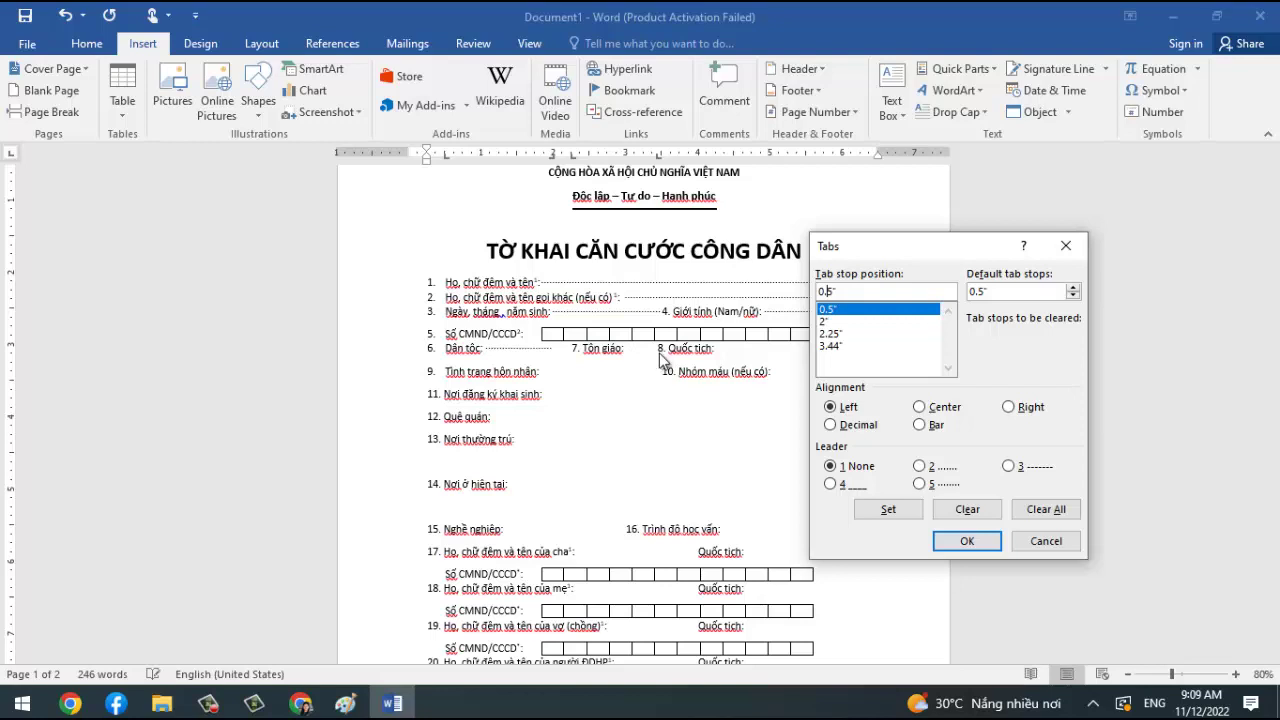
{"action": "left_click", "coordinate": [829, 348]}
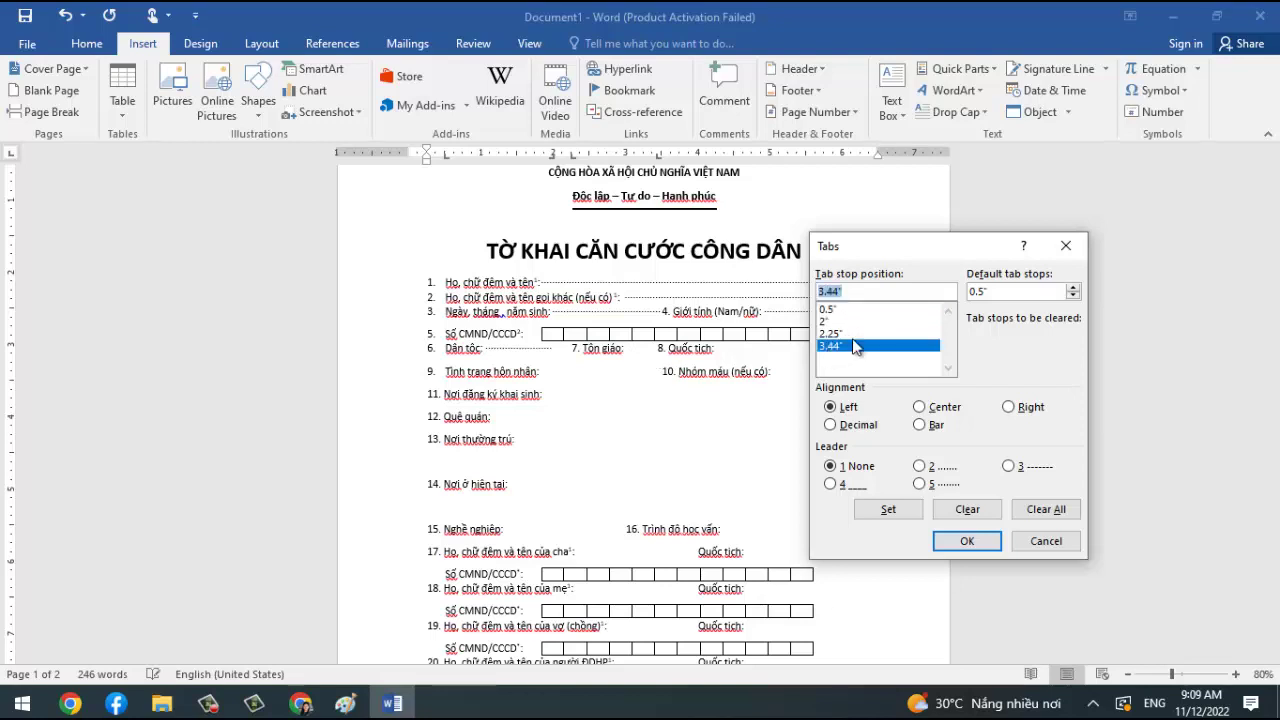
{"action": "left_click", "coordinate": [920, 485]}
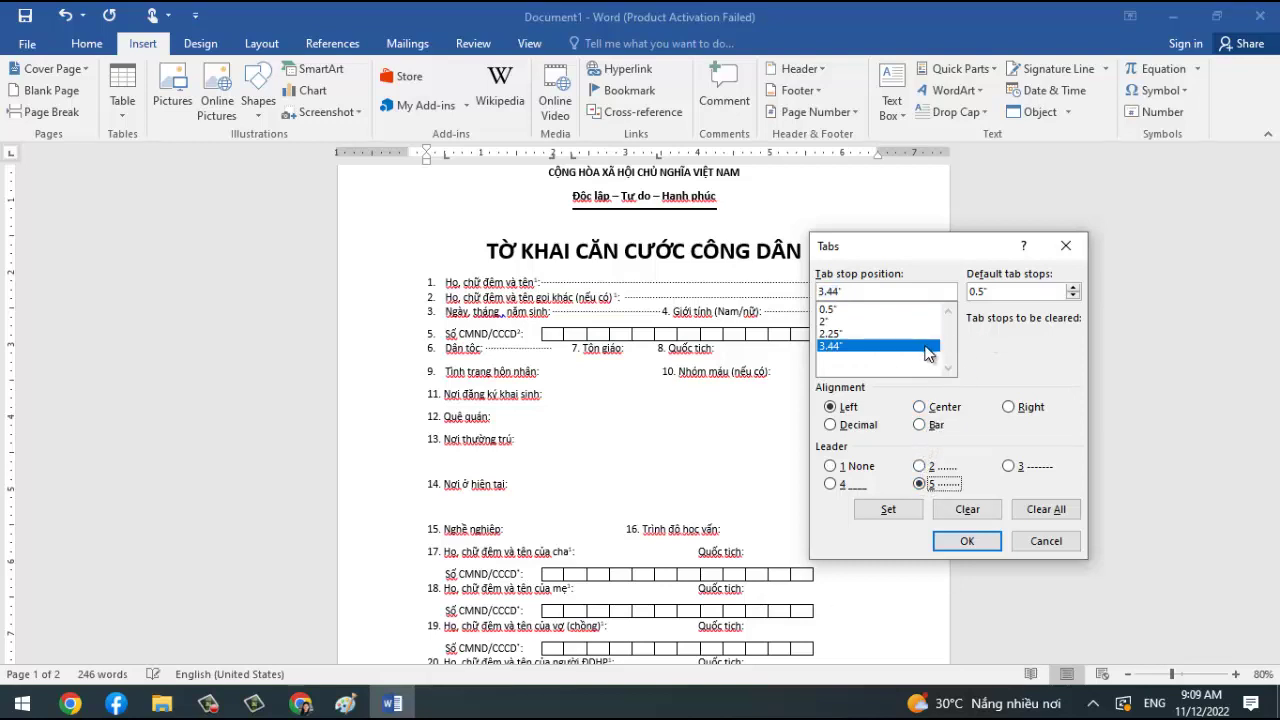
{"action": "left_click", "coordinate": [905, 512]}
{"action": "left_click", "coordinate": [836, 349]}
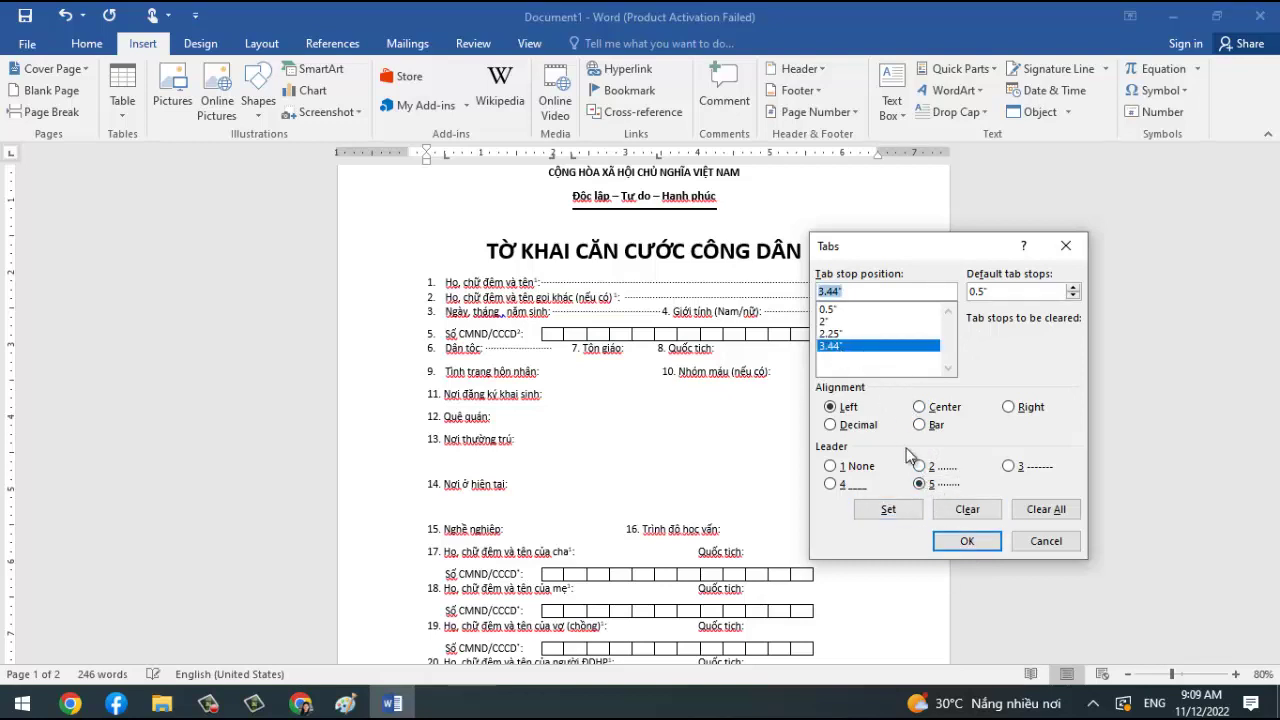
{"action": "left_click", "coordinate": [972, 541]}
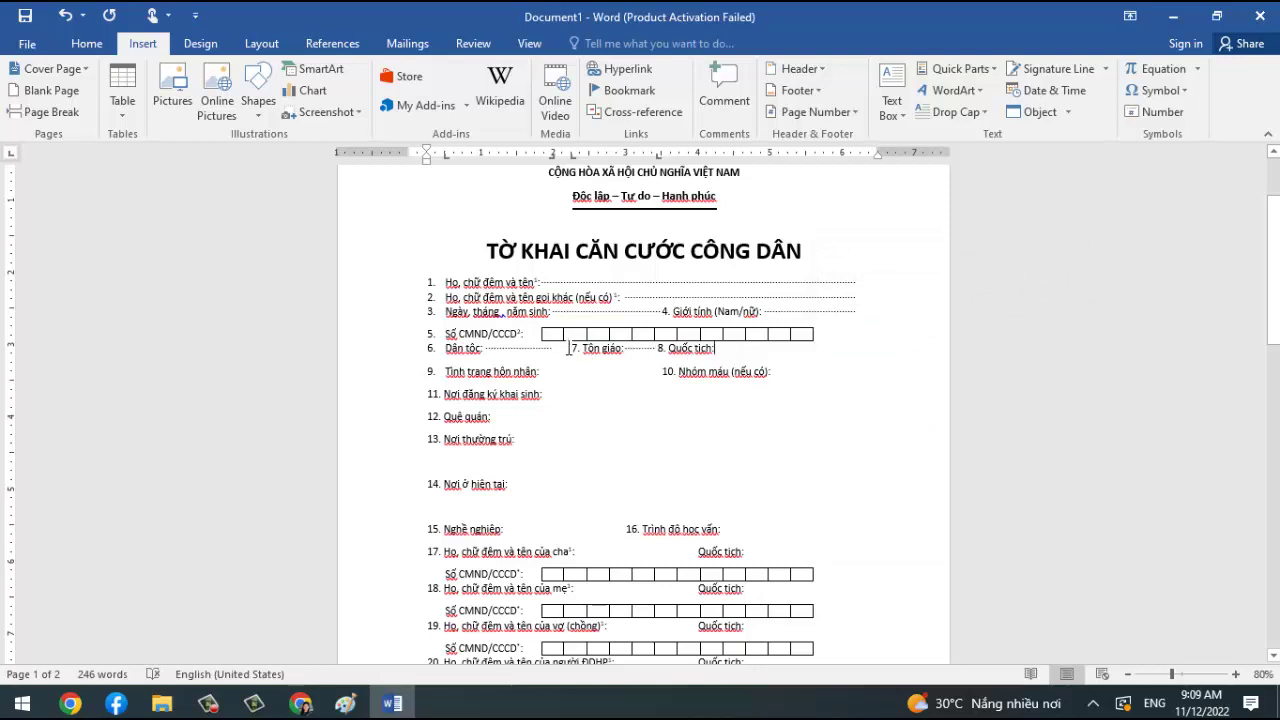
Drag the 7. Tôn giáo tab marker on the ruler to fine-tune its position.
{"action": "mouse_move", "coordinate": [547, 356]}
{"action": "left_click_drag", "start_coordinate": [571, 156], "coordinate": [563, 160]}
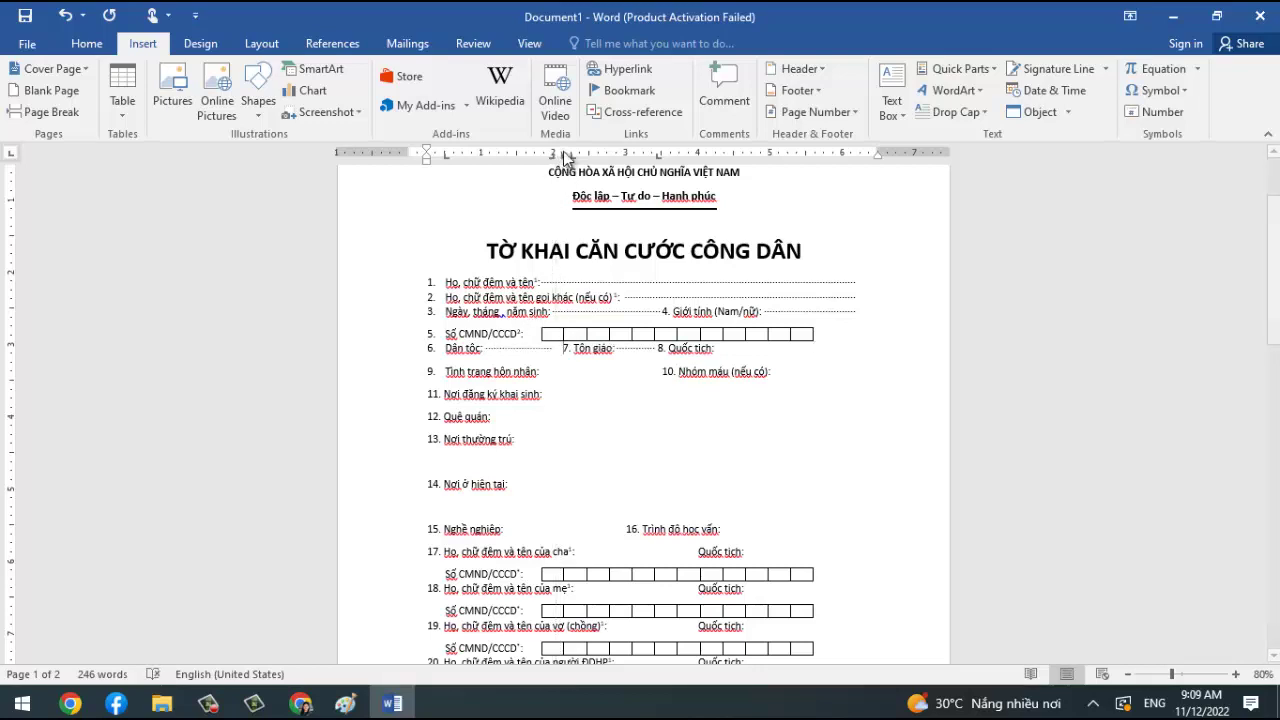
{"action": "left_click_drag", "start_coordinate": [564, 156], "coordinate": [573, 156]}
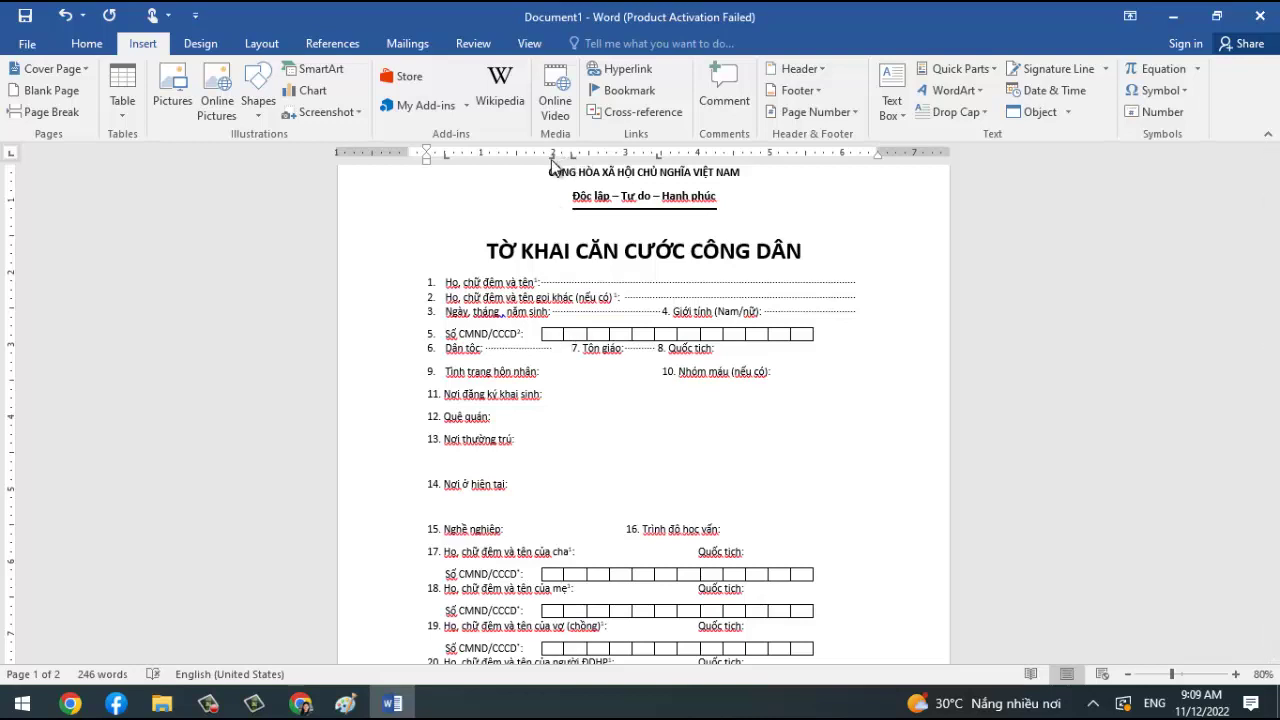
{"action": "mouse_move", "coordinate": [611, 345]}
{"action": "mouse_move", "coordinate": [573, 158]}
{"action": "left_mouse_down"}
{"action": "mouse_move", "coordinate": [557, 158]}
{"action": "mouse_move", "coordinate": [572, 158]}
{"action": "left_mouse_up"}
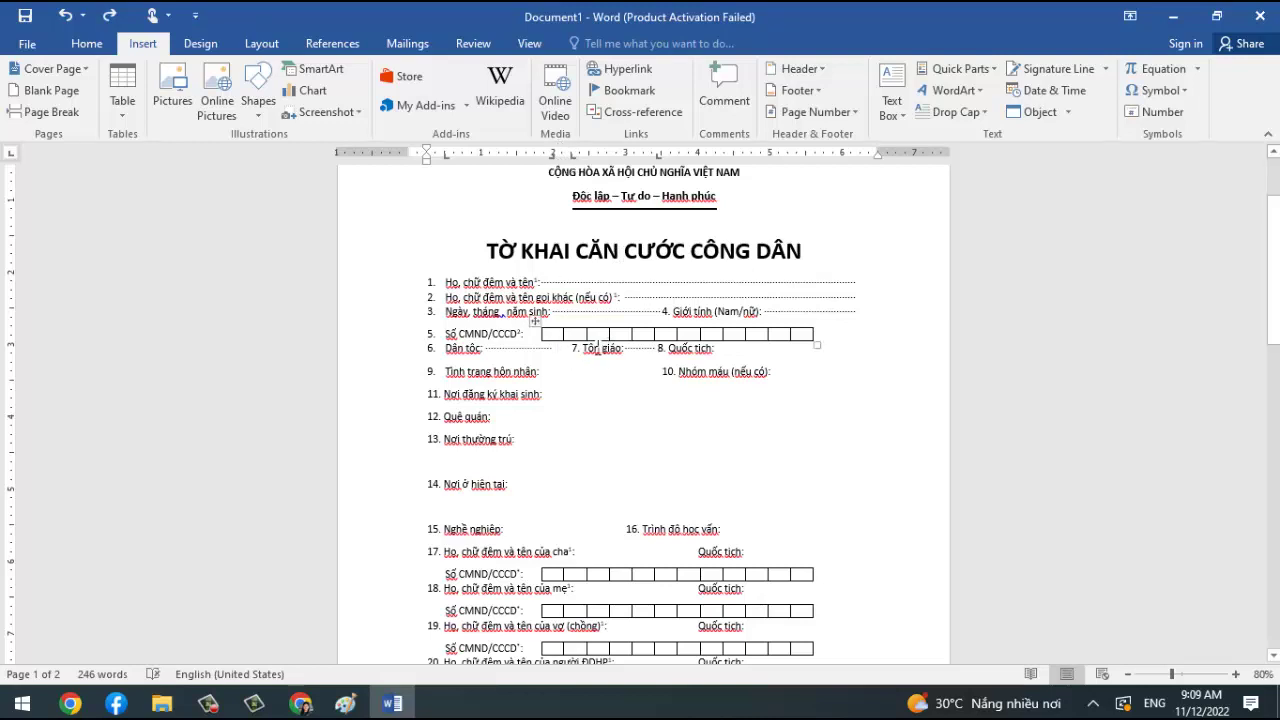
{"action": "left_click", "coordinate": [571, 348]}
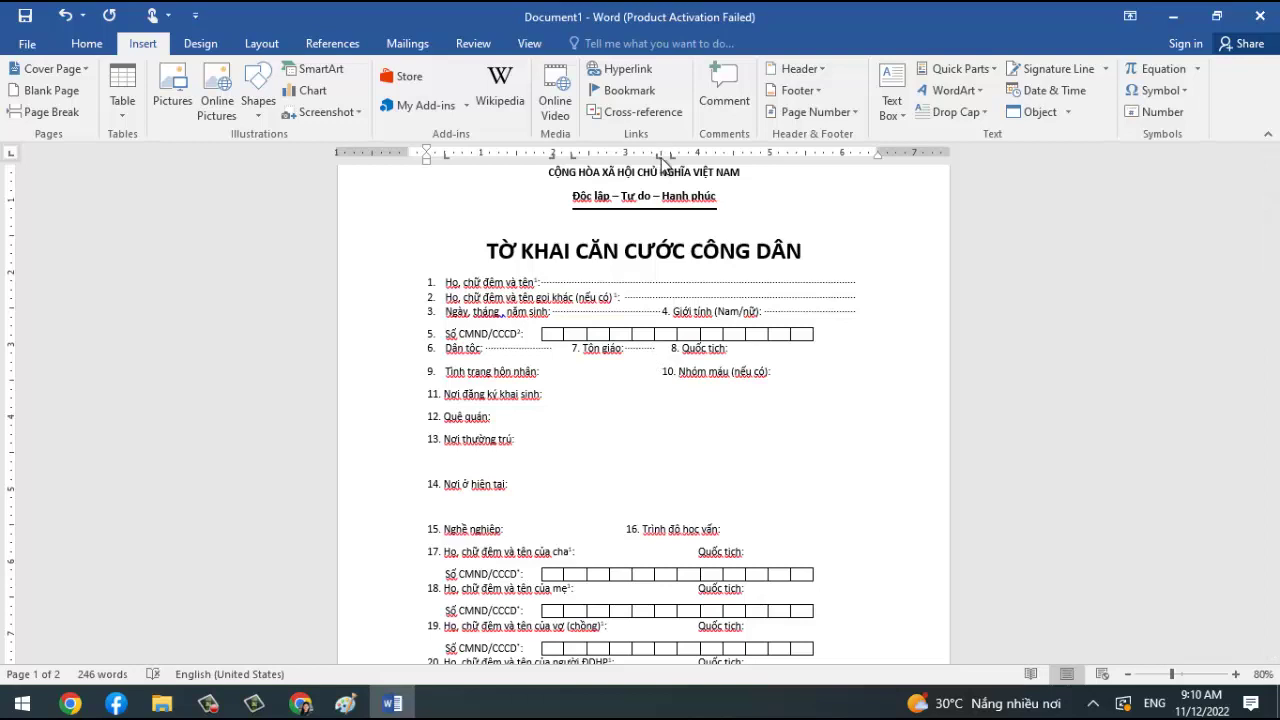
Fix the spacing before 8. Quốc tịch, undoing stray typed dots, and reopen Tabs.
{"action": "left_click_drag", "start_coordinate": [665, 156], "coordinate": [673, 156]}
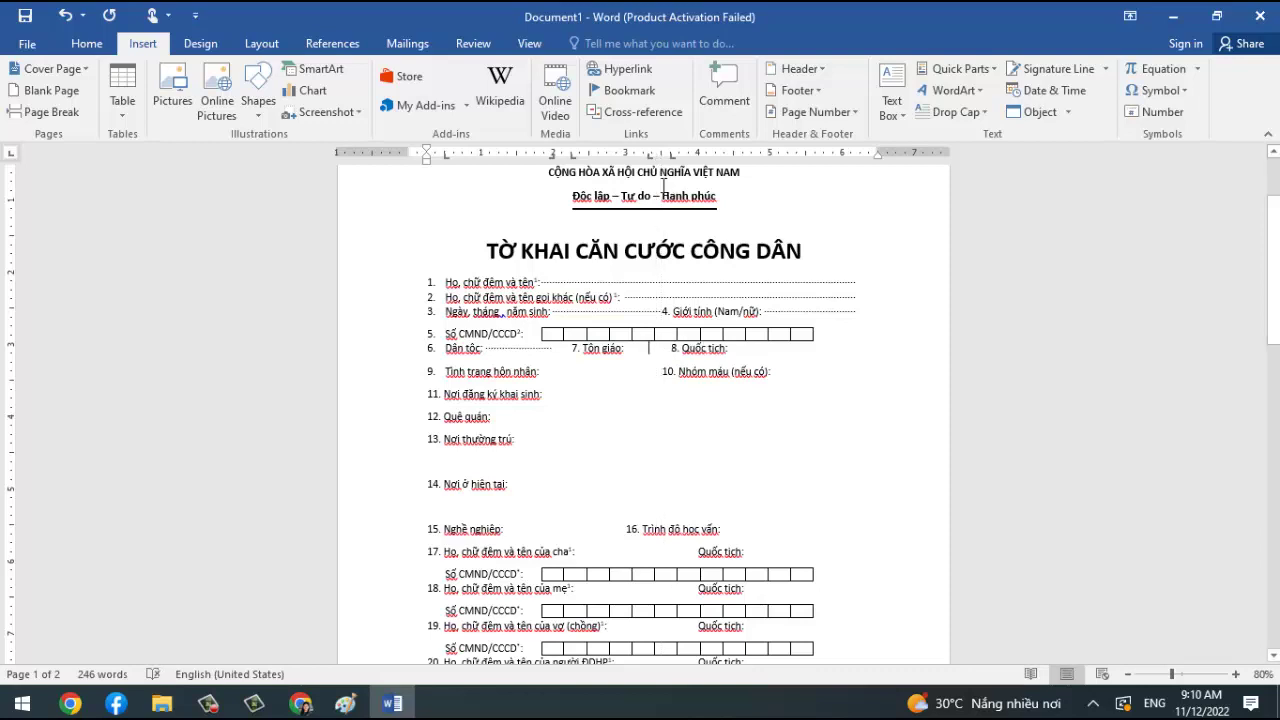
{"action": "key", "text": "ctrl+z"}
{"action": "key", "text": "Delete"}
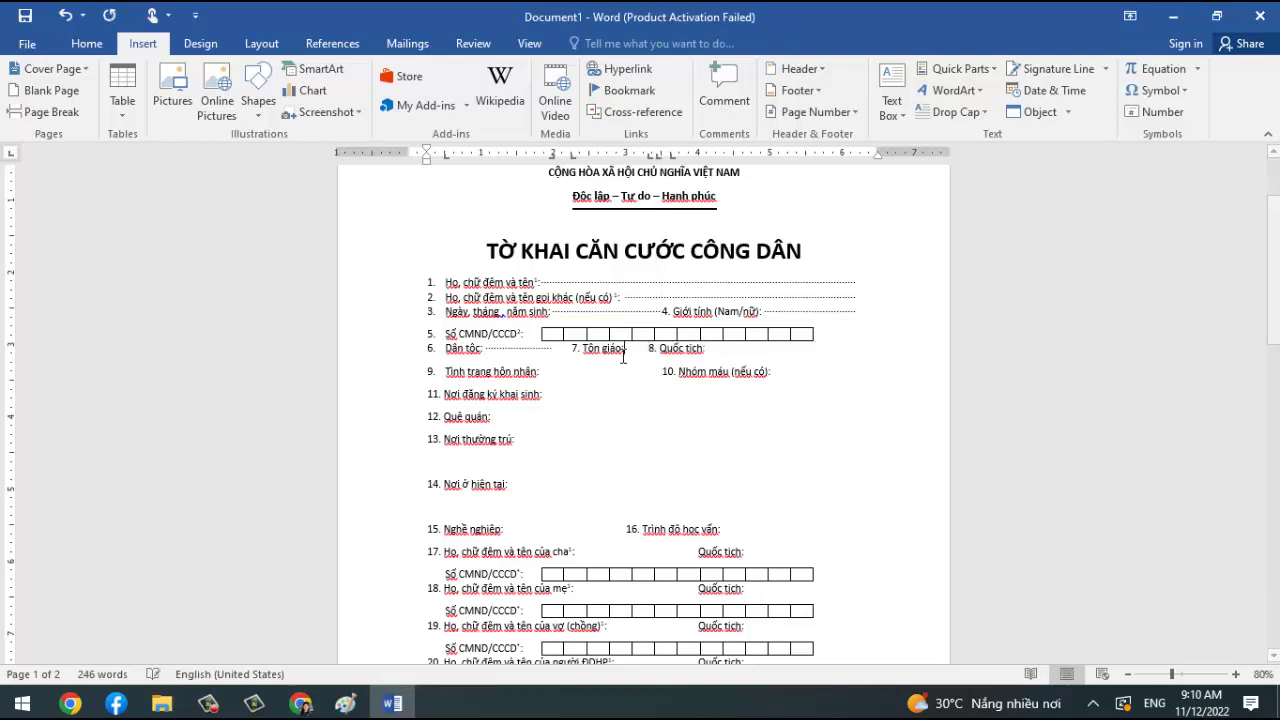
{"action": "type", "text": ".........."}
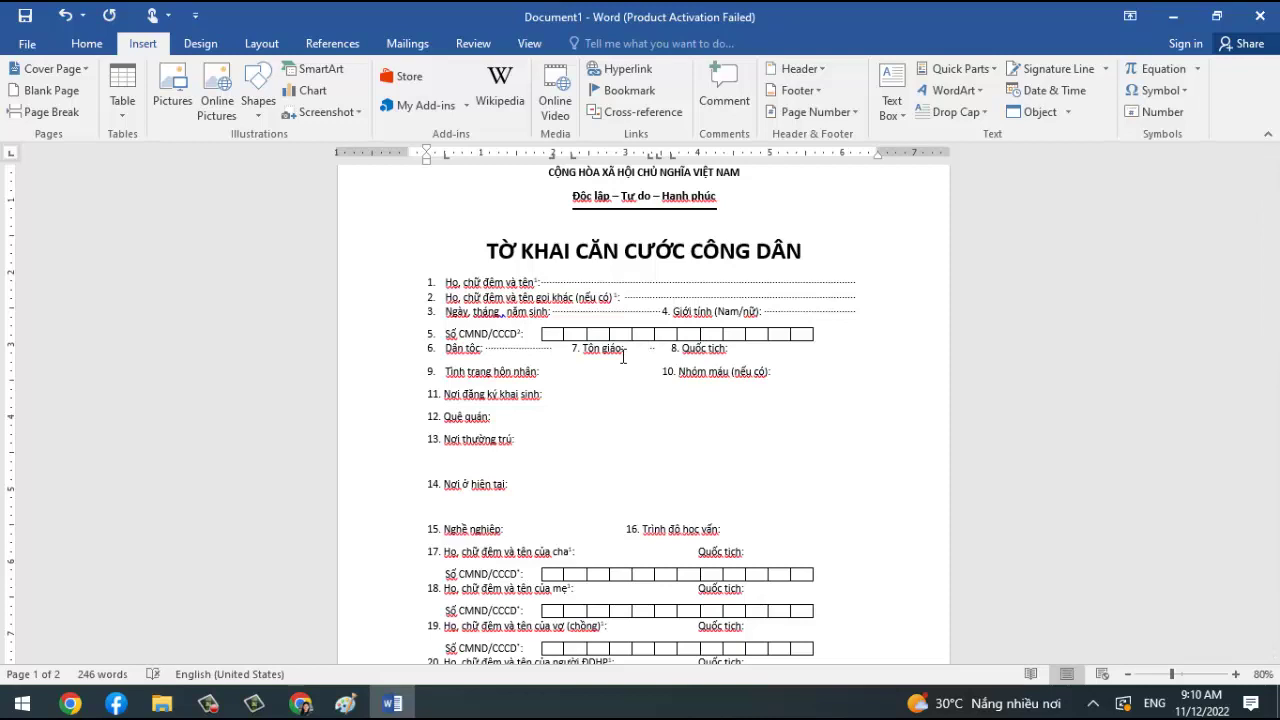
{"action": "key", "text": "ctrl+z"}
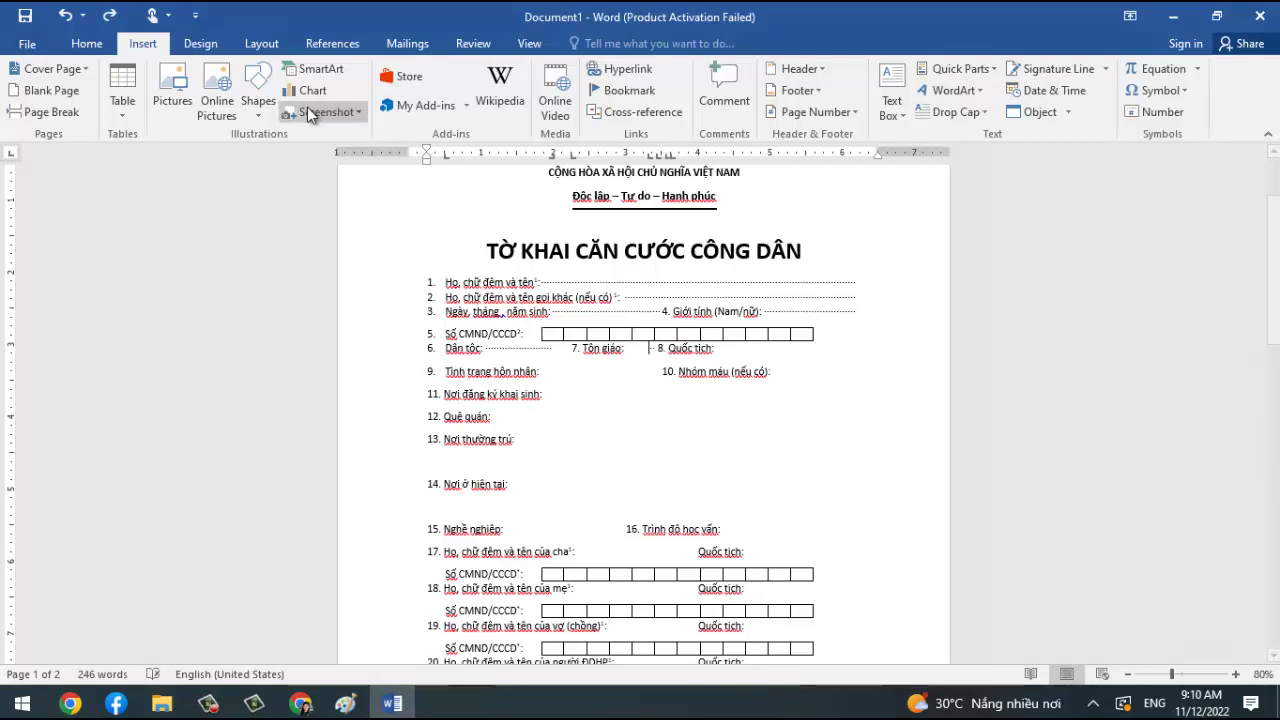
{"action": "left_click", "coordinate": [68, 20]}
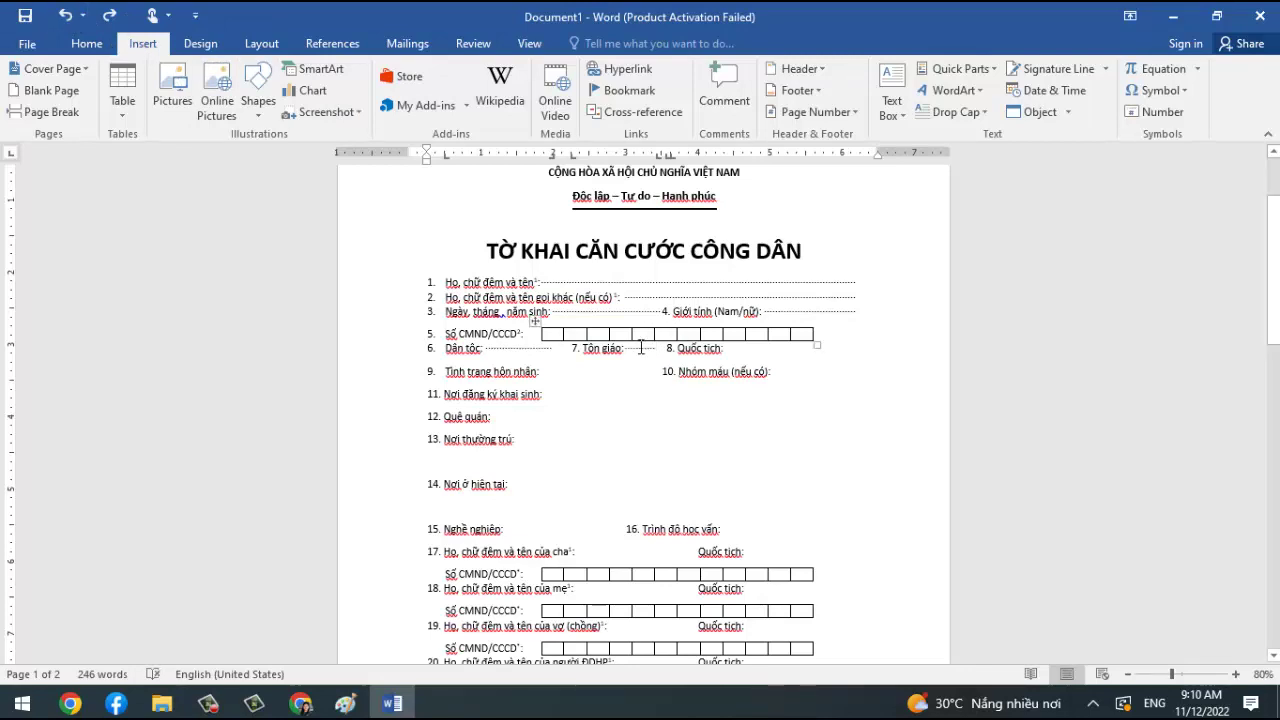
{"action": "double_click", "coordinate": [659, 156]}
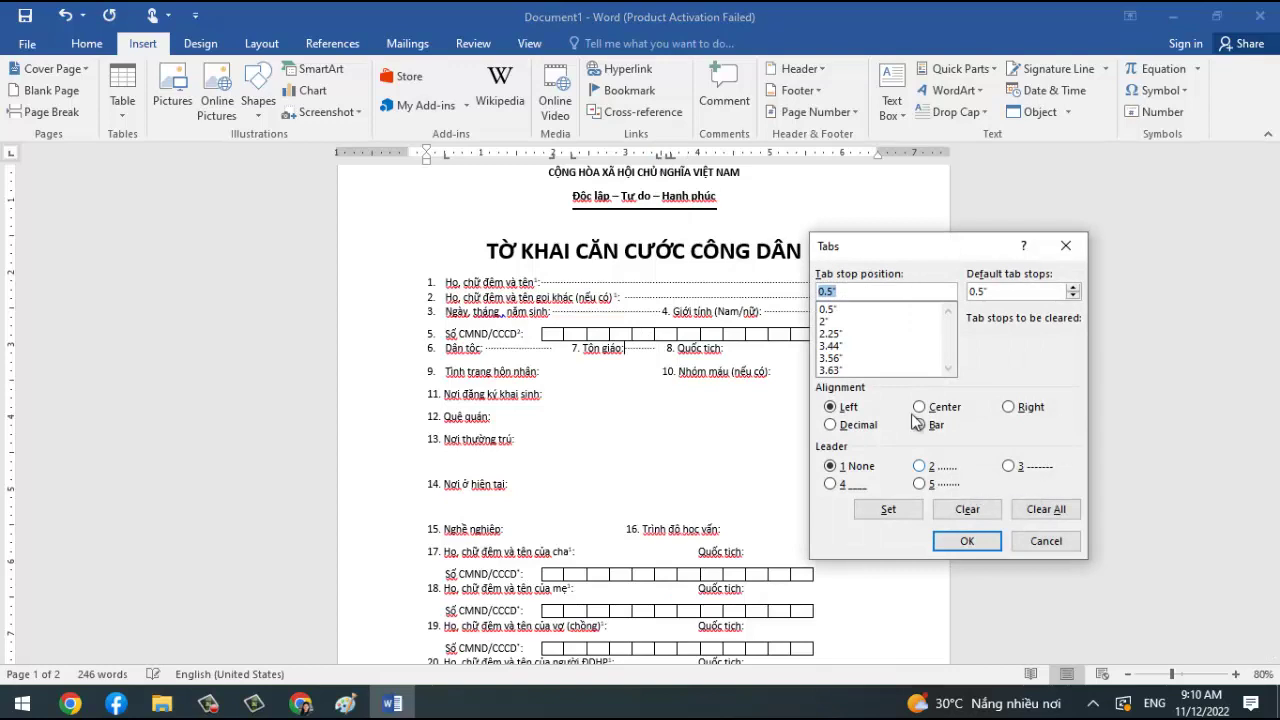
Clear the 3.63" tab stop from line 6.
{"action": "left_click", "coordinate": [848, 371]}
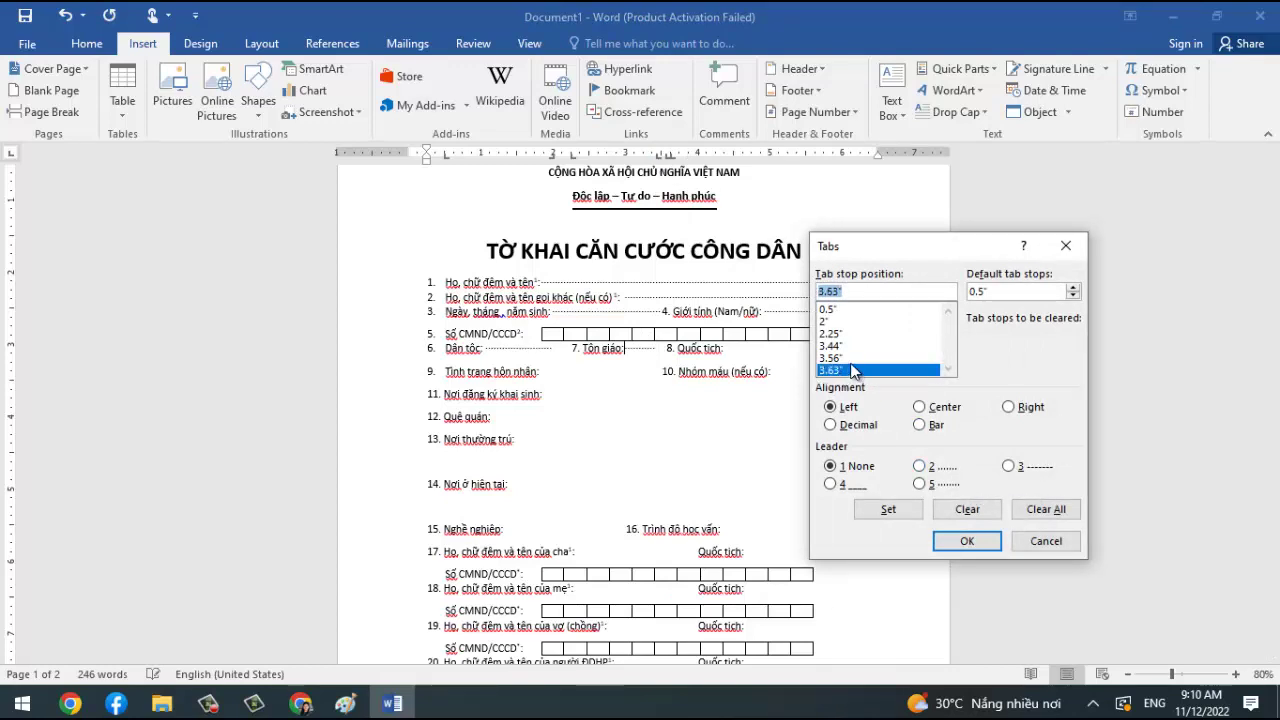
{"action": "left_click", "coordinate": [968, 512]}
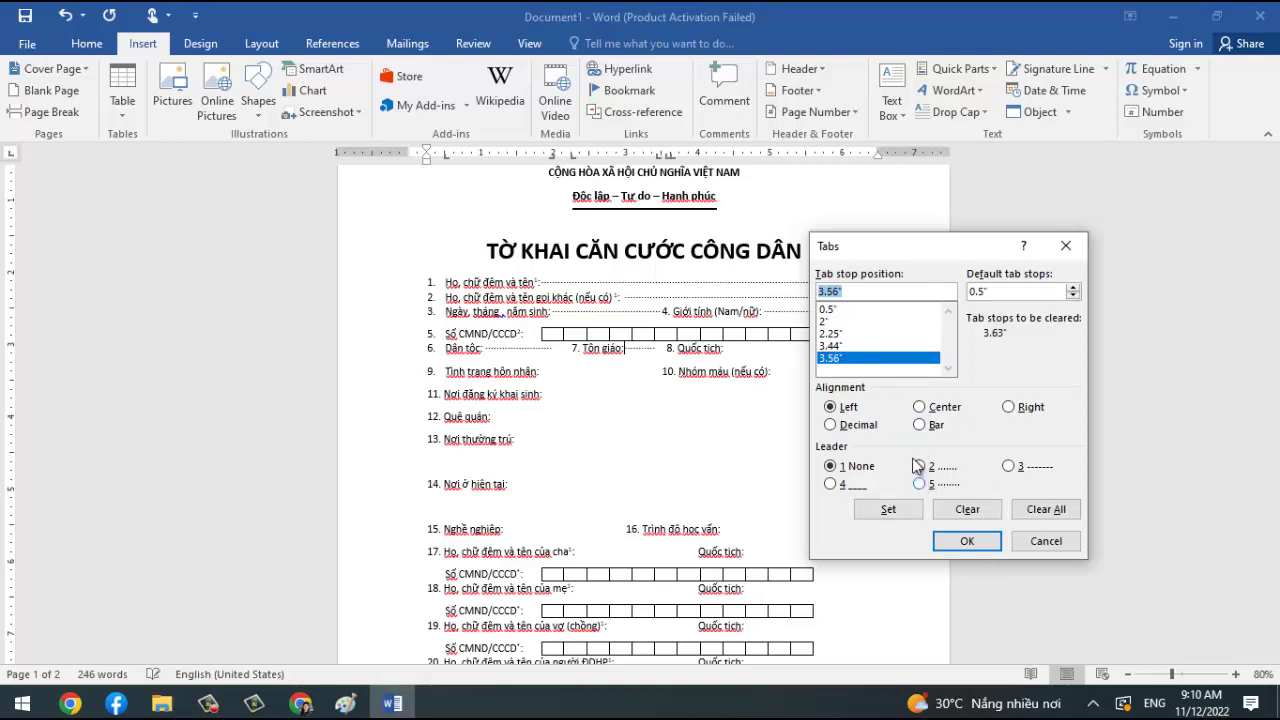
{"action": "double_click", "coordinate": [825, 356]}
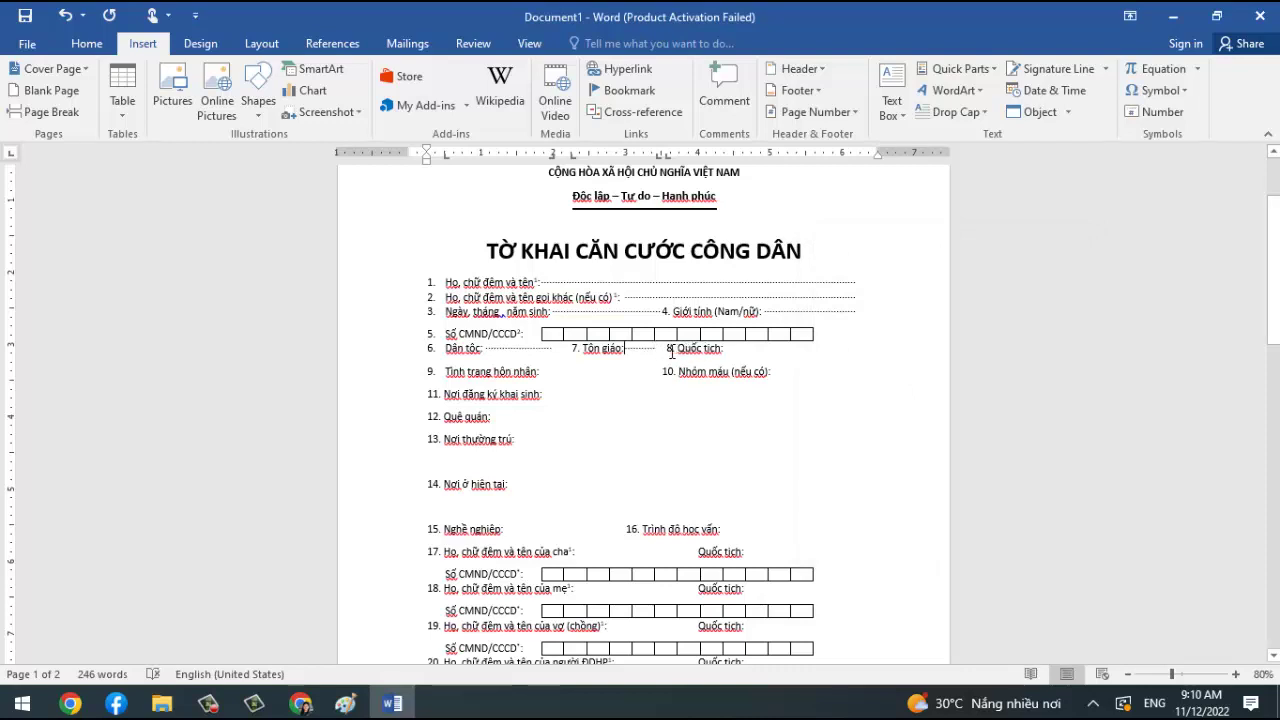
Add a 6.2" dotted-leader tab stop and fill the line after Quốc tịch: with dots.
{"action": "right_click", "coordinate": [735, 350]}
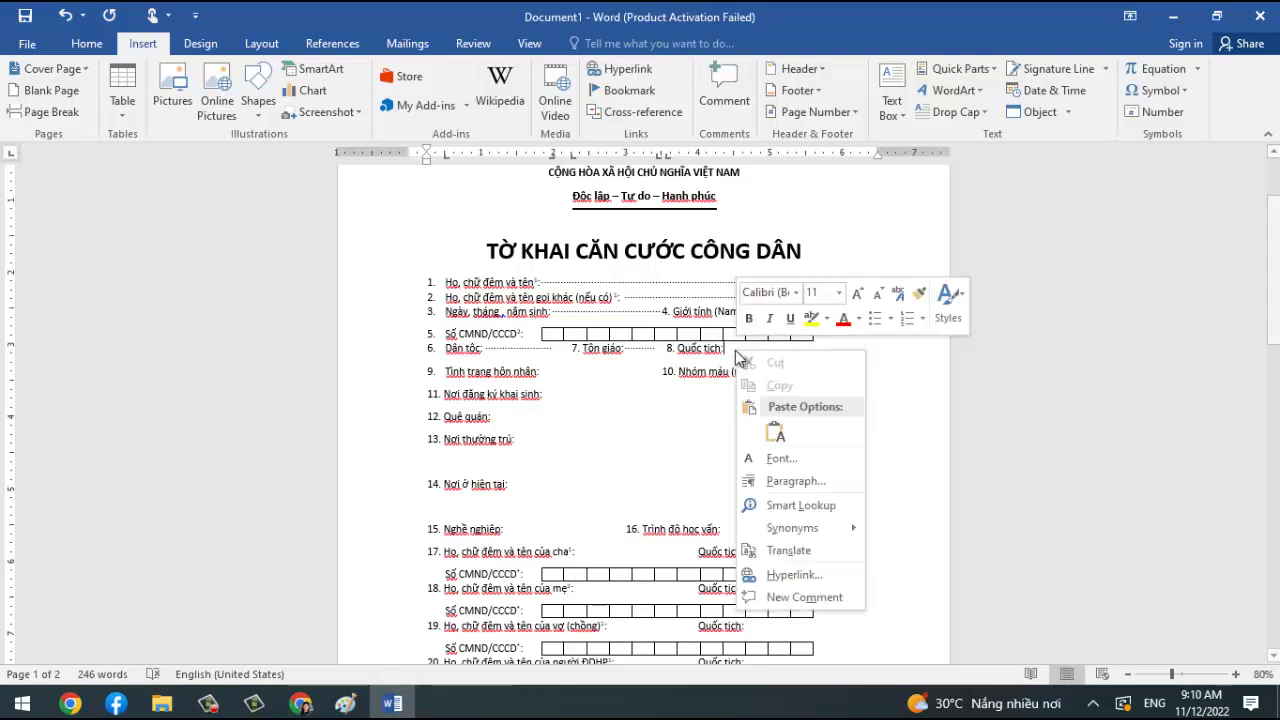
{"action": "left_click", "coordinate": [794, 481]}
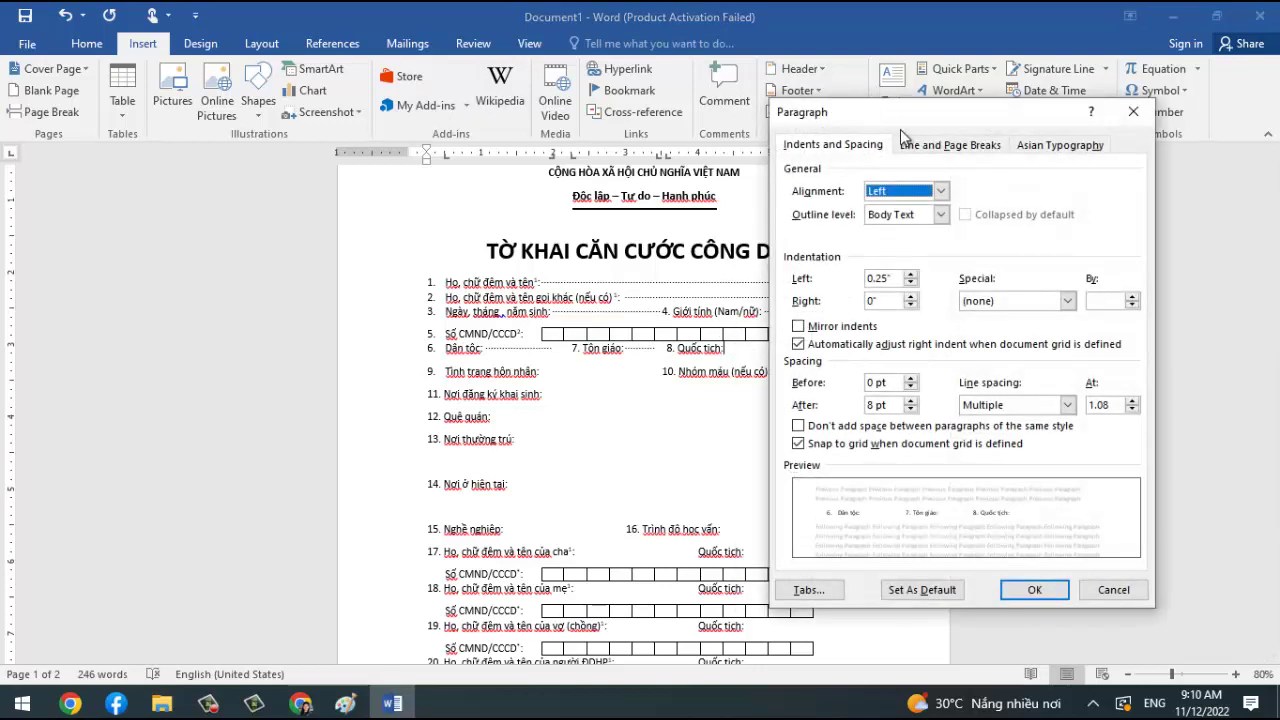
{"action": "mouse_move", "coordinate": [875, 112]}
{"action": "left_mouse_down"}
{"action": "mouse_move", "coordinate": [1018, 159]}
{"action": "mouse_move", "coordinate": [972, 121]}
{"action": "left_mouse_up"}
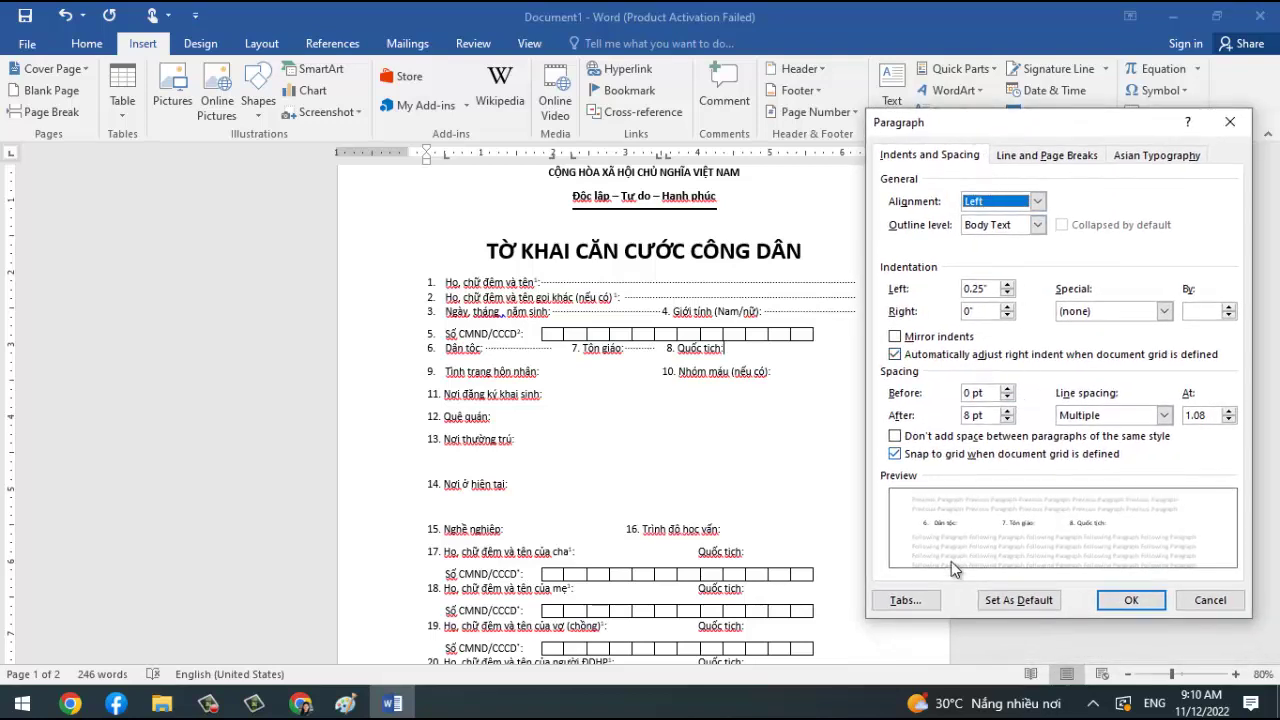
{"action": "left_click", "coordinate": [905, 600]}
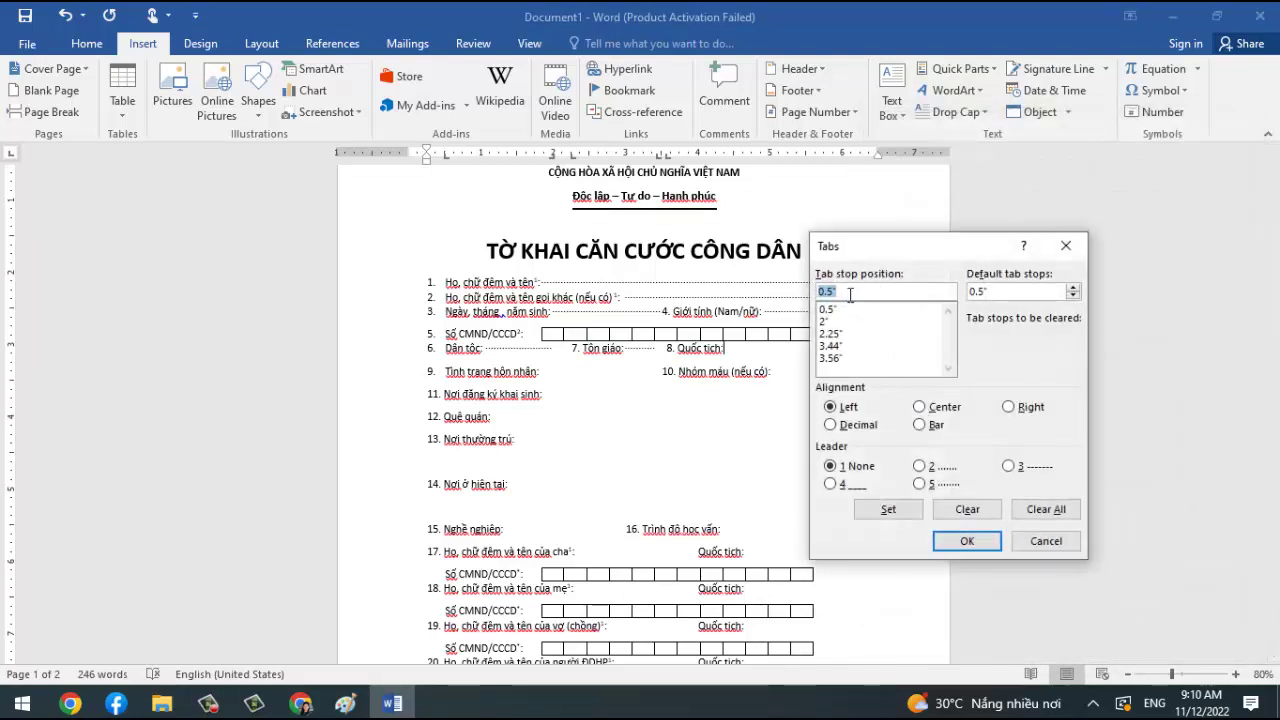
{"action": "type", "text": "6.2"}
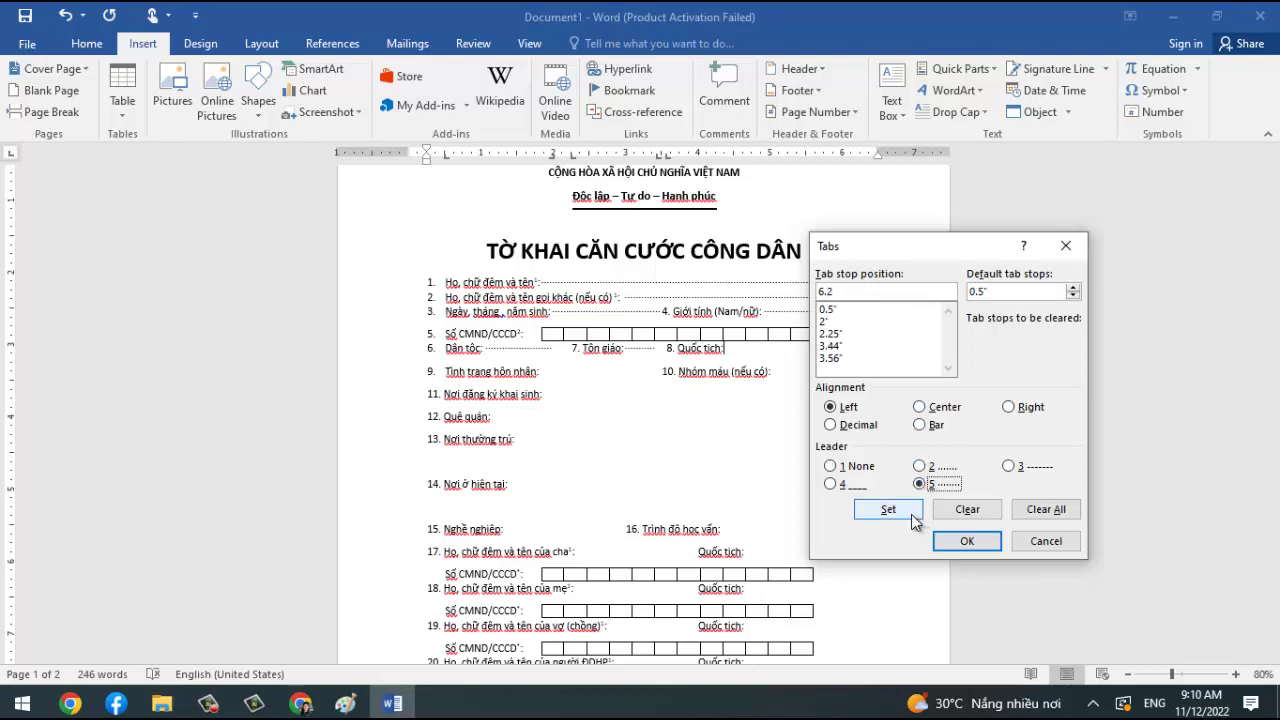
{"action": "left_click", "coordinate": [911, 514]}
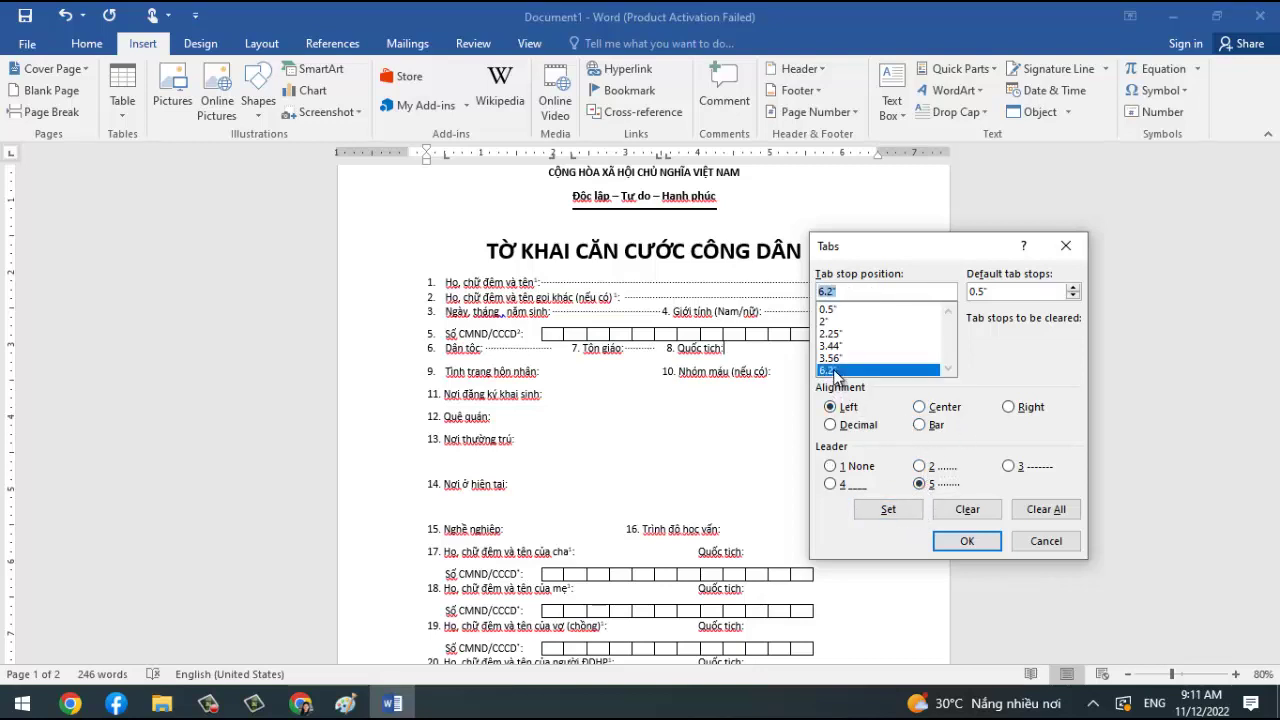
{"action": "left_click", "coordinate": [966, 541]}
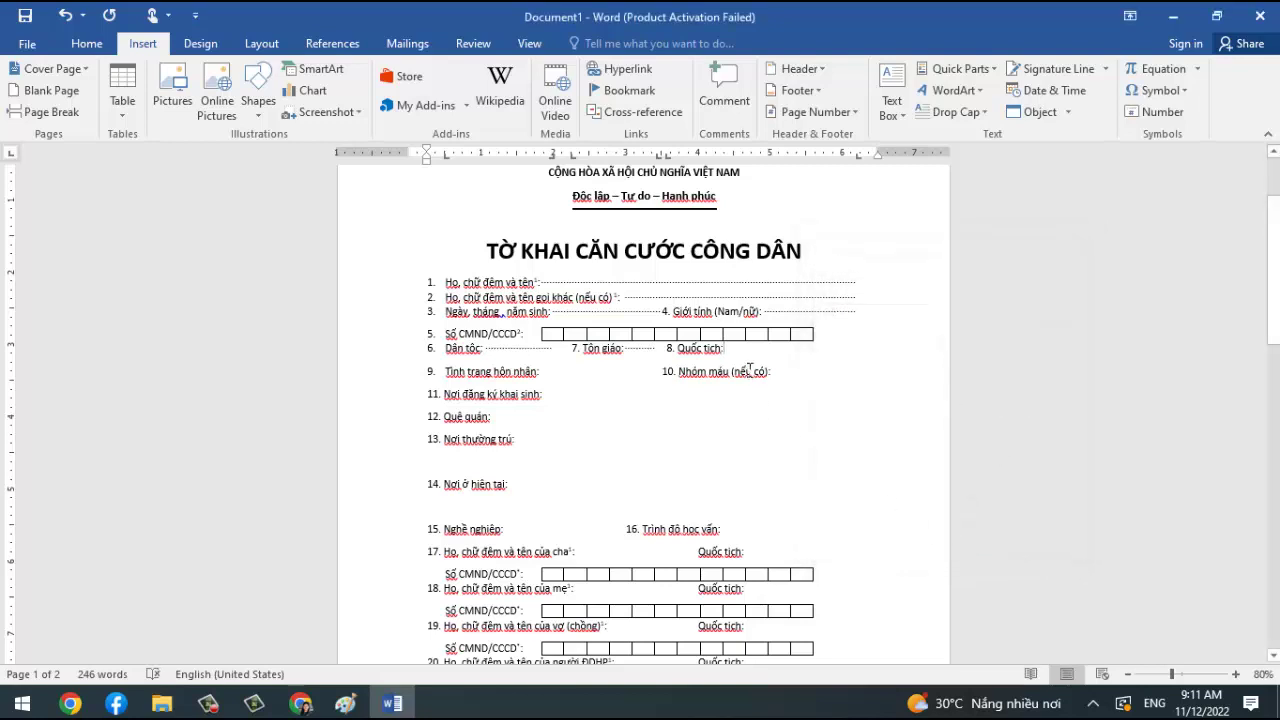
{"action": "key", "text": "Tab"}
{"action": "left_click", "coordinate": [557, 377]}
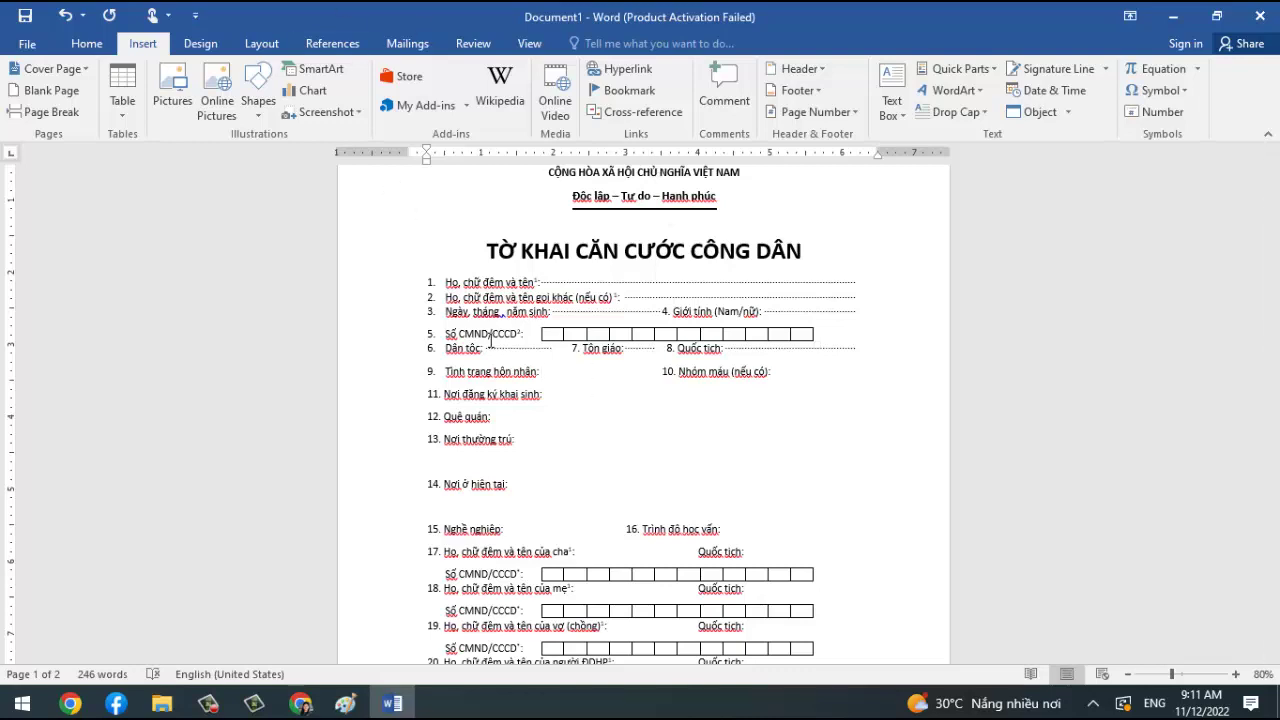
{"action": "left_click", "coordinate": [535, 378]}
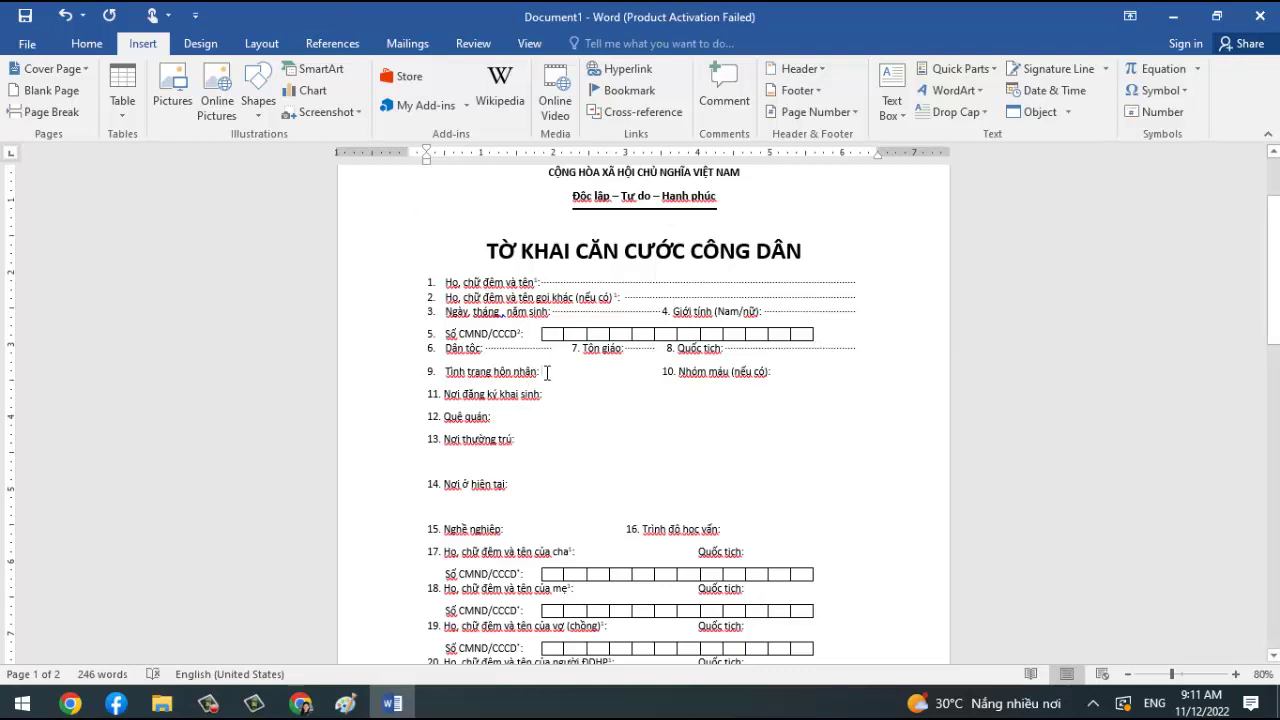
{"action": "right_click", "coordinate": [548, 375]}
{"action": "left_click", "coordinate": [597, 506]}
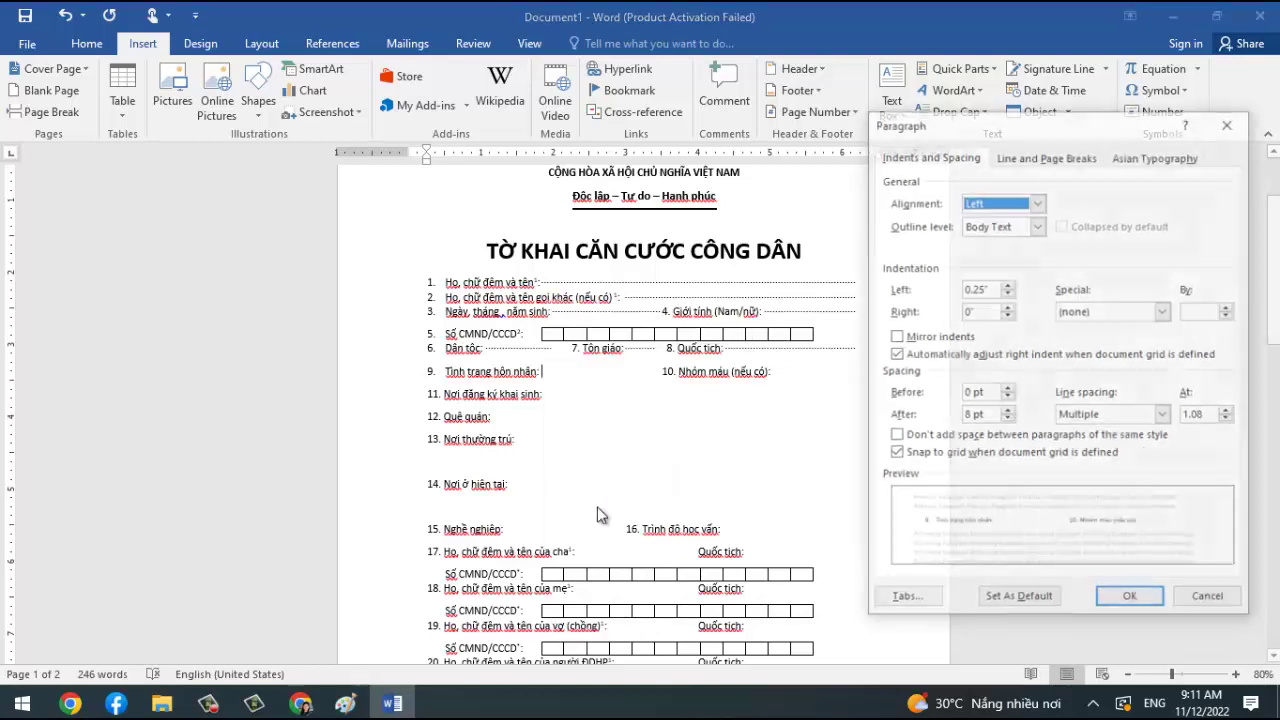
{"action": "left_click", "coordinate": [906, 600]}
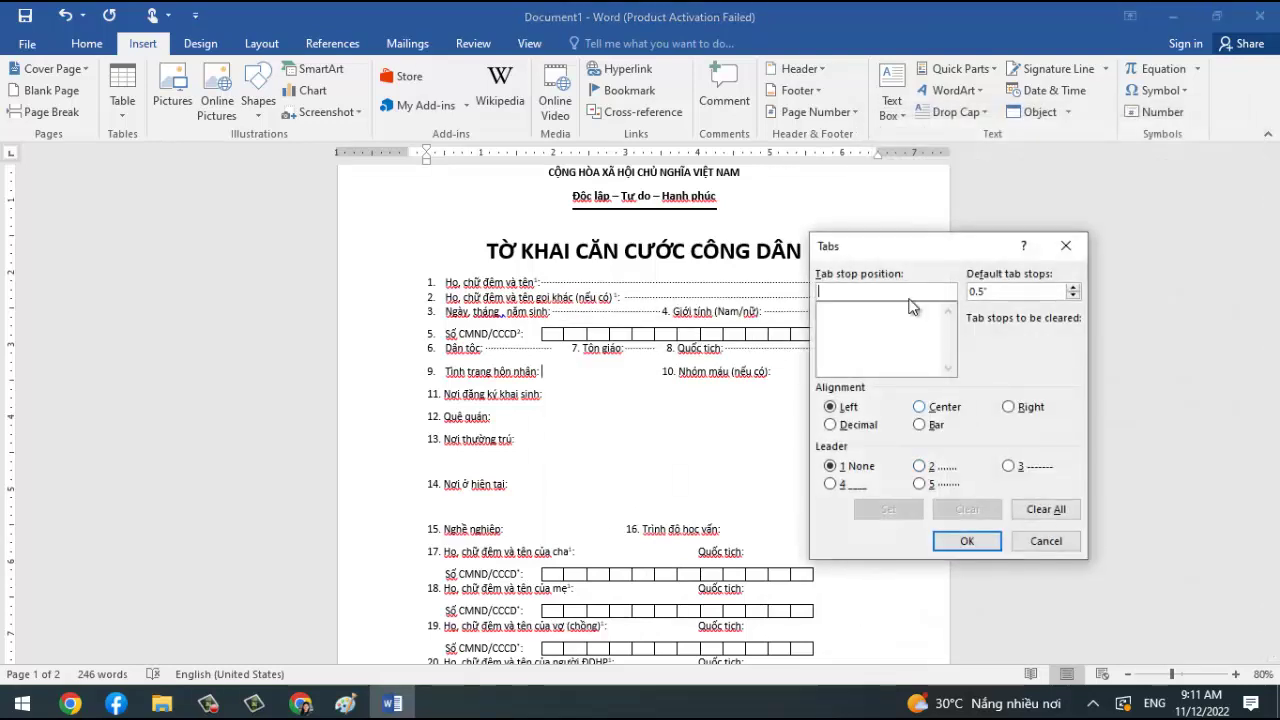
{"action": "type", "text": "3.4"}
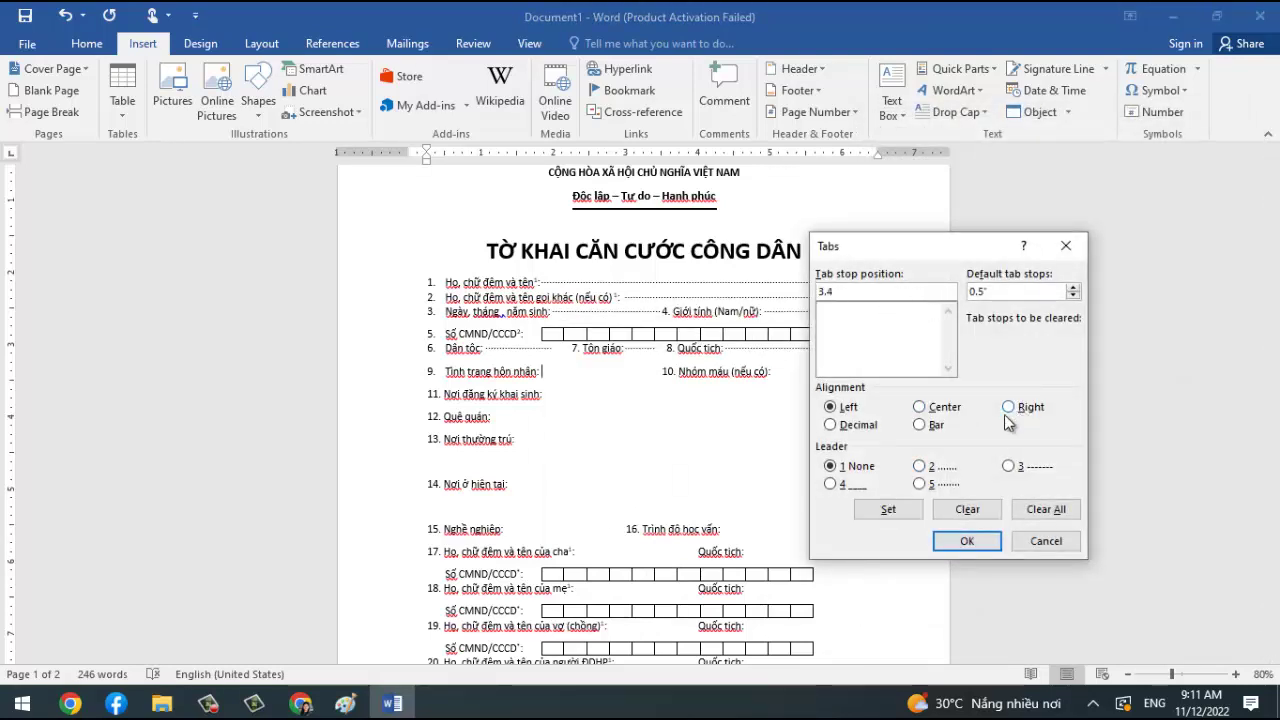
{"action": "left_click", "coordinate": [919, 484]}
{"action": "left_click", "coordinate": [900, 508]}
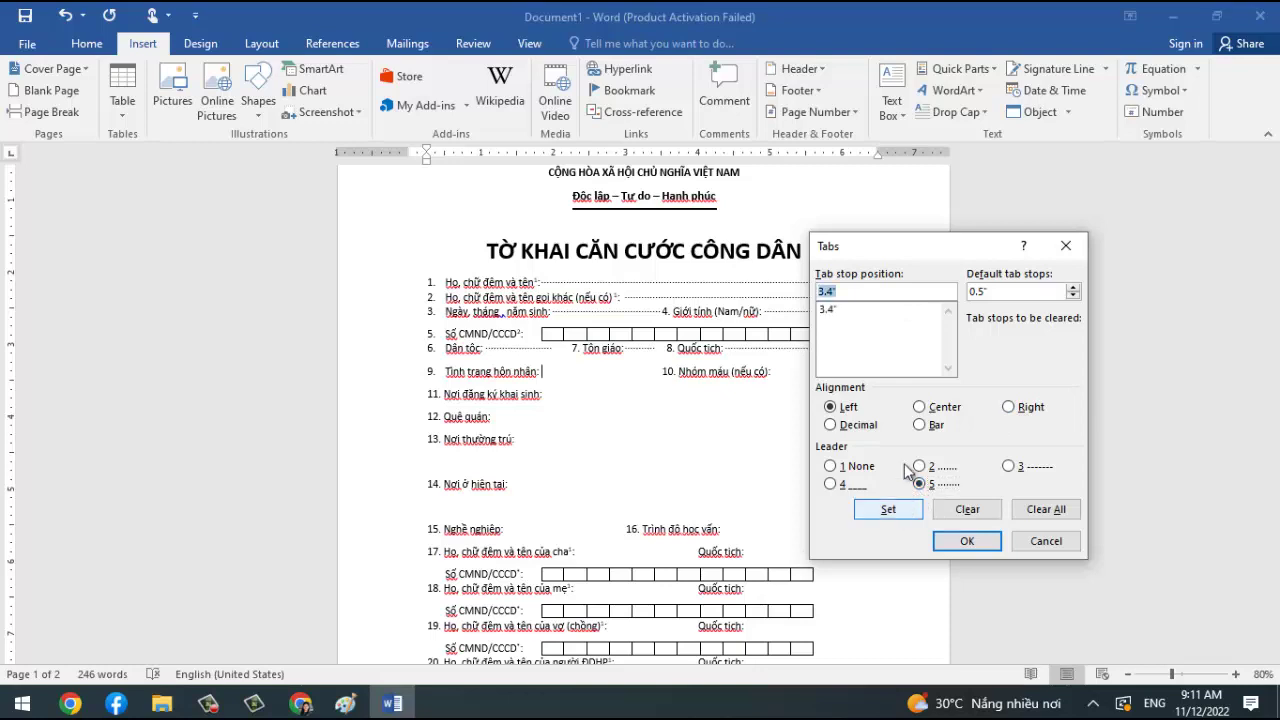
{"action": "left_click", "coordinate": [835, 310]}
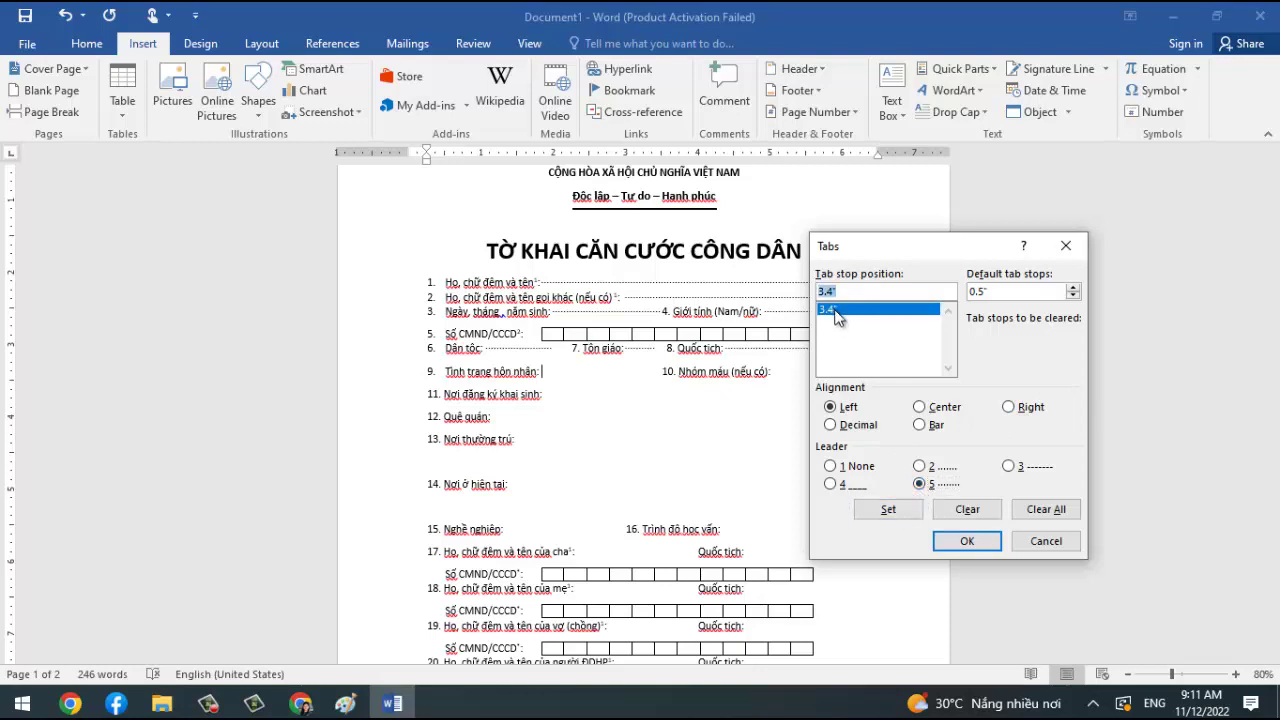
{"action": "left_click", "coordinate": [967, 540]}
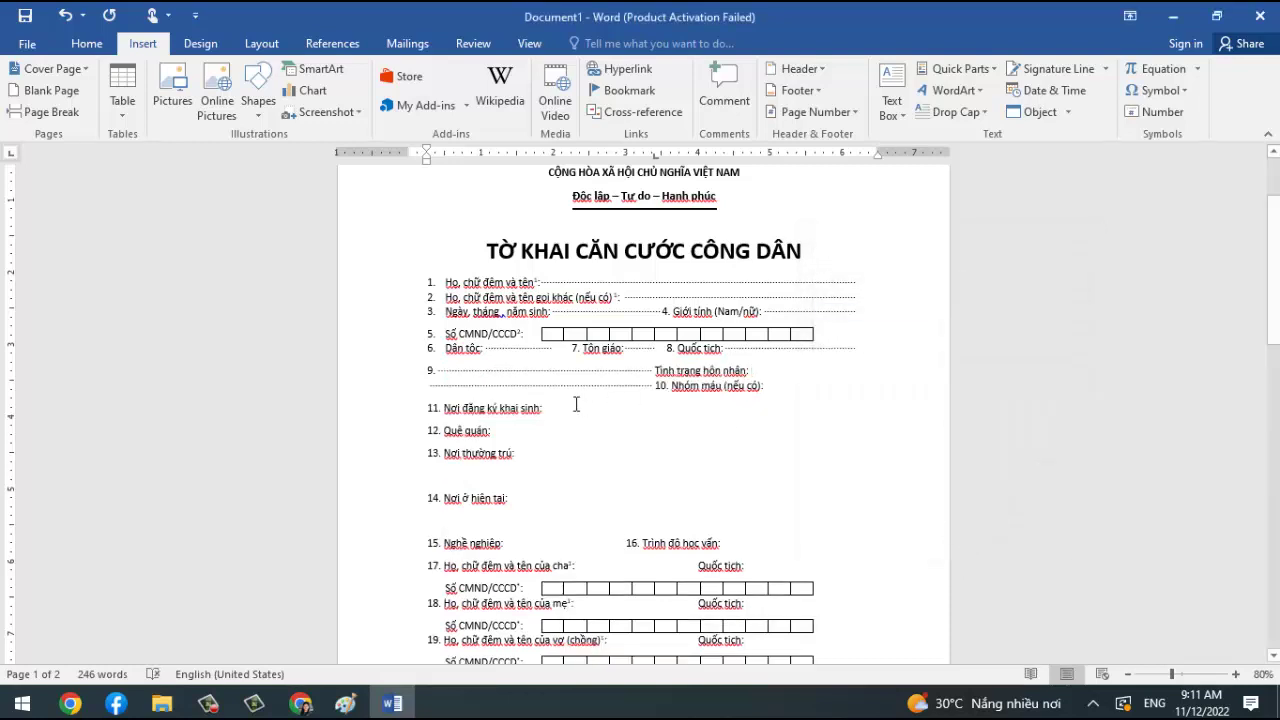
{"action": "key", "text": "ctrl+z"}
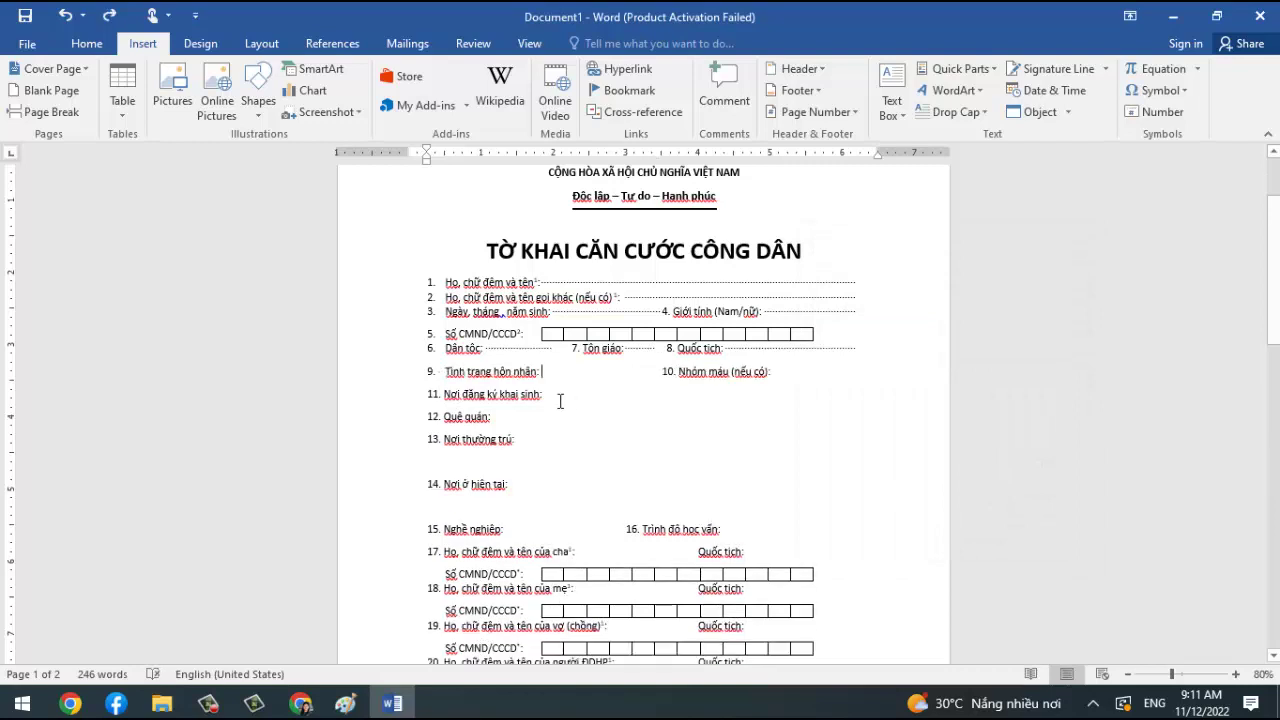
Undo the extra spaces inserted after the marital-status label.
{"action": "left_click", "coordinate": [87, 43]}
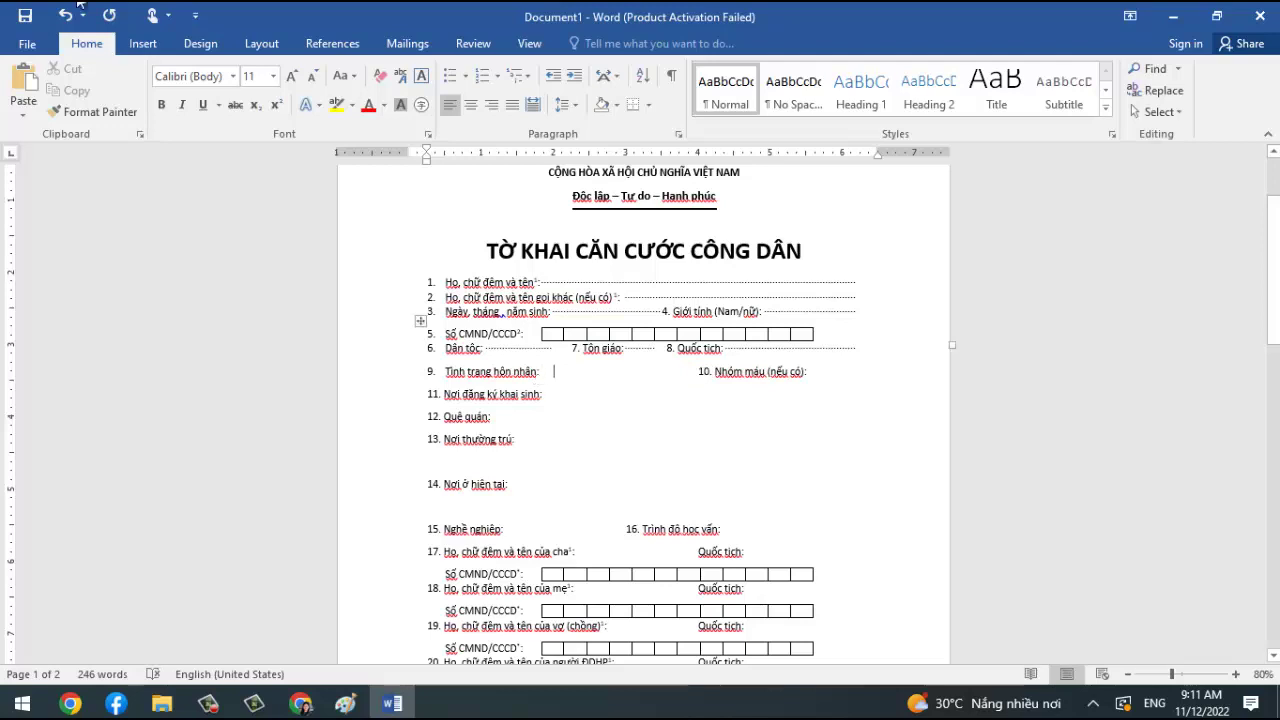
{"action": "left_click", "coordinate": [110, 16]}
{"action": "left_click", "coordinate": [110, 16]}
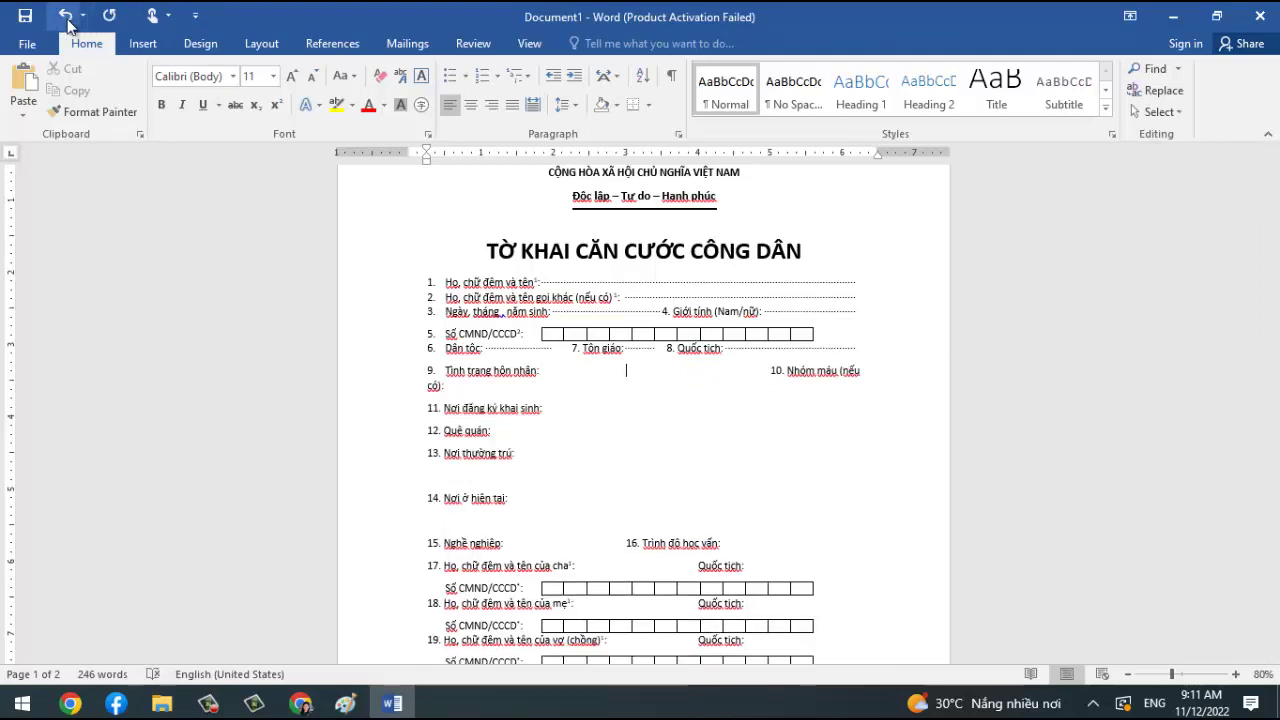
{"action": "left_click", "coordinate": [65, 16]}
{"action": "left_click", "coordinate": [65, 16]}
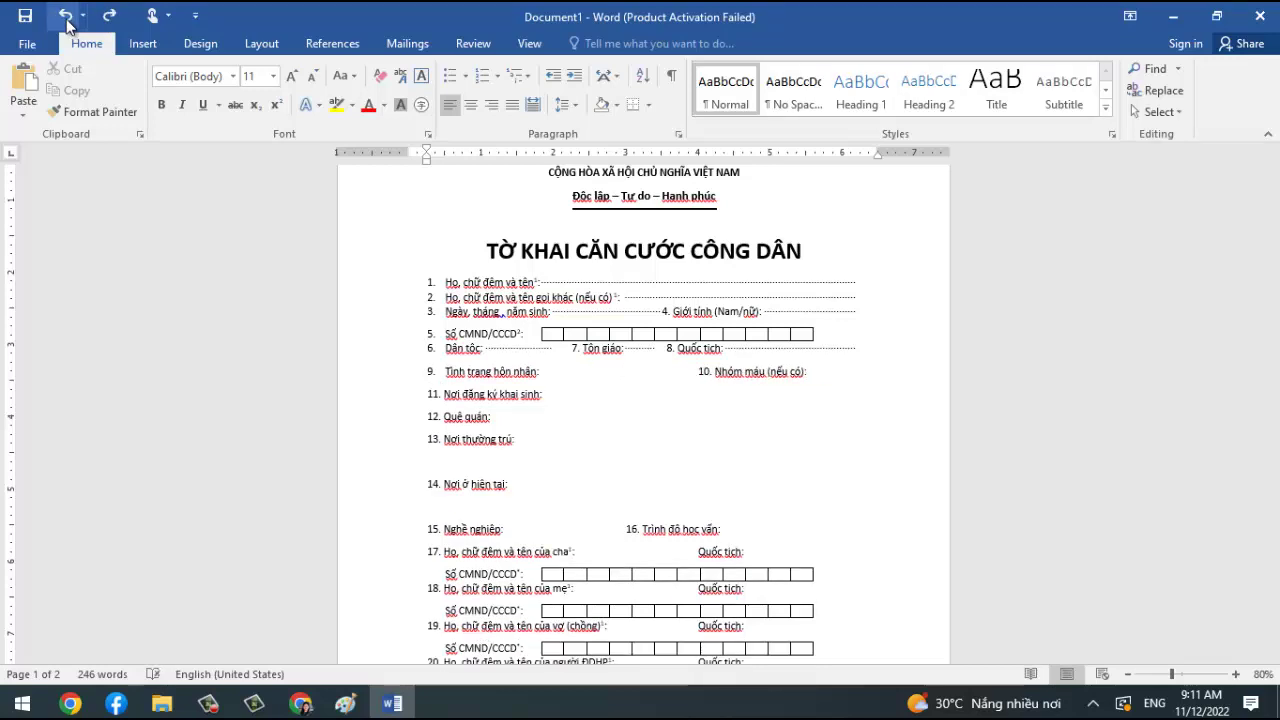
{"action": "left_click", "coordinate": [65, 16]}
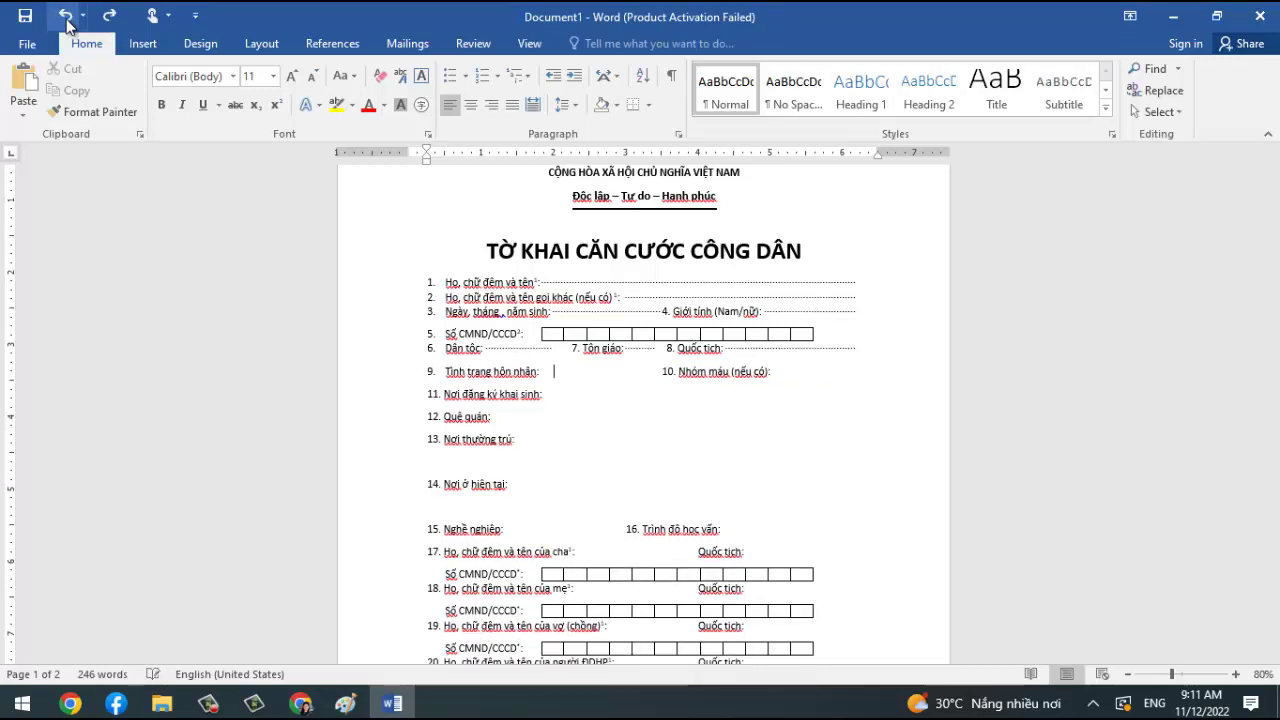
Add a 3.4" tab stop with dotted leader 5 to row 9.
{"action": "right_click", "coordinate": [583, 372]}
{"action": "left_click", "coordinate": [641, 511]}
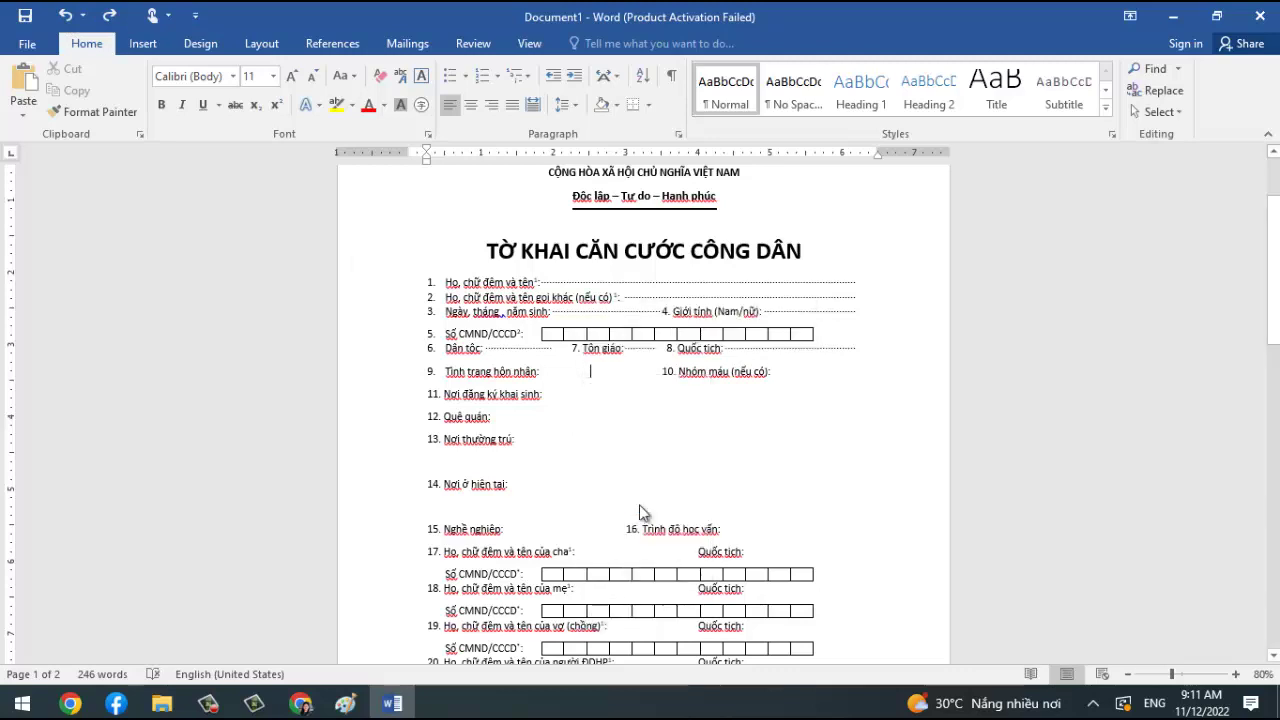
{"action": "left_click", "coordinate": [920, 607]}
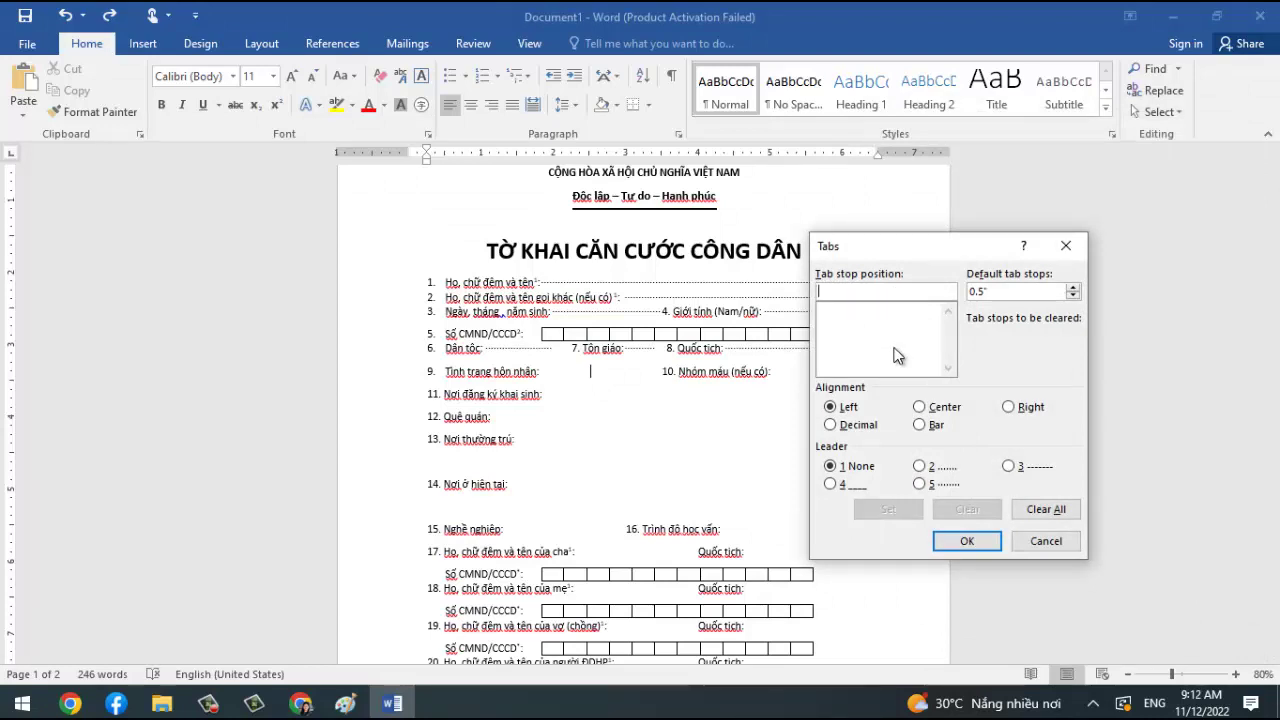
{"action": "type", "text": "3.4"}
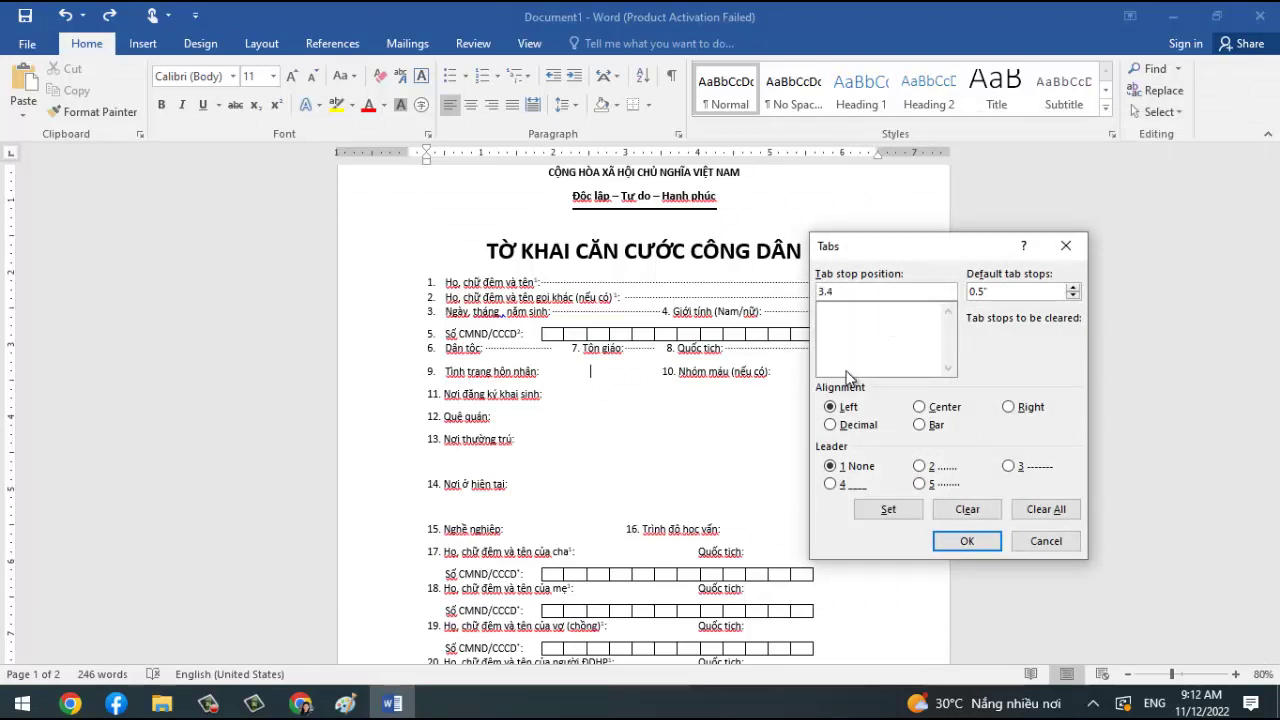
{"action": "left_click", "coordinate": [920, 484]}
{"action": "left_click", "coordinate": [911, 512]}
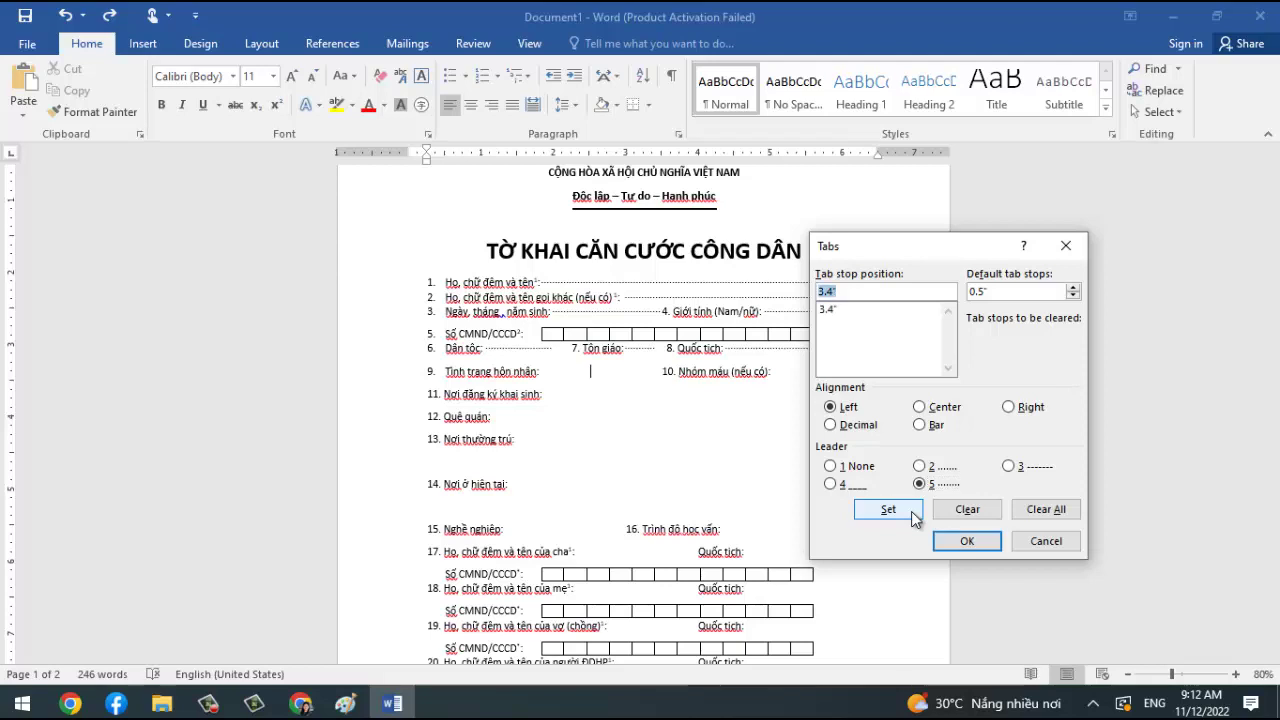
{"action": "left_click", "coordinate": [834, 309]}
{"action": "left_click", "coordinate": [966, 541]}
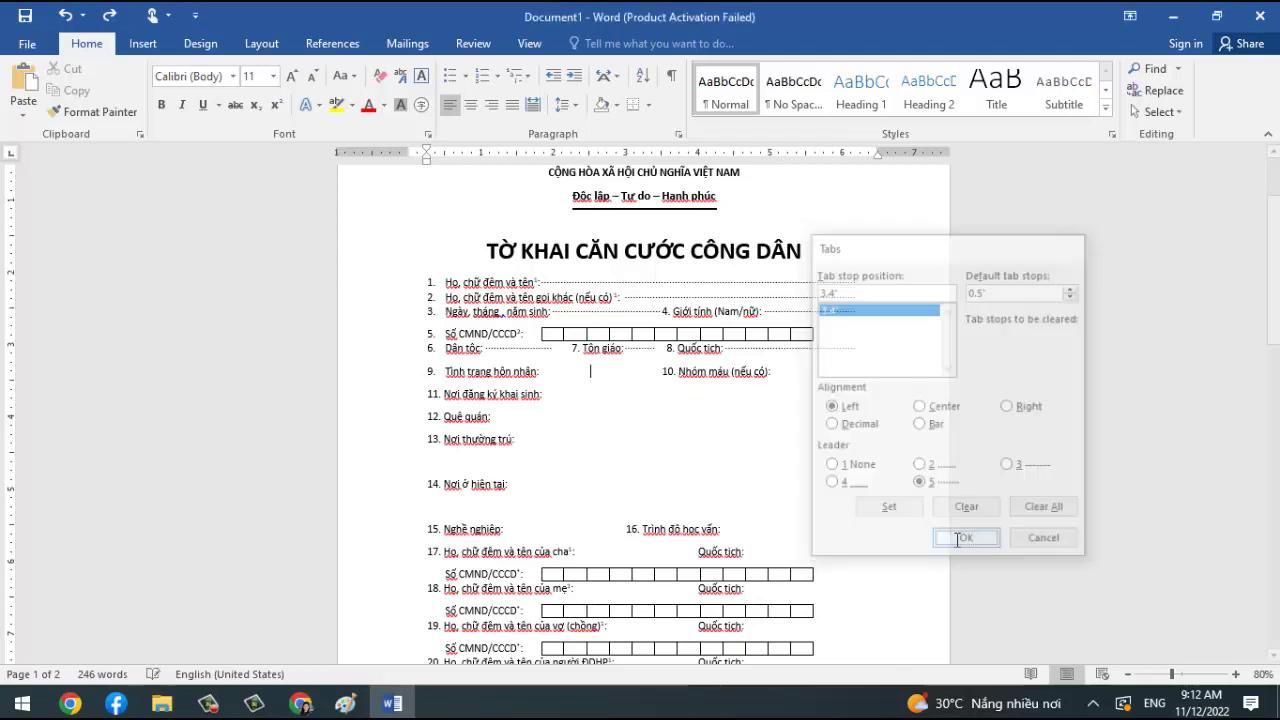
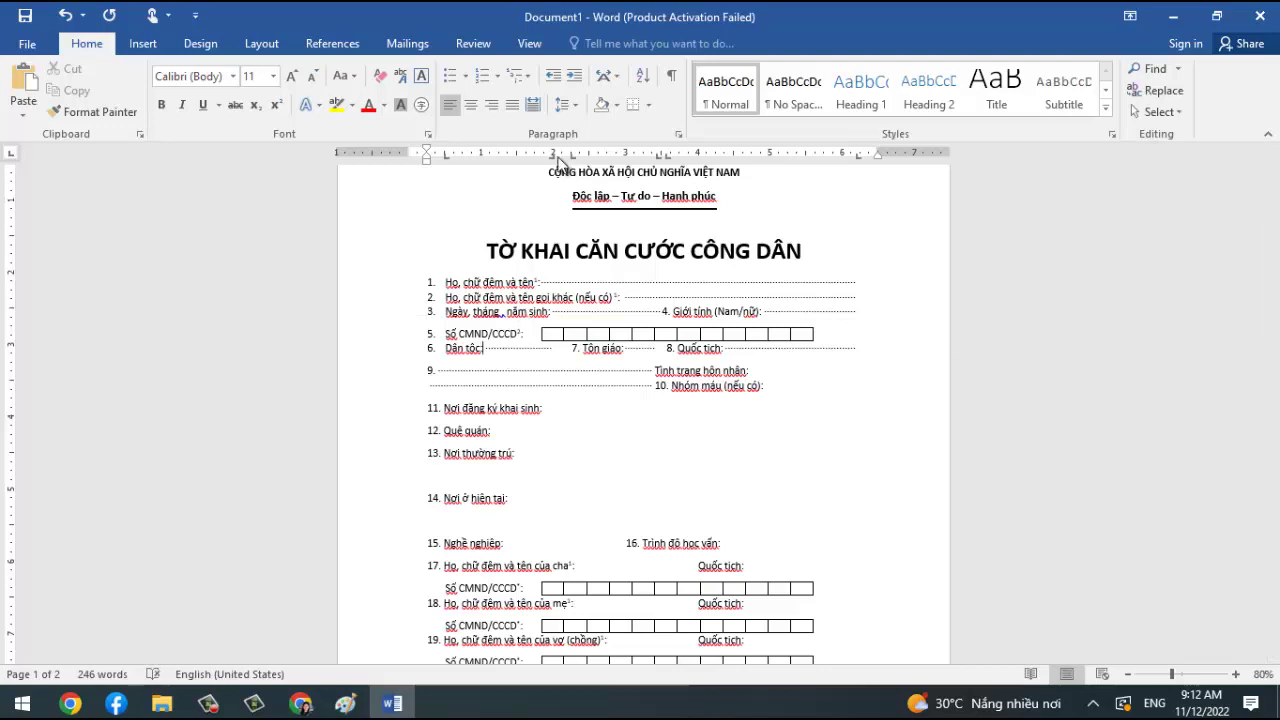
Undo line 9's tab gaps and give it a right-aligned dotted-leader tab stop at 3.8".
{"action": "key", "text": "ctrl+z"}
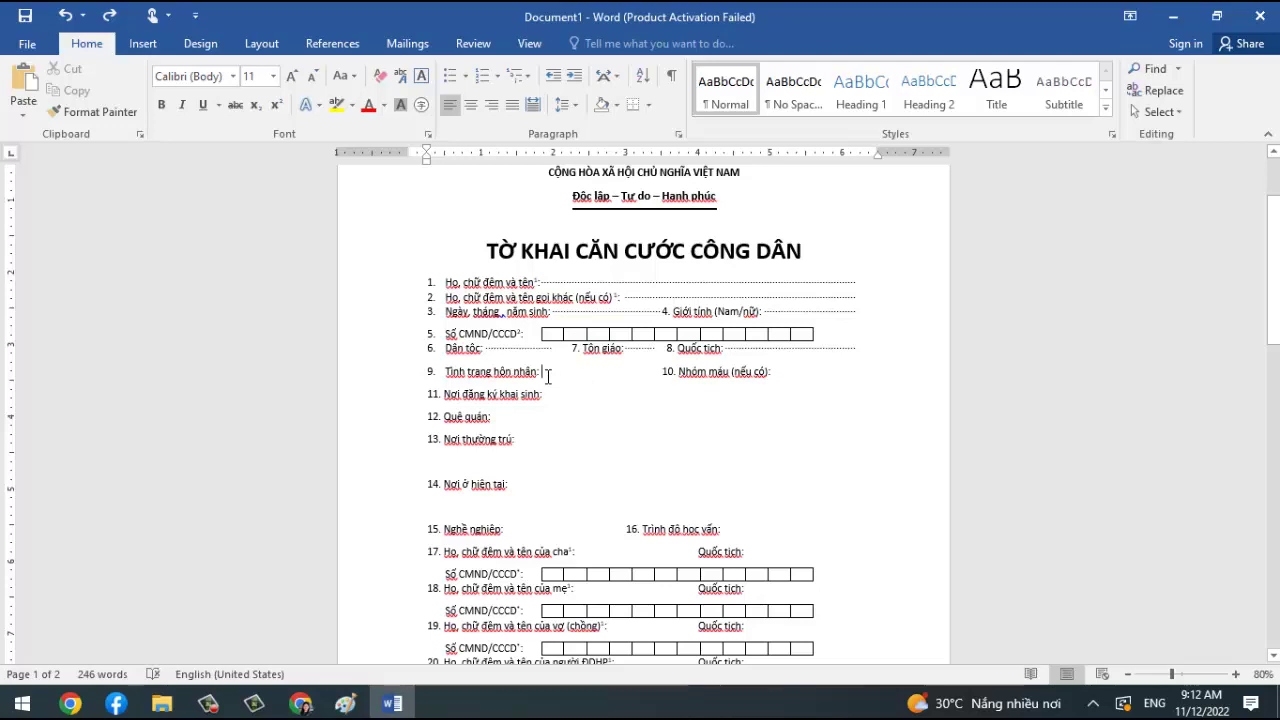
{"action": "right_click", "coordinate": [548, 376]}
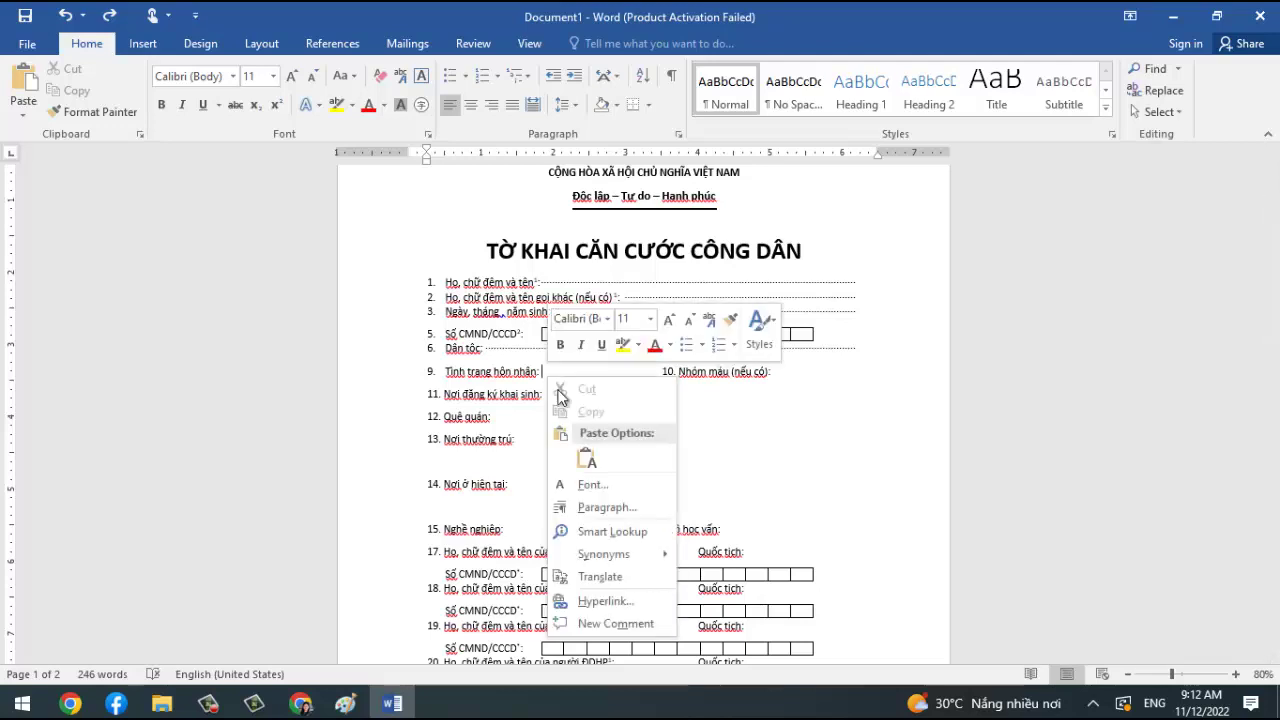
{"action": "left_click", "coordinate": [607, 508]}
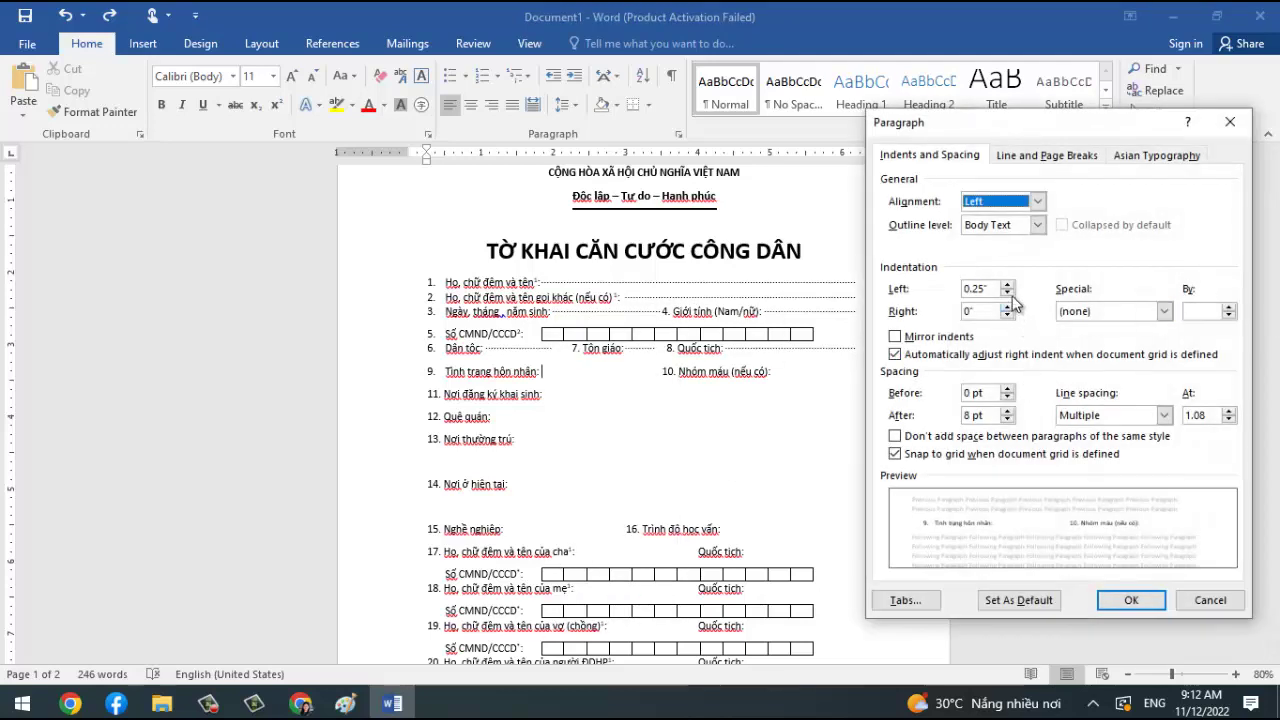
{"action": "left_click", "coordinate": [905, 600]}
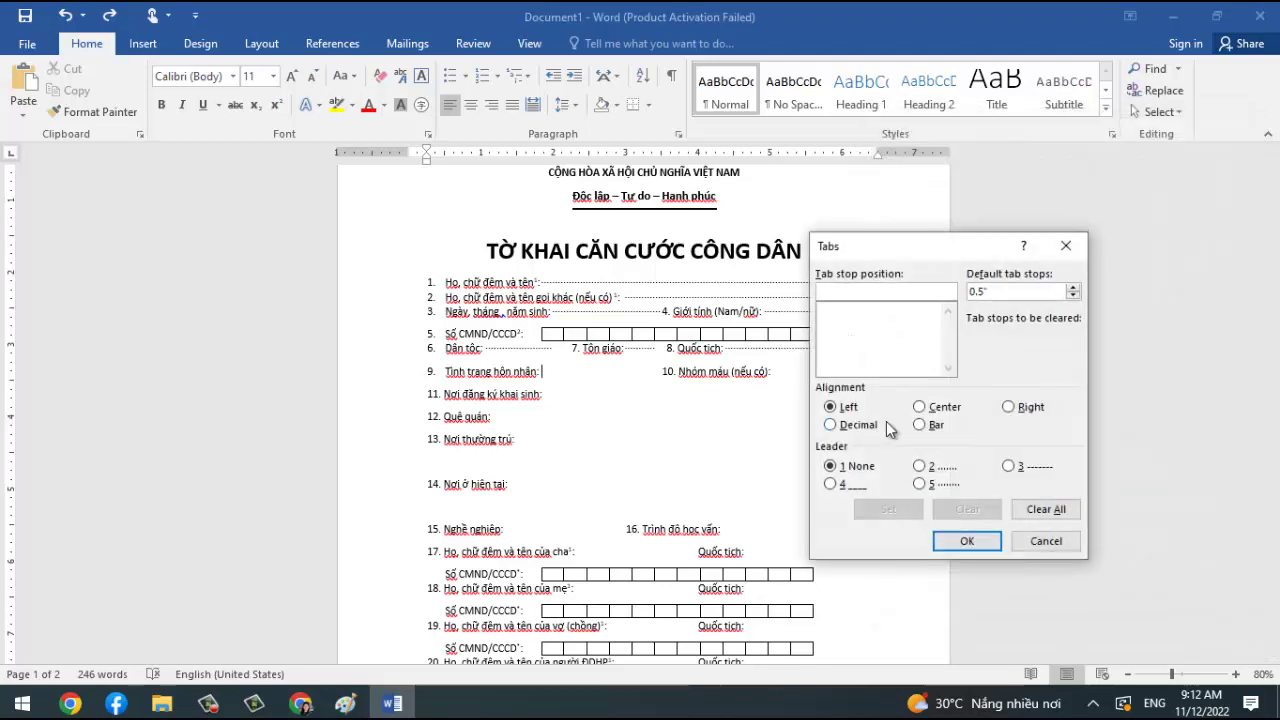
{"action": "left_click", "coordinate": [910, 293]}
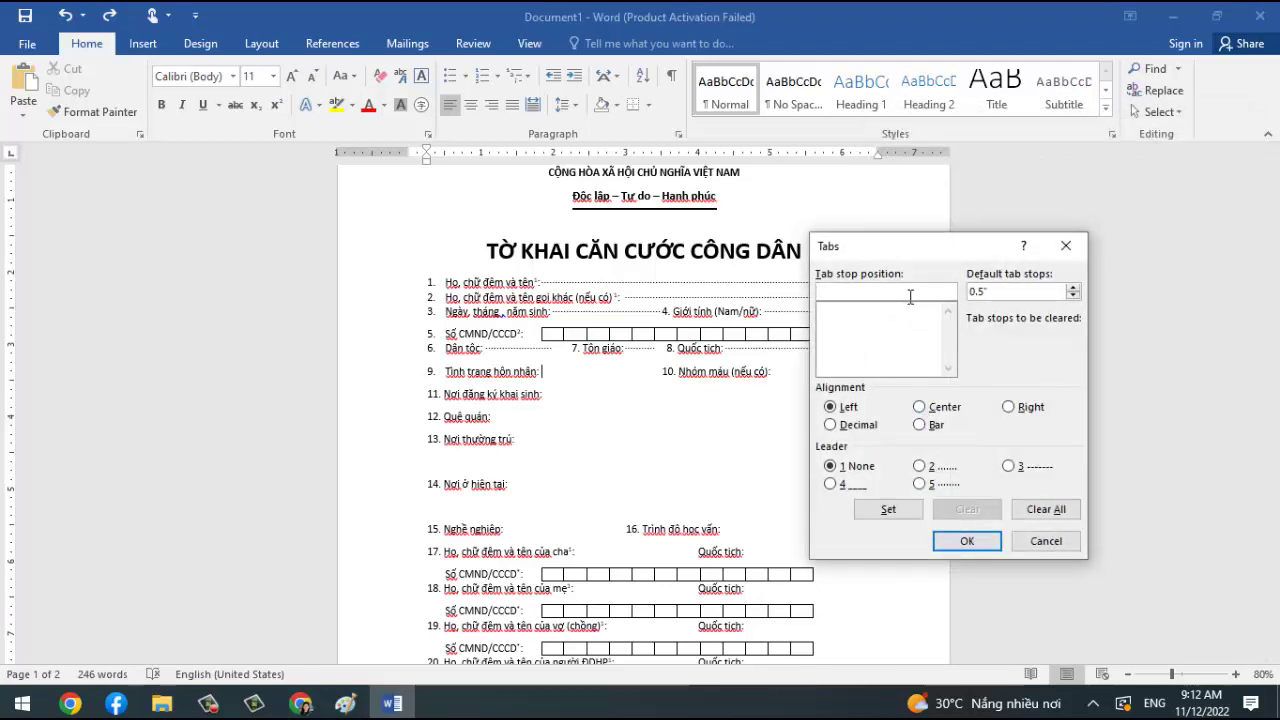
{"action": "type", "text": "3.8"}
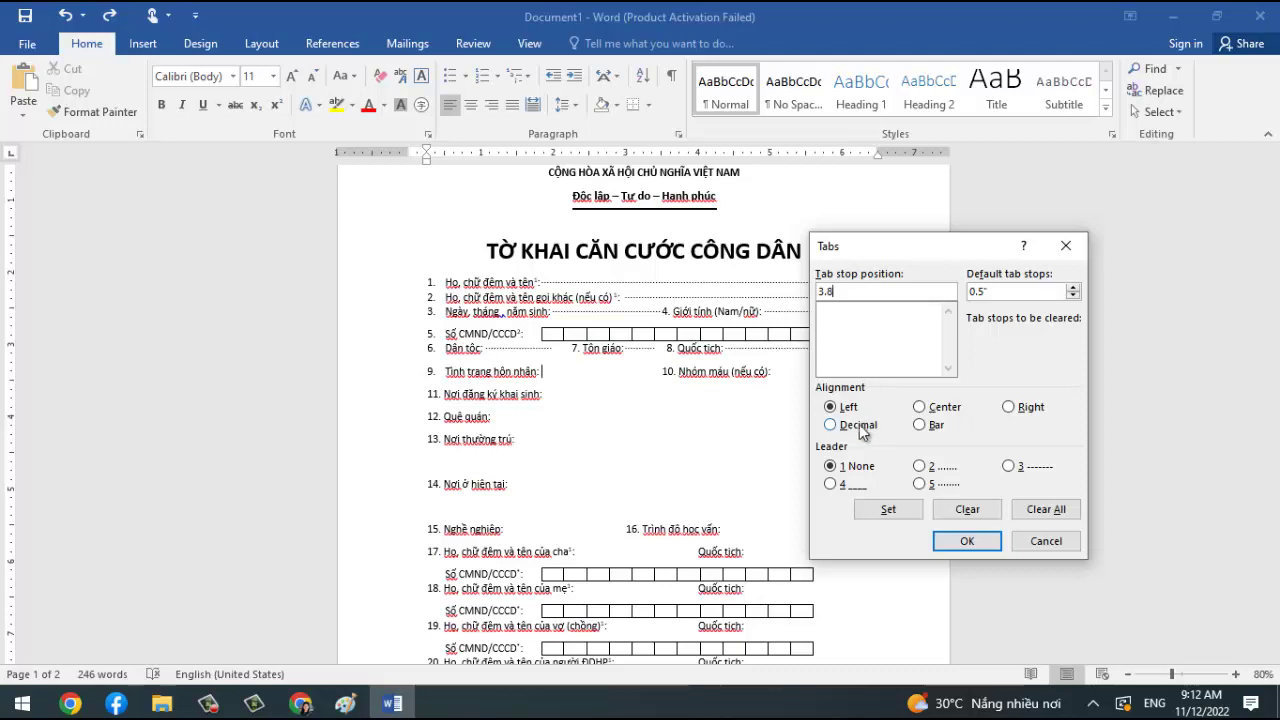
{"action": "left_click", "coordinate": [920, 484]}
{"action": "left_click", "coordinate": [1009, 408]}
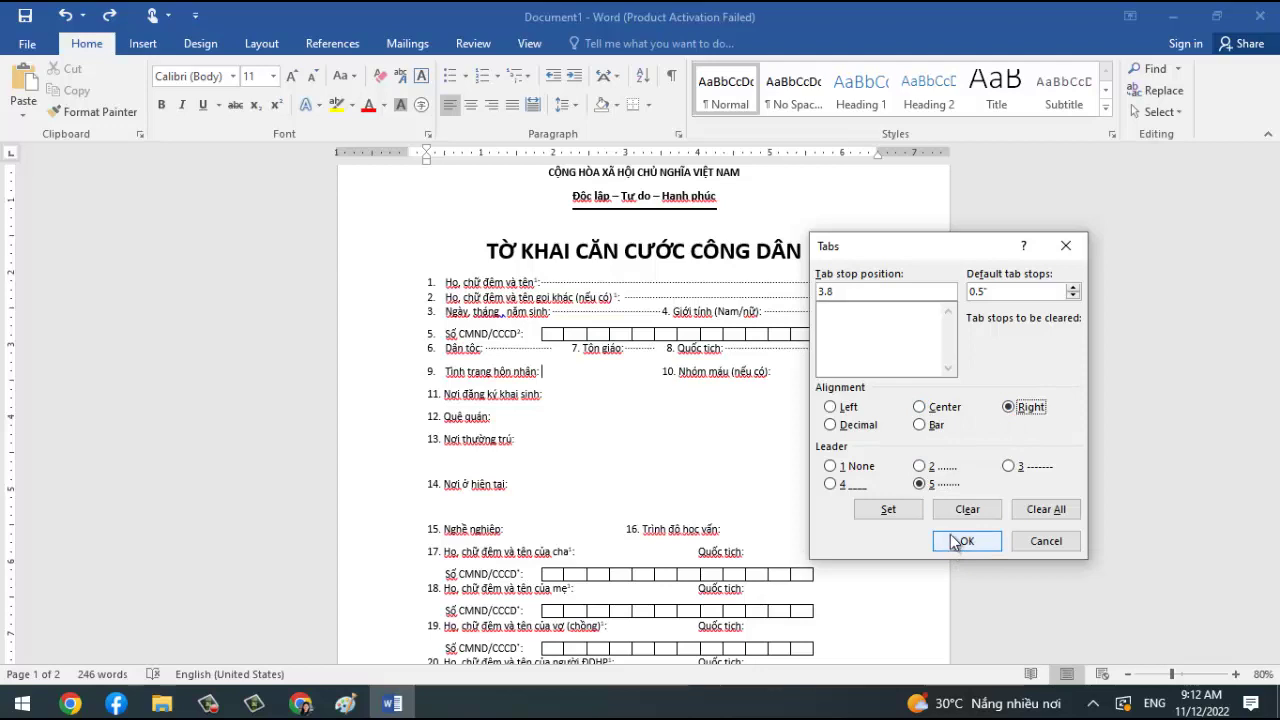
{"action": "left_click", "coordinate": [905, 512]}
{"action": "left_click", "coordinate": [836, 312]}
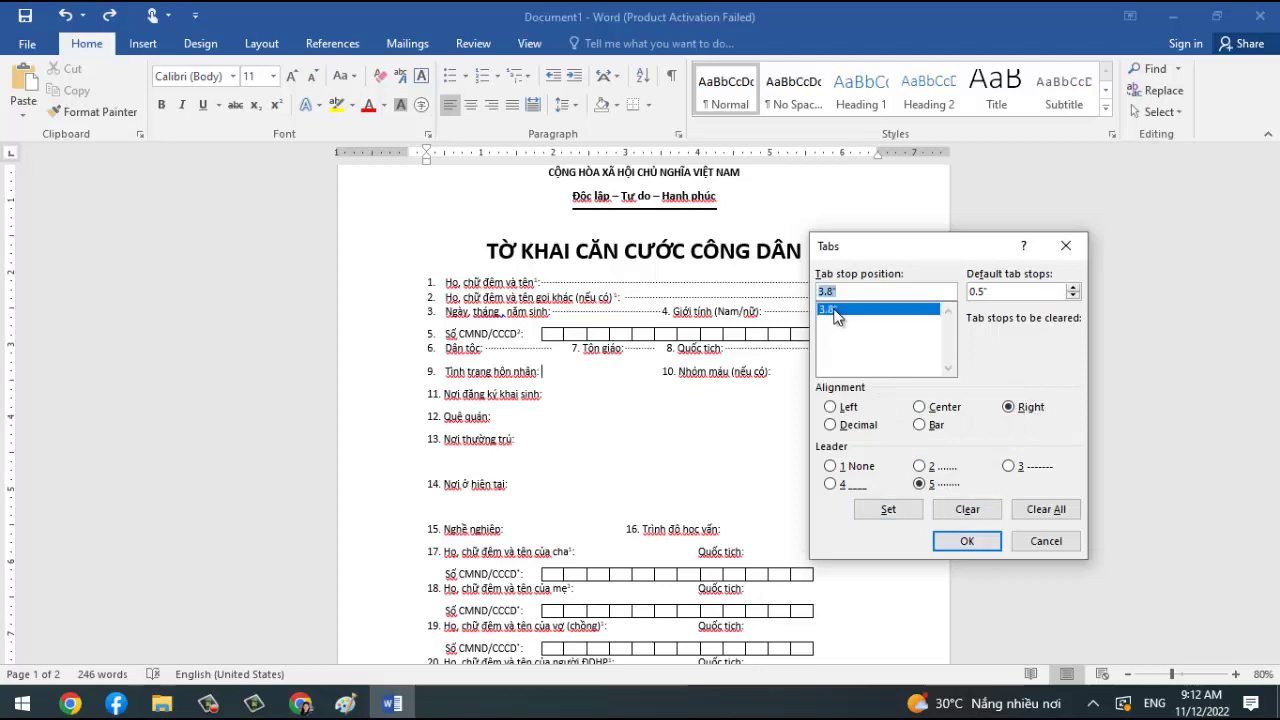
{"action": "left_click", "coordinate": [960, 540]}
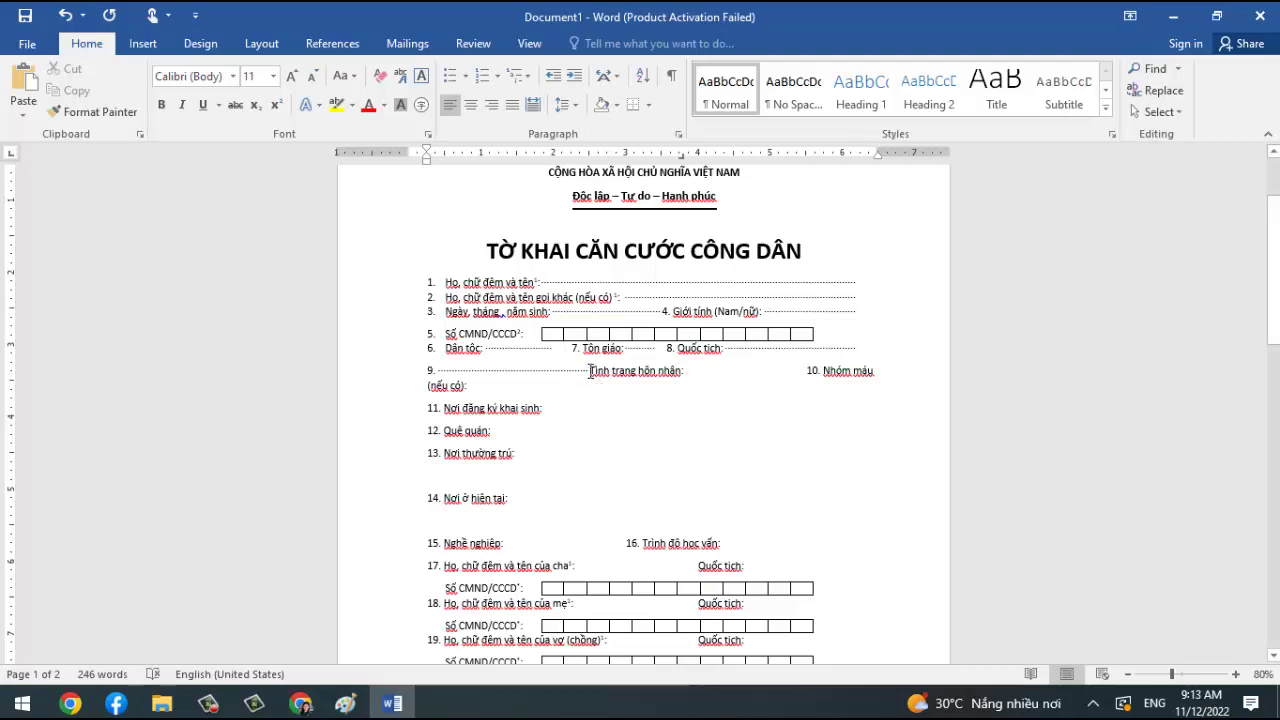
Re-paste the marital status label and switch line 9's 3.8" tab stop to left alignment.
{"action": "left_click_drag", "start_coordinate": [589, 371], "coordinate": [686, 375]}
{"action": "key", "text": "ctrl+c"}
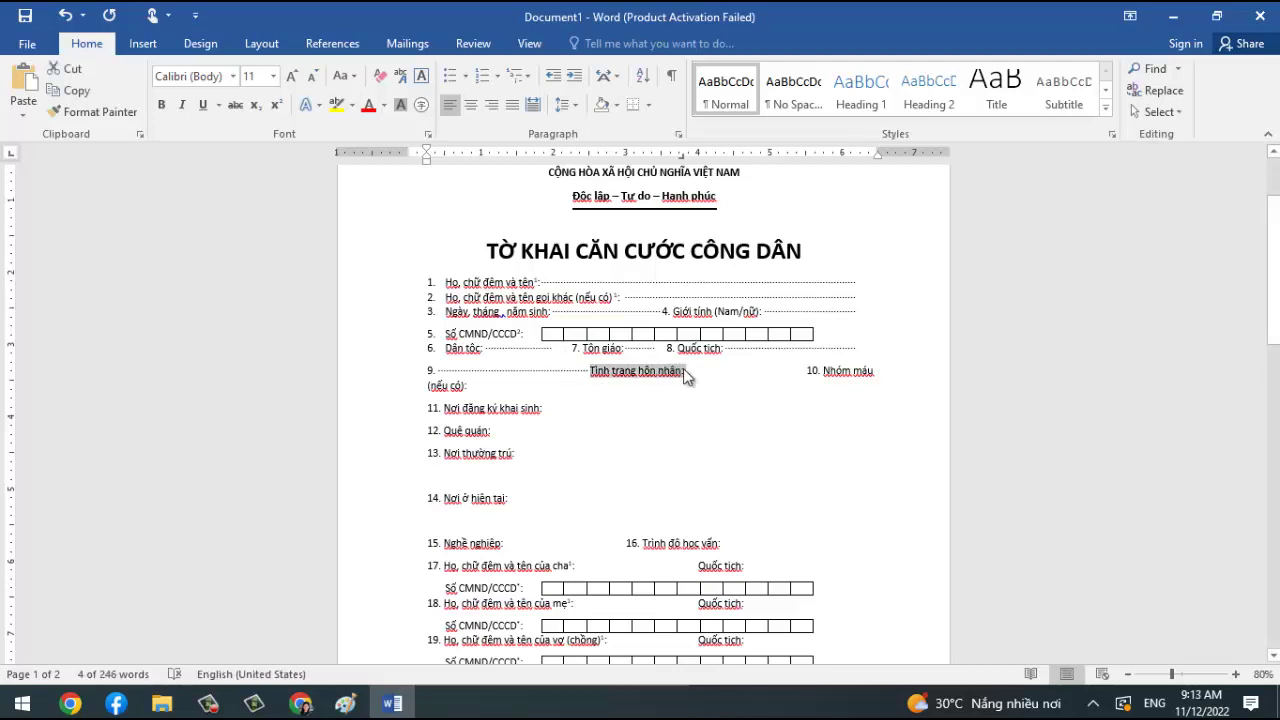
{"action": "key", "text": "Delete"}
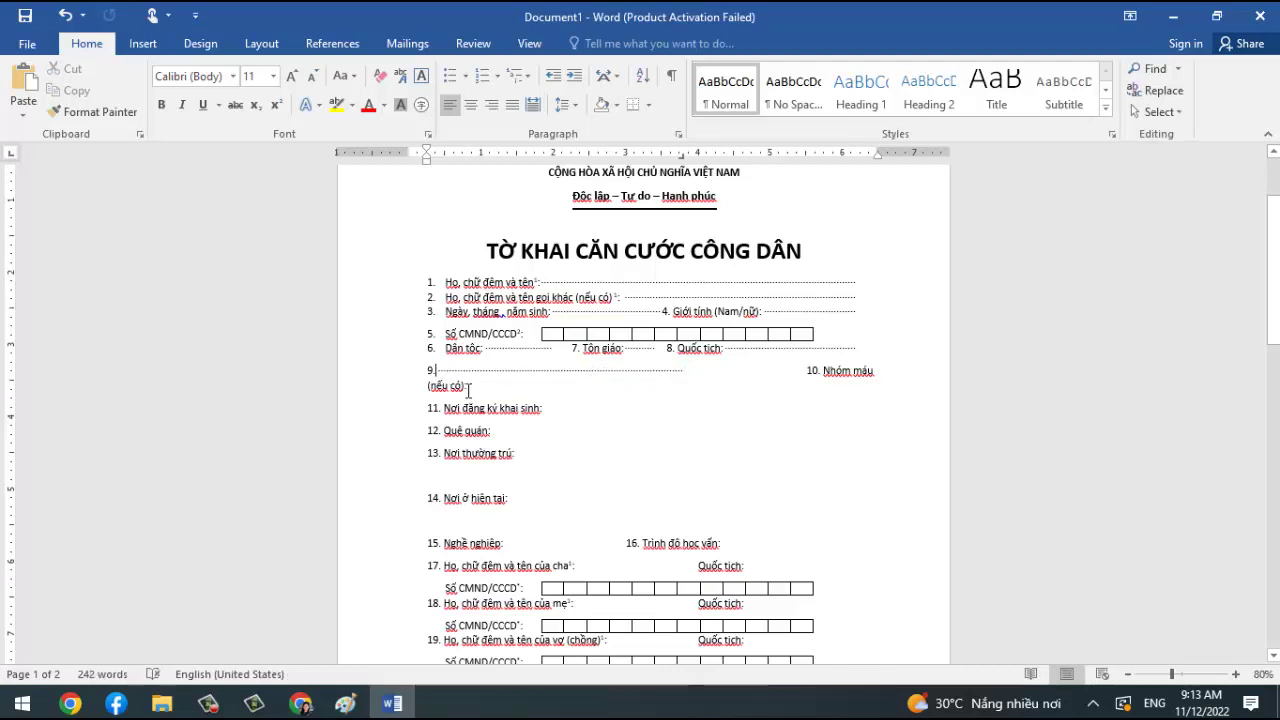
{"action": "key", "text": "ctrl+v"}
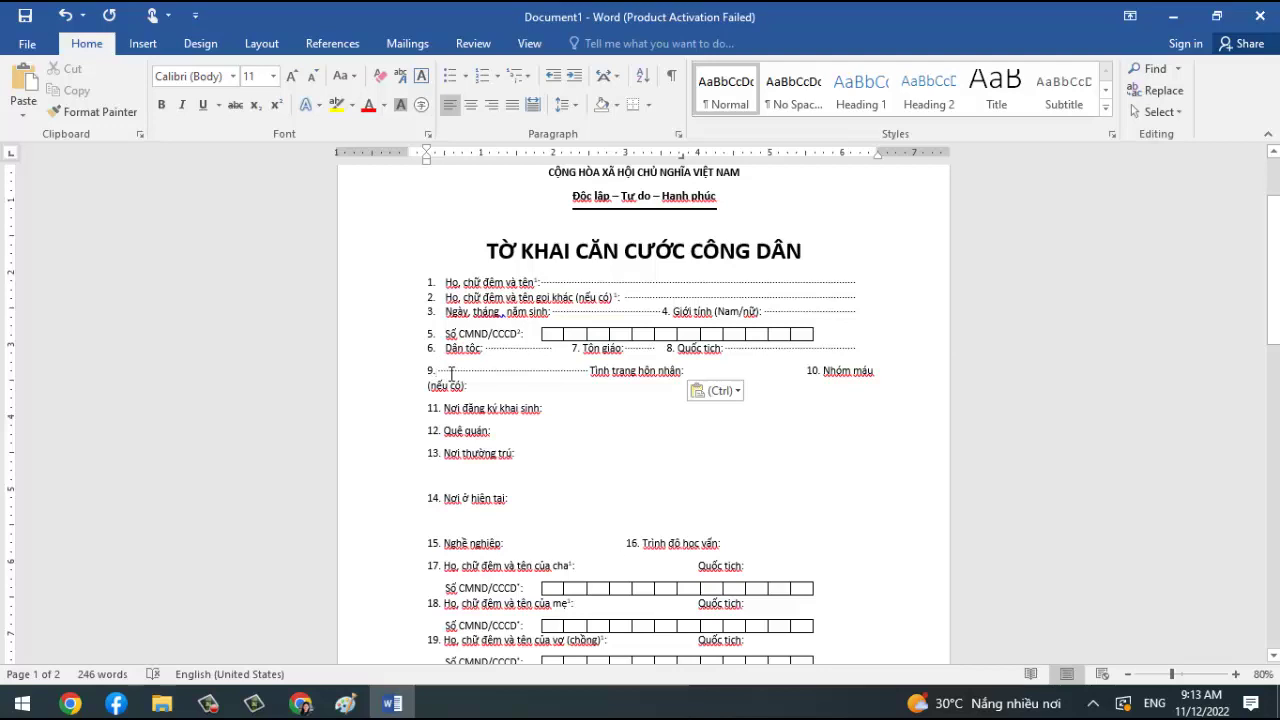
{"action": "double_click", "coordinate": [682, 157]}
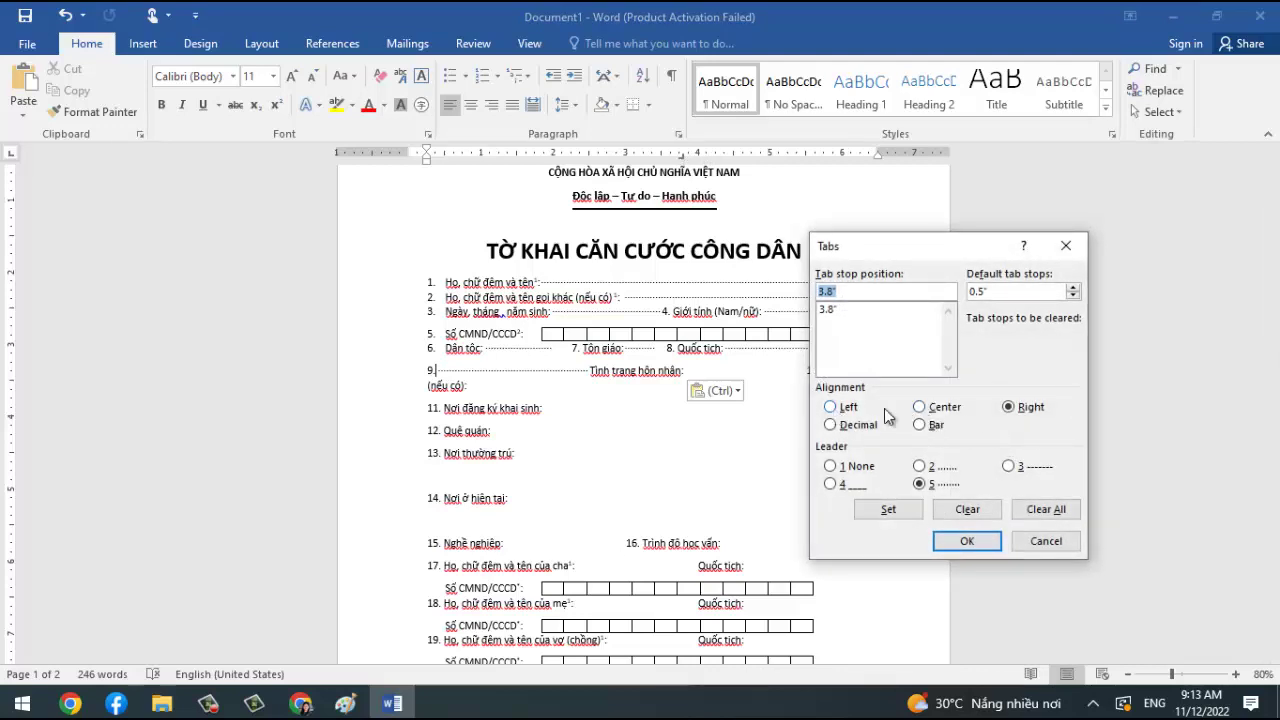
{"action": "left_click", "coordinate": [836, 410]}
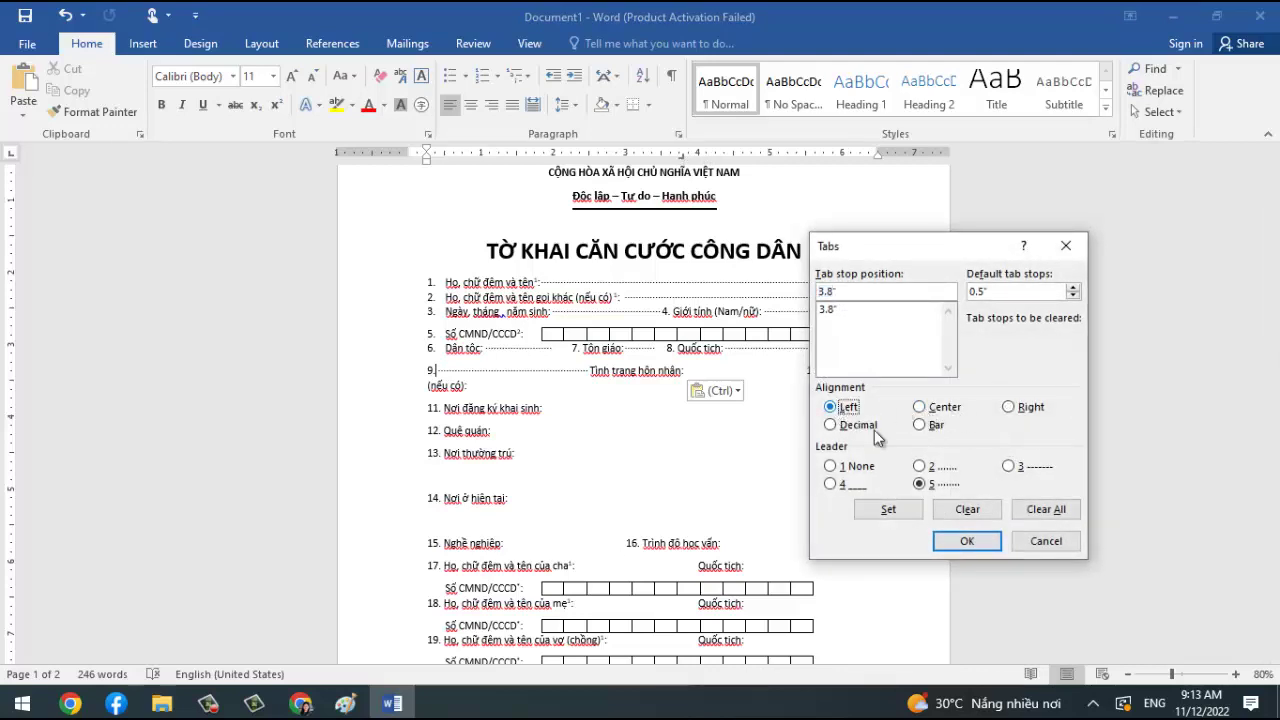
{"action": "left_click", "coordinate": [886, 508]}
{"action": "left_click", "coordinate": [968, 541]}
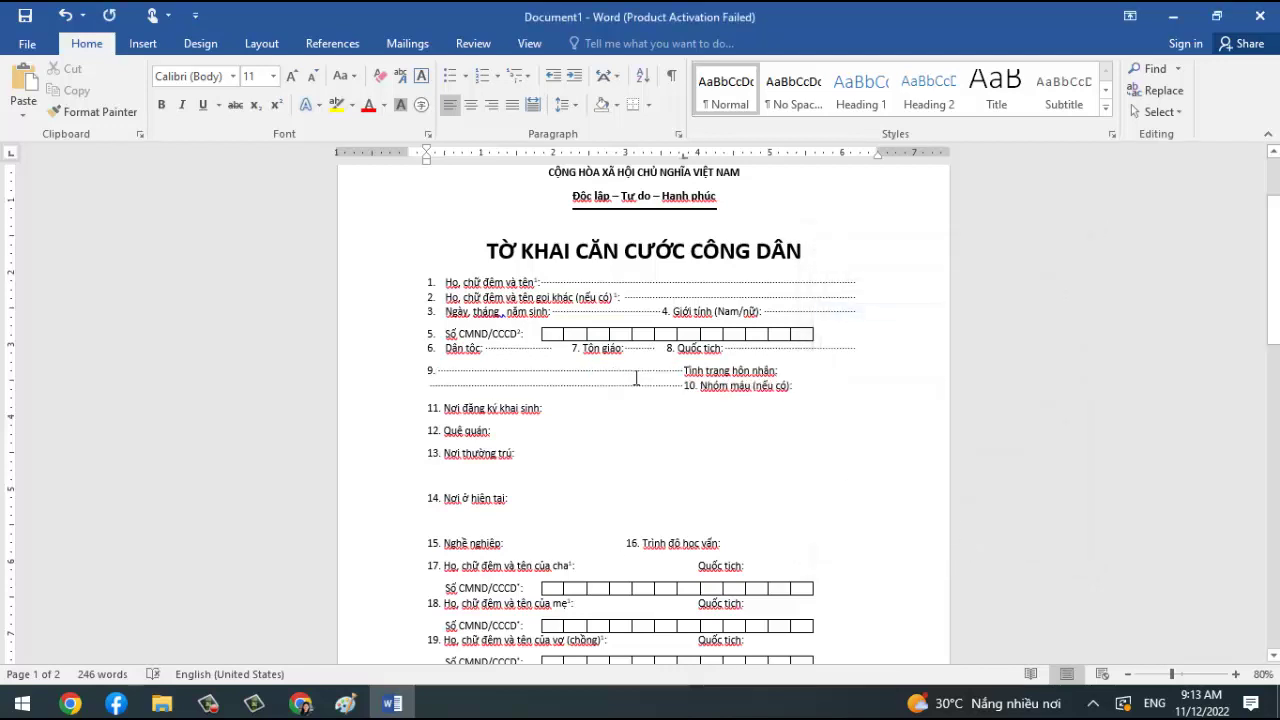
Delete and then restore an extra tab on line 9, placing the cursor after the marital status label.
{"action": "key", "text": "Delete"}
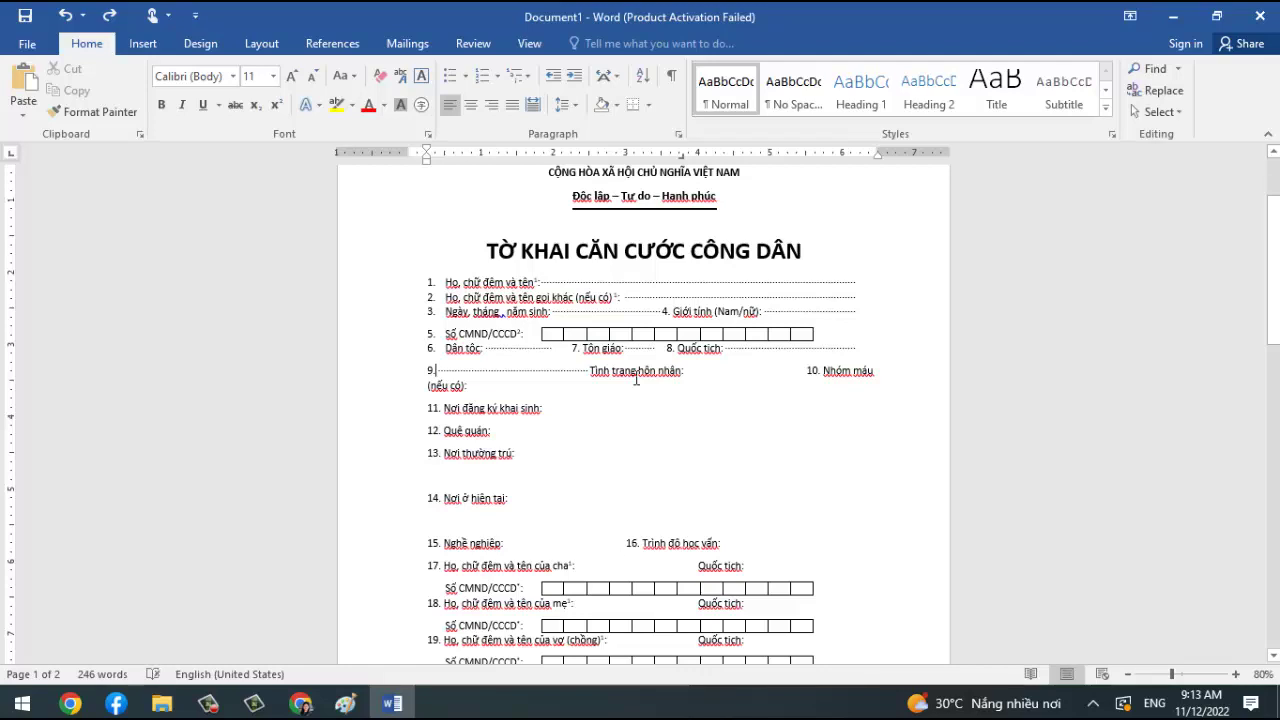
{"action": "left_click", "coordinate": [109, 14]}
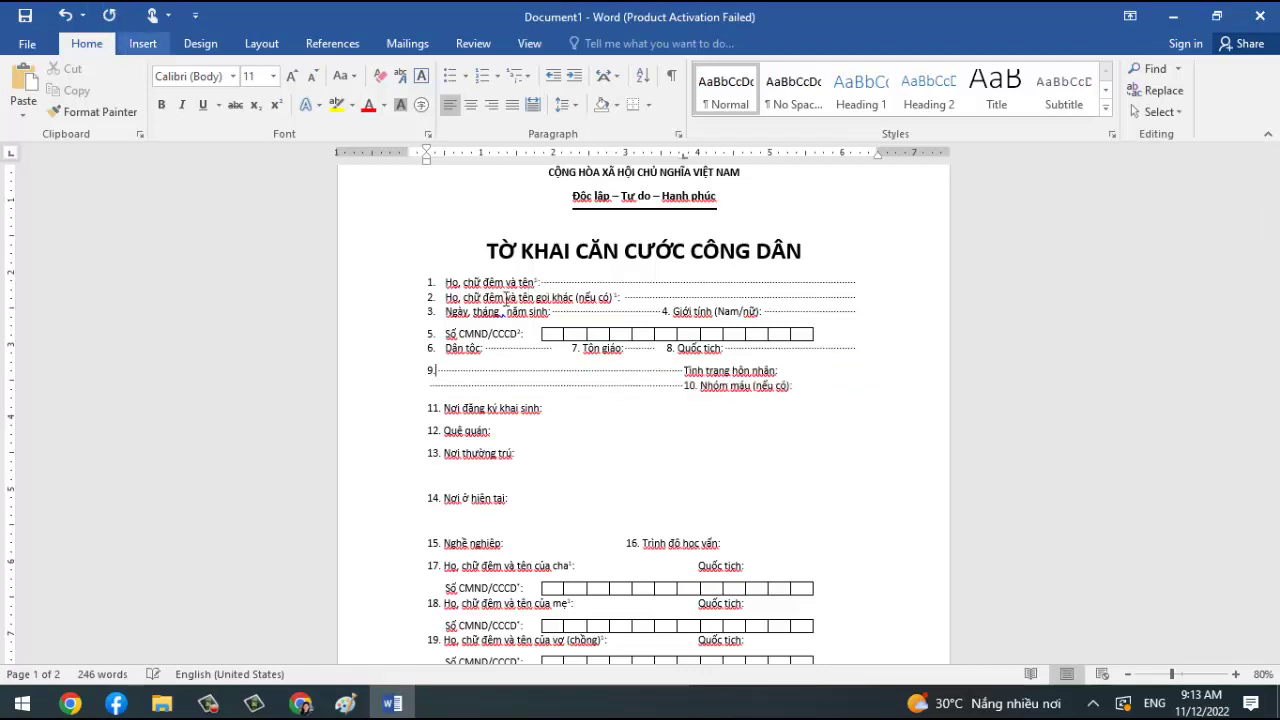
{"action": "double_click", "coordinate": [645, 370]}
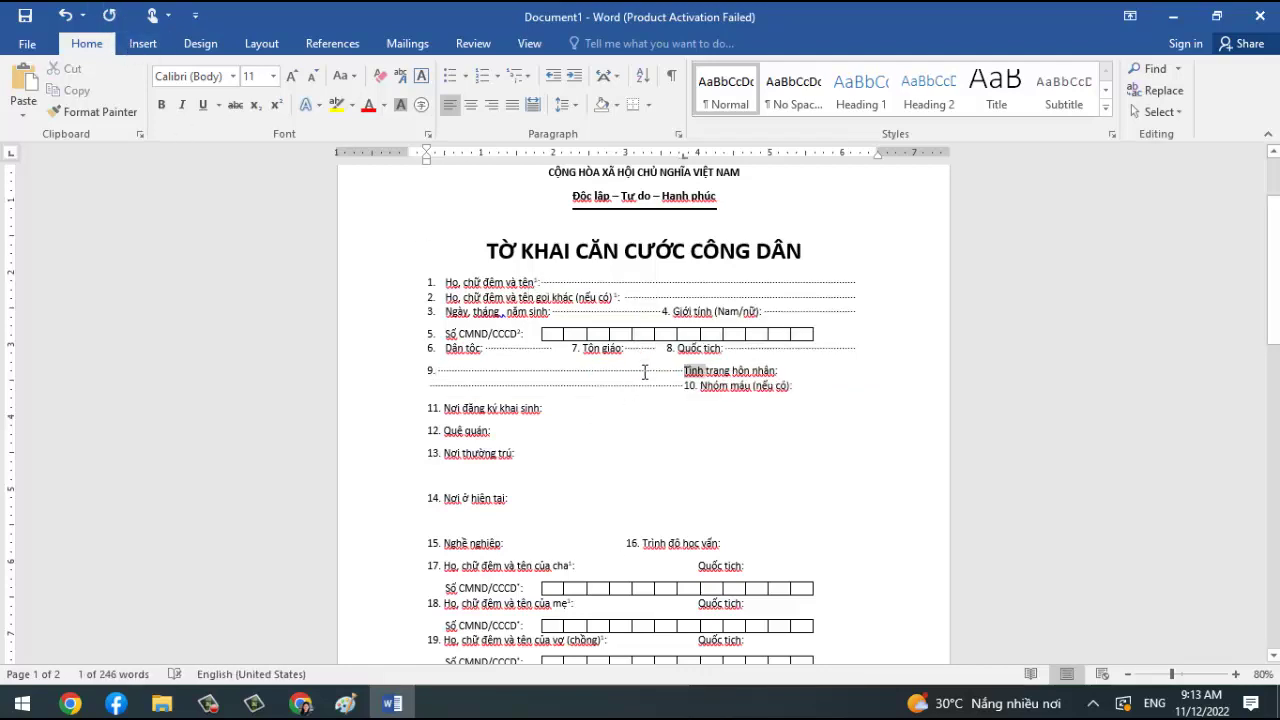
{"action": "left_click", "coordinate": [751, 370]}
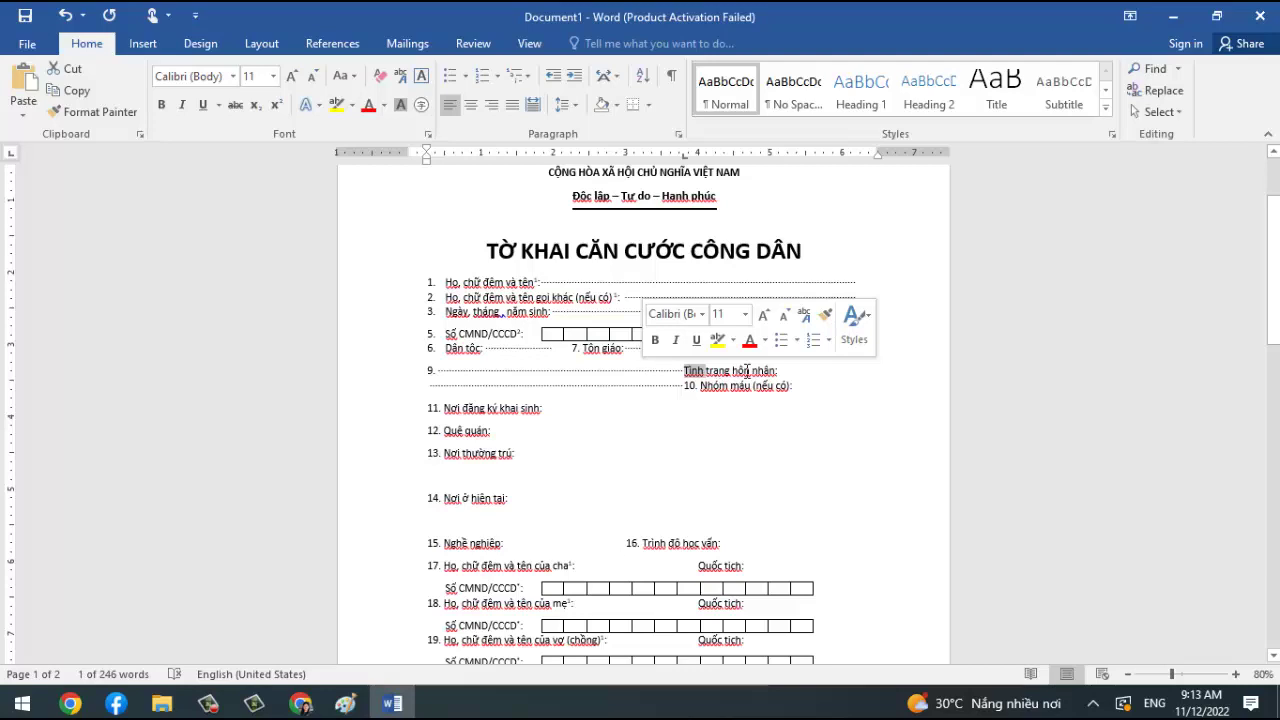
{"action": "right_click", "coordinate": [668, 370]}
{"action": "left_click", "coordinate": [760, 396]}
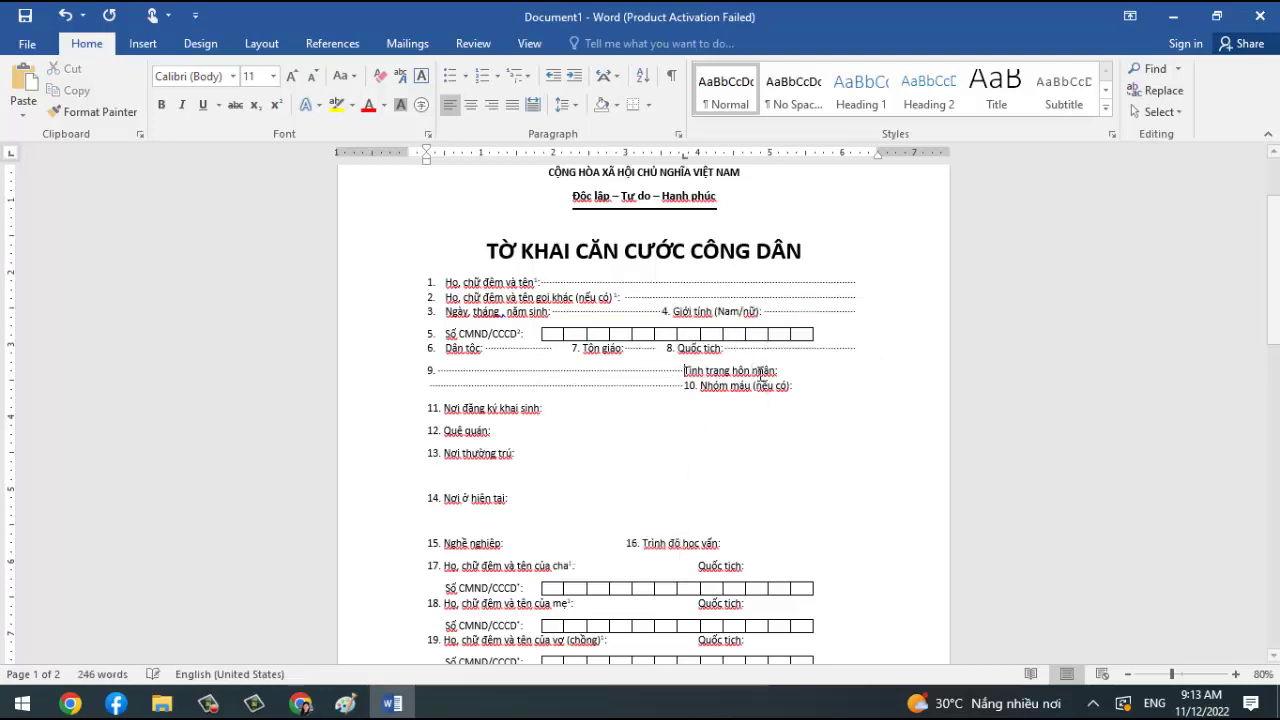
{"action": "right_click", "coordinate": [763, 368]}
{"action": "left_click", "coordinate": [807, 370]}
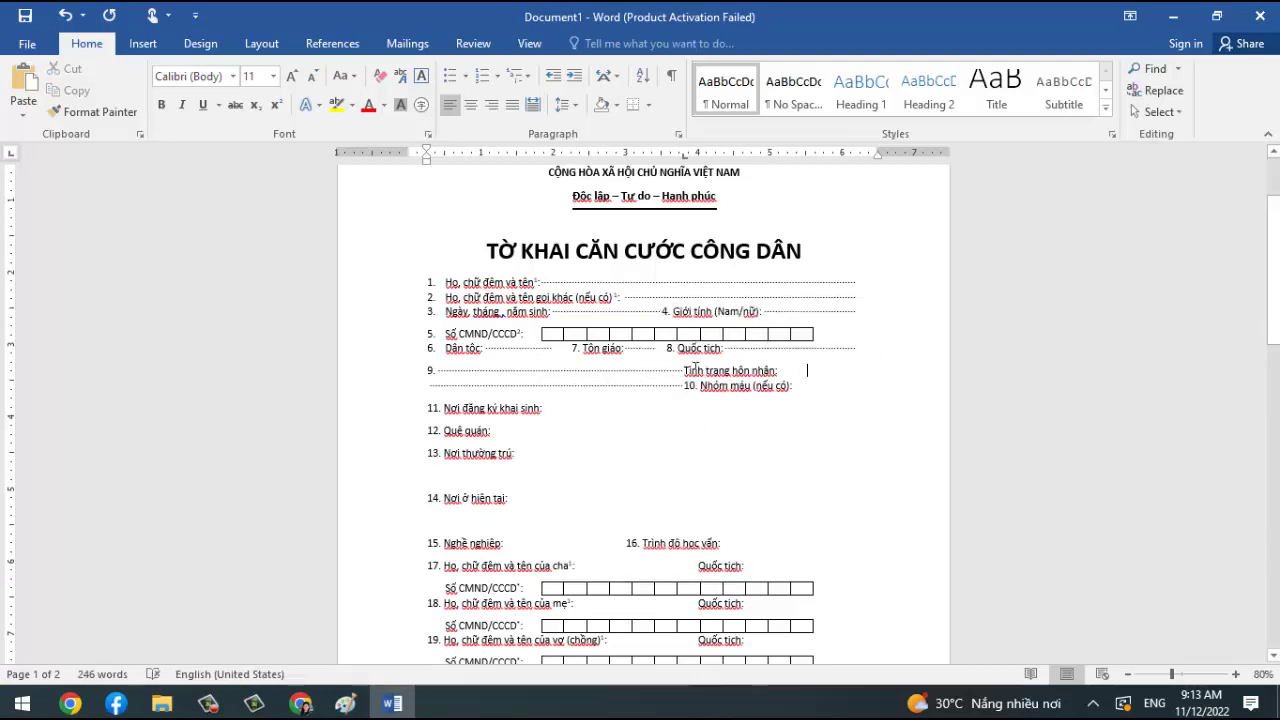
{"action": "right_click", "coordinate": [802, 371]}
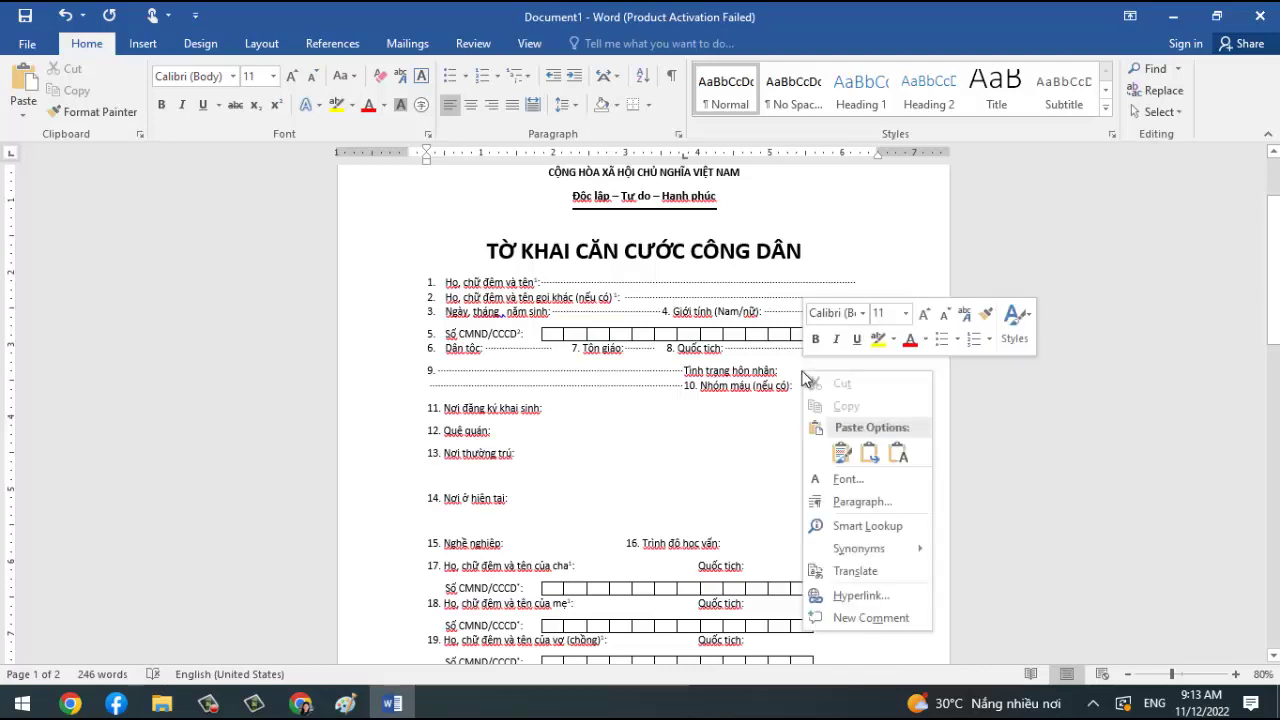
Keep the 3.8" left tab stop and delete the dotted fill before the marital status label.
{"action": "left_click", "coordinate": [867, 498]}
{"action": "left_click", "coordinate": [907, 596]}
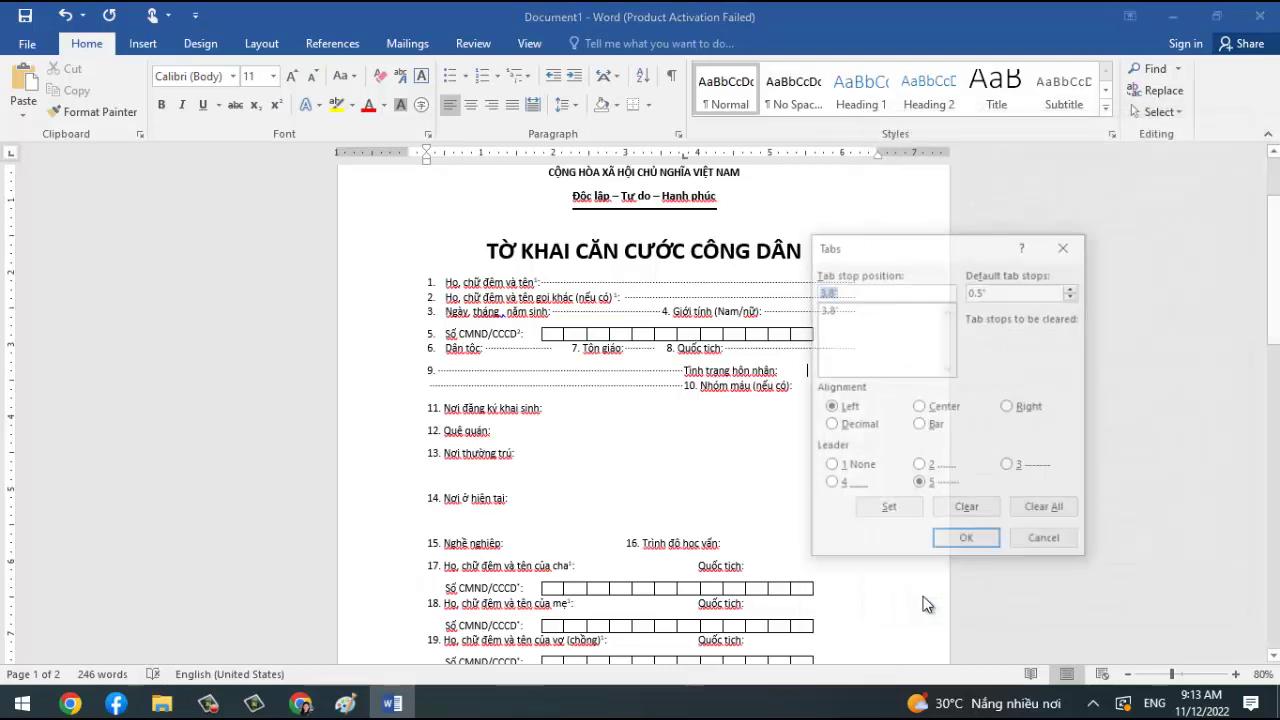
{"action": "left_click", "coordinate": [828, 311]}
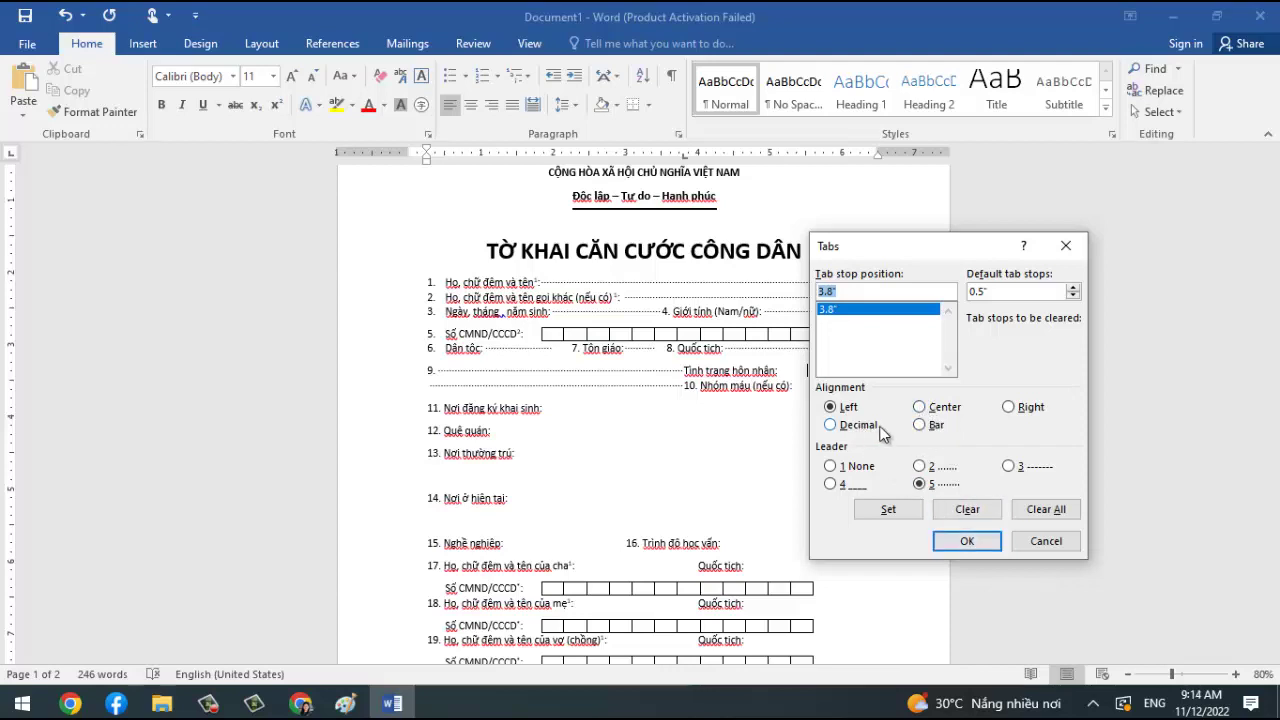
{"action": "left_click", "coordinate": [920, 408]}
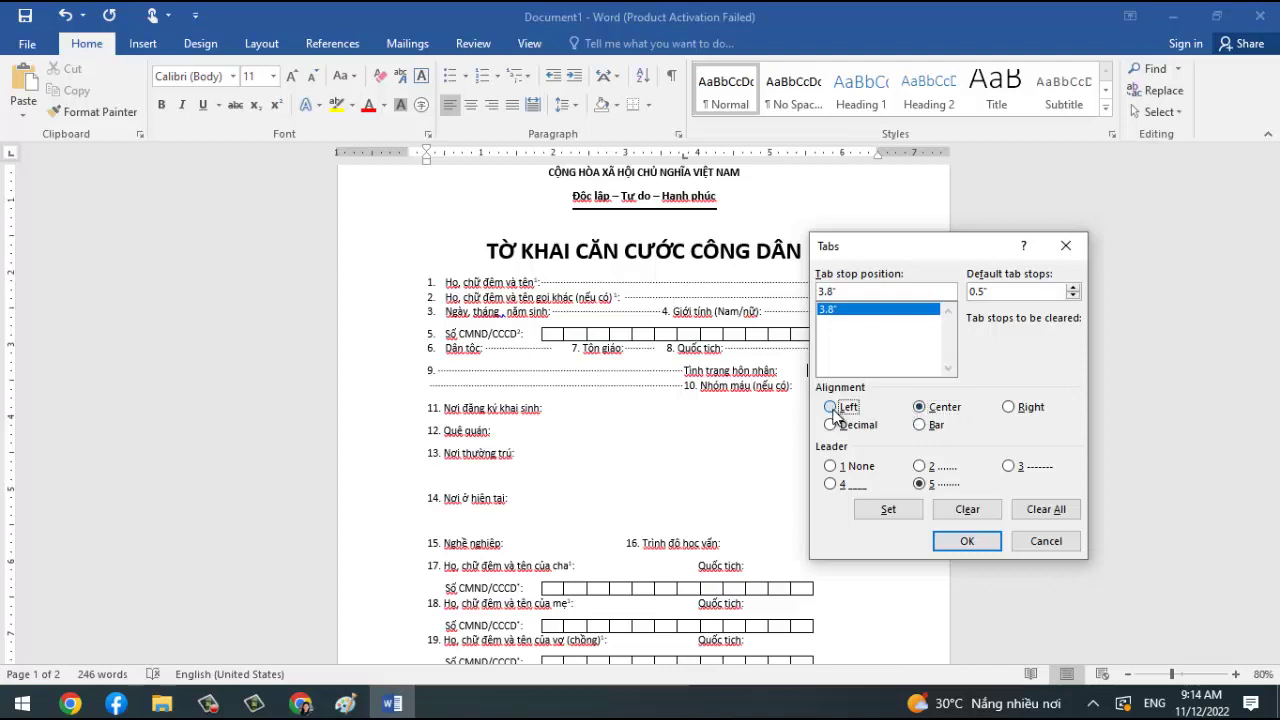
{"action": "left_click", "coordinate": [958, 541]}
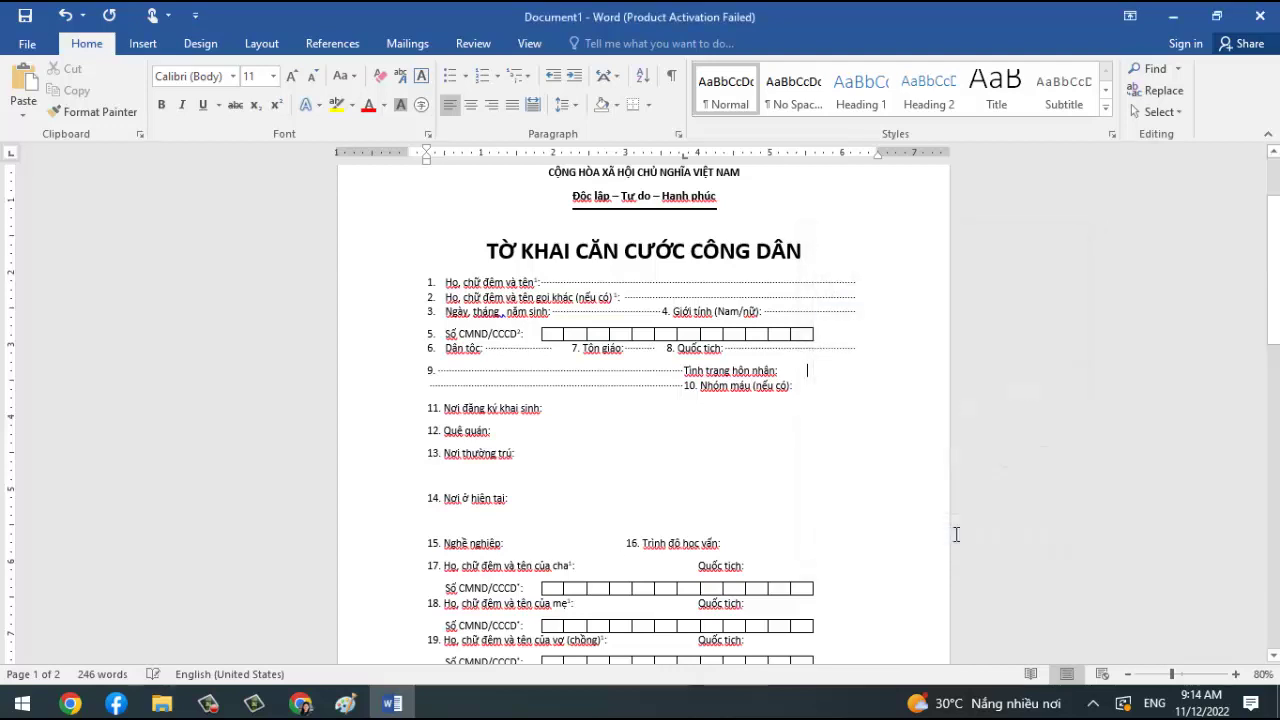
{"action": "left_click", "coordinate": [684, 371]}
{"action": "key", "text": "BackSpace"}
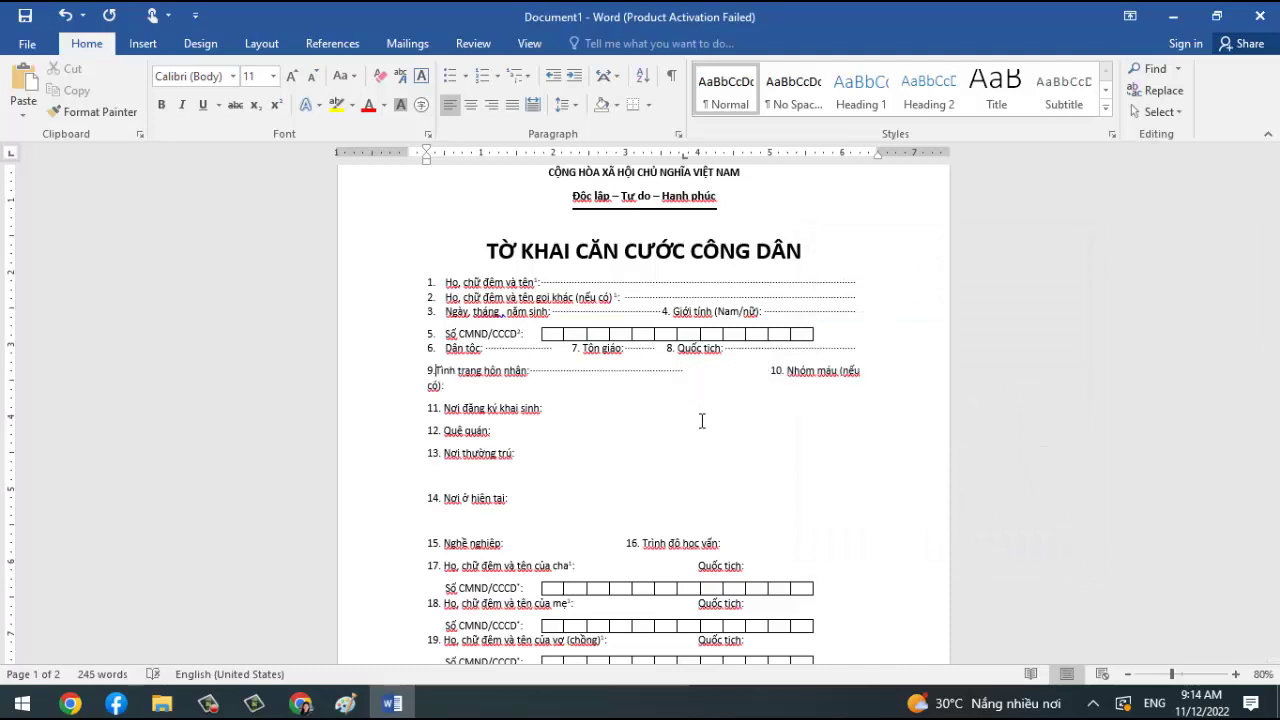
Tab after '9.', add a ruler tab stop, and pull '10. Nhóm máu (nếu có):' up onto line 9.
{"action": "key", "text": "Tab"}
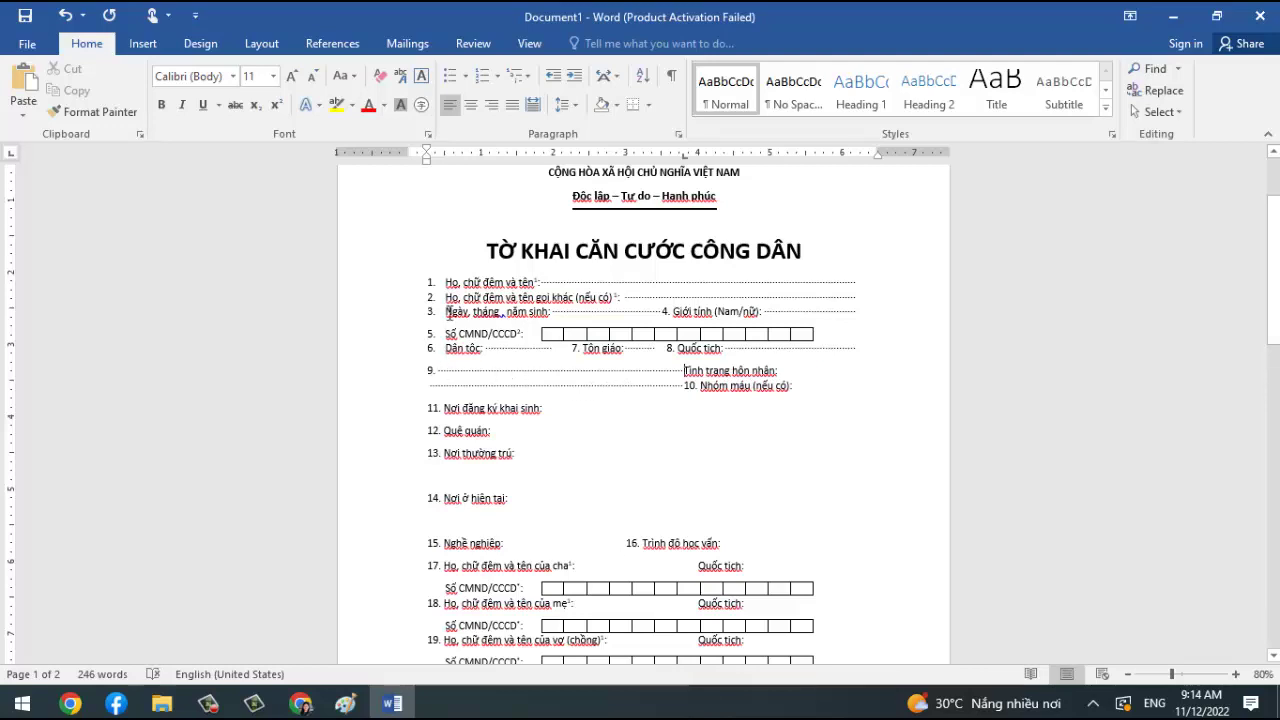
{"action": "left_click", "coordinate": [446, 154]}
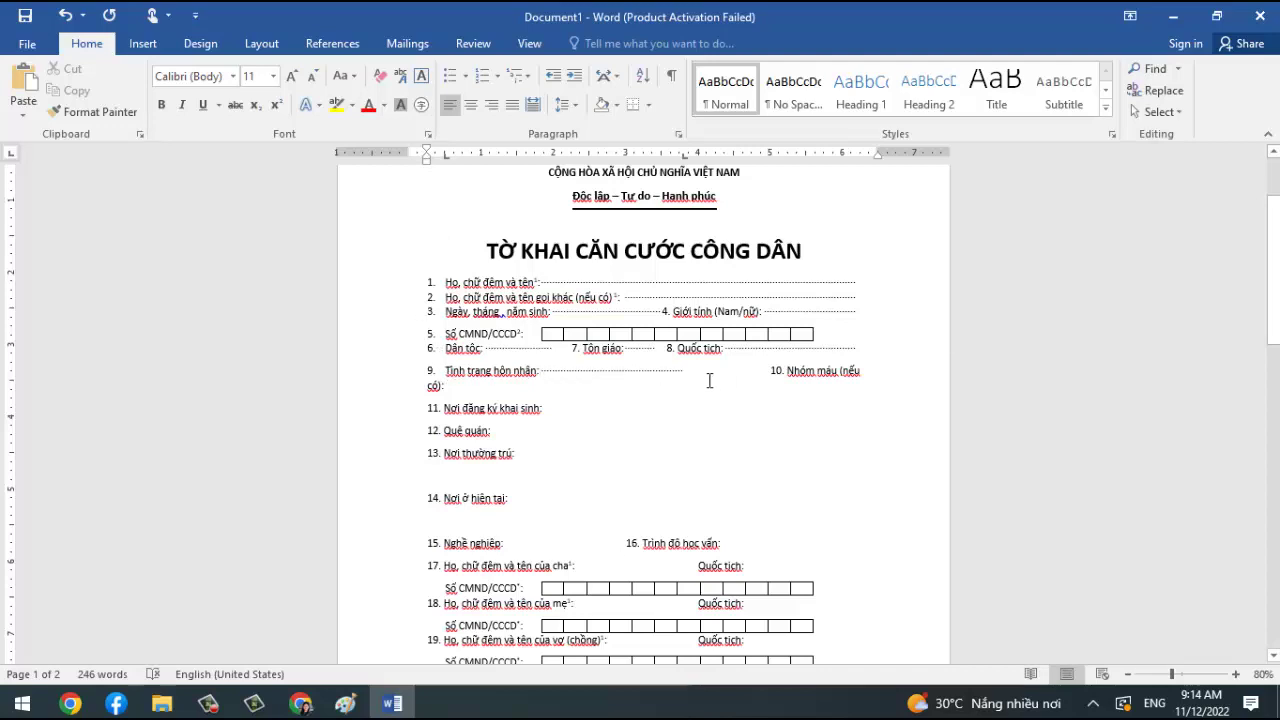
{"action": "left_click", "coordinate": [208, 703]}
{"action": "left_click", "coordinate": [1190, 620]}
{"action": "left_click", "coordinate": [446, 372]}
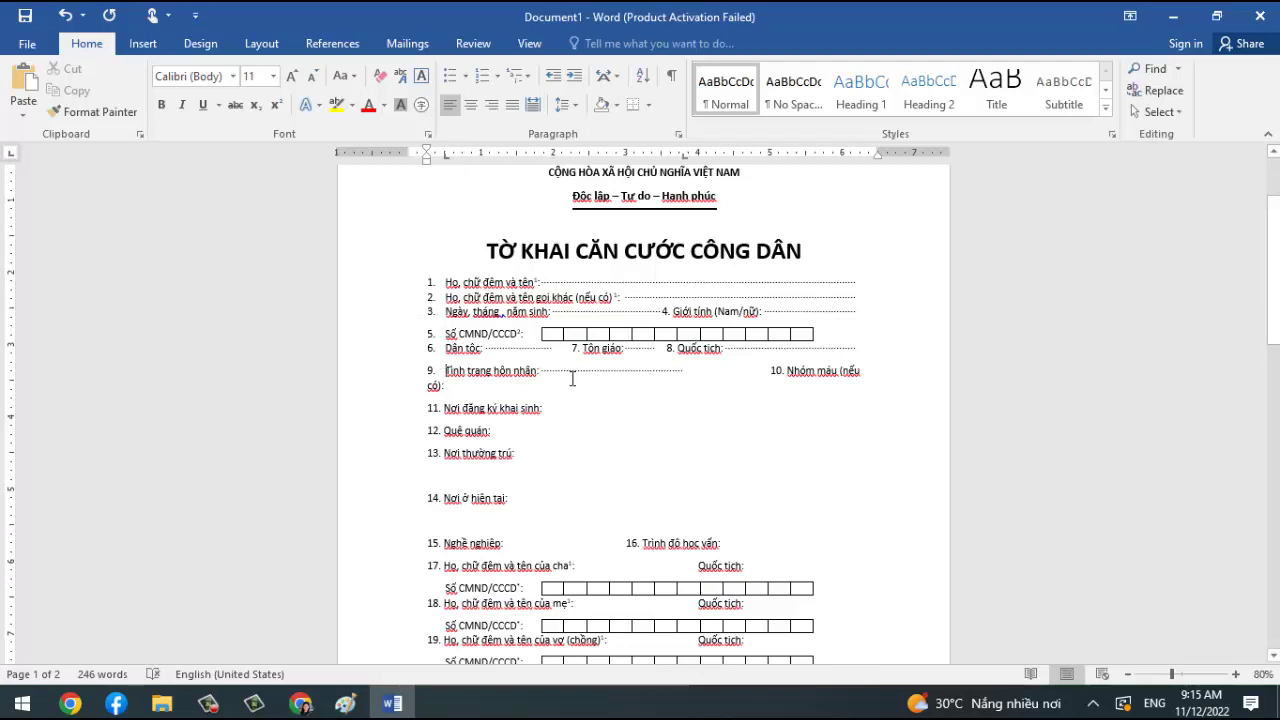
{"action": "left_click", "coordinate": [695, 373]}
{"action": "key", "text": "Delete"}
{"action": "key", "text": "Delete"}
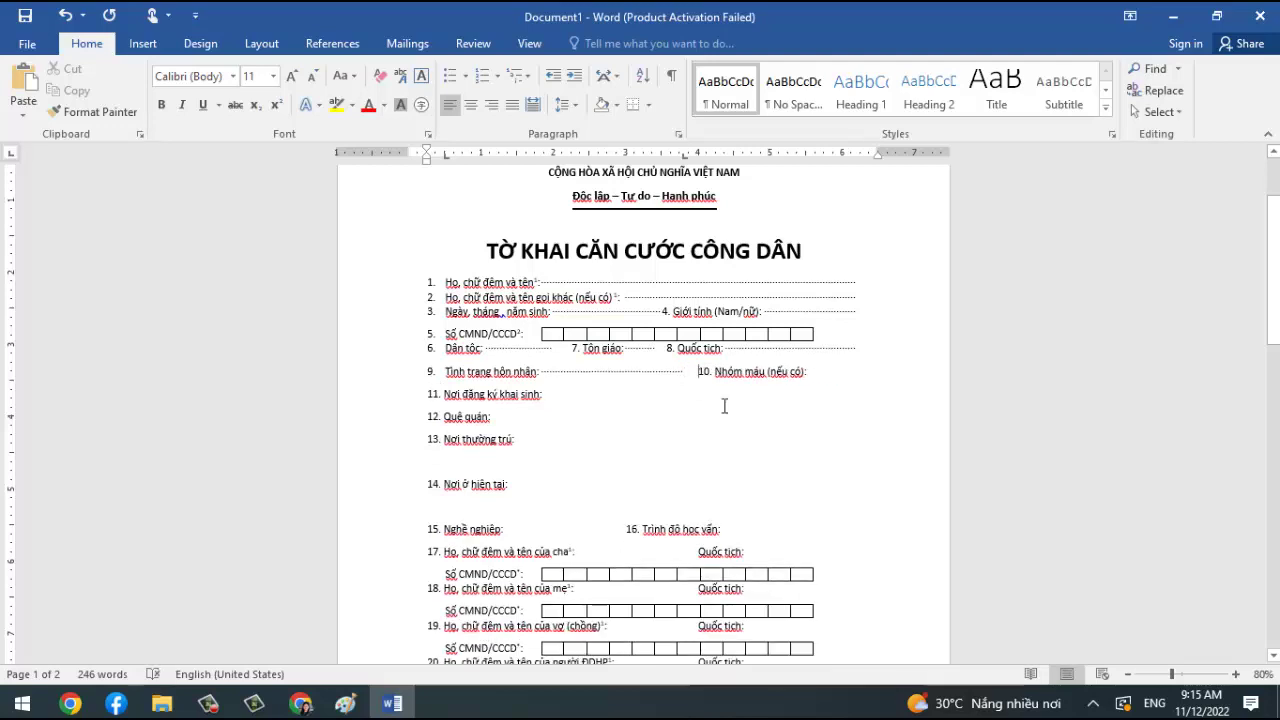
Nudge line 9's tab stops on the ruler to shift item 10 slightly left.
{"action": "left_click_drag", "start_coordinate": [684, 157], "coordinate": [677, 159]}
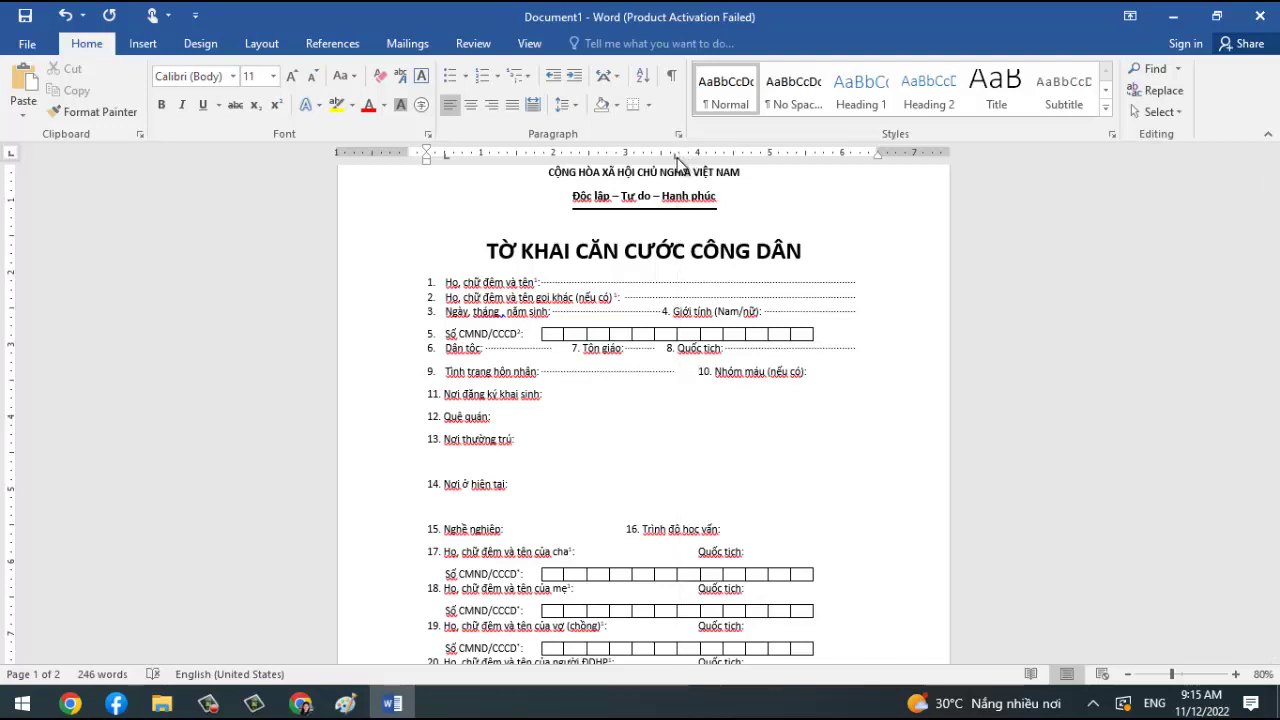
{"action": "left_click", "coordinate": [697, 158]}
{"action": "left_click_drag", "start_coordinate": [697, 158], "coordinate": [680, 160]}
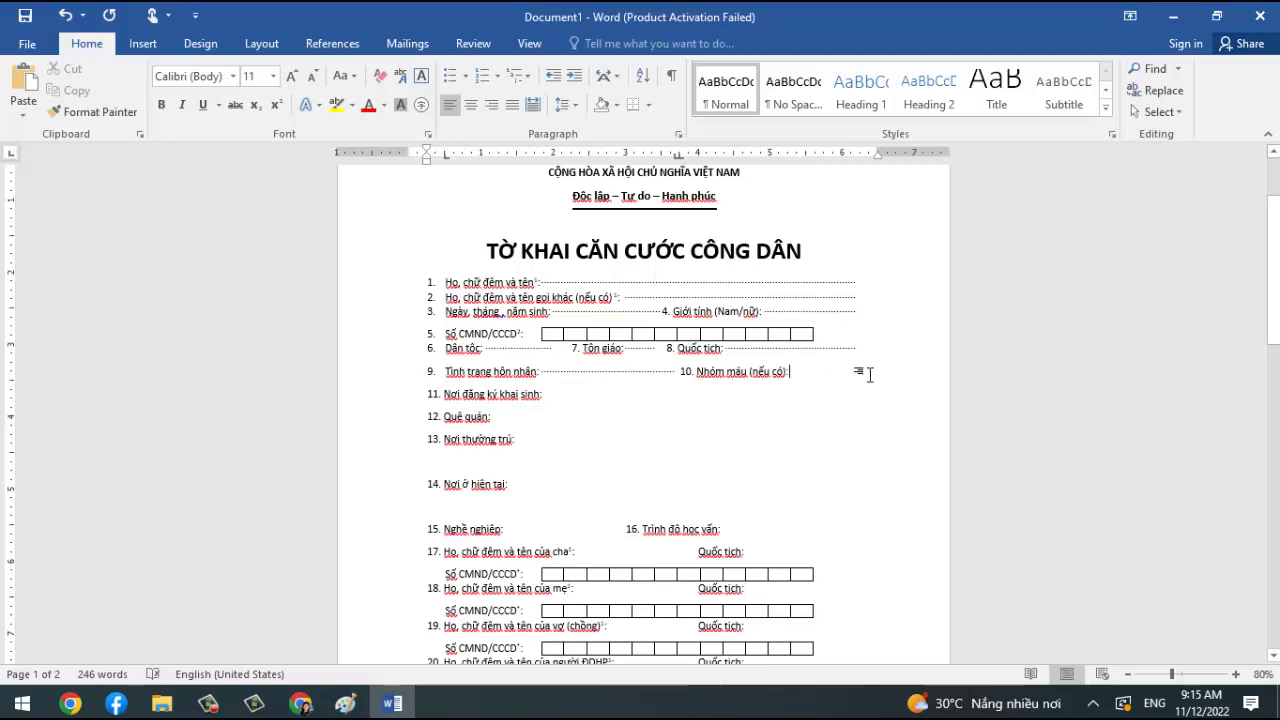
Give the 6.25" tab stop a dotted leader after the blood-group label.
{"action": "double_click", "coordinate": [860, 154]}
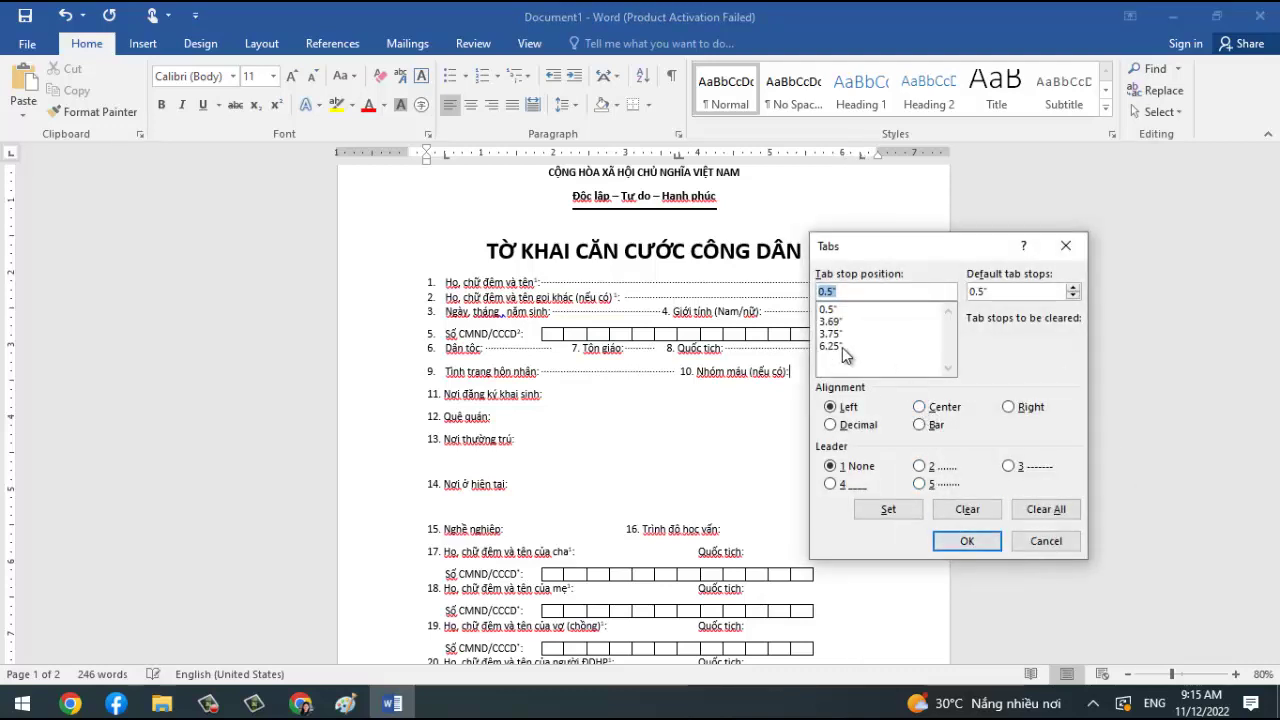
{"action": "left_click", "coordinate": [835, 357]}
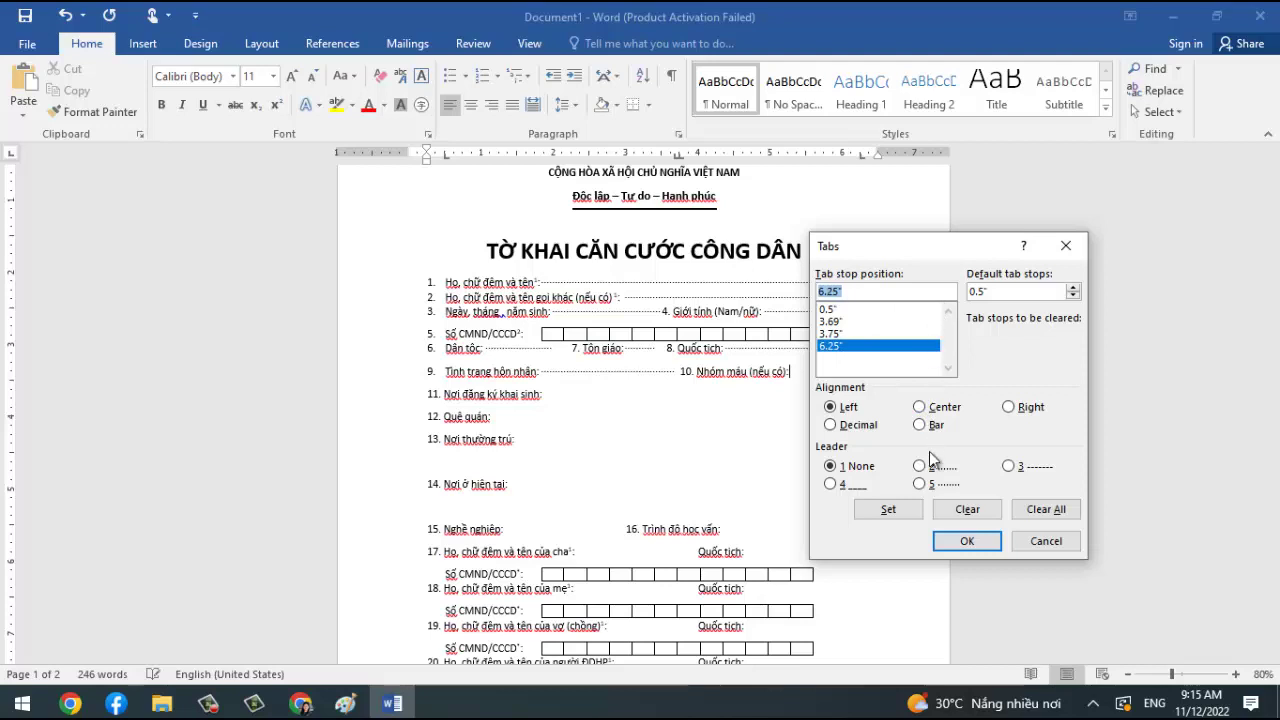
{"action": "left_click", "coordinate": [922, 485]}
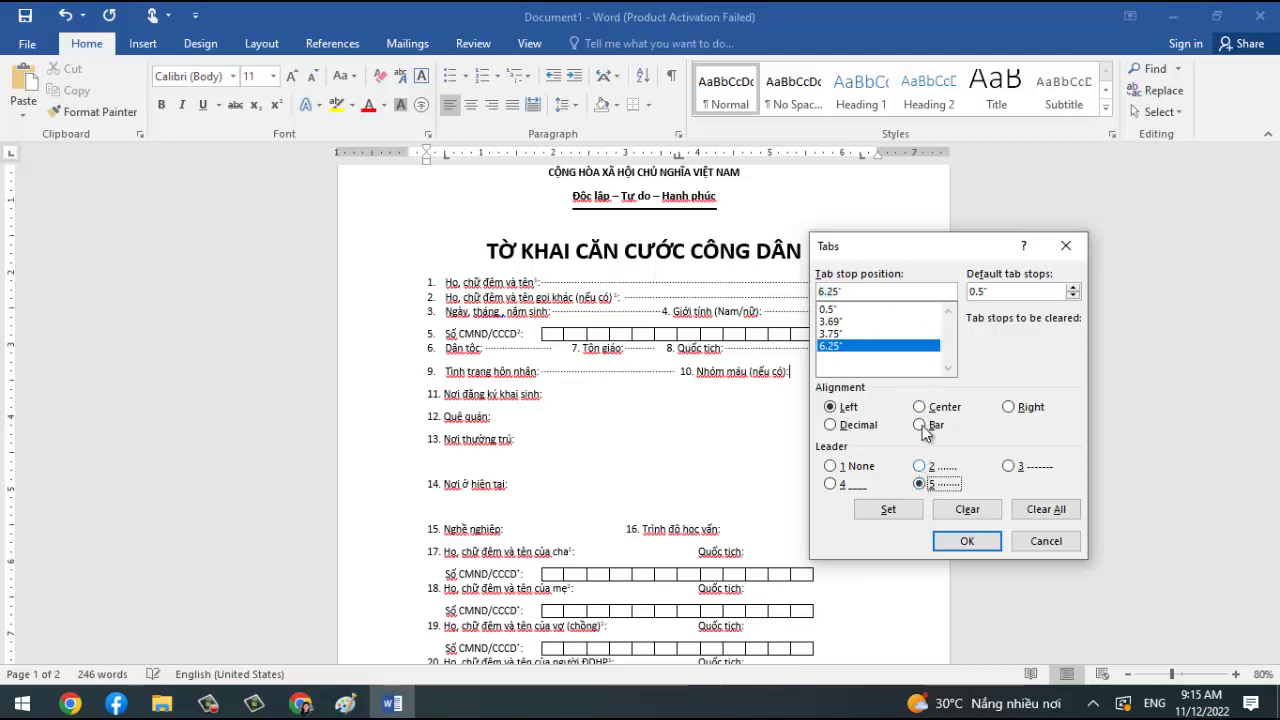
{"action": "left_click", "coordinate": [888, 509]}
{"action": "left_click", "coordinate": [838, 346]}
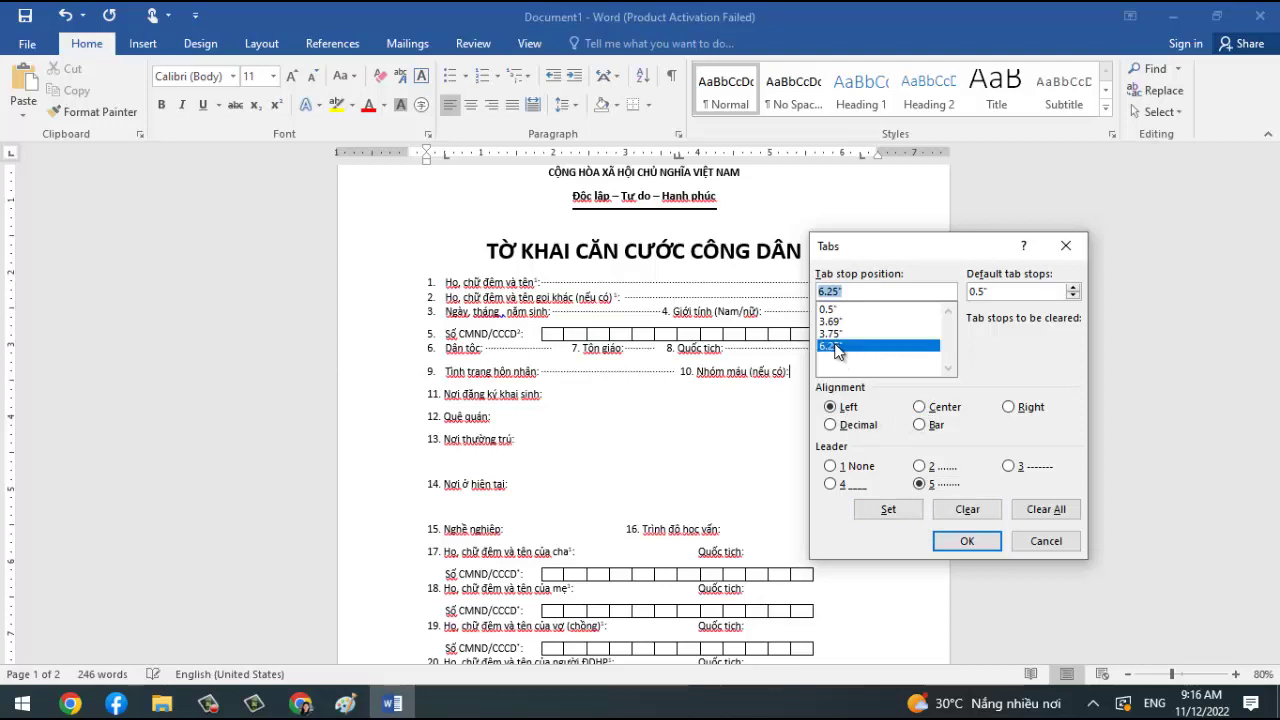
{"action": "left_click", "coordinate": [835, 293]}
{"action": "mouse_move", "coordinate": [898, 245]}
{"action": "left_mouse_down"}
{"action": "mouse_move", "coordinate": [1066, 250]}
{"action": "mouse_move", "coordinate": [978, 240]}
{"action": "left_mouse_up"}
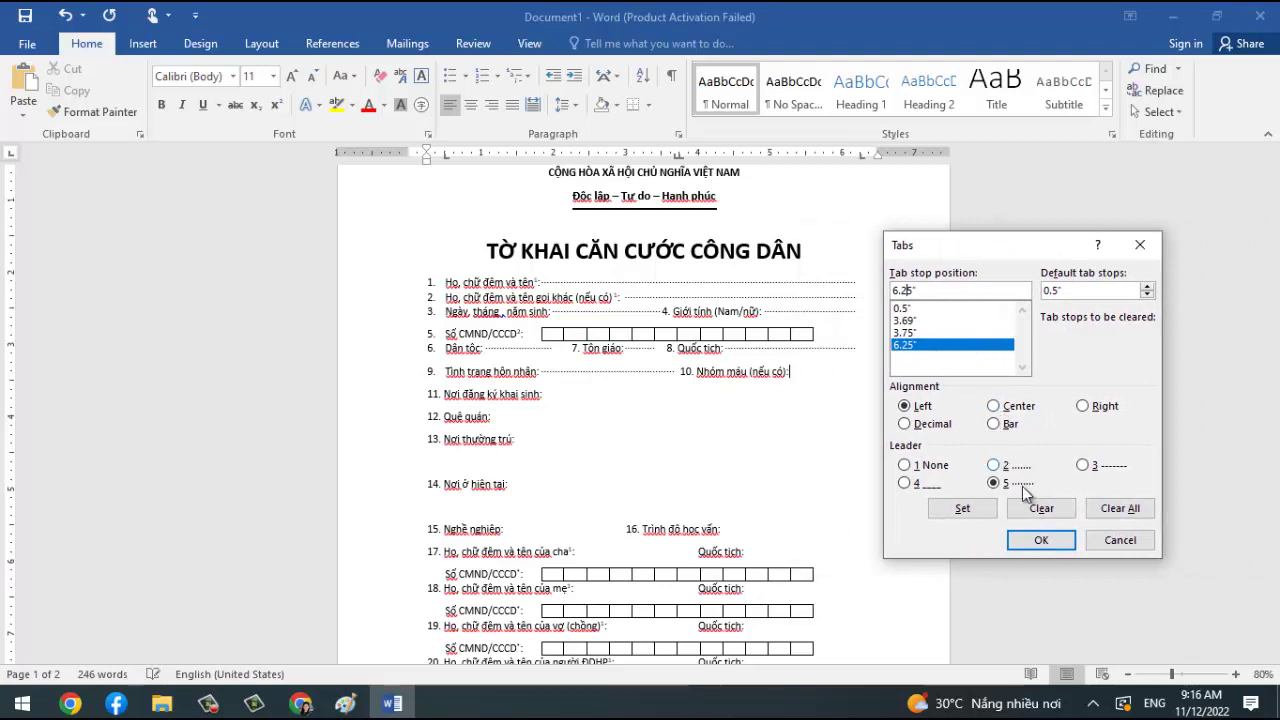
{"action": "left_click", "coordinate": [983, 511]}
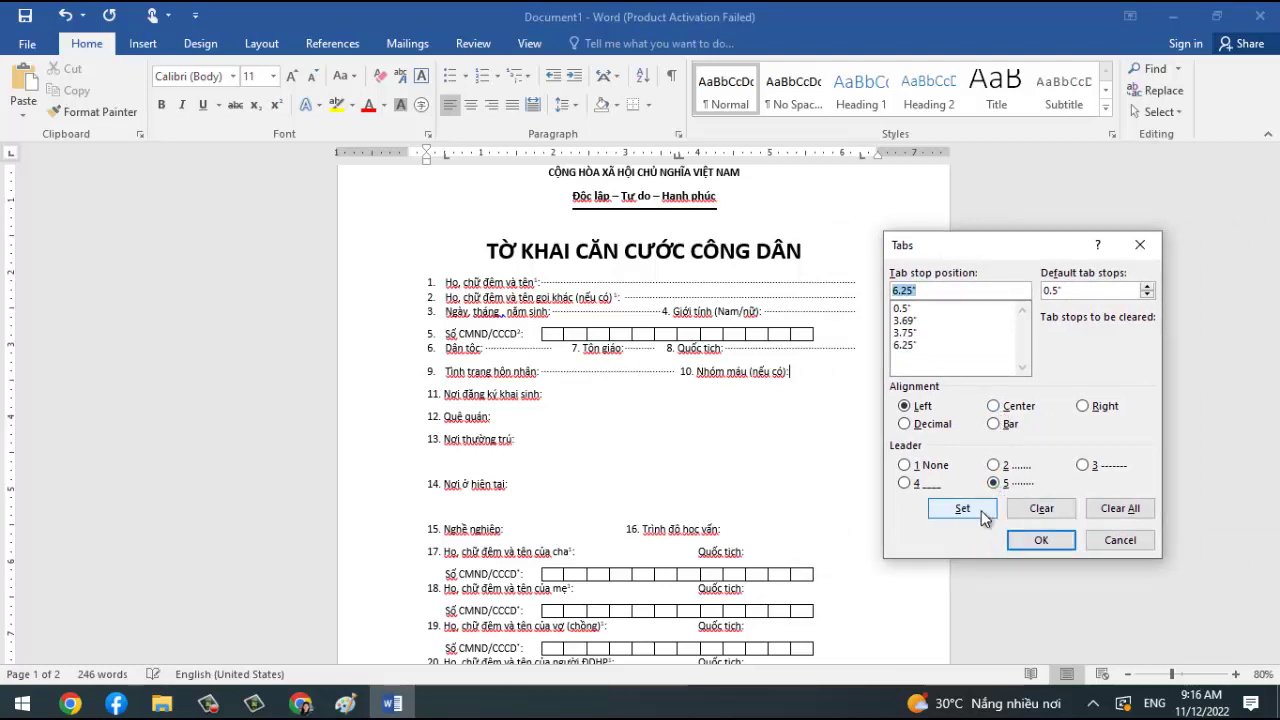
{"action": "left_click", "coordinate": [1037, 541]}
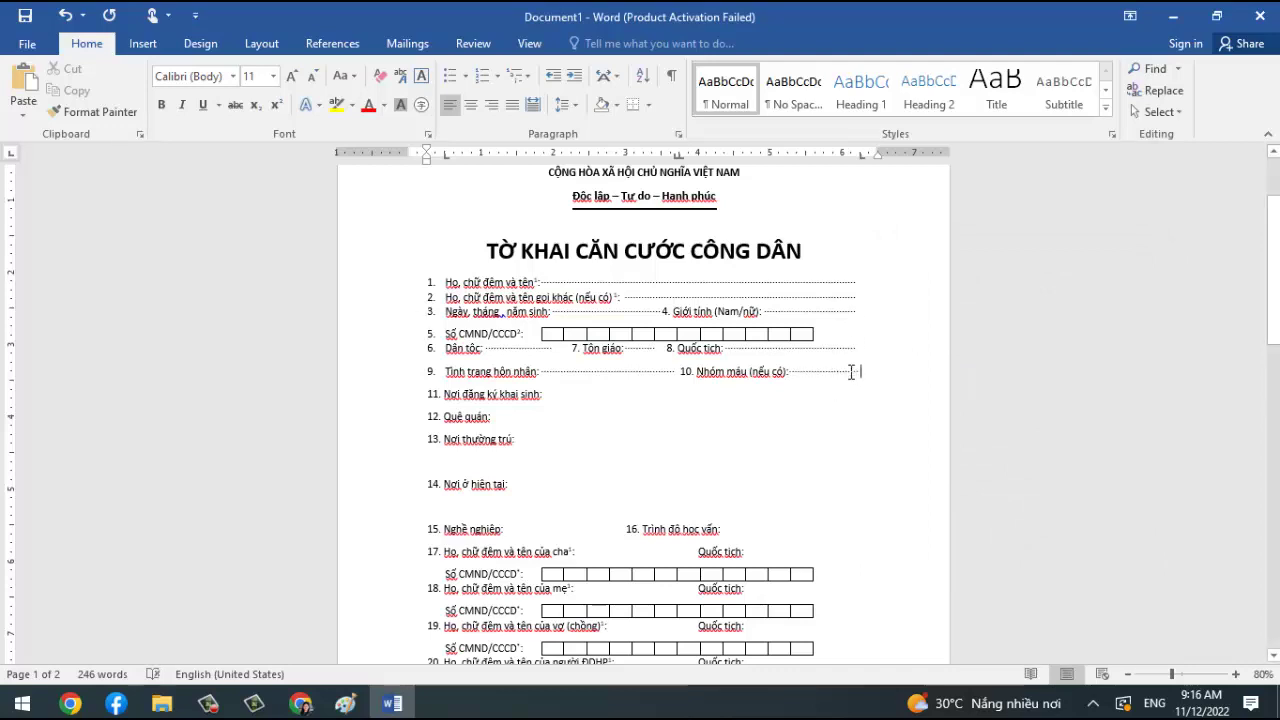
Nudge the blood-group line's right tab stop on the ruler.
{"action": "right_click", "coordinate": [851, 371]}
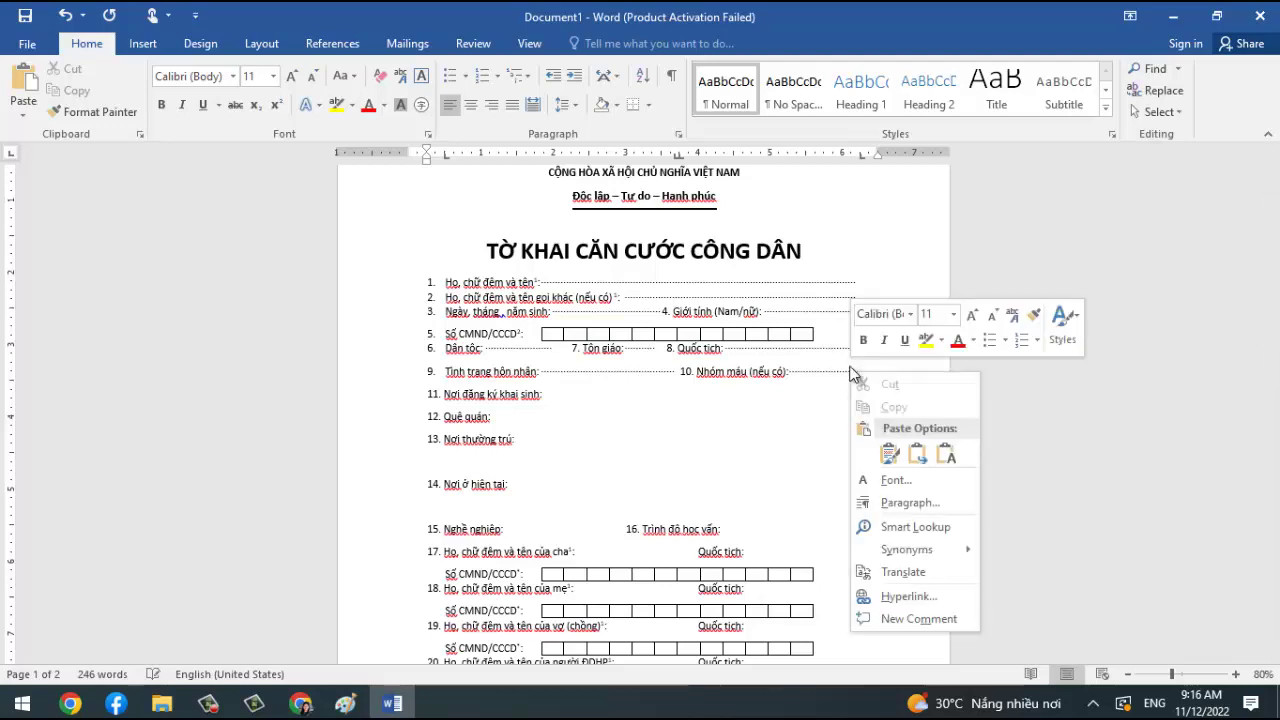
{"action": "key", "text": "Escape"}
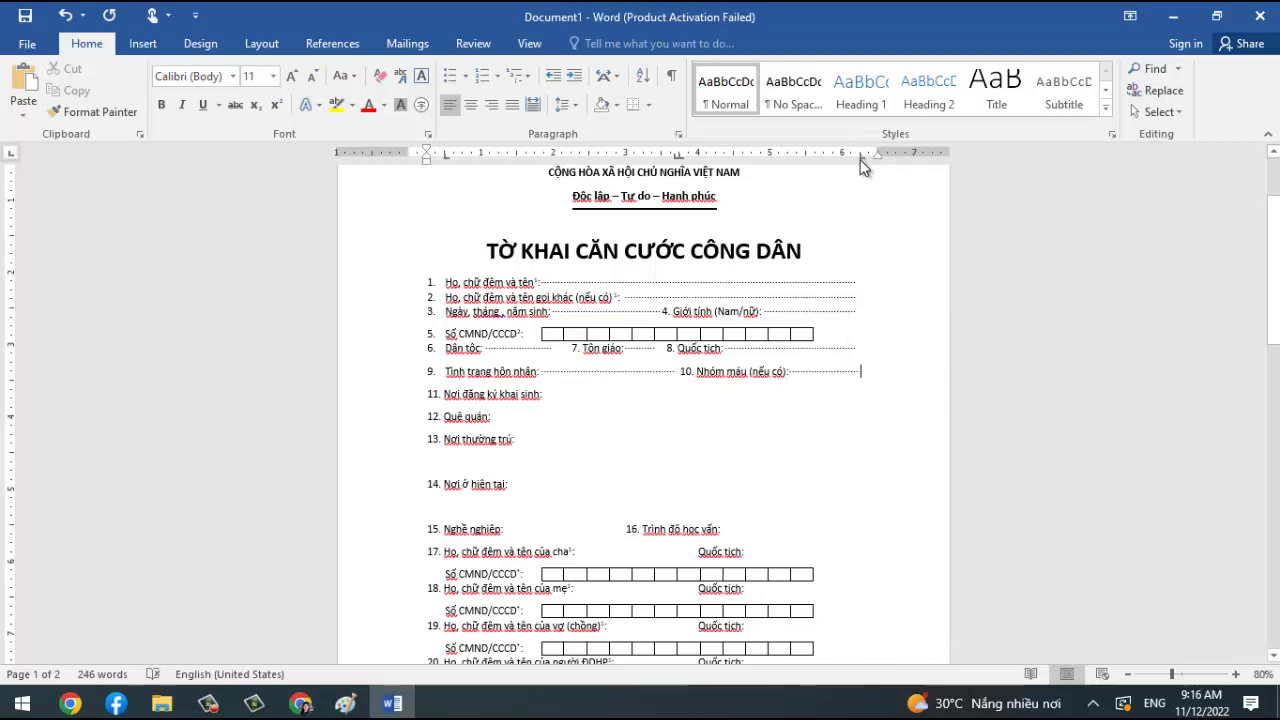
{"action": "double_click", "coordinate": [864, 157]}
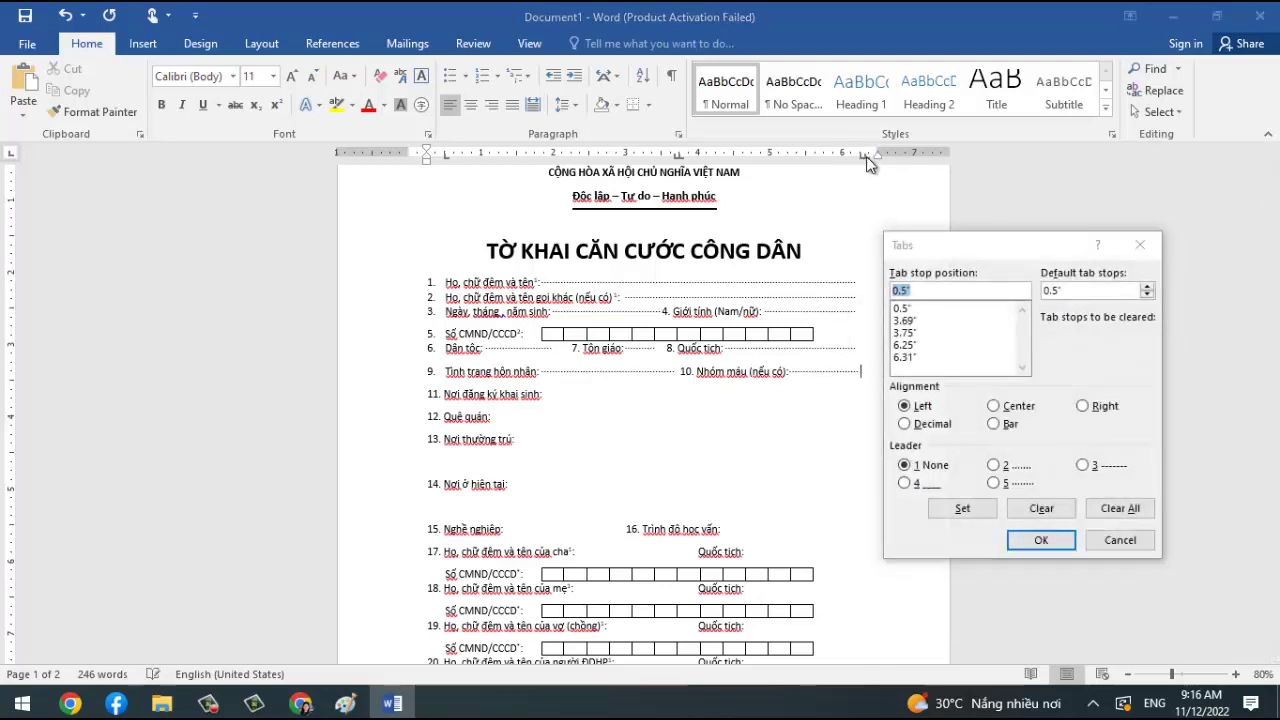
{"action": "key", "text": "Escape"}
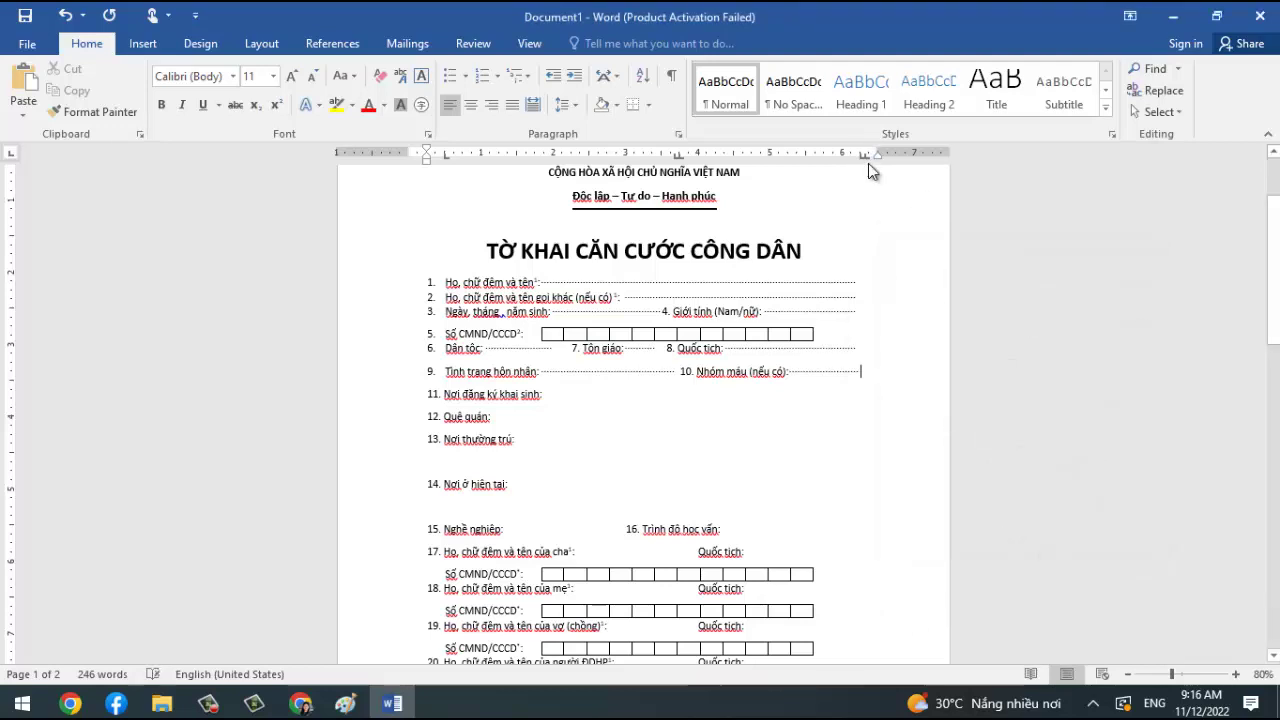
{"action": "left_click", "coordinate": [868, 155]}
{"action": "left_click_drag", "start_coordinate": [866, 164], "coordinate": [865, 166]}
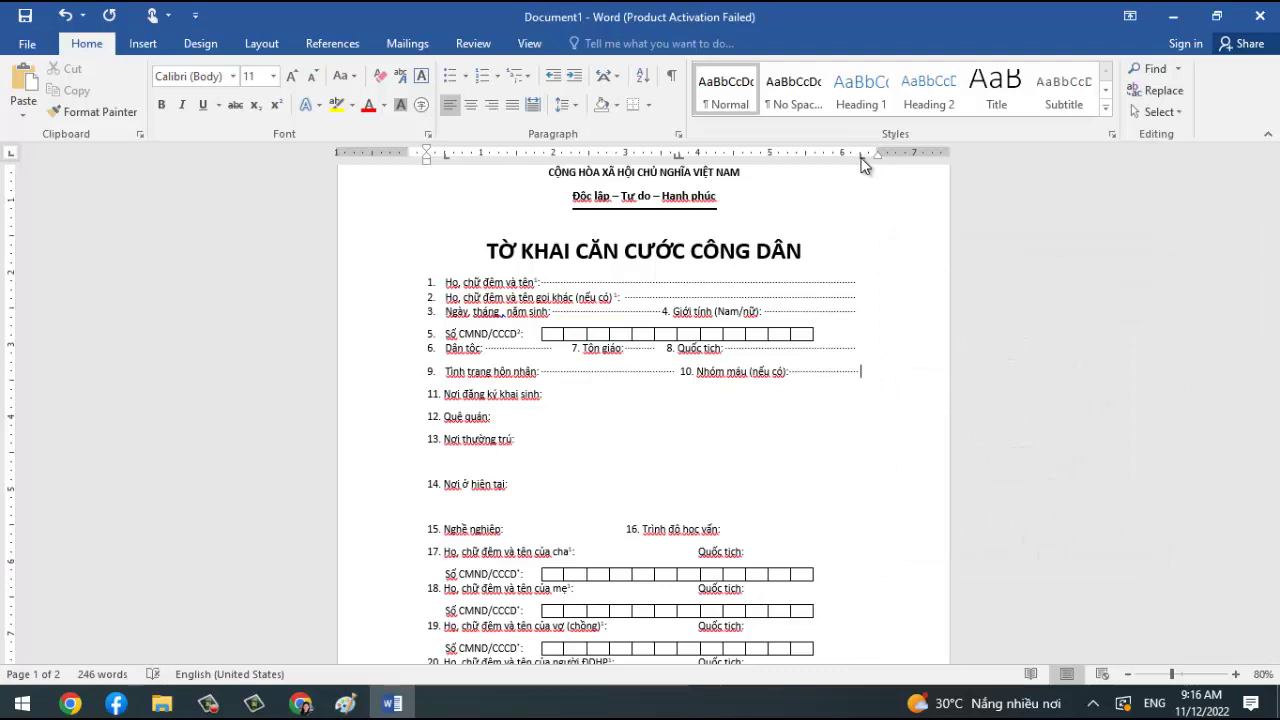
Replace the 6.25" tab stop with a 6.2" dotted-leader tab stop.
{"action": "double_click", "coordinate": [865, 155]}
{"action": "left_click", "coordinate": [1020, 483]}
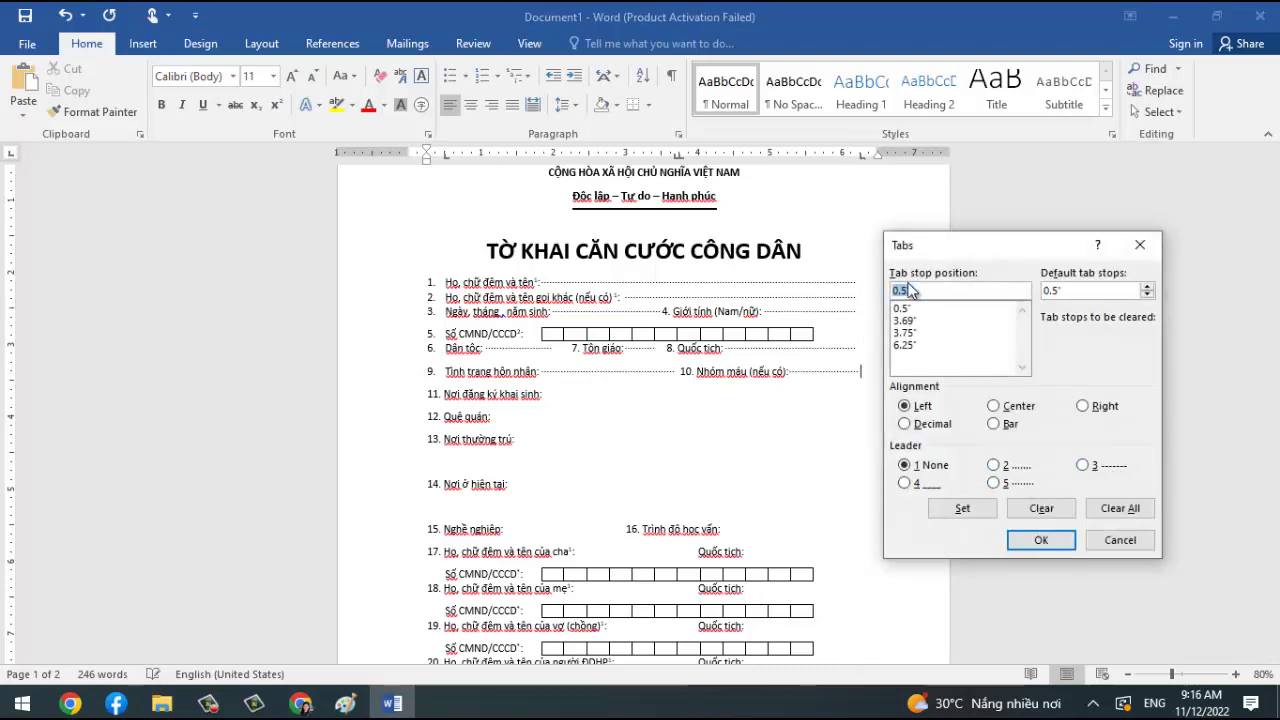
{"action": "left_click", "coordinate": [912, 344]}
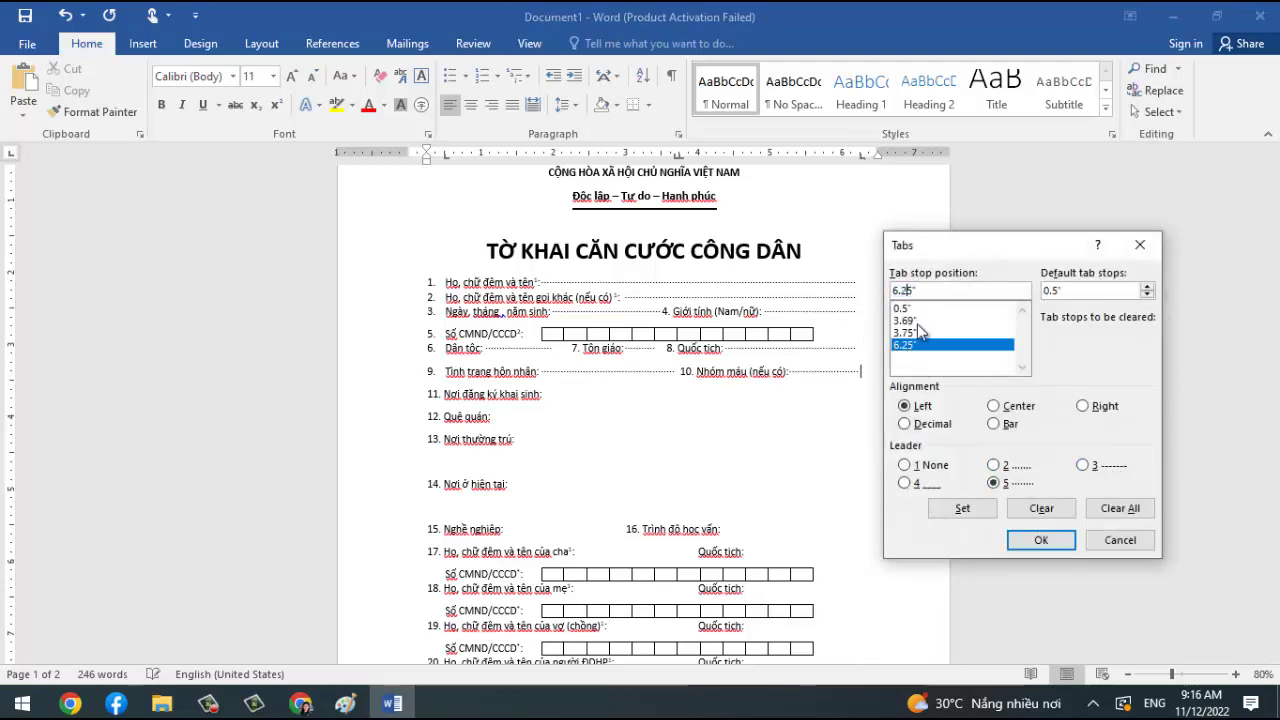
{"action": "key", "text": "Delete"}
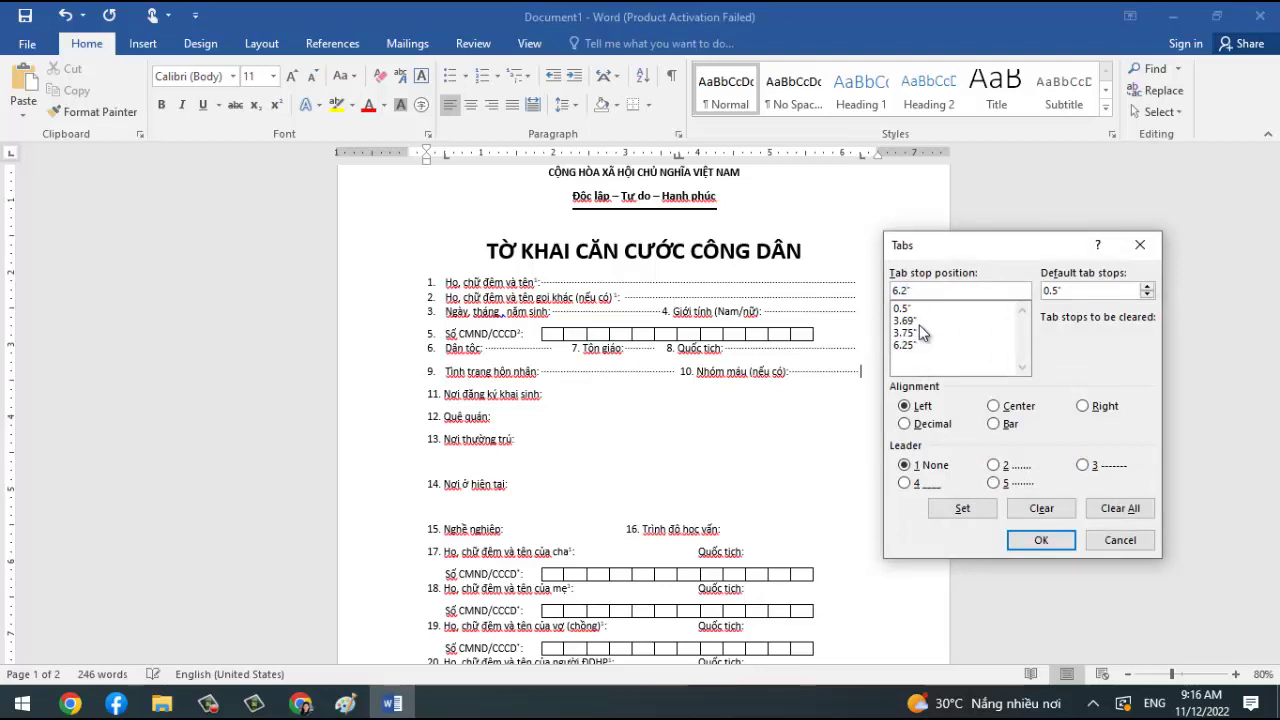
{"action": "left_click", "coordinate": [994, 484]}
{"action": "left_click", "coordinate": [986, 512]}
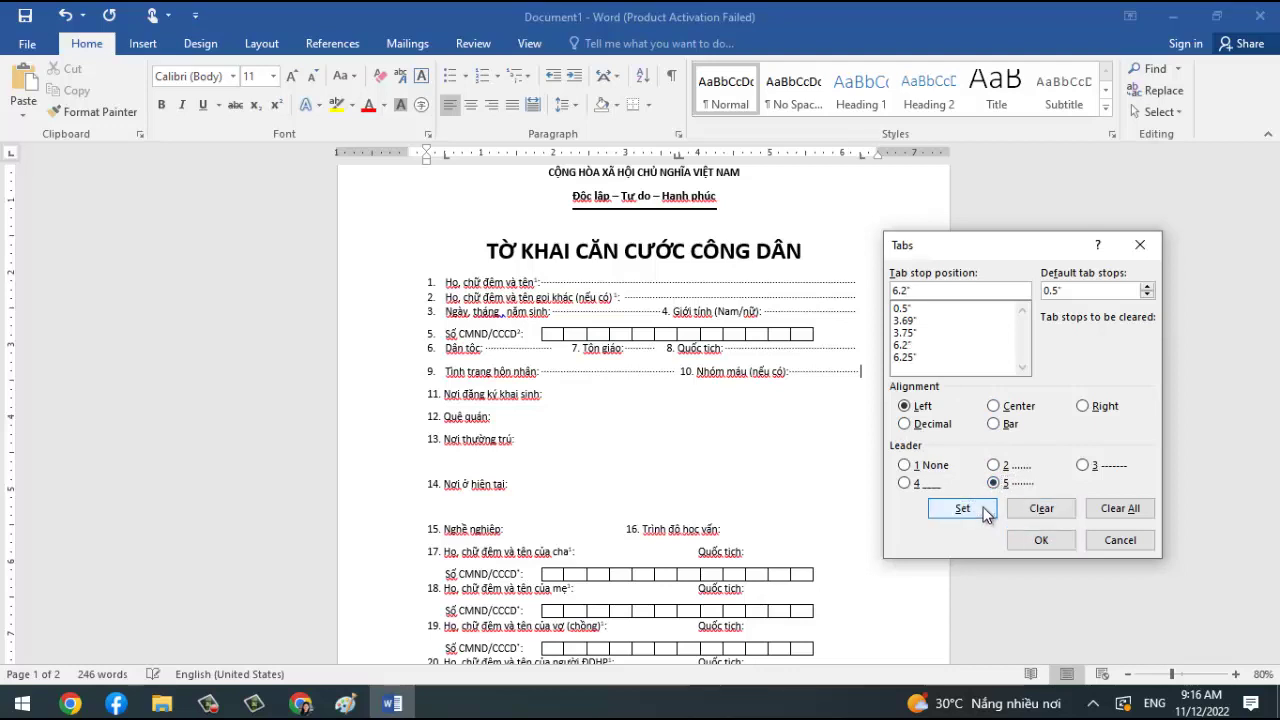
{"action": "left_click", "coordinate": [908, 357]}
{"action": "left_click", "coordinate": [1045, 512]}
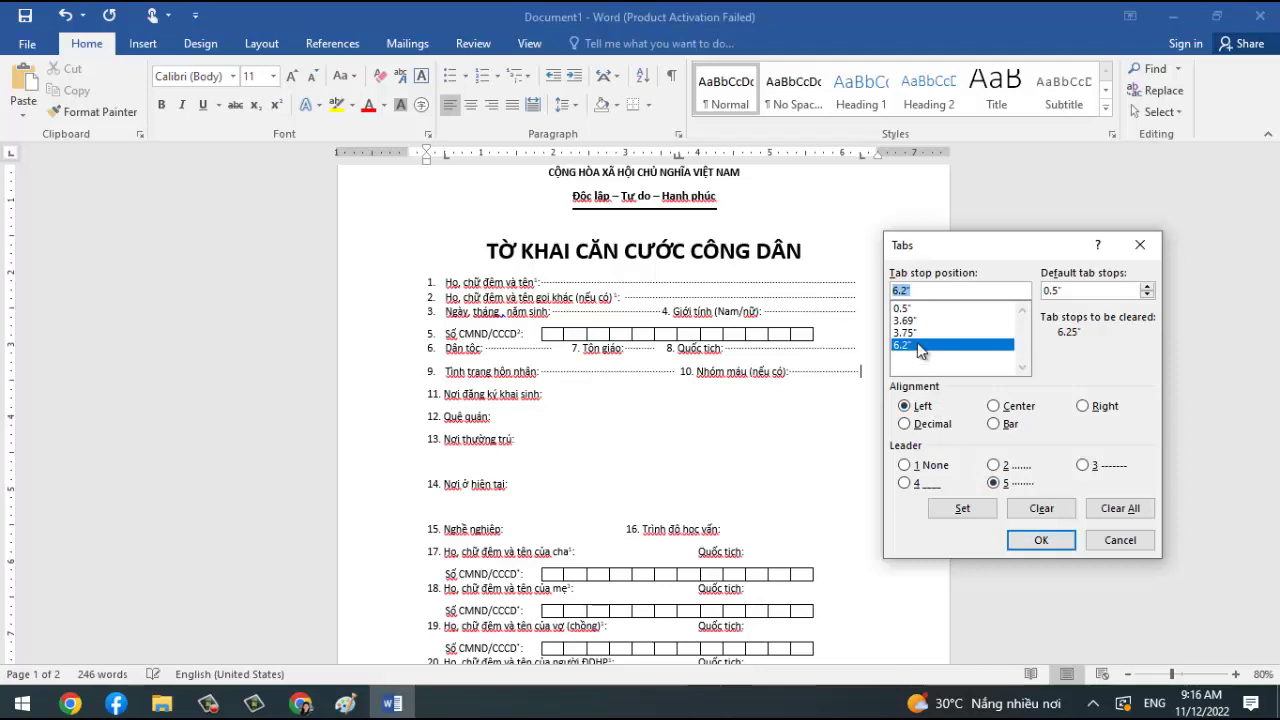
{"action": "left_click", "coordinate": [1044, 541]}
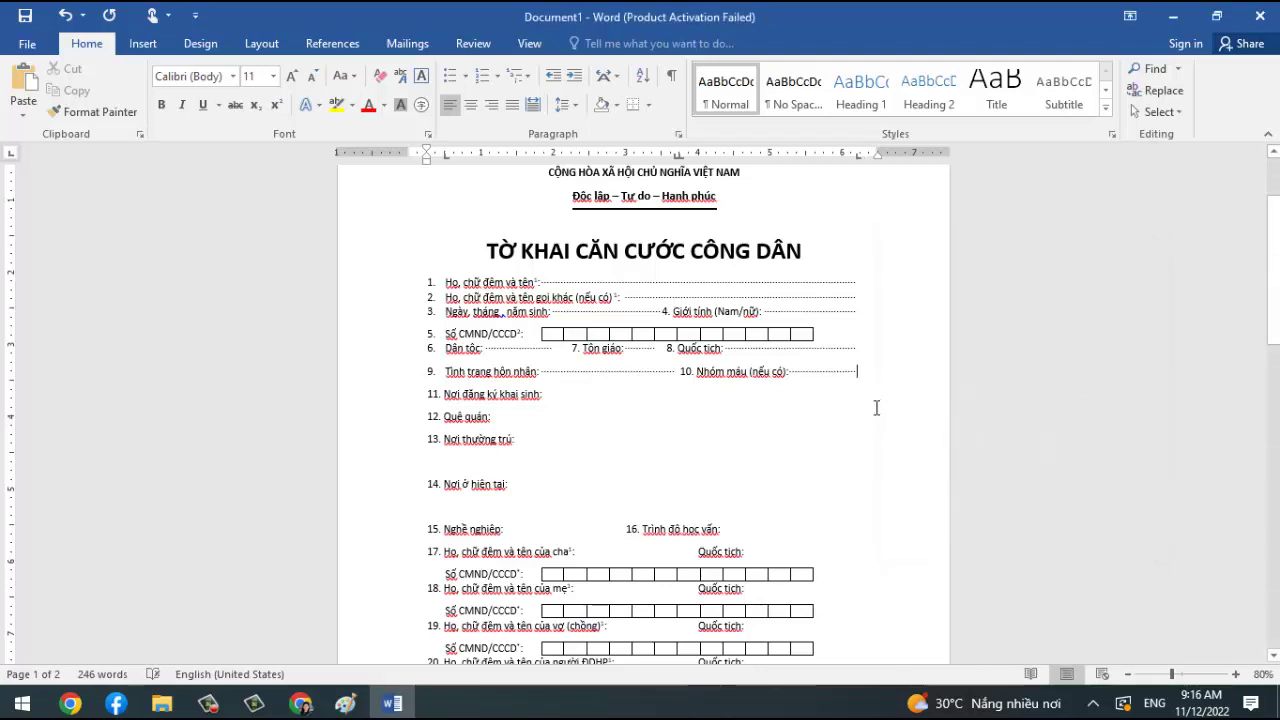
Save the form to Downloads as 'Mẫu CC01 Ban hành kèm theo'.
{"action": "left_click", "coordinate": [25, 15]}
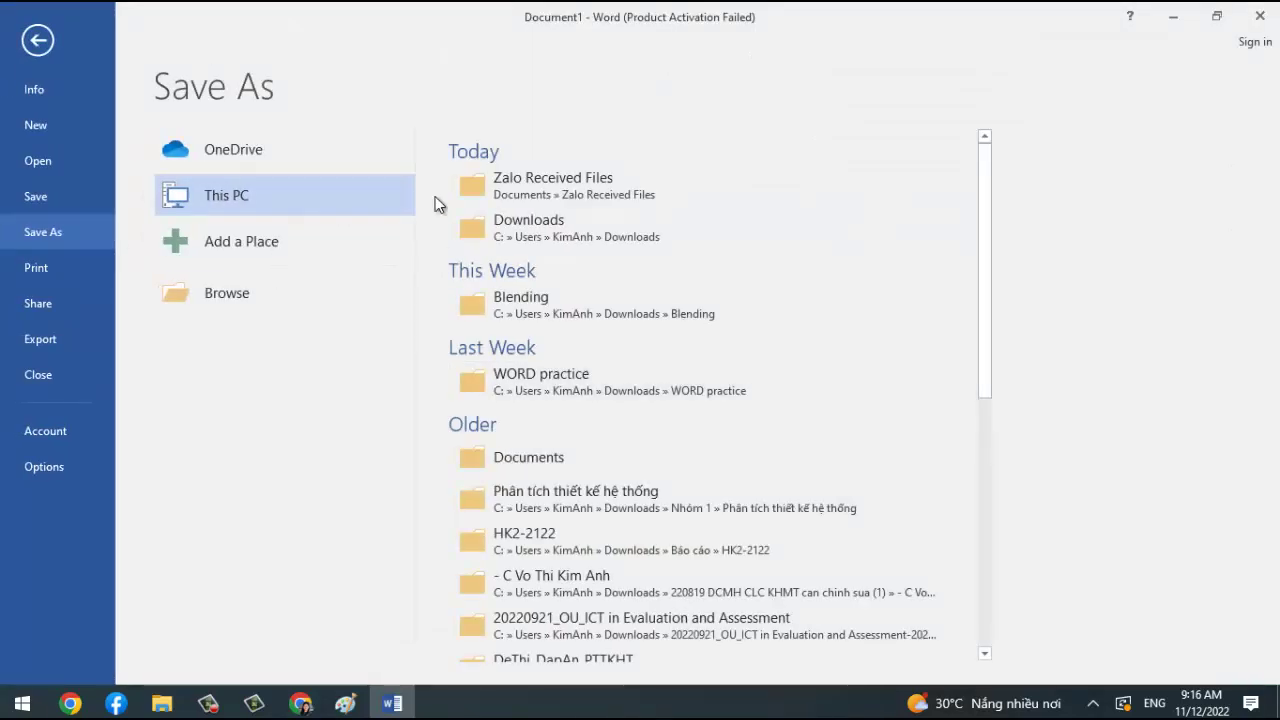
{"action": "left_click", "coordinate": [498, 186]}
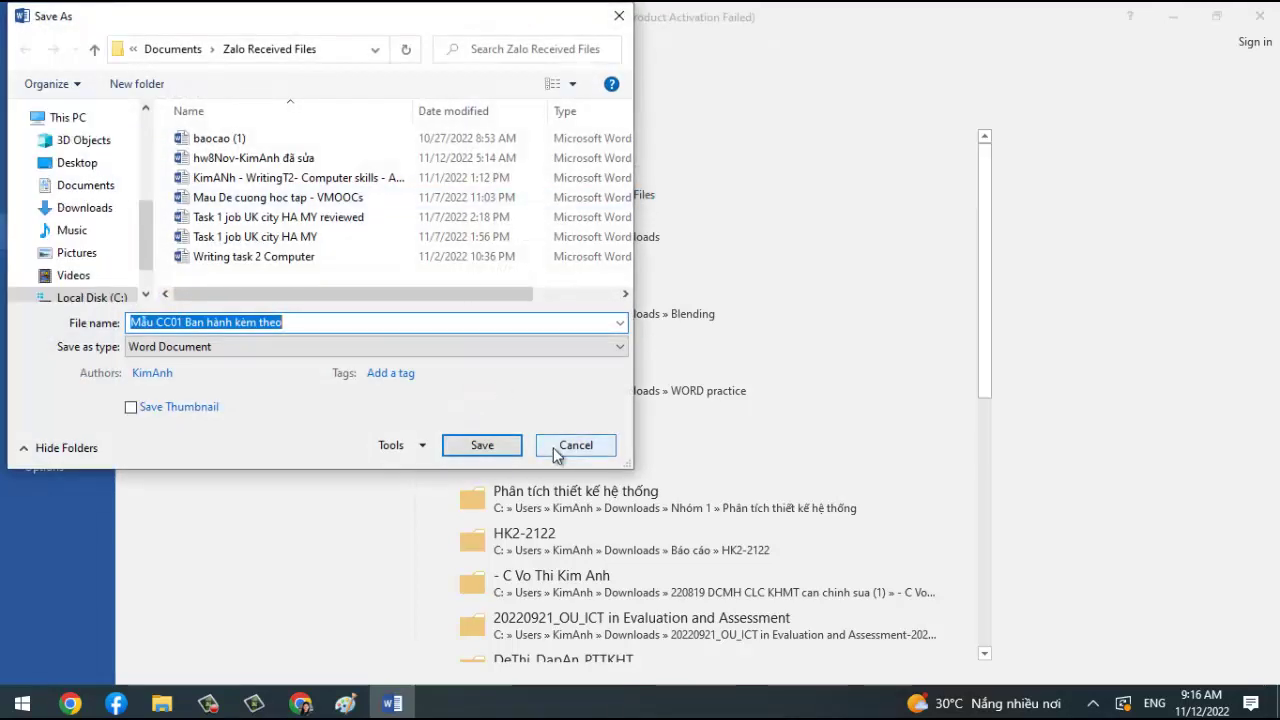
{"action": "left_click", "coordinate": [570, 445]}
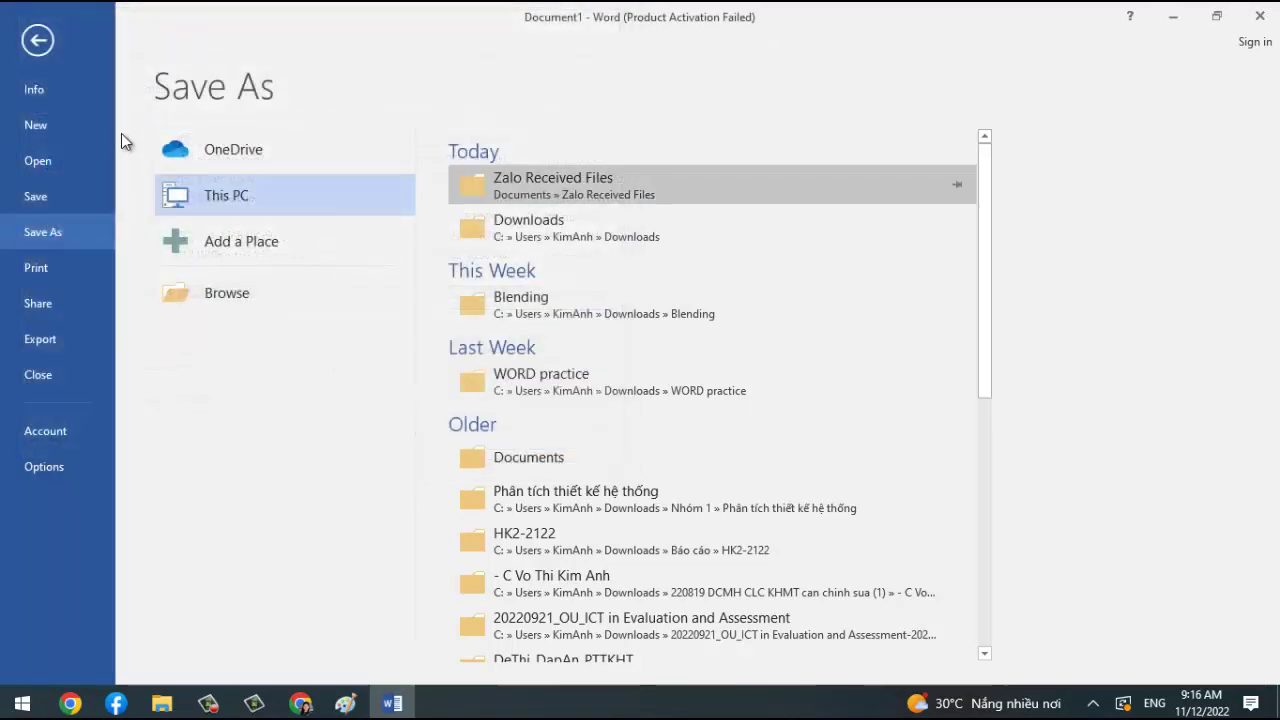
{"action": "left_click", "coordinate": [509, 234]}
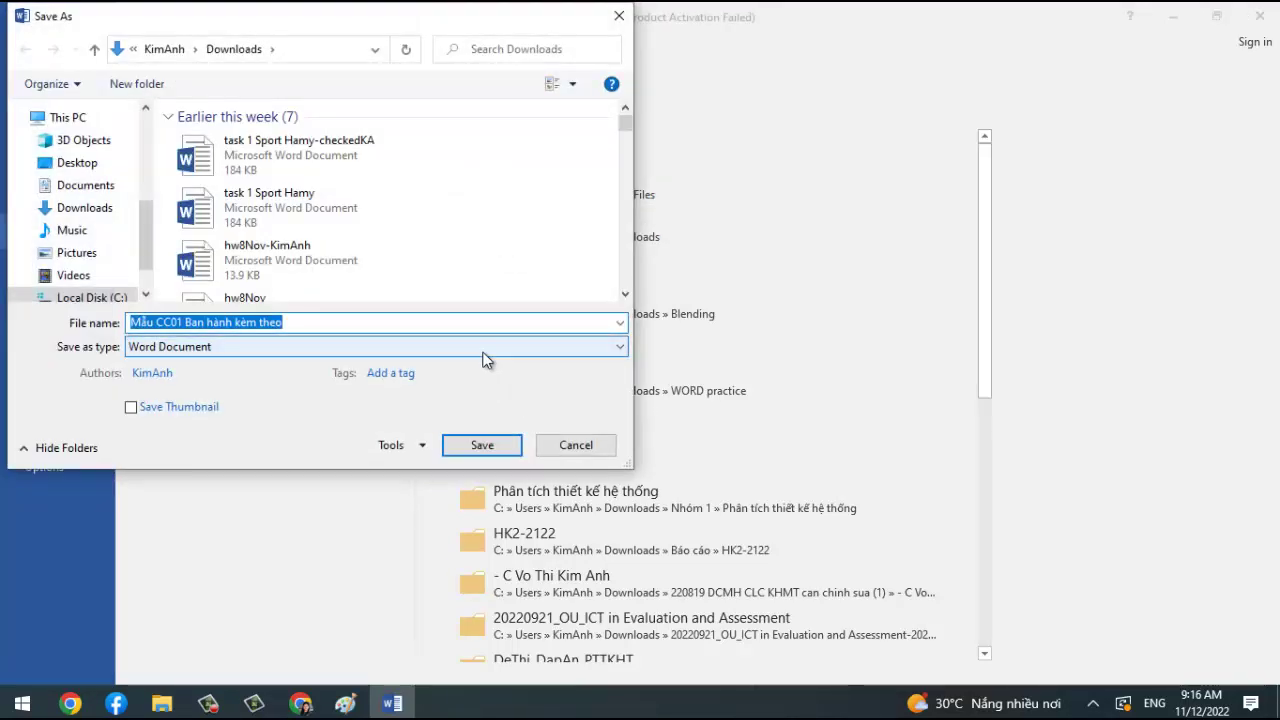
{"action": "left_click", "coordinate": [482, 445]}
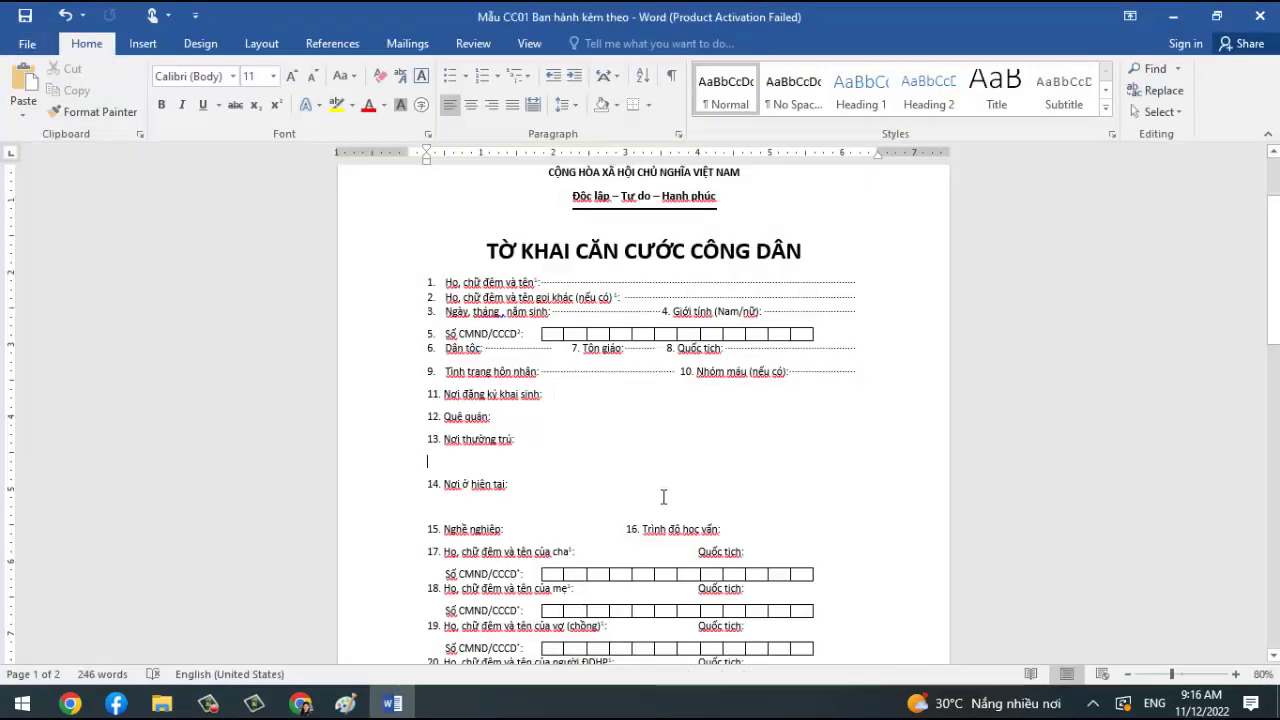
Add a ruler tab stop for line 11 and place the caret after 'Nơi đăng ký khai sinh:'.
{"action": "left_click", "coordinate": [208, 703]}
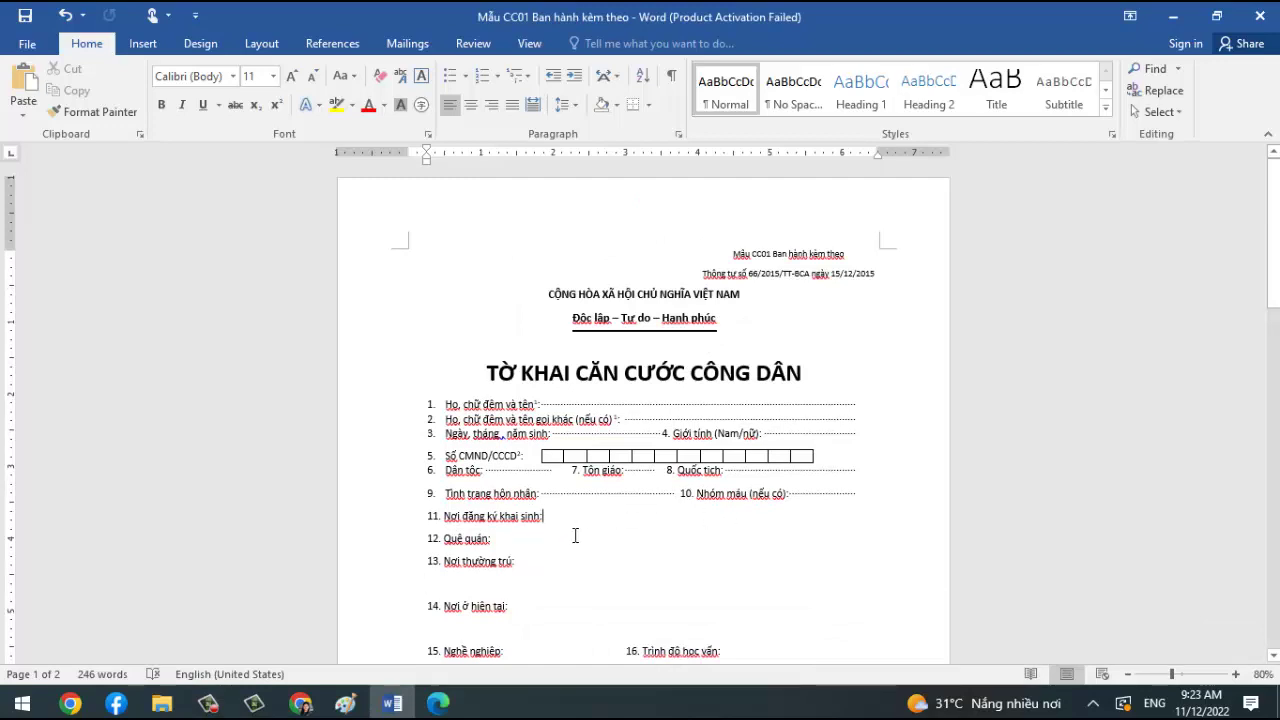
{"action": "left_click", "coordinate": [441, 153]}
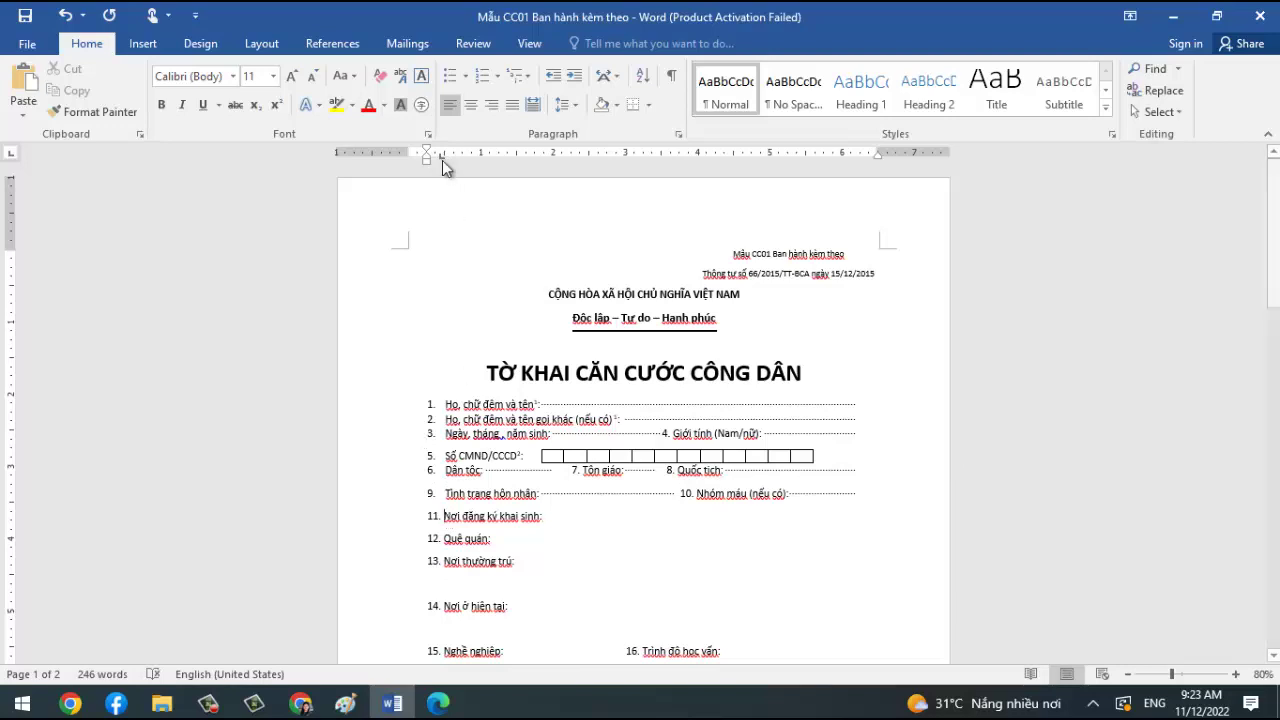
{"action": "left_click_drag", "start_coordinate": [444, 158], "coordinate": [447, 158]}
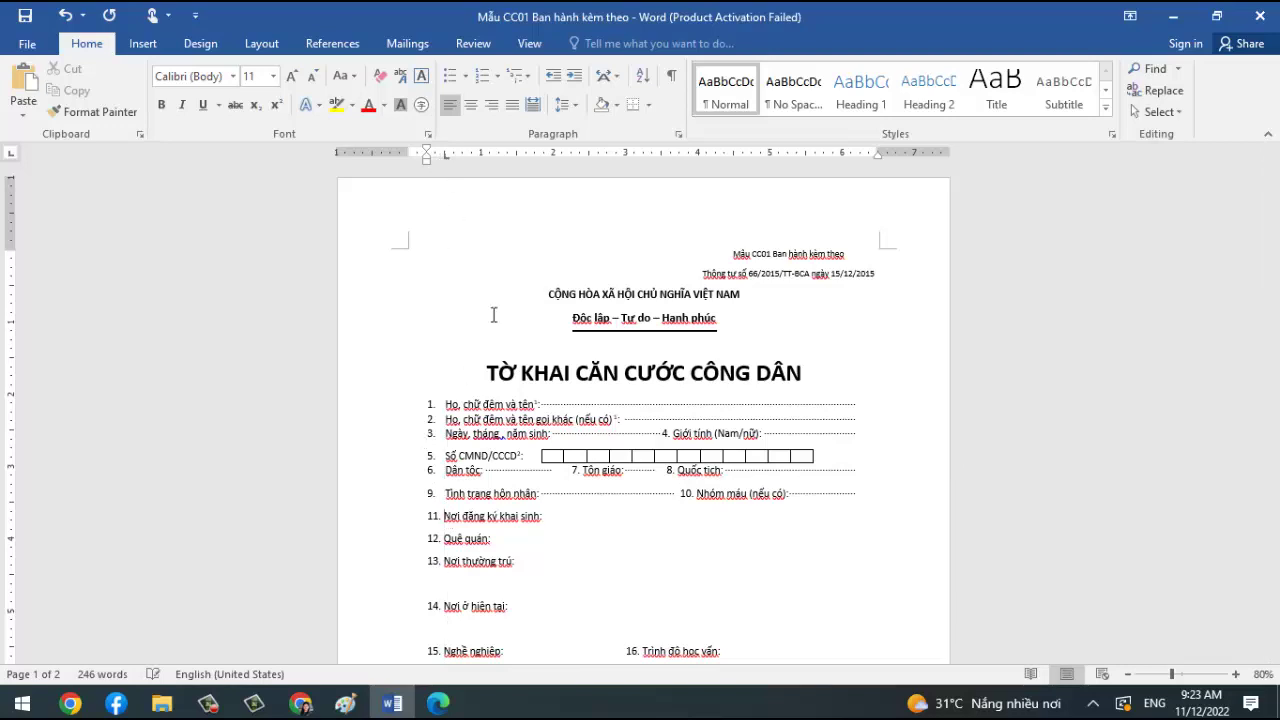
{"action": "left_click", "coordinate": [553, 518]}
{"action": "left_click_drag", "start_coordinate": [680, 156], "coordinate": [680, 156]}
Give line 11's 3.75" tab stop a dotted leader.
{"action": "double_click", "coordinate": [680, 156]}
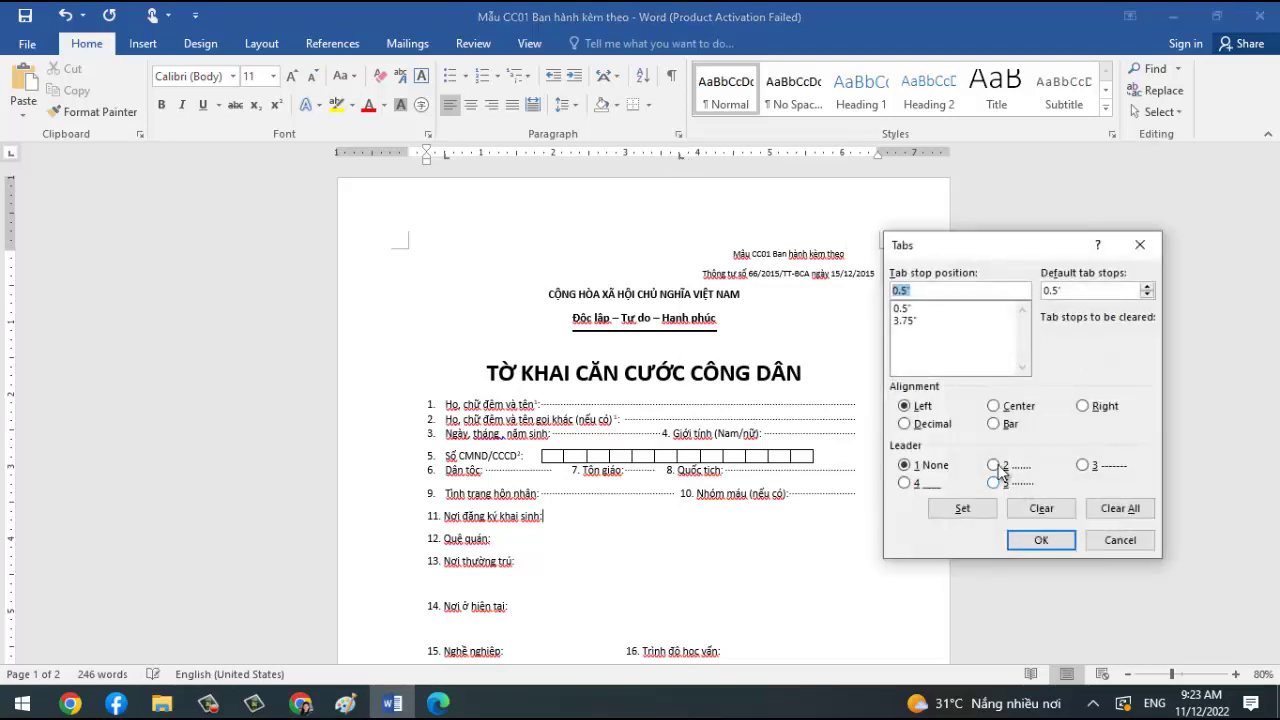
{"action": "left_click", "coordinate": [904, 320]}
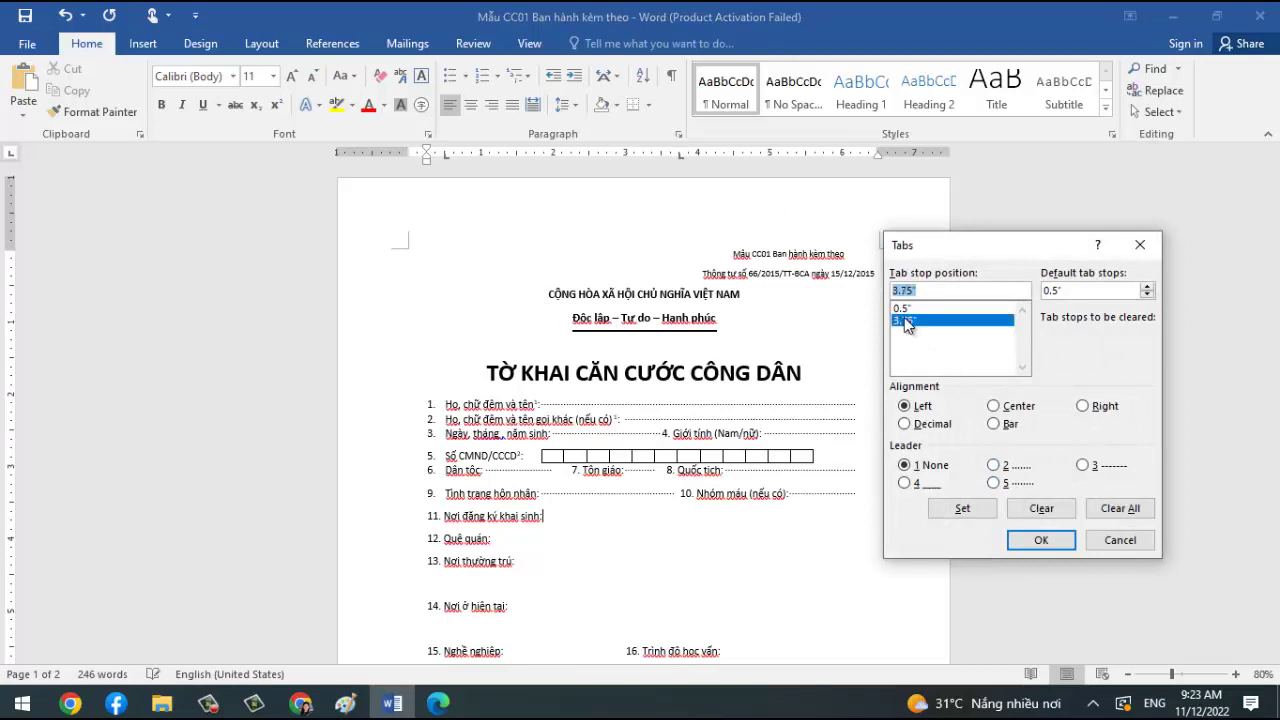
{"action": "left_click", "coordinate": [994, 485]}
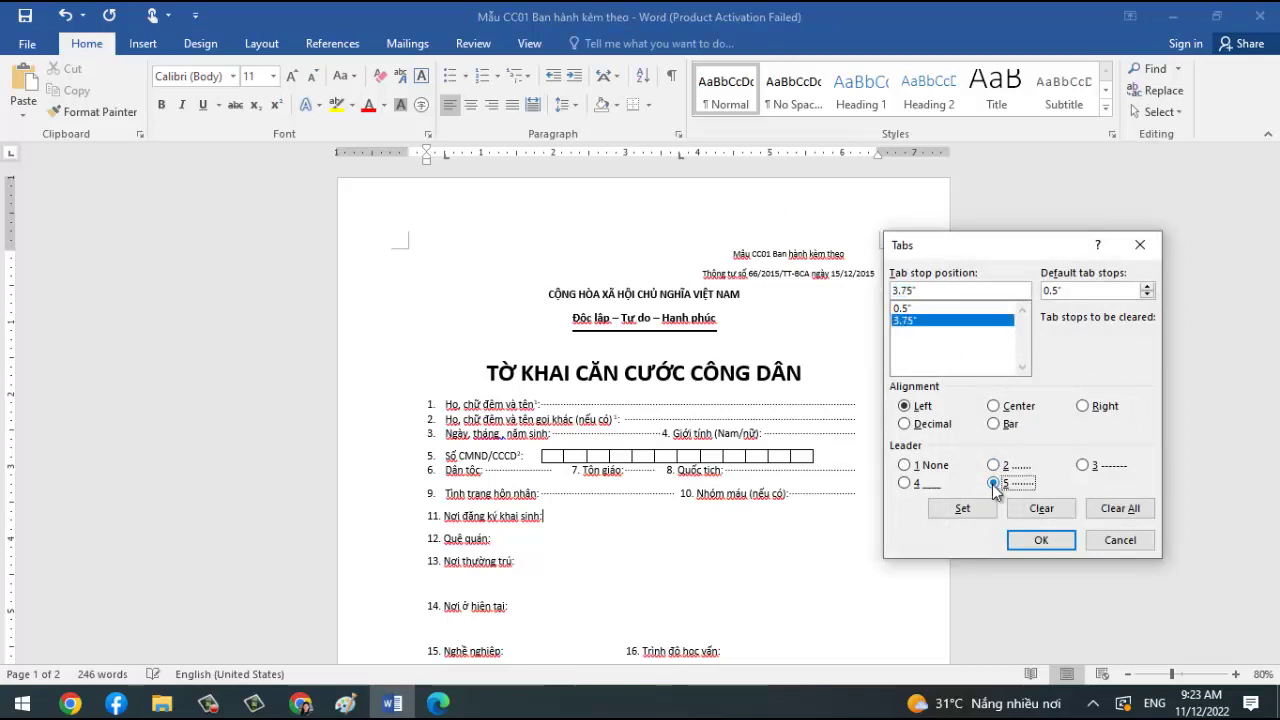
{"action": "left_click", "coordinate": [978, 512]}
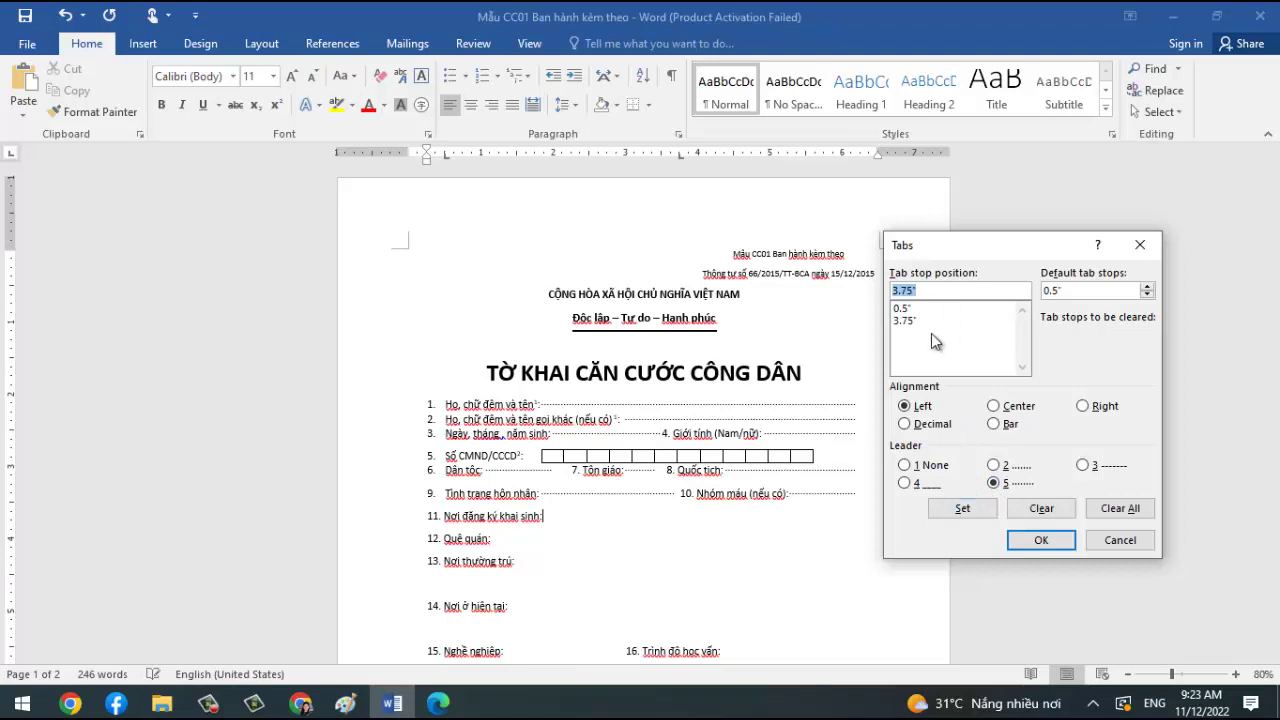
{"action": "left_click", "coordinate": [1041, 540]}
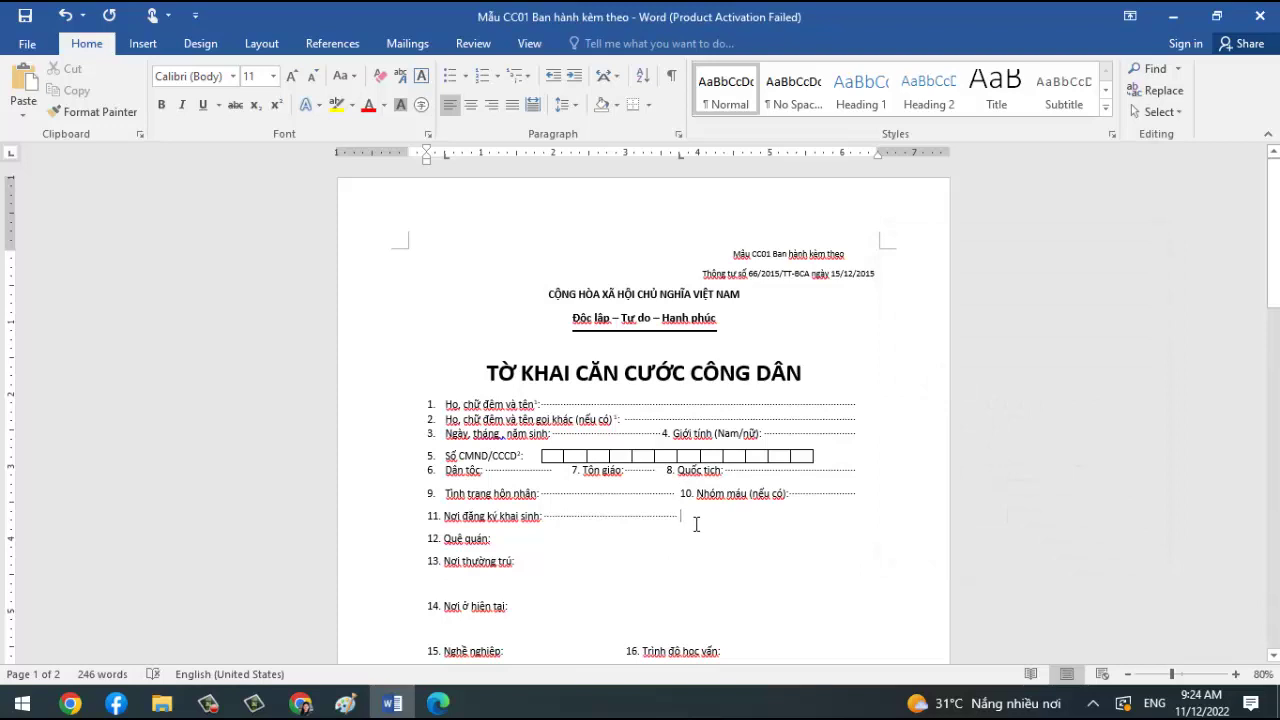
Undo the 3.75" dotted fill and insert a fresh tab after the label.
{"action": "key", "text": "ctrl+z"}
{"action": "mouse_move", "coordinate": [684, 156]}
{"action": "left_mouse_down"}
{"action": "mouse_move", "coordinate": [752, 177]}
{"action": "mouse_move", "coordinate": [712, 172]}
{"action": "left_mouse_up"}
{"action": "key", "text": "ctrl+z"}
{"action": "key", "text": "Tab"}
{"action": "type", "text": "6.2\""}
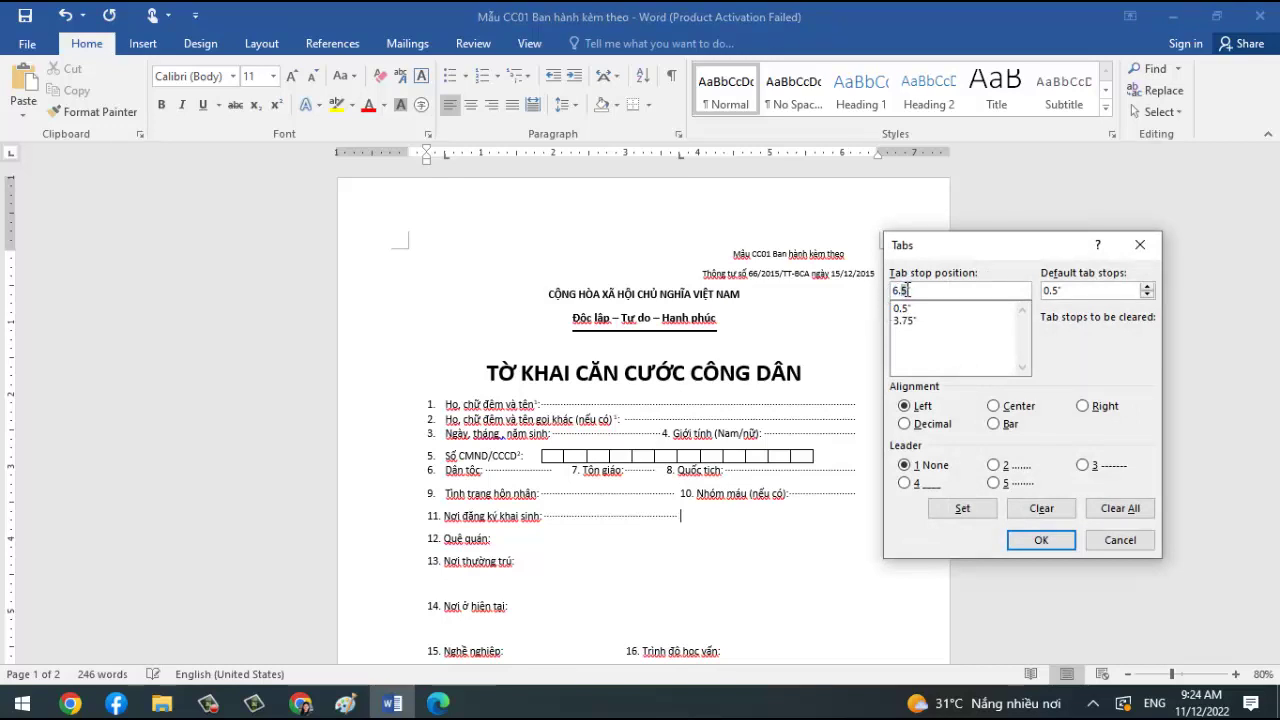
Add a 6.2" tab stop with dotted leader for line 11.
{"action": "left_click", "coordinate": [219, 707]}
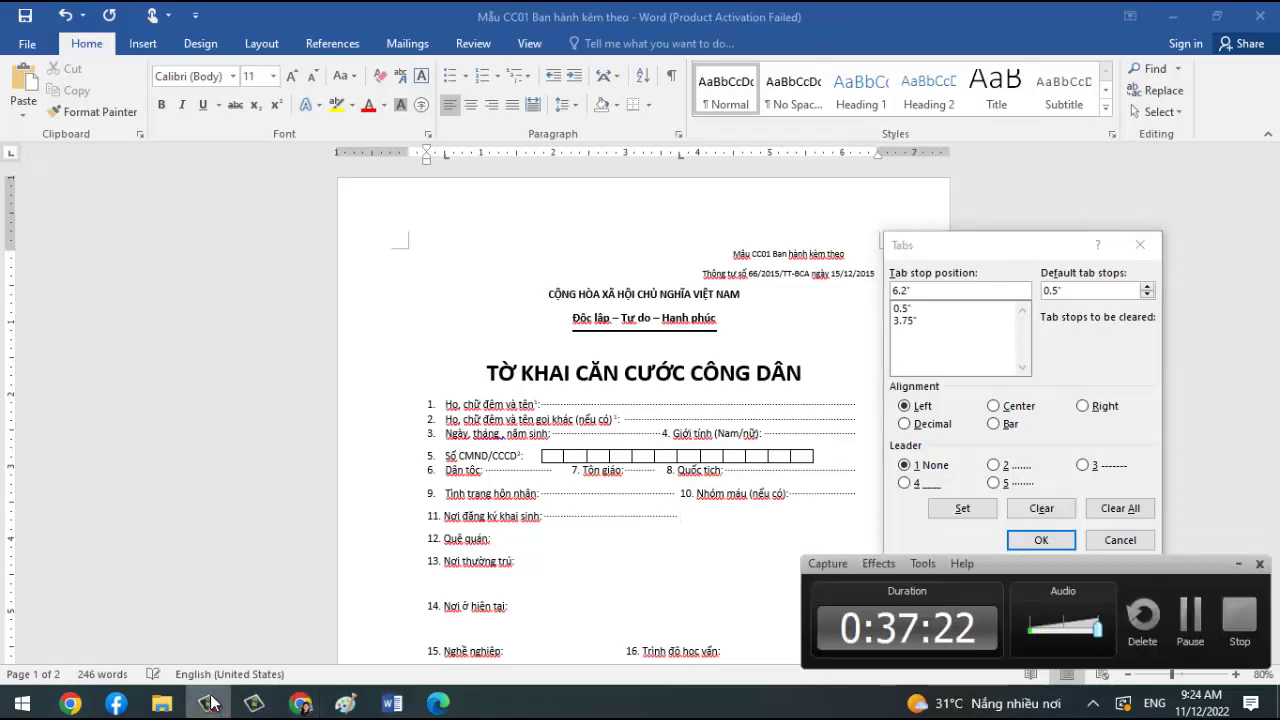
{"action": "left_click", "coordinate": [213, 706]}
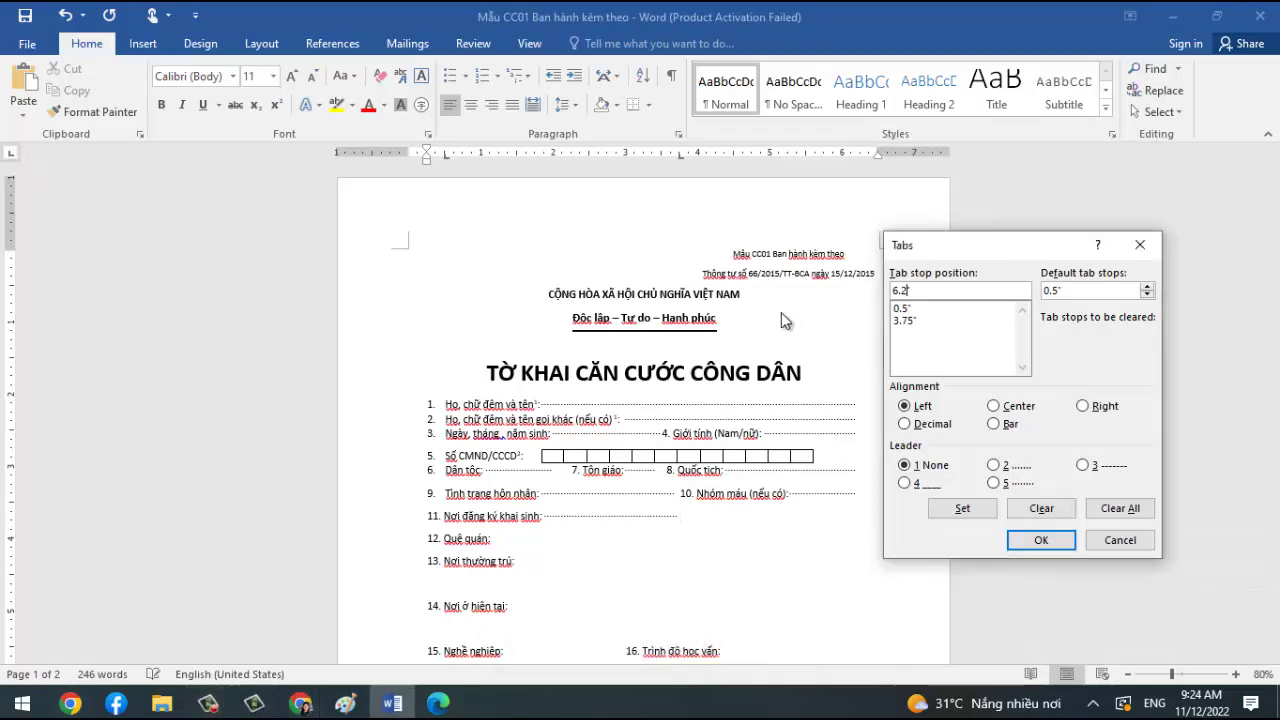
{"action": "left_click", "coordinate": [1009, 483]}
{"action": "left_click", "coordinate": [968, 508]}
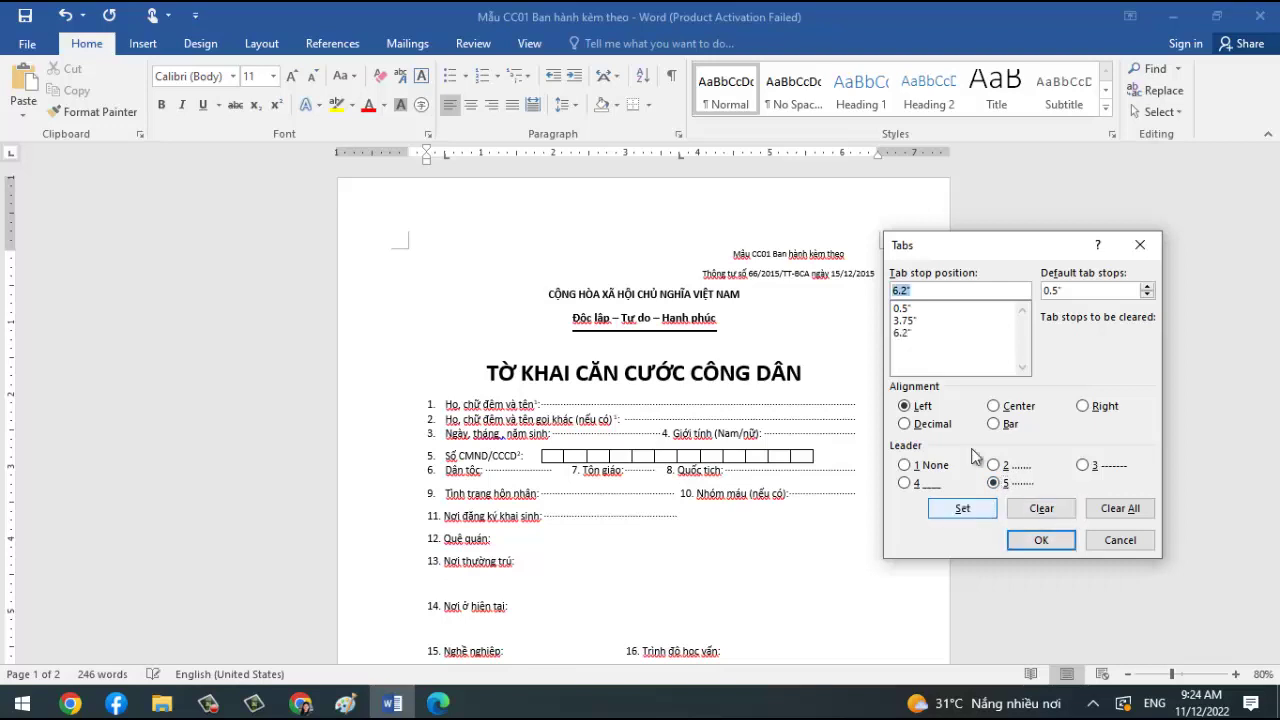
{"action": "left_click", "coordinate": [1035, 540]}
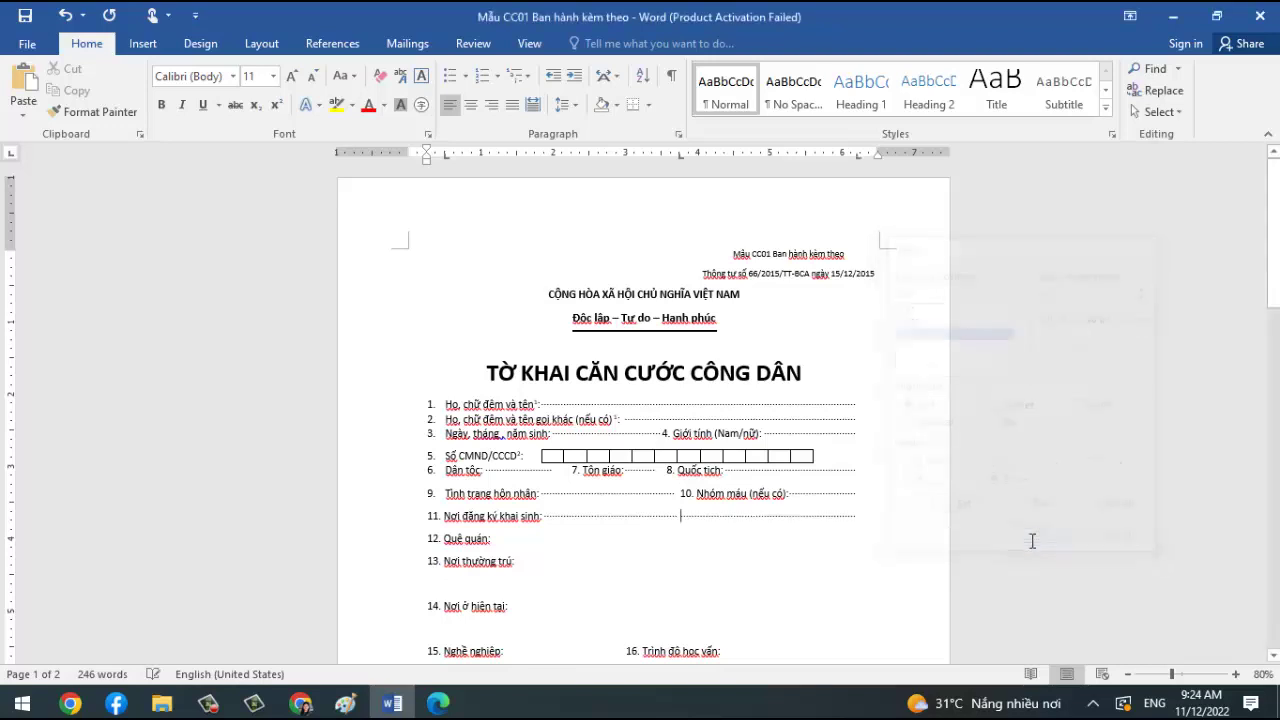
Replace line 11's old tab with a new one so the dots reach 6.2".
{"action": "key", "text": "Delete"}
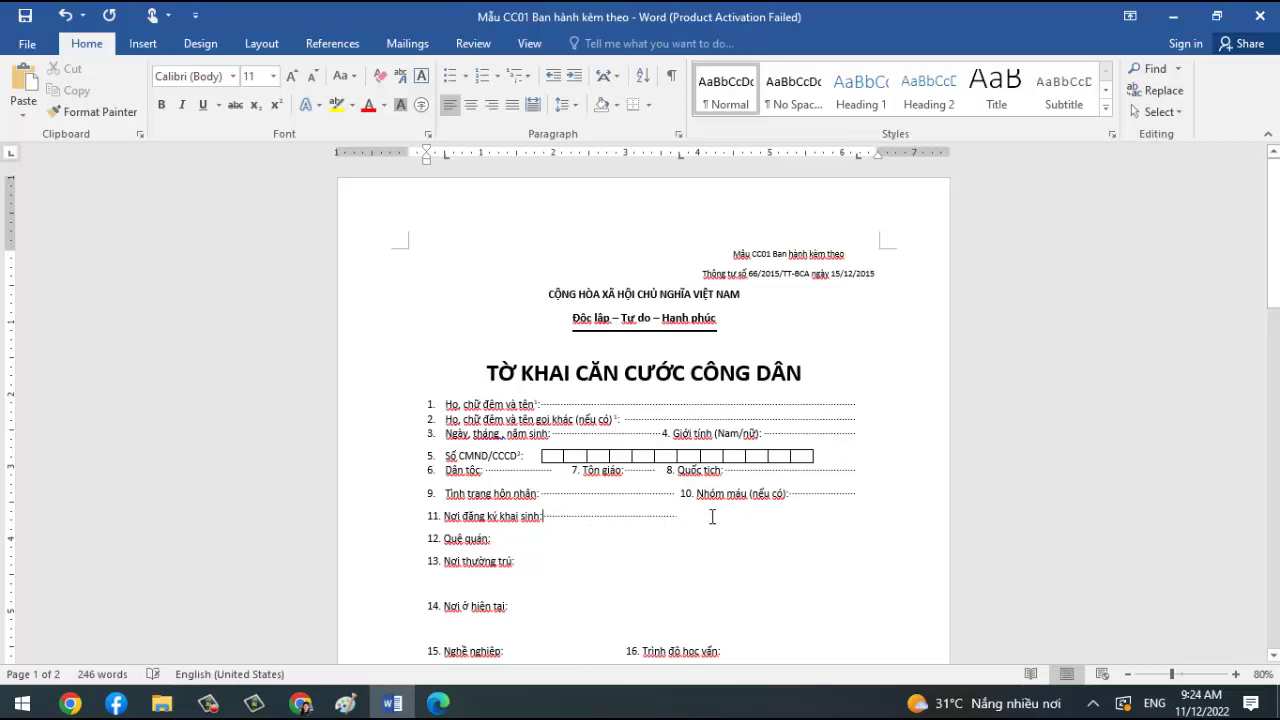
{"action": "double_click", "coordinate": [712, 516]}
{"action": "left_click", "coordinate": [692, 515]}
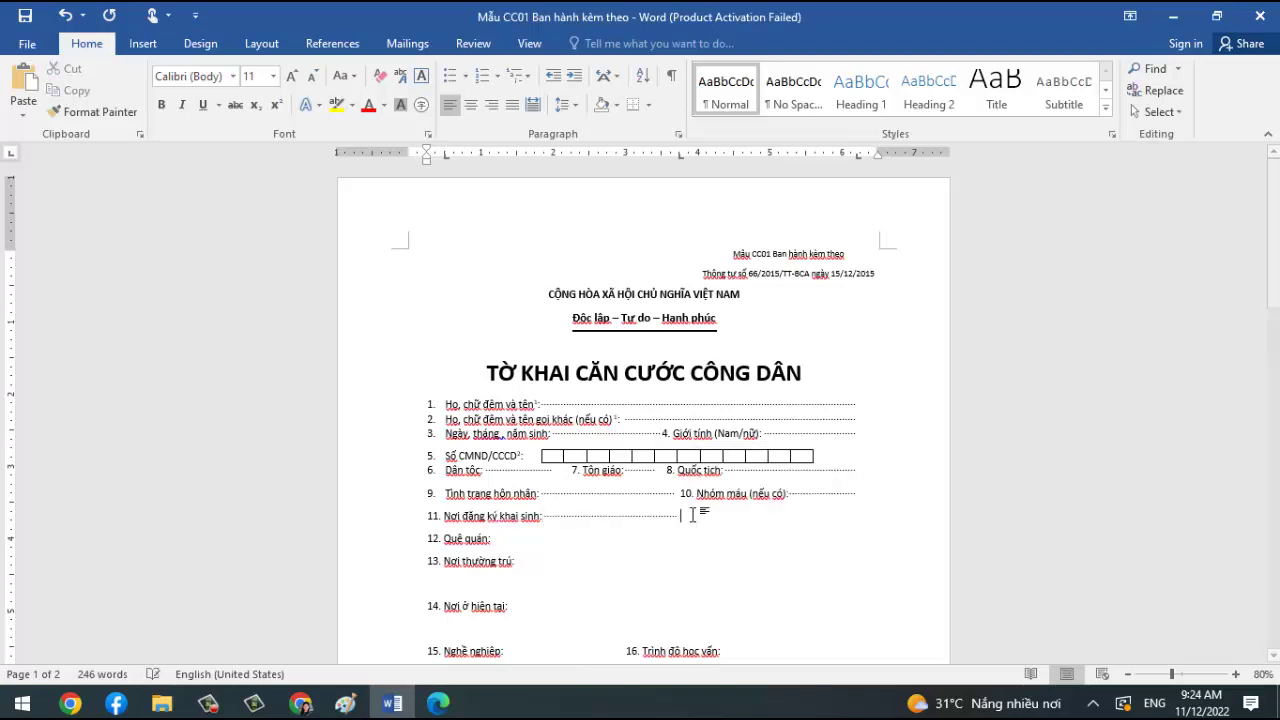
{"action": "key", "text": "Tab"}
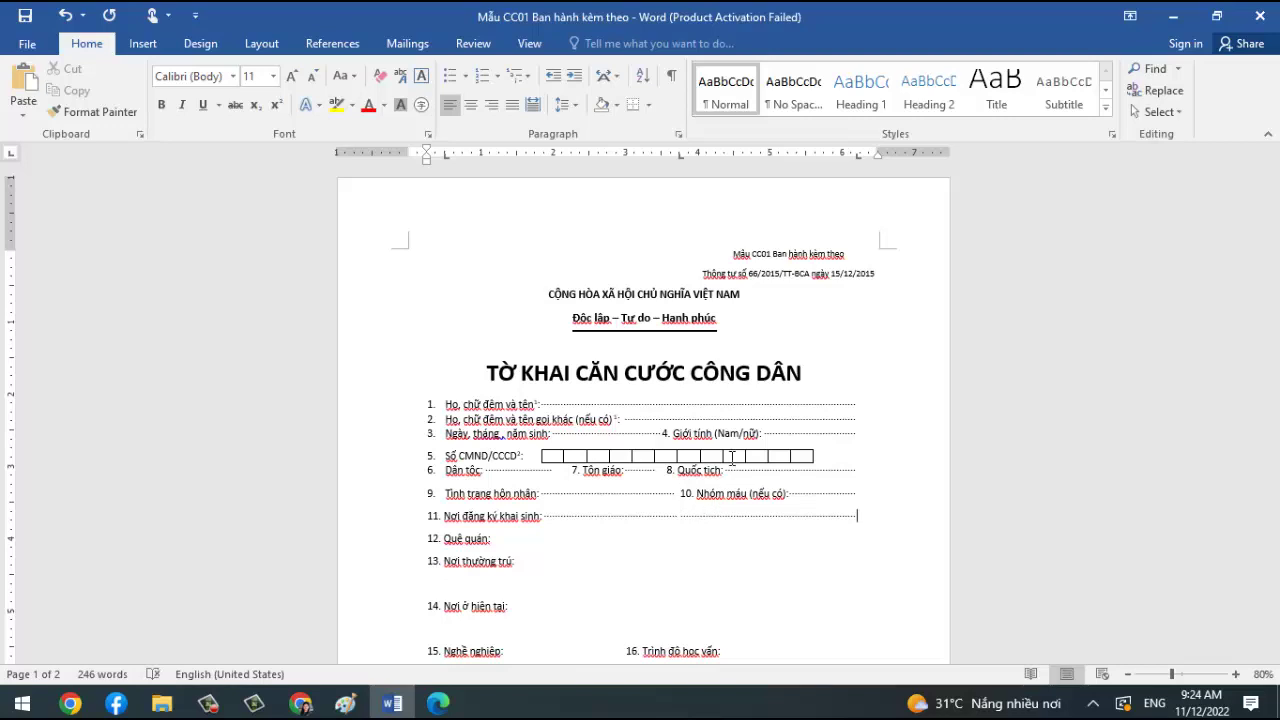
{"action": "left_click", "coordinate": [684, 158]}
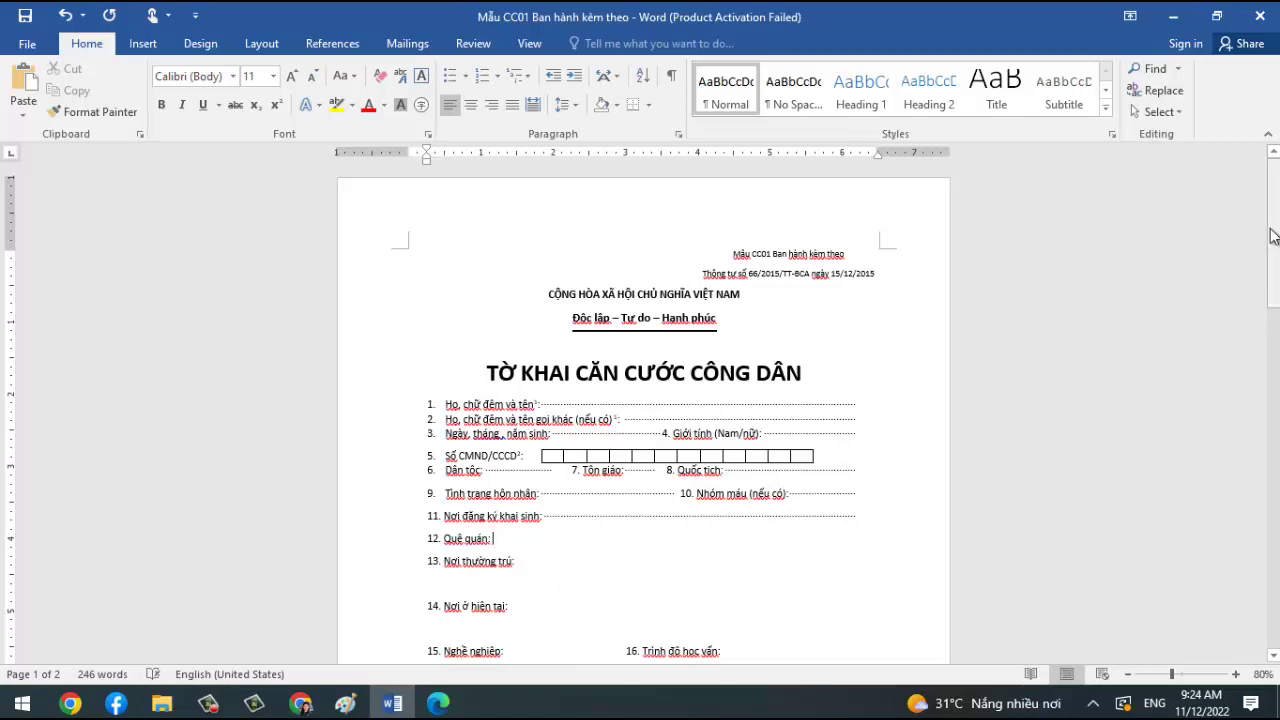
Delete the empty lines under items 13 and 14, then select item 17's ID-number boxes.
{"action": "left_click_drag", "start_coordinate": [1272, 235], "coordinate": [1272, 330]}
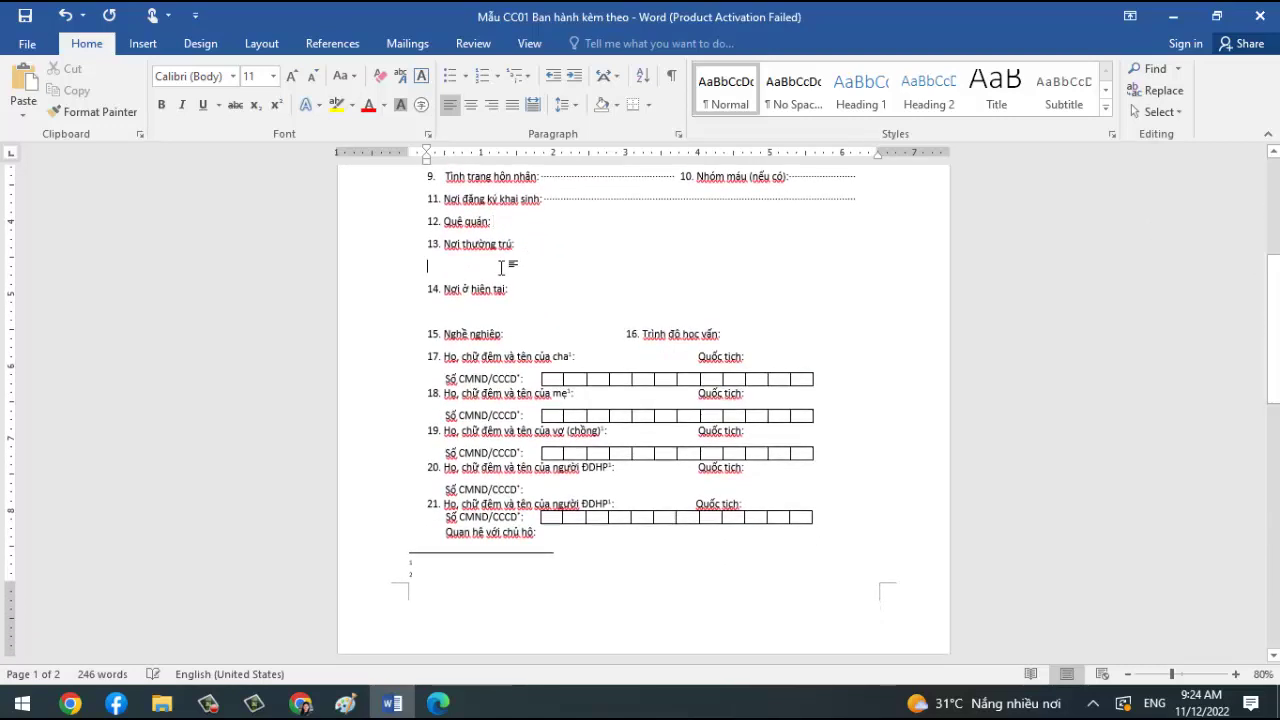
{"action": "key", "text": "Delete"}
{"action": "key", "text": "alt+Tab"}
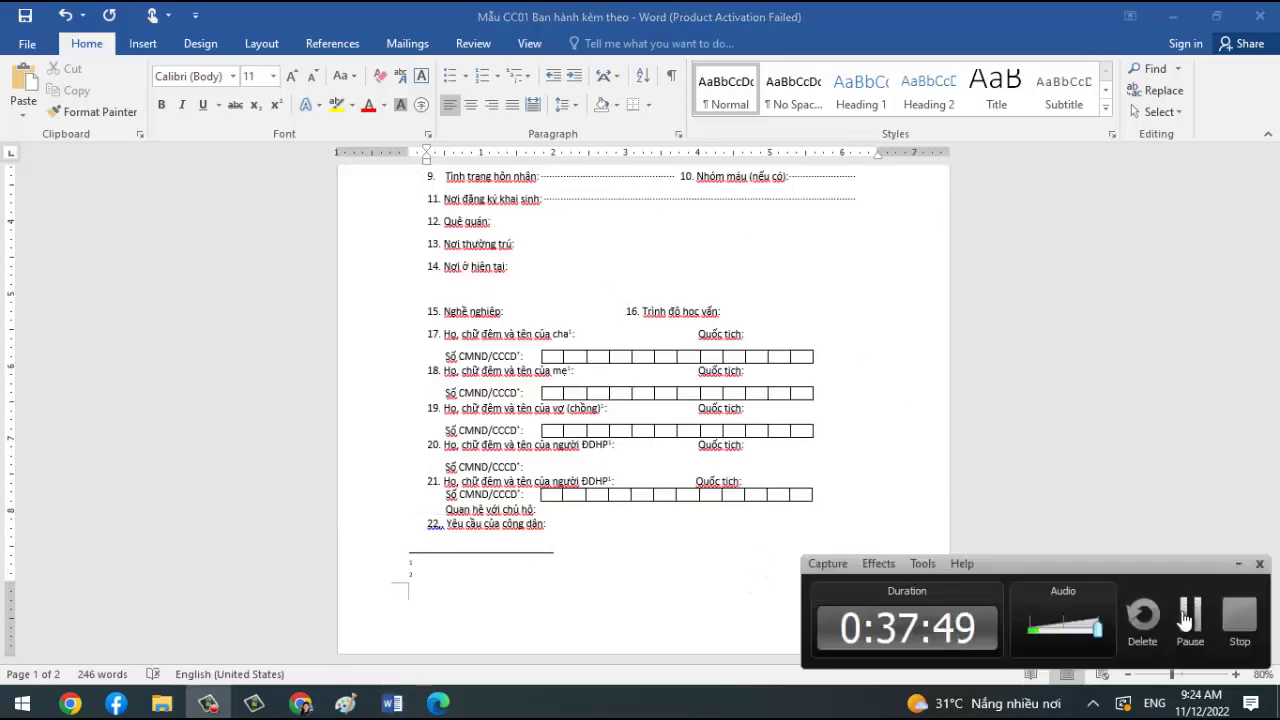
{"action": "left_click", "coordinate": [1183, 620]}
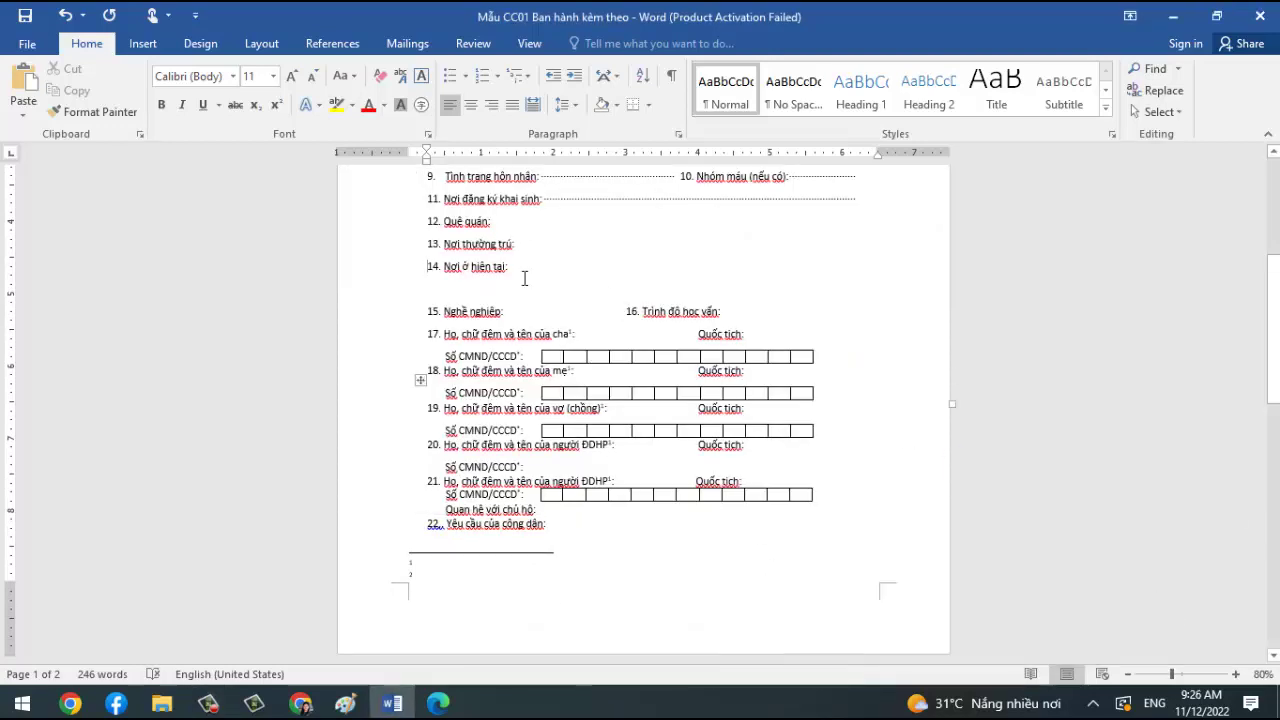
{"action": "left_click", "coordinate": [487, 291]}
{"action": "key", "text": "Delete"}
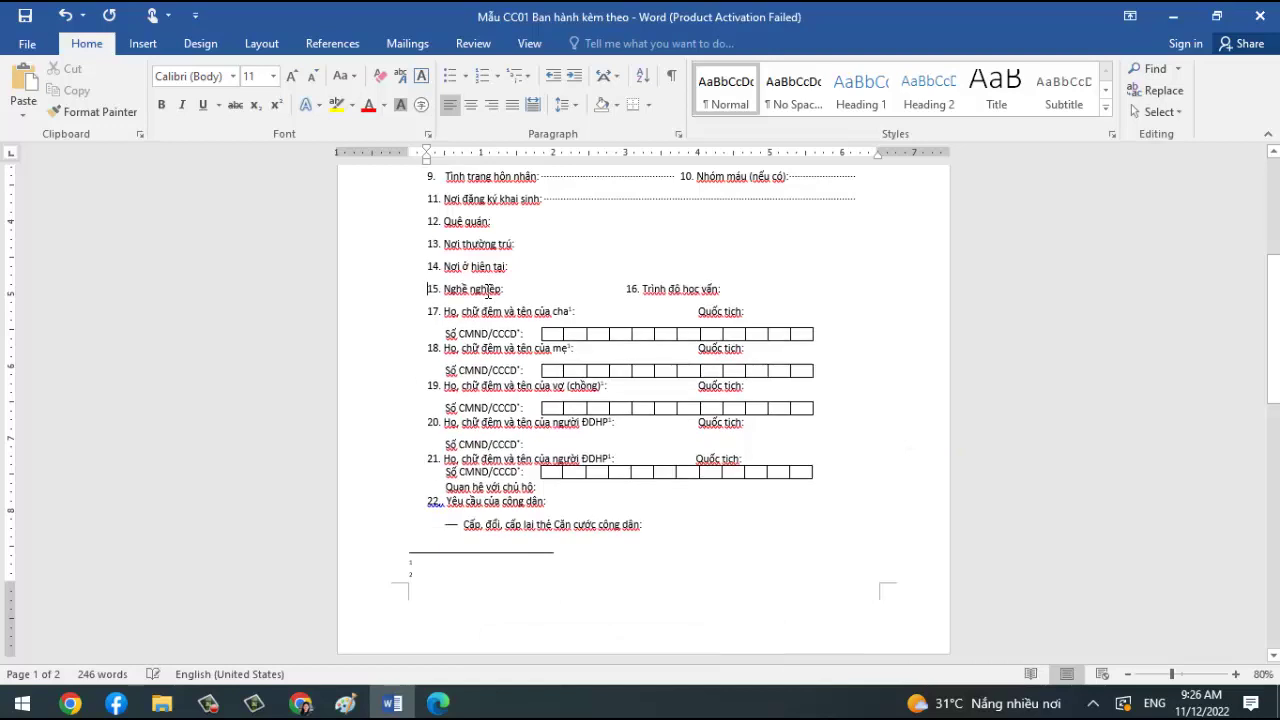
{"action": "double_click", "coordinate": [619, 335]}
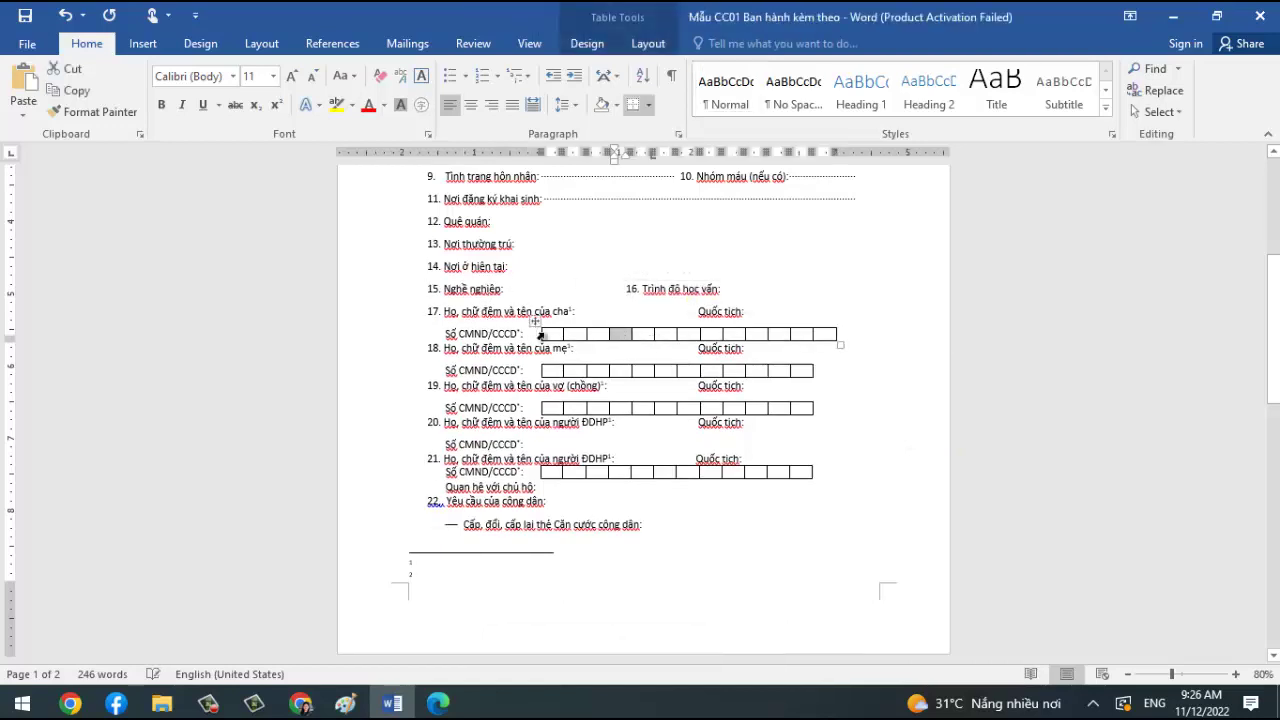
{"action": "left_click", "coordinate": [541, 334]}
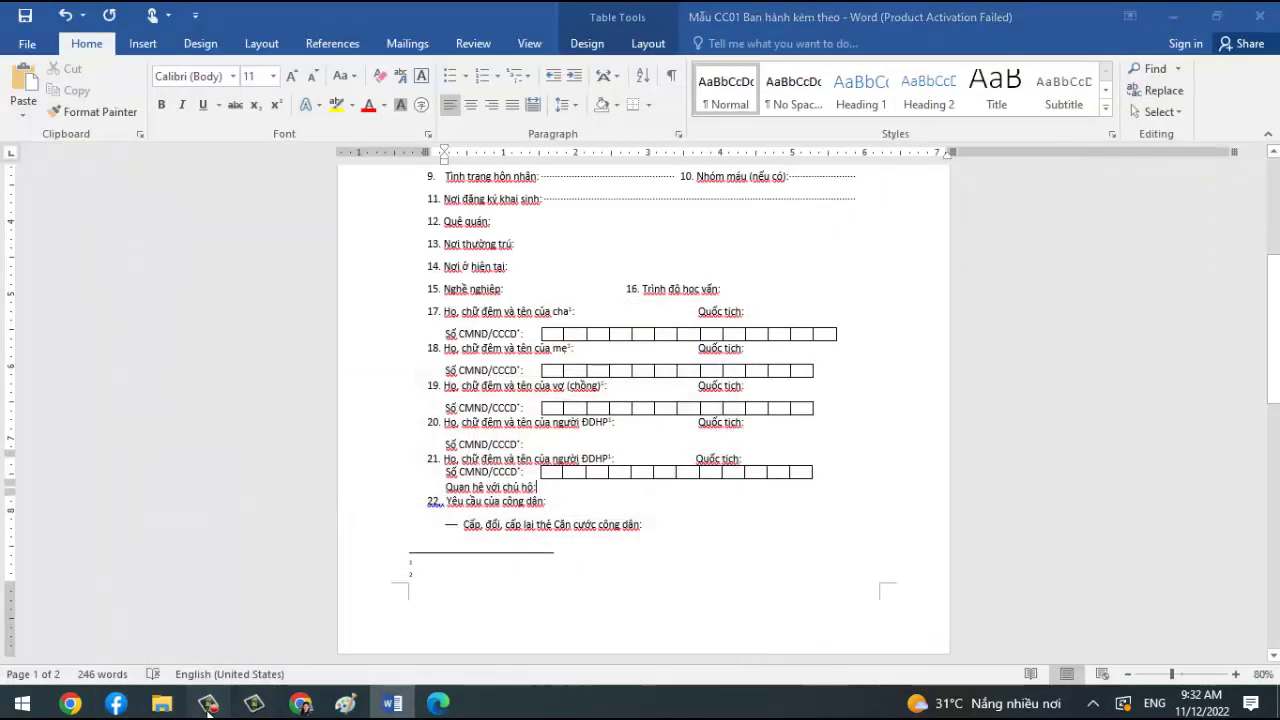
Place the insertion point in the first ID-number box under item 18.
{"action": "left_click", "coordinate": [208, 704]}
{"action": "left_click", "coordinate": [208, 704]}
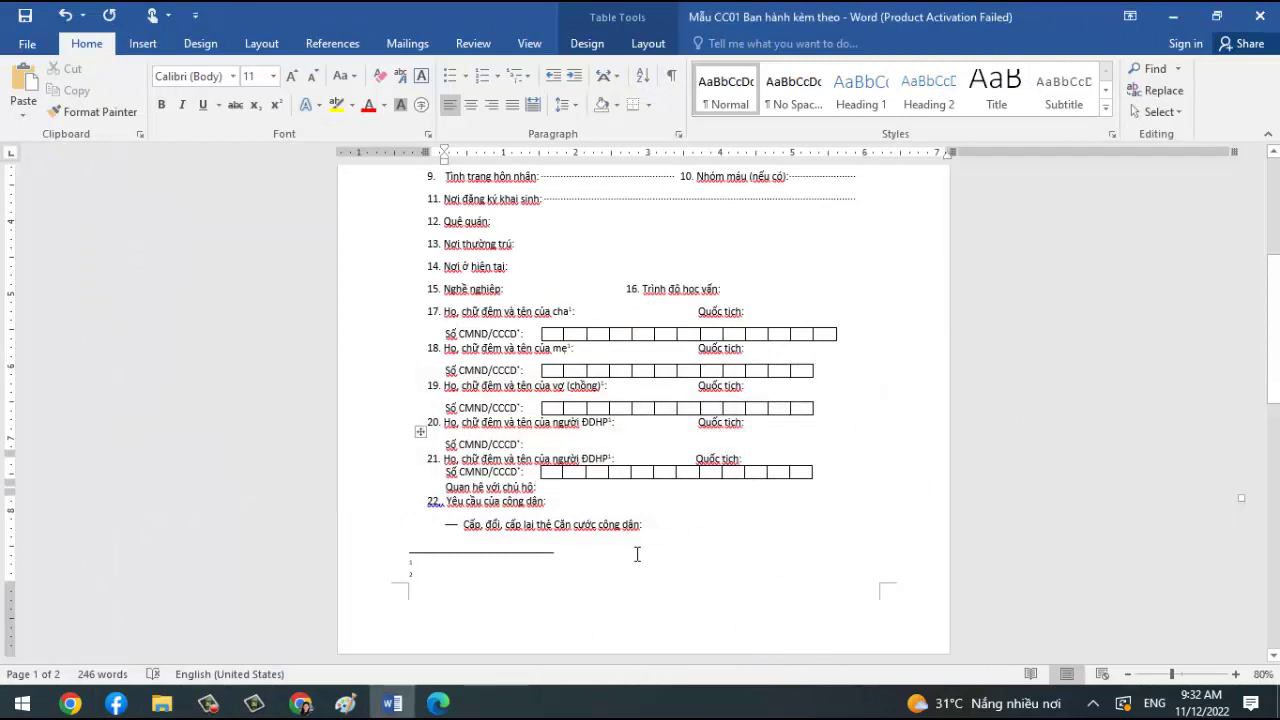
{"action": "left_click", "coordinate": [554, 361]}
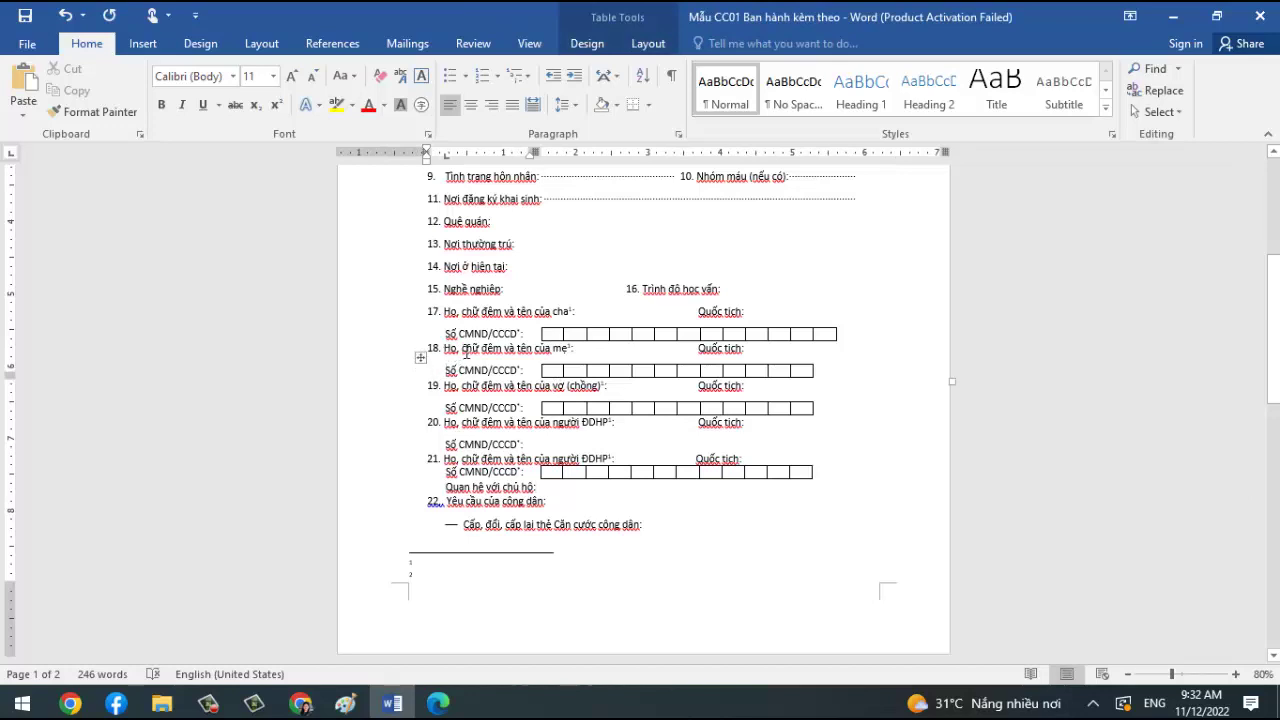
{"action": "left_click", "coordinate": [466, 352]}
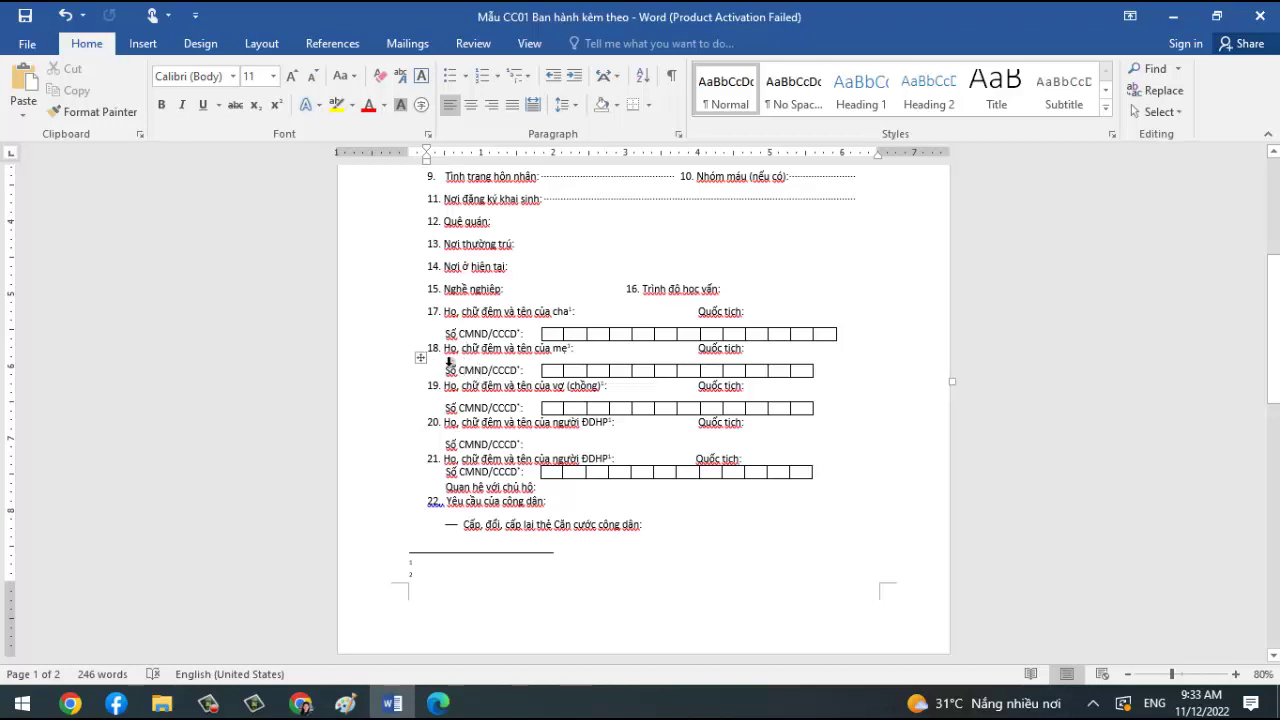
{"action": "left_click", "coordinate": [449, 362]}
{"action": "left_click", "coordinate": [528, 371]}
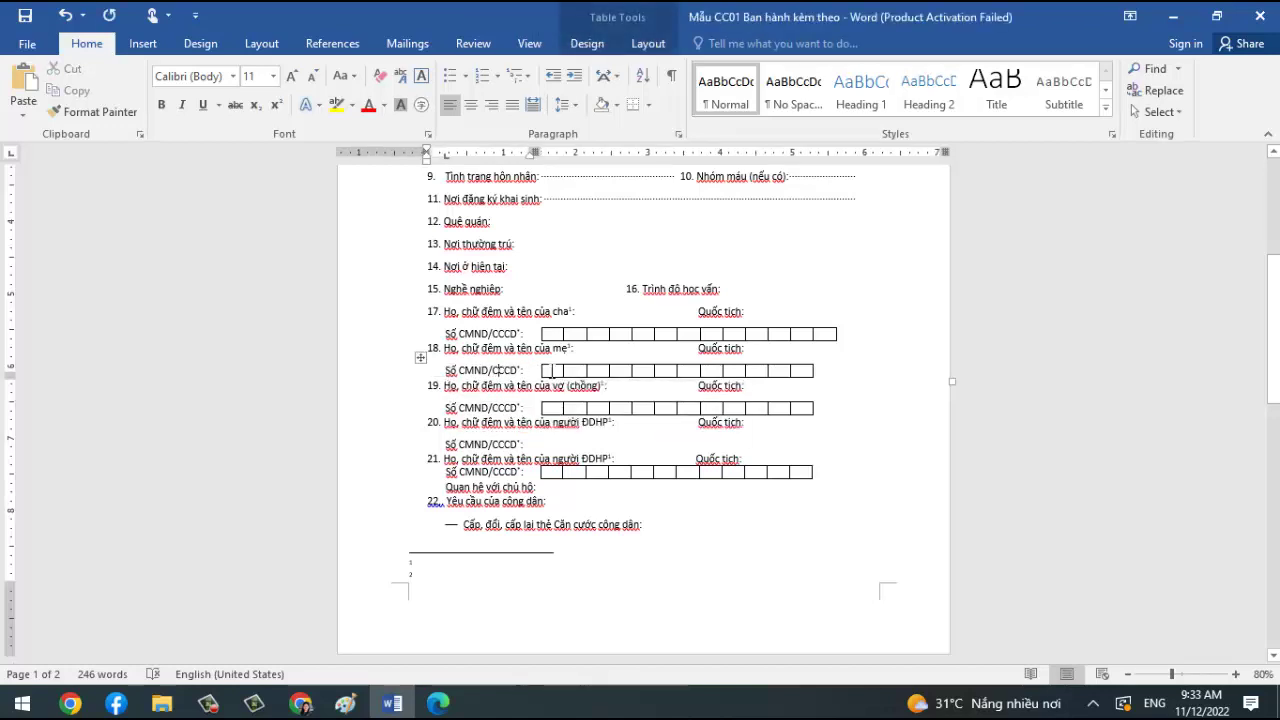
{"action": "left_click", "coordinate": [548, 370]}
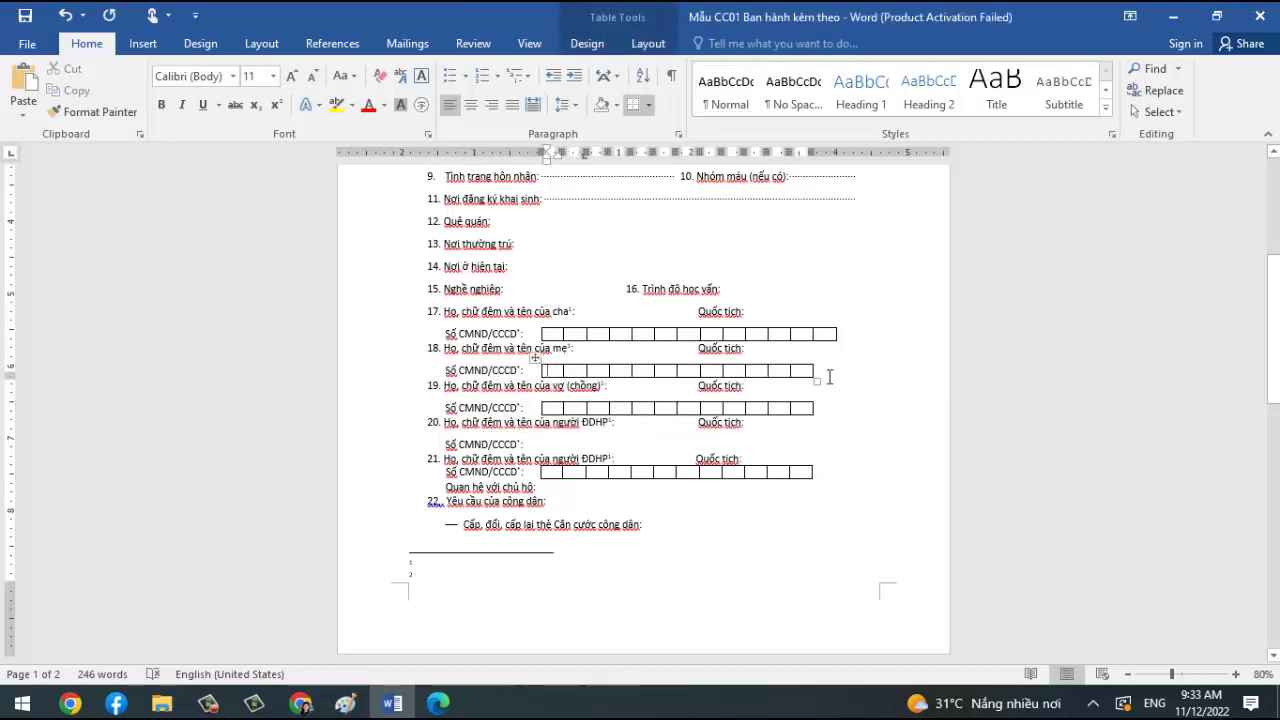
Open and dismiss the item 17 ID-box table options, then show the window switcher with Alt+Tab.
{"action": "left_click", "coordinate": [826, 335]}
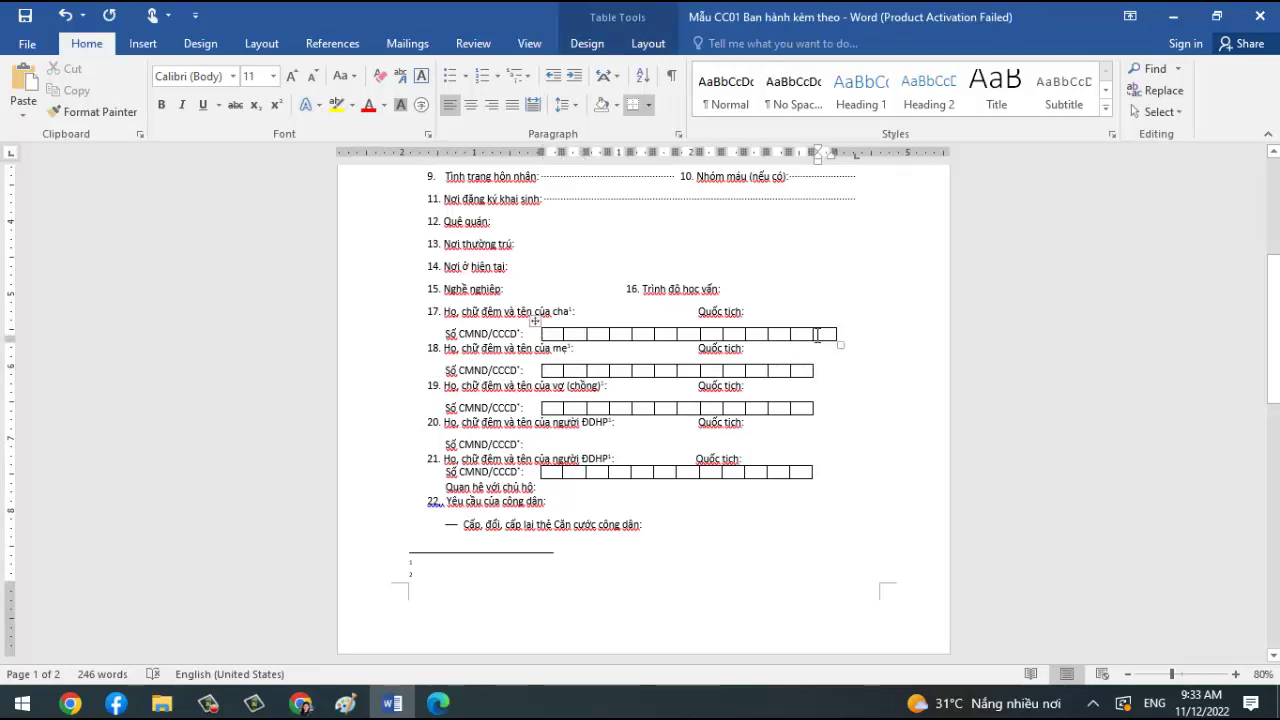
{"action": "right_click", "coordinate": [826, 335]}
{"action": "left_click", "coordinate": [788, 305]}
{"action": "key", "text": "alt+Tab"}
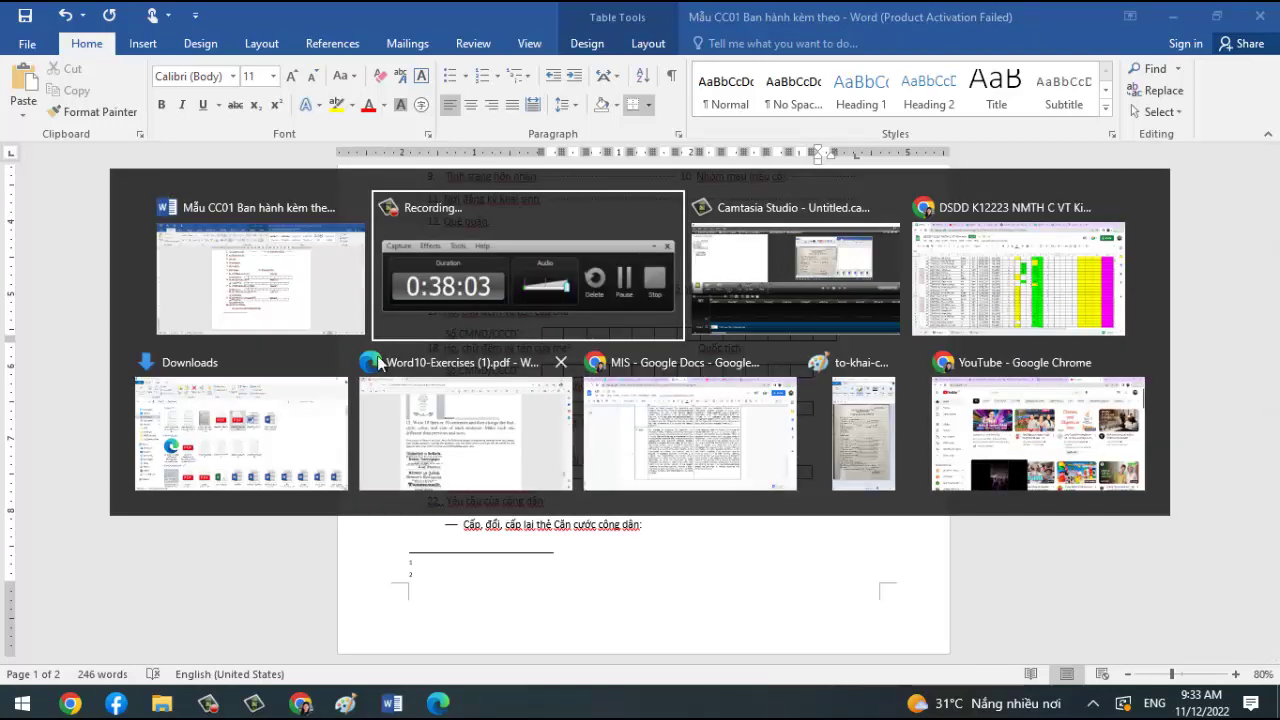
{"action": "mouse_move", "coordinate": [863, 433]}
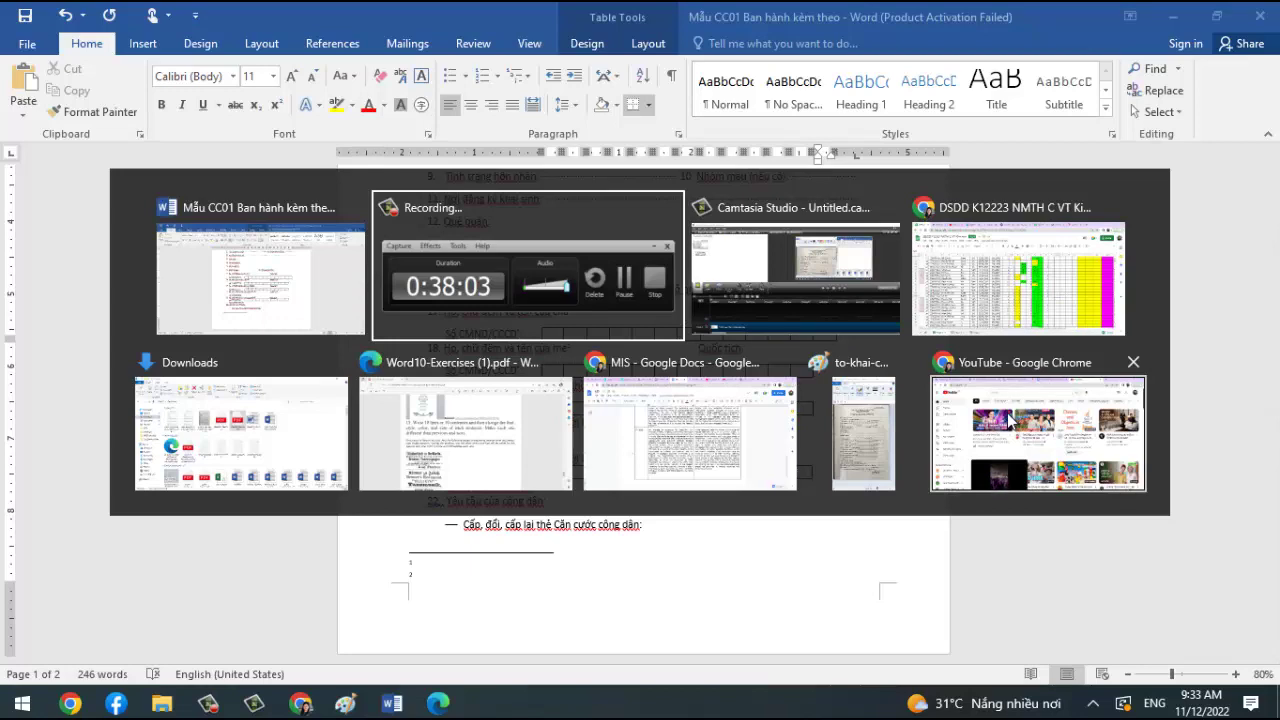
{"action": "left_click", "coordinate": [880, 440]}
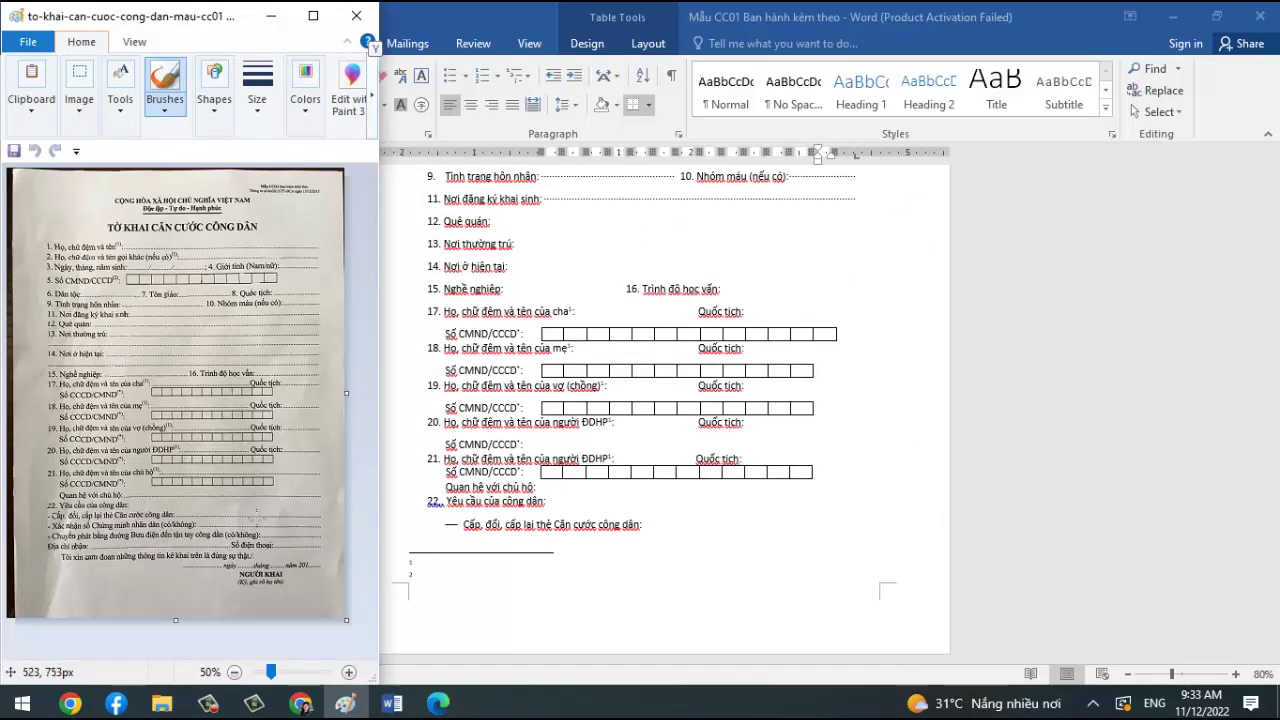
{"action": "key", "text": "alt+Tab"}
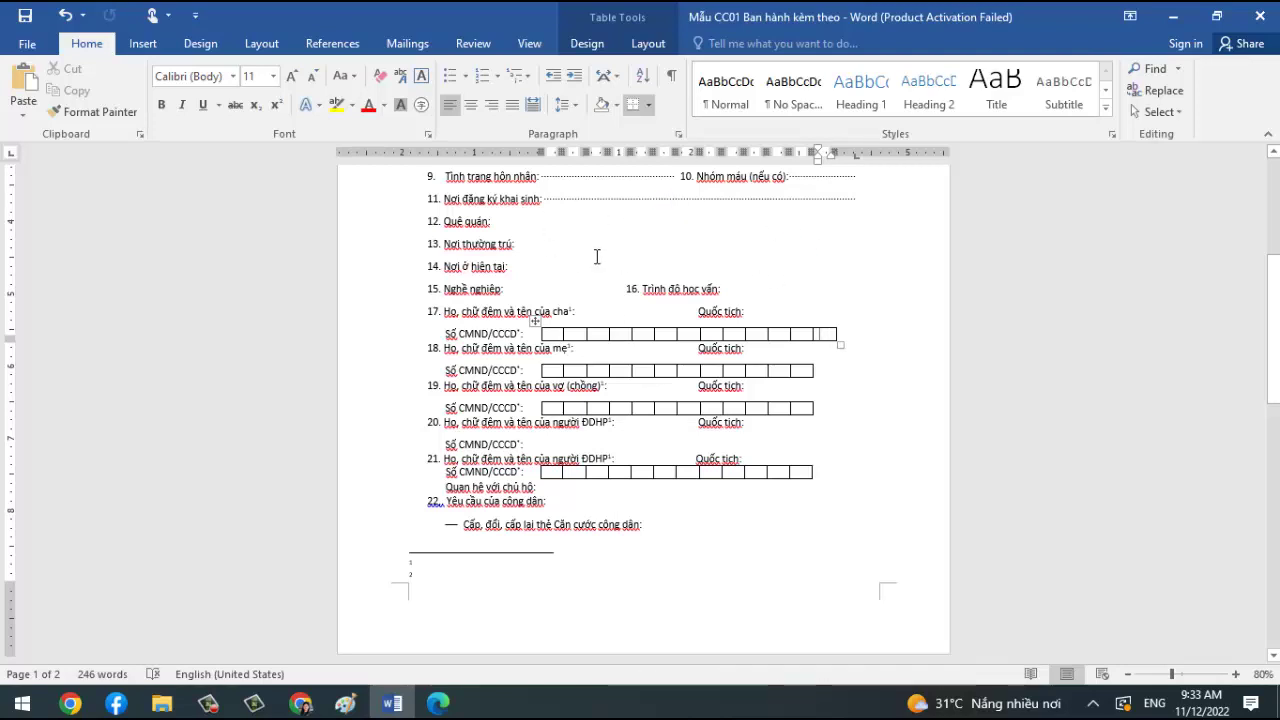
{"action": "left_click", "coordinate": [862, 199]}
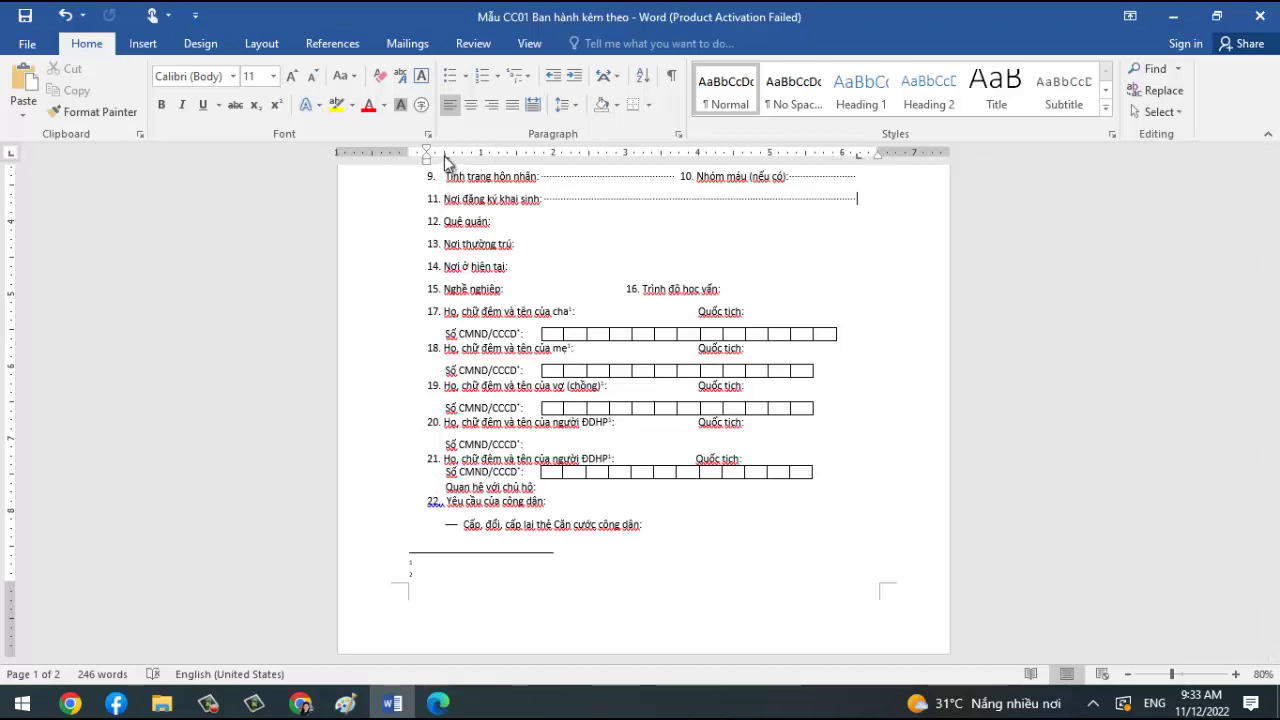
{"action": "left_click", "coordinate": [857, 198]}
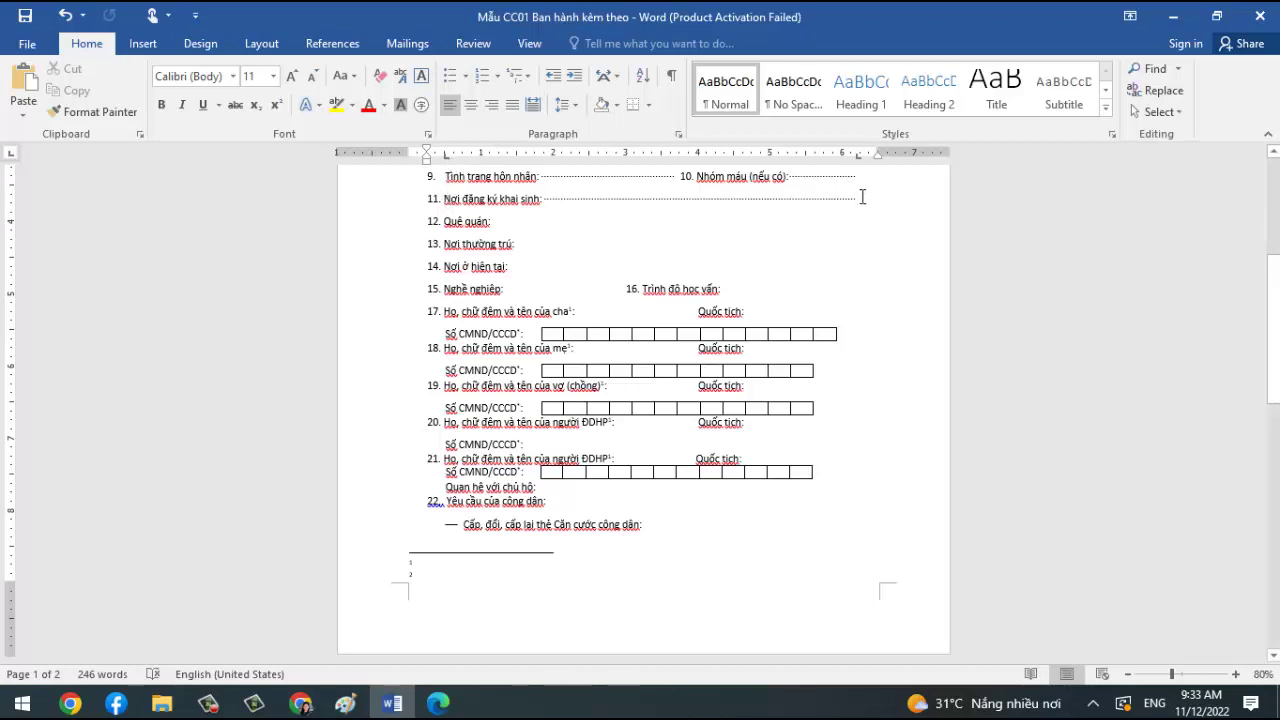
{"action": "left_click_drag", "start_coordinate": [862, 197], "coordinate": [853, 187]}
{"action": "right_click", "coordinate": [828, 198]}
{"action": "left_click", "coordinate": [866, 338]}
{"action": "left_click_drag", "start_coordinate": [1038, 127], "coordinate": [962, 119]}
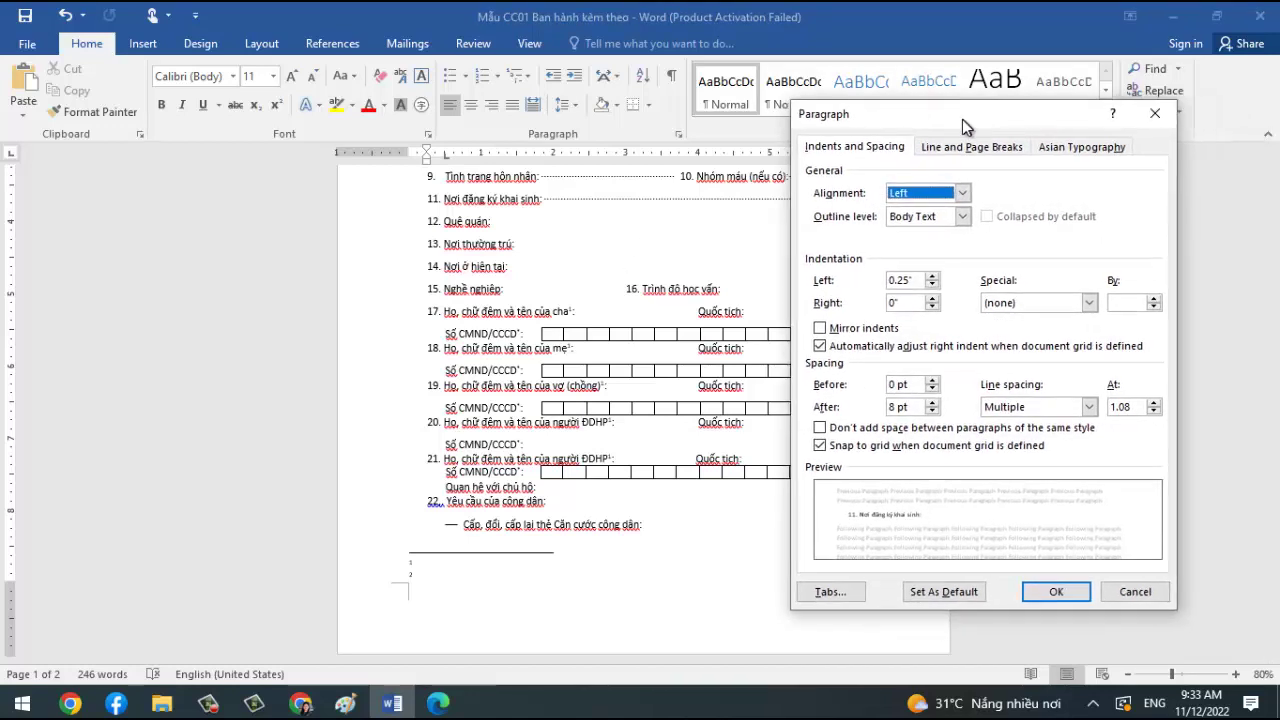
{"action": "left_click", "coordinate": [830, 591]}
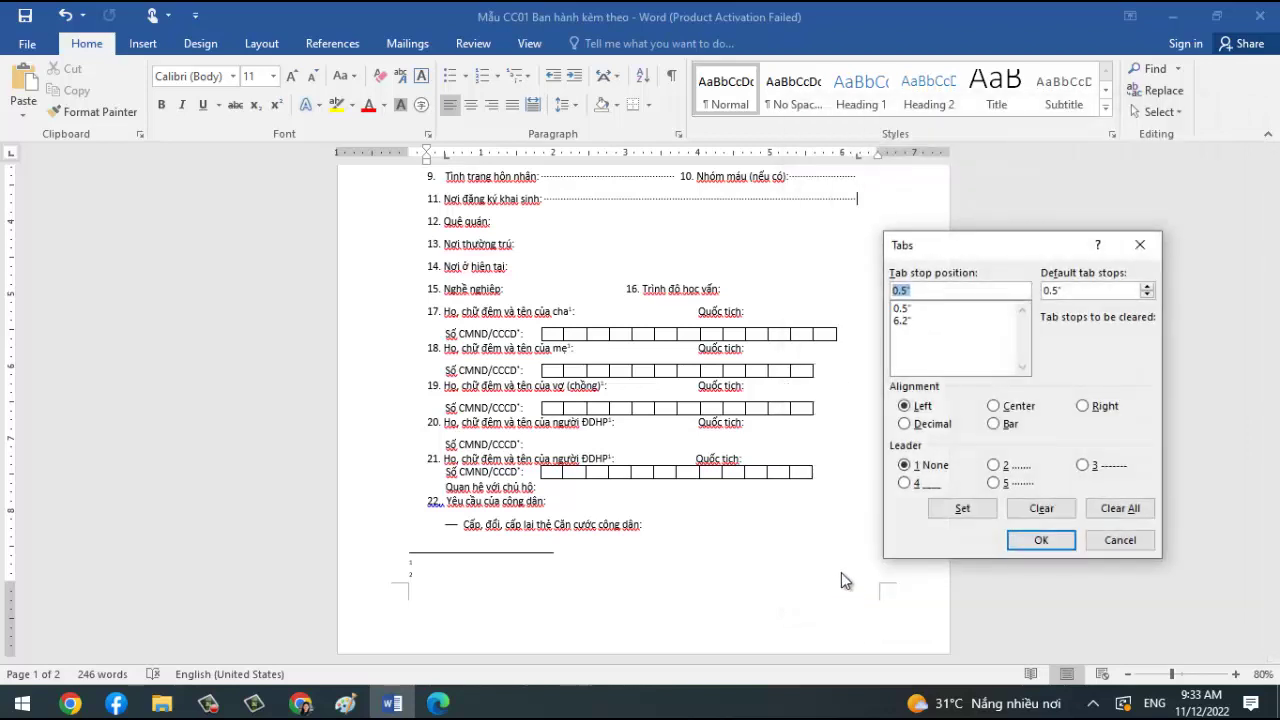
{"action": "left_click", "coordinate": [907, 309]}
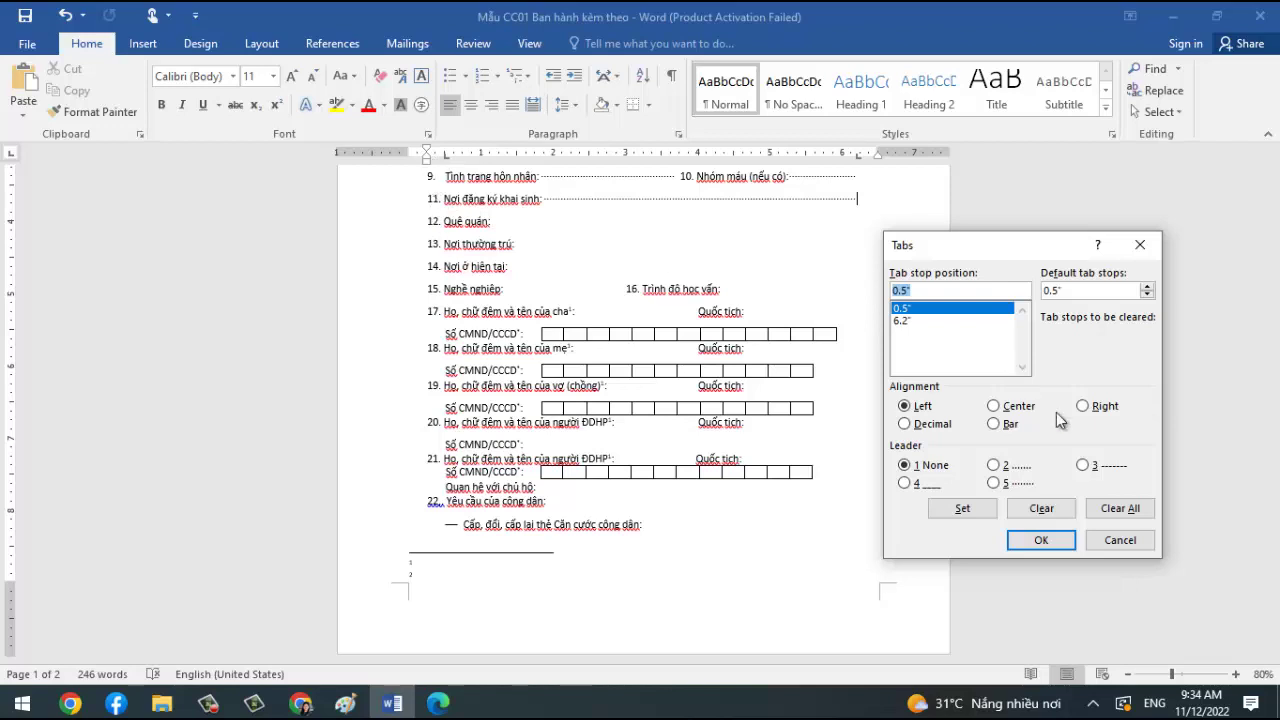
{"action": "left_click", "coordinate": [1122, 542]}
{"action": "left_click", "coordinate": [794, 292]}
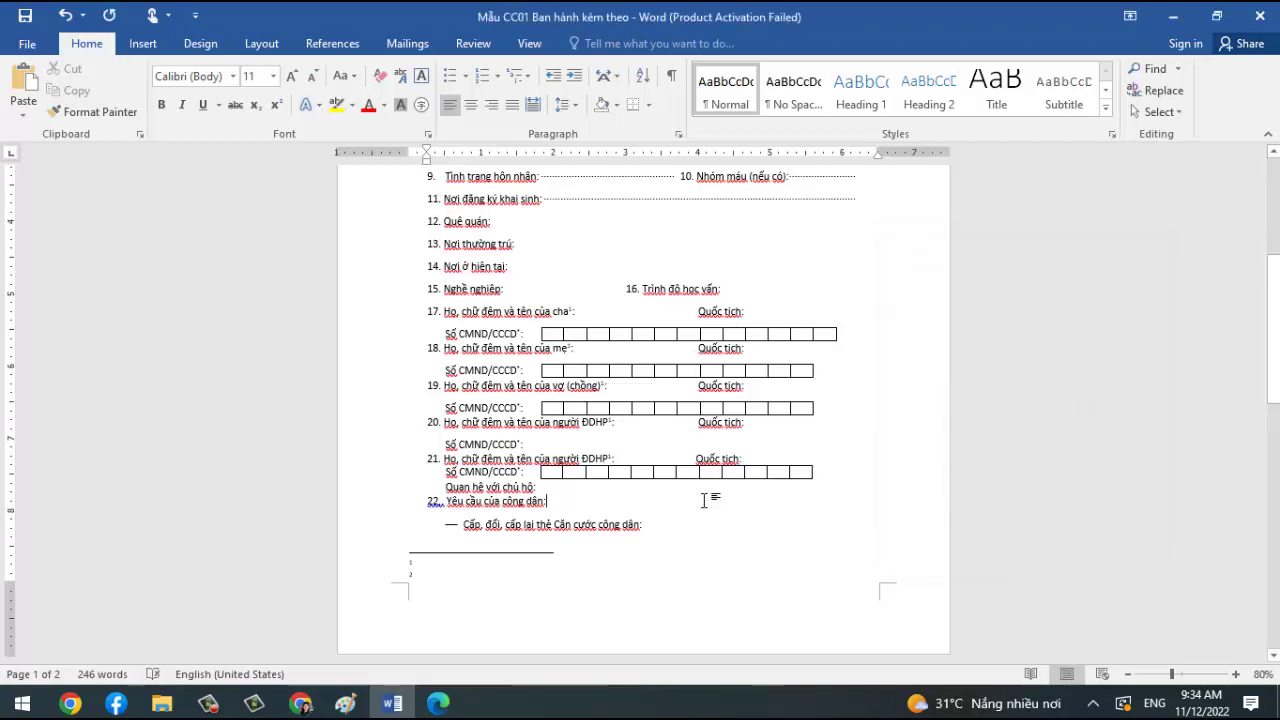
{"action": "left_click", "coordinate": [708, 501]}
{"action": "left_click_drag", "start_coordinate": [1275, 312], "coordinate": [1275, 233]}
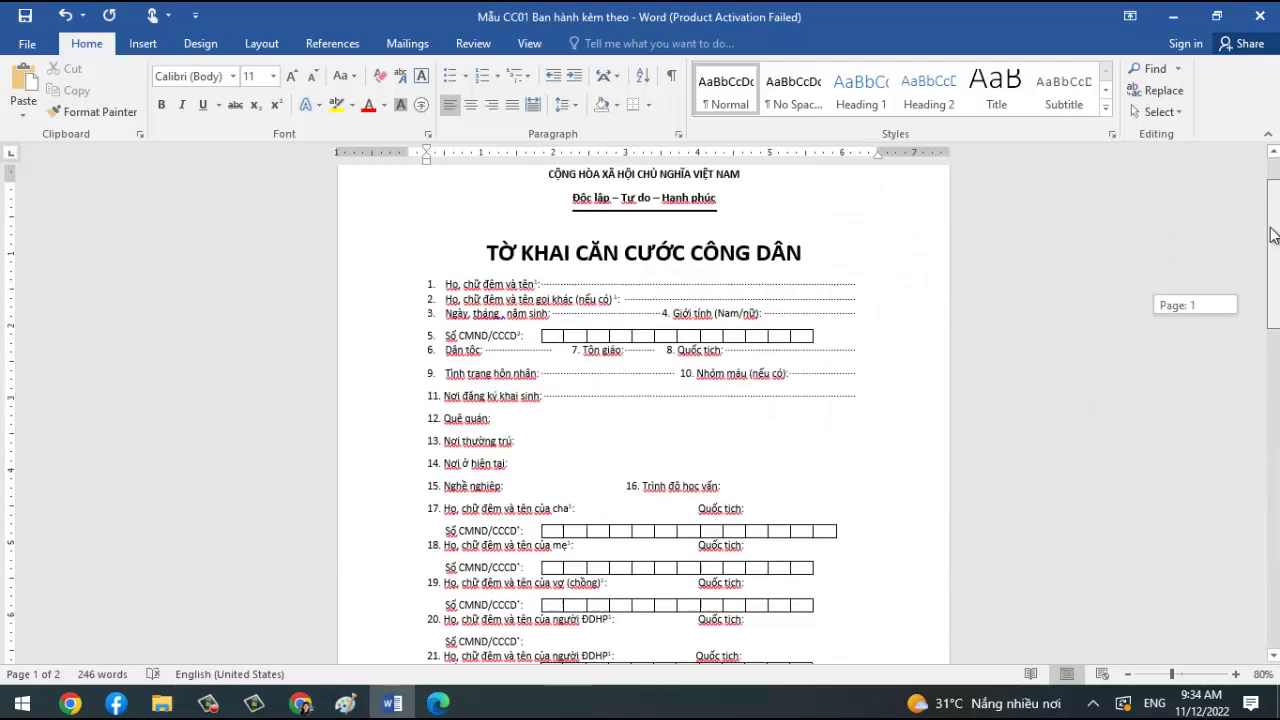
{"action": "left_click", "coordinate": [300, 703]}
{"action": "left_click", "coordinate": [208, 703]}
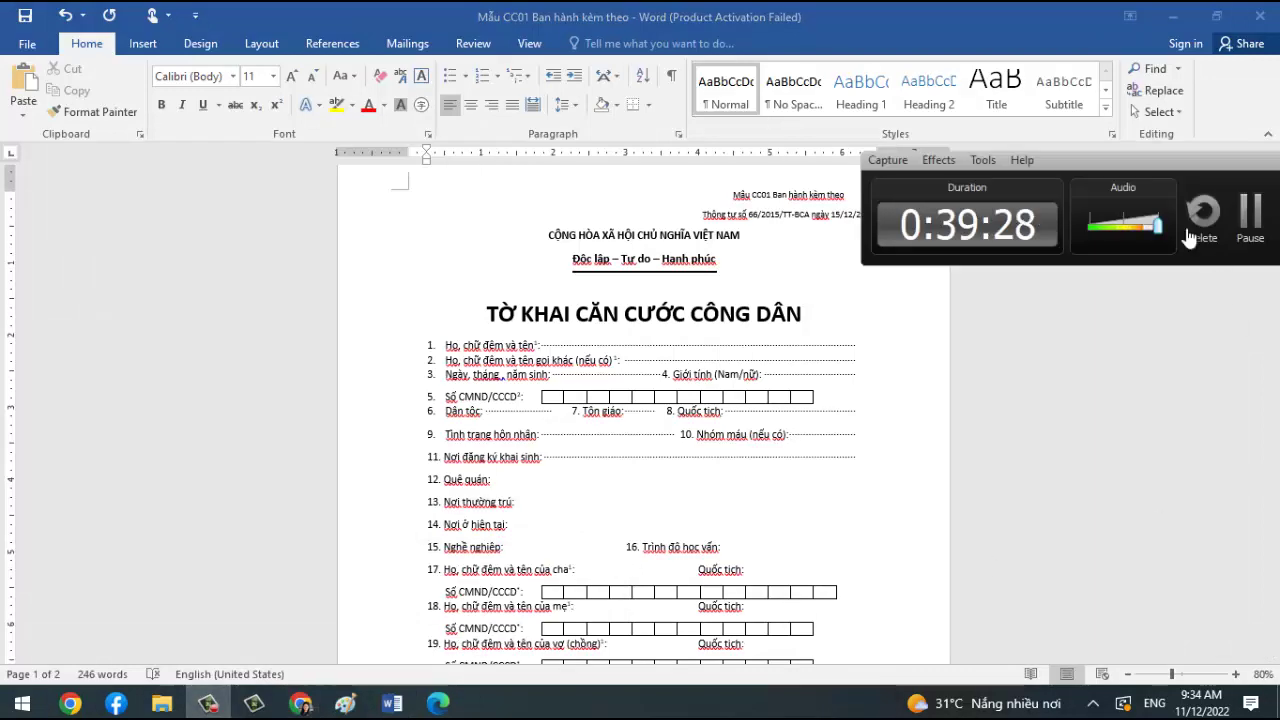